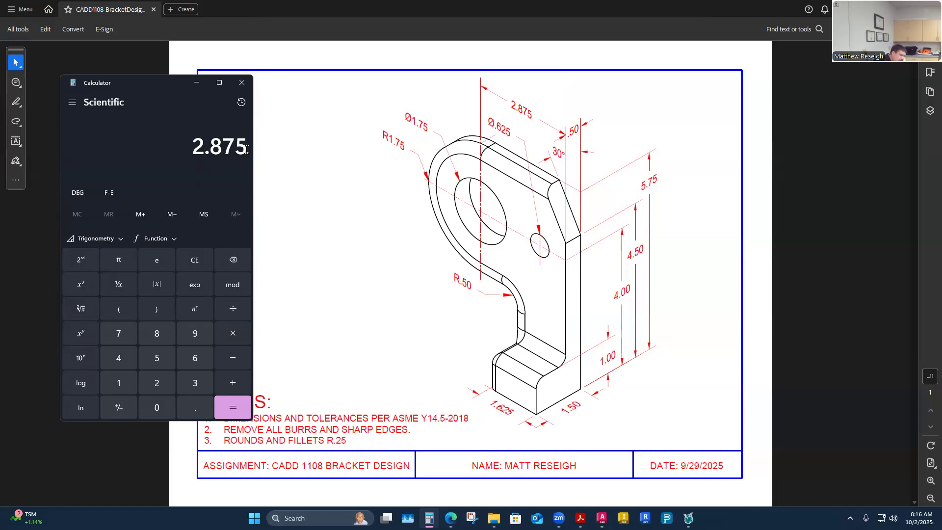
- Add 1.75 to the 2.875 already entered in the calculator, evaluate the sum, and minimize the calculator
type("+1.75")
key("Return")
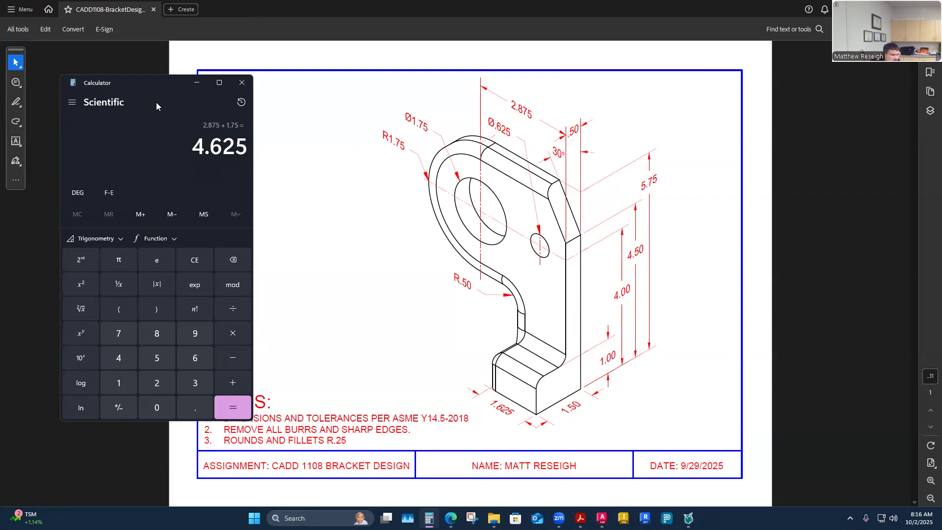
left_click(197, 82)
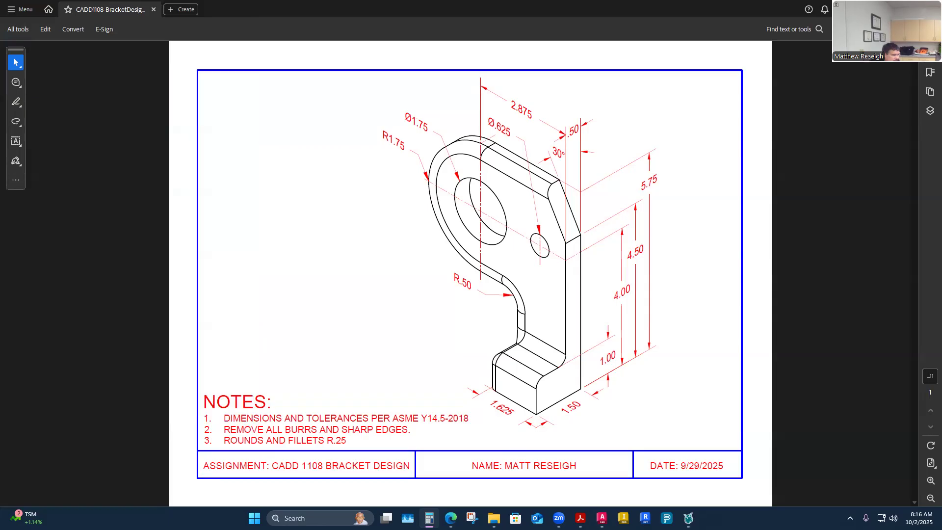
- Switch to AutoCAD and compare the sheets of the ASME A SIZE and ASME B SIZE layouts in Drawing1
left_click(601, 519)
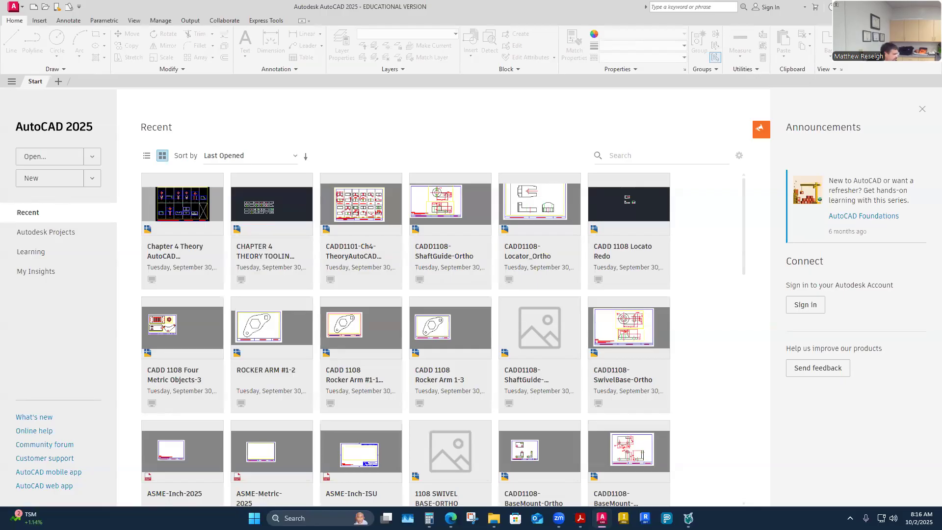
key("alt+Tab")
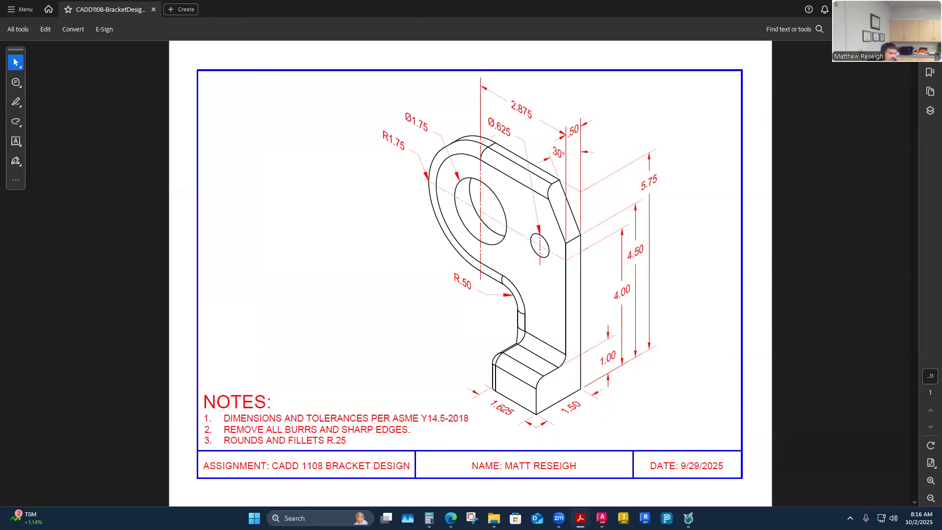
key("alt+Tab")
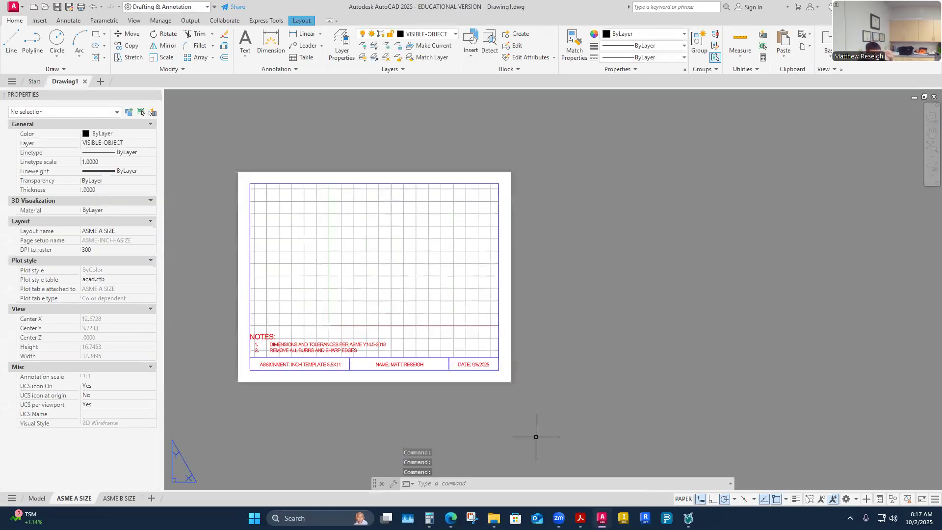
scroll(219, 316, "up", 2)
scroll(225, 341, "down", 2)
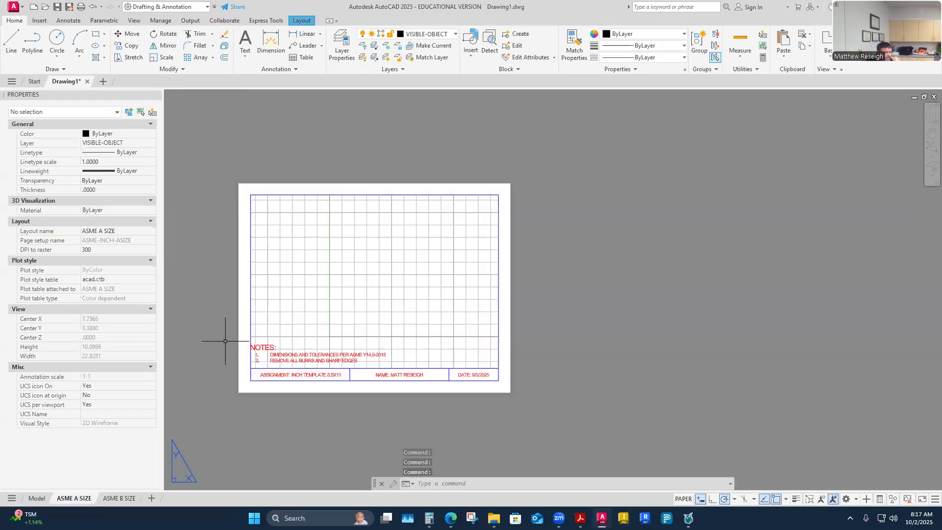
scroll(205, 287, "up", 2)
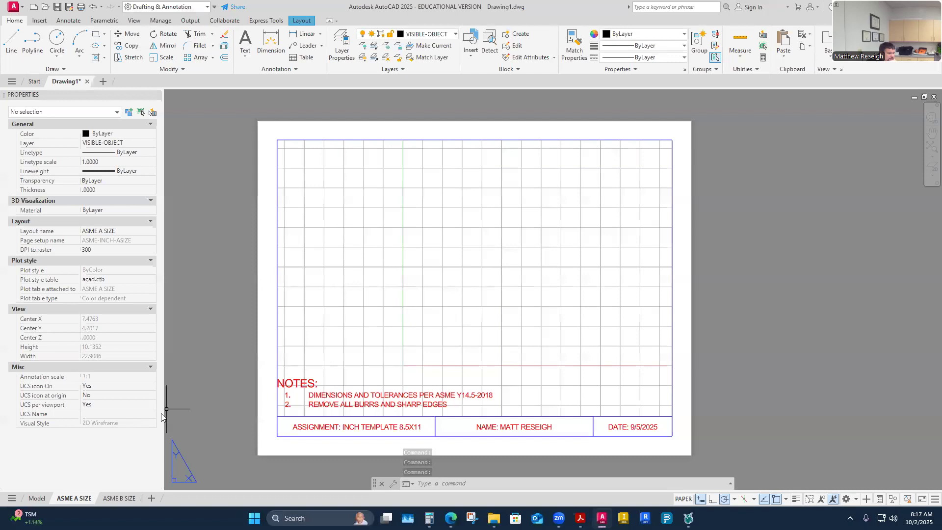
left_click(125, 500)
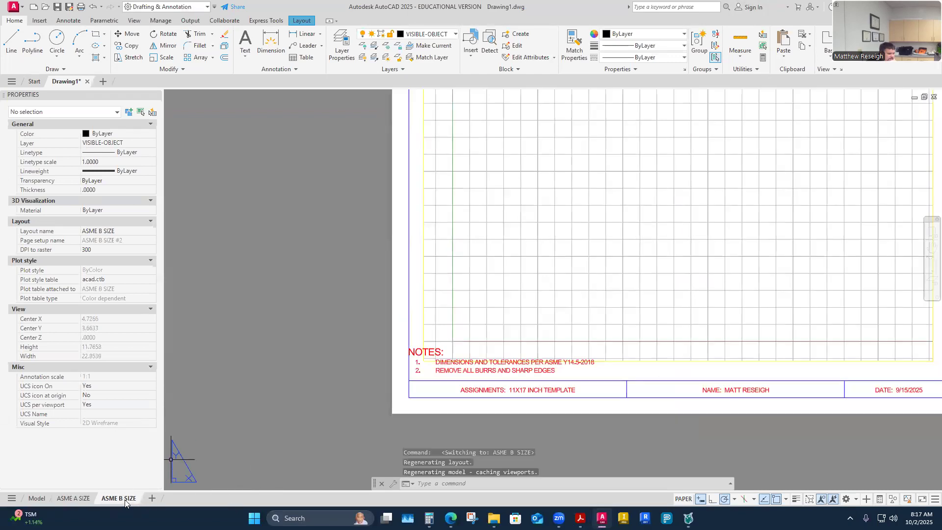
scroll(329, 326, "down", 2)
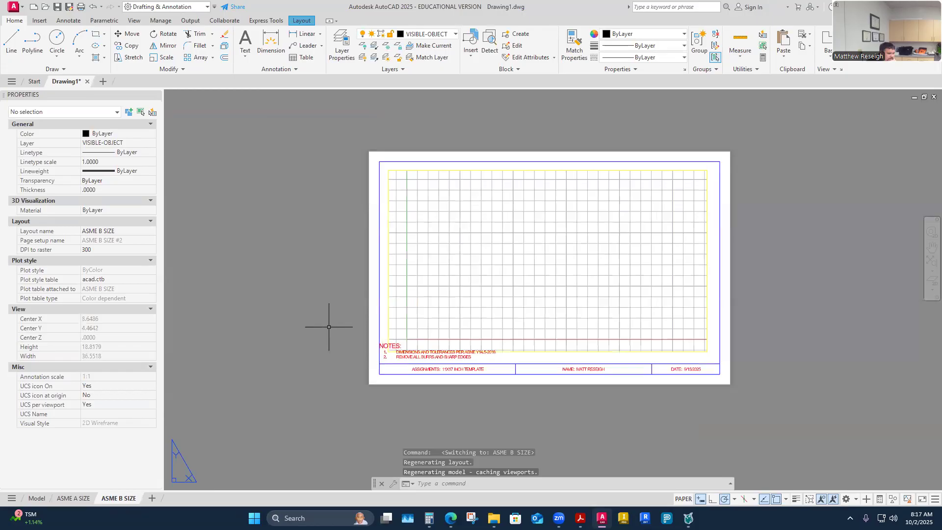
left_click(73, 498)
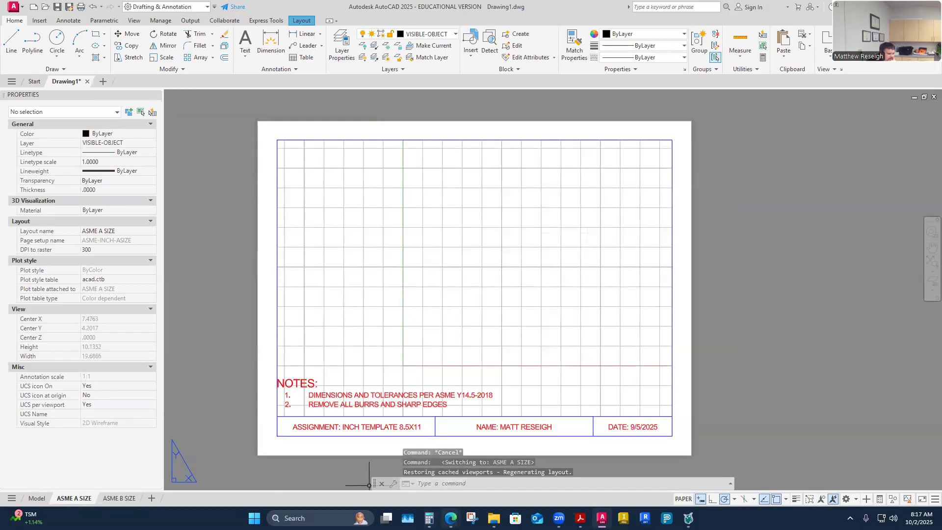
- Check the Bracket Design assignment page in the browser for the required sheet size and scale, and return to Drawing1 in AutoCAD
mouse_move(450, 518)
left_click(491, 429)
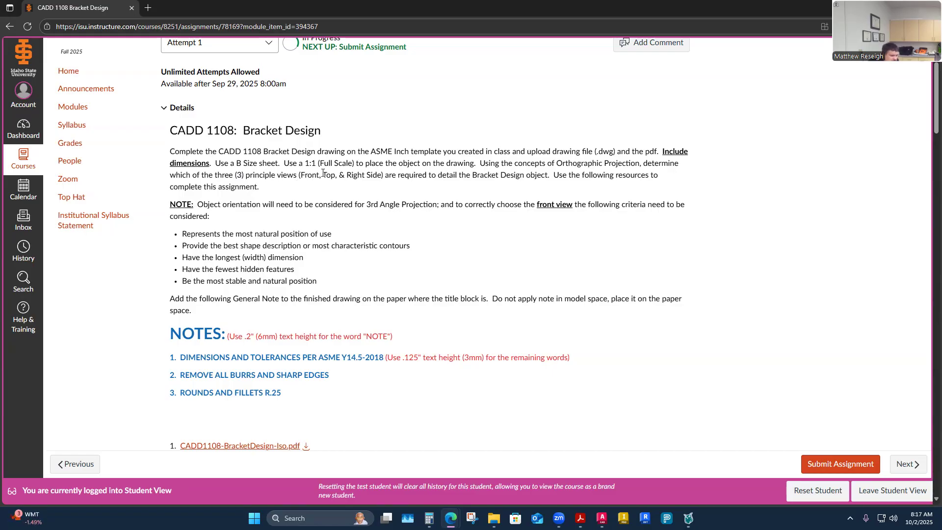
mouse_move(602, 518)
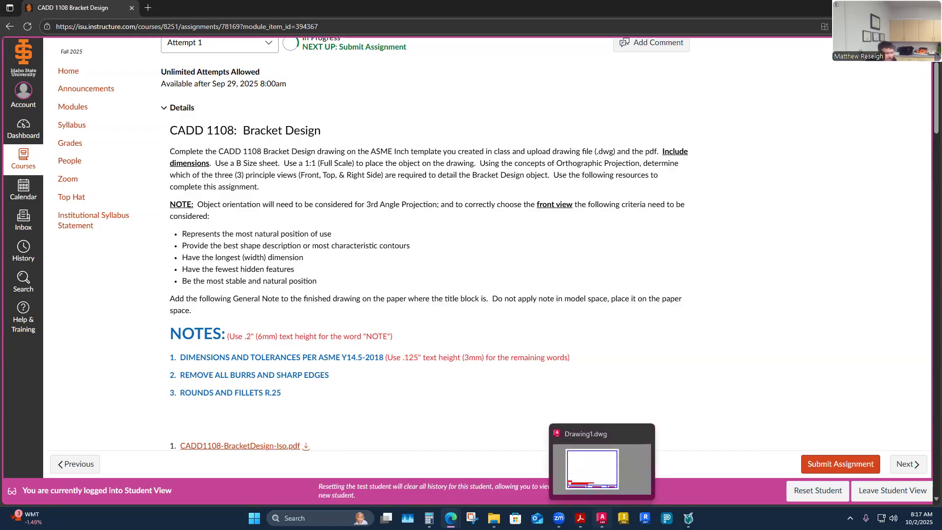
left_click(592, 469)
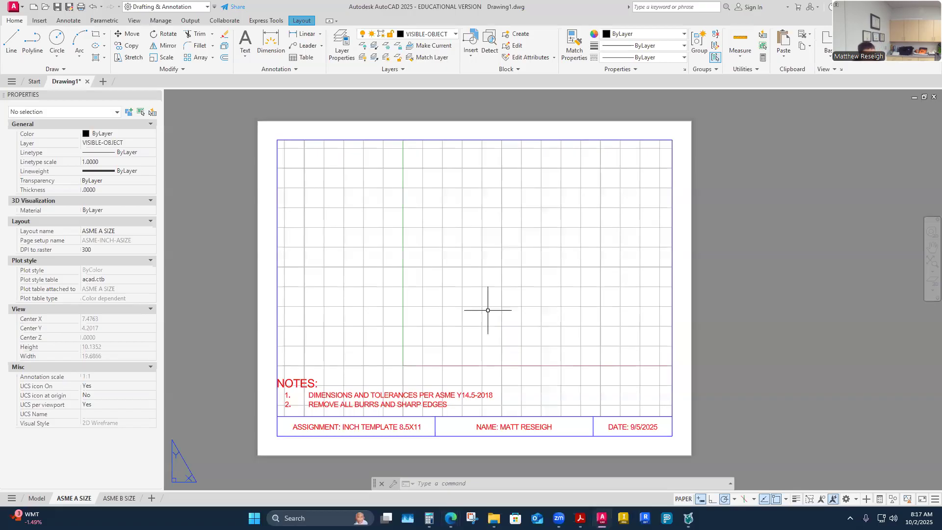
- Go to model space and make CONSTRUCTION the current layer
left_click(37, 498)
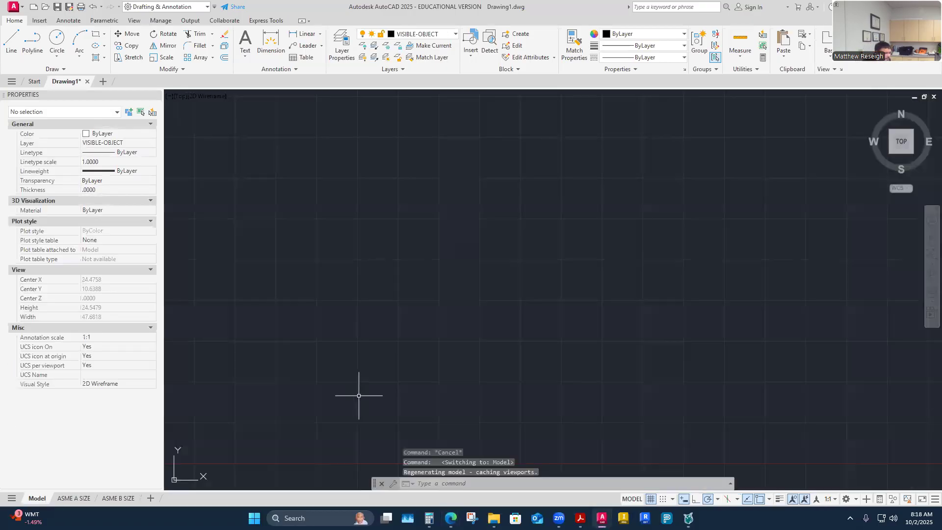
scroll(379, 304, "down", 2)
left_click(452, 34)
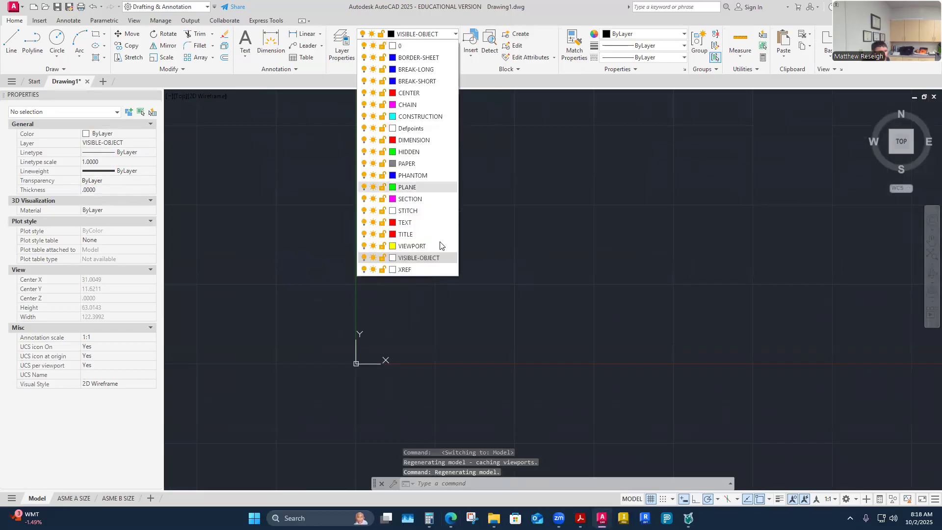
left_click(410, 117)
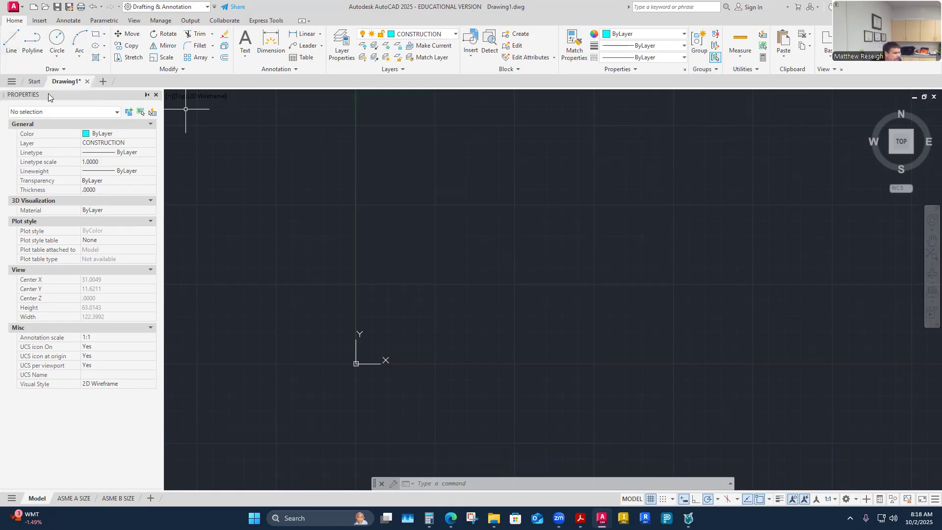
- Draw a construction rectangle 5.75 wide and 1.5 high in the empty model space
left_click(96, 33)
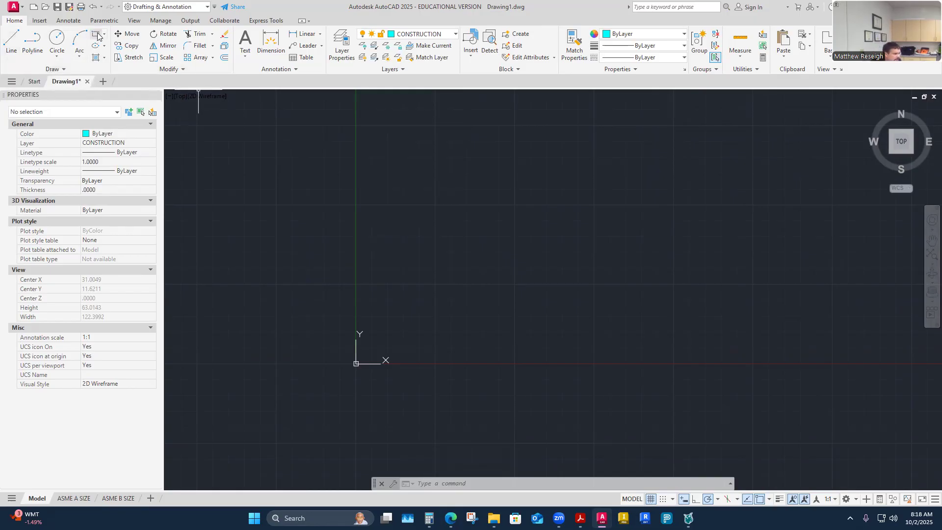
left_click(415, 275)
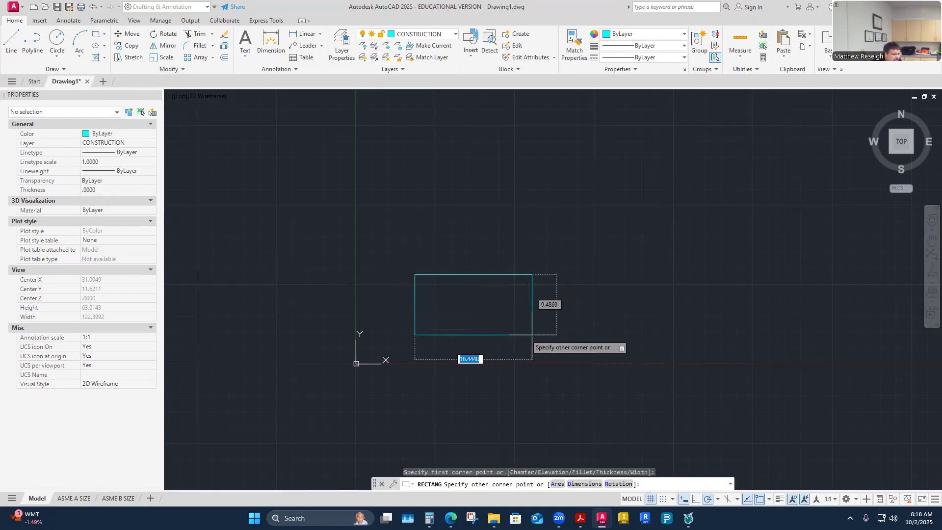
type("5.")
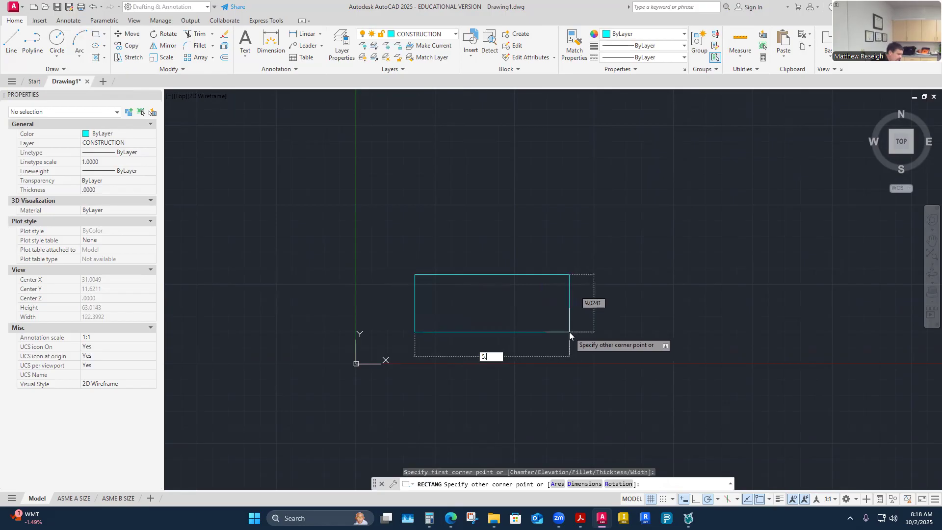
type("75")
key("Tab")
type("1.")
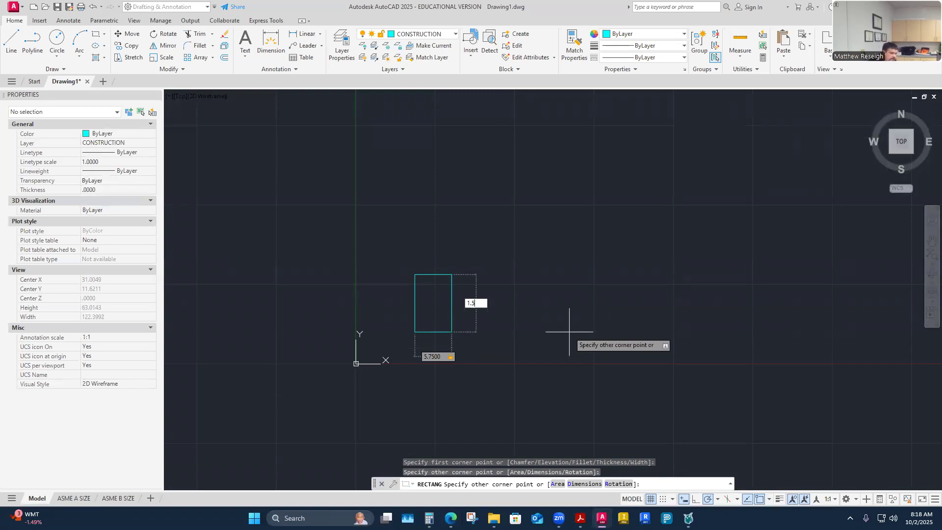
type("5")
key("Return")
scroll(479, 282, "up", 4)
scroll(479, 282, "up", 4)
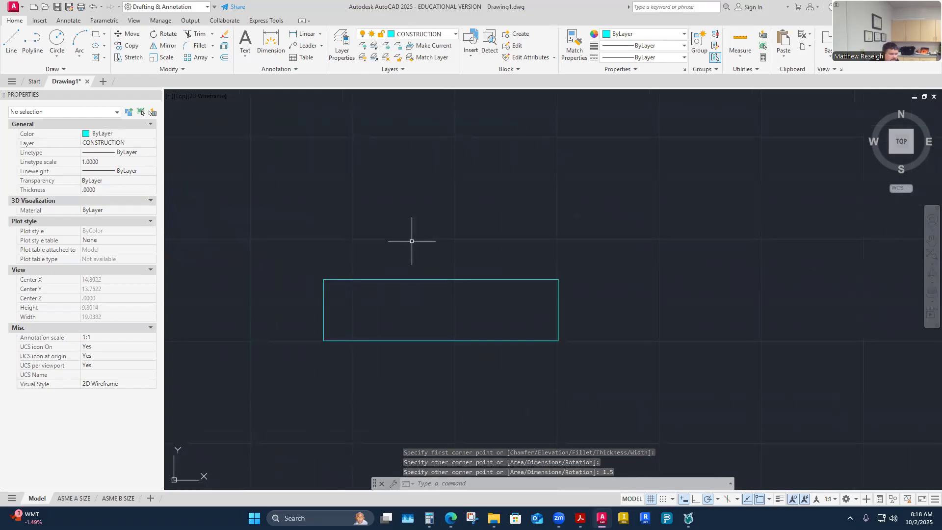
- Draw a second rectangle 5.75 wide and 4.625 high above the first one, aligned with its left edge
left_click(96, 34)
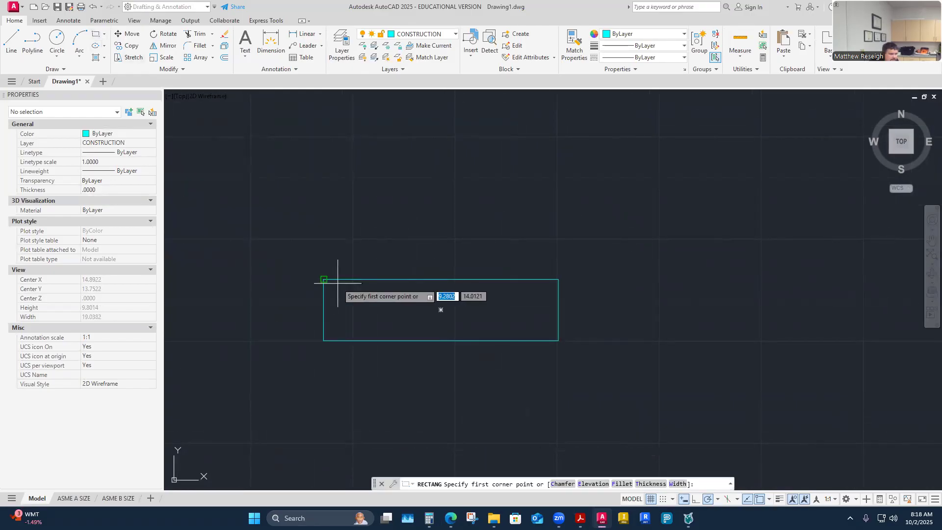
scroll(322, 281, "down", 2)
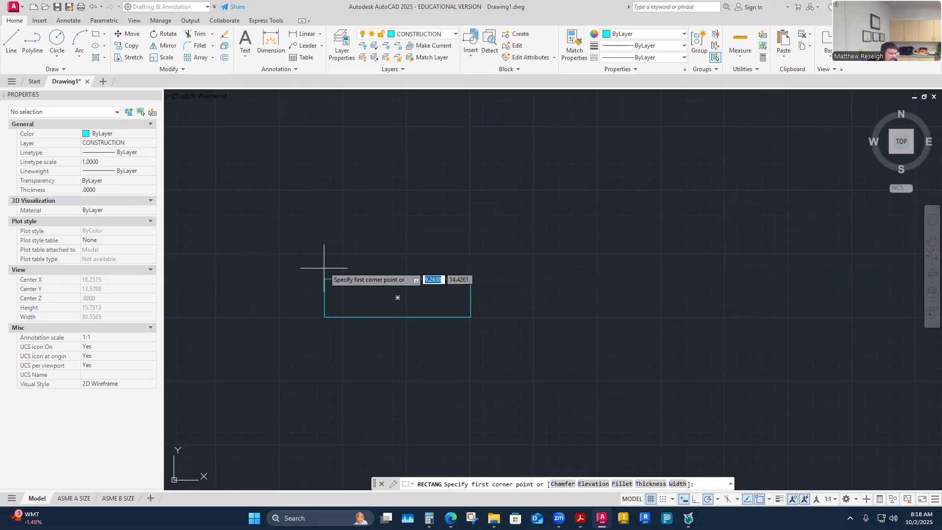
left_click(325, 184)
scroll(358, 153, "down", 4)
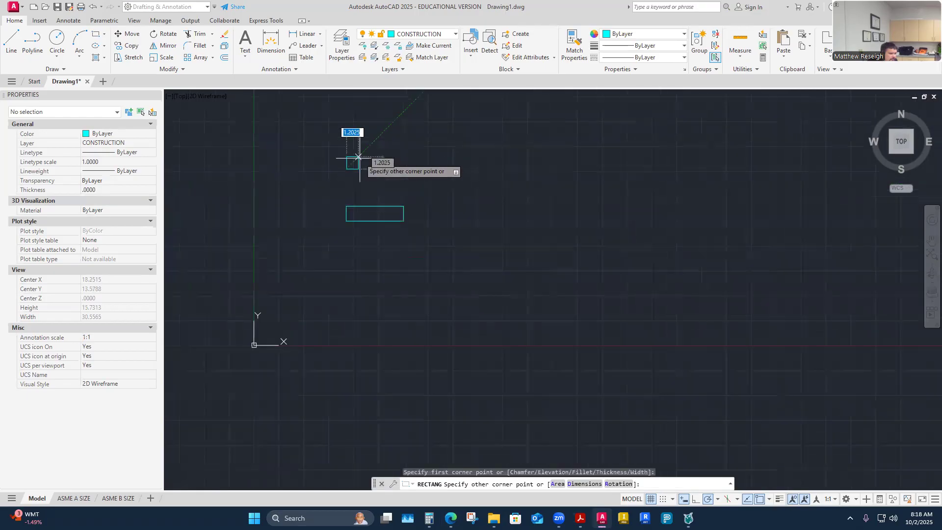
scroll(390, 114, "up", 4)
type("5.75")
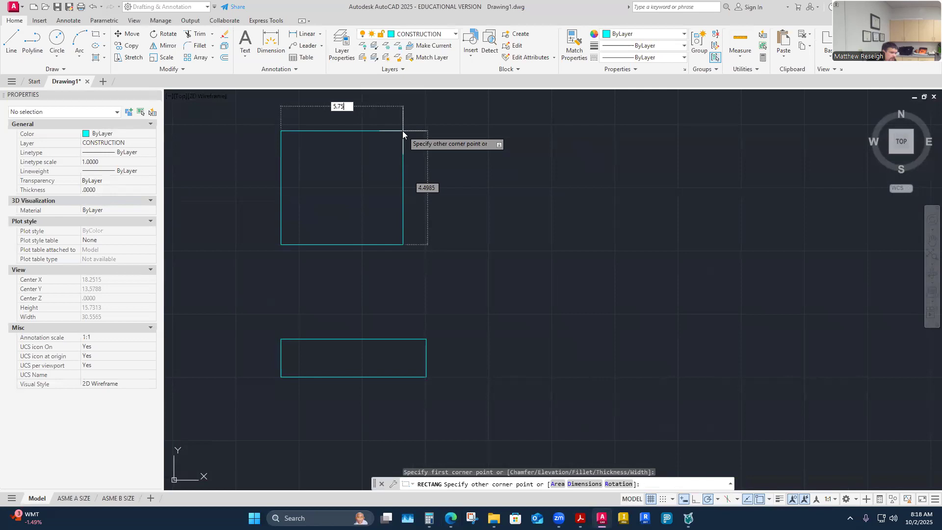
key("Tab")
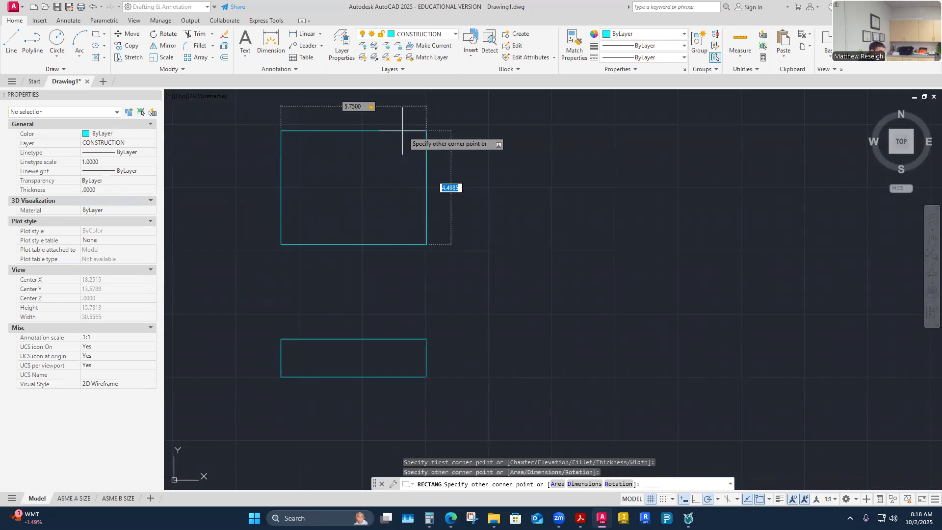
type("4.625")
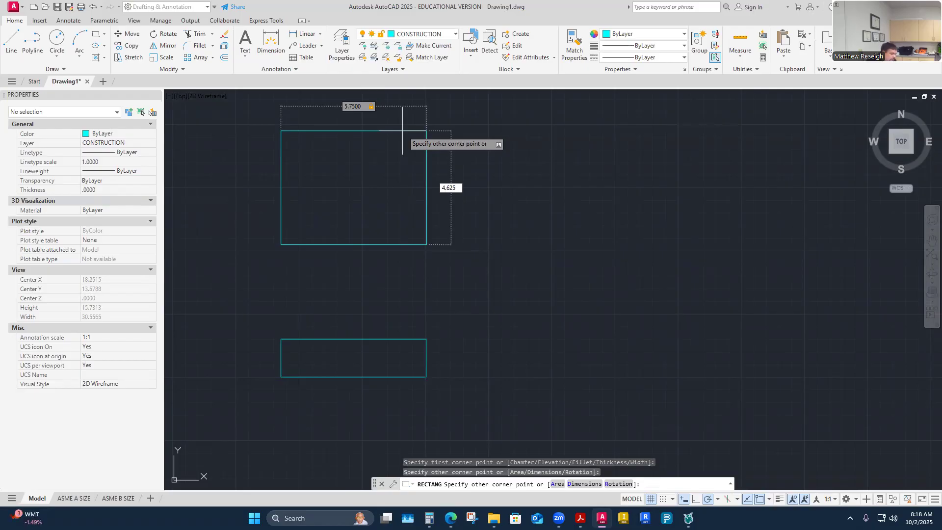
key("Return")
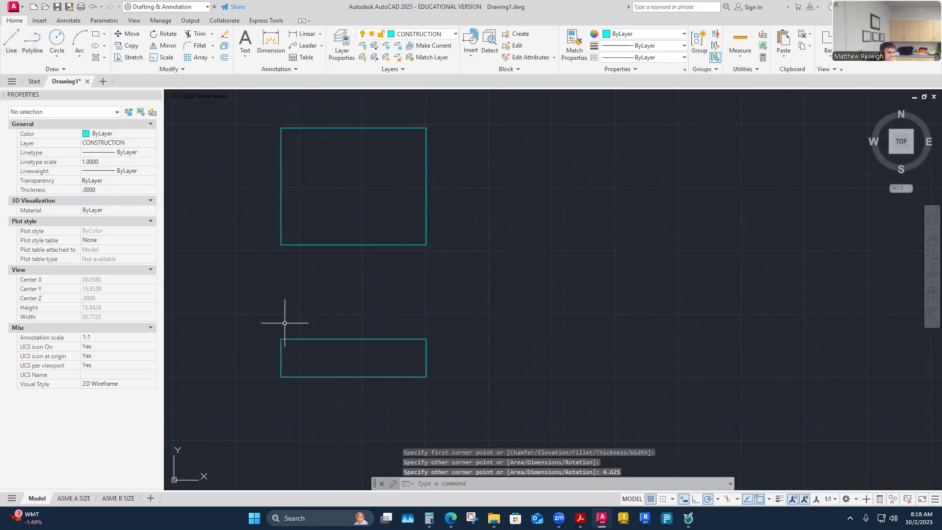
- Draw a vertical line from the lower rectangle's upper-left corner to the upper rectangle's lower-left corner
left_click(11, 40)
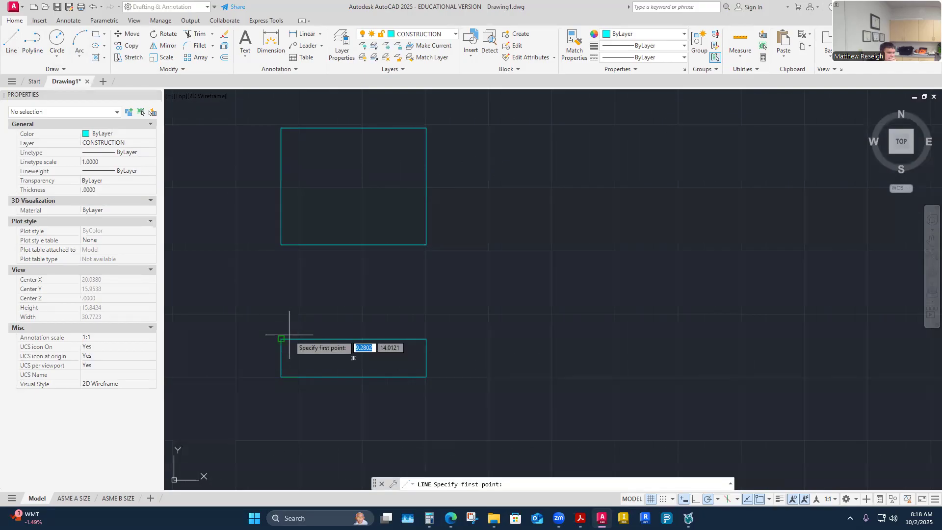
left_click(281, 339)
right_click(281, 245)
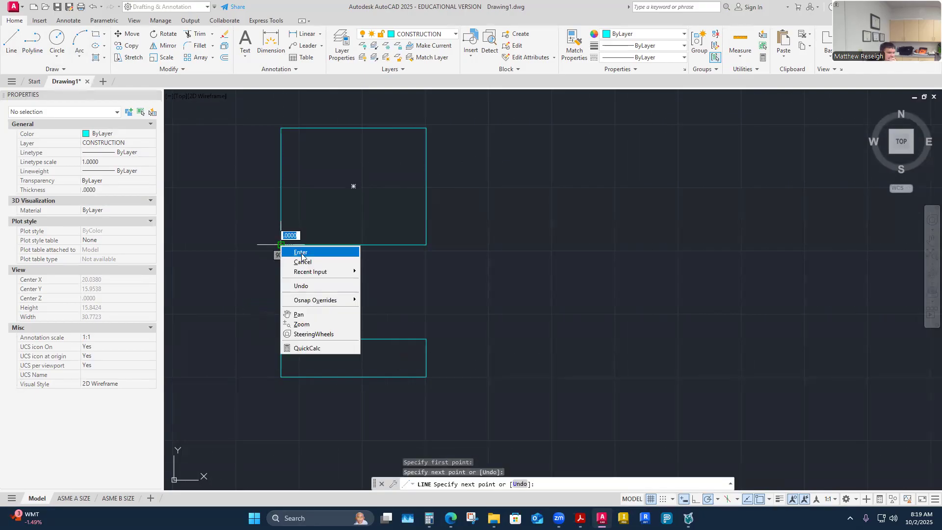
left_click(301, 252)
- Draw a vertical line from the lower rectangle's upper-right corner to the upper rectangle's lower-right corner
right_click(349, 288)
left_click(368, 293)
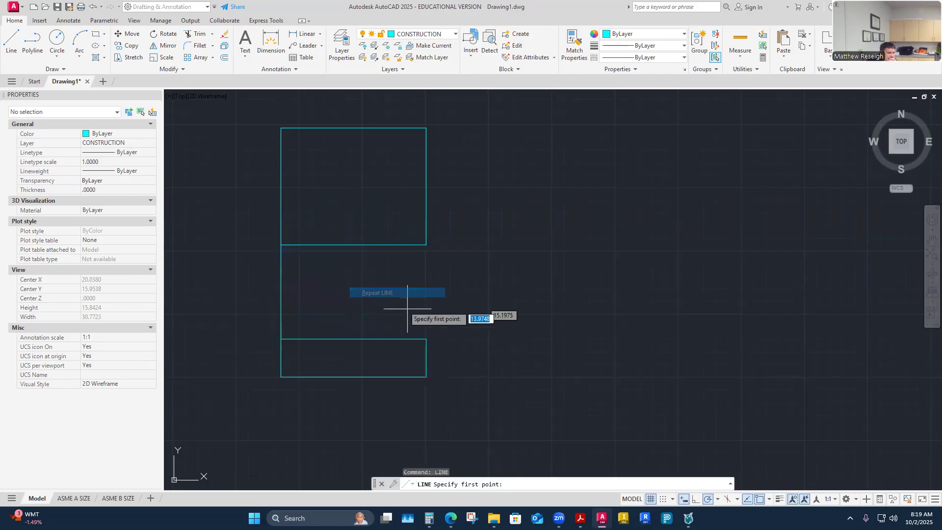
left_click(427, 338)
scroll(423, 267, "up", 2)
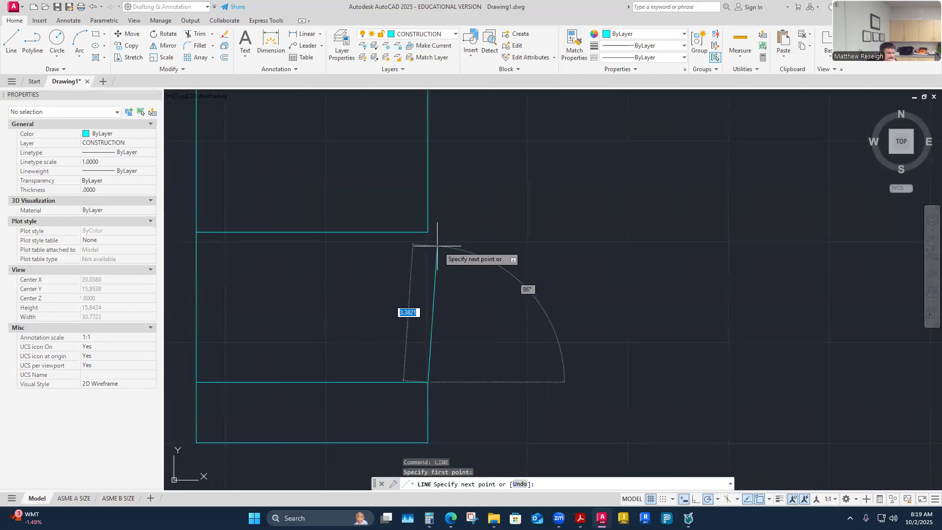
left_click(428, 234)
right_click(429, 239)
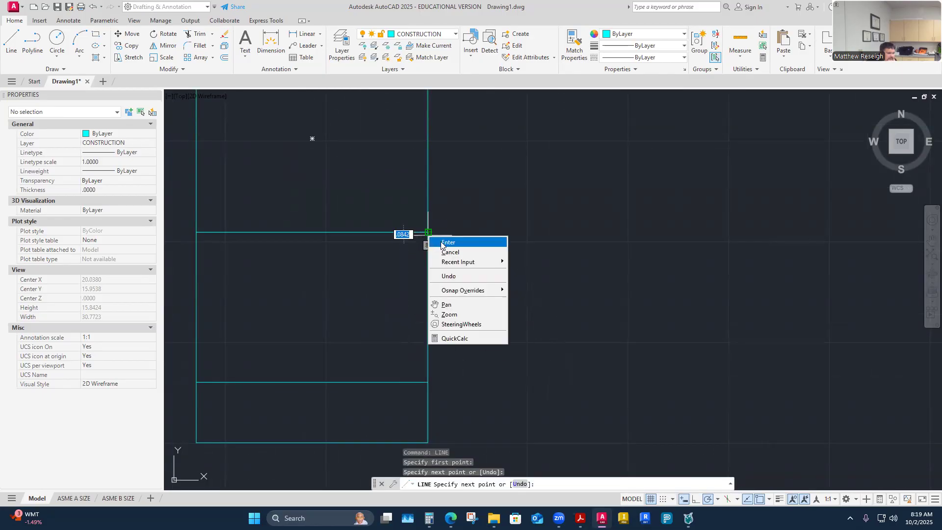
left_click(445, 251)
scroll(459, 319, "down", 3)
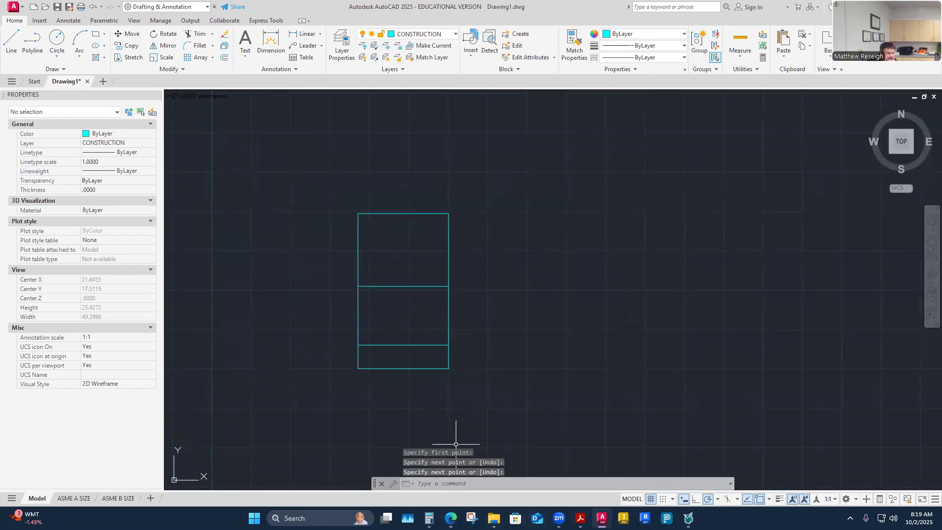
- Switch to the bracket design PDF in Acrobat and examine the dimensions on the isometric view
left_click(580, 519)
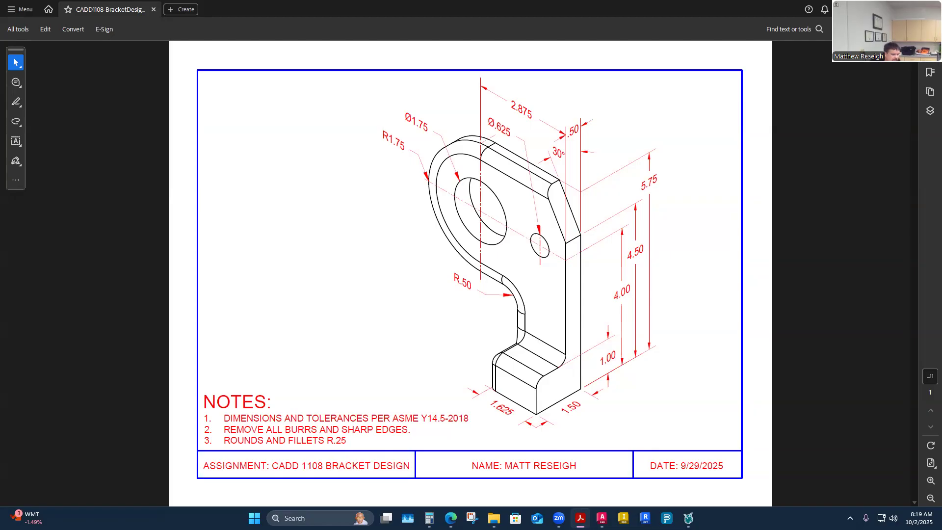
- Switch back to AutoCAD and draw a 45° miter line from the lower rectangle's upper-right corner up to the level of the upper rectangle's top edge
key("alt+Tab")
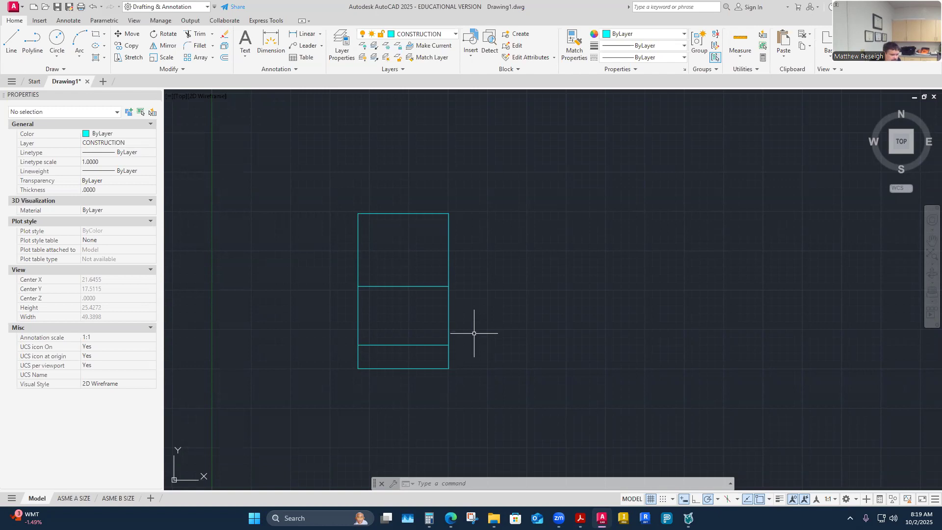
scroll(500, 359, "up", 2)
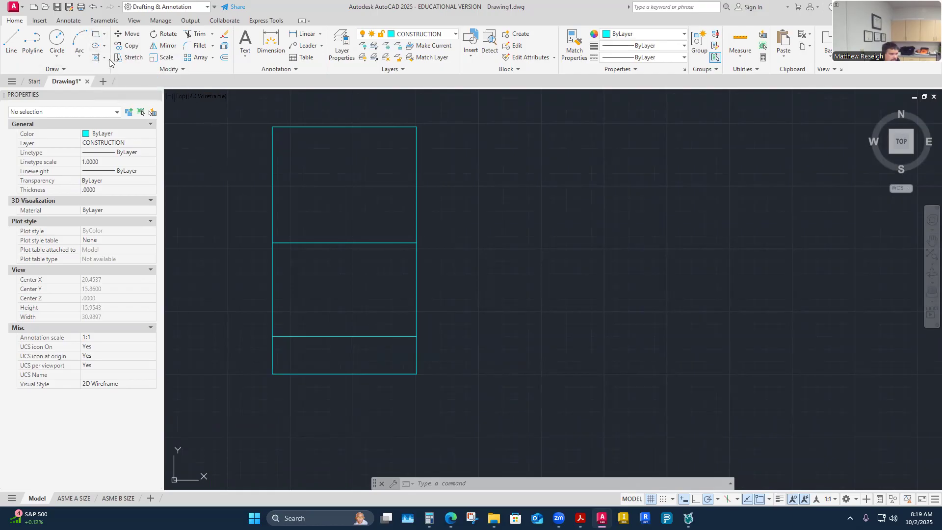
left_click(11, 42)
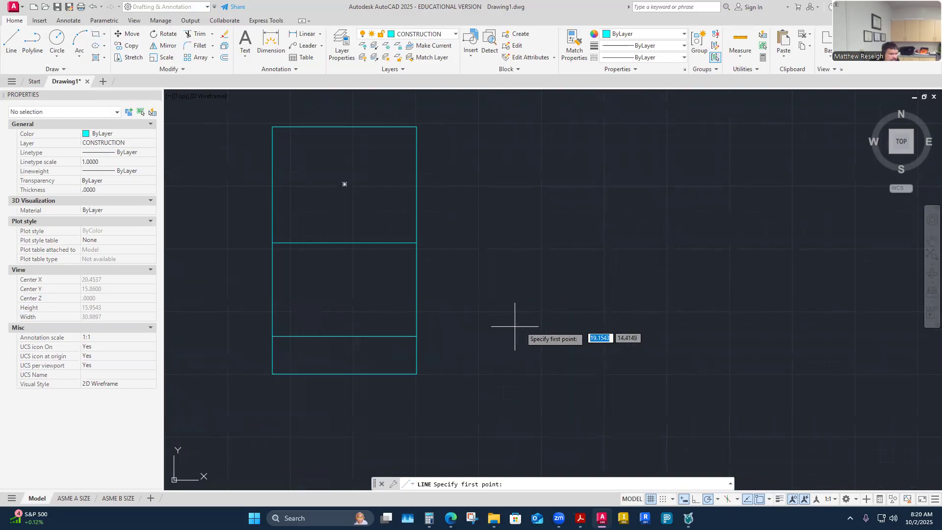
left_click(417, 336)
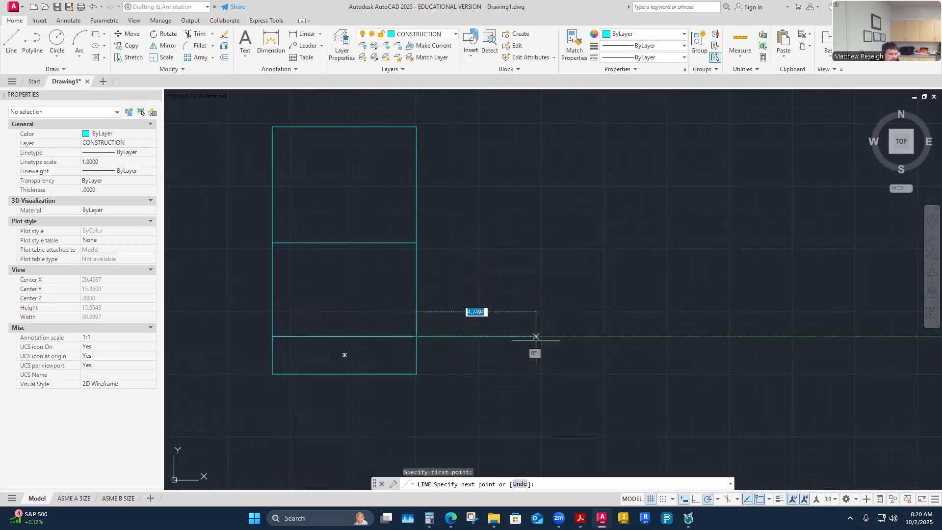
left_click(717, 499)
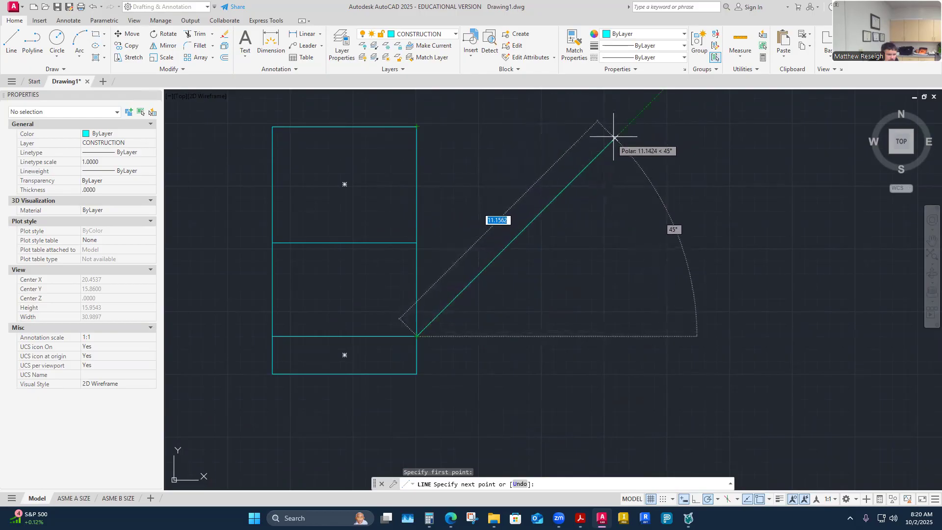
left_click(626, 127)
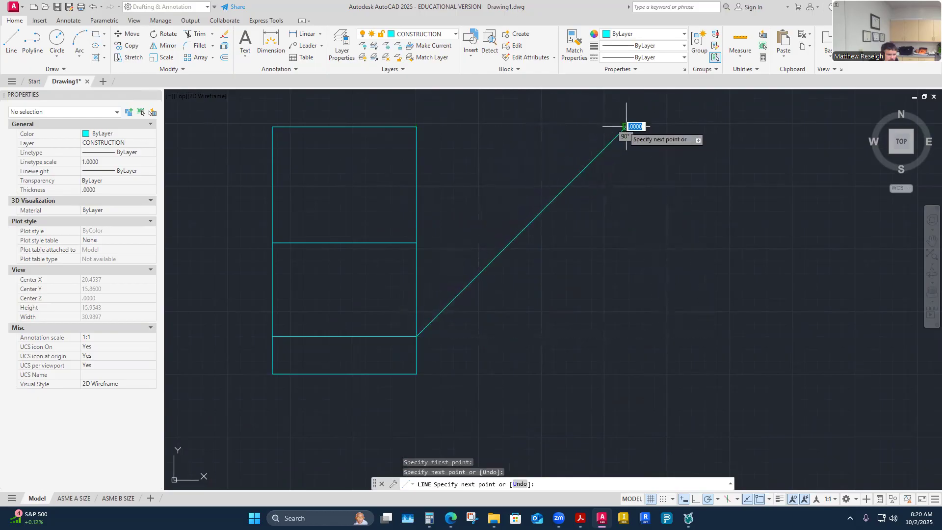
right_click(612, 324)
- Project the upper rectangle's top edge horizontally to the miter line's end, then vertically down to the level of the lower rectangle's bottom edge
right_click(612, 324)
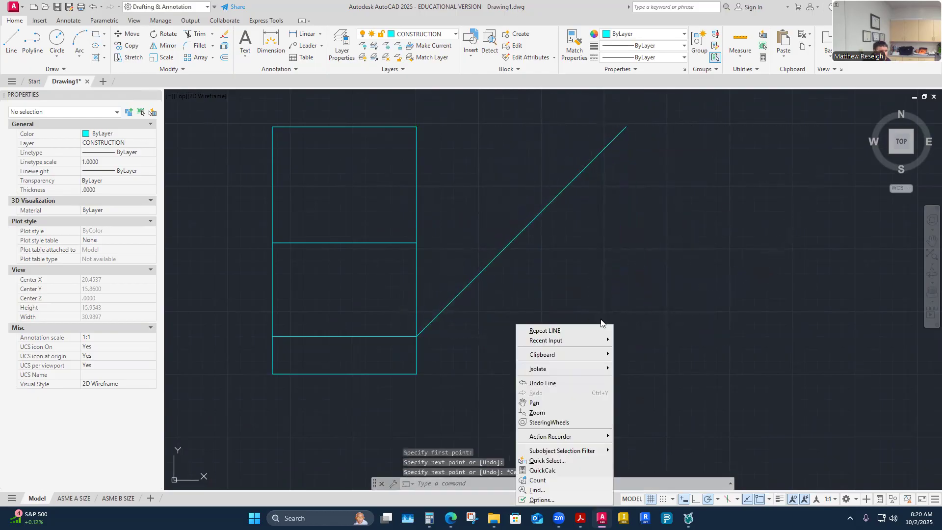
left_click(550, 331)
left_click(417, 127)
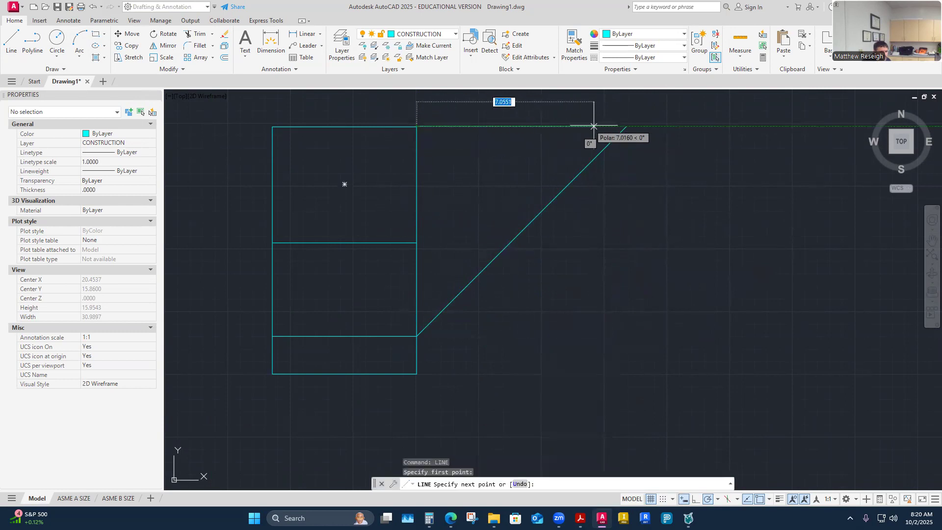
left_click(625, 127)
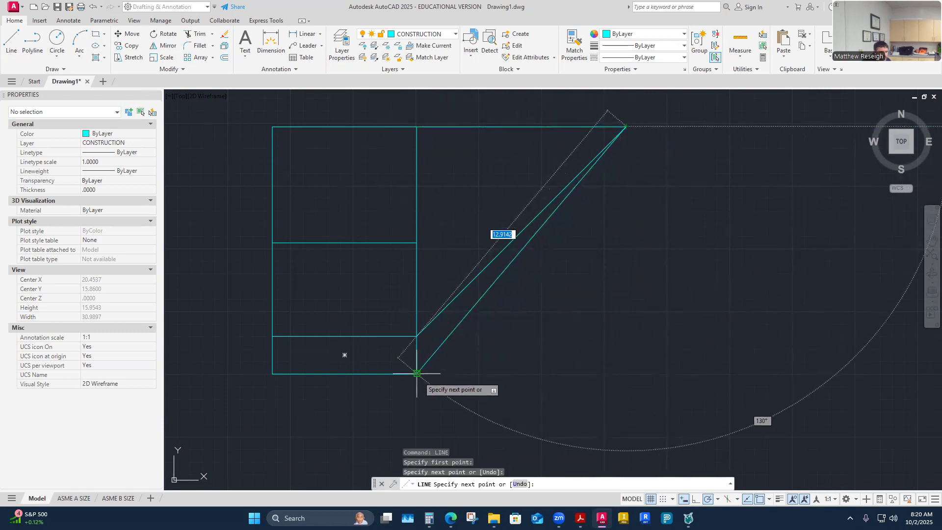
left_click(626, 374)
right_click(627, 375)
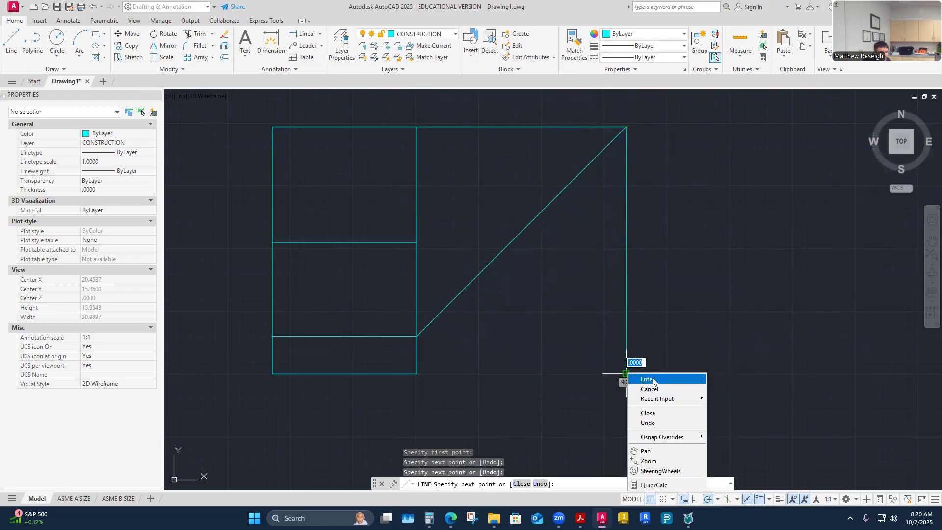
left_click(653, 378)
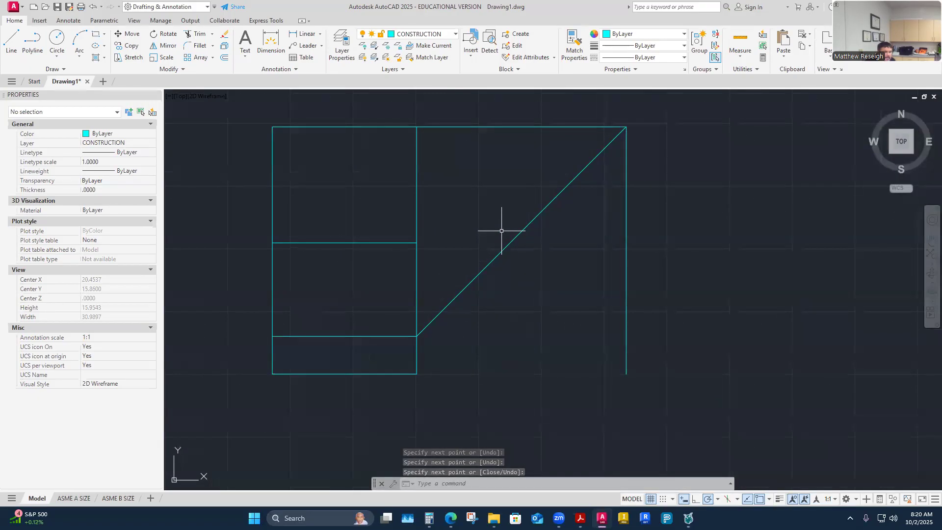
- Project the upper rectangle's bottom edge horizontally to the miter line, then vertically down to the lower rectangle's bottom level
right_click(484, 228)
left_click(490, 235)
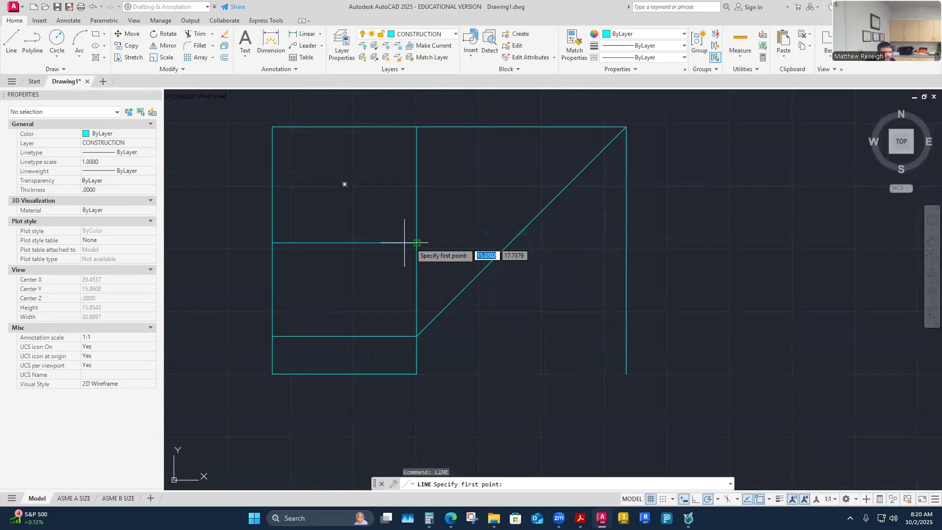
left_click(416, 242)
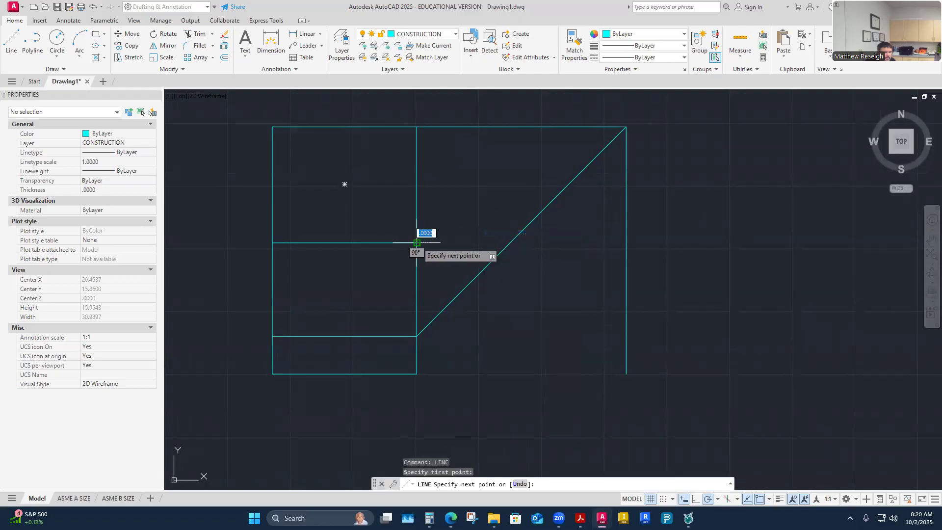
left_click(511, 242)
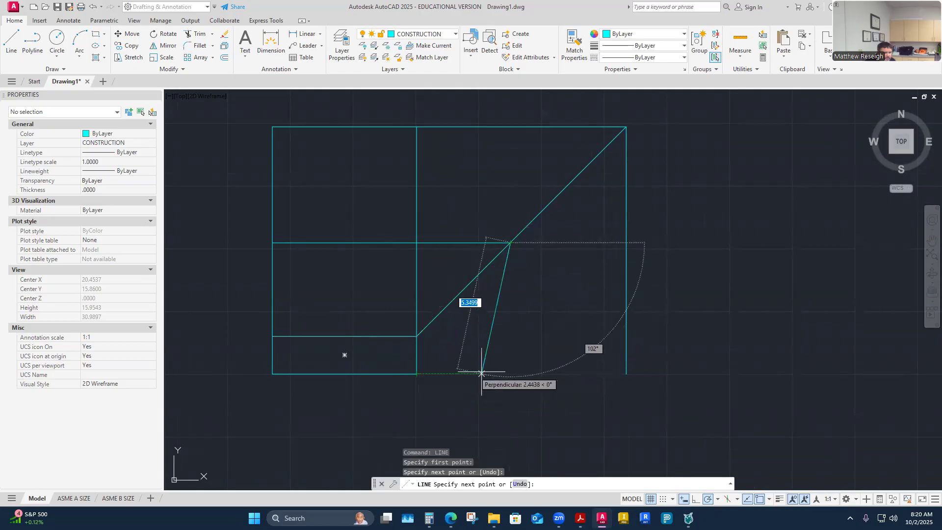
left_click(511, 374)
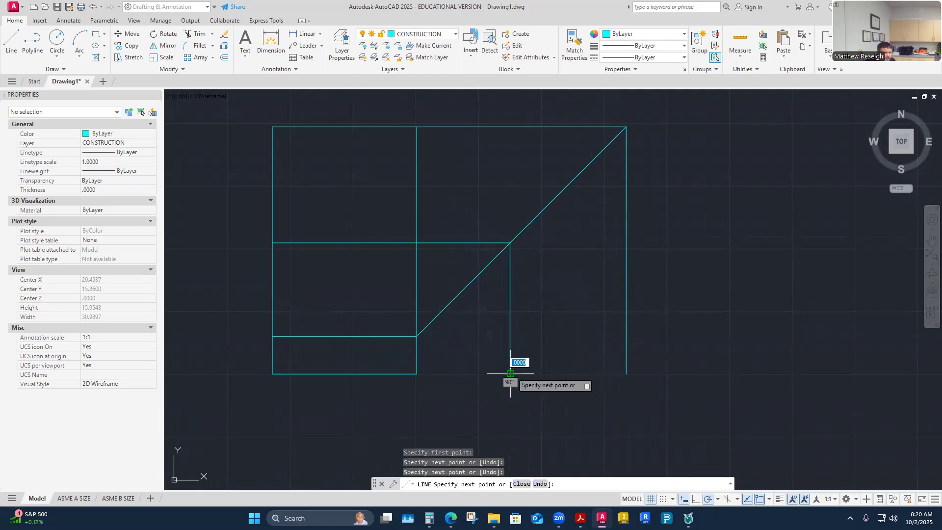
right_click(511, 374)
left_click(525, 378)
- Draw a horizontal line from the lower rectangle's upper-right corner across the inner projection line to the outer vertical projection line
right_click(445, 340)
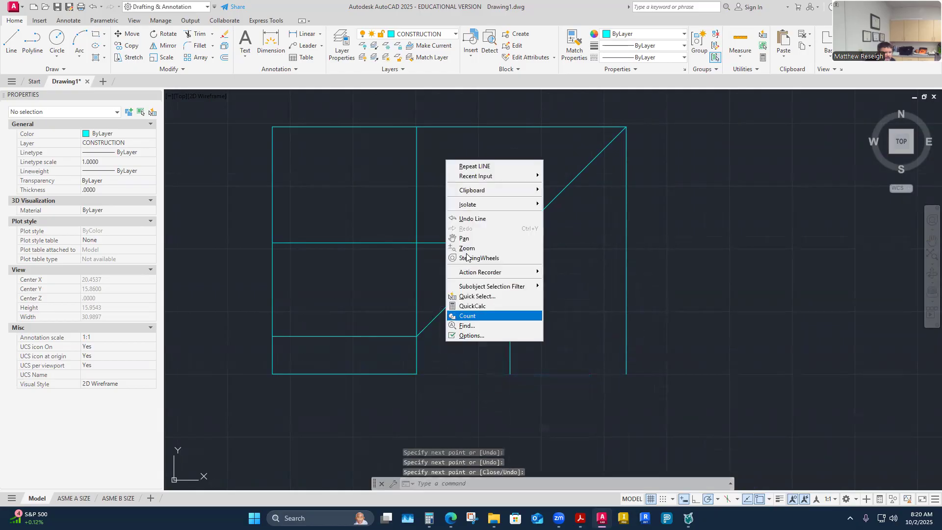
left_click(474, 166)
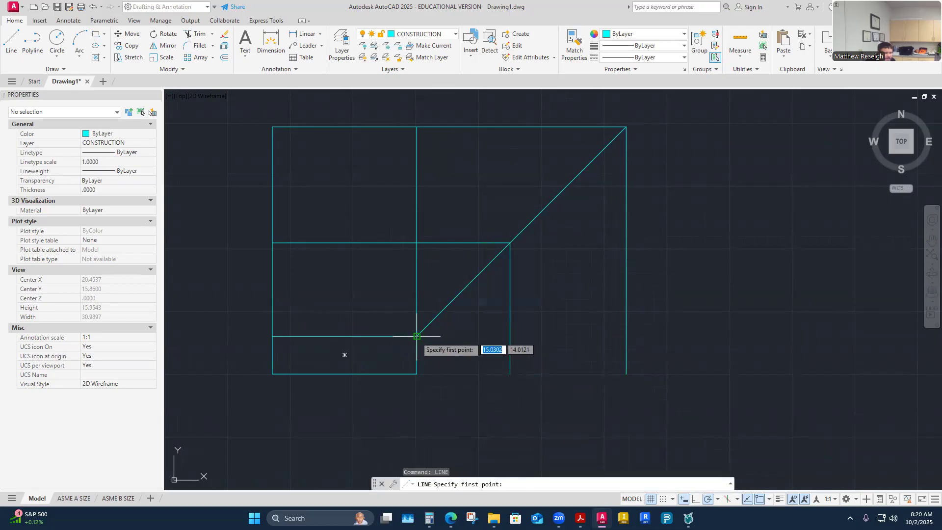
left_click(417, 336)
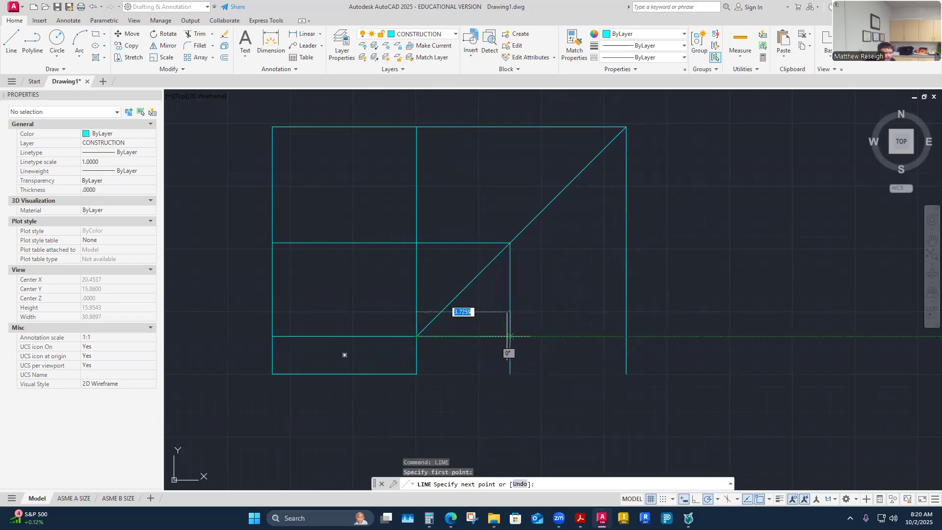
left_click(510, 336)
left_click(626, 336)
right_click(626, 336)
left_click(638, 342)
- Draw a horizontal line from the lower rectangle's lower-right corner through the lower ends of both vertical projection lines
right_click(468, 371)
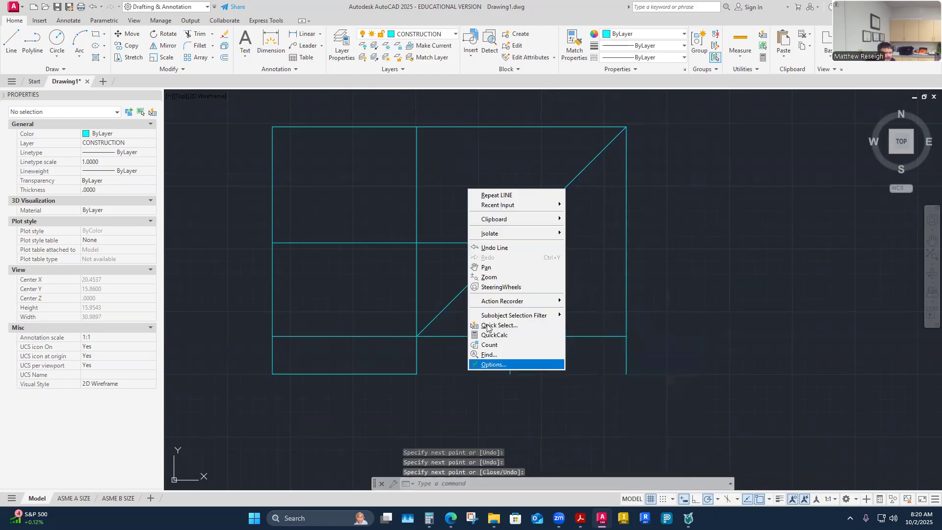
left_click(506, 194)
left_click(417, 374)
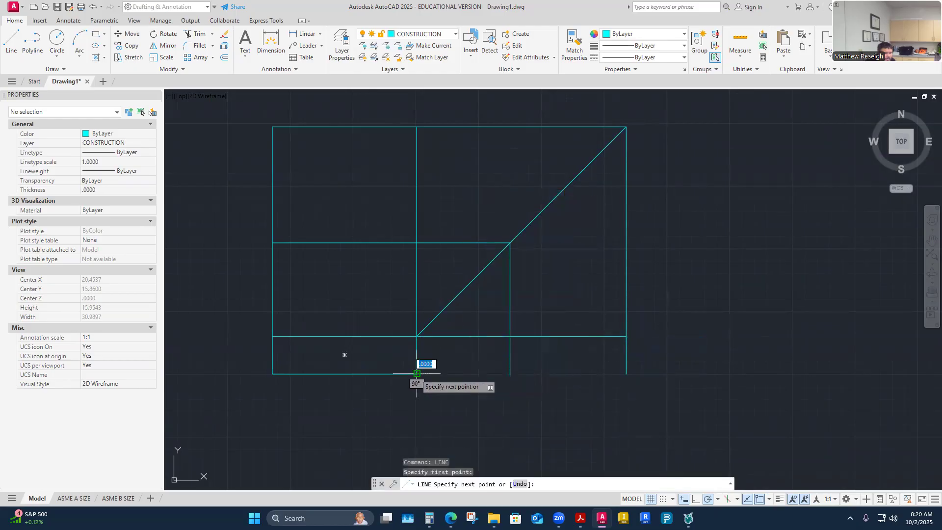
left_click(510, 374)
left_click(626, 374)
right_click(631, 368)
left_click(644, 378)
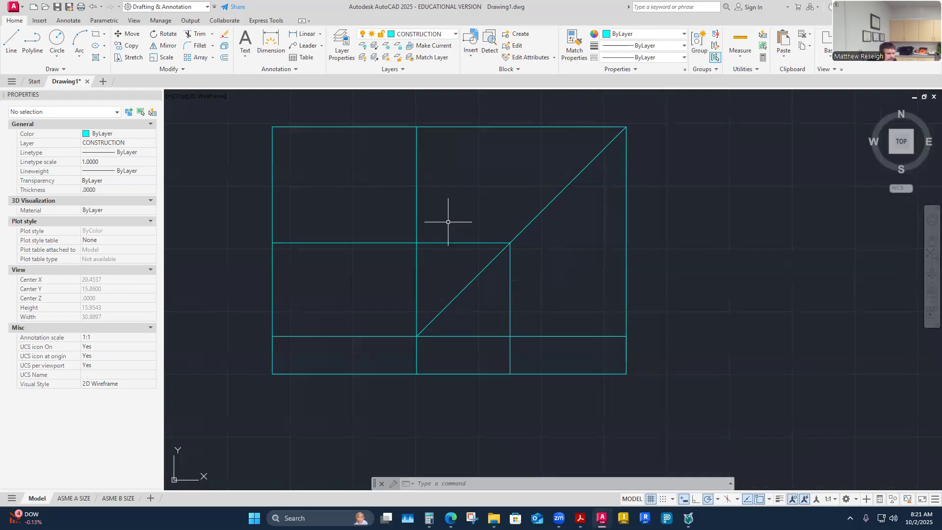
scroll(463, 303, "down", 2)
scroll(379, 257, "up", 2)
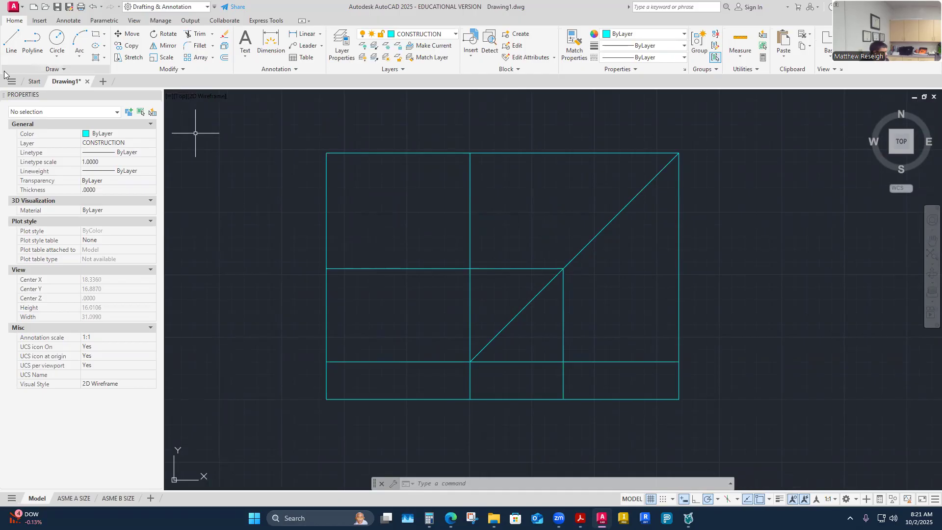
scroll(506, 155, "up", 1)
scroll(505, 155, "down", 1)
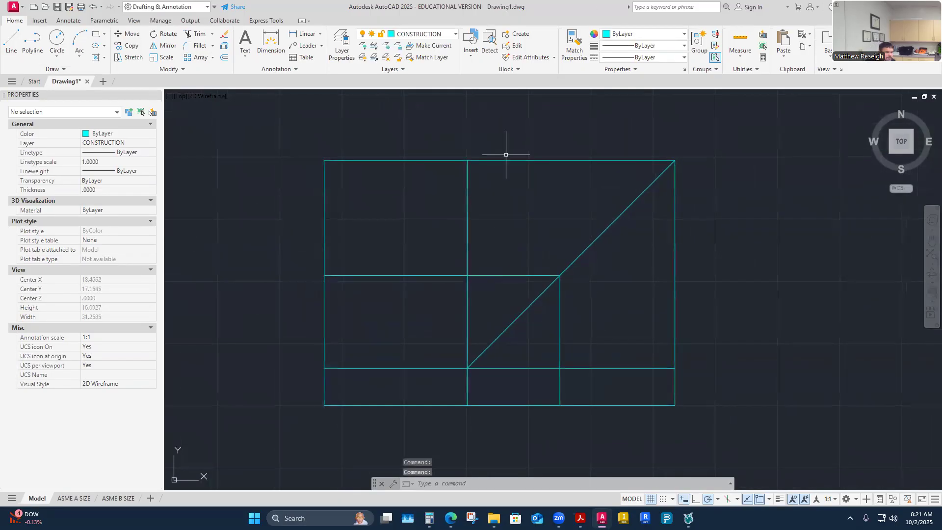
scroll(418, 284, "down", 2)
scroll(419, 289, "up", 2)
scroll(426, 293, "up", 3)
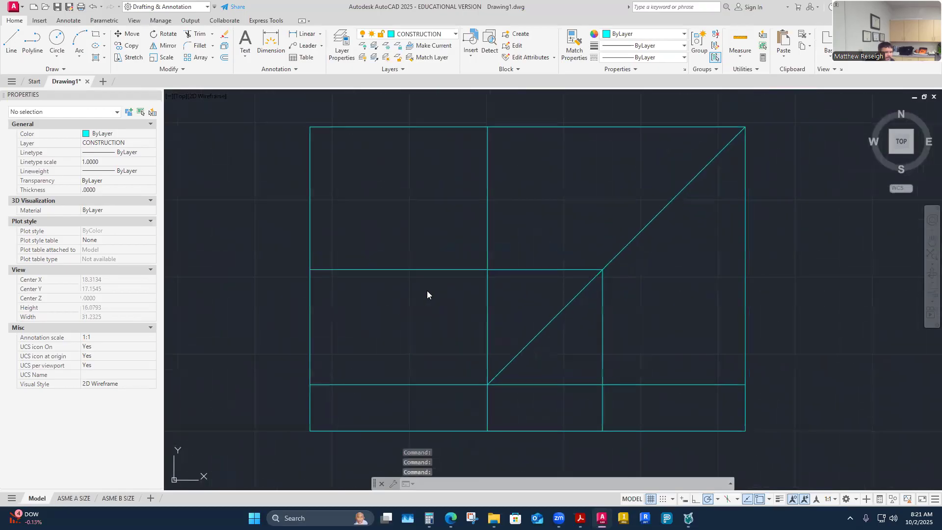
scroll(427, 295, "down", 3)
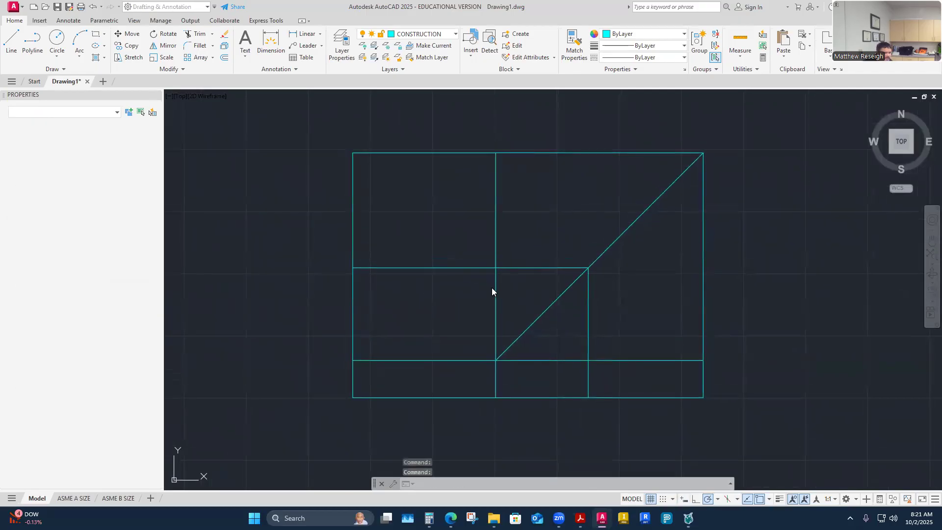
scroll(482, 294, "up", 2)
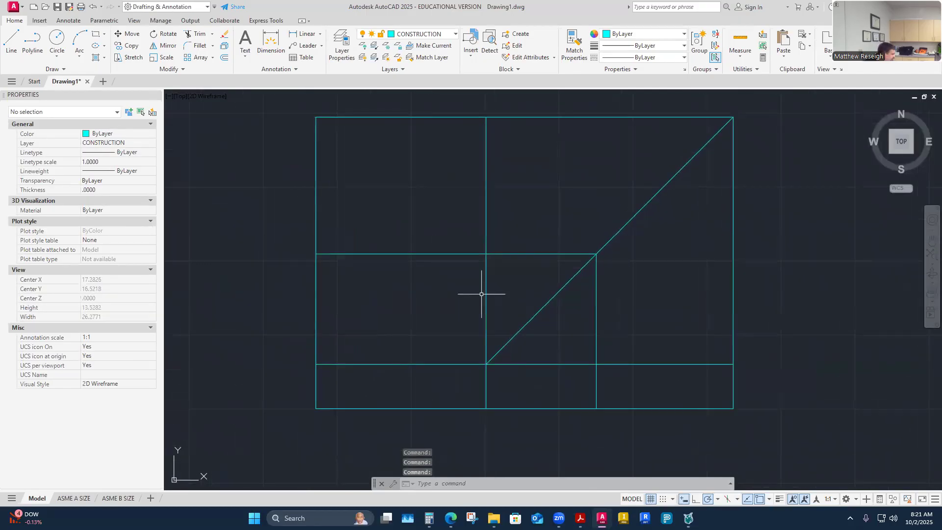
scroll(481, 294, "down", 1)
scroll(481, 295, "up", 3)
scroll(481, 294, "down", 2)
scroll(481, 294, "down", 2)
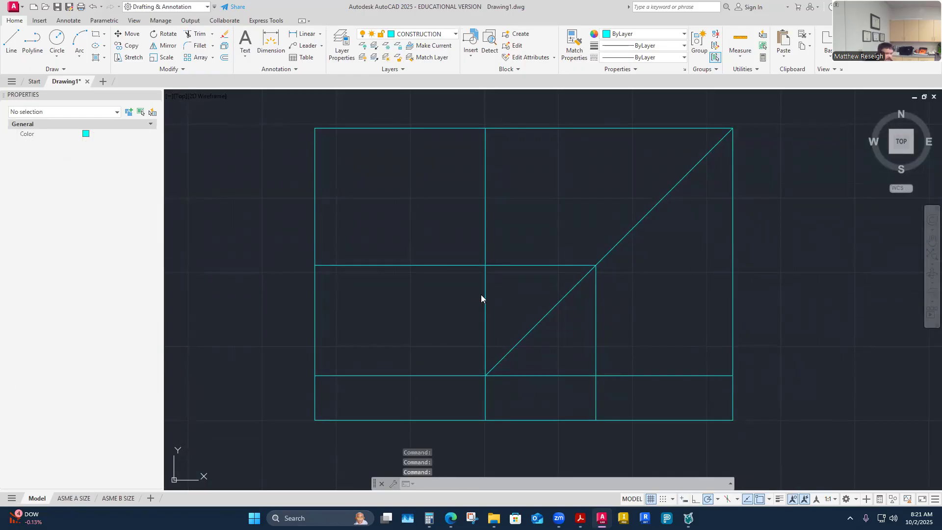
scroll(481, 294, "down", 2)
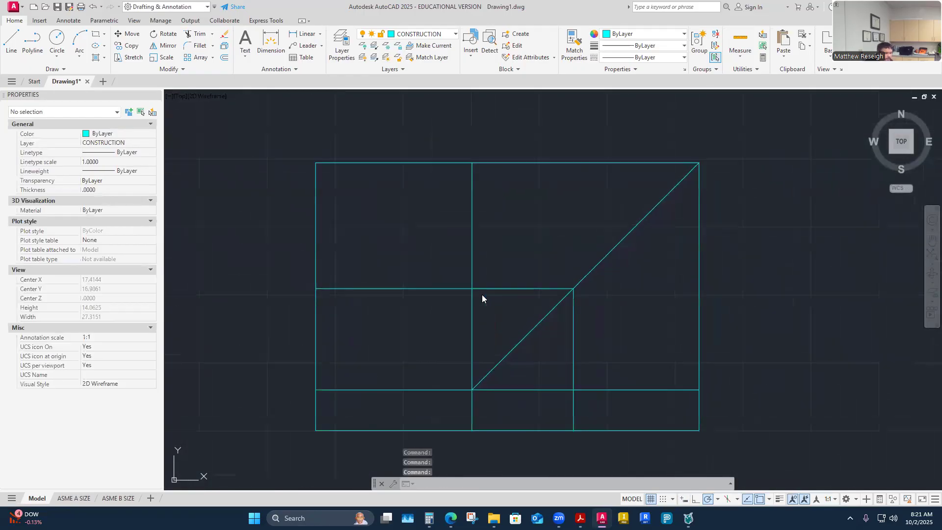
scroll(482, 296, "up", 2)
scroll(482, 295, "down", 3)
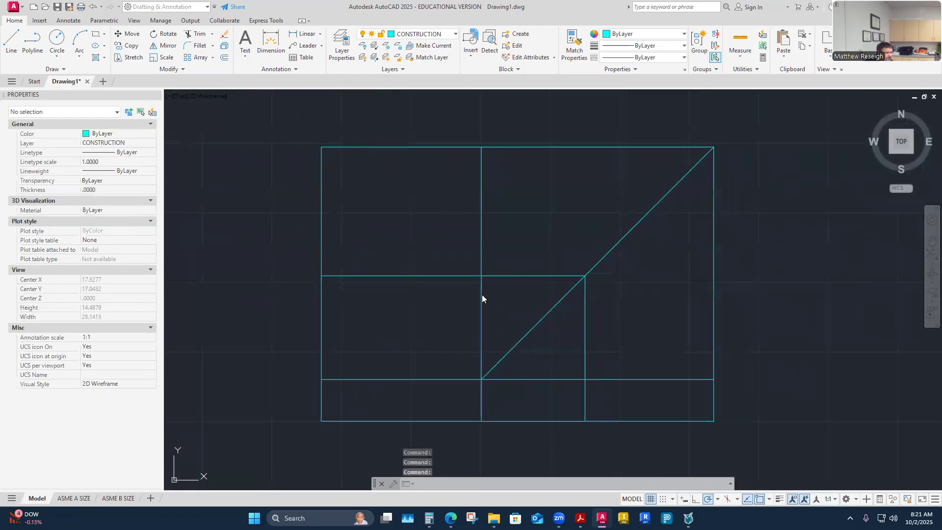
scroll(482, 295, "up", 2)
scroll(482, 294, "down", 2)
scroll(482, 295, "up", 3)
scroll(482, 294, "down", 2)
scroll(482, 294, "down", 1)
scroll(482, 294, "up", 2)
middle_click_drag(482, 295, 544, 295)
scroll(482, 295, "down", 1)
scroll(482, 295, "up", 3)
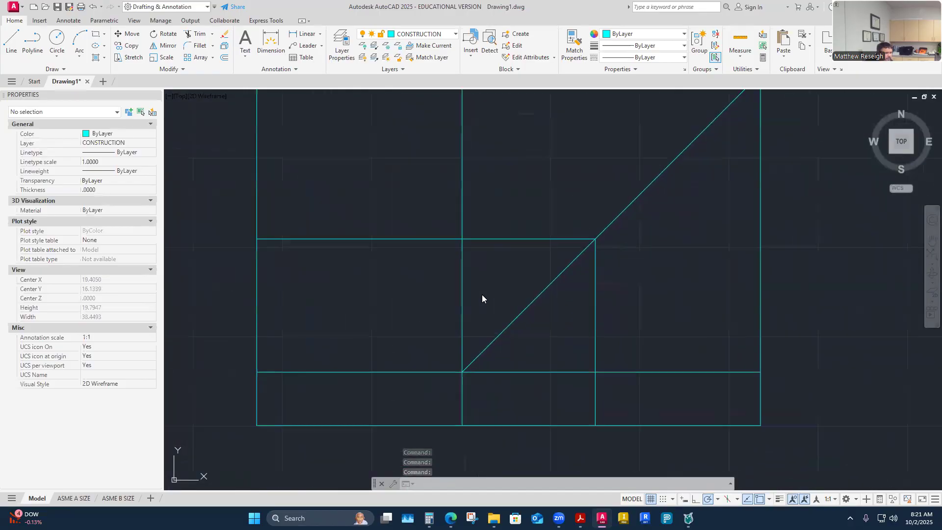
scroll(481, 294, "down", 2)
scroll(483, 295, "down", 1)
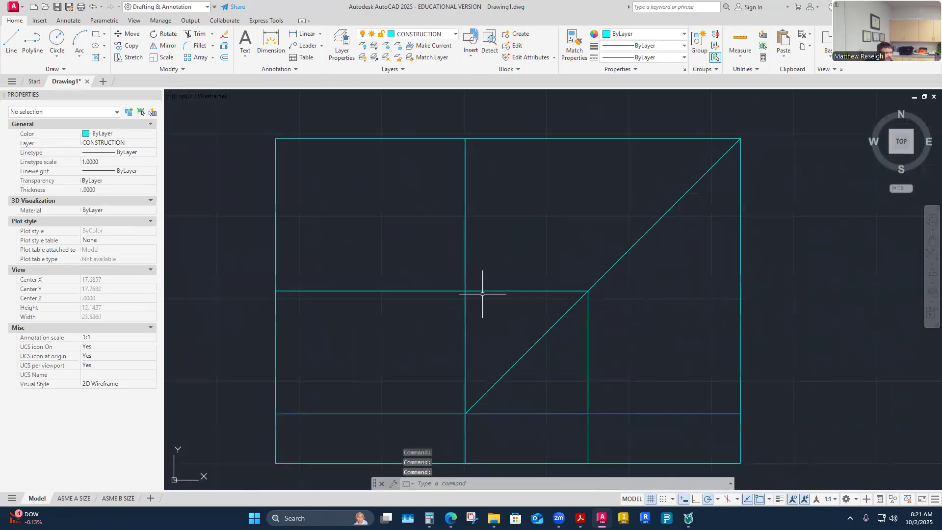
scroll(483, 294, "up", 1)
scroll(482, 295, "down", 2)
scroll(482, 294, "up", 2)
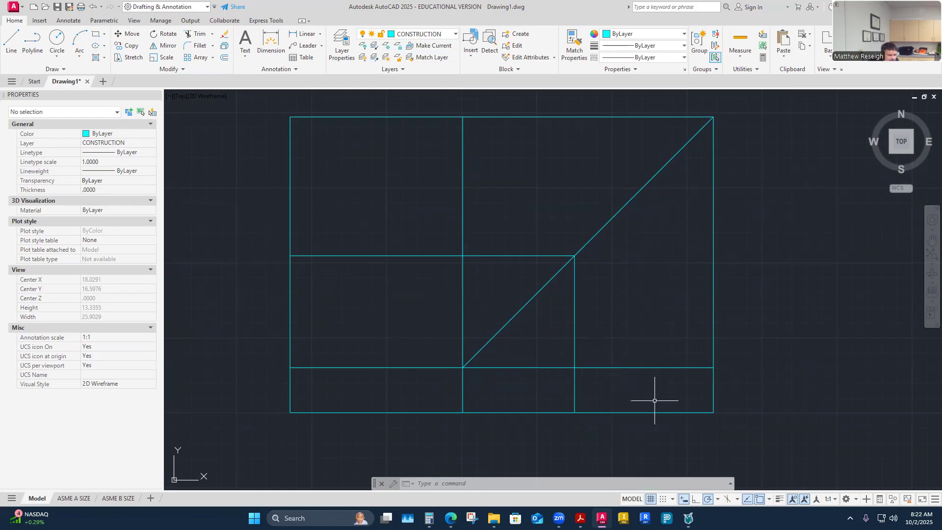
scroll(650, 396, "down", 4)
scroll(565, 381, "up", 2)
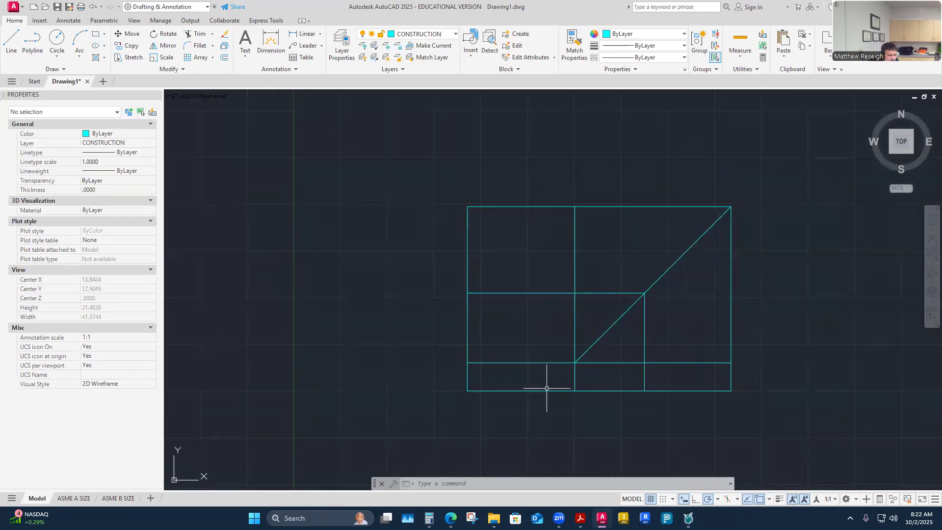
scroll(532, 386, "up", 2)
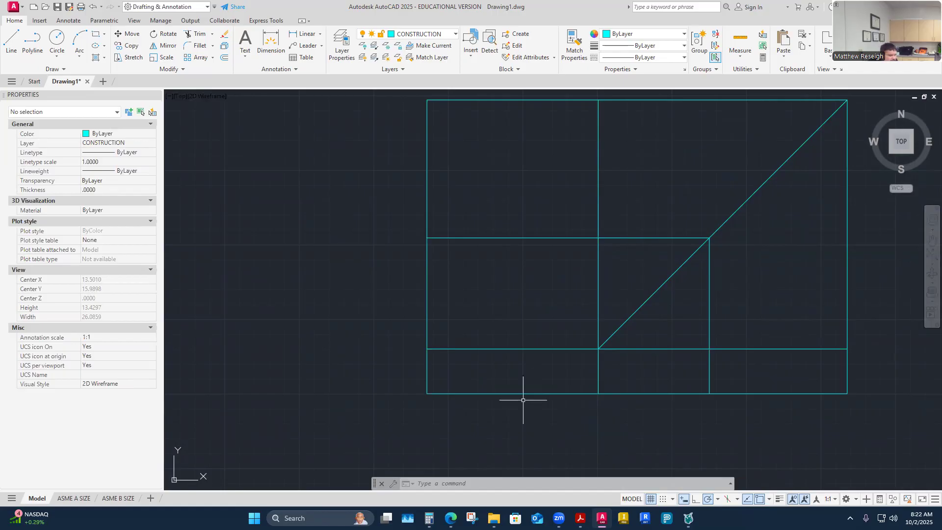
scroll(490, 438, "down", 2)
scroll(557, 329, "up", 2)
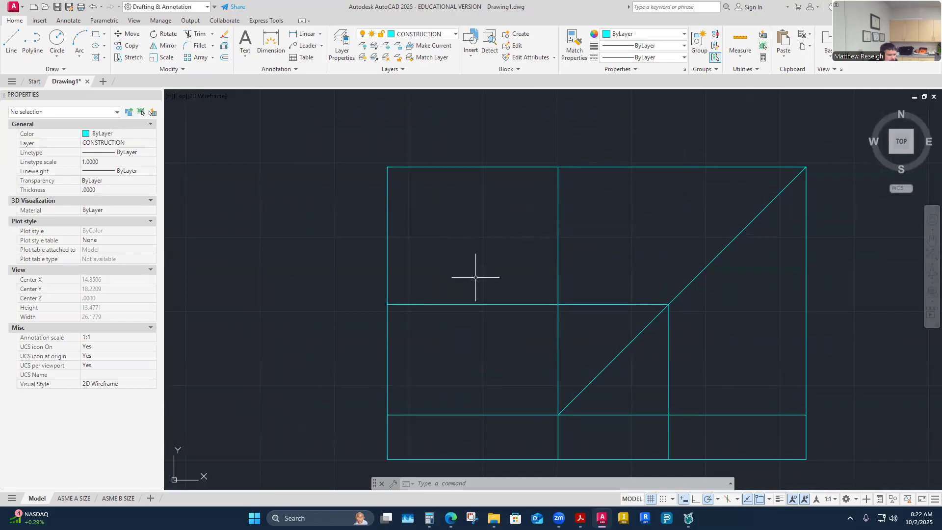
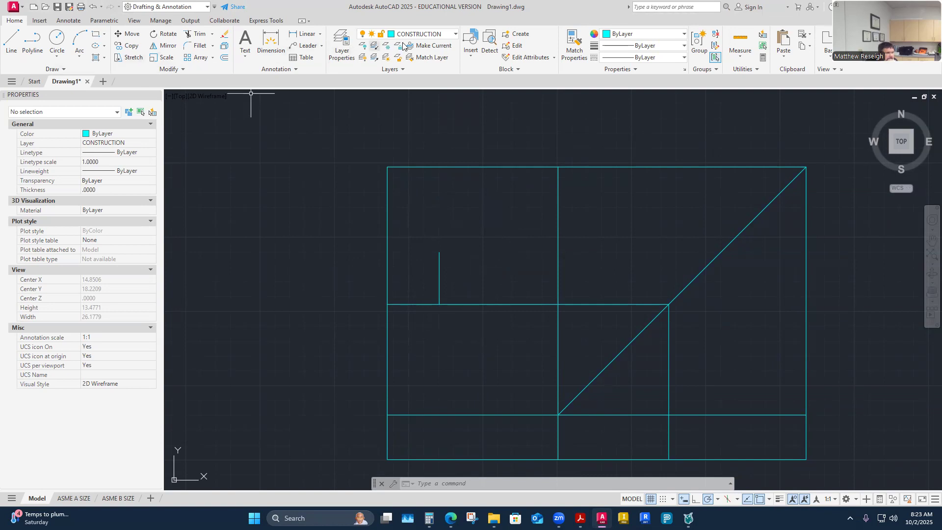
- Make VISIBLE-OBJECT the current layer and draw a circle of 1.75 radius centred on the short vertical construction line's upper end
left_click(455, 35)
left_click(407, 252)
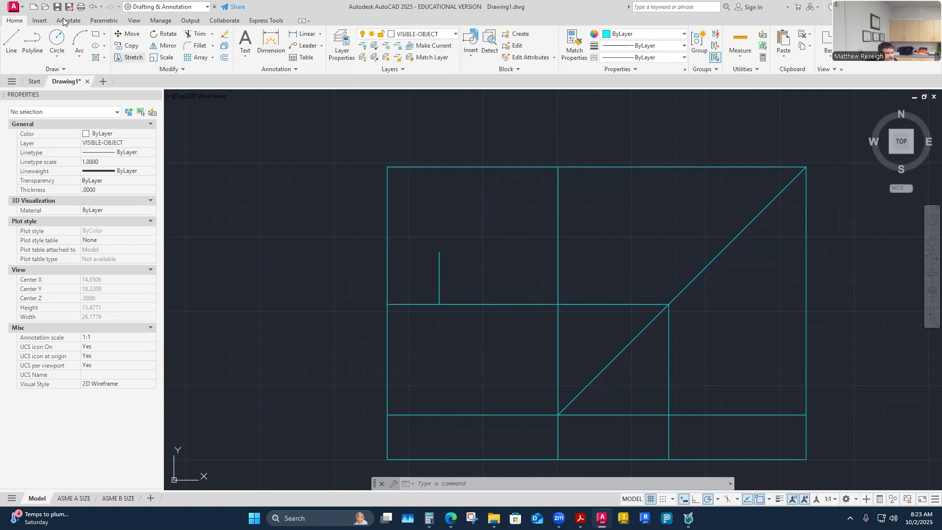
left_click(57, 44)
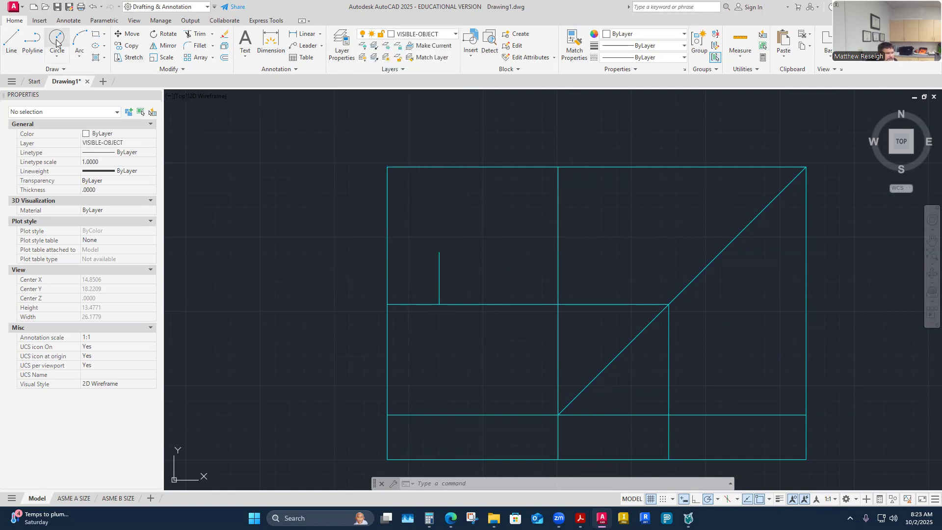
left_click(440, 253)
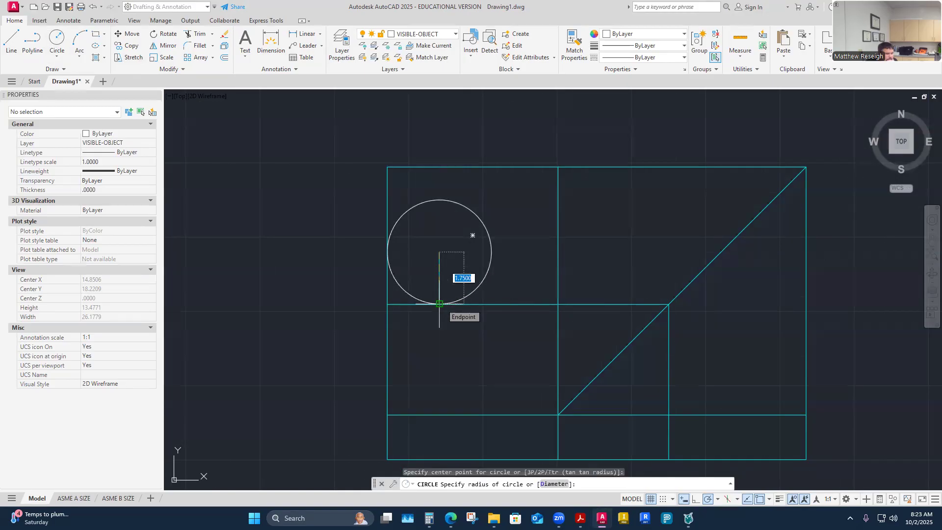
left_click(439, 304)
- Draw a concentric circle with a diameter of 1.75 inside the large circle
right_click(462, 255)
left_click(484, 261)
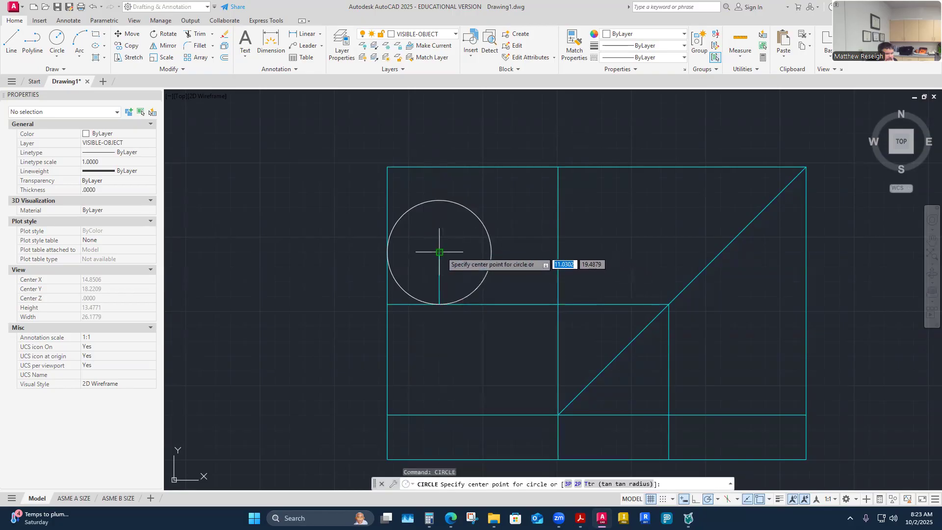
left_click(439, 253)
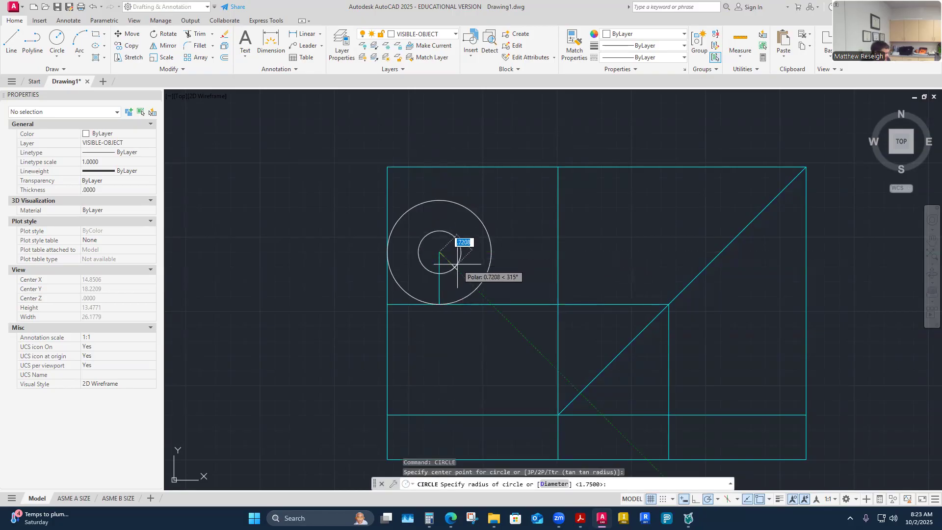
type("d")
key("Return")
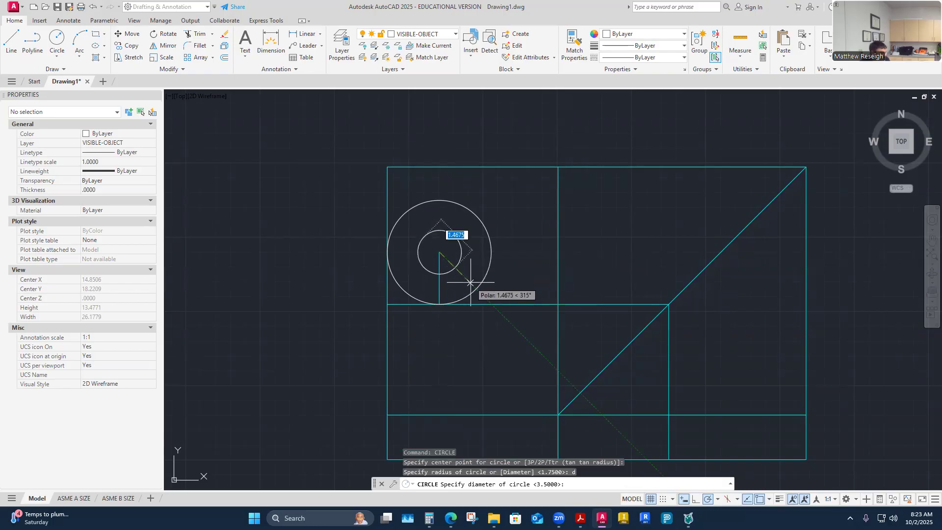
type("1.")
key("Return")
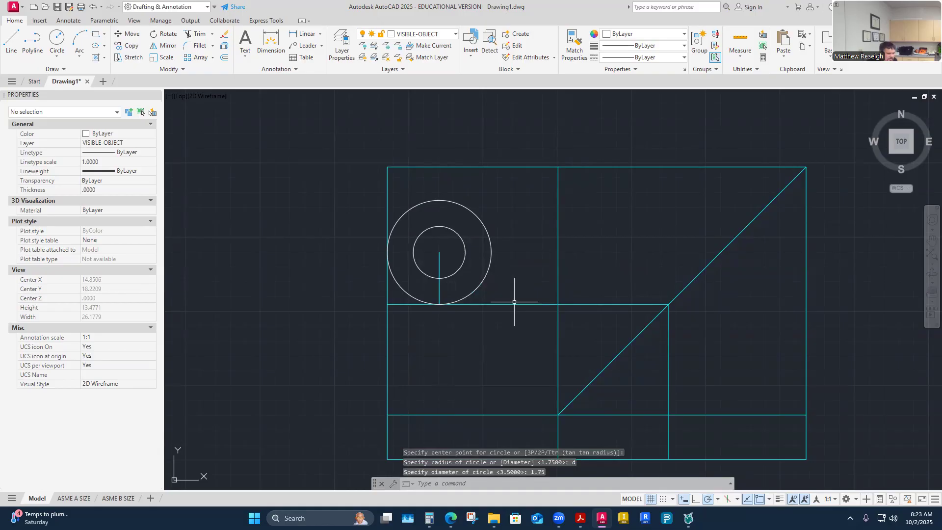
- Draw a line 1.625 down from the upper construction box's upper-right corner, then horizontally left until it meets the large circle
scroll(438, 251, "up", 2)
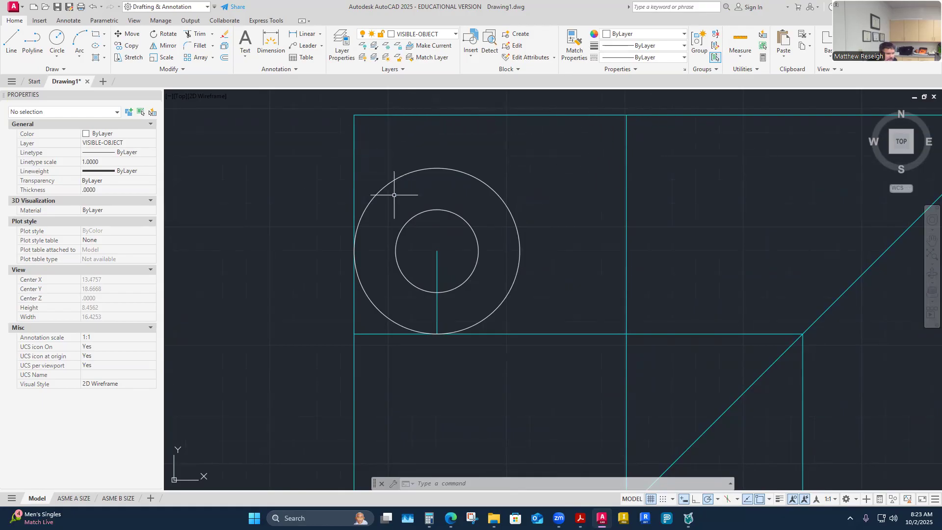
left_click(580, 518)
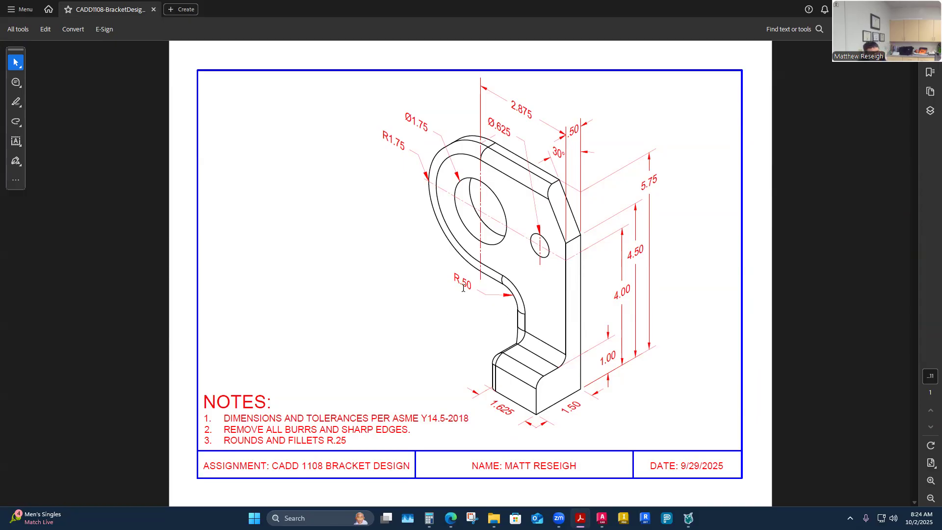
key("alt+Tab")
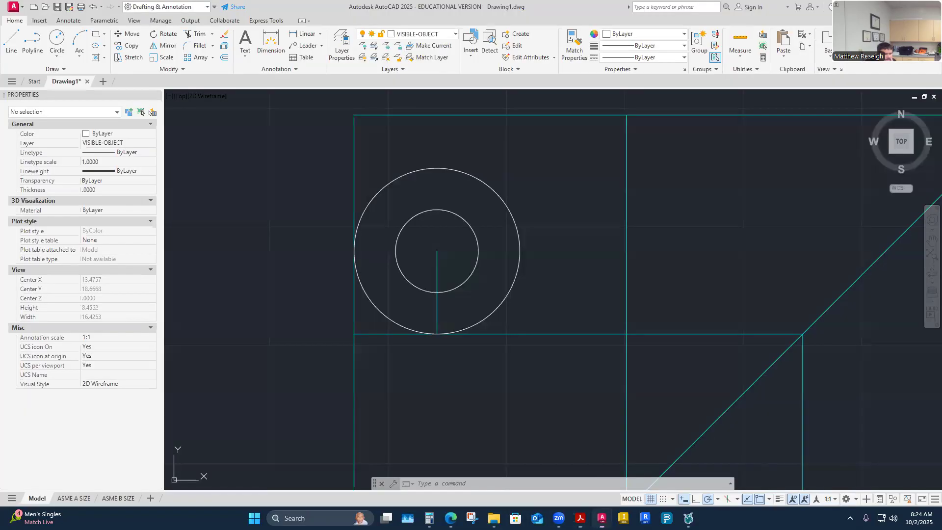
left_click(11, 41)
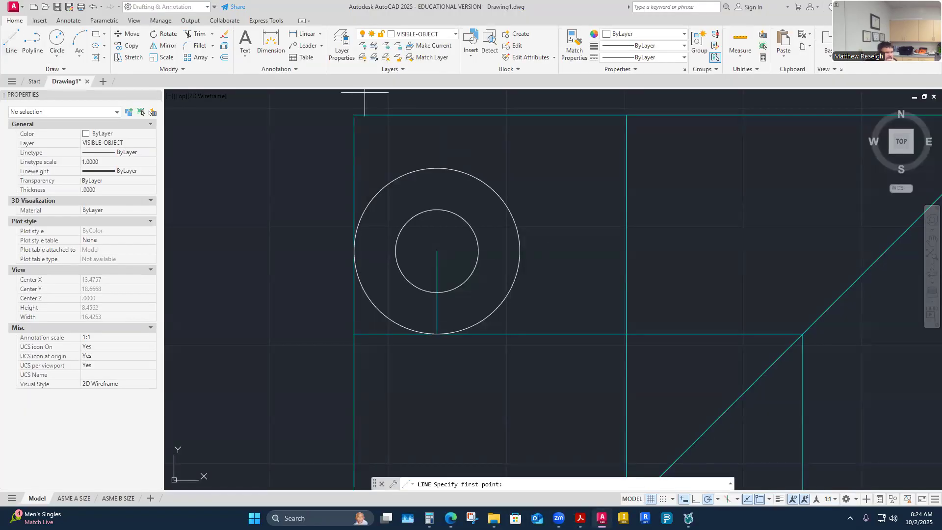
left_click(627, 115)
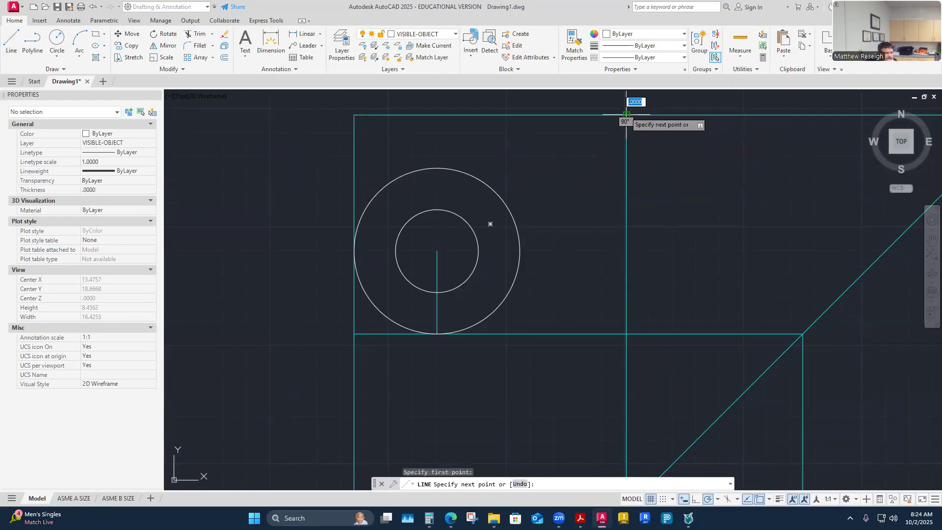
type("1")
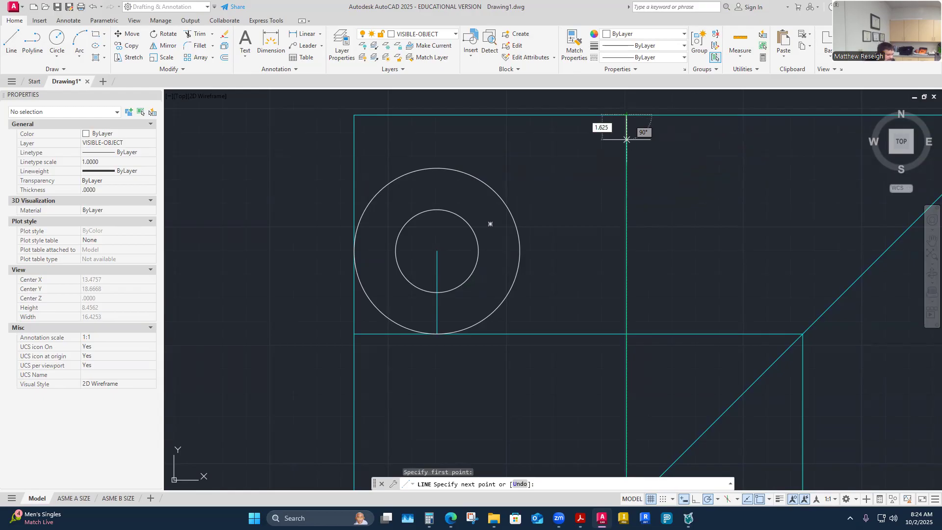
type(".625")
key("Return")
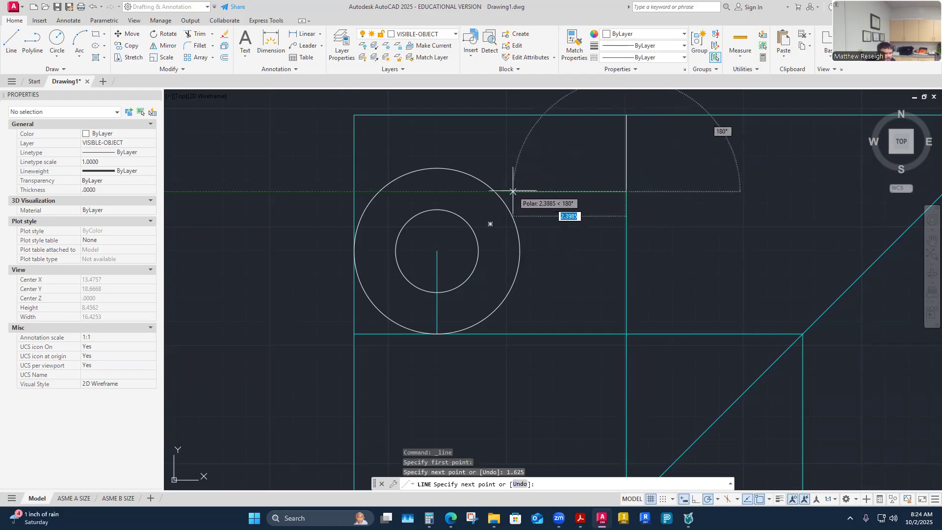
scroll(509, 191, "up", 5)
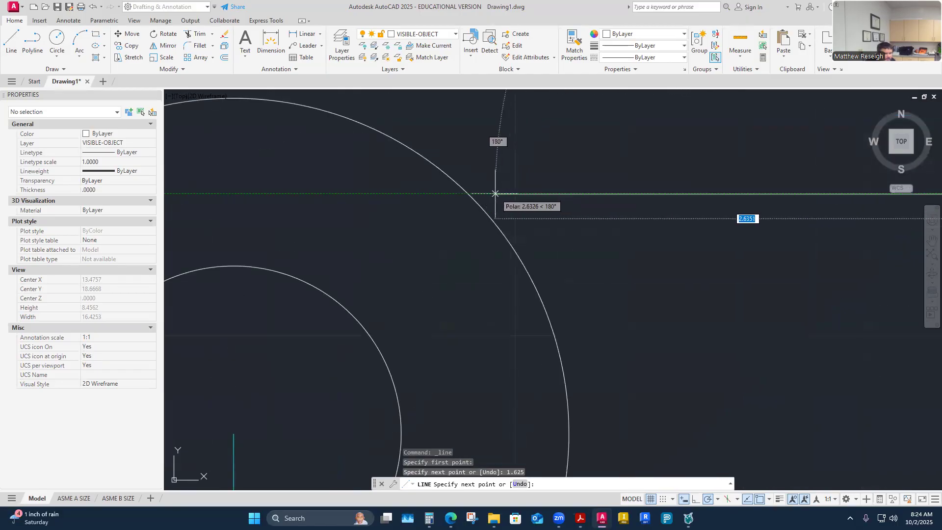
left_click(472, 194)
right_click(464, 195)
left_click(488, 201)
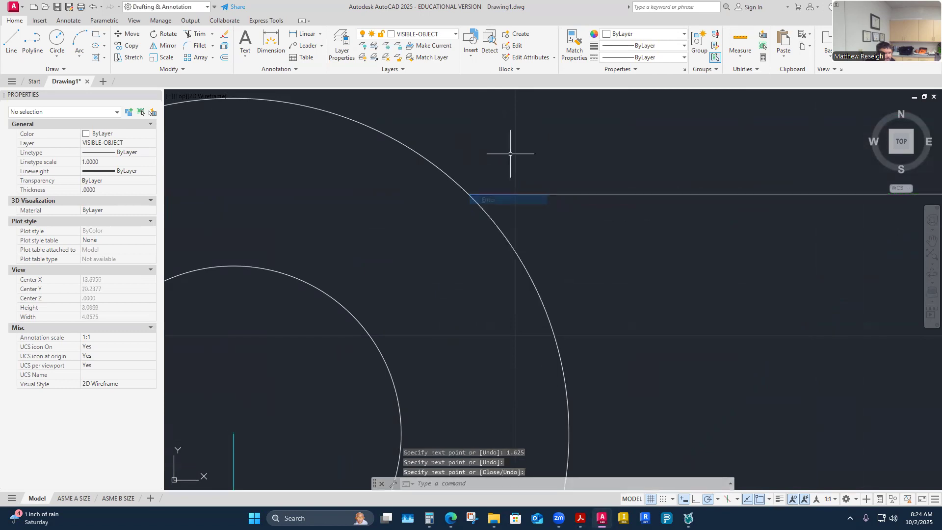
- Inspect where the horizontal line meets the large circle and check the bracket's length and height dimensions in the reference PDF
scroll(567, 210, "down", 6)
scroll(551, 231, "up", 3)
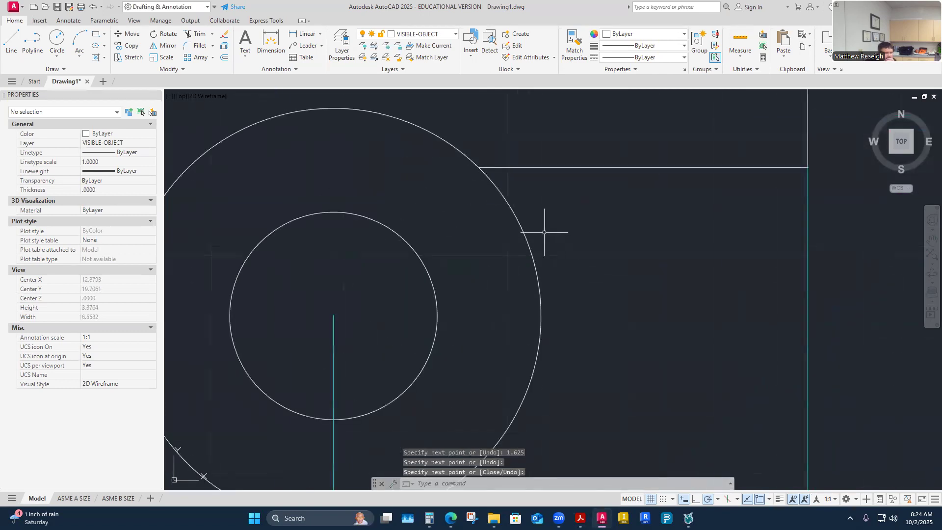
scroll(580, 250, "down", 3)
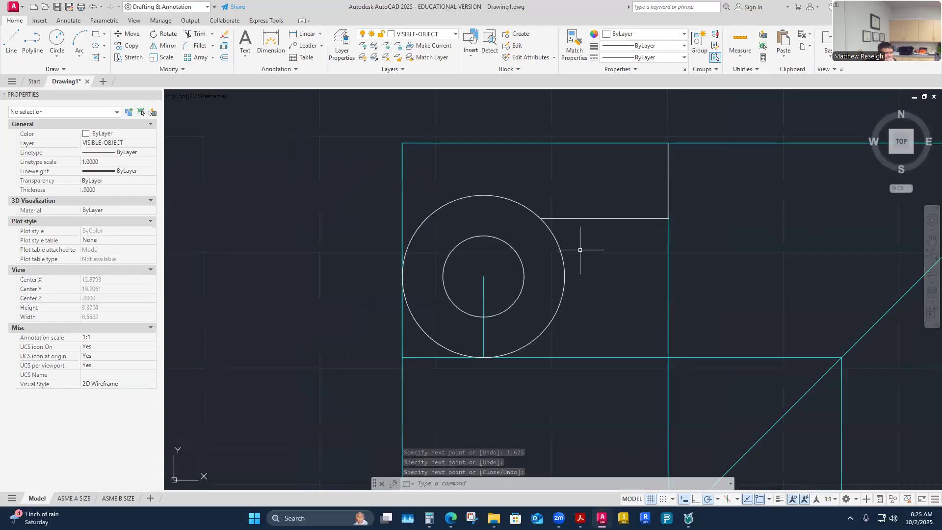
scroll(670, 180, "up", 3)
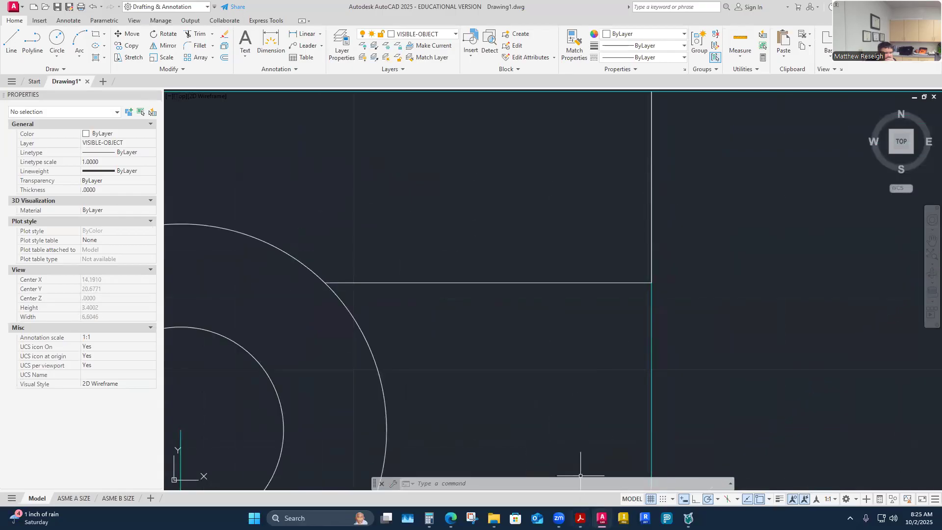
key("alt+Tab")
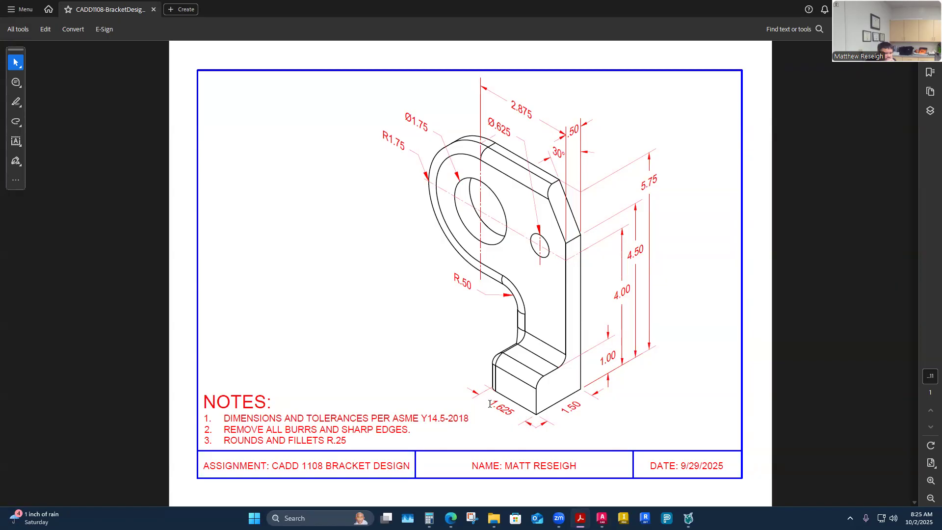
left_click(602, 518)
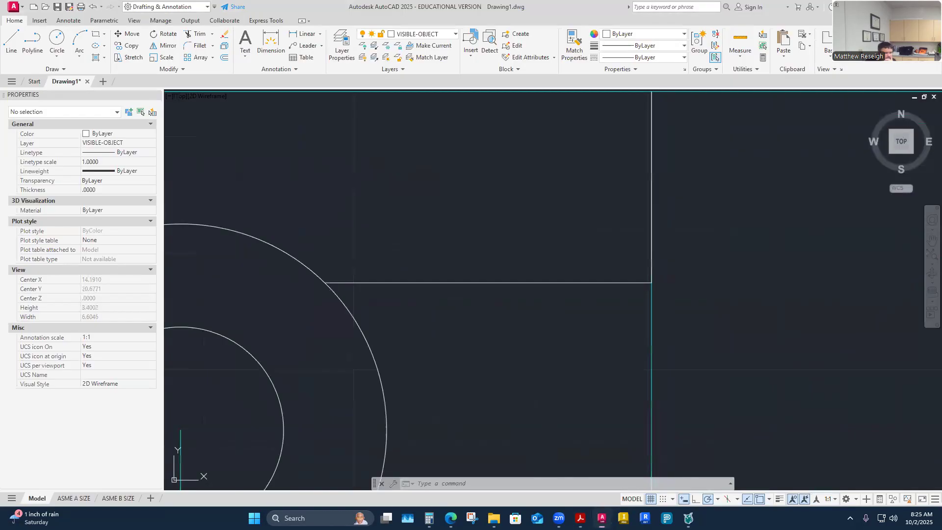
scroll(623, 248, "down", 4)
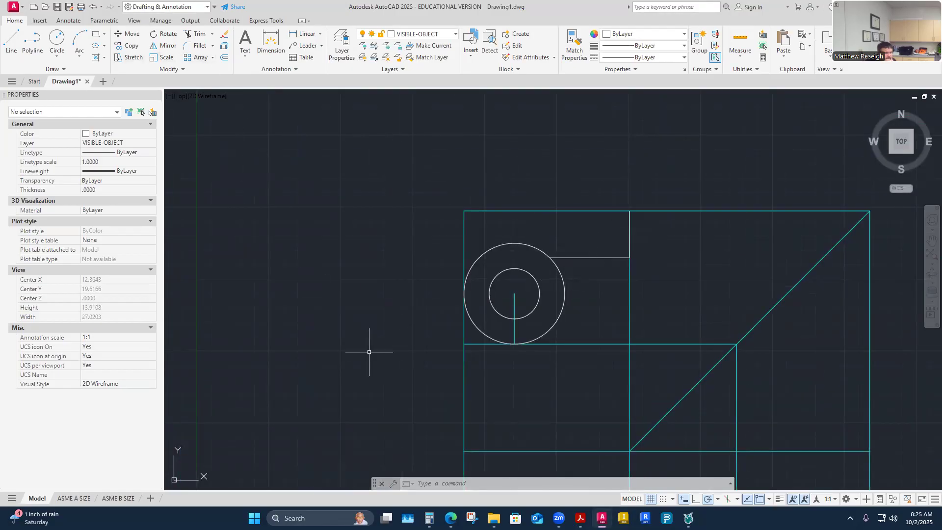
left_click(580, 519)
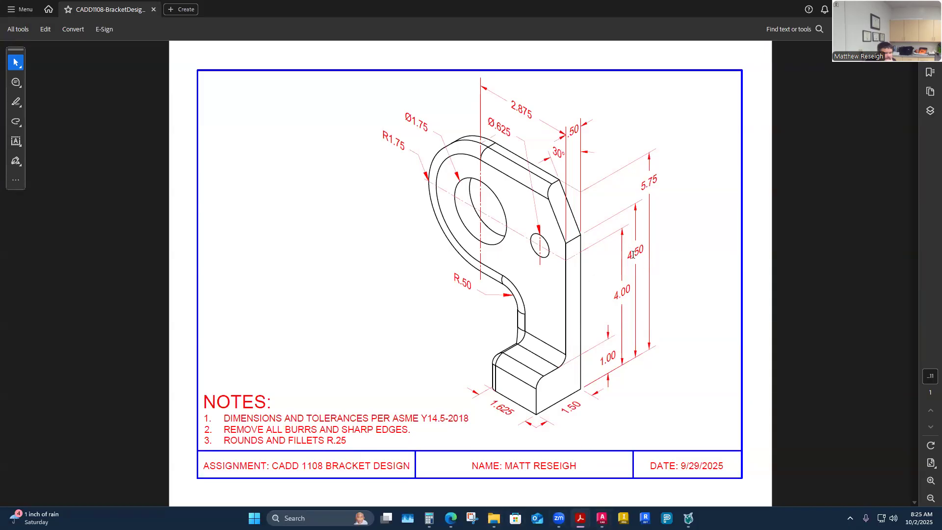
left_click(602, 518)
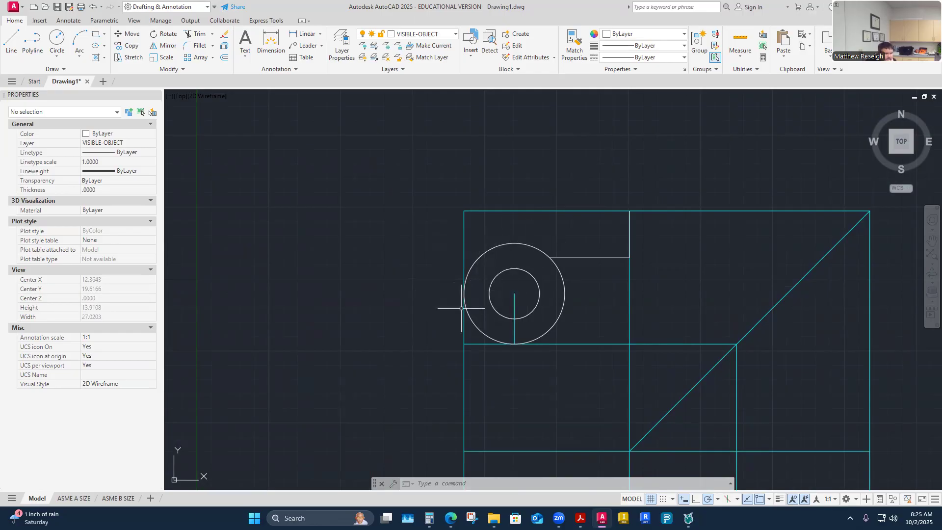
- Draw a 4.5 line leftward along the upper construction box's top edge, starting at its upper-right corner
left_click(11, 42)
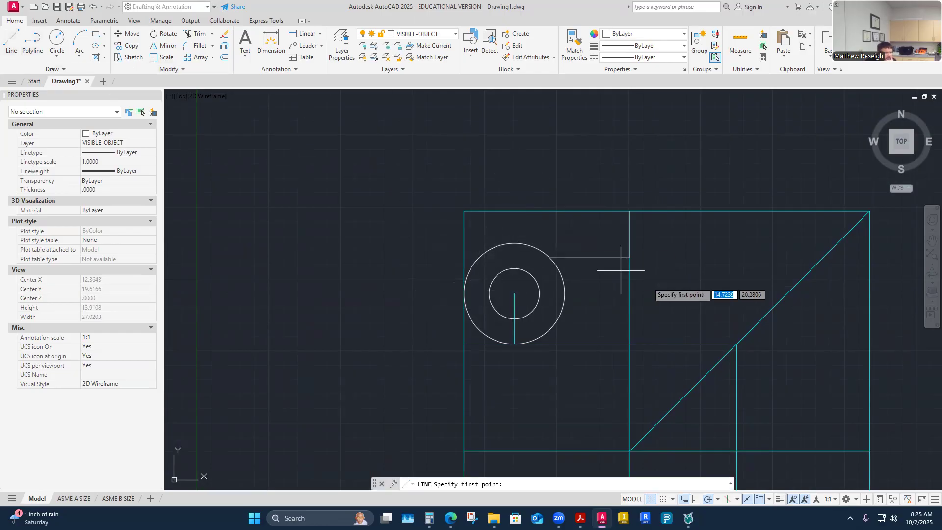
left_click(630, 211)
type("4.5")
key("Return")
scroll(463, 242, "up", 5)
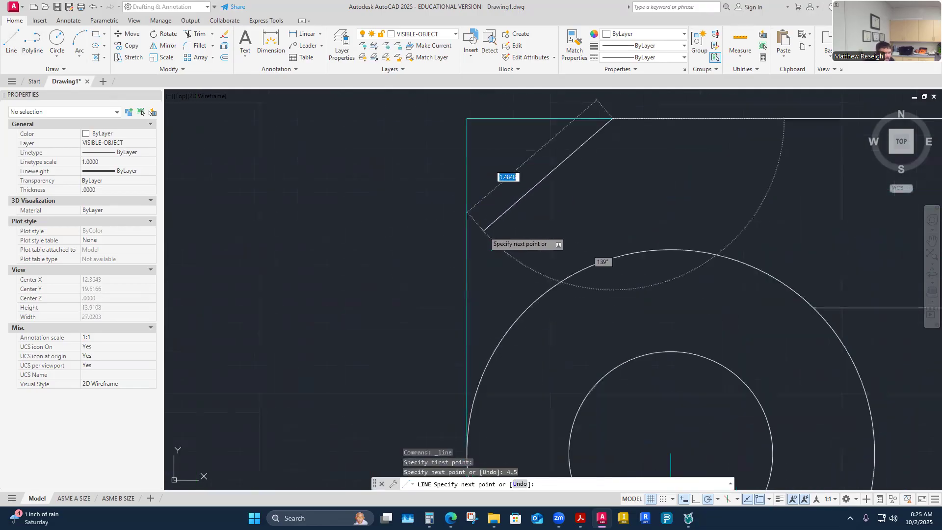
scroll(509, 221, "down", 4)
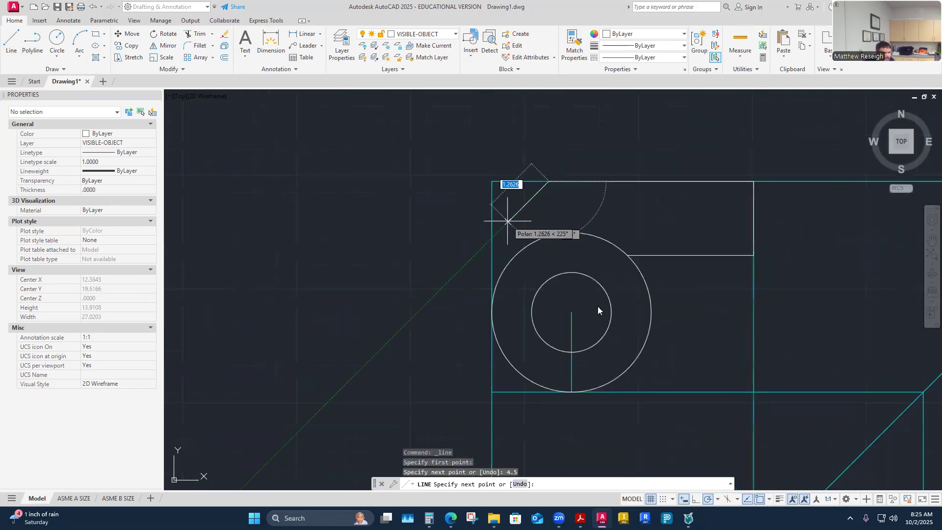
- Change the polar tracking angle, continue the line at 210° to the box's left edge, and end it vertically at the large circle's left quadrant
left_click(718, 499)
left_click(721, 422)
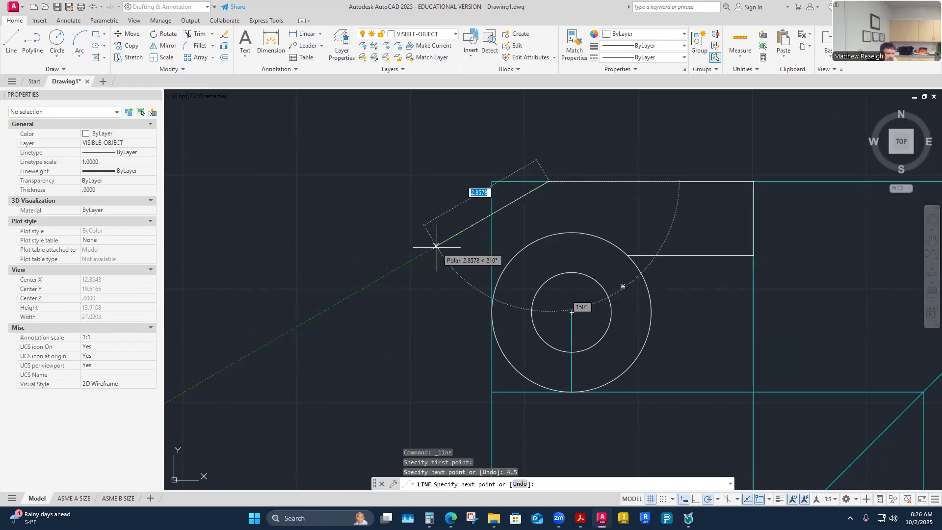
left_click(492, 214)
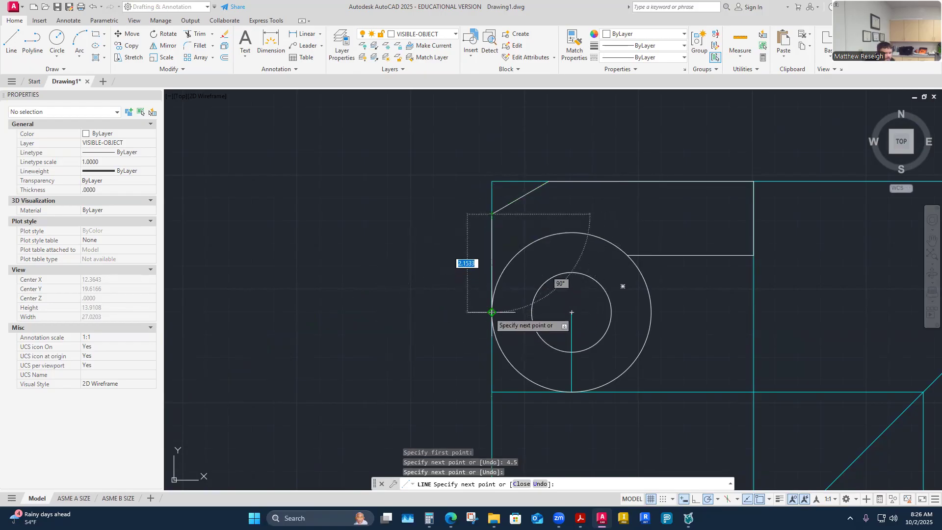
left_click(492, 312)
right_click(492, 313)
left_click(510, 326)
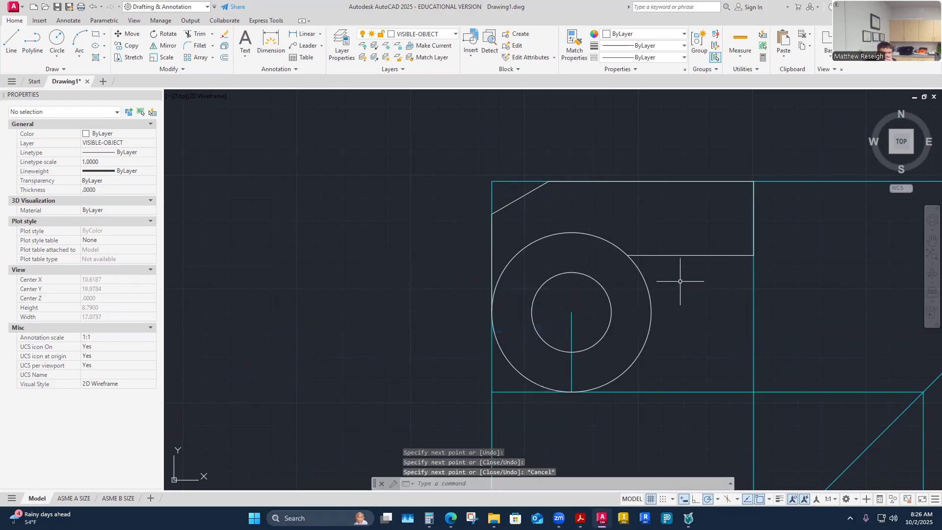
- Check the fillet radius in the reference PDF and try a .5 radius fillet between the large circle and the horizontal line
scroll(680, 278, "up", 2)
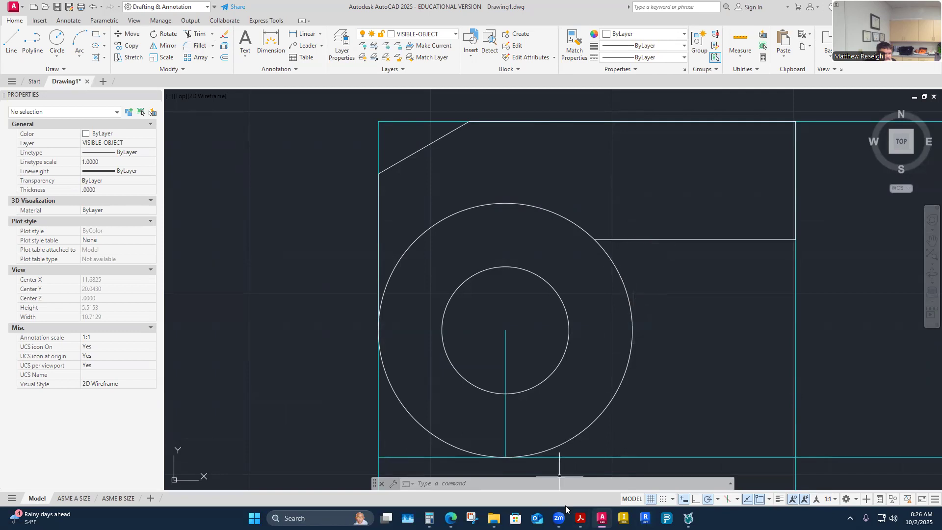
left_click(580, 518)
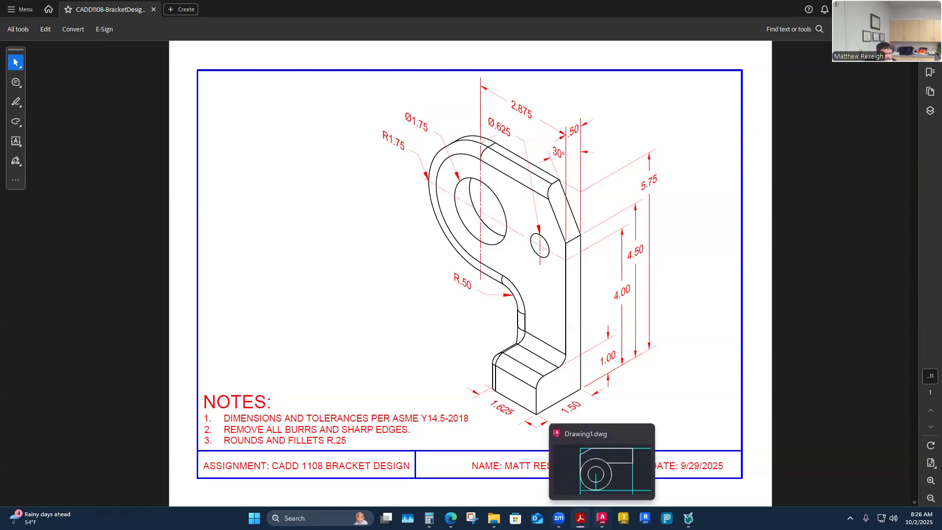
left_click(602, 518)
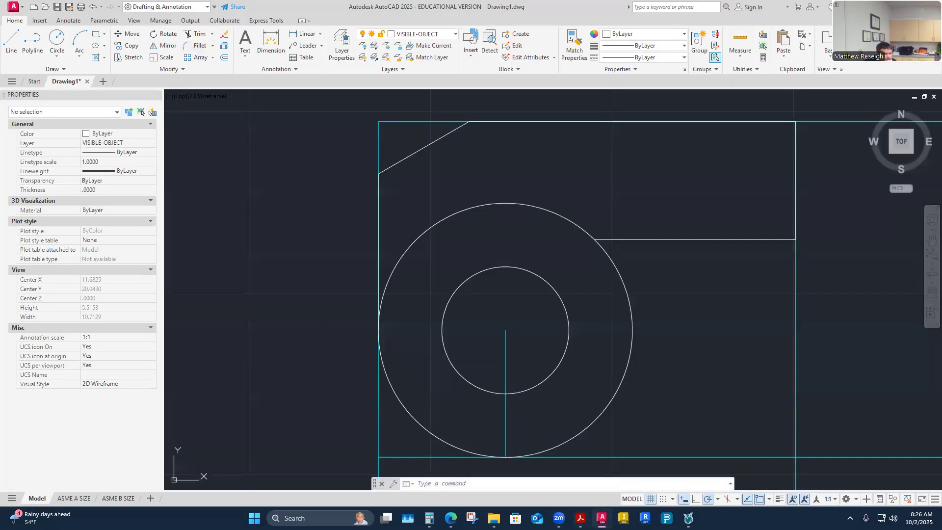
left_click(197, 46)
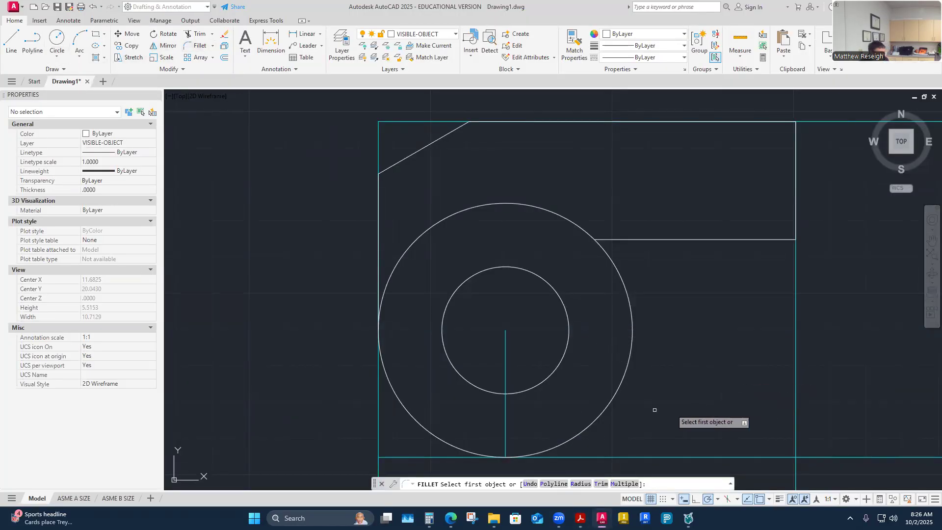
left_click(579, 485)
type(".5")
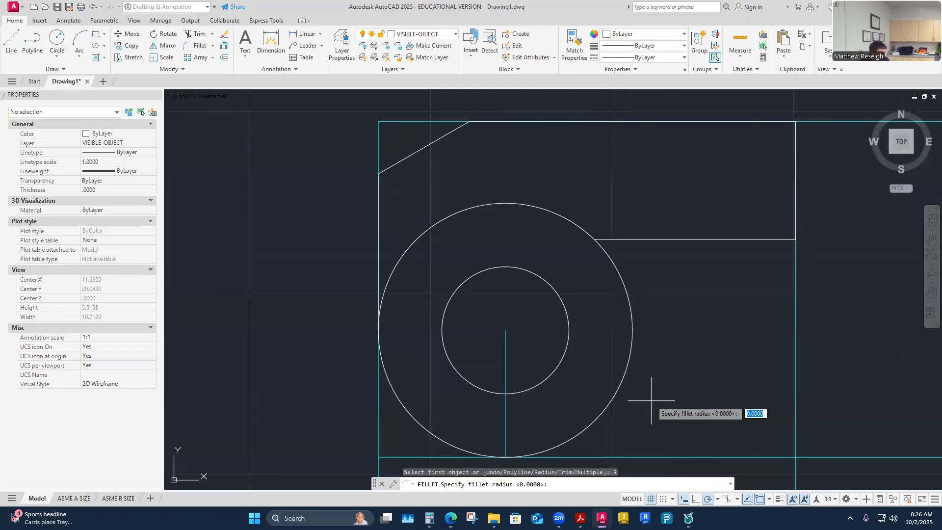
key("Return")
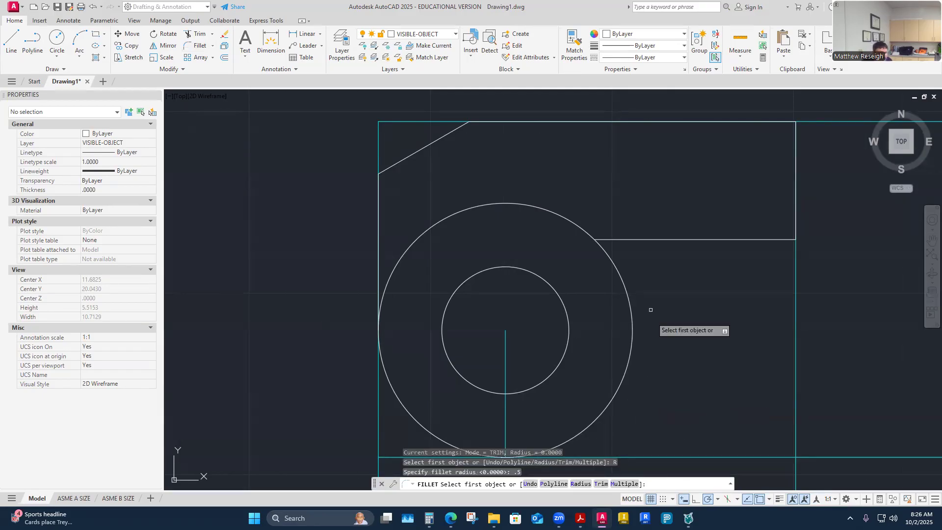
left_click(617, 272)
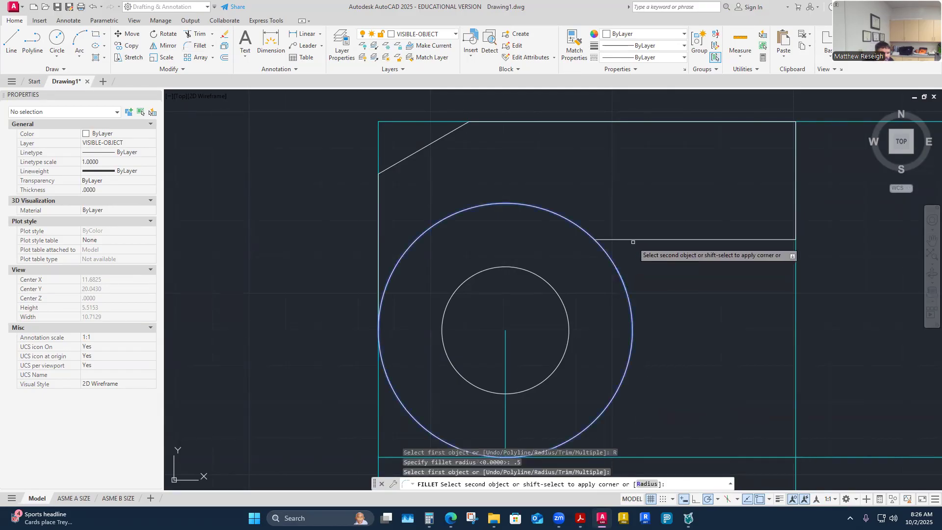
left_click(680, 240)
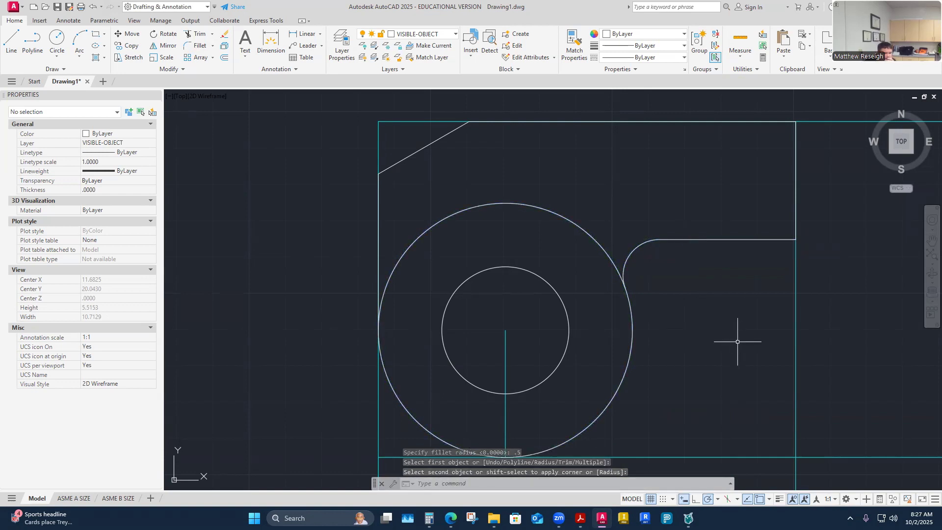
- Undo the fillet between the large circle and the horizontal line
scroll(696, 336, "down", 2)
scroll(708, 361, "up", 2)
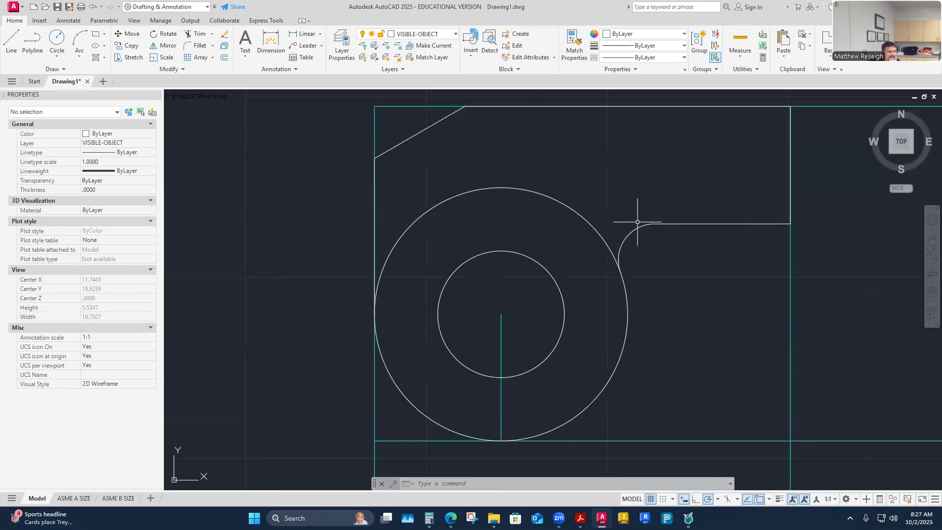
left_click(92, 9)
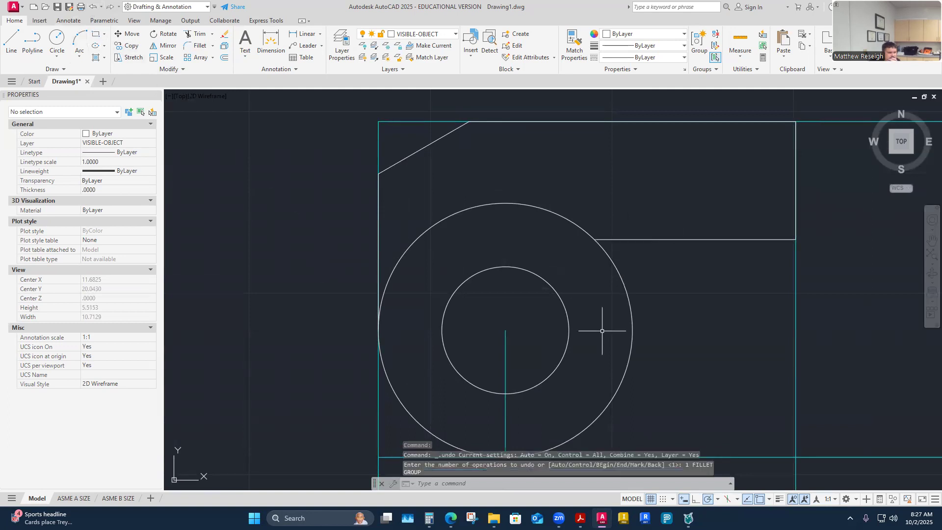
- Draw a vertical line from the large circle's right quadrant up to the horizontal line
left_click(11, 42)
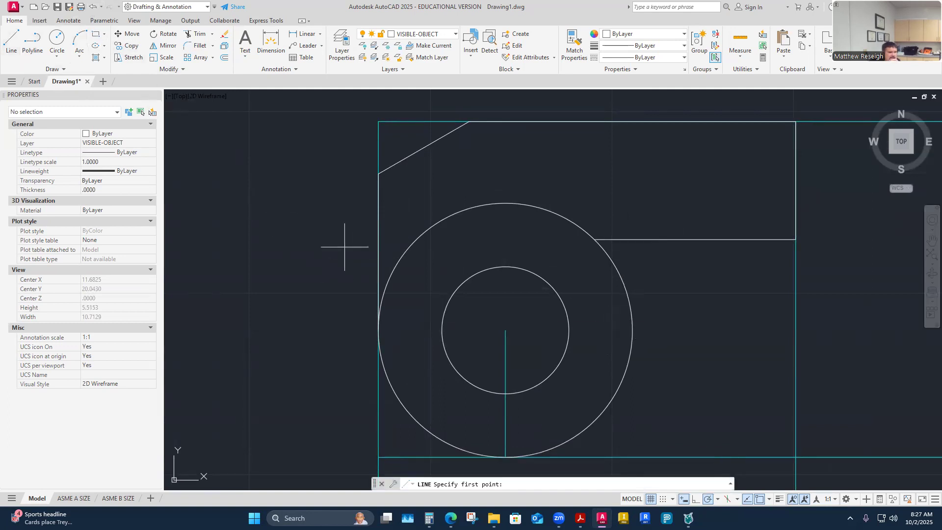
left_click(632, 329)
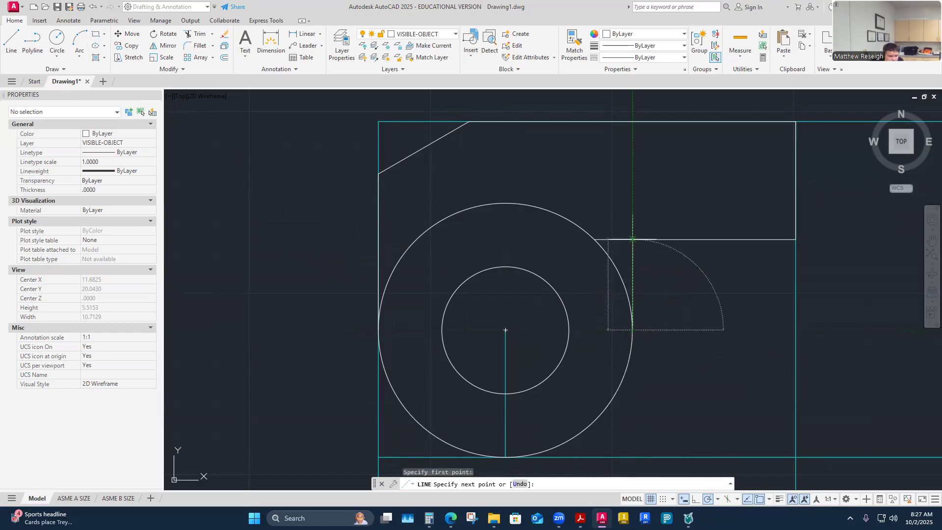
left_click(633, 240)
right_click(633, 240)
left_click(645, 249)
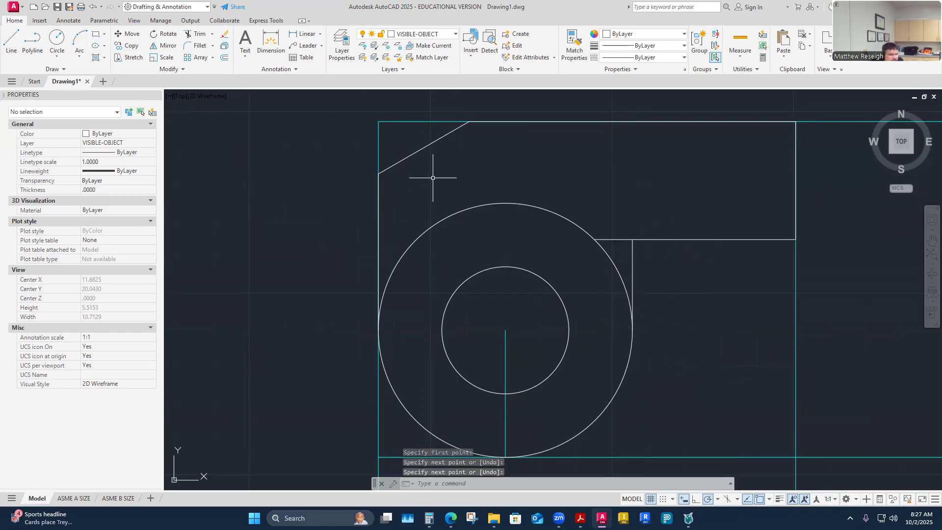
- Try filleting the horizontal line to the new vertical line without setting a radius, and undo it
left_click(199, 45)
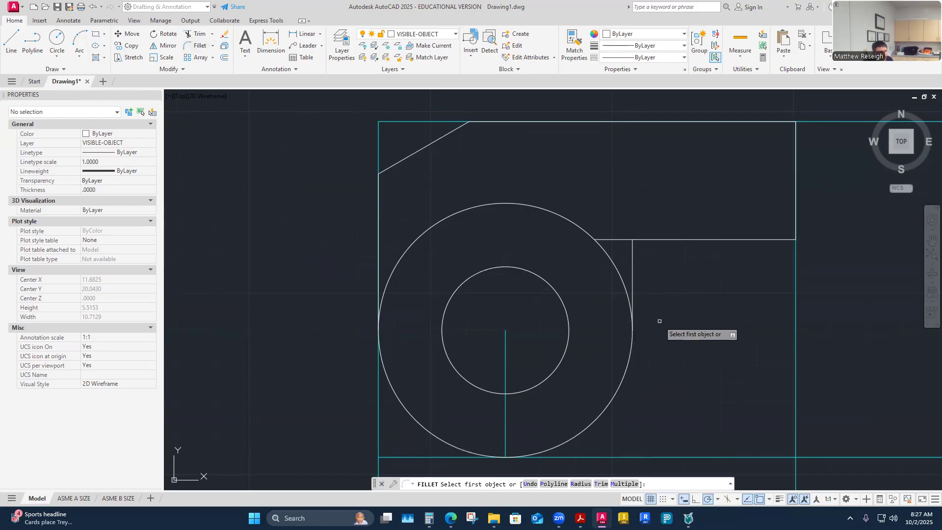
left_click(682, 240)
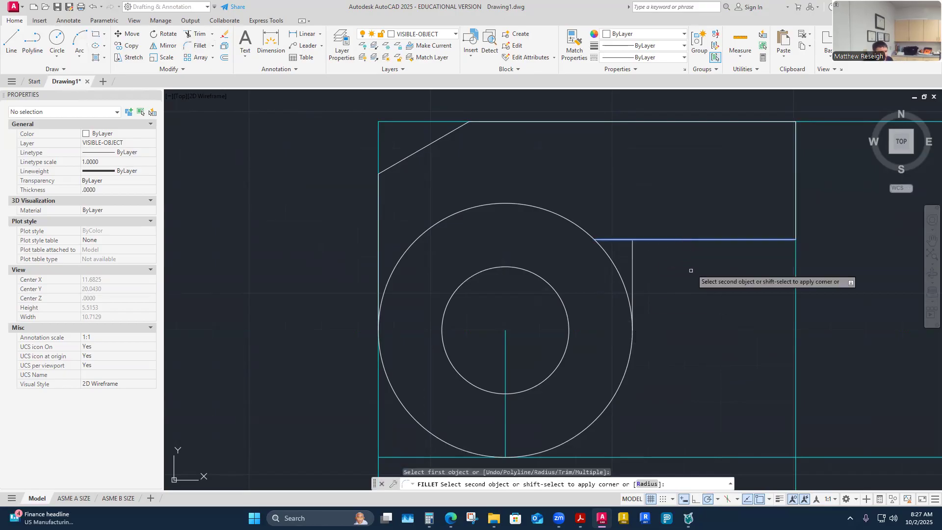
left_click(633, 276)
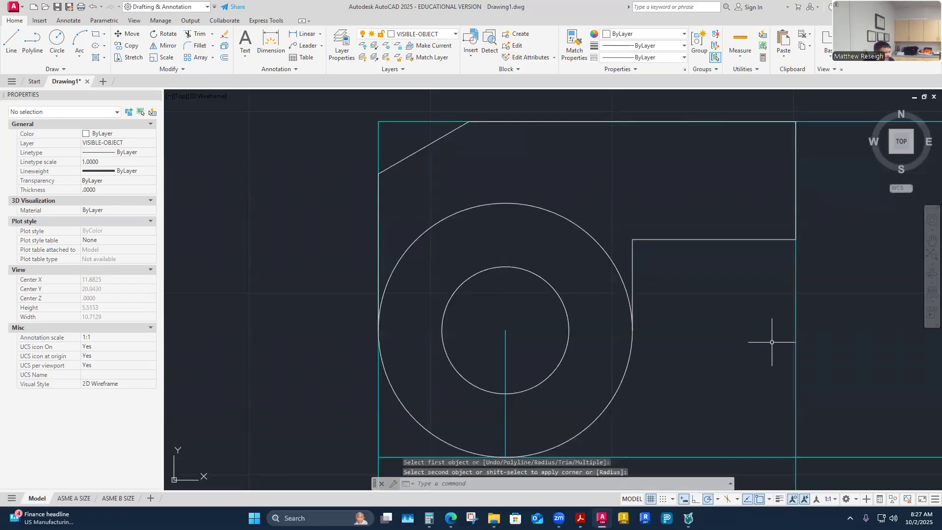
left_click(94, 7)
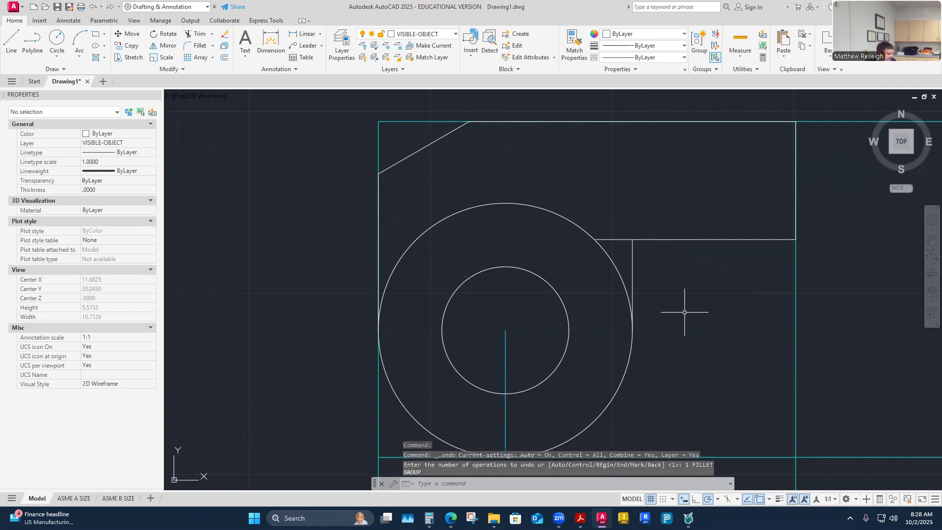
- Fillet the corner between the horizontal line and the vertical line with a .5 radius
left_click(198, 46)
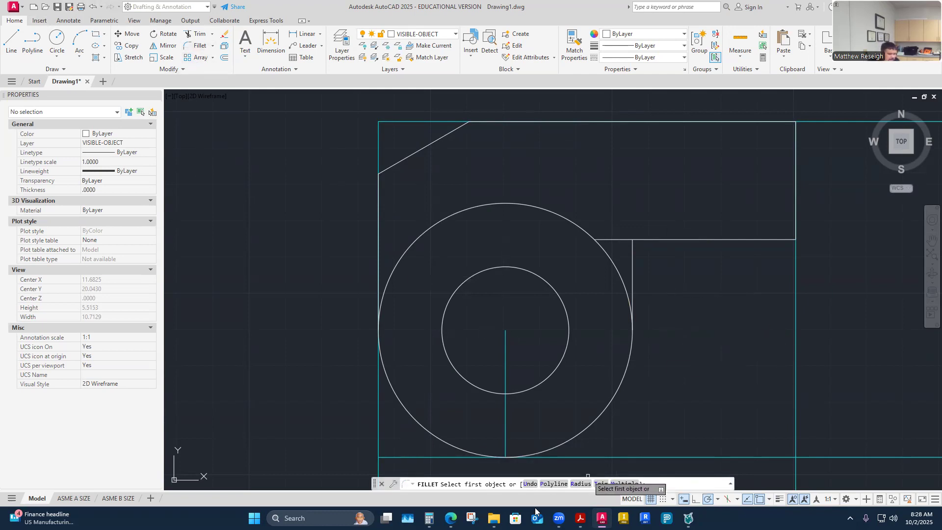
left_click(581, 485)
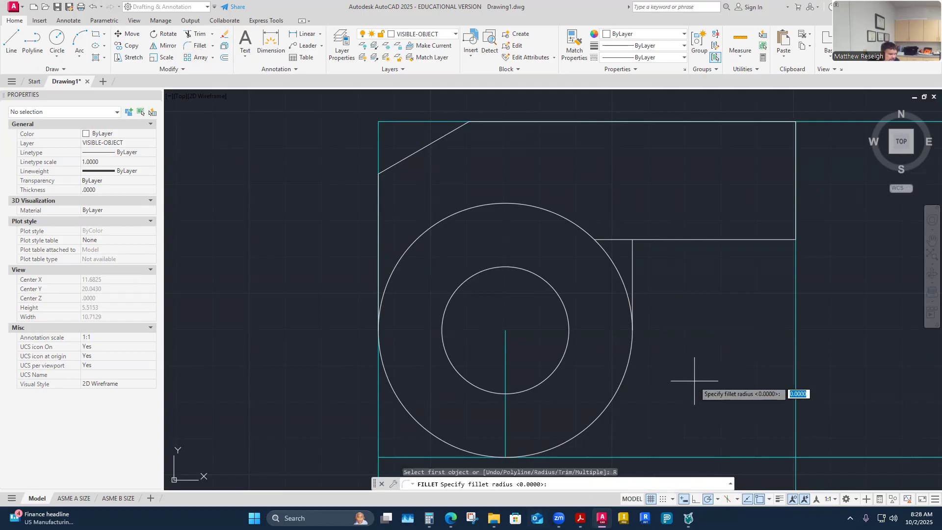
type(".5")
key("Return")
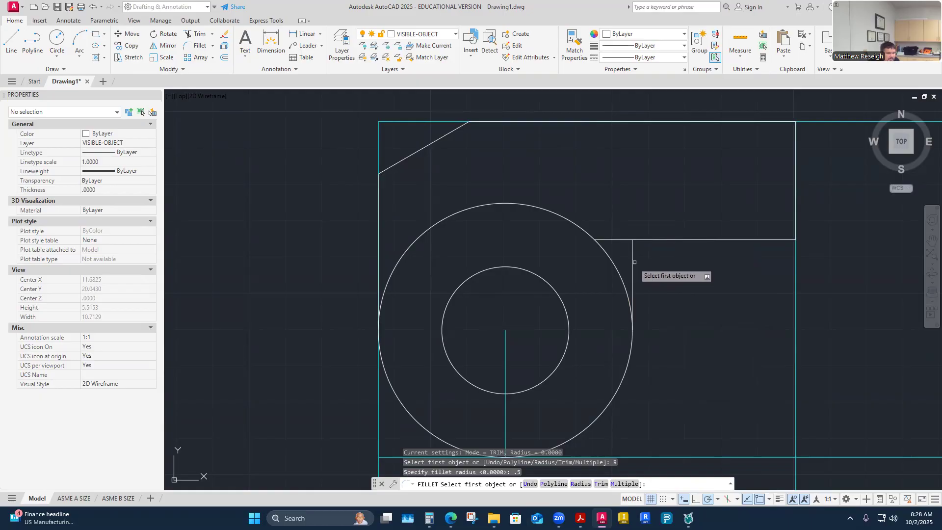
left_click(685, 239)
left_click(633, 278)
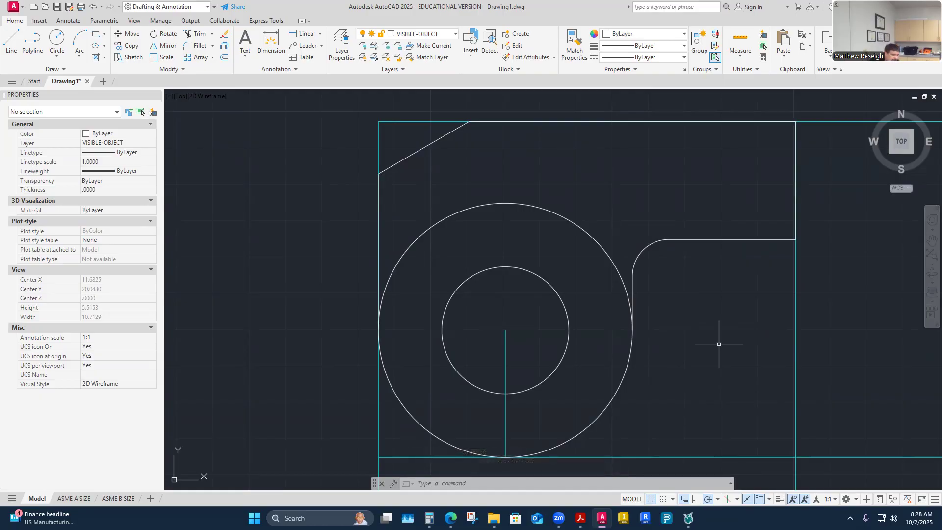
- Trim away the upper arc of the large circle between its left and right quadrants
scroll(624, 294, "down", 5)
scroll(601, 298, "up", 3)
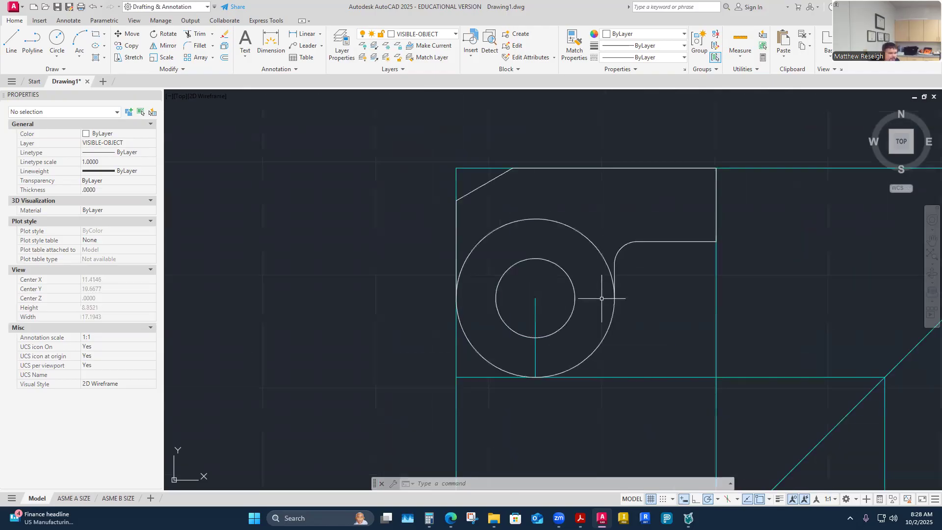
left_click(194, 35)
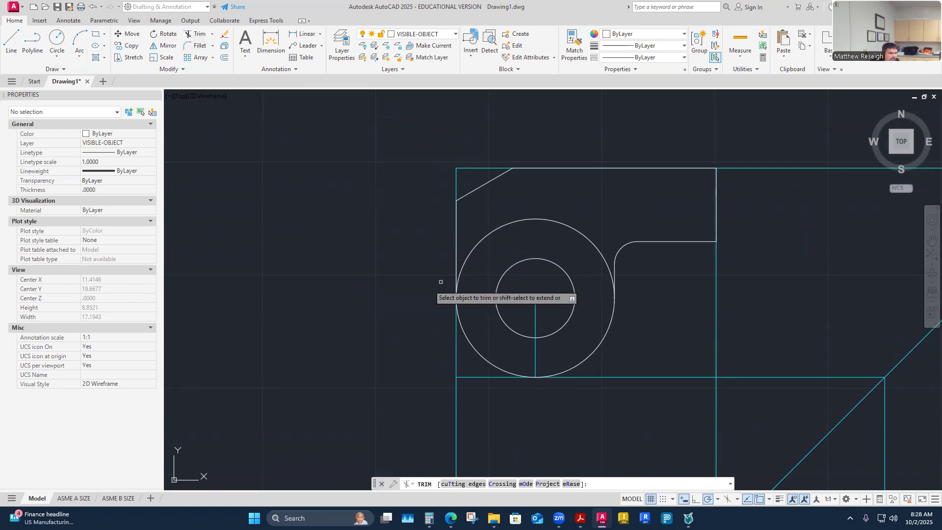
left_click(582, 241)
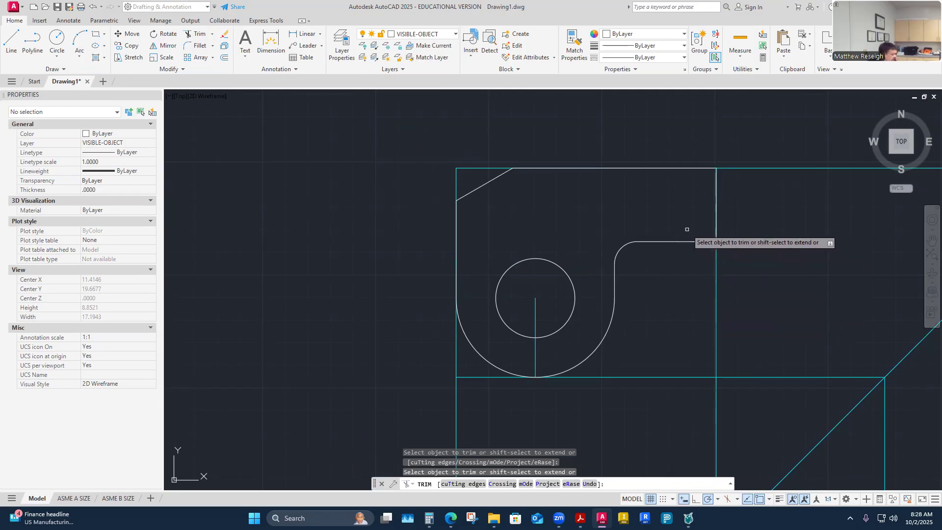
key("Escape")
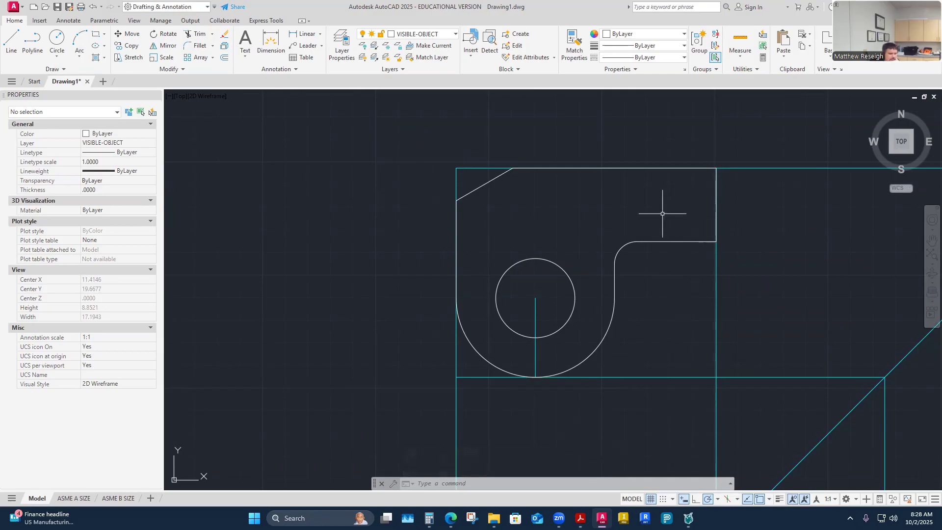
- Undo the trim of the large circle and the .5 fillet at the corner
mouse_move(602, 518)
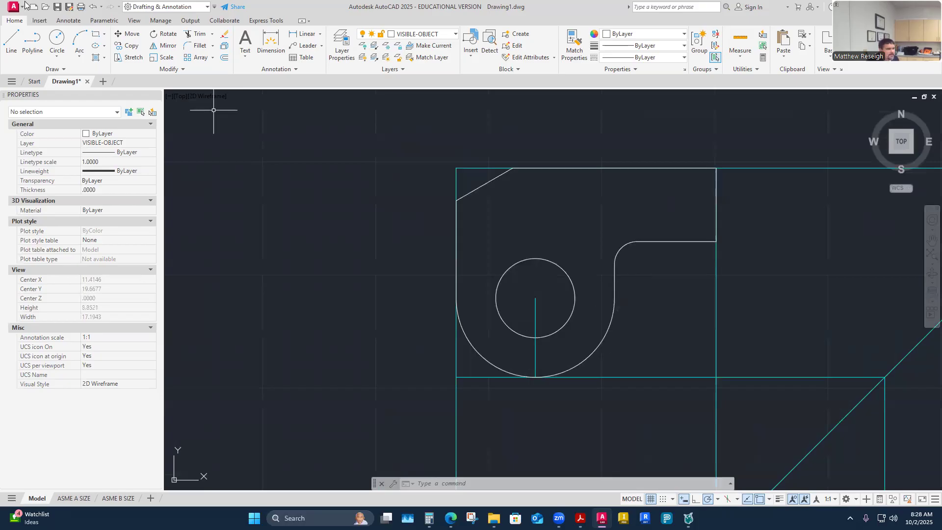
left_click(92, 6)
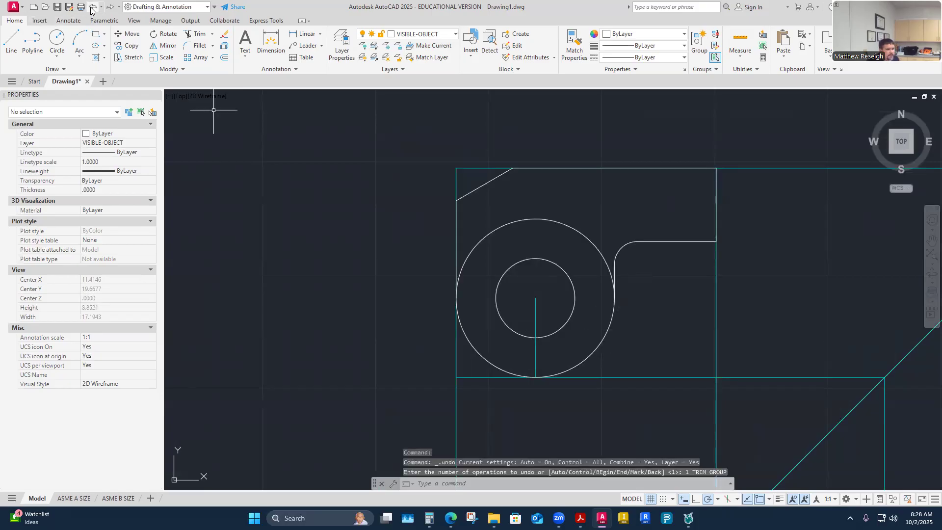
left_click(93, 7)
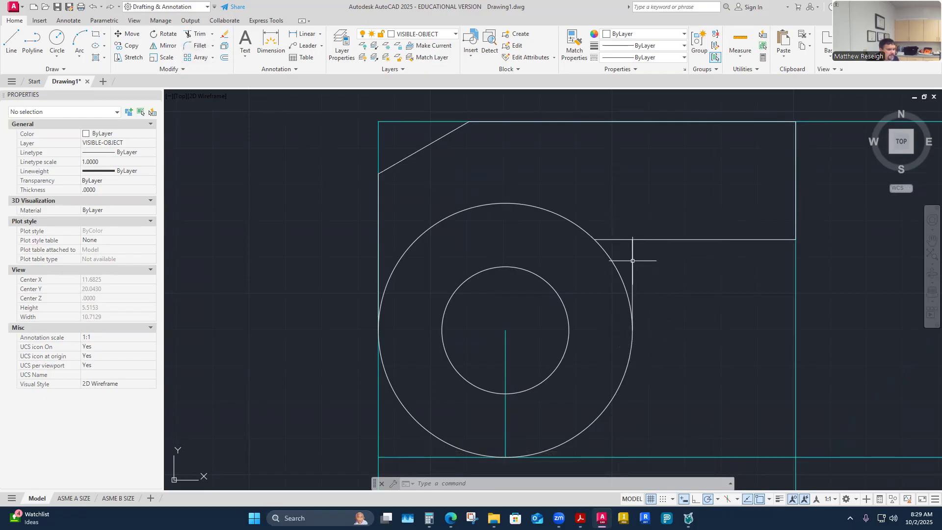
- Apply a .5 radius fillet between the vertical line at the large circle's right quadrant and the horizontal line
left_click(197, 46)
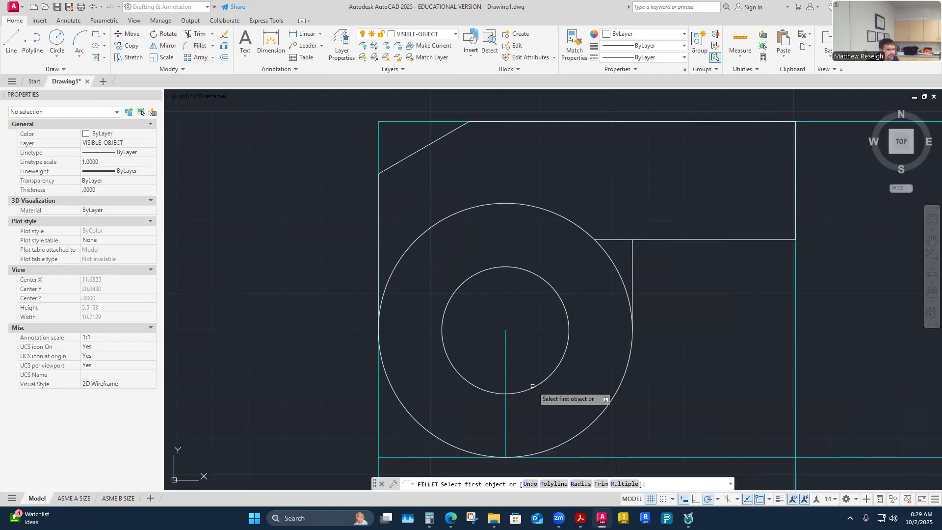
left_click(581, 485)
type(".5")
key("Return")
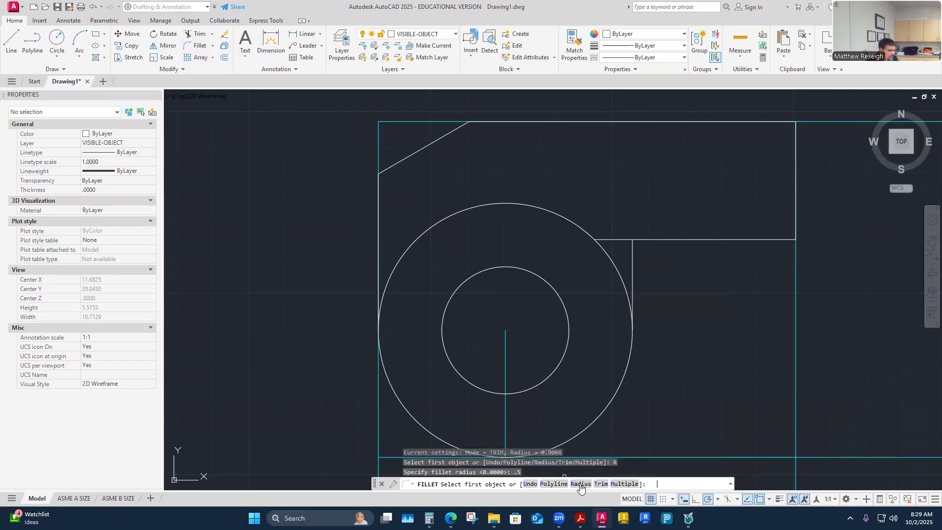
left_click(633, 261)
left_click(681, 240)
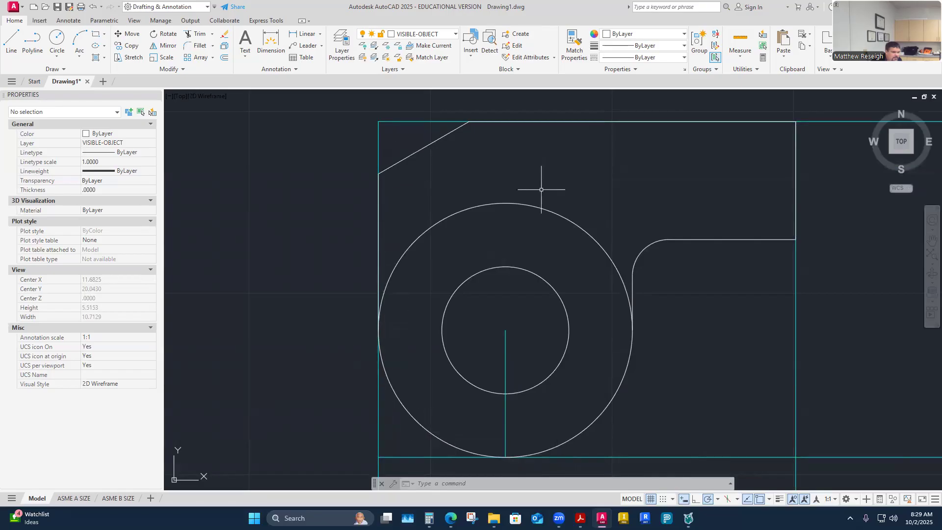
- Trim the large circle's upper half so the arc joins the two vertical lines
left_click(196, 33)
left_click(475, 206)
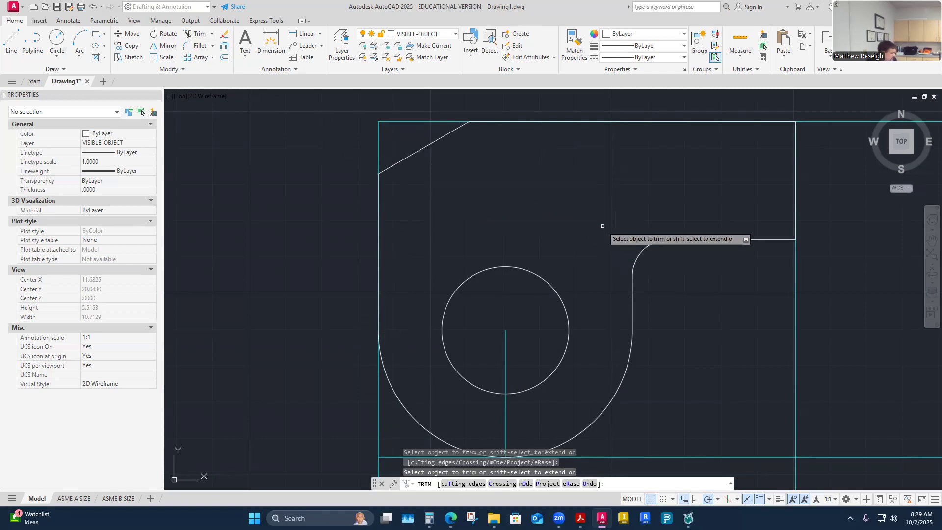
key("Escape")
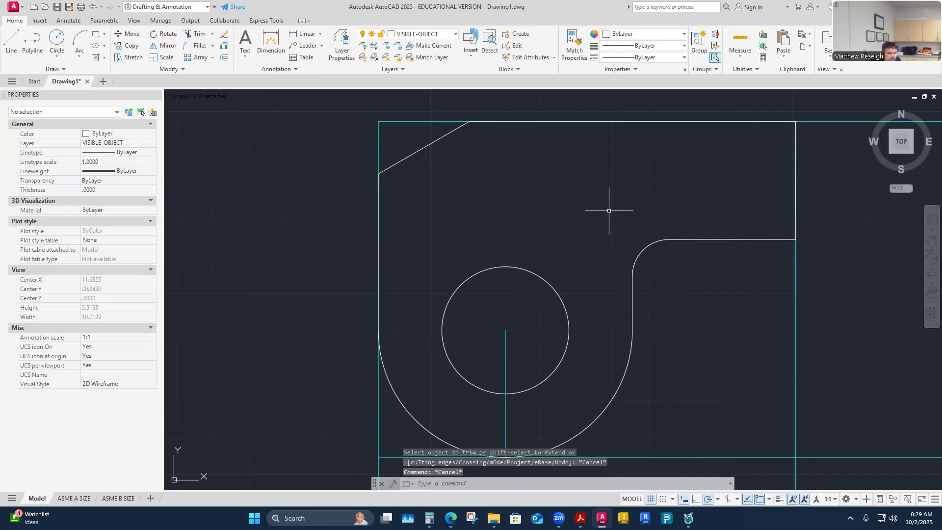
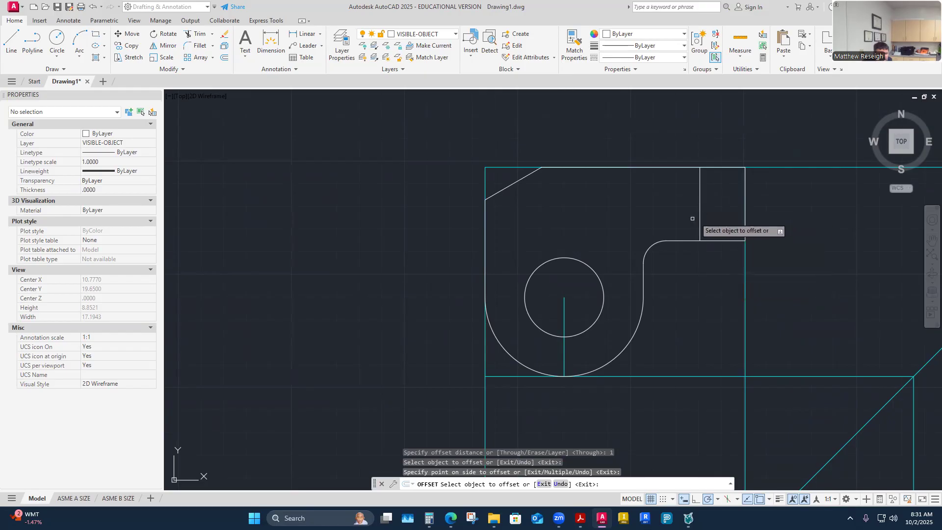
scroll(698, 214, "down", 3)
scroll(702, 271, "down", 2)
scroll(723, 275, "up", 2)
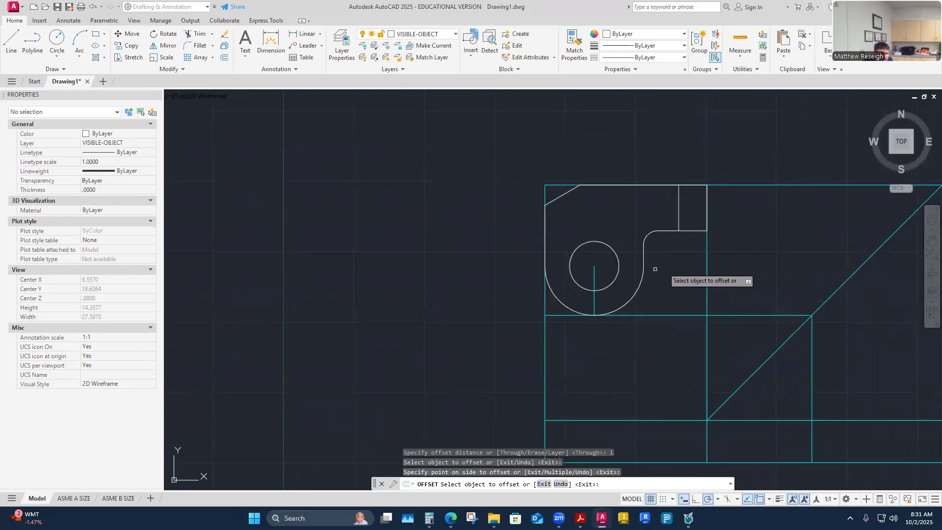
- On the CONSTRUCTION layer, draw a vertical projection line from the upper view's 1.00 offset line down to the lowest construction line
scroll(659, 349, "down", 2)
scroll(654, 427, "up", 2)
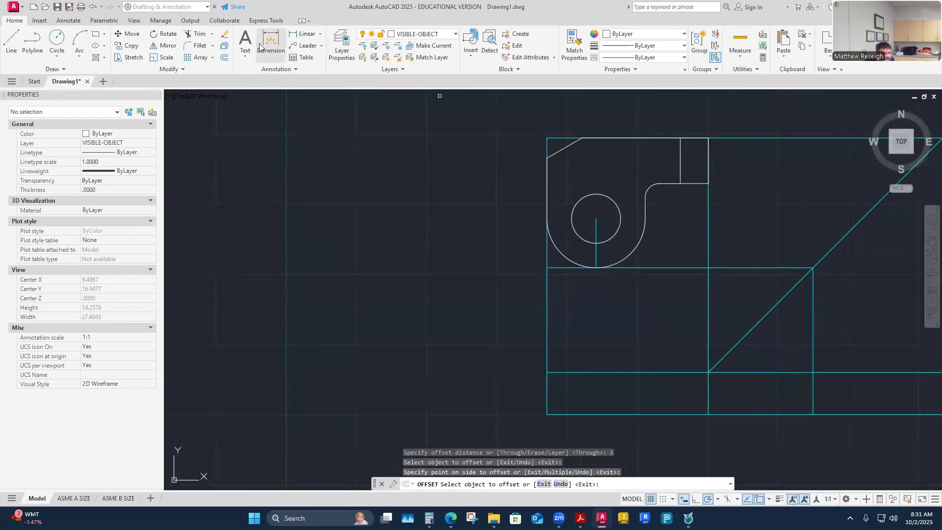
left_click(416, 35)
left_click(416, 117)
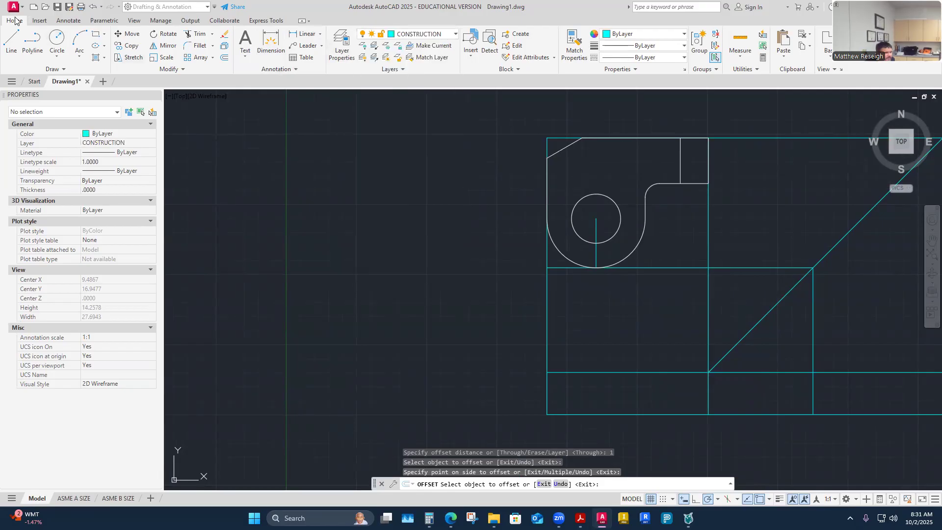
key("Escape")
type("l")
key("Return")
left_click(681, 183)
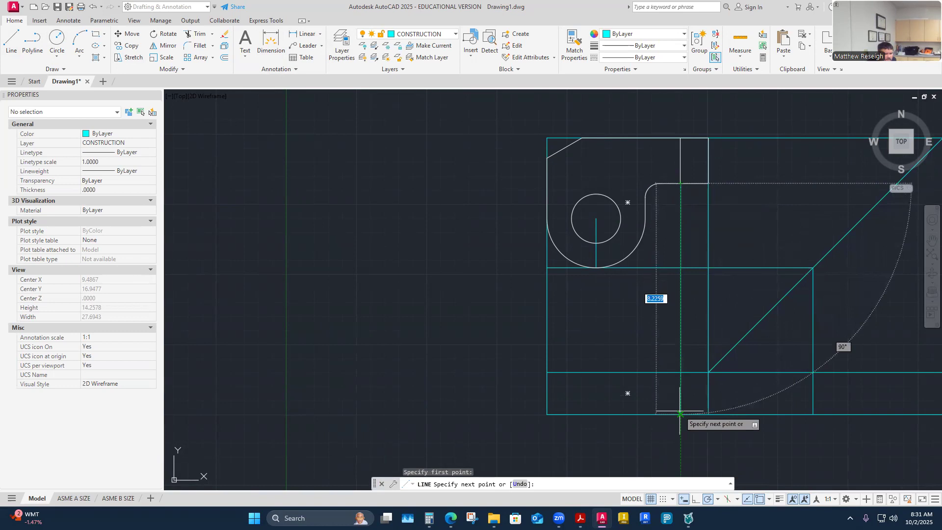
left_click(680, 414)
right_click(681, 415)
left_click(700, 311)
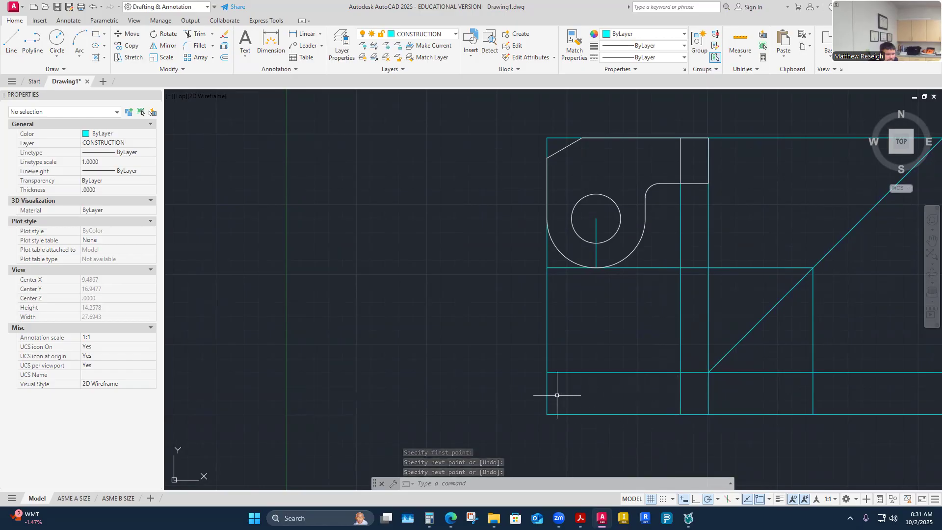
right_click(613, 350)
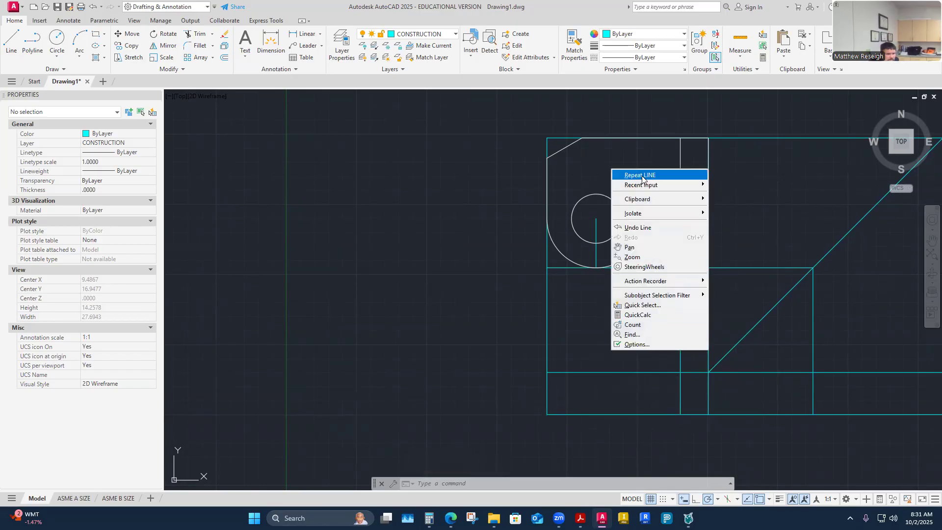
left_click(578, 353)
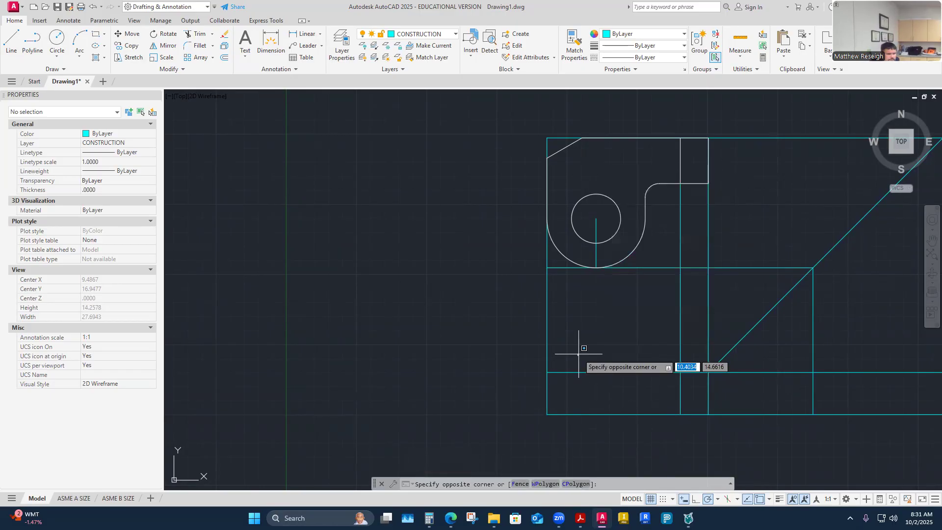
key("Escape")
key("Escape")
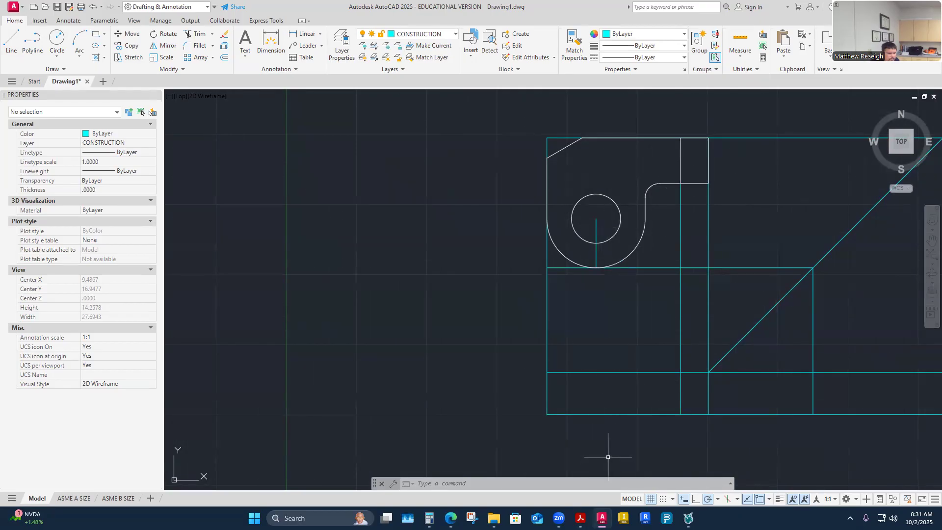
- Switch to the CADD1108 bracket PDF to check the plate's thickness dimension, and return to AutoCAD
scroll(617, 404, "down", 1)
scroll(637, 400, "up", 1)
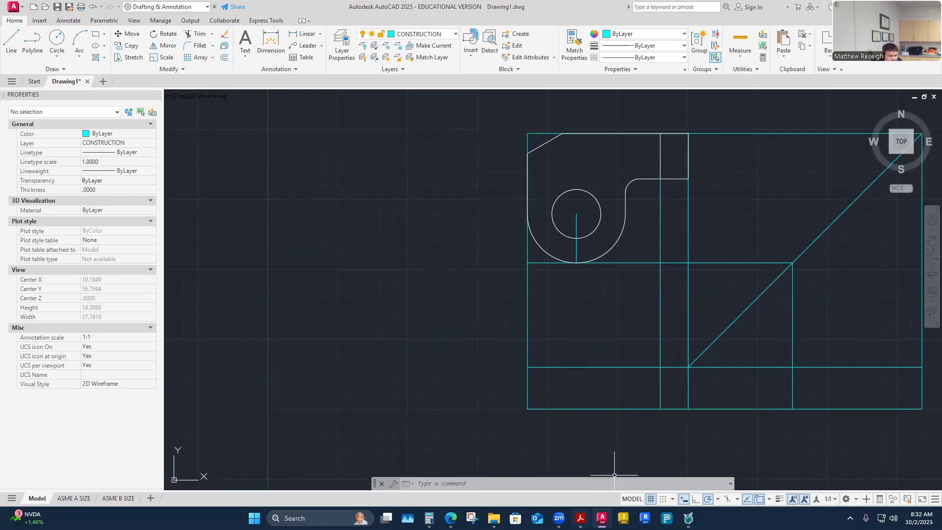
left_click(581, 518)
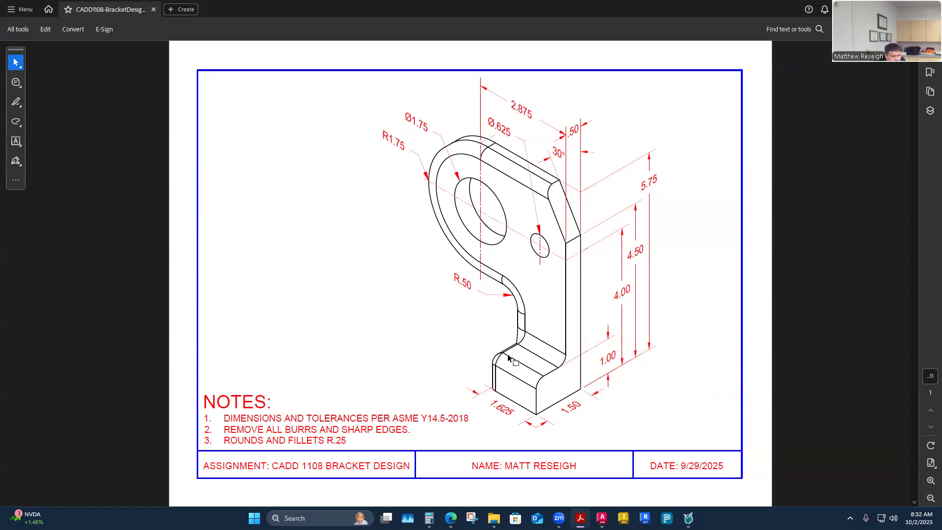
mouse_move(602, 518)
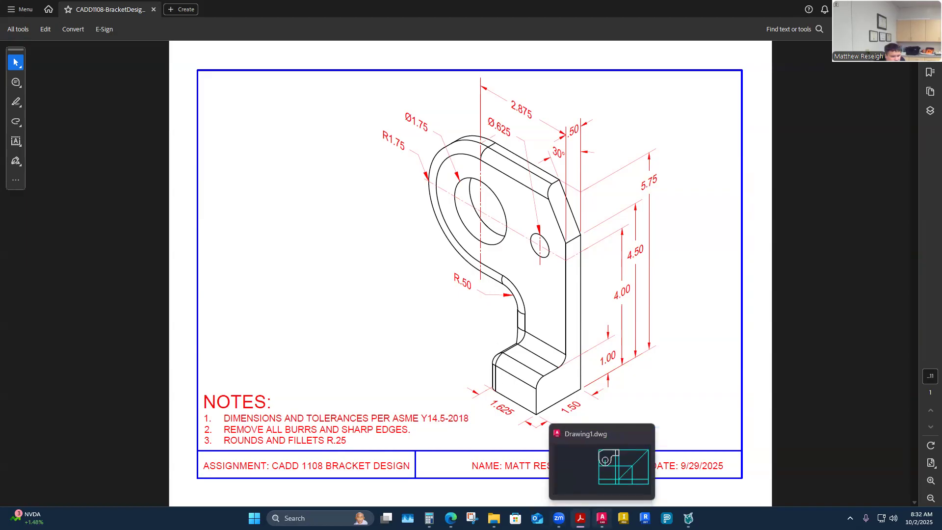
left_click(603, 519)
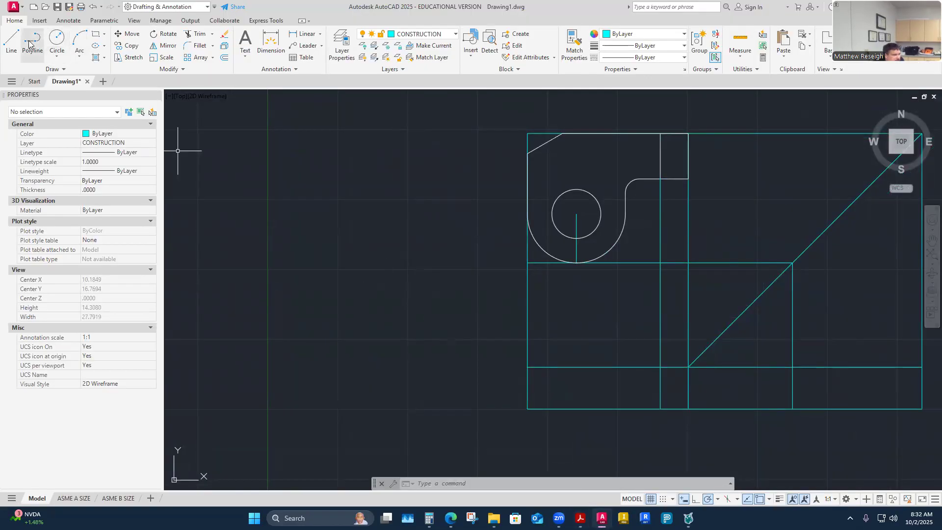
- Draw a vertical line about .37 long up from the construction box's lower-left corner, and erase it
left_click(12, 41)
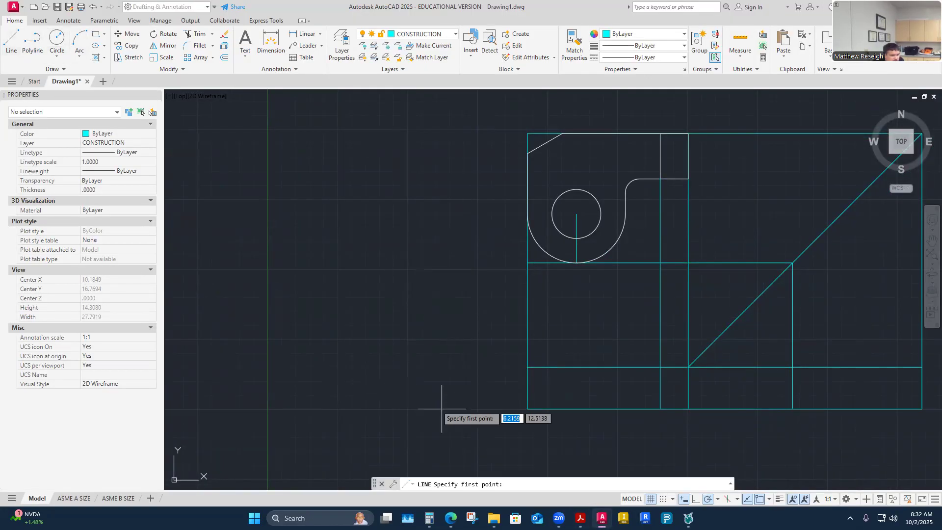
left_click(528, 409)
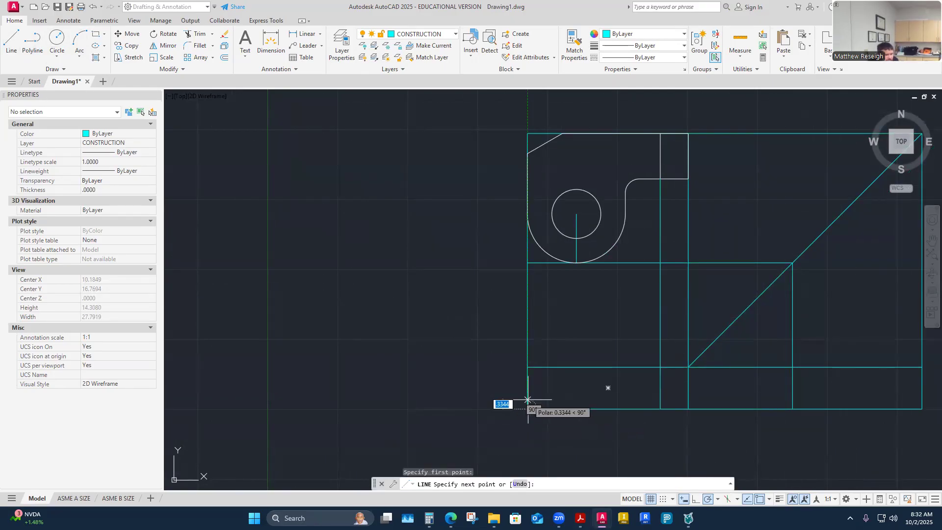
left_click(528, 399)
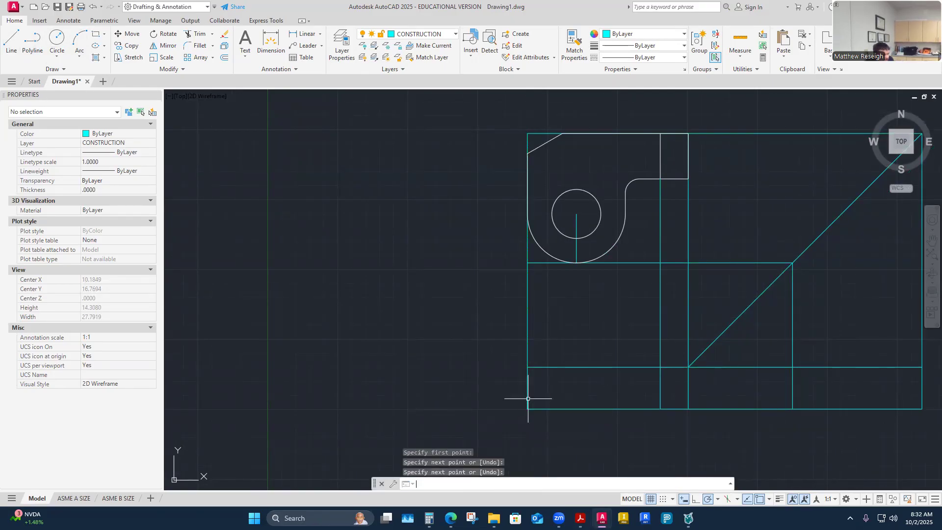
key("Return")
key("Escape")
scroll(536, 419, "up", 4)
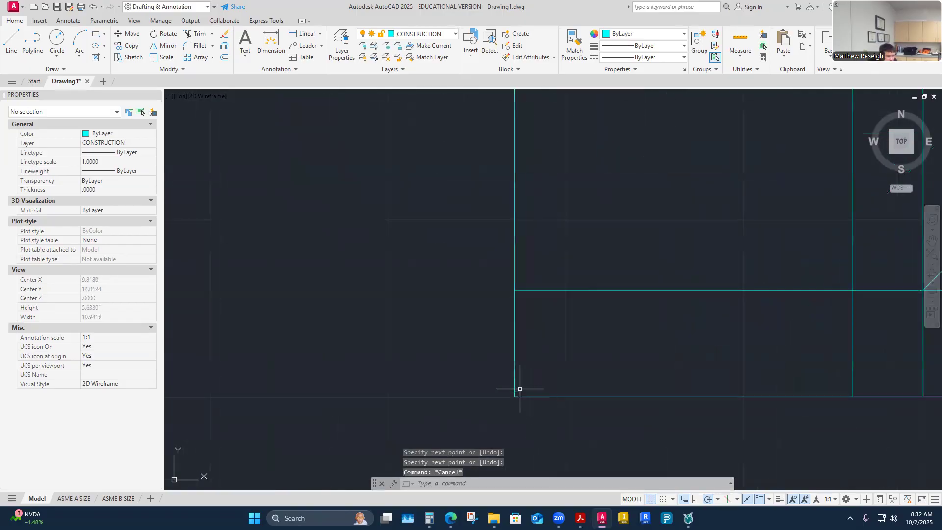
left_click(514, 383)
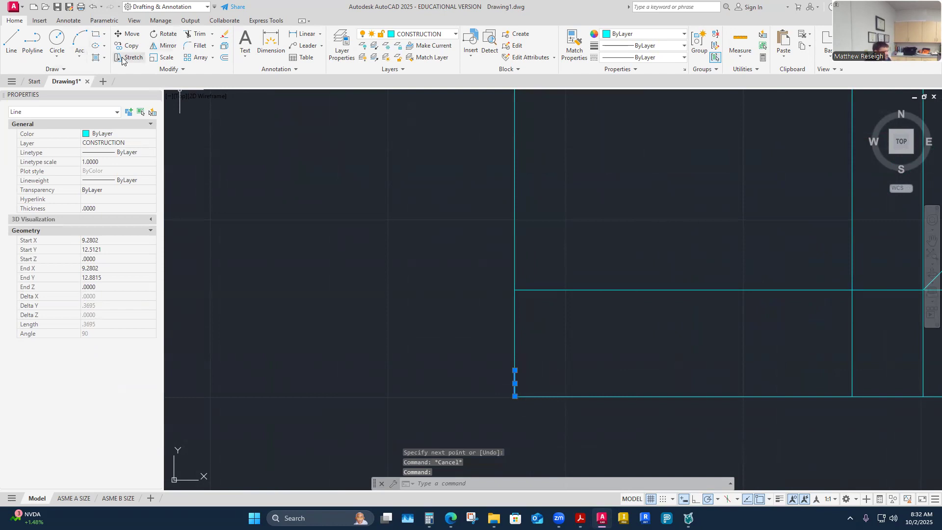
key("Delete")
- On the VISIBLE-OBJECT layer, draw a line .5 up from the construction box's lower-left corner and across to the new projection line
left_click(448, 36)
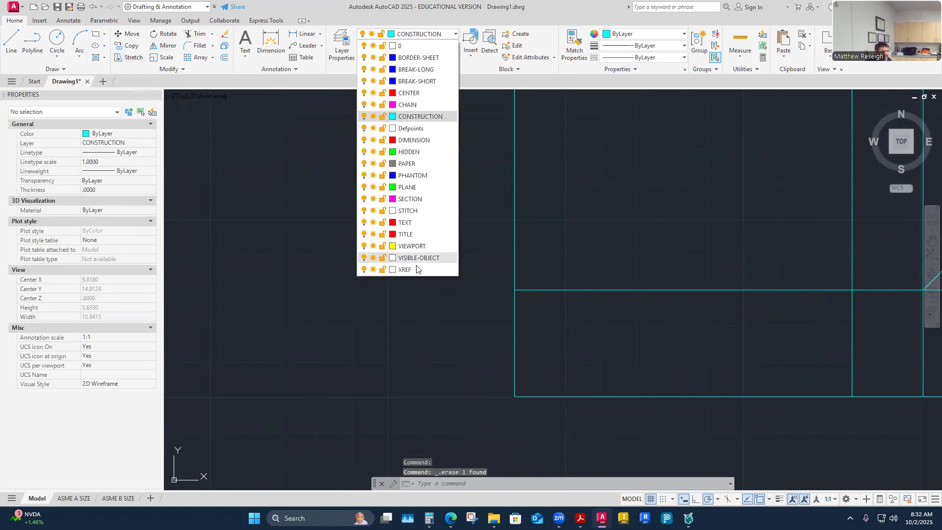
left_click(403, 256)
left_click(11, 42)
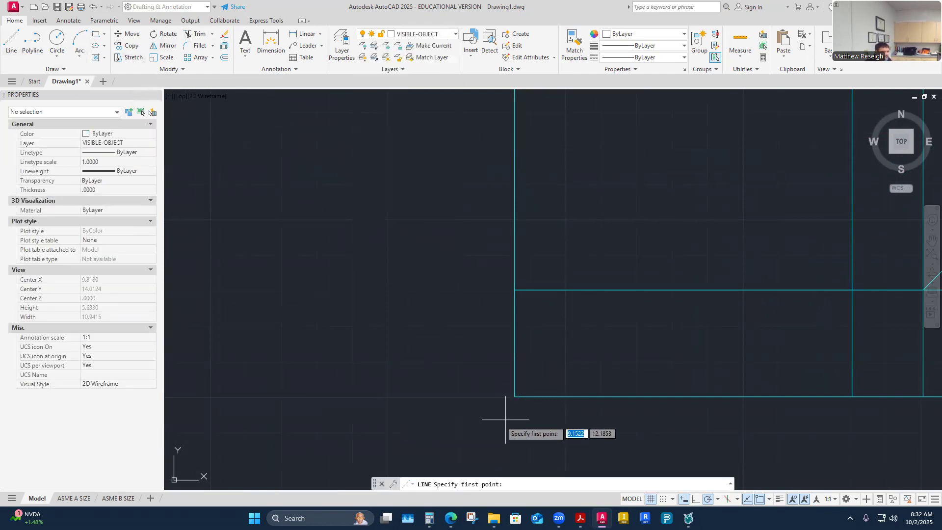
left_click(515, 396)
type(".5")
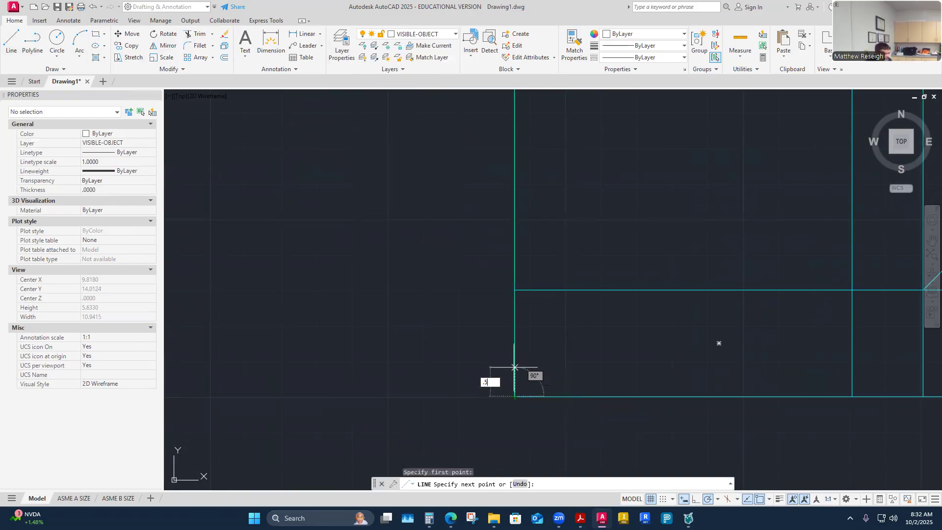
key("Return")
scroll(563, 361, "down", 2)
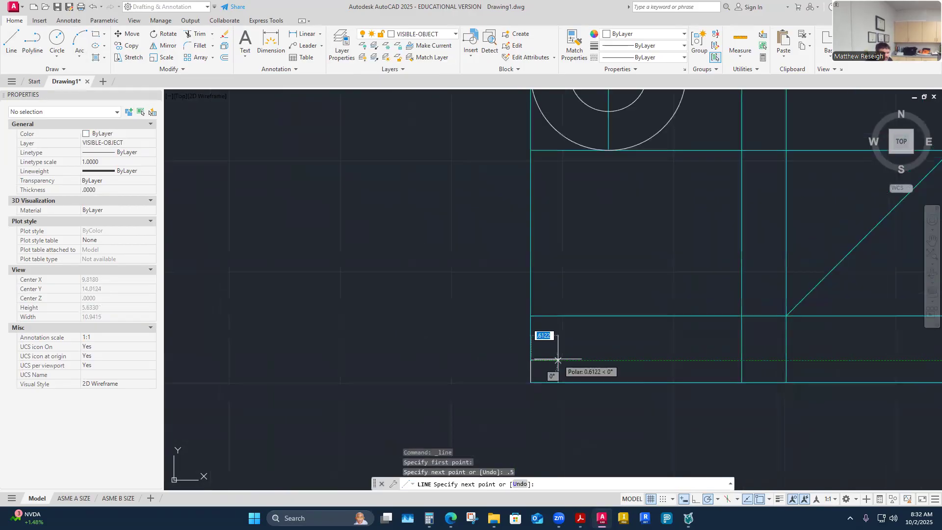
left_click(741, 360)
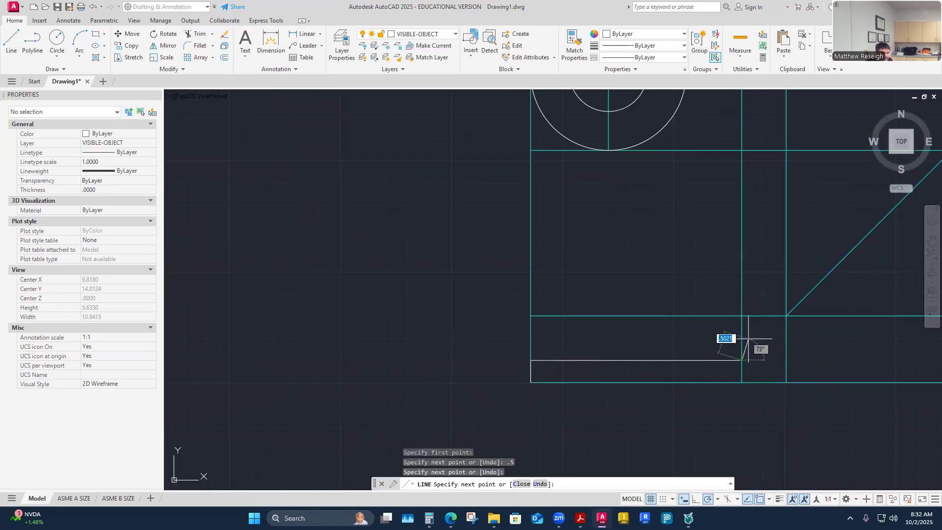
- Continue the lower view's outline up to the horizontal construction line, across to the next vertical, down to the baseline and back to the start
left_click(741, 316)
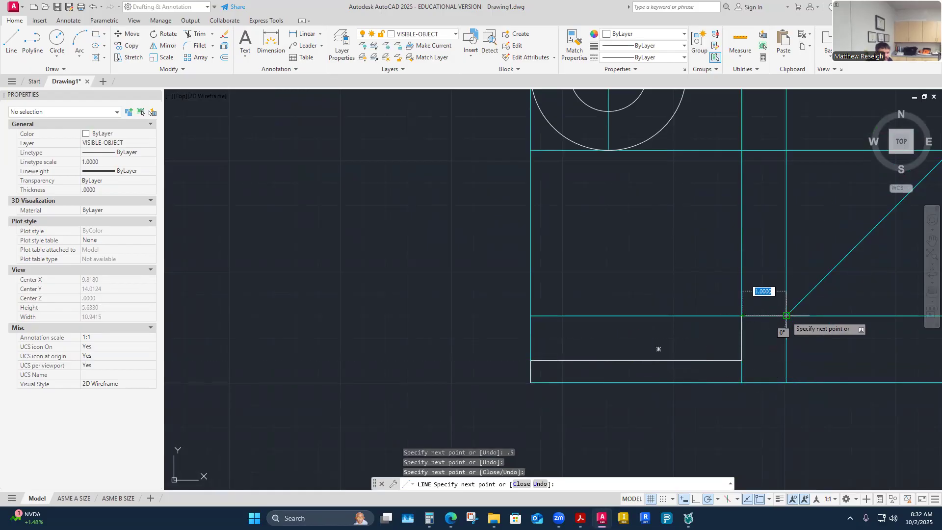
left_click(786, 316)
left_click(786, 383)
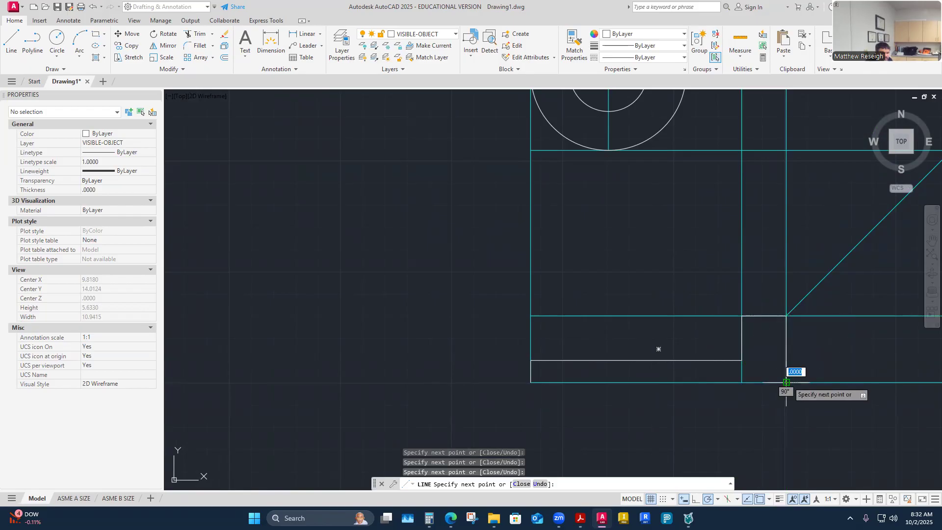
left_click(531, 382)
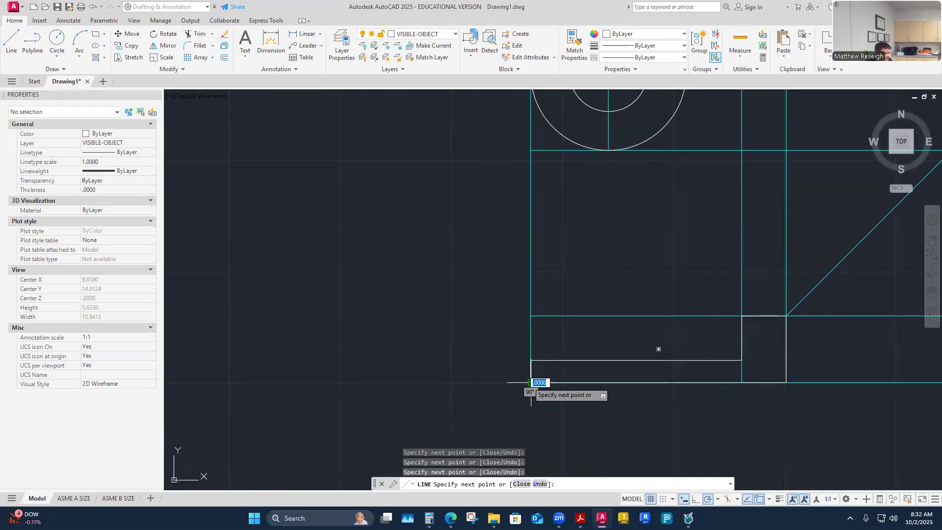
key("Escape")
- Examine how the lower view's L-shaped outline lines up with the upper view and its construction lines
scroll(453, 392, "down", 4)
scroll(653, 427, "up", 4)
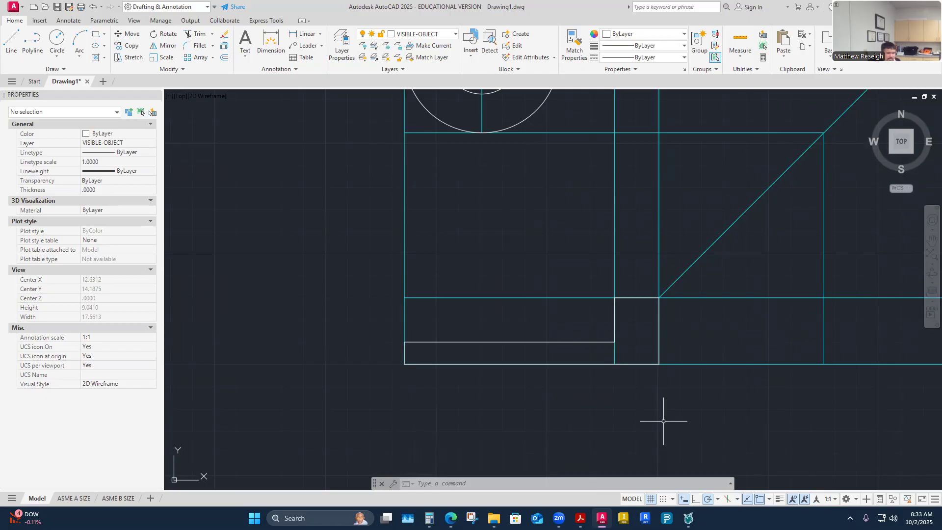
scroll(640, 405, "down", 2)
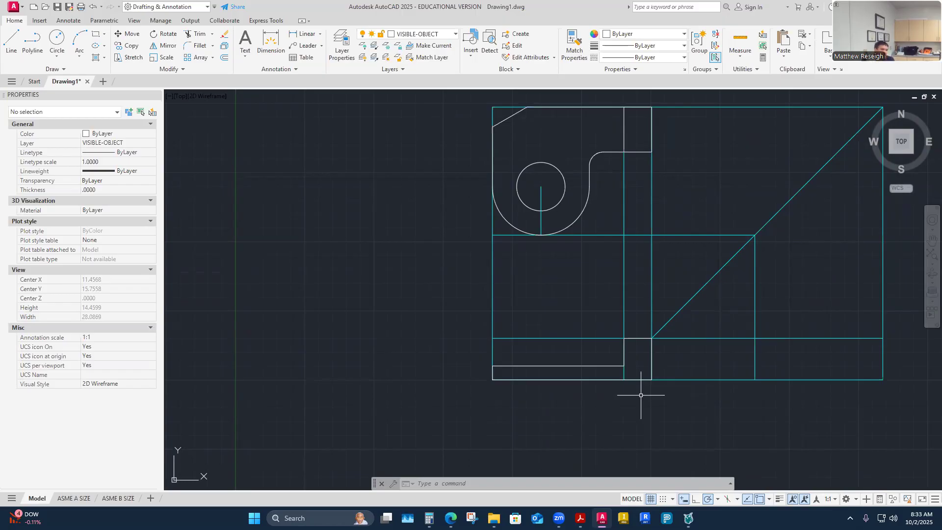
scroll(658, 394, "down", 3)
scroll(685, 407, "up", 3)
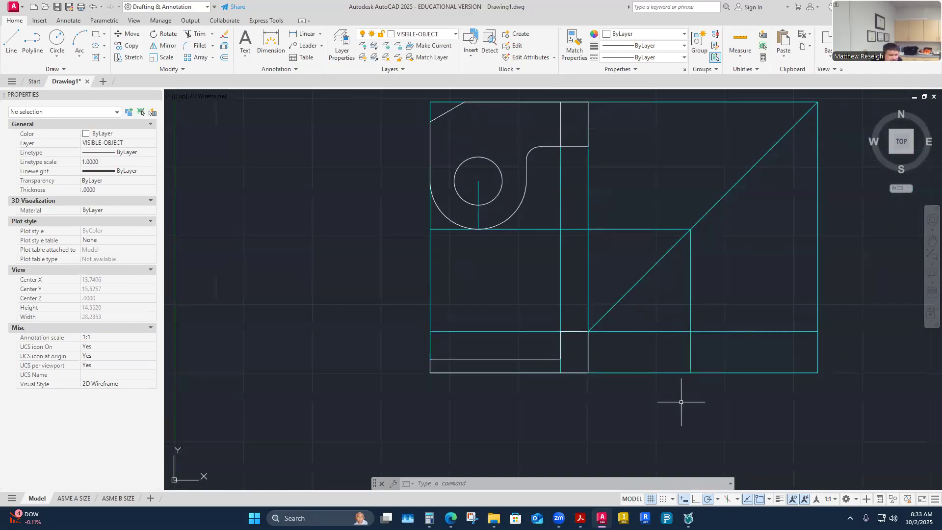
scroll(679, 403, "down", 3)
scroll(791, 351, "up", 3)
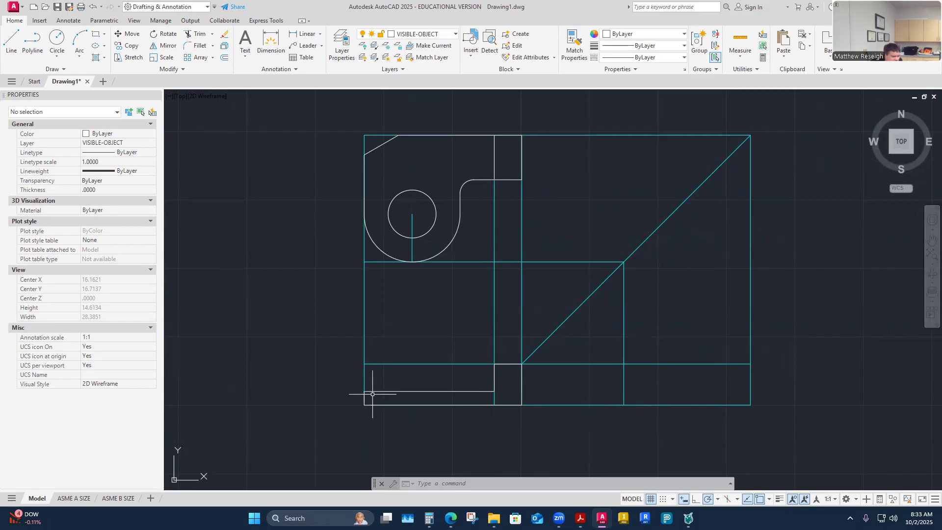
scroll(369, 393, "up", 2)
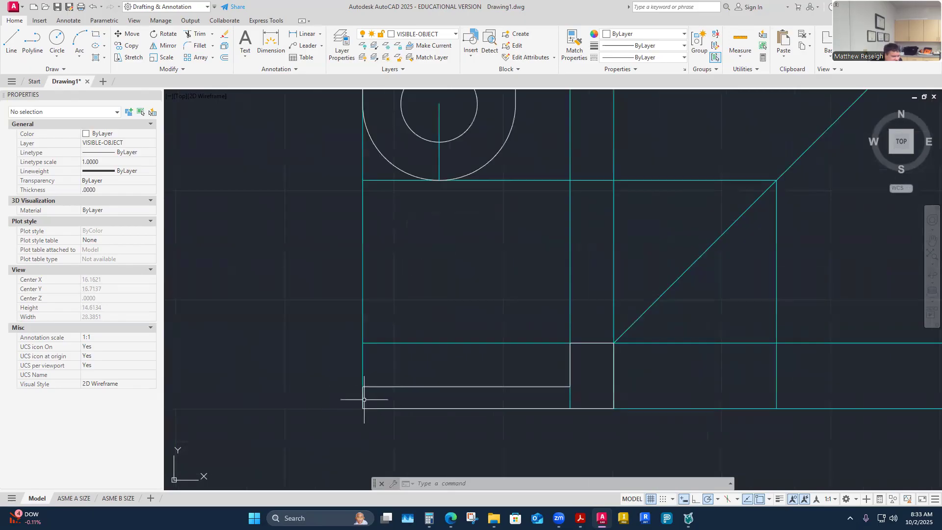
scroll(367, 390, "down", 2)
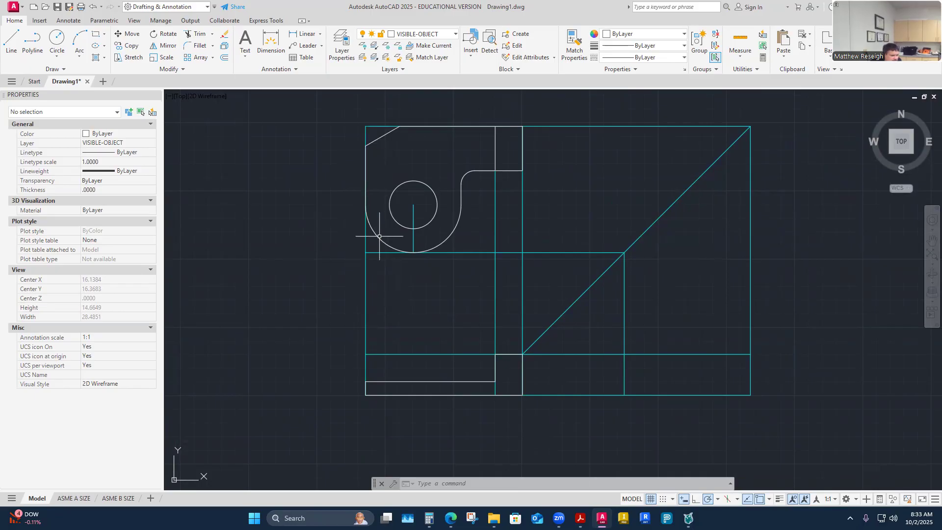
scroll(412, 256, "up", 4)
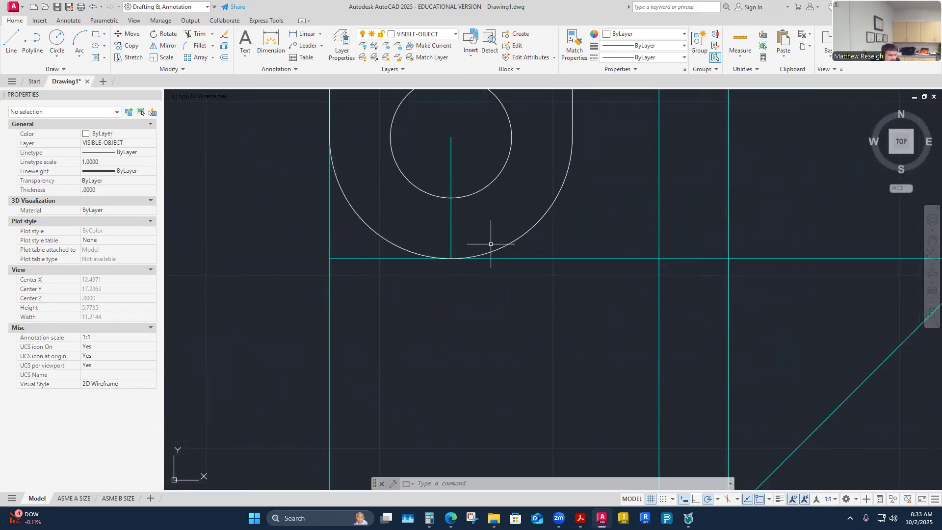
scroll(436, 275, "down", 2)
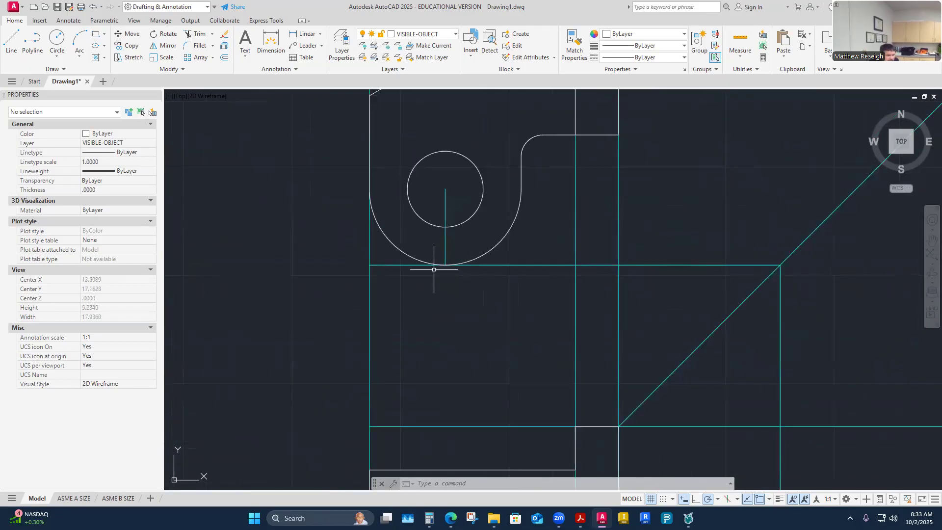
scroll(415, 365, "down", 4)
scroll(392, 410, "up", 4)
- Compare the thin plate end of the lower view with the bracket PDF's dimensions and notes, and return to AutoCAD
scroll(409, 399, "up", 8)
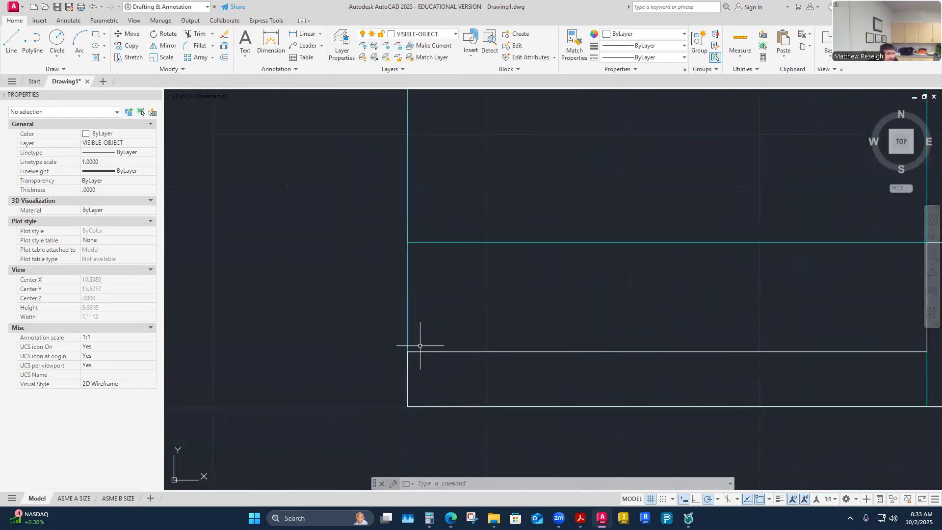
key("alt+Tab")
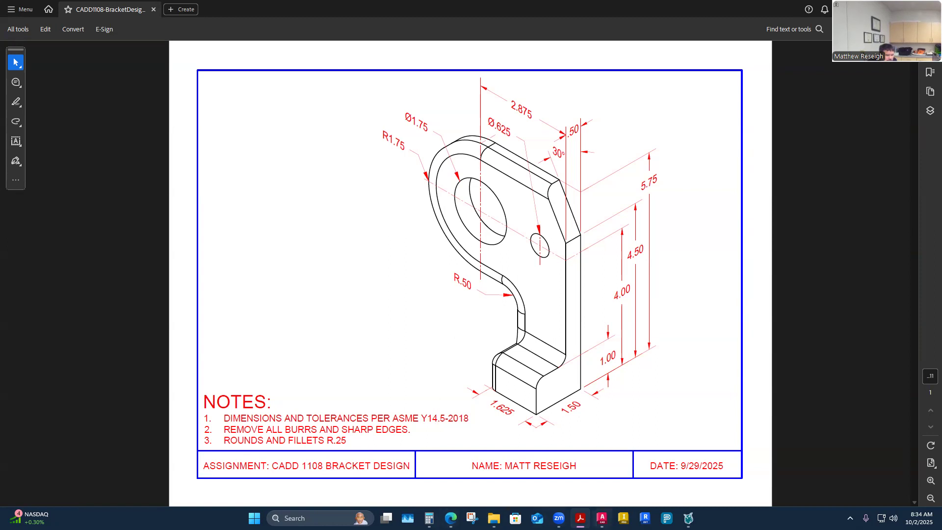
left_click(602, 518)
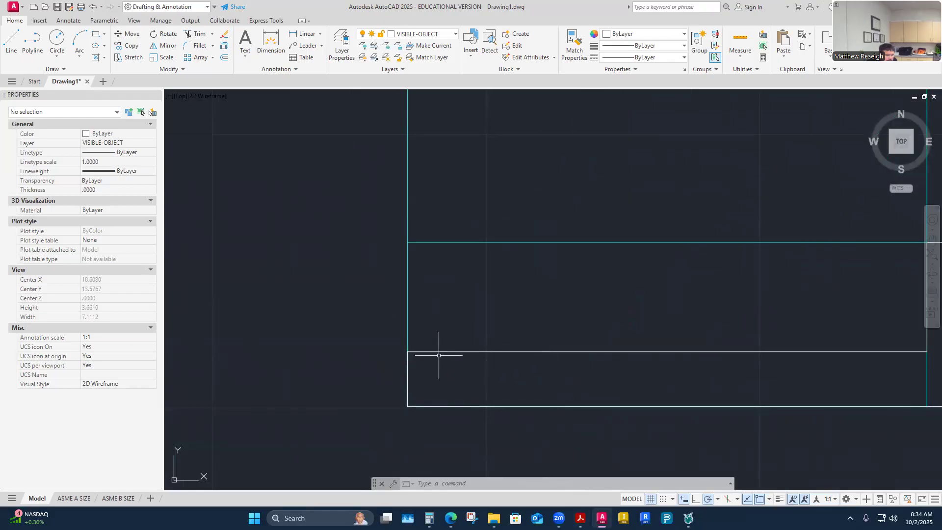
- Fillet the upper-left corner of the lower view's thin plate with a .25 radius
scroll(433, 380, "down", 5)
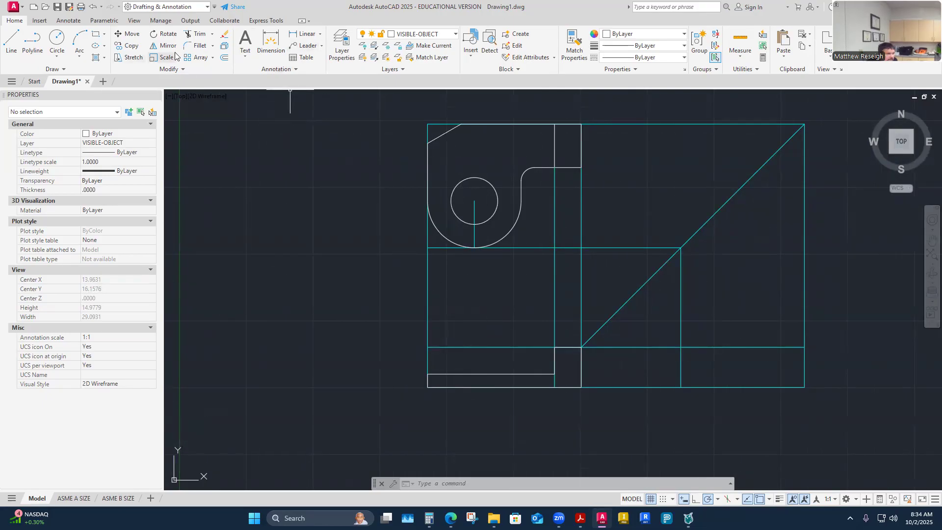
left_click(196, 45)
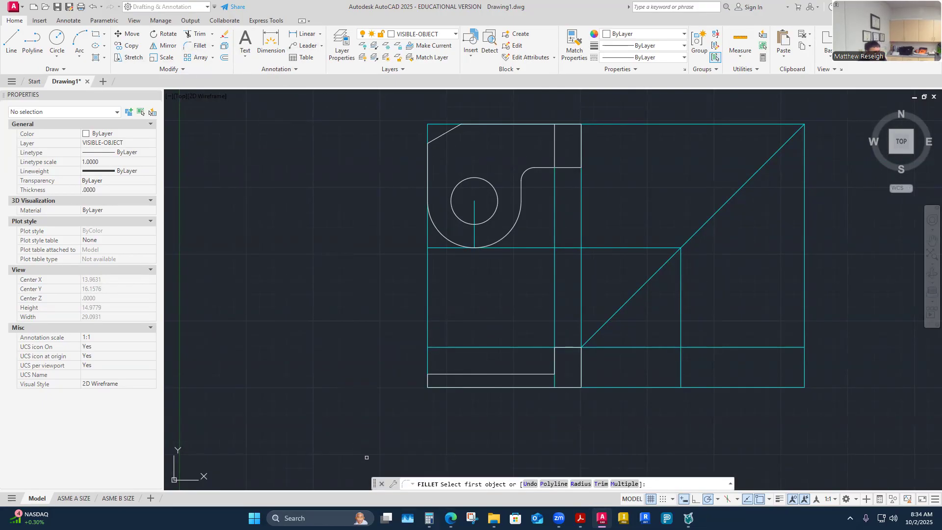
left_click(581, 483)
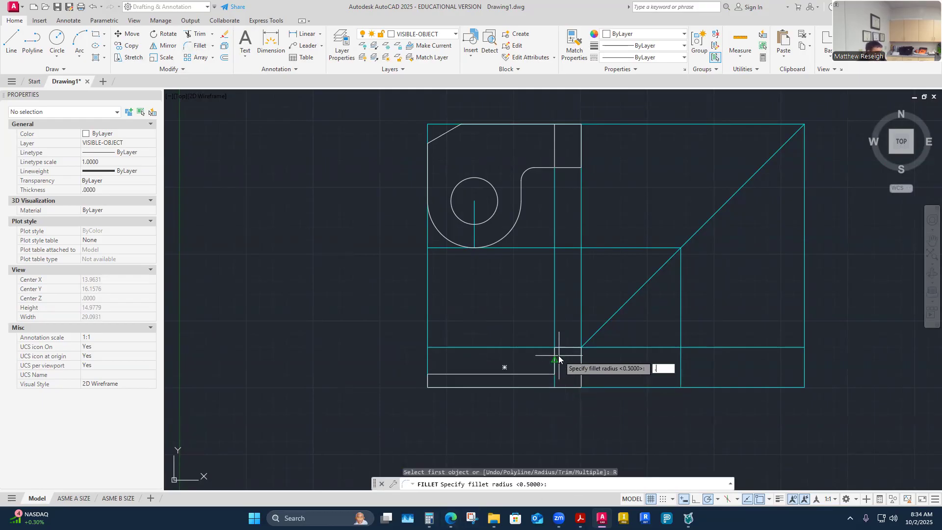
type(".25")
key("Return")
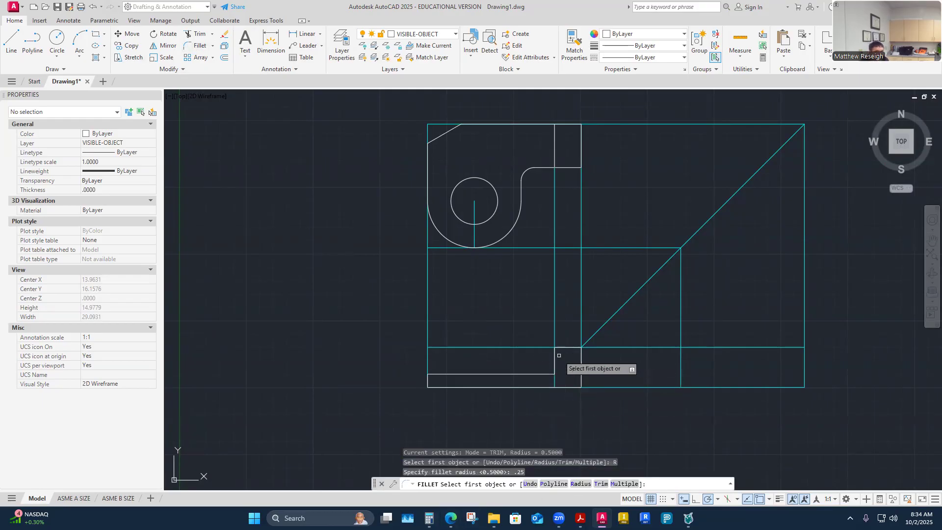
scroll(422, 392, "up", 4)
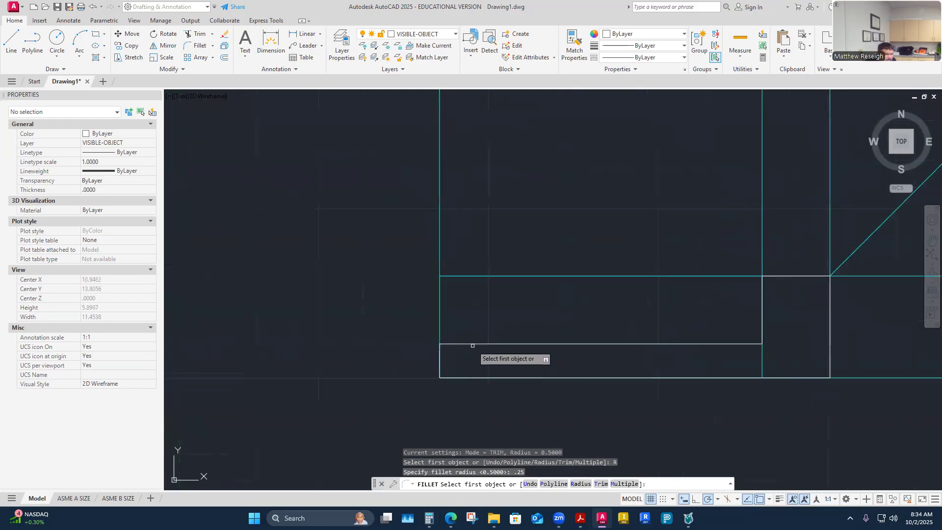
left_click(442, 361)
left_click(450, 345)
scroll(568, 386, "down", 3)
scroll(568, 386, "up", 1)
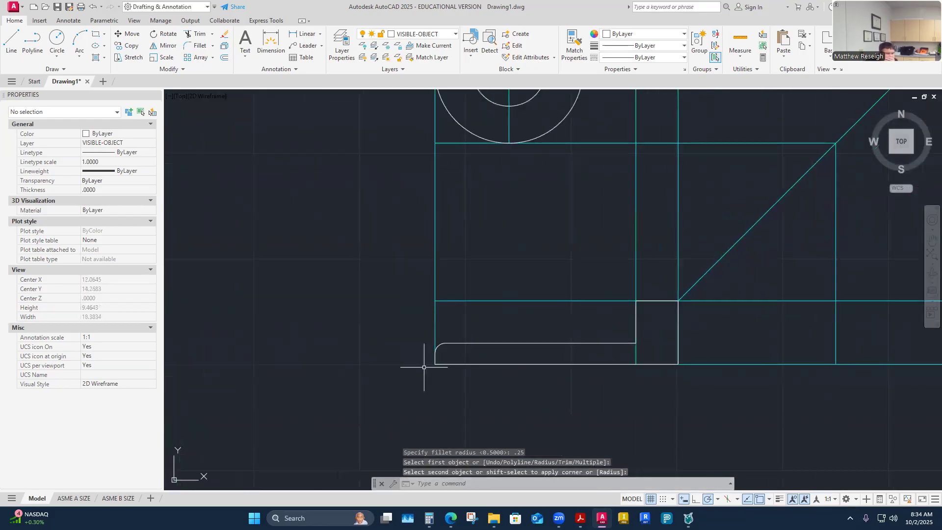
scroll(440, 398, "down", 2)
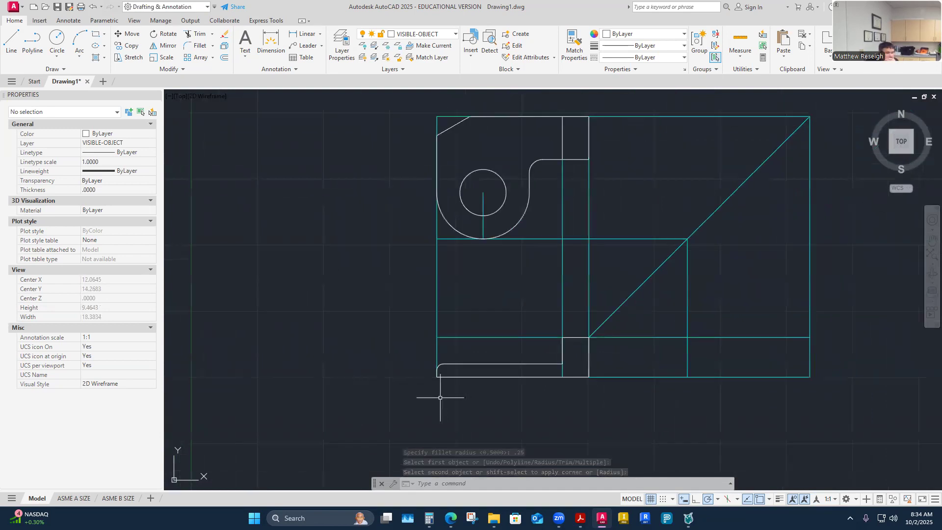
- On the CONSTRUCTION layer, project a vertical line from the new fillet's upper tangent point to the upper view's top edge
scroll(448, 357, "up", 2)
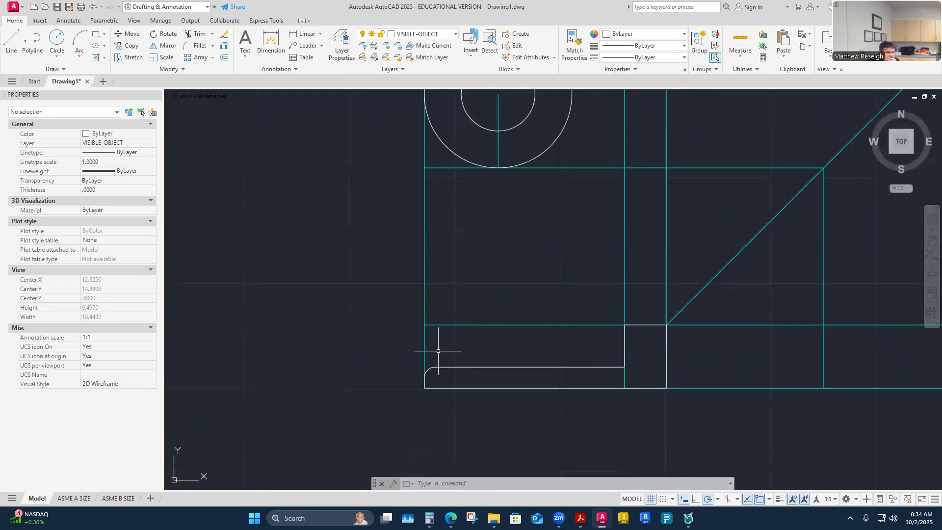
left_click(447, 35)
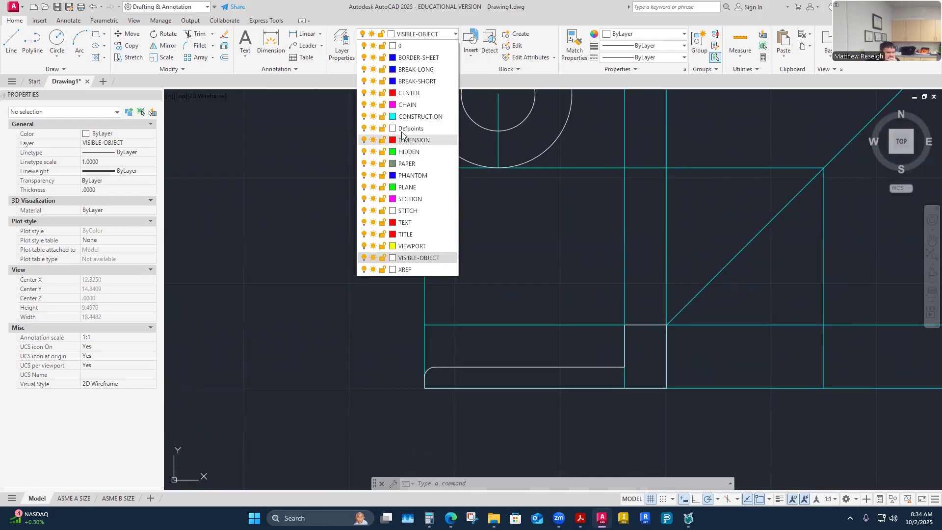
left_click(403, 116)
left_click(12, 42)
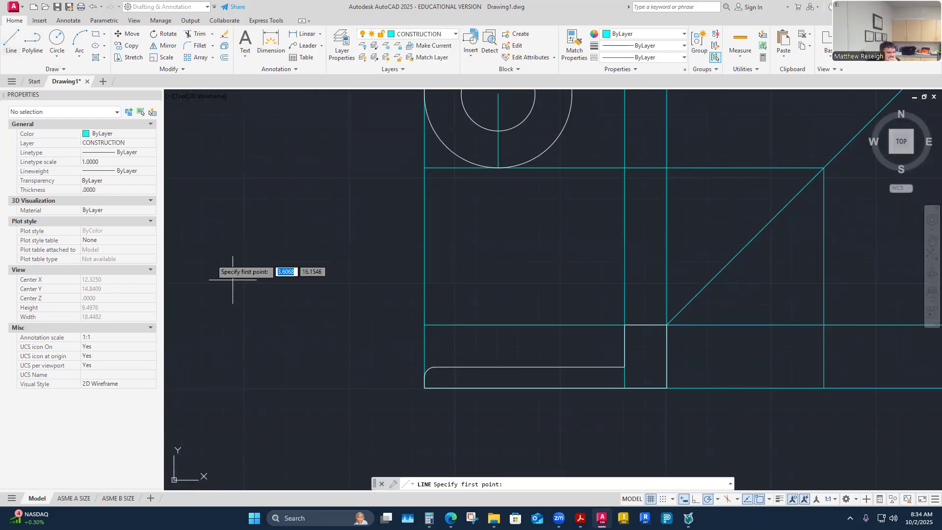
left_click(434, 366)
scroll(435, 366, "down", 2)
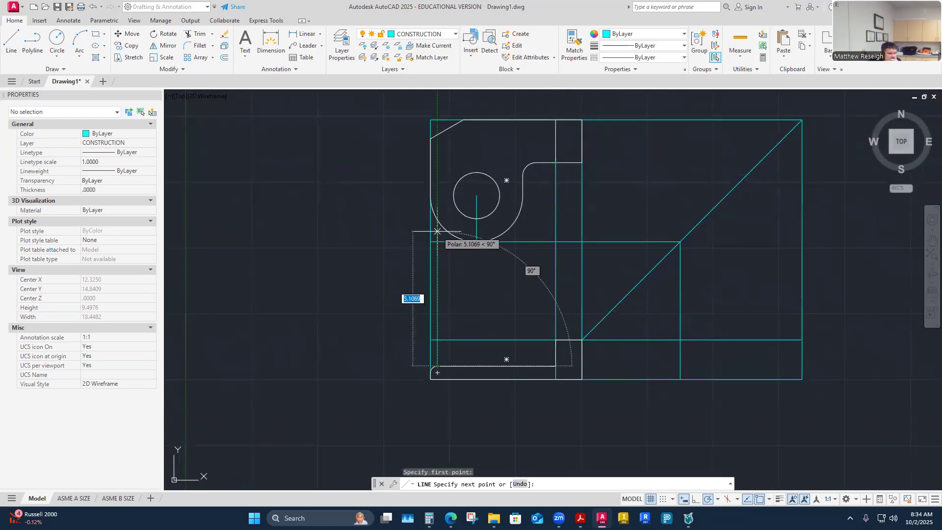
scroll(442, 120, "up", 2)
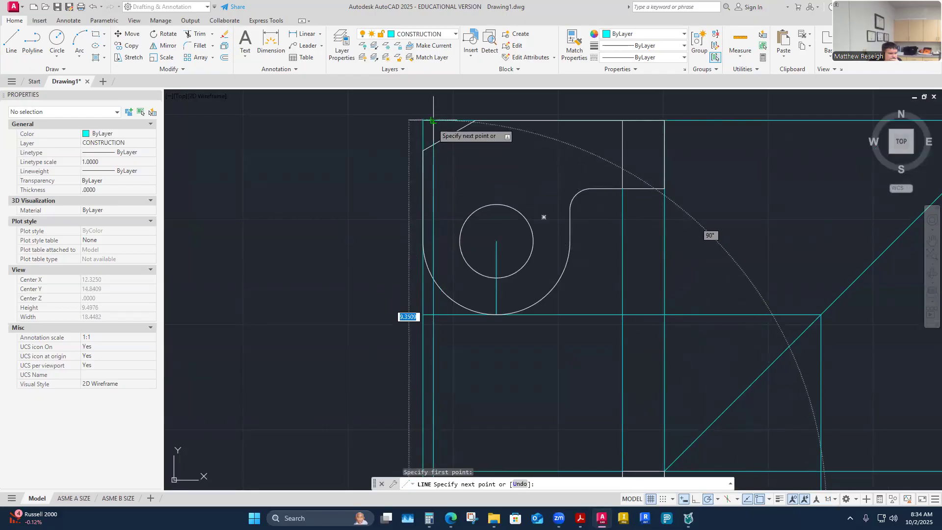
right_click(434, 122)
left_click(447, 128)
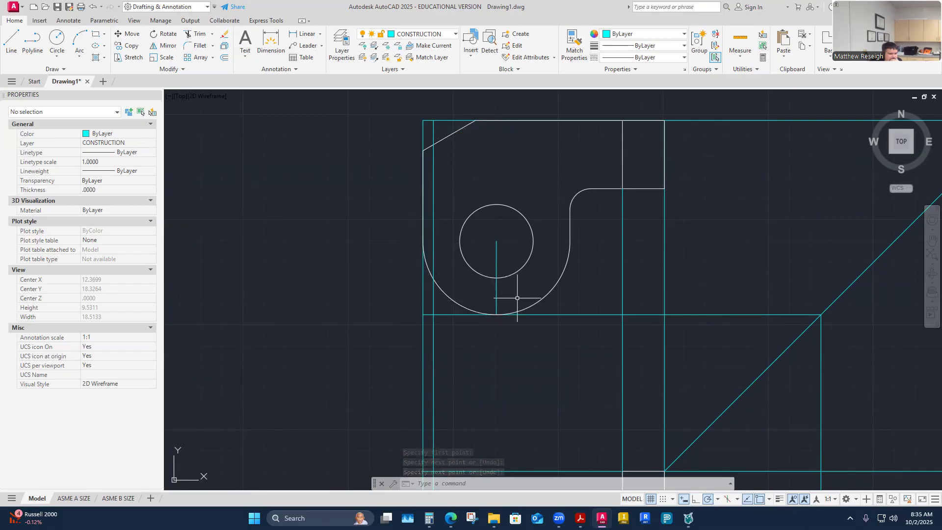
- Offset the upper view's large bottom arc .25 inward
left_click(557, 284)
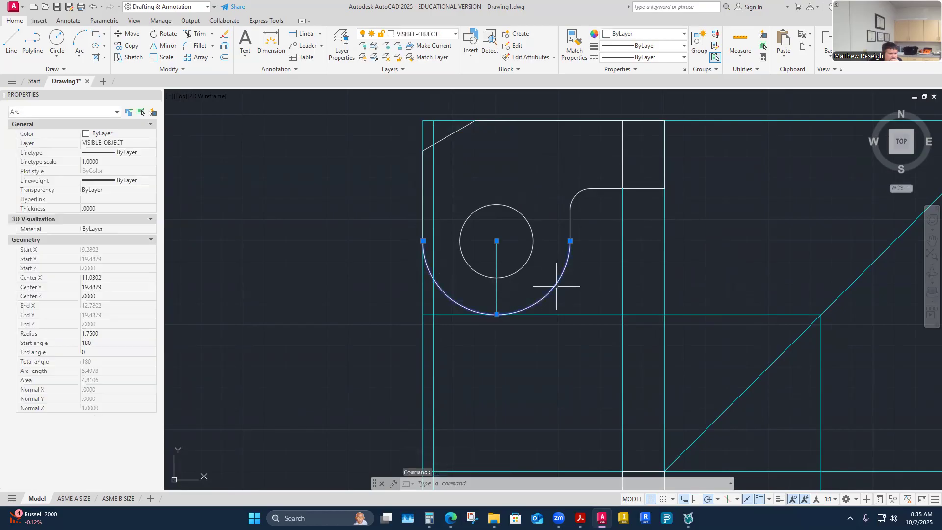
key("Escape")
key("Escape")
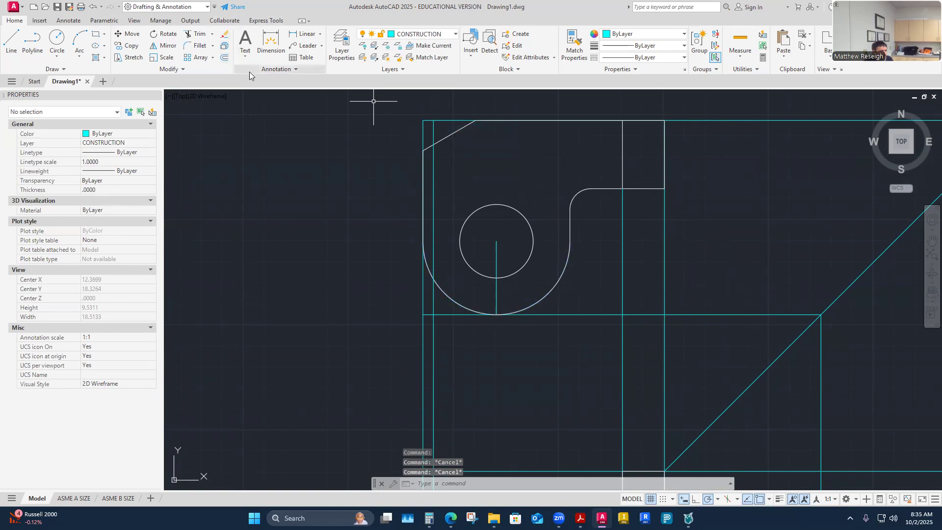
left_click(226, 58)
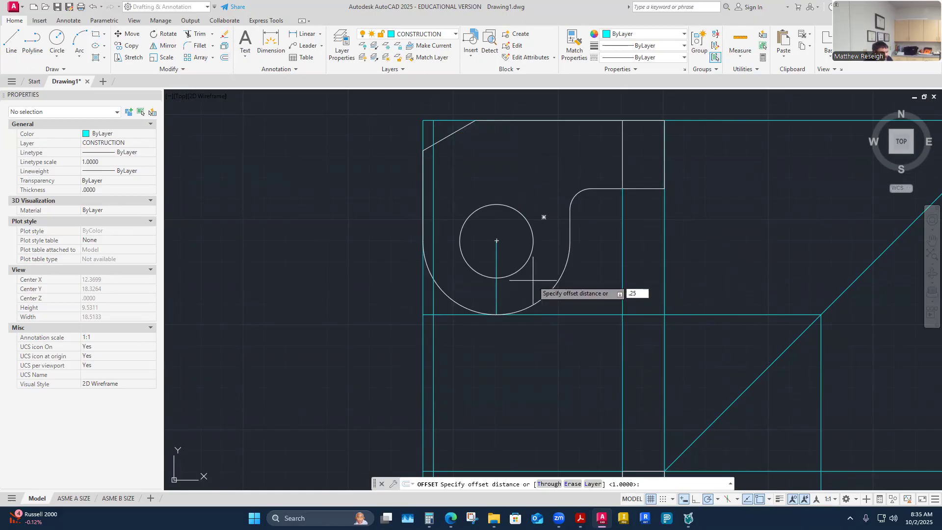
type(".25")
key("Return")
left_click(539, 301)
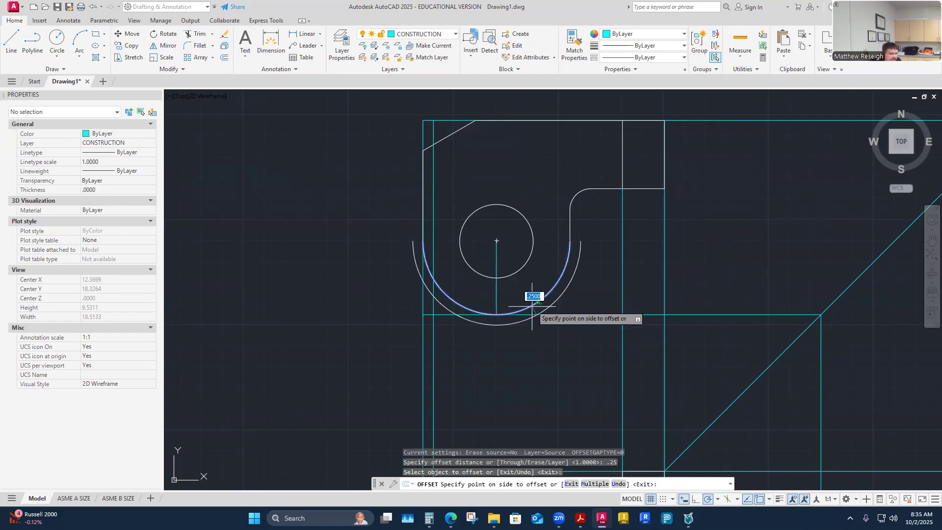
left_click(534, 292)
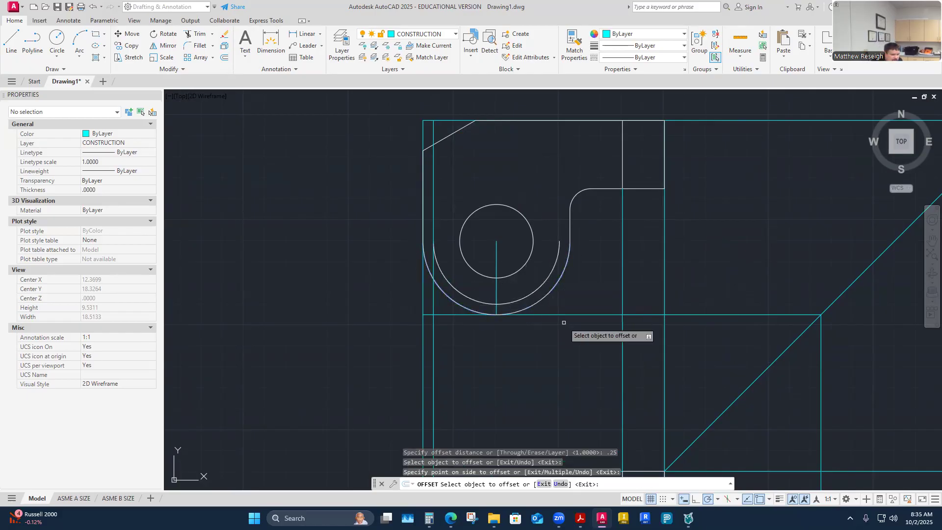
scroll(525, 283, "up", 2)
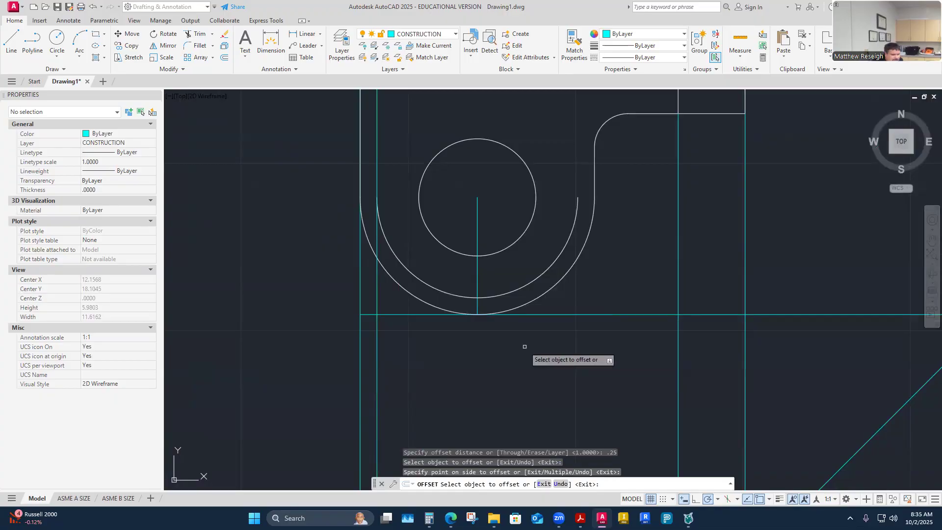
scroll(442, 308, "down", 1)
scroll(396, 235, "up", 3)
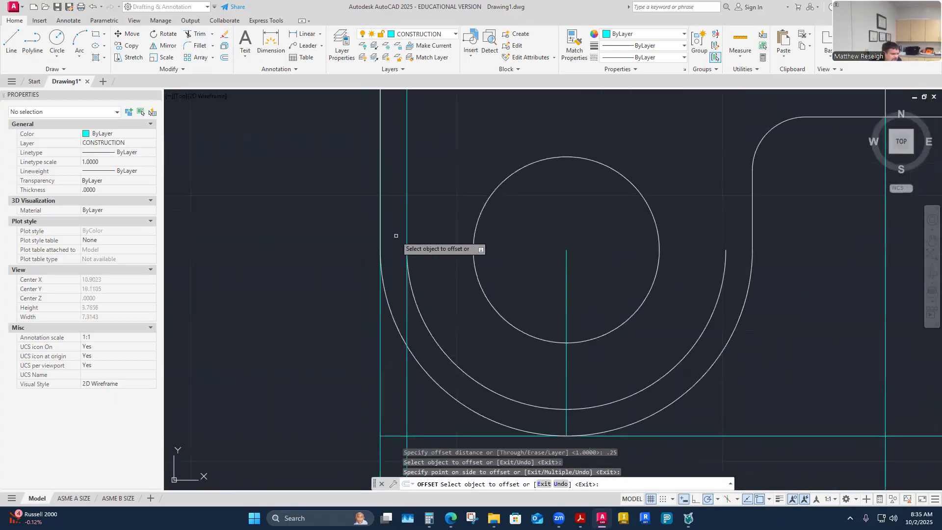
key("Escape")
- Examine the inner arc against the projected construction line, compare it with the bracket PDF's rounded edges, and return to AutoCAD
left_click(420, 311)
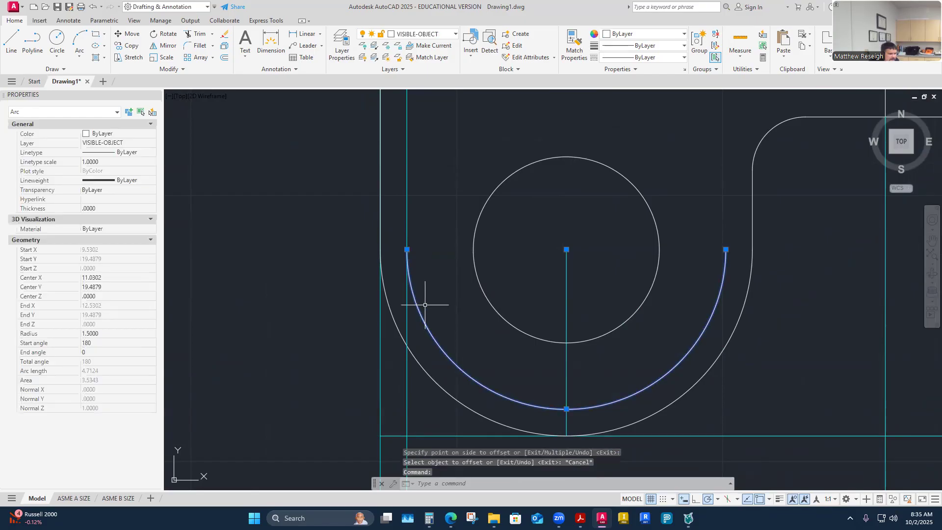
left_click(411, 235)
key("Escape")
scroll(428, 263, "up", 2)
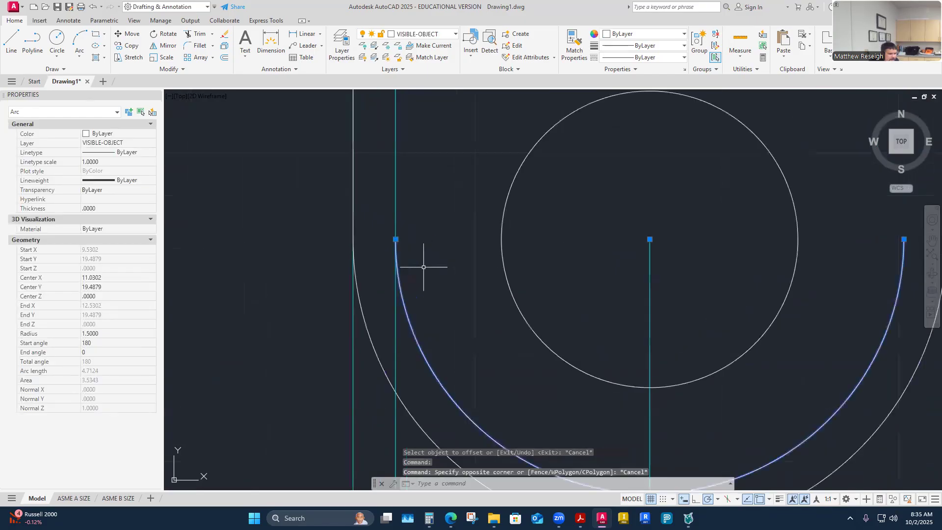
scroll(425, 269, "down", 4)
key("Escape")
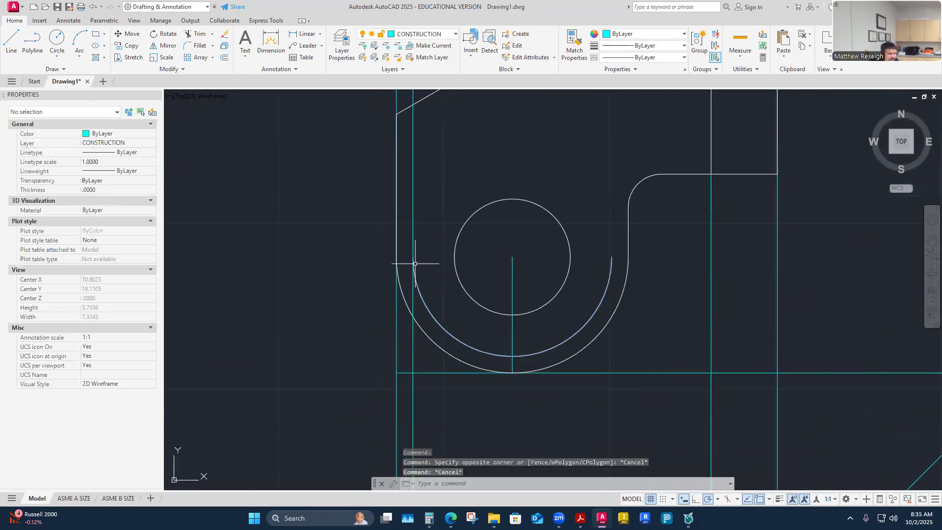
left_click(418, 284)
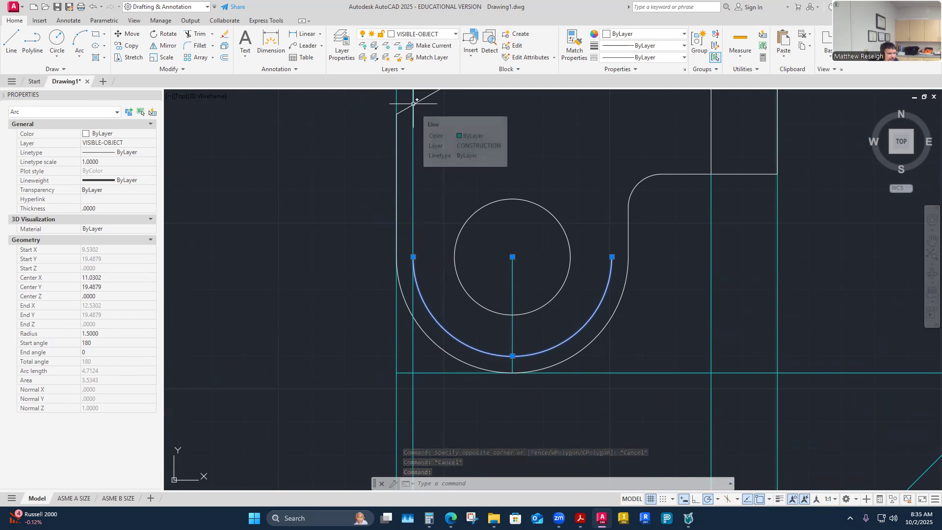
key("alt+Tab")
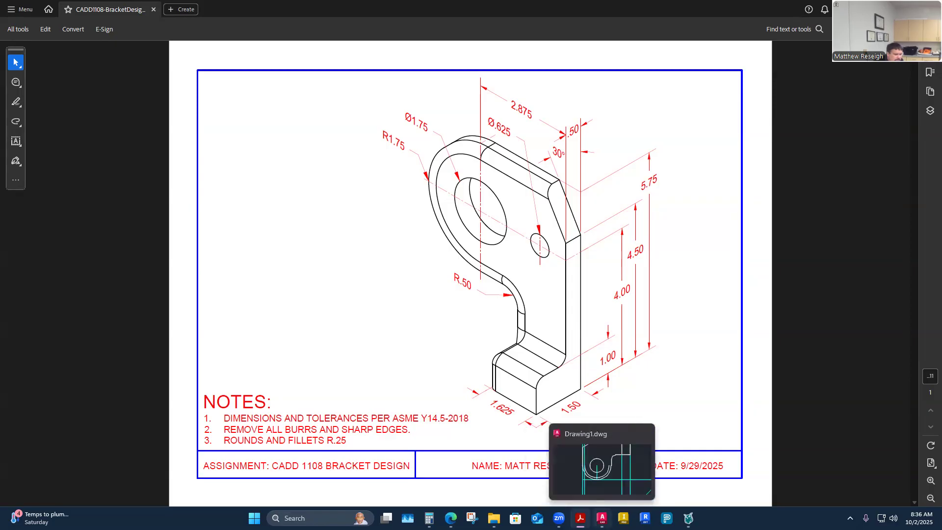
left_click(602, 519)
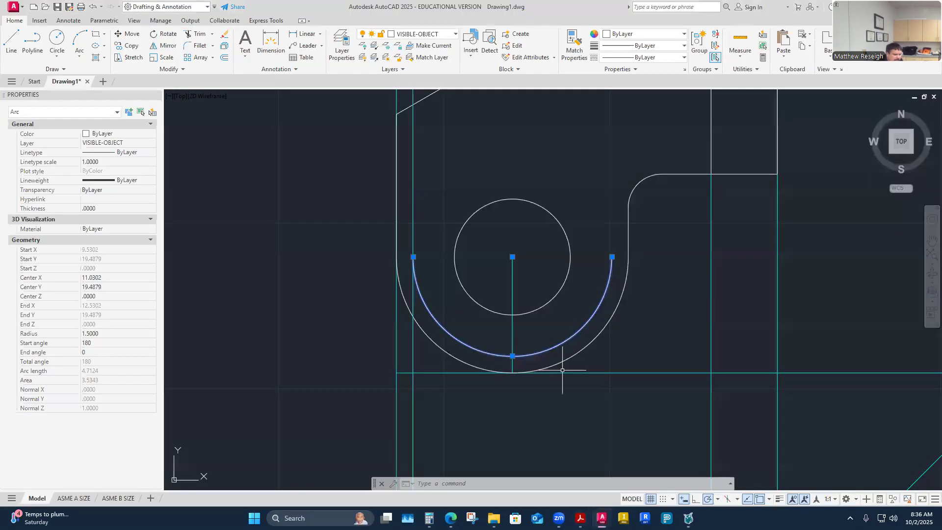
key("Escape")
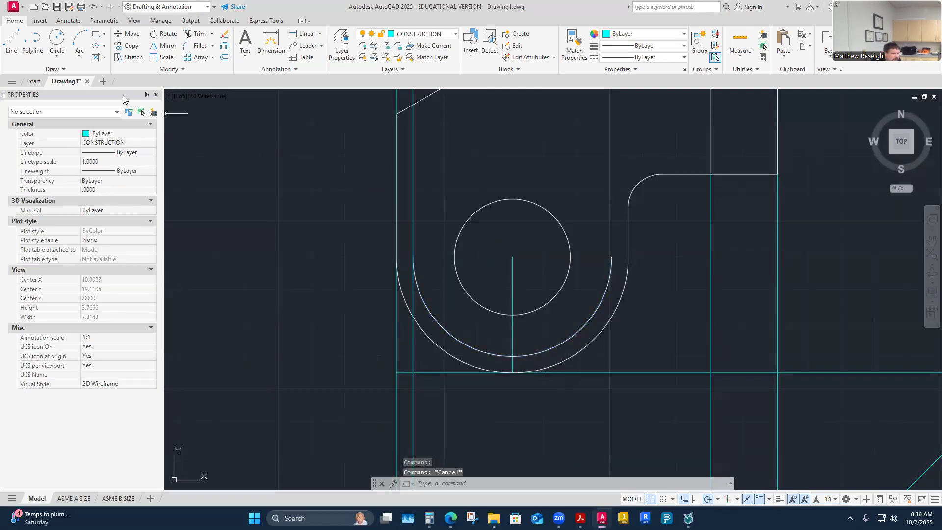
- On the VISIBLE-OBJECT layer, draw a vertical line from the inner arc's left end up to the angled corner edge
left_click(455, 35)
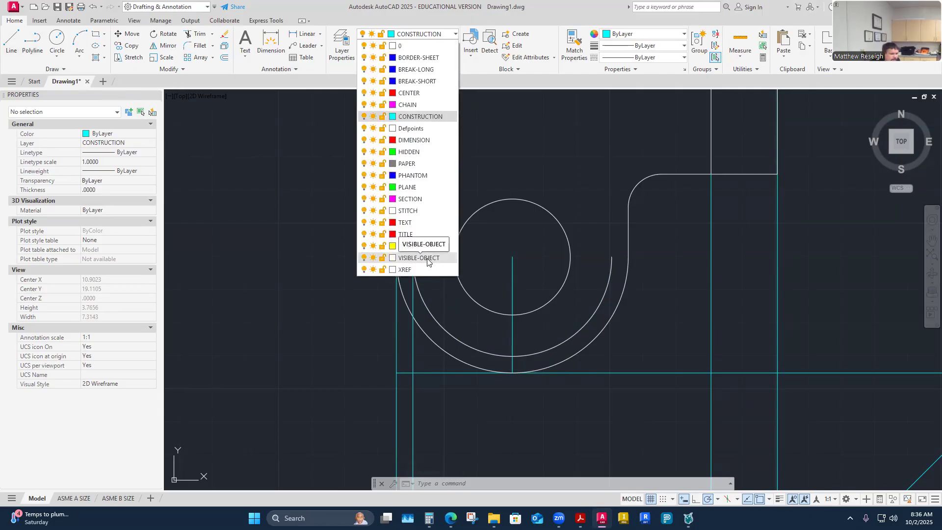
left_click(411, 258)
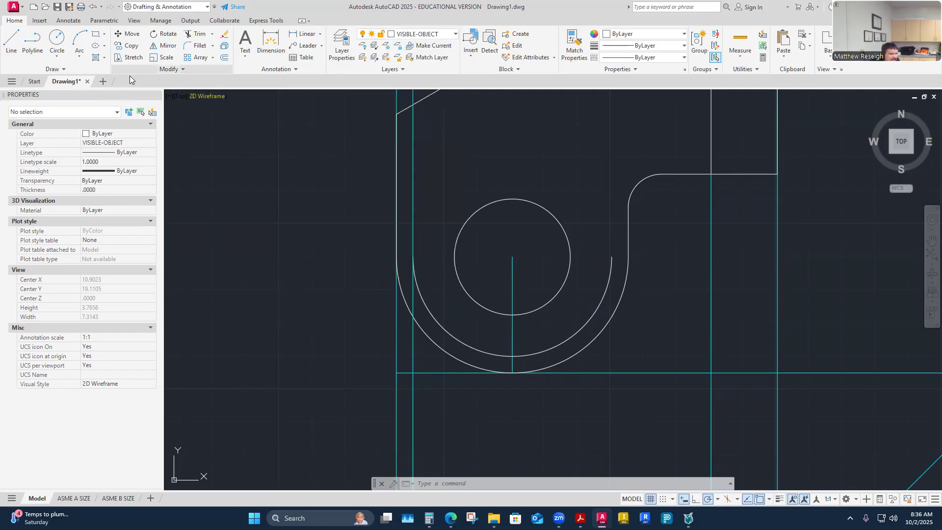
left_click(11, 47)
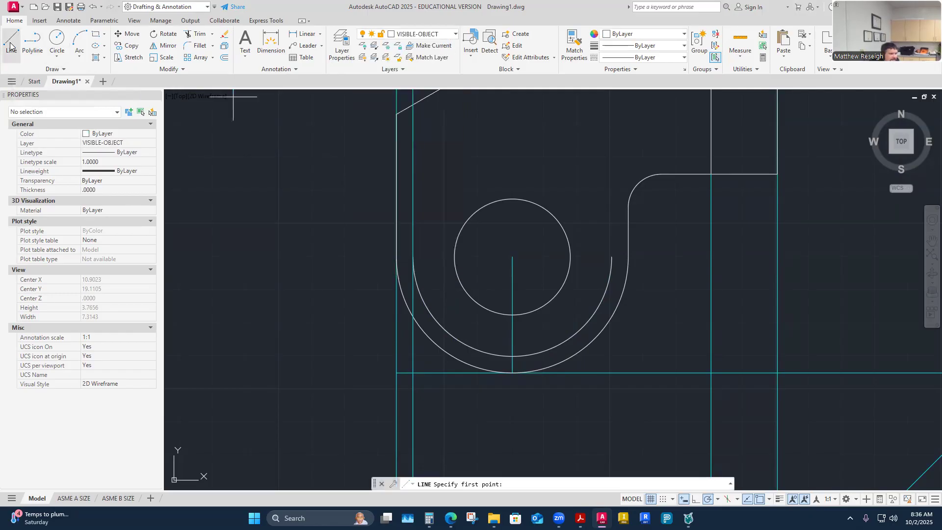
left_click(414, 257)
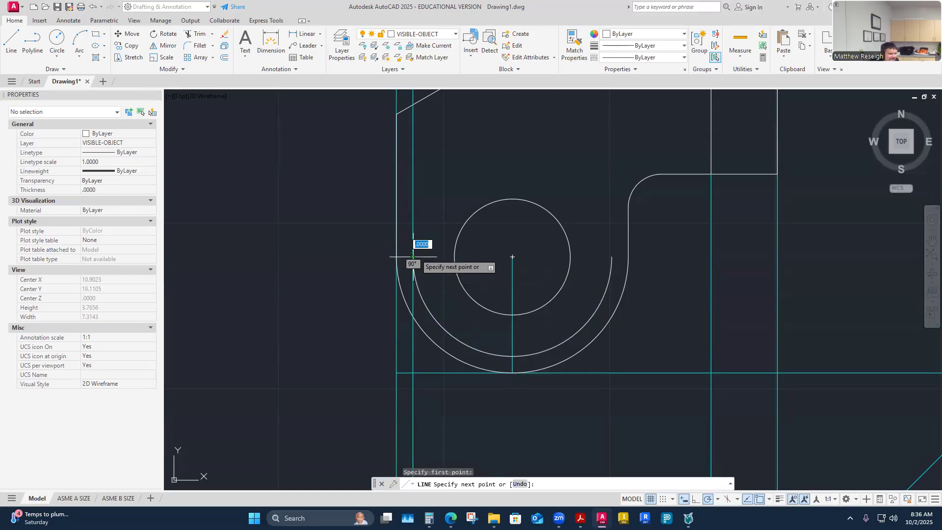
left_click(413, 105)
right_click(413, 106)
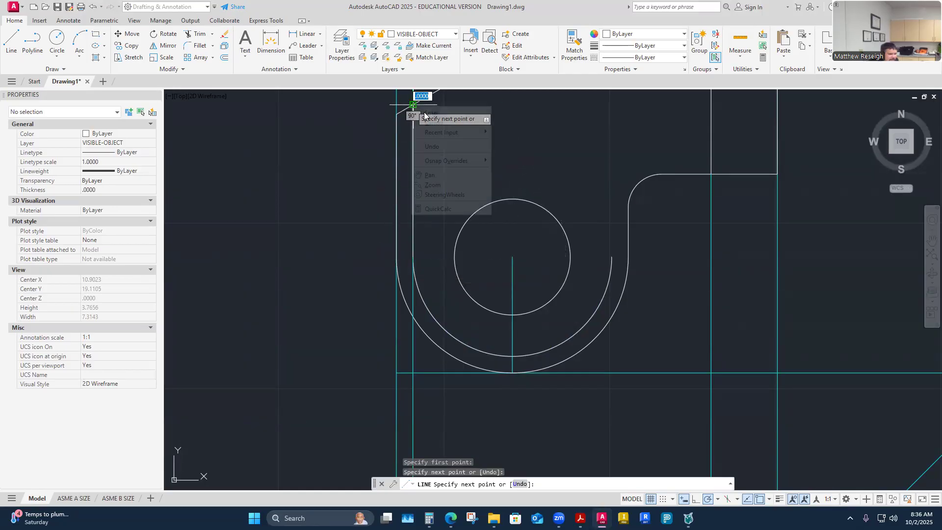
left_click(428, 112)
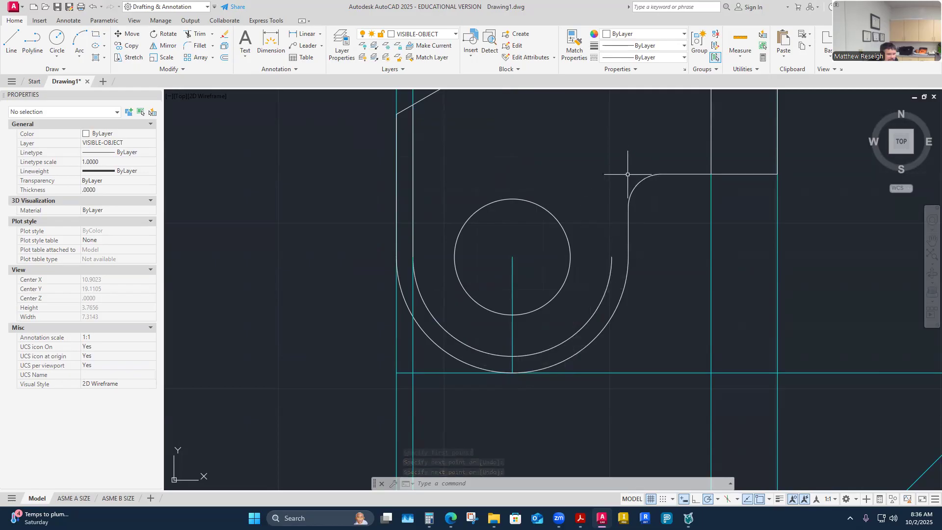
- Offset the upper view's small concave fillet arc .25 toward the inside of the part
left_click(224, 58)
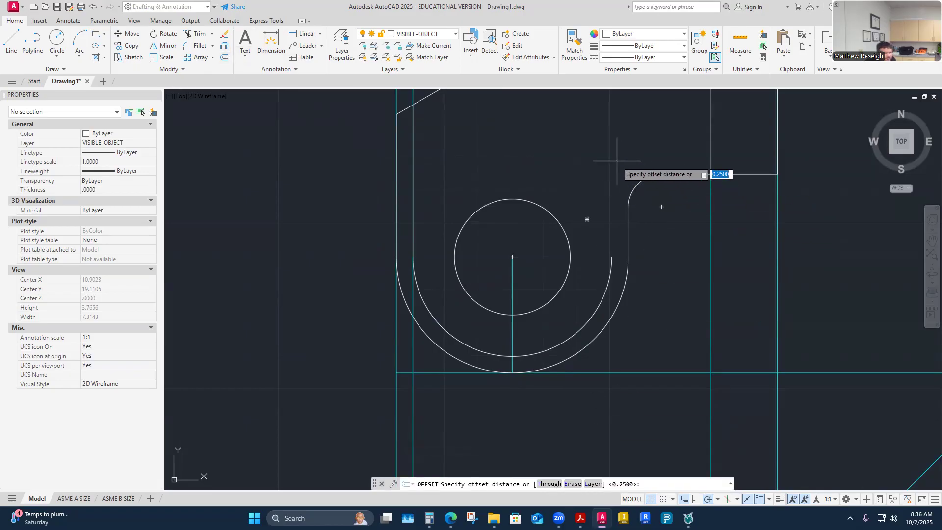
key("Return")
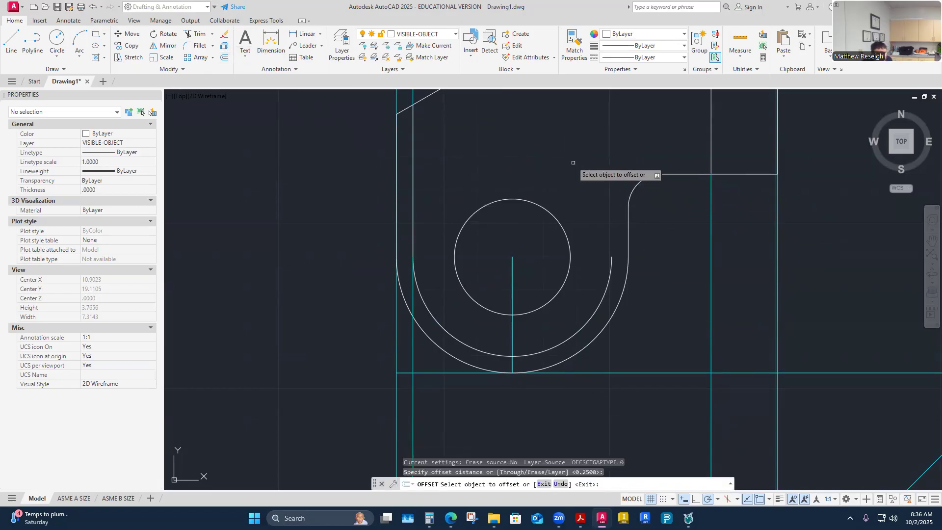
left_click(638, 184)
left_click(619, 167)
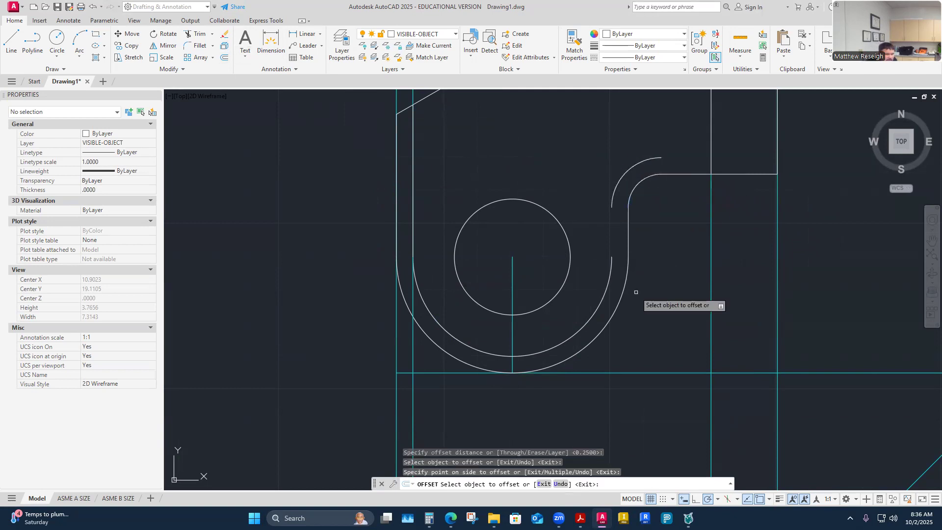
- Draw a vertical line joining the right end of the large inner arc to the lower end of the offset fillet arc
scroll(623, 267, "down", 3)
scroll(662, 247, "up", 1)
scroll(603, 241, "up", 2)
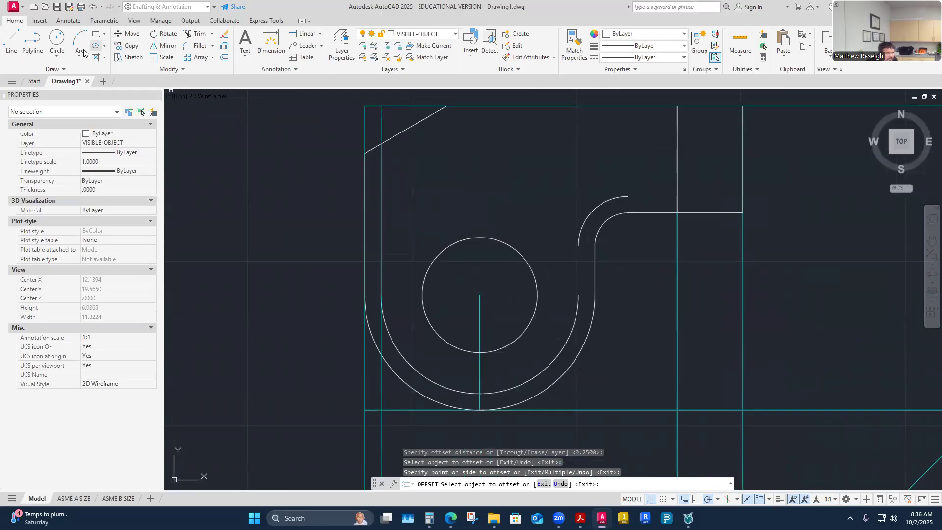
left_click(12, 39)
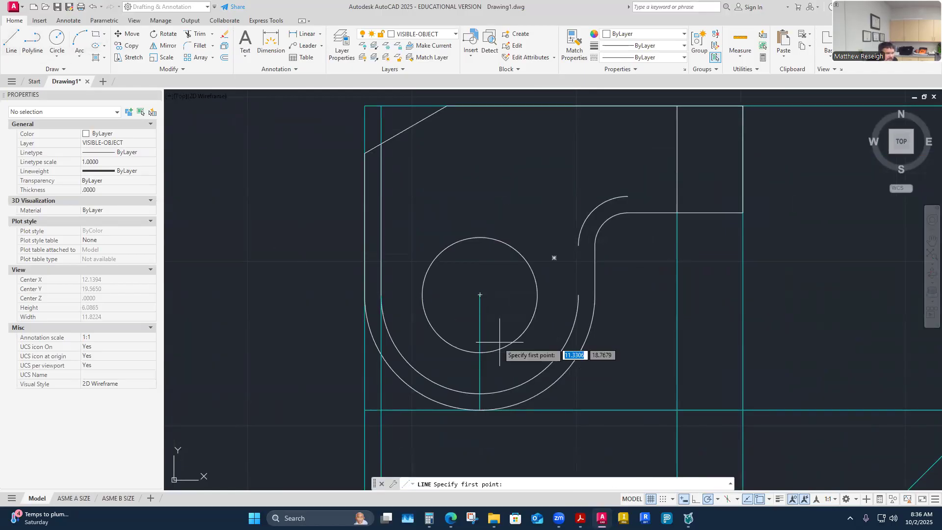
left_click(579, 294)
left_click(578, 245)
right_click(579, 246)
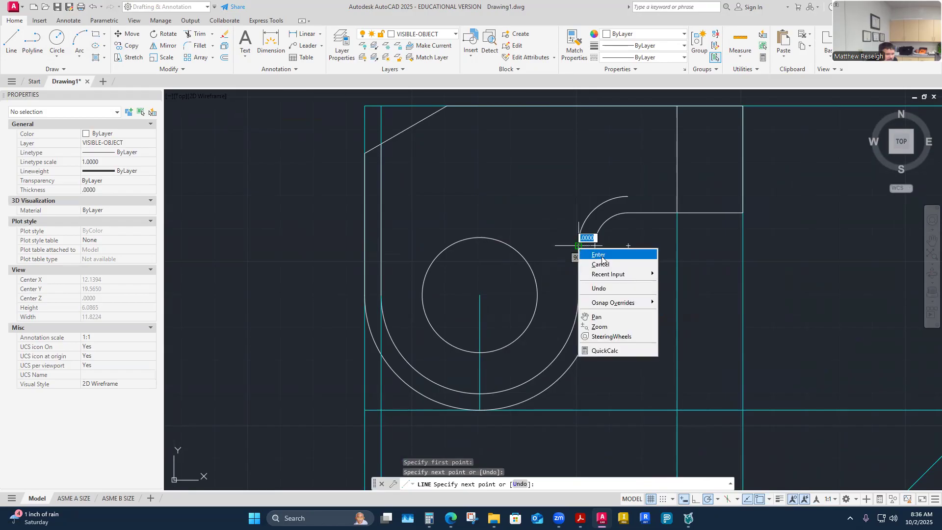
left_click(603, 255)
- Draw a horizontal line from the offset fillet arc's upper end to the upper view's interior vertical edge
scroll(569, 304, "down", 4)
scroll(609, 272, "up", 4)
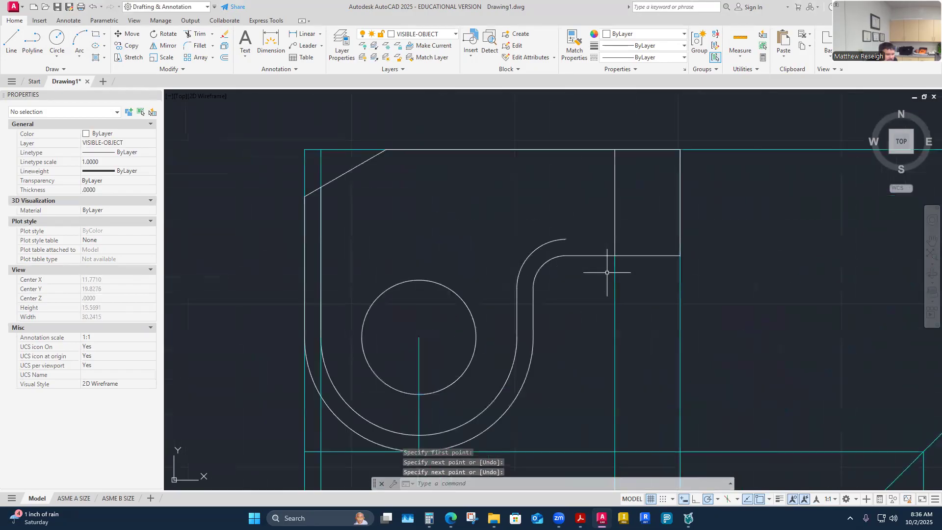
right_click(516, 217)
left_click(609, 224)
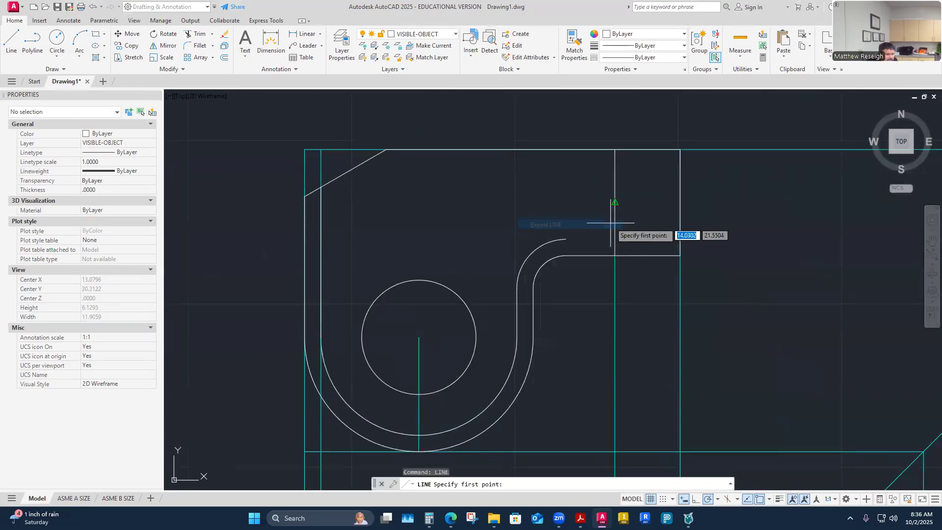
left_click(566, 239)
left_click(615, 239)
right_click(613, 245)
left_click(625, 247)
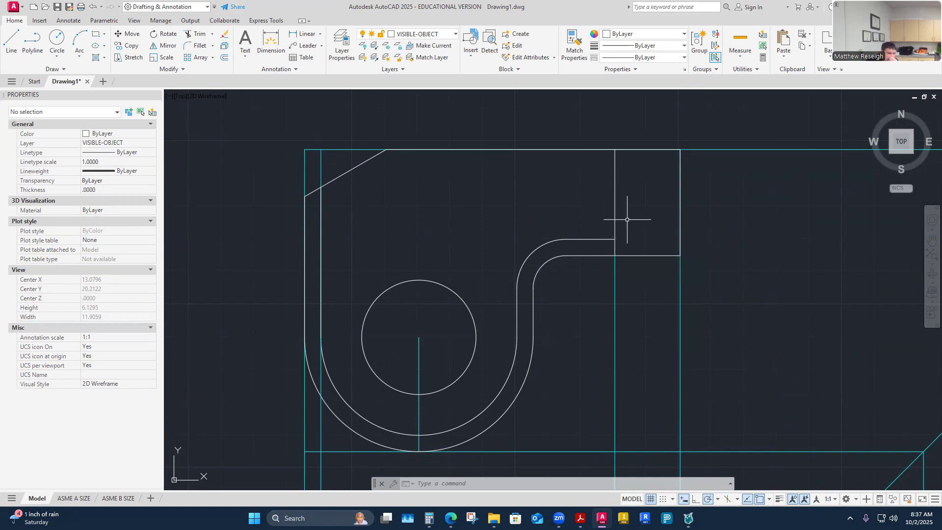
- Check the rounds in the bracket PDF, return to AutoCAD, and fillet the lower view's inside step corner with a .25 radius
scroll(627, 219, "down", 5)
scroll(637, 229, "up", 3)
scroll(637, 229, "down", 5)
scroll(631, 364, "up", 7)
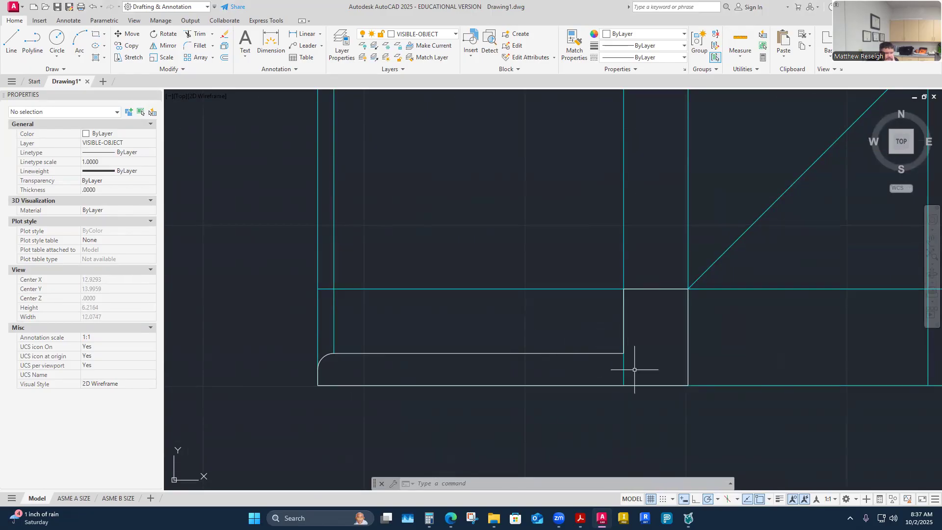
key("alt+Tab")
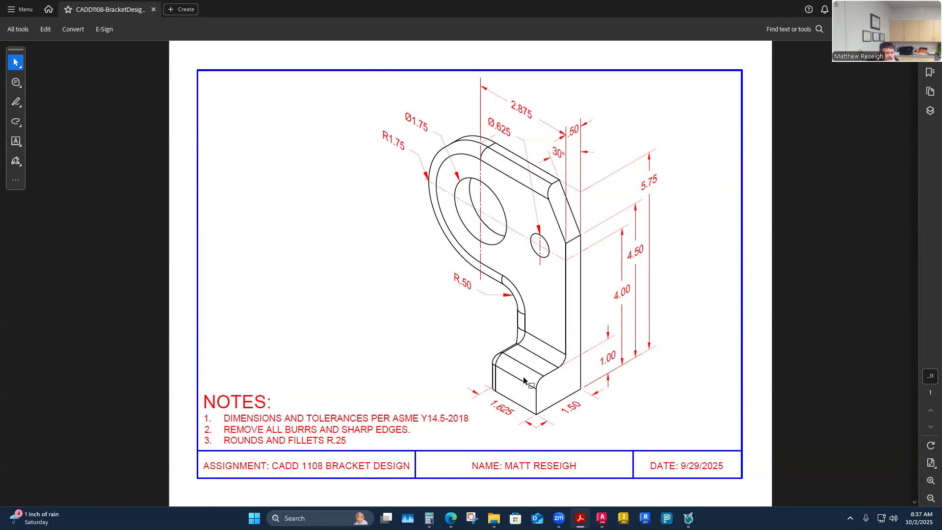
left_click(601, 518)
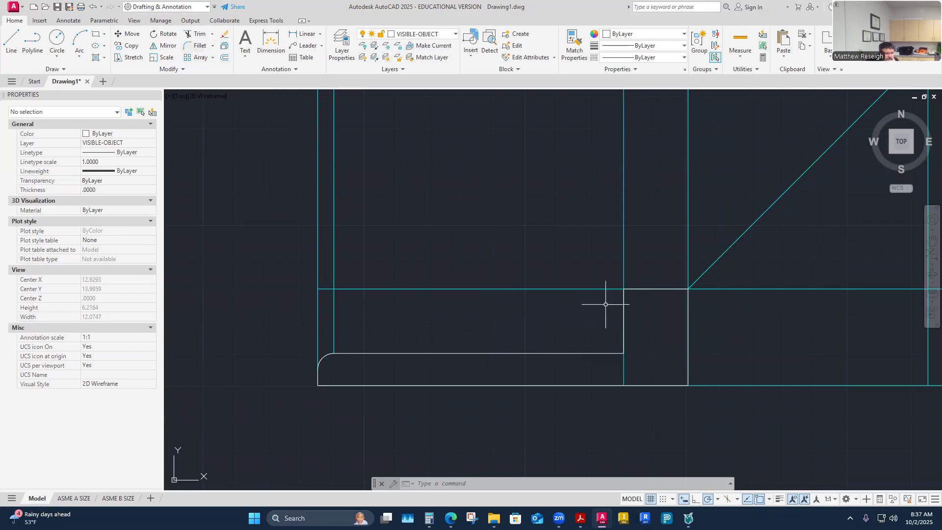
left_click(199, 46)
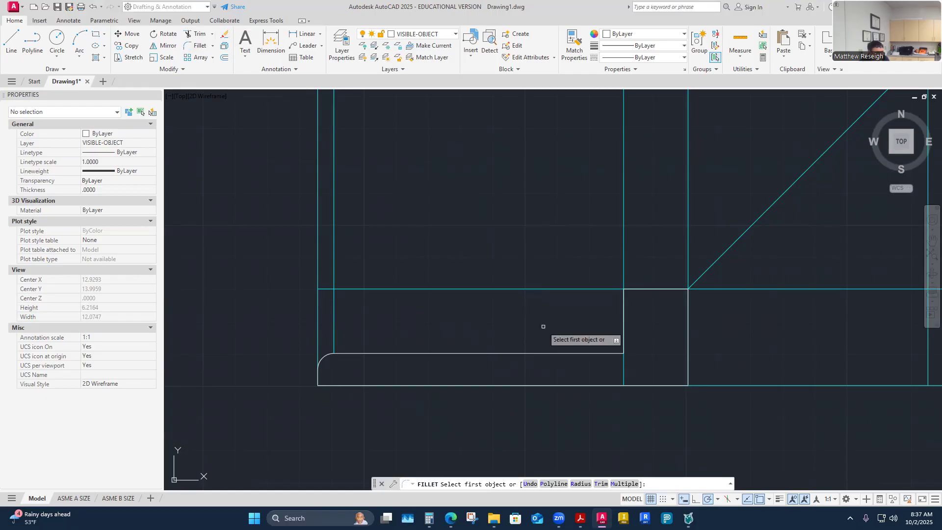
left_click(581, 485)
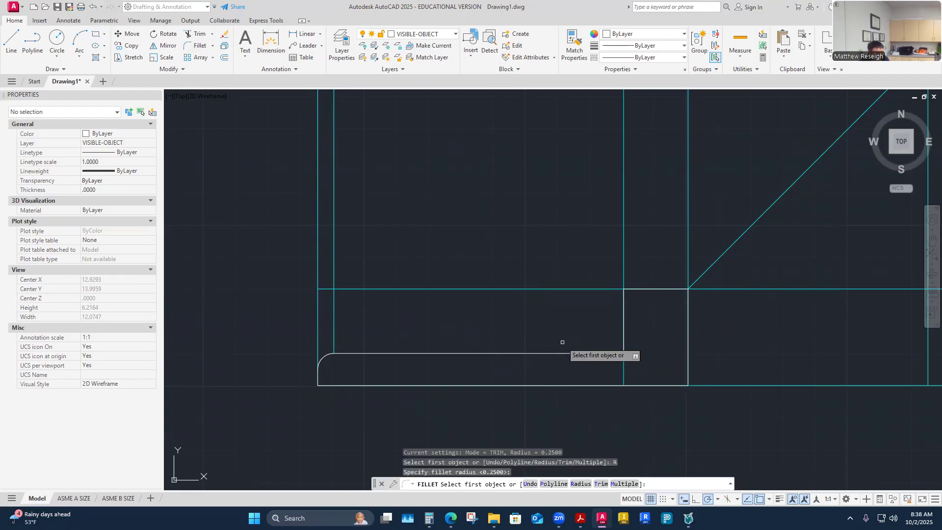
left_click(579, 354)
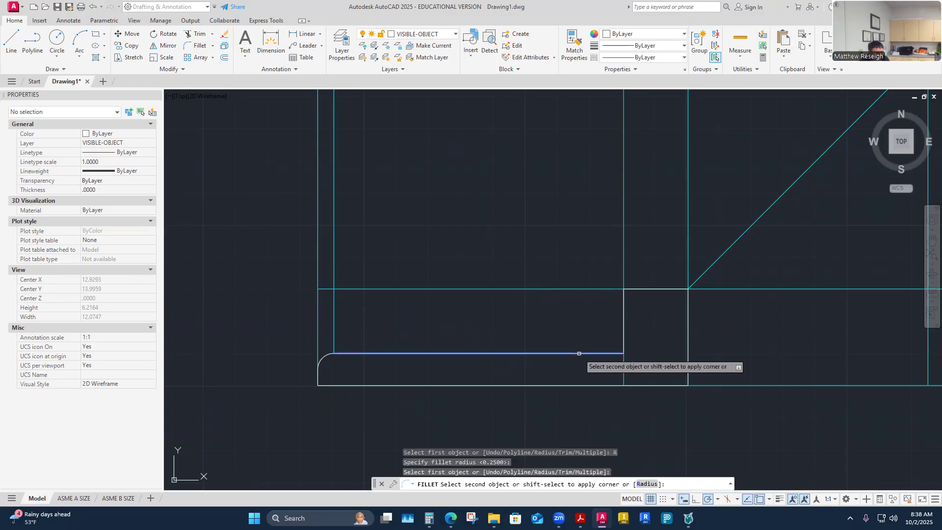
left_click(624, 325)
- Fillet the lower view's upper outside step corner with the same .25 radius
right_click(595, 322)
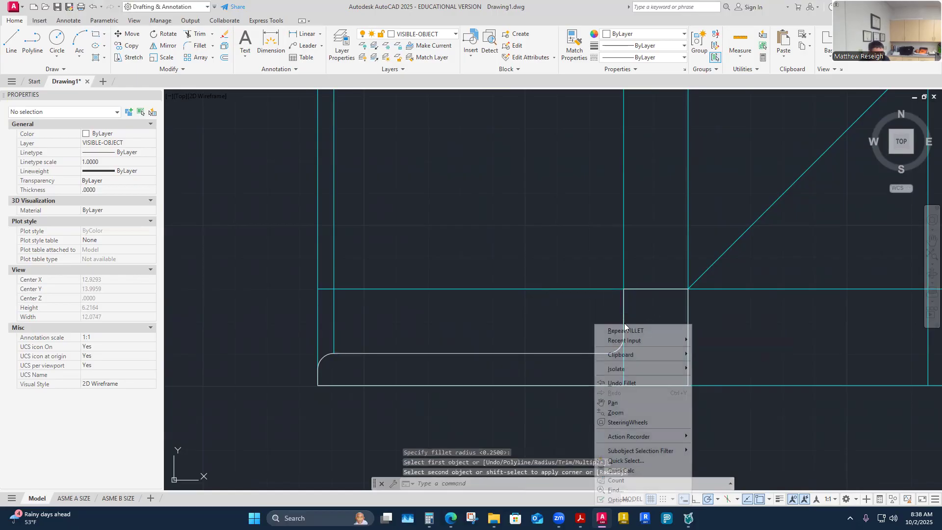
left_click(622, 327)
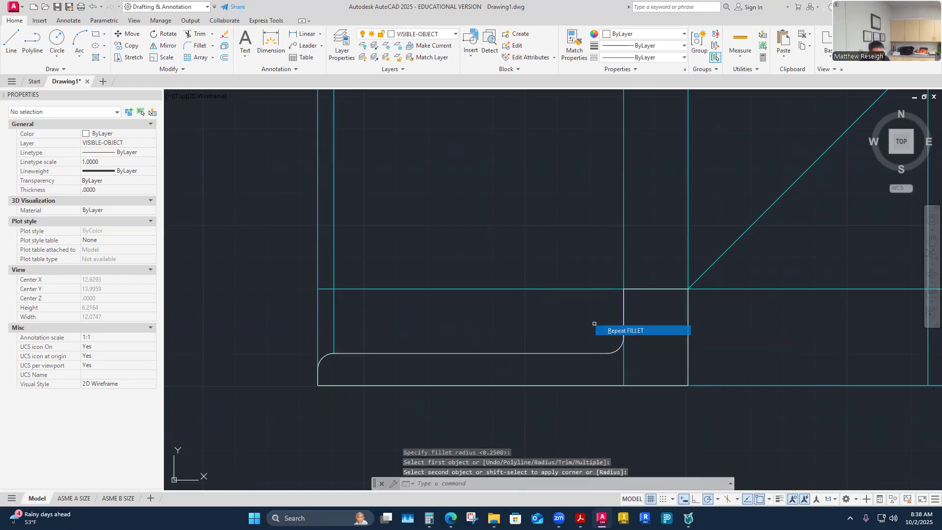
left_click(623, 309)
left_click(640, 290)
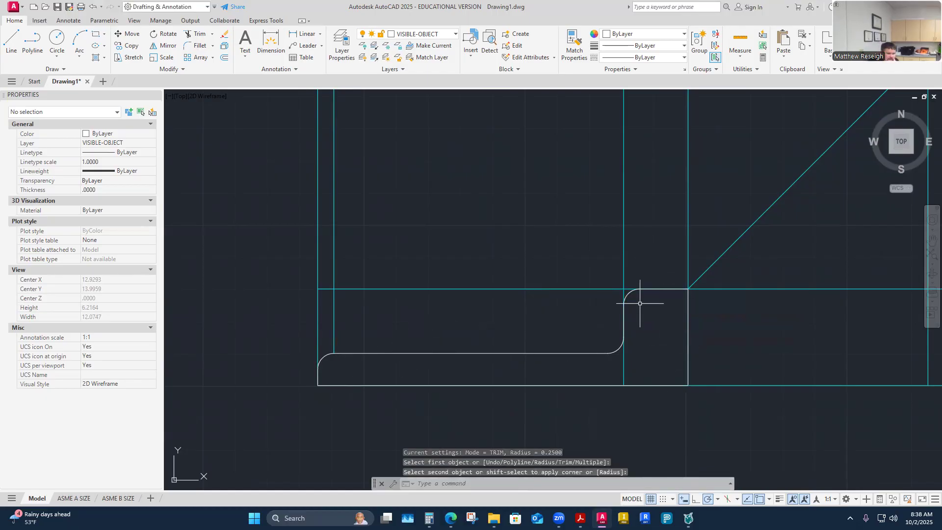
- On the CONSTRUCTION layer, project a vertical line from the inside fillet's tangent point on the flange to the upper view's top edge
left_click(454, 34)
left_click(413, 118)
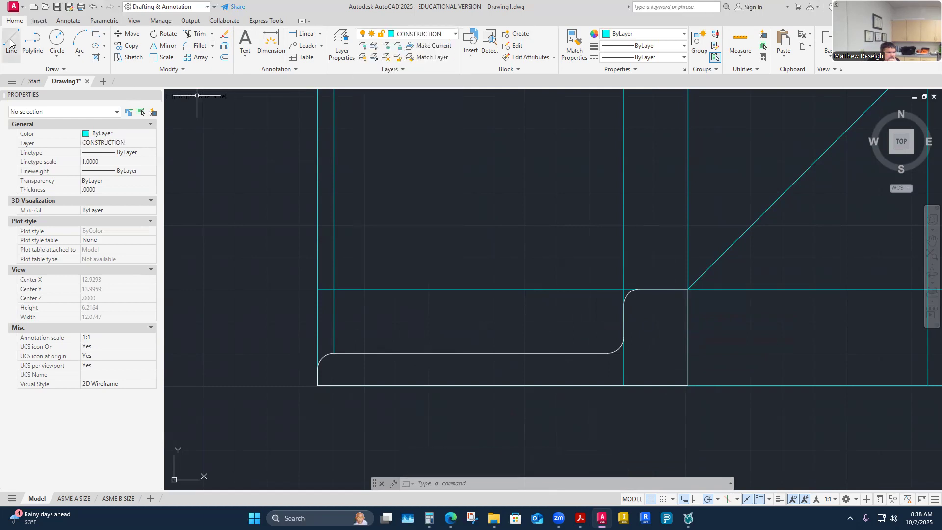
left_click(10, 43)
left_click(607, 353)
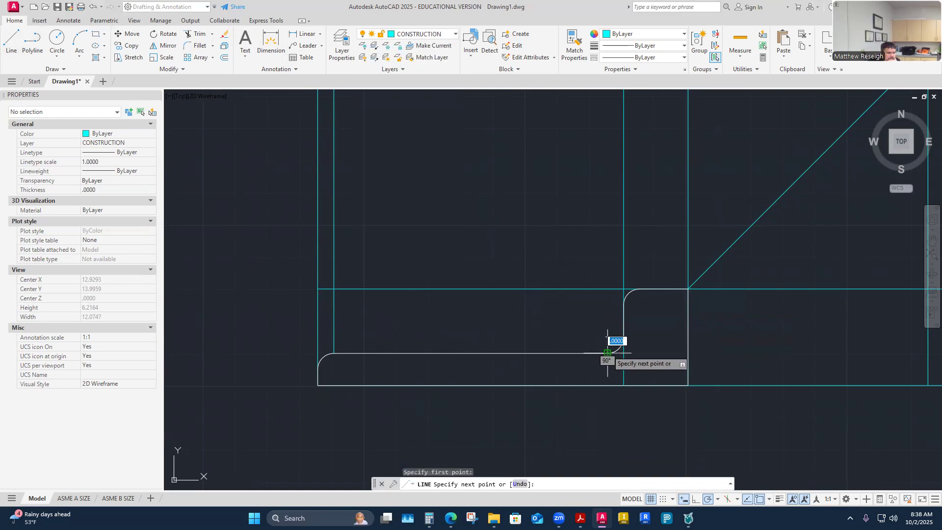
scroll(589, 339, "down", 3)
scroll(608, 128, "up", 4)
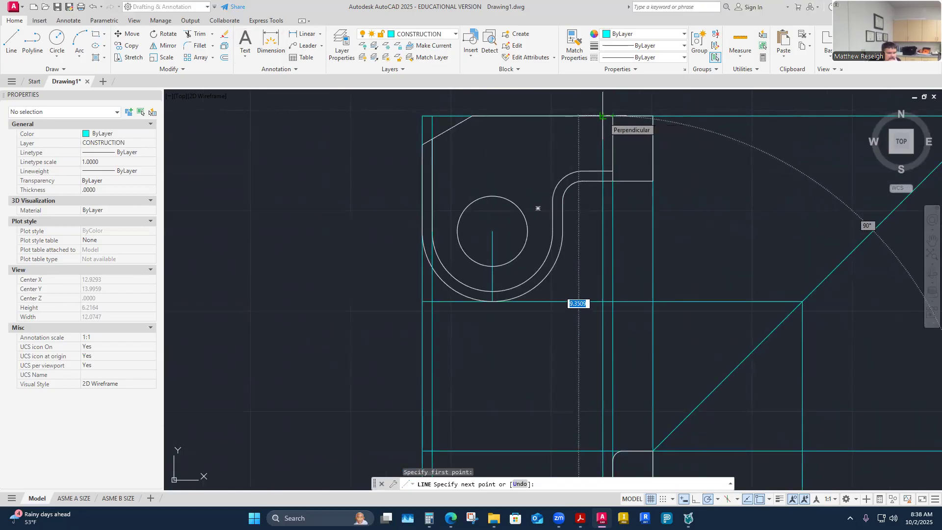
left_click(603, 116)
right_click(575, 167)
left_click(583, 172)
- Project a vertical construction line from the outside step round's upper tangent point to the upper view's top edge
scroll(639, 200, "down", 3)
scroll(635, 284, "up", 3)
right_click(636, 291)
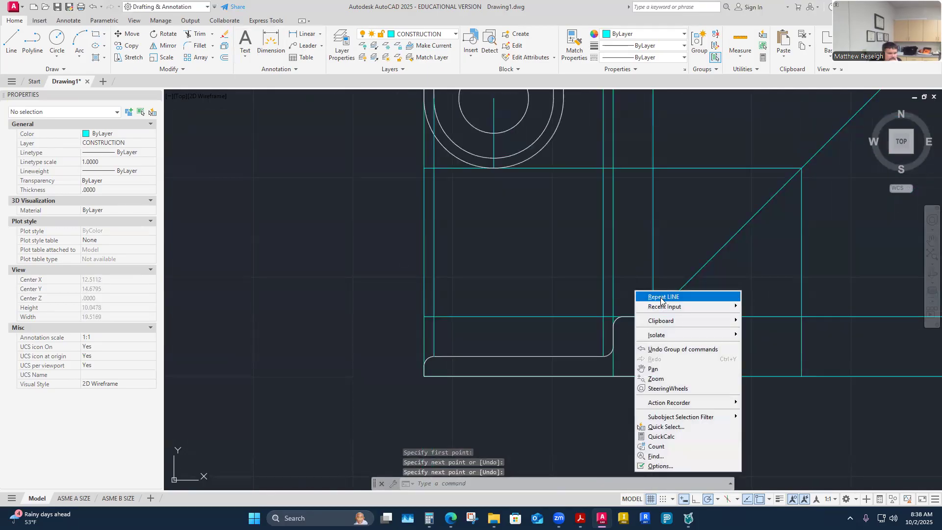
left_click(663, 297)
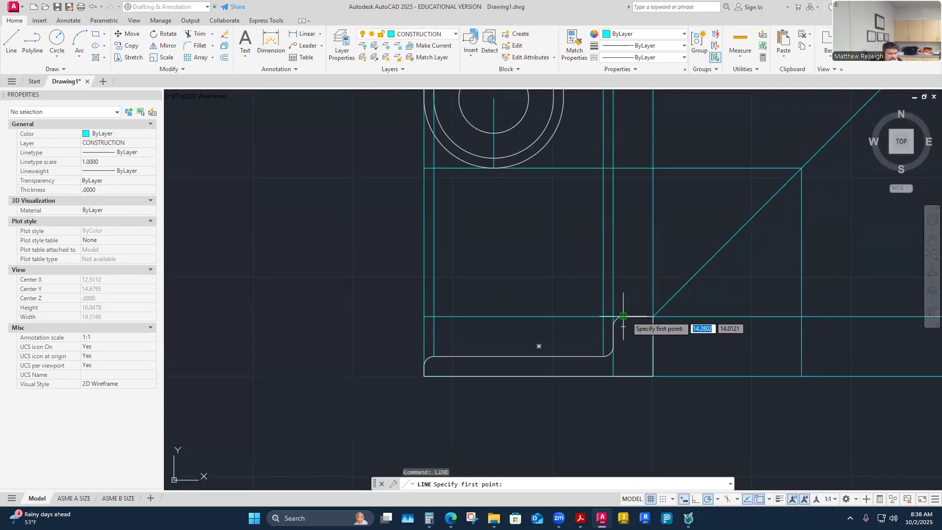
left_click(623, 316)
scroll(611, 307, "down", 3)
scroll(640, 170, "up", 3)
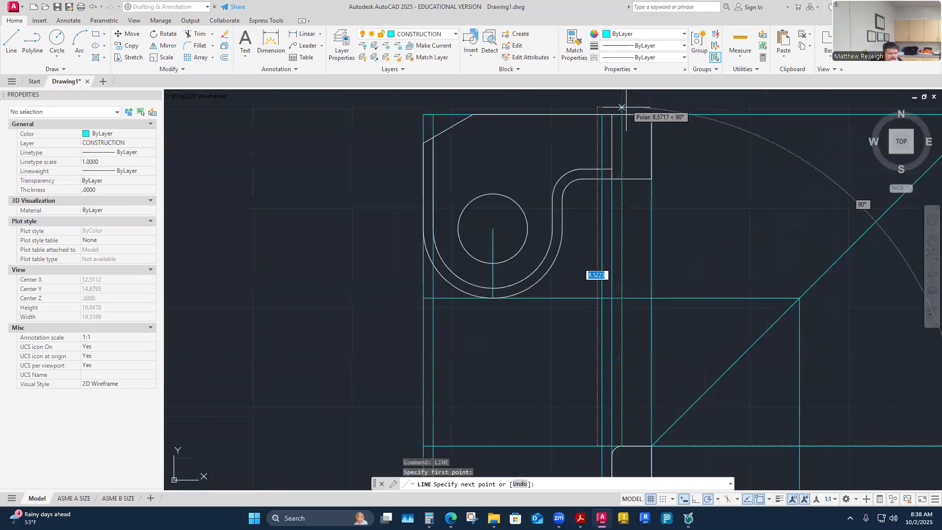
left_click(621, 114)
right_click(622, 117)
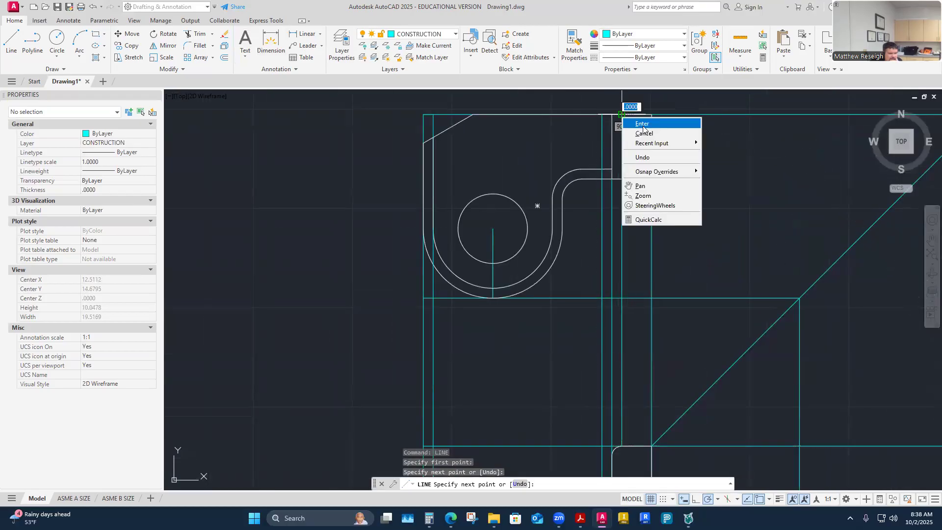
left_click(642, 123)
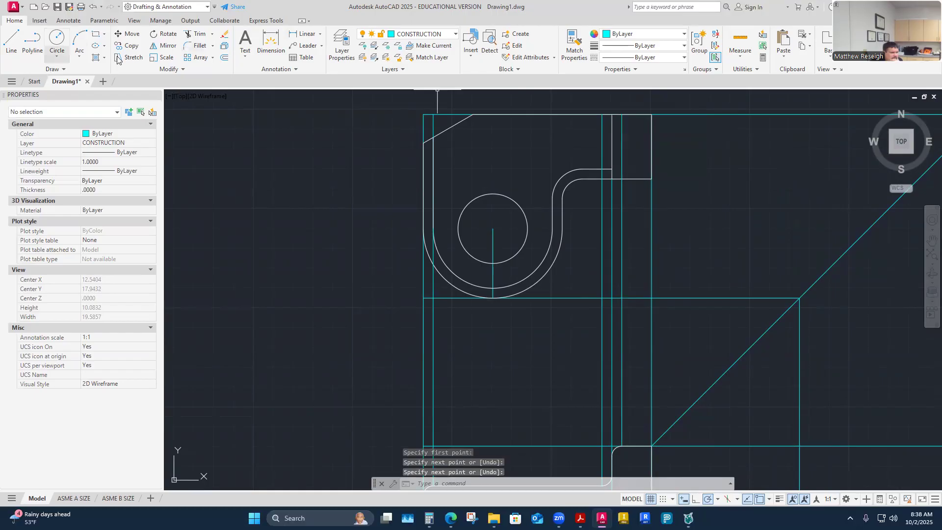
- On the VISIBLE-OBJECT layer, draw a vertical line along the inside fillet's projection from the top edge to the offset horizontal edge
left_click(454, 35)
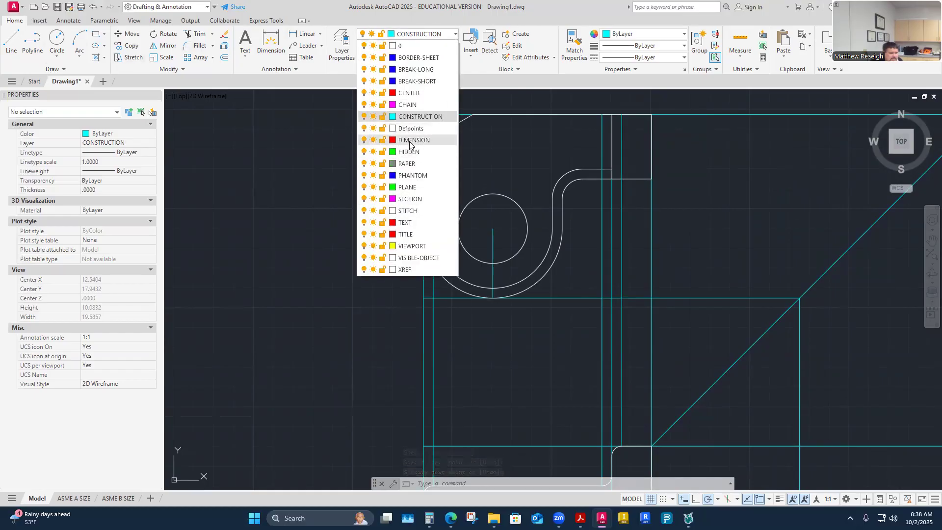
scroll(502, 305, "down", 2)
scroll(580, 432, "up", 2)
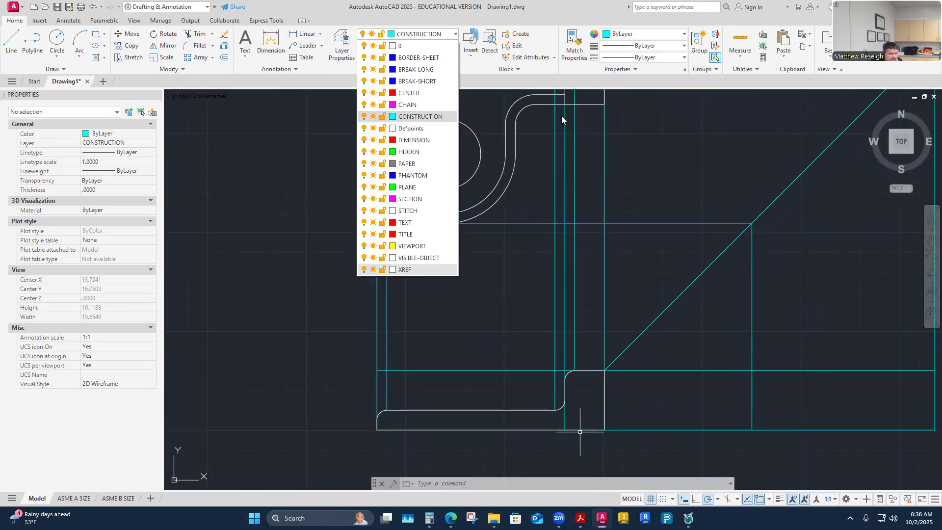
scroll(539, 268, "down", 2)
scroll(558, 129, "up", 2)
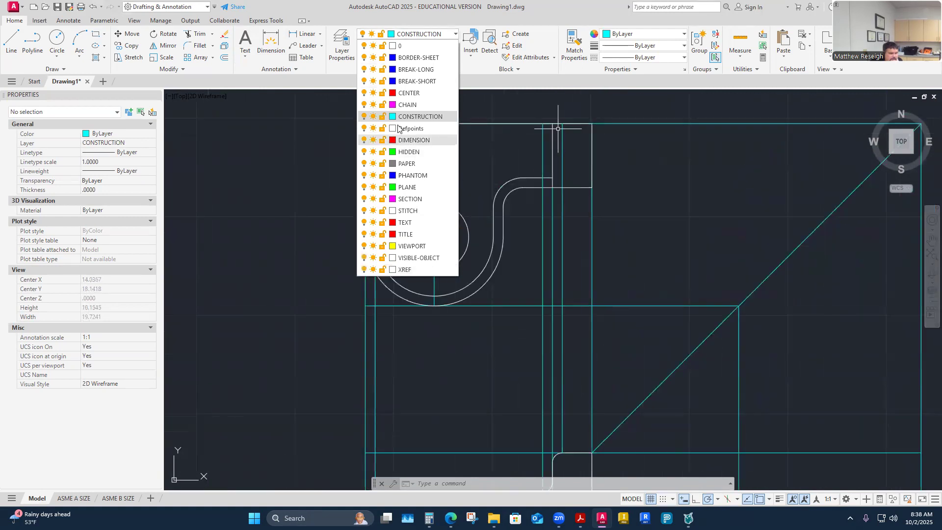
left_click(419, 258)
left_click(11, 41)
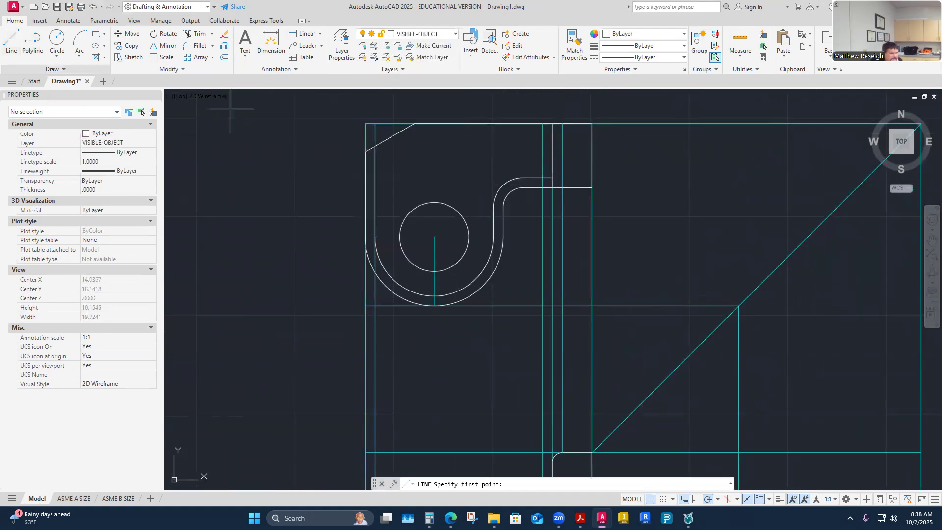
left_click(543, 123)
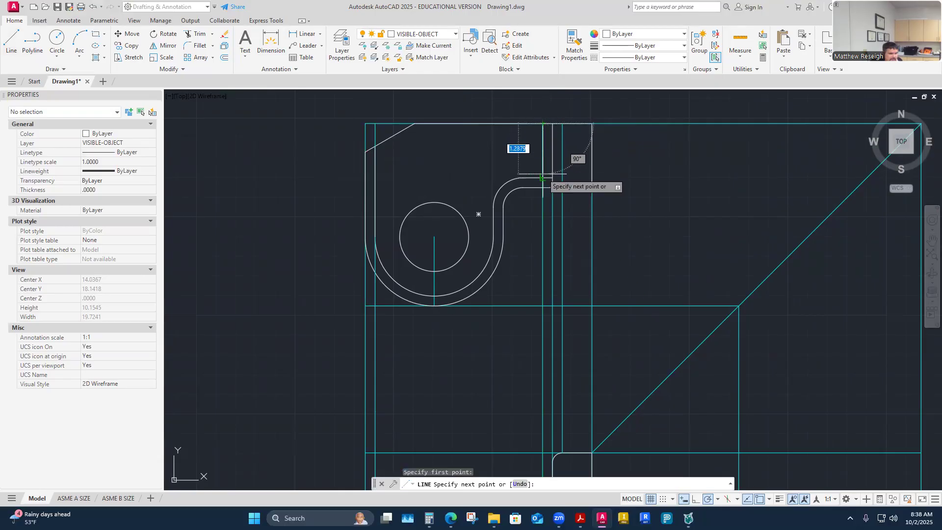
left_click(543, 177)
right_click(543, 177)
left_click(552, 183)
right_click(572, 178)
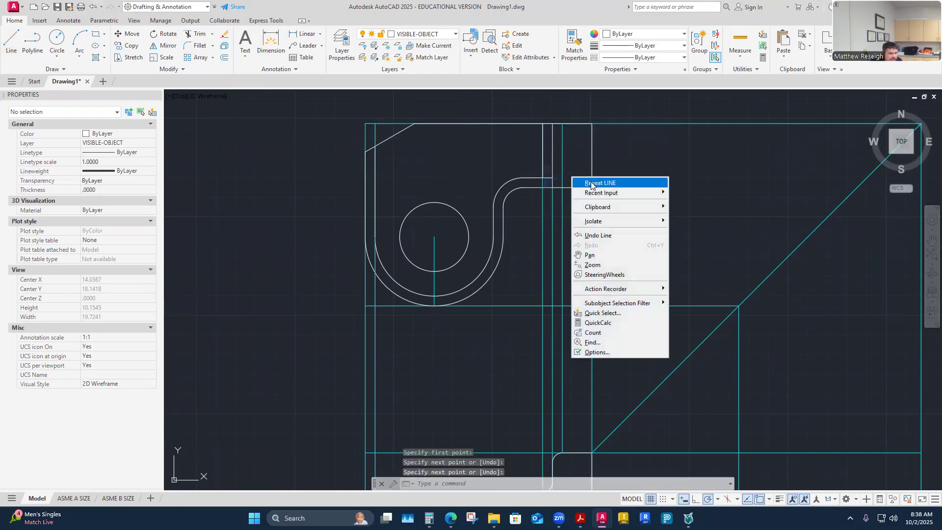
left_click(592, 183)
left_click(563, 124)
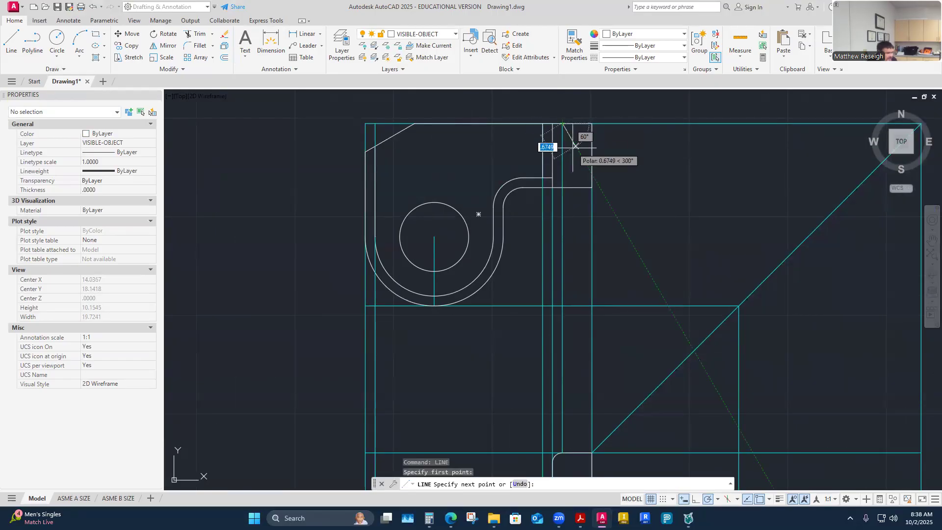
key("Escape")
scroll(584, 194, "down", 1)
scroll(570, 186, "up", 1)
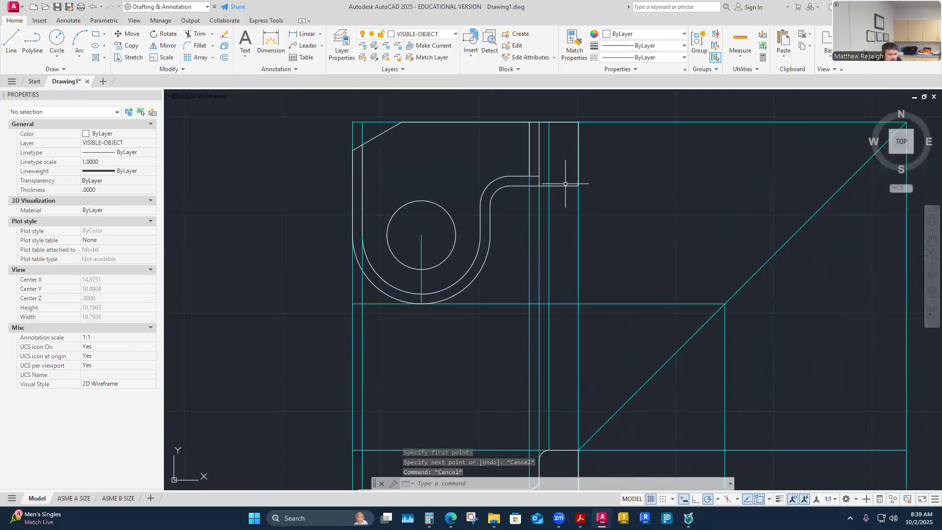
scroll(680, 399, "down", 3)
scroll(557, 389, "up", 3)
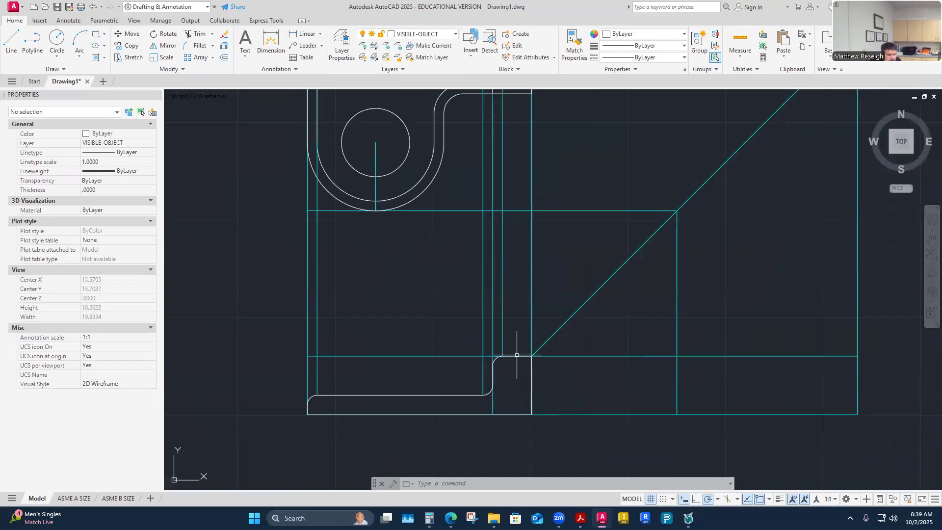
- Offset the lower view's inside fillet arc 0.25 into the step's material and try the same inward offset on the outside round
scroll(515, 360, "down", 1)
scroll(516, 364, "up", 3)
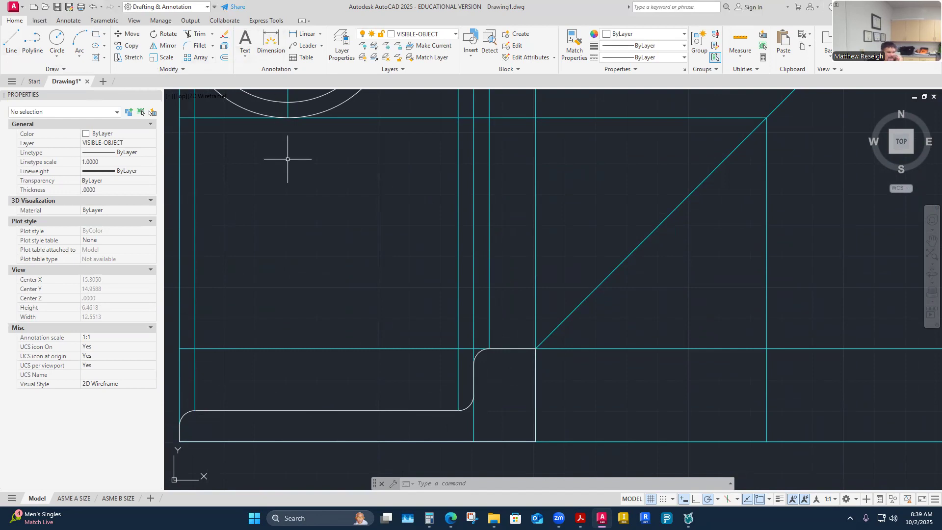
left_click(225, 58)
scroll(493, 439, "up", 2)
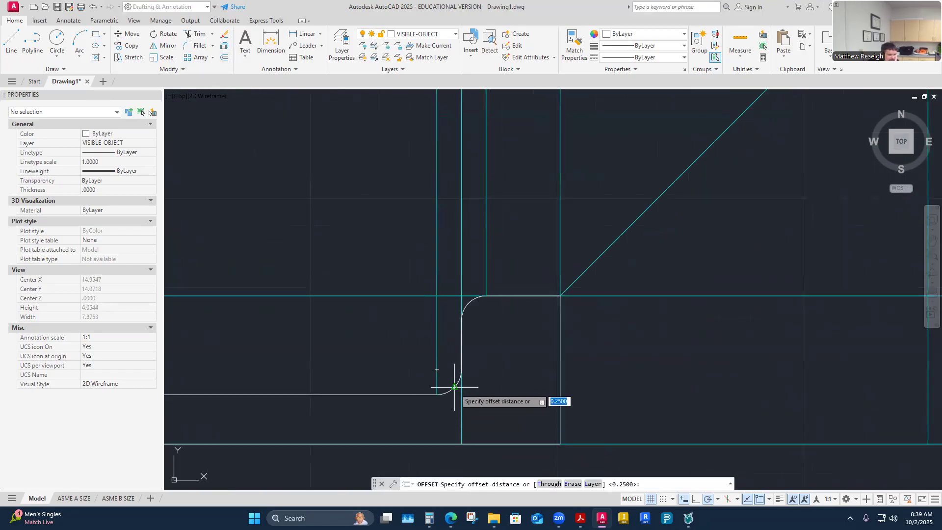
scroll(375, 286, "down", 4)
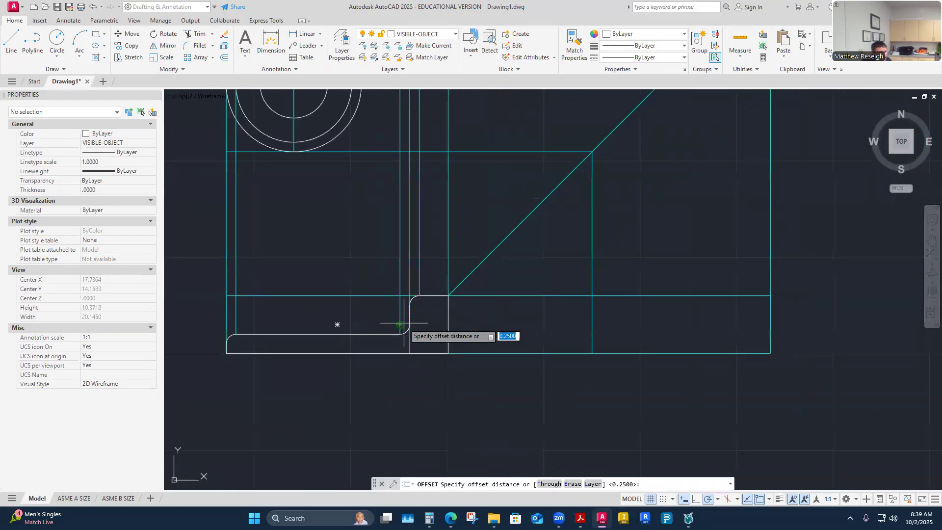
scroll(372, 309, "up", 1)
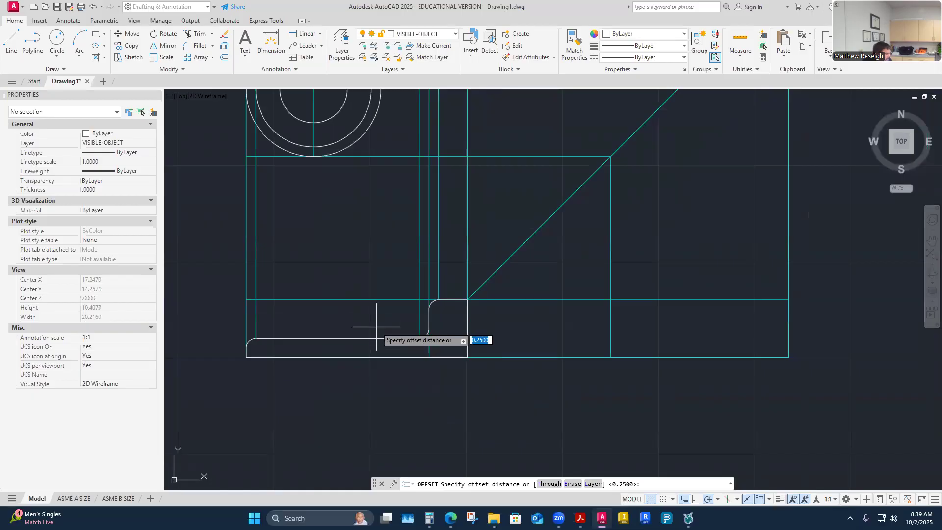
key("Return")
scroll(434, 351, "up", 4)
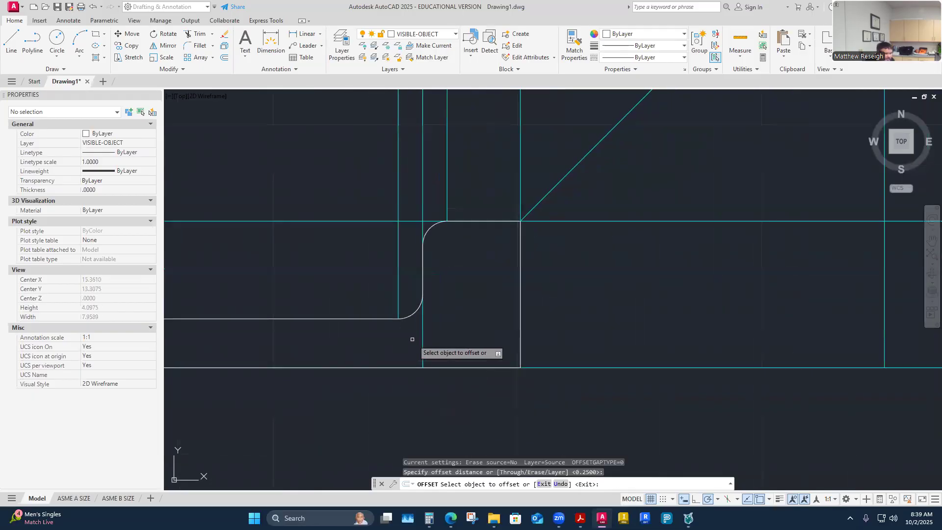
left_click(412, 315)
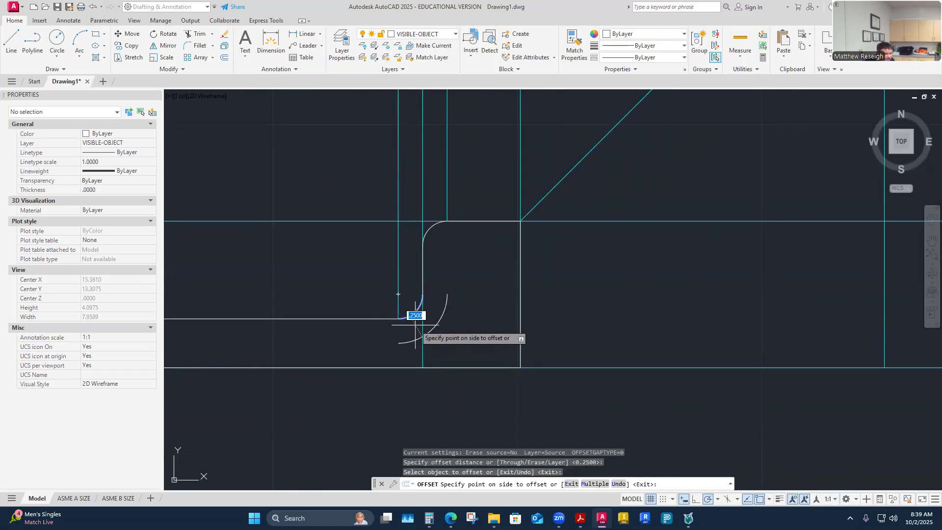
left_click(410, 328)
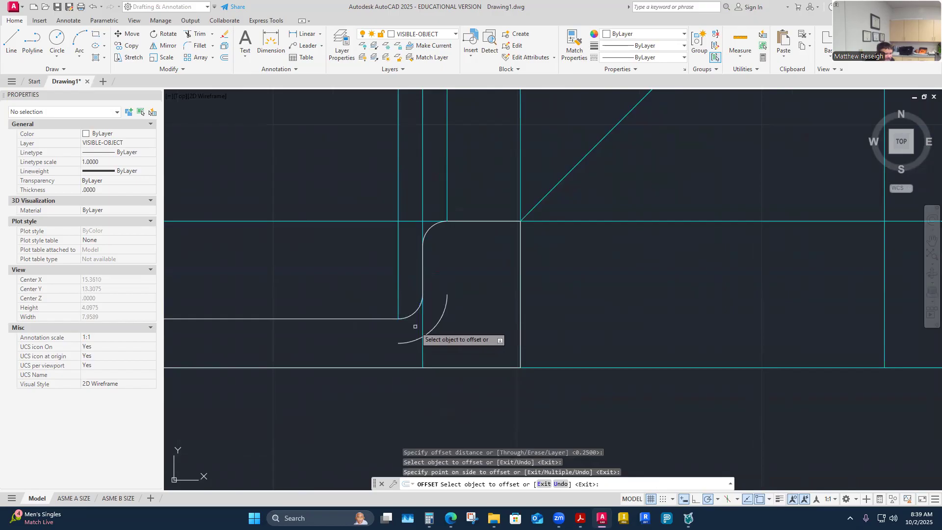
left_click(429, 228)
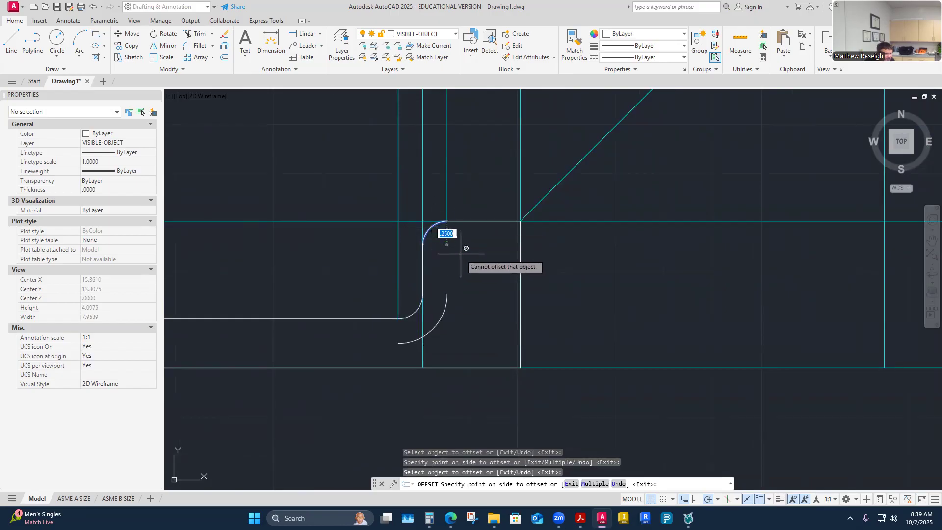
key("Escape")
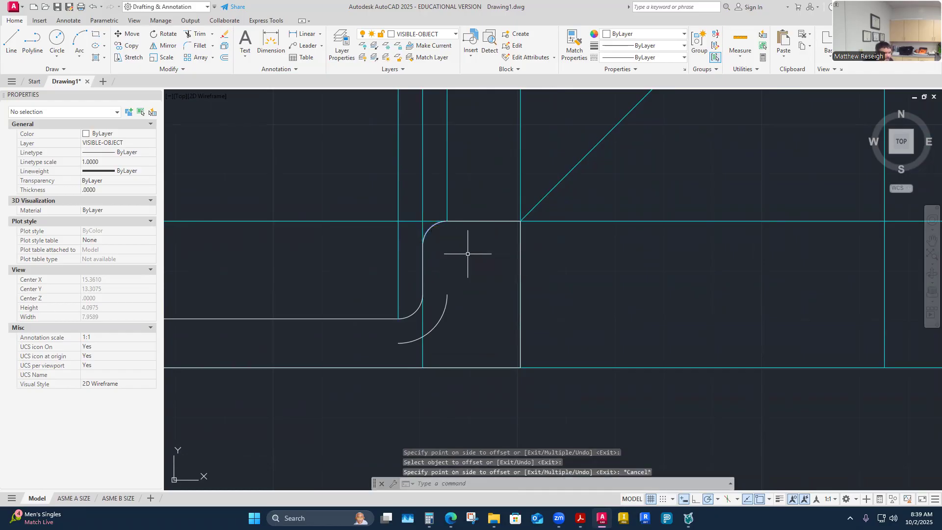
- Draw a horizontal line from the offset arc's lower end to the lower view's left edge
scroll(453, 251, "down", 4)
scroll(456, 263, "up", 4)
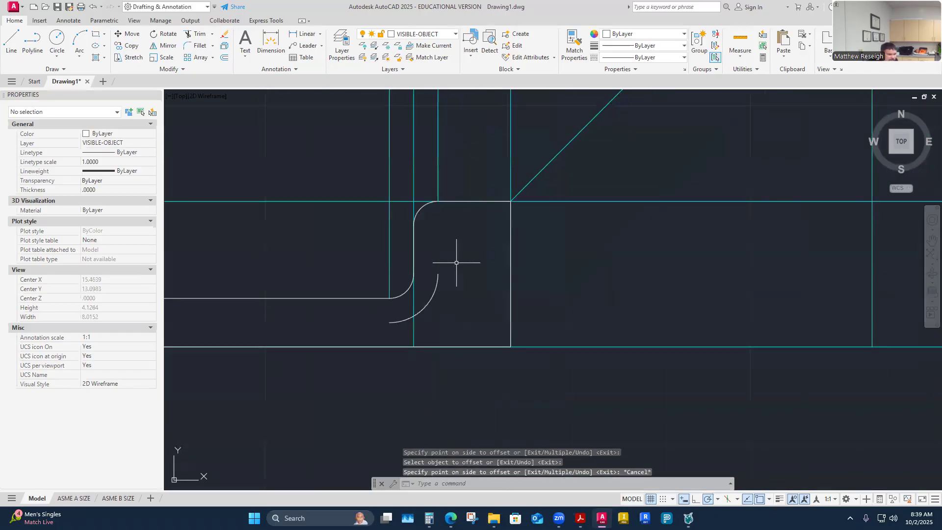
scroll(456, 263, "down", 3)
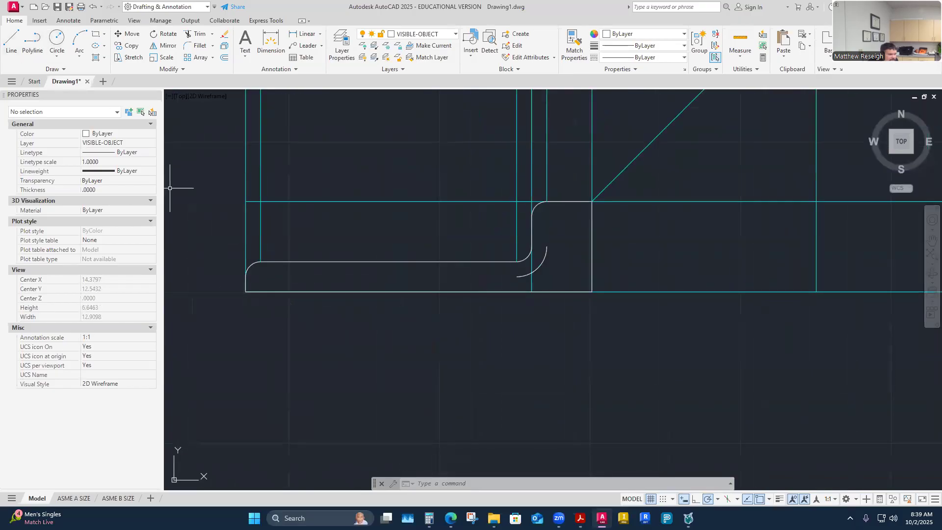
left_click(11, 40)
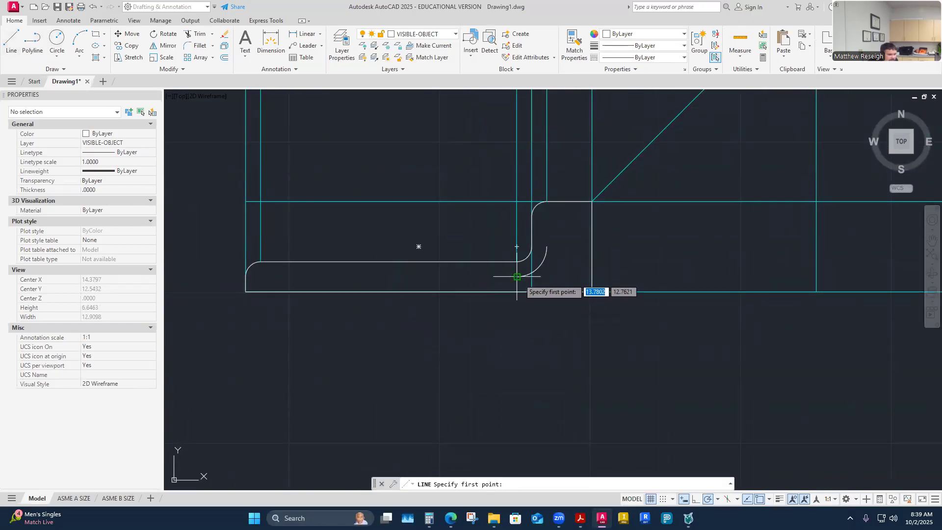
left_click(518, 279)
left_click(246, 277)
right_click(246, 278)
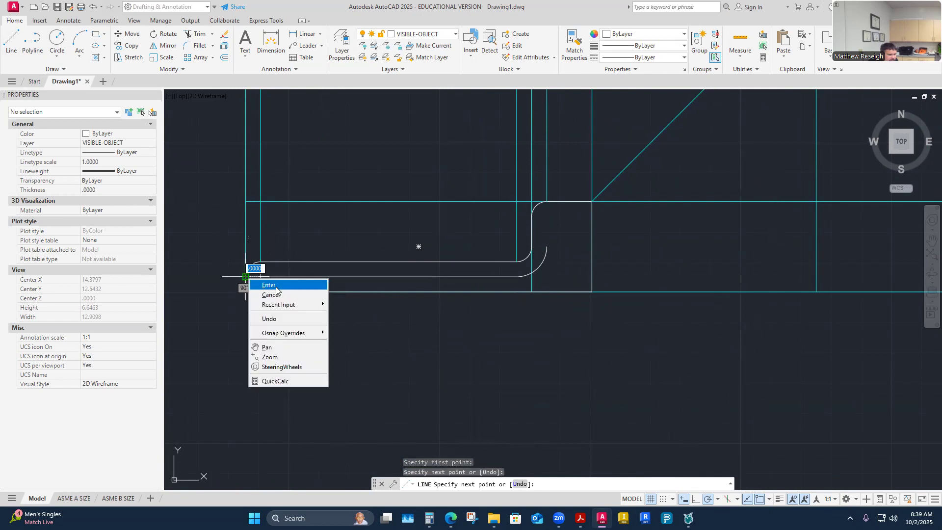
left_click(263, 281)
- Draw a short vertical line from the left round's upper tangent point down to the new horizontal flange line
scroll(531, 261, "up", 4)
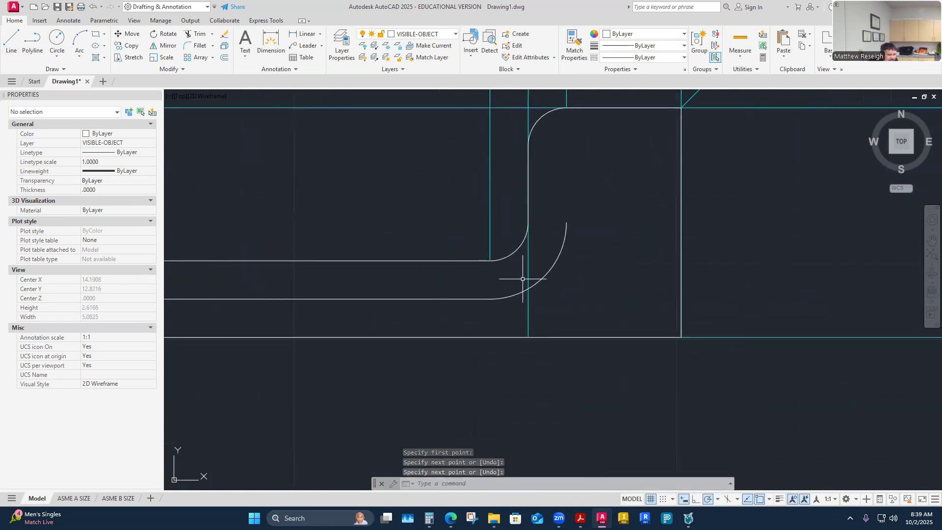
scroll(521, 277, "down", 3)
scroll(528, 285, "down", 3)
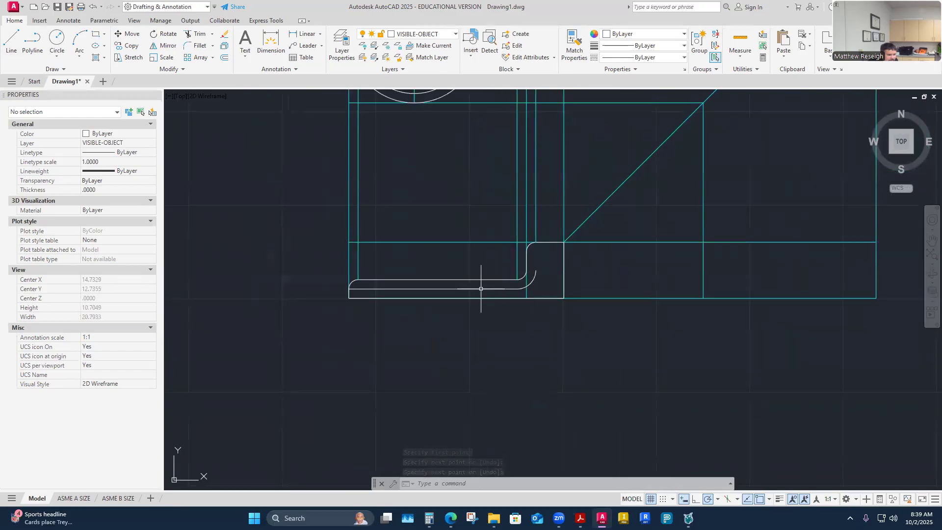
scroll(357, 289, "up", 2)
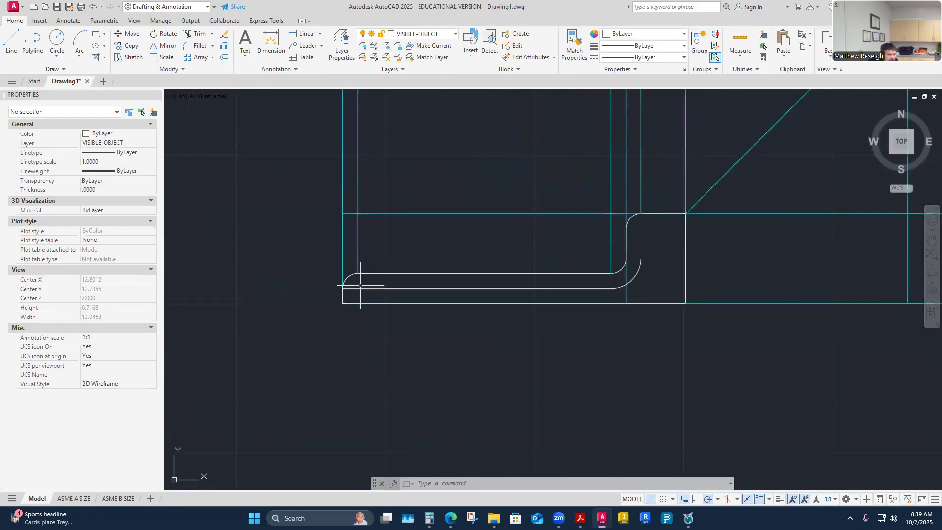
scroll(360, 282, "down", 2)
scroll(359, 286, "up", 4)
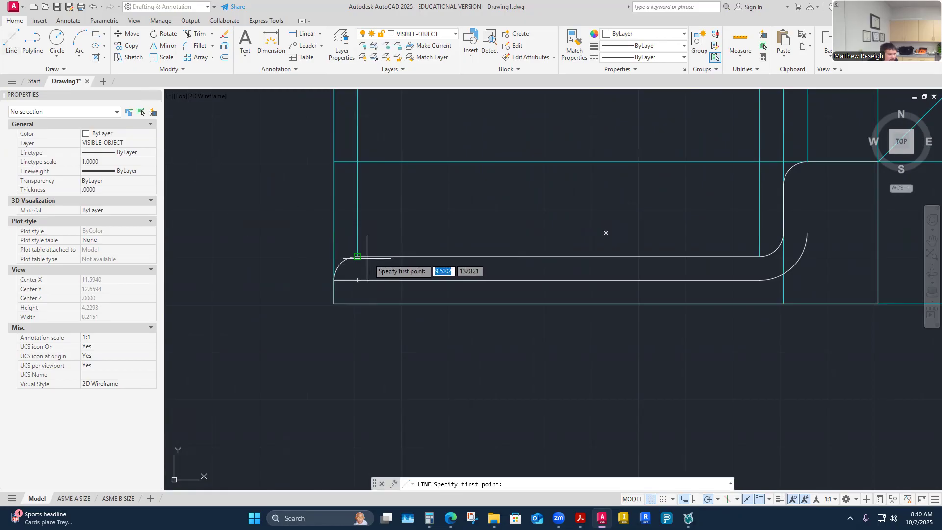
left_click(357, 256)
left_click(357, 280)
right_click(461, 301)
left_click(471, 307)
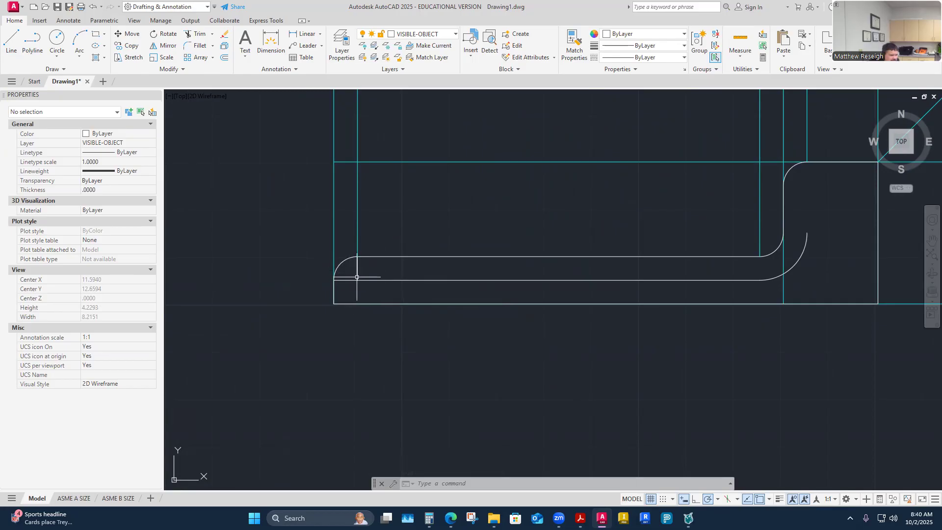
- Offset the top edge of the lower view's step 0.25 downward
scroll(400, 290, "down", 4)
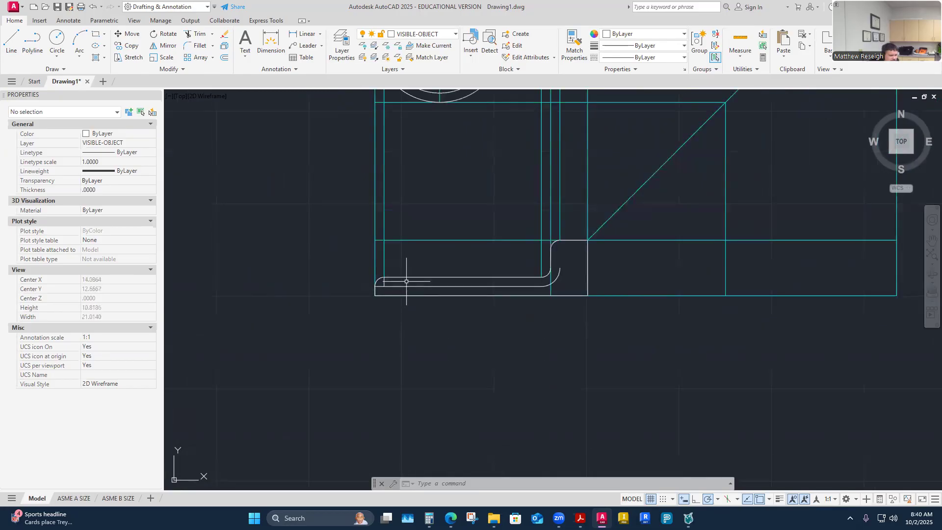
scroll(409, 282, "up", 2)
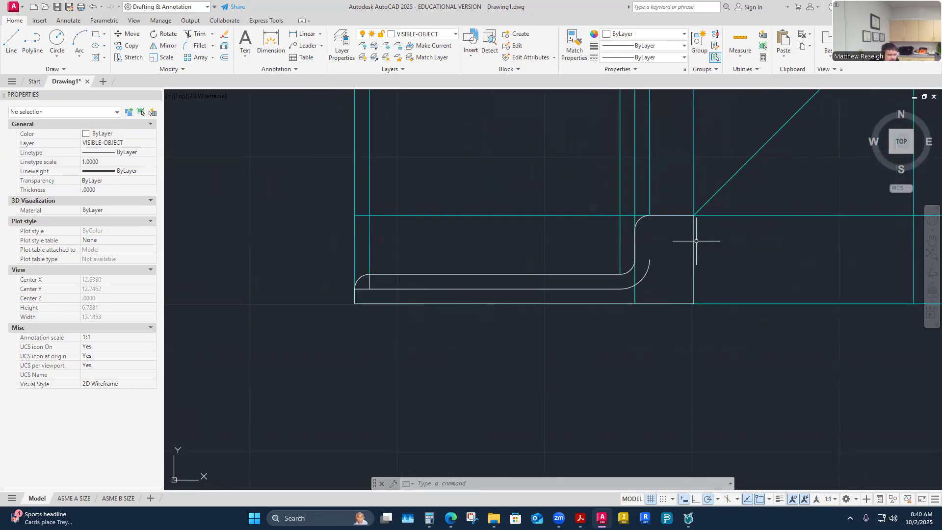
scroll(703, 235, "up", 2)
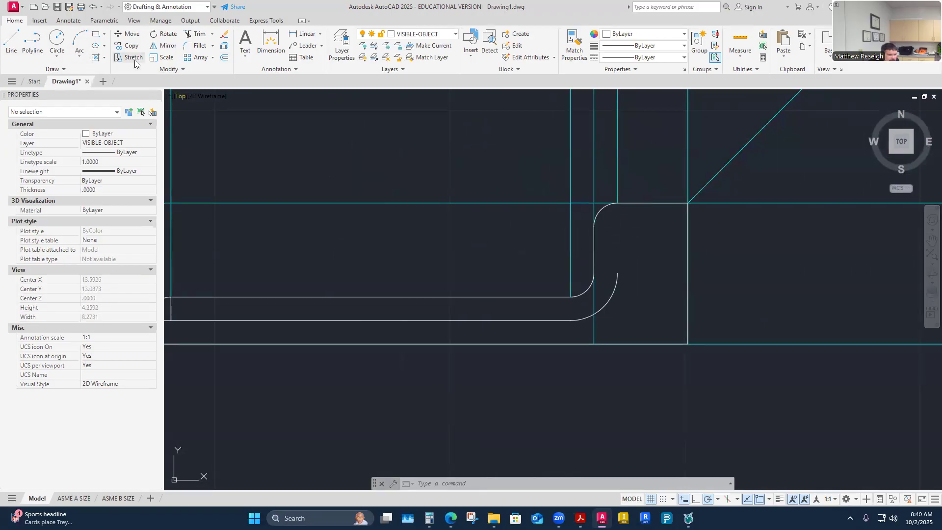
left_click(224, 58)
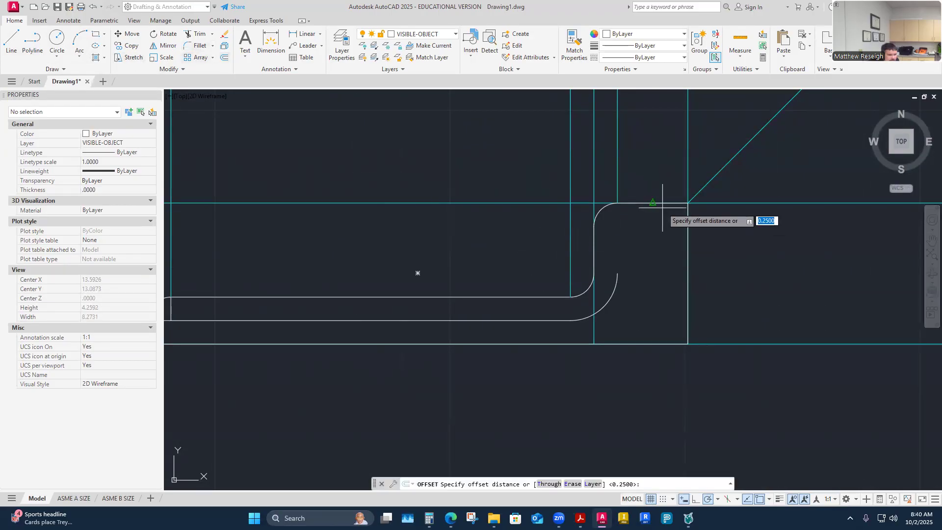
key("Return")
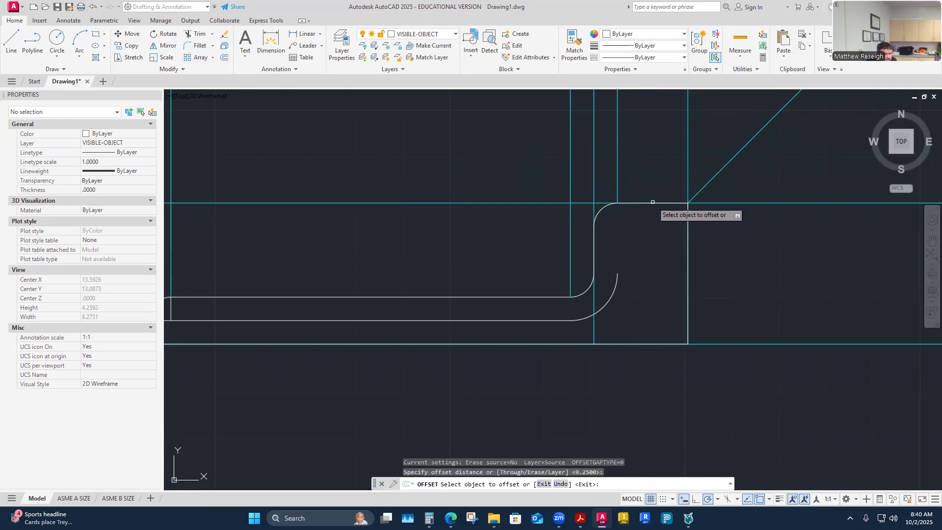
left_click(653, 205)
left_click(650, 258)
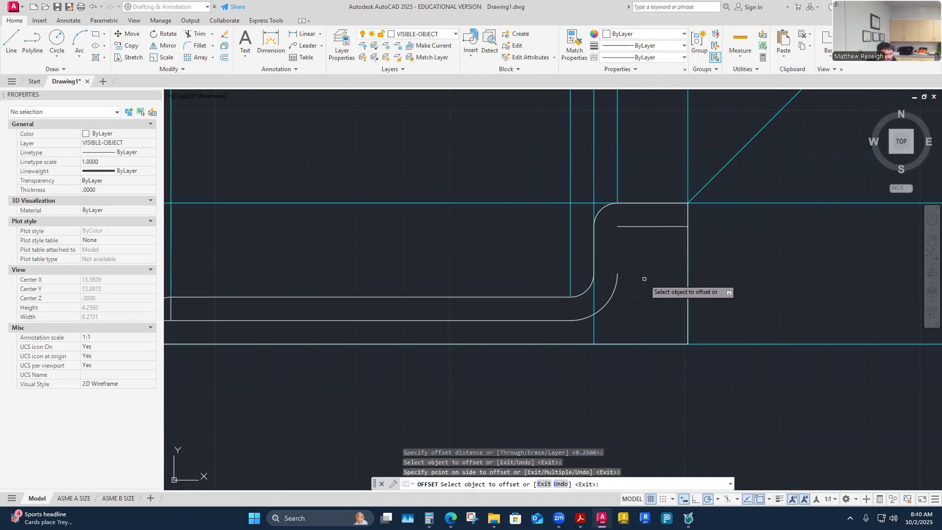
key("Escape")
right_click(644, 279)
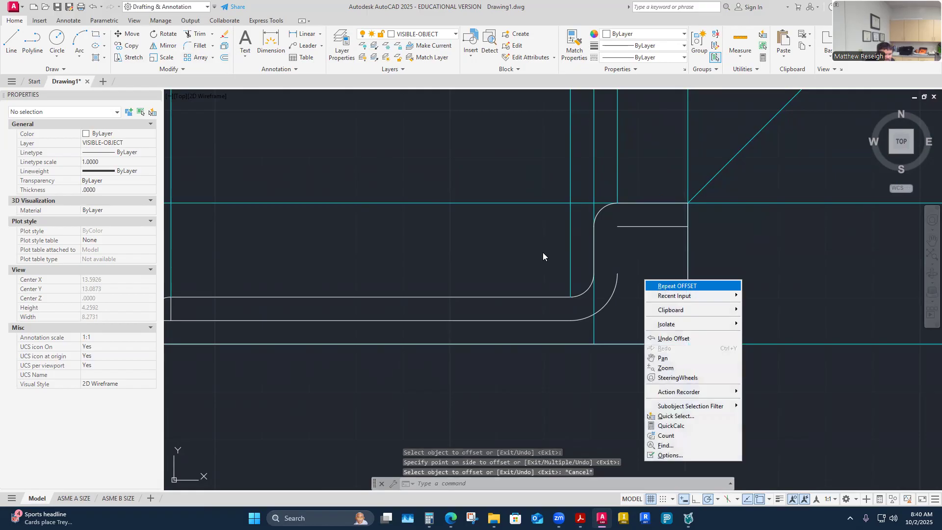
left_click(543, 252)
- Draw a vertical line from the offset arc's upper end to the left end of the step's offset top edge
left_click(11, 42)
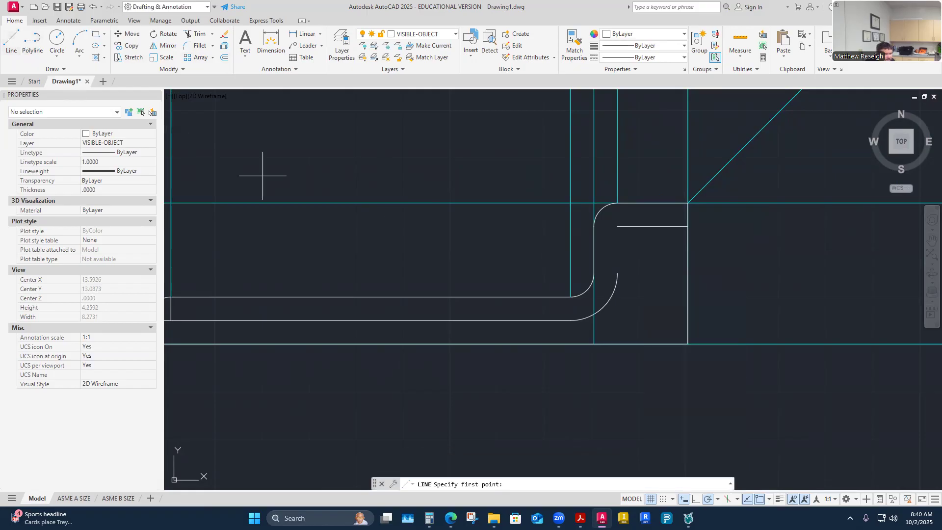
left_click(621, 271)
scroll(622, 224, "up", 4)
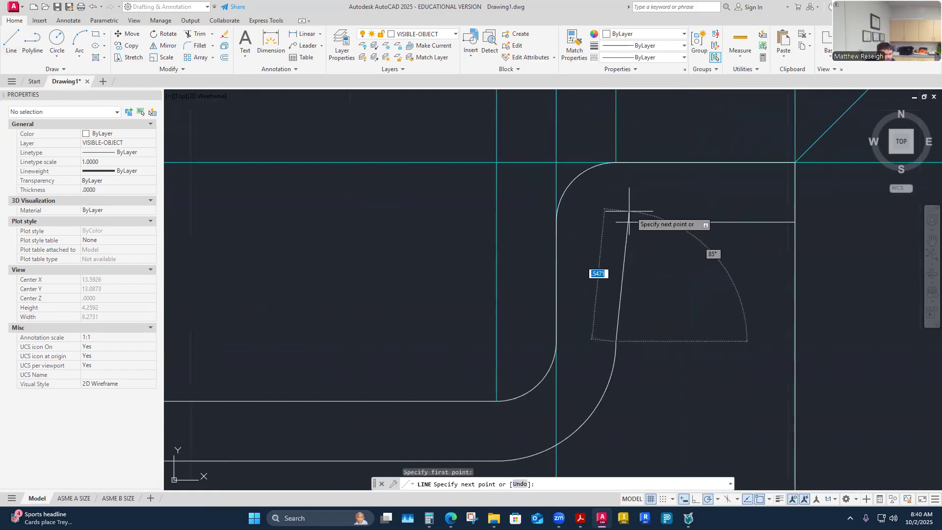
key("Escape")
scroll(628, 260, "down", 5)
scroll(629, 261, "up", 4)
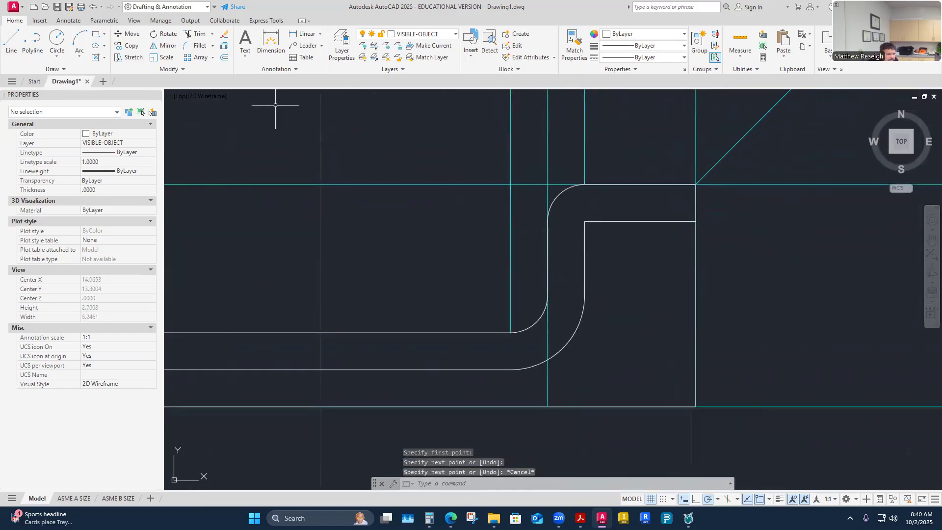
- Fillet the corner between the new vertical line and the step's offset top edge with the .25 radius
left_click(198, 46)
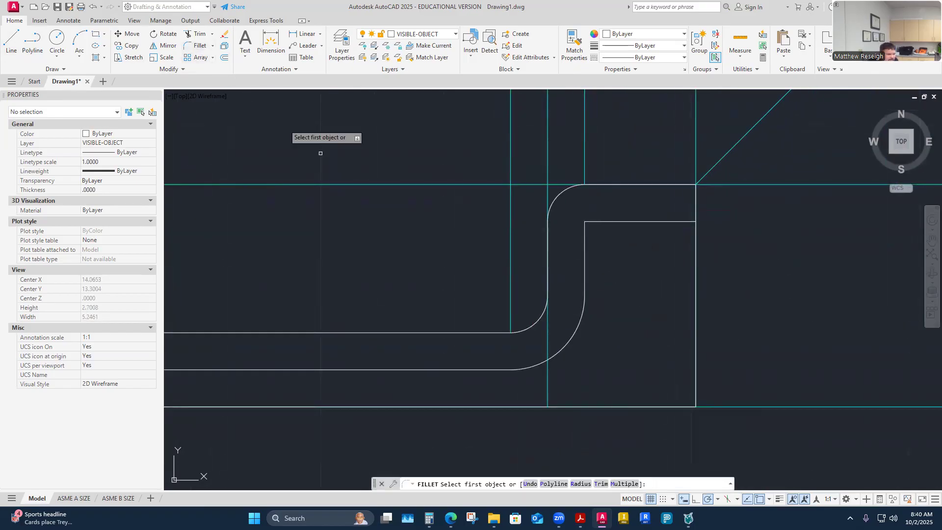
left_click(586, 243)
left_click(633, 222)
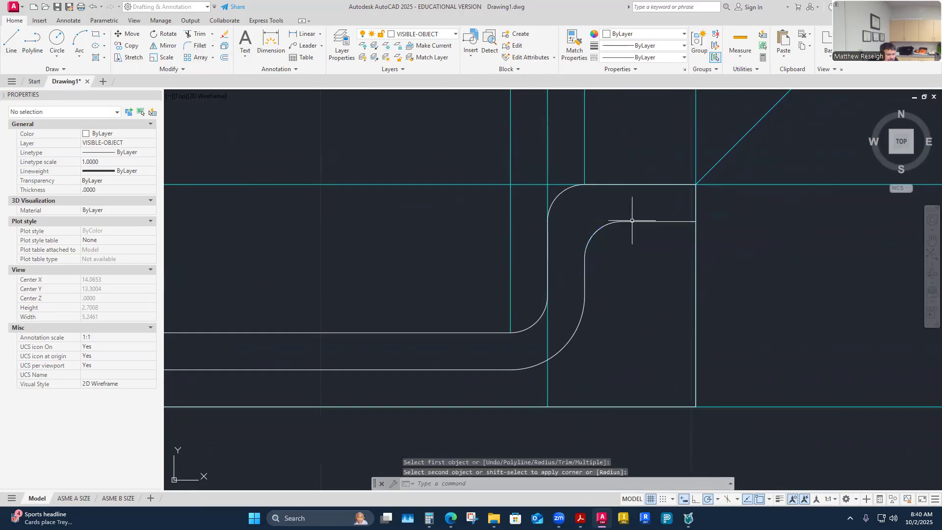
scroll(669, 280, "down", 4)
scroll(669, 278, "up", 3)
scroll(661, 273, "down", 3)
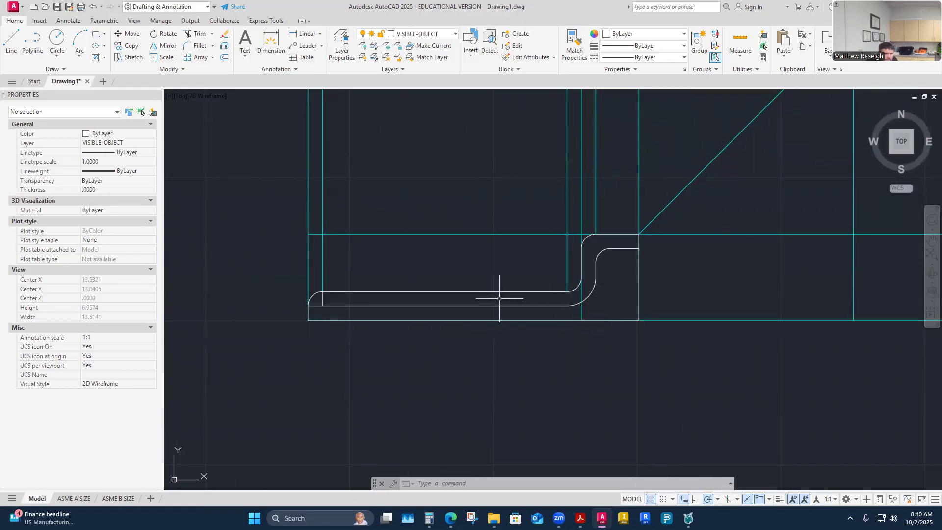
scroll(501, 284, "down", 4)
scroll(540, 192, "up", 2)
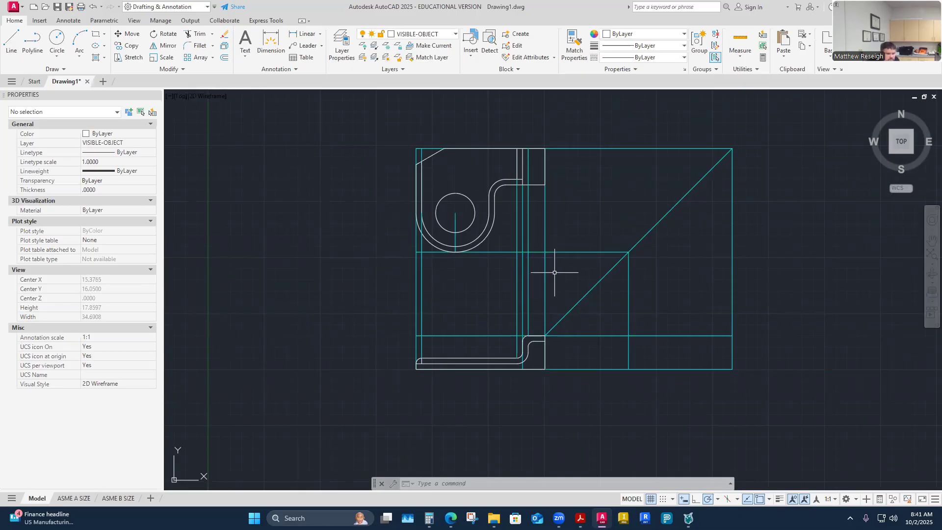
scroll(548, 166, "up", 1)
scroll(511, 167, "up", 2)
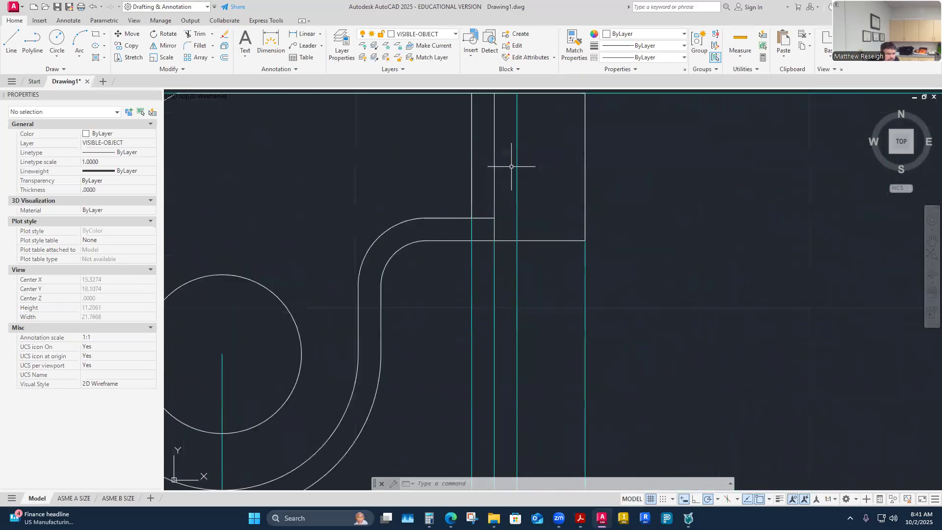
scroll(573, 222, "down", 3)
scroll(558, 221, "up", 3)
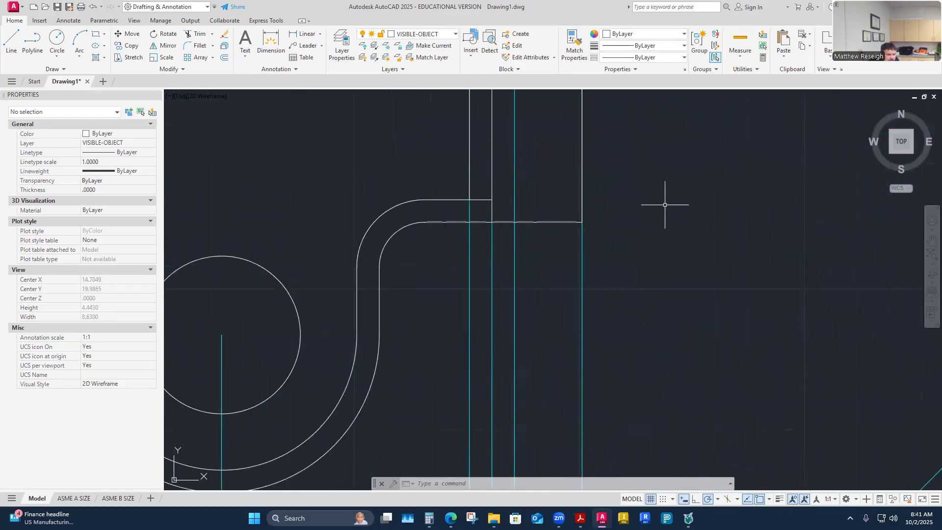
left_click(224, 58)
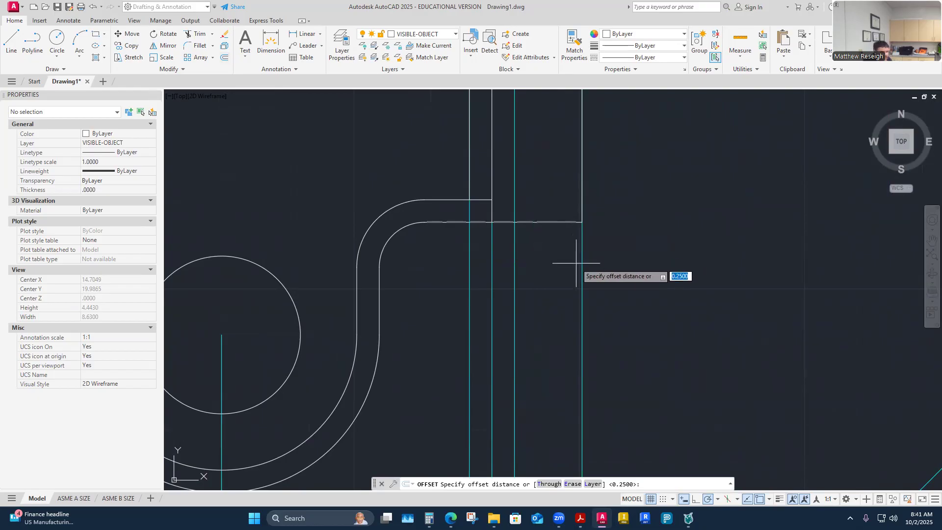
key("Escape")
- Draw a horizontal line extending the inner offset edge of the upper view's arm to the arm's outer vertical edge
scroll(614, 238, "down", 4)
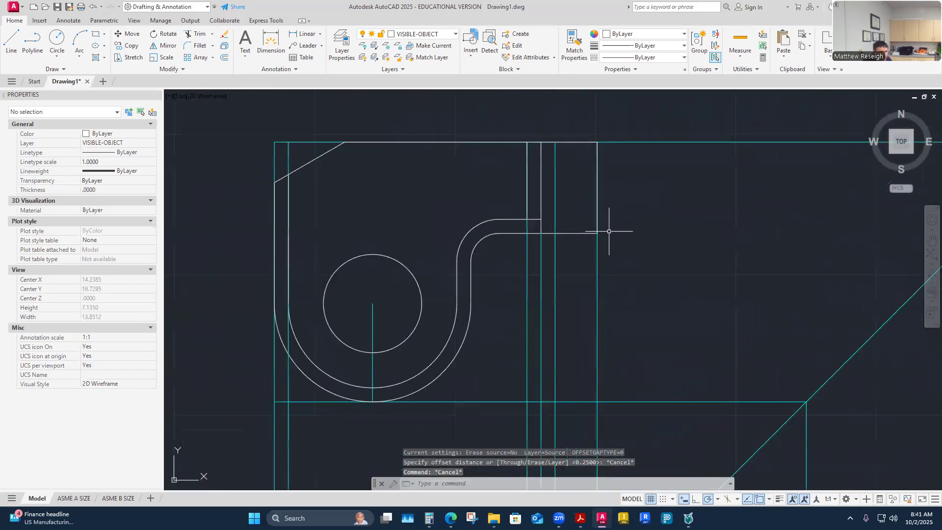
left_click(10, 39)
left_click(541, 220)
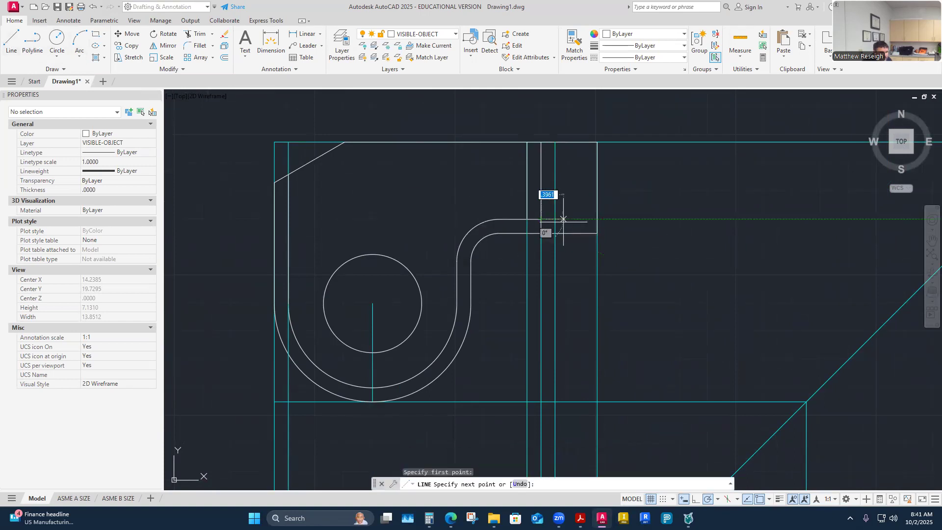
left_click(597, 220)
key("Escape")
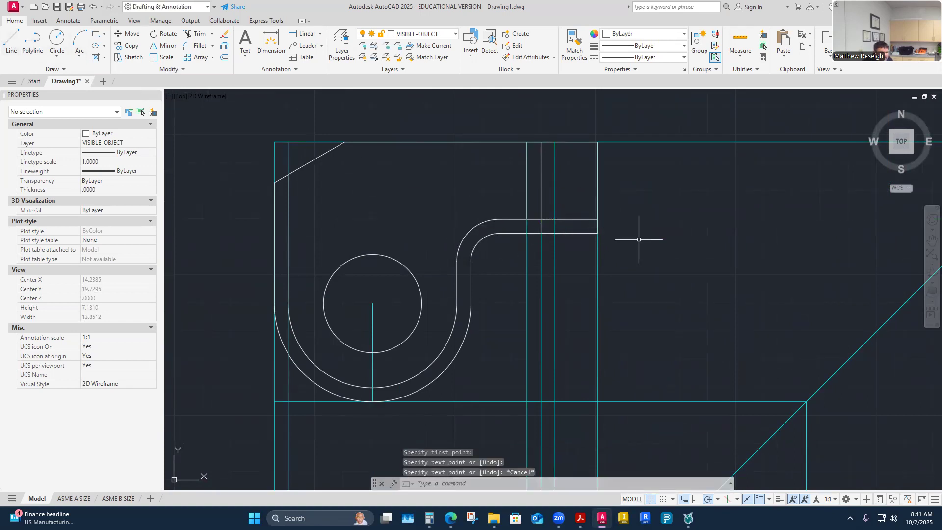
- Draw a vertical line over the unoutlined construction line, from the upper view's top edge down to the new horizontal line
right_click(388, 201)
left_click(411, 207)
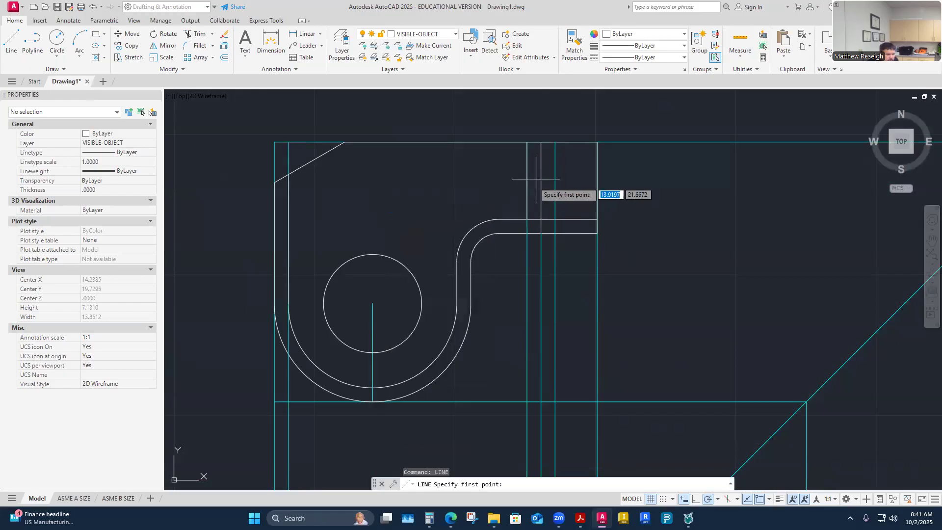
left_click(555, 143)
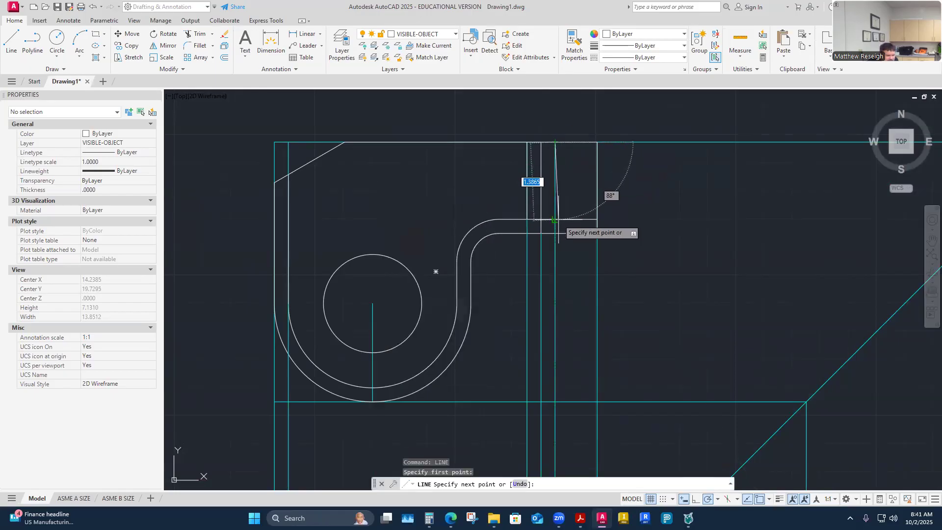
left_click(555, 220)
right_click(557, 219)
left_click(579, 228)
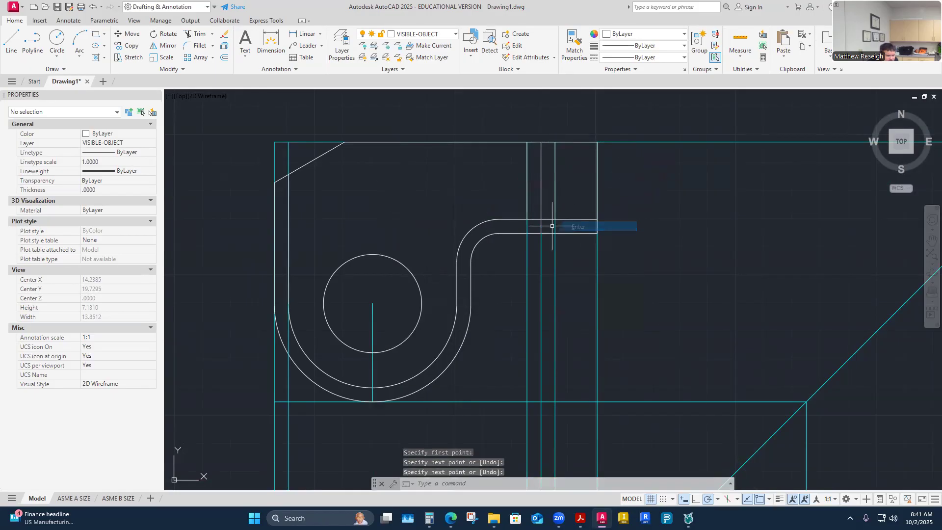
- Turn off the CONSTRUCTION layer and view both bracket views without construction lines
left_click(455, 34)
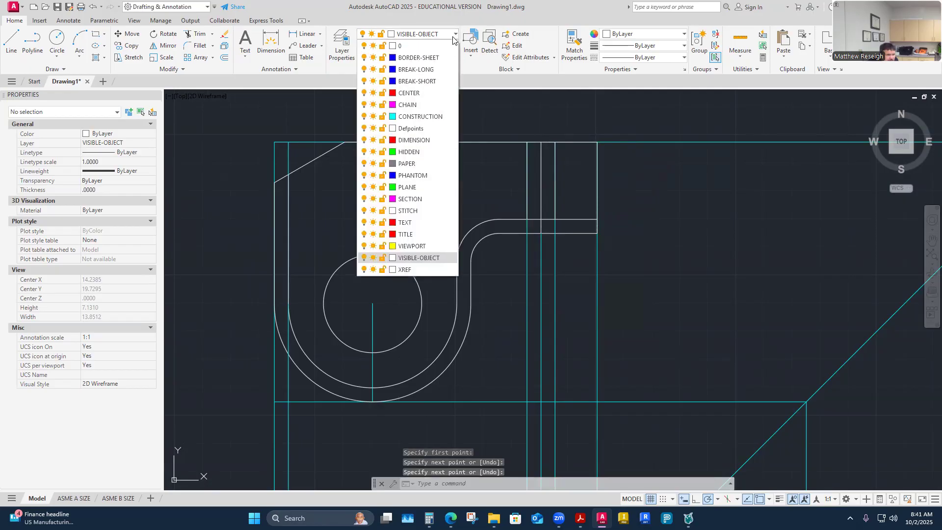
left_click(364, 117)
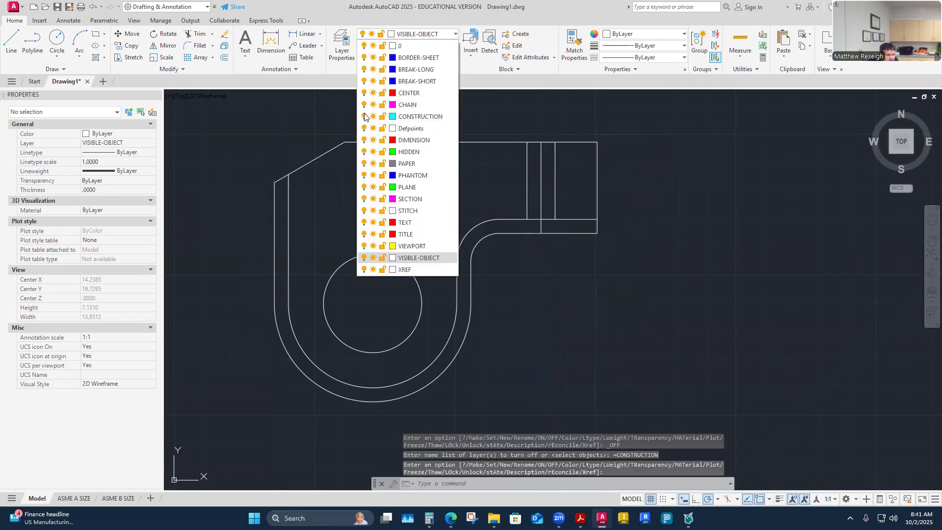
left_click(643, 293)
scroll(627, 275, "down", 8)
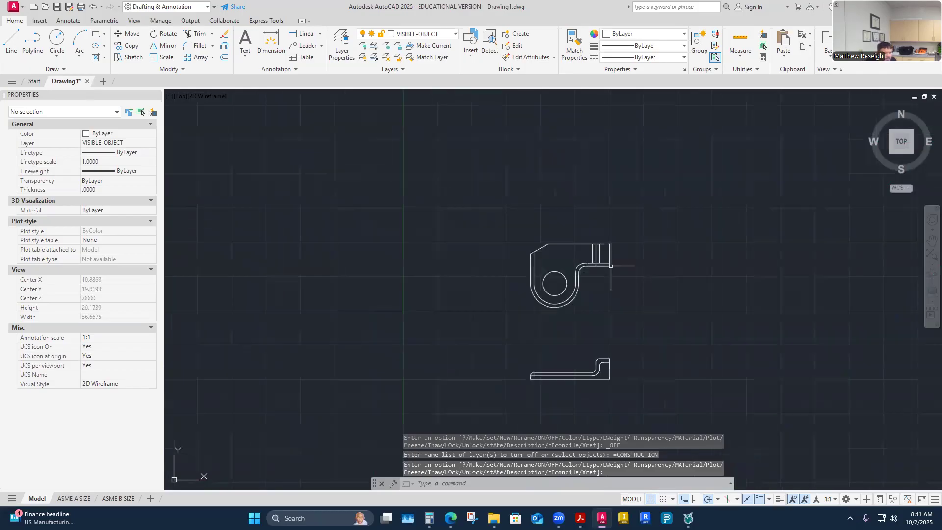
scroll(624, 351, "up", 2)
mouse_move(625, 271)
middle_mouse_down()
mouse_move(579, 315)
mouse_move(567, 311)
middle_mouse_up()
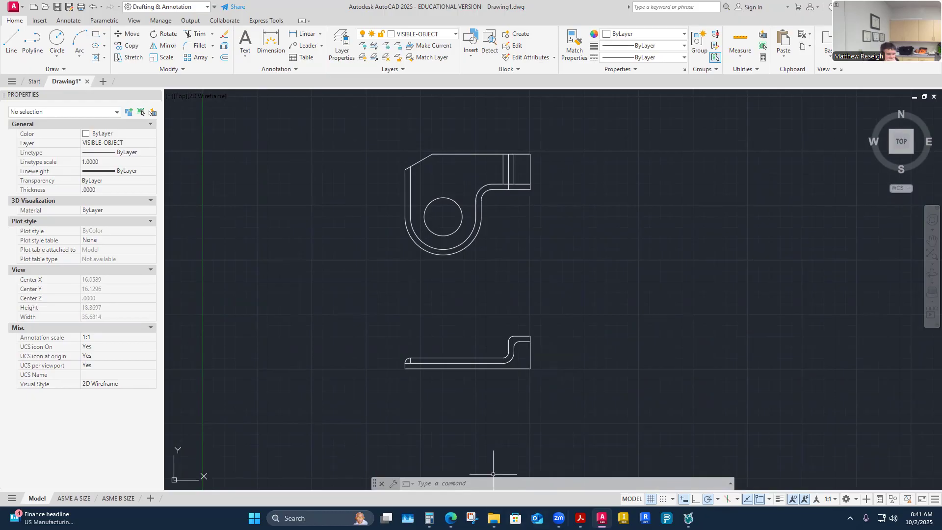
- Switch to Acrobat to review the isometric and orthographic bracket drawings, and return to AutoCAD
left_click(582, 515)
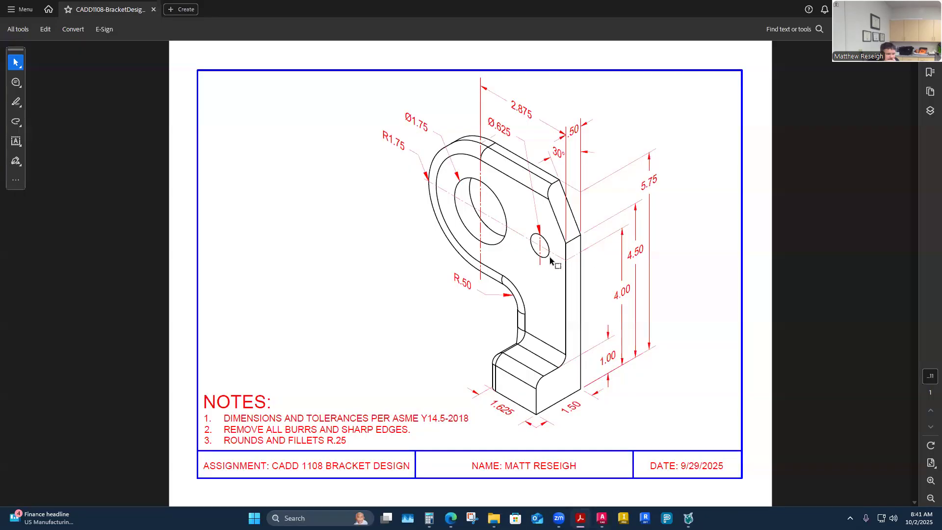
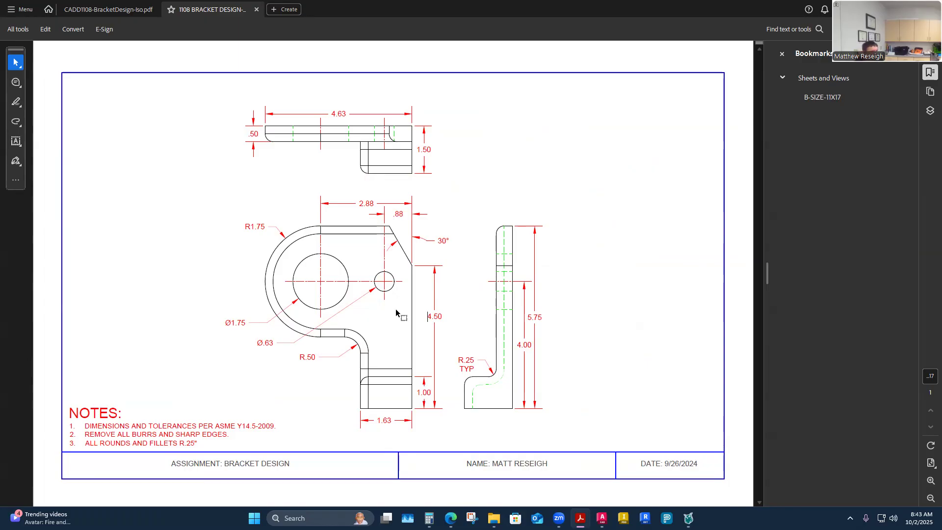
mouse_move(493, 518)
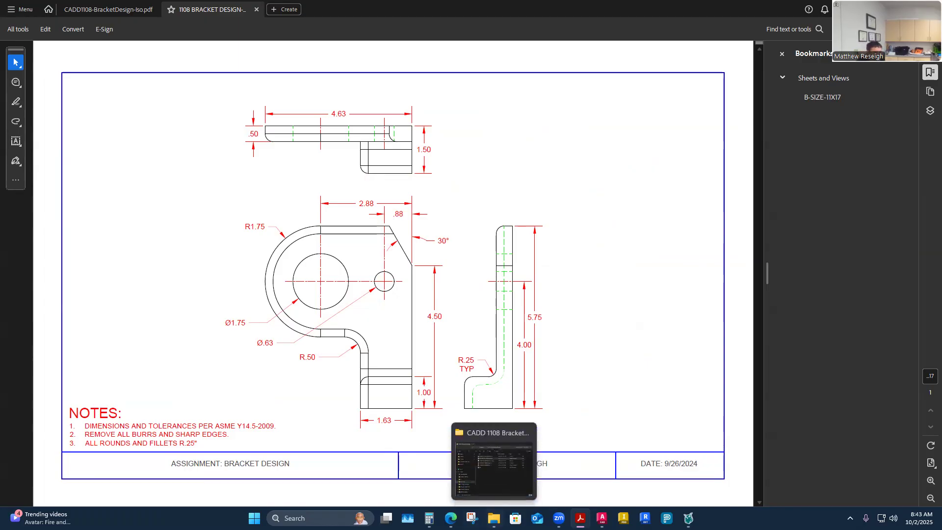
left_click(602, 519)
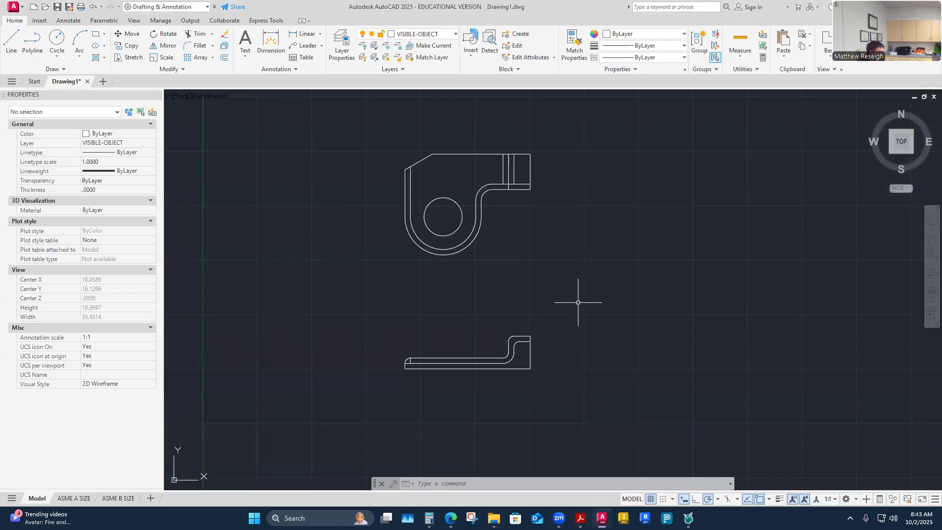
- Turn the CONSTRUCTION layer back on
left_click(422, 34)
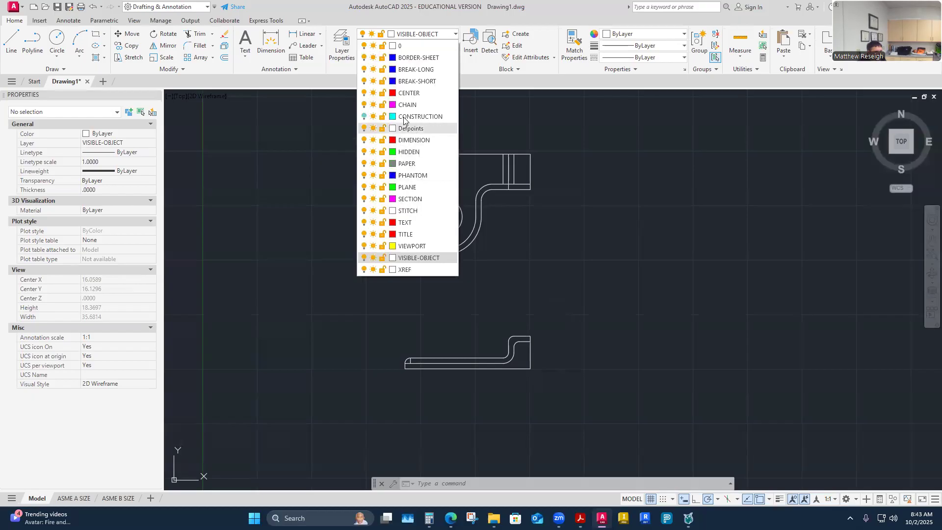
left_click(363, 116)
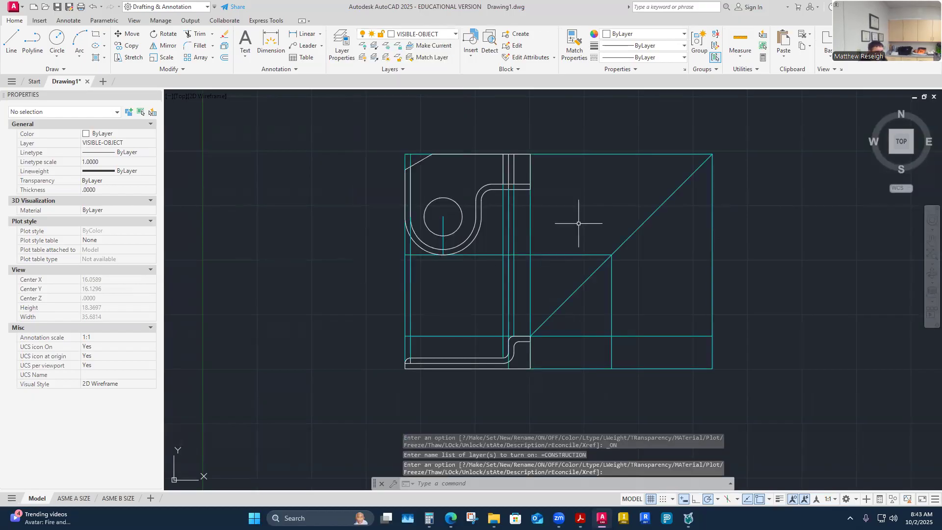
key("Escape")
key("Escape")
scroll(450, 220, "up", 2)
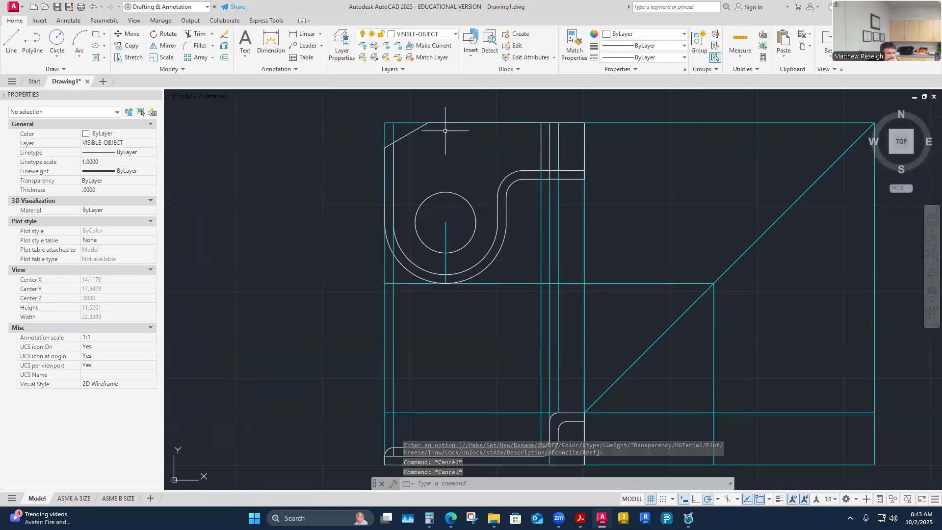
- Draw a .88 vertical line down from the upper view's top edge, aligned with the large hole's centre
type("l")
key("Return")
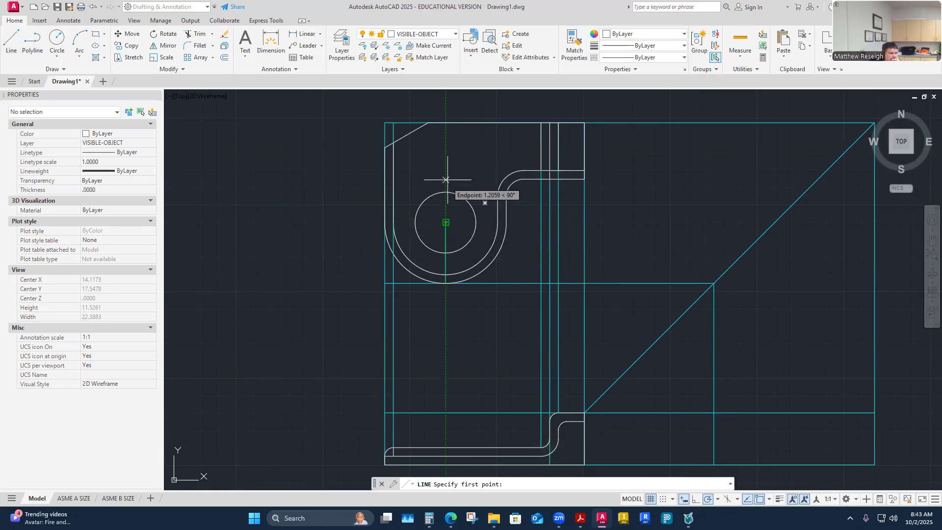
left_click(445, 124)
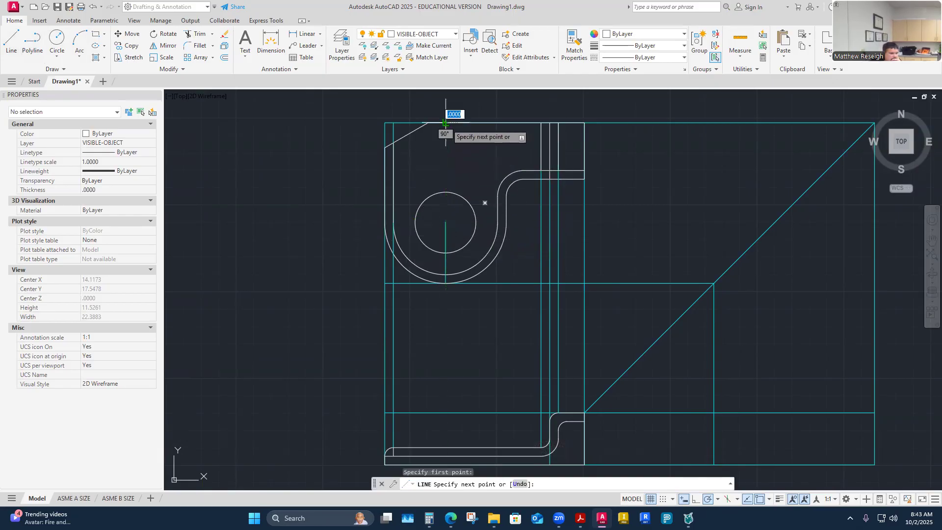
type(".")
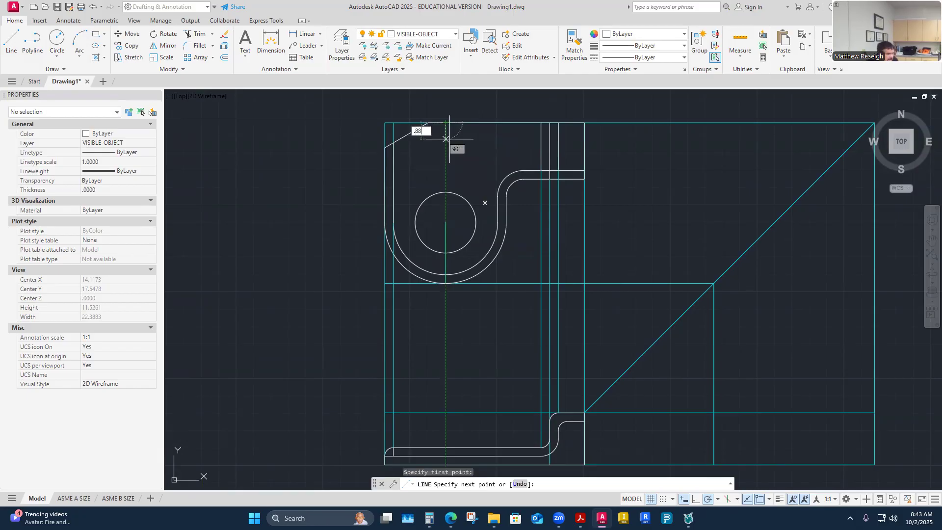
type("88")
key("Return")
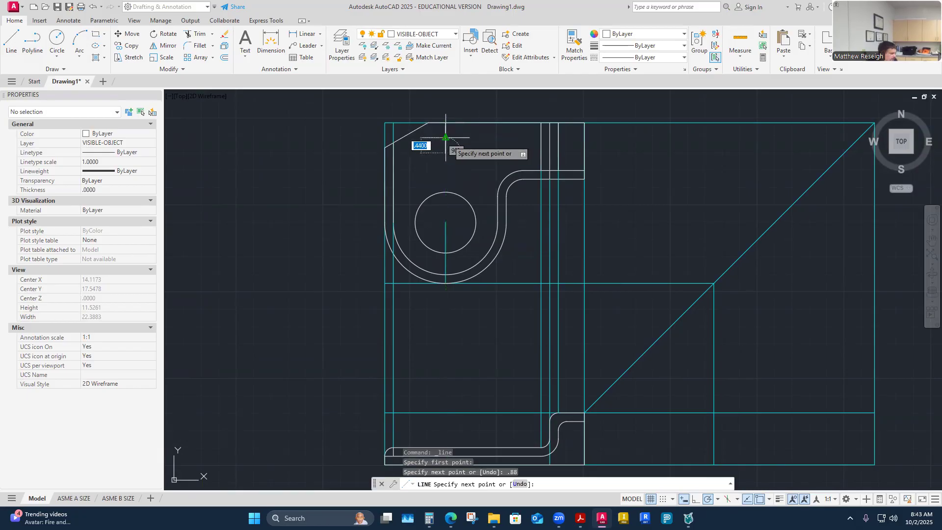
key("Escape")
key("Escape")
- Match the new .88 line's properties to those of a construction line
scroll(446, 137, "up", 4)
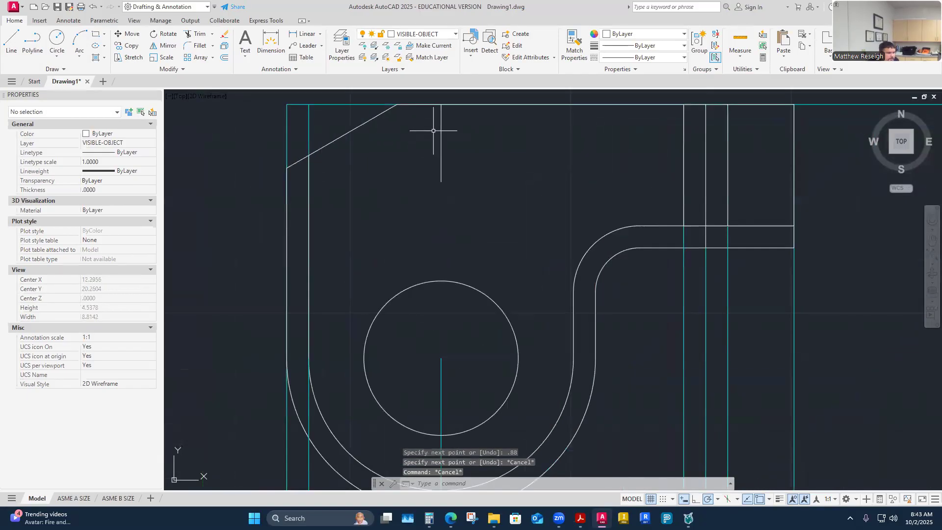
left_click(575, 54)
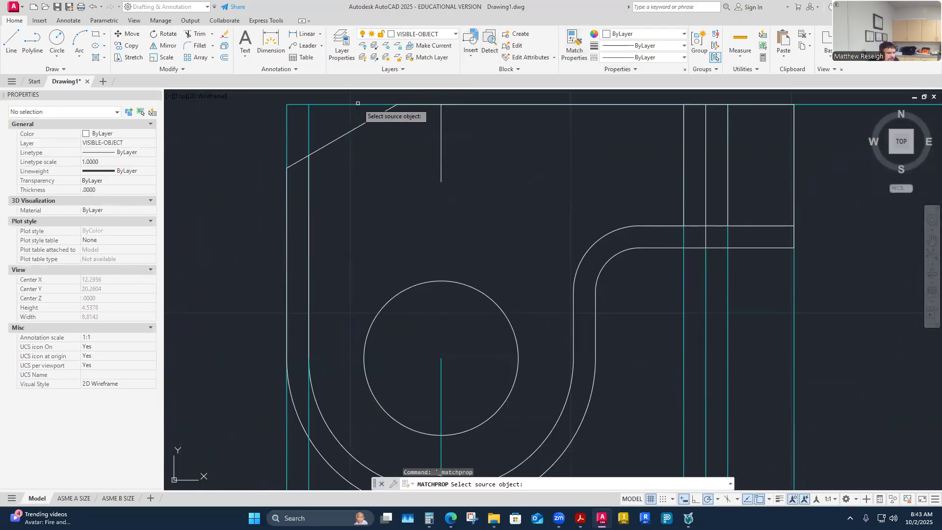
left_click(368, 105)
right_click(477, 167)
left_click(506, 174)
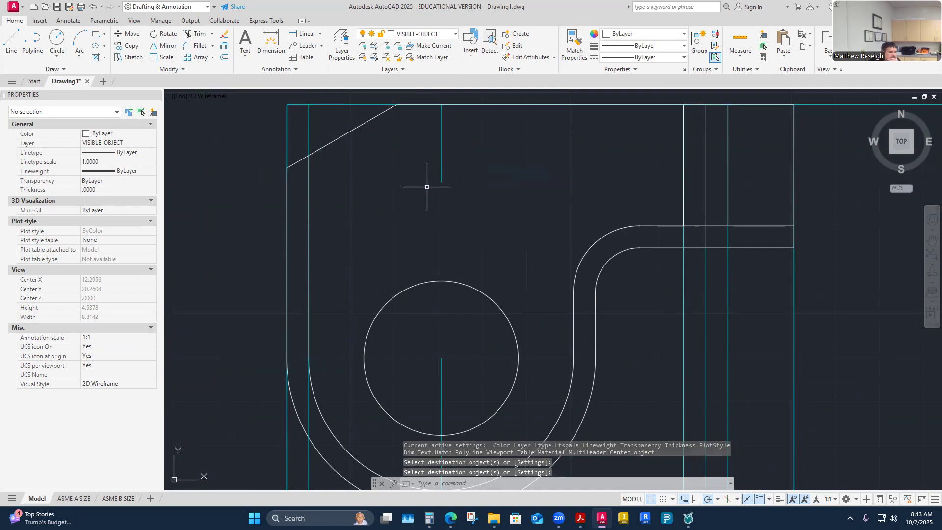
- Check the small hole's diameter in the orthographic and isometric PDFs in Acrobat, and return to AutoCAD
mouse_move(580, 519)
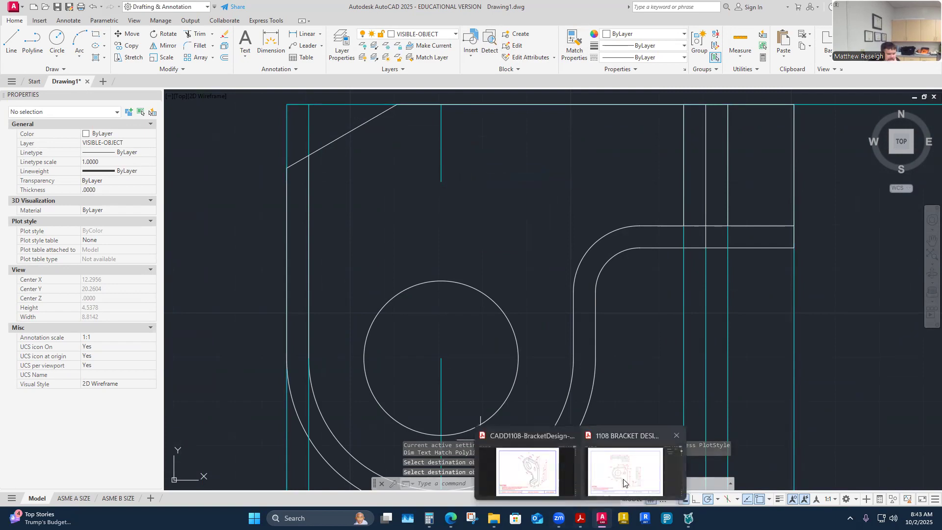
left_click(655, 459)
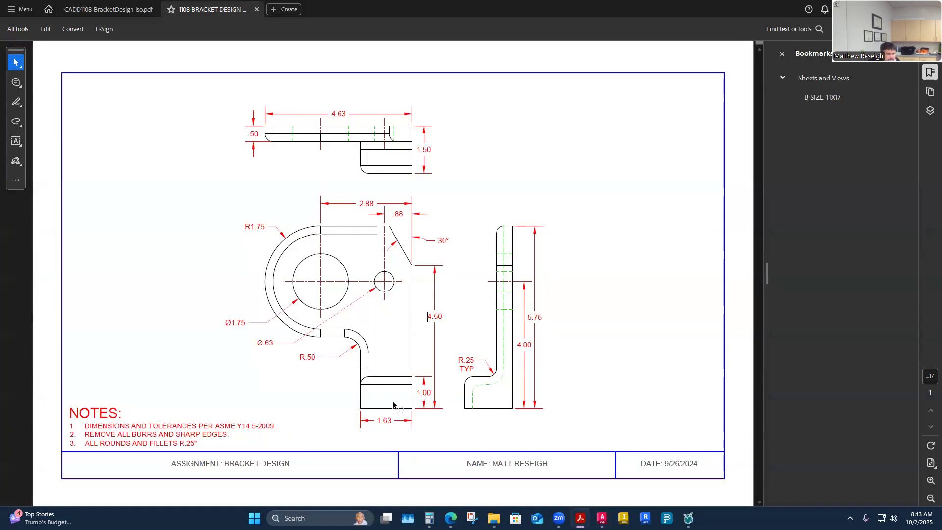
left_click(602, 518)
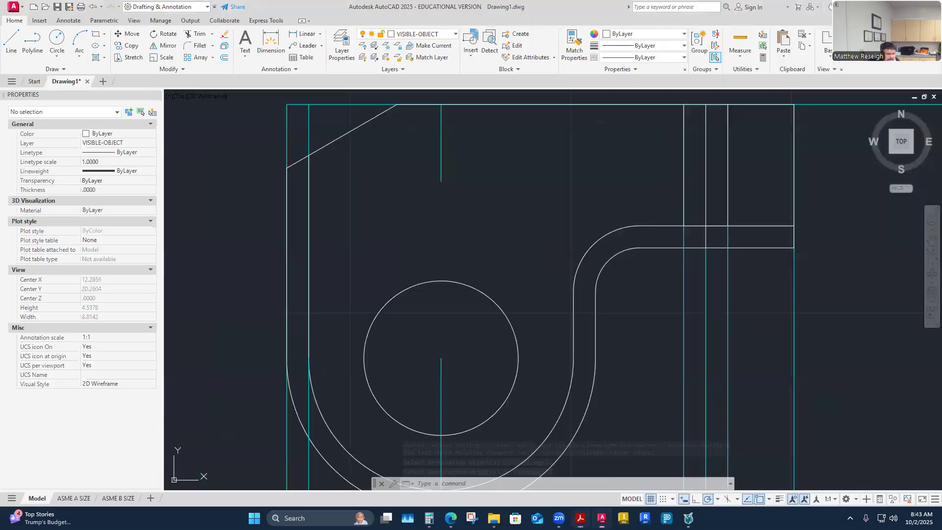
key("alt+Tab")
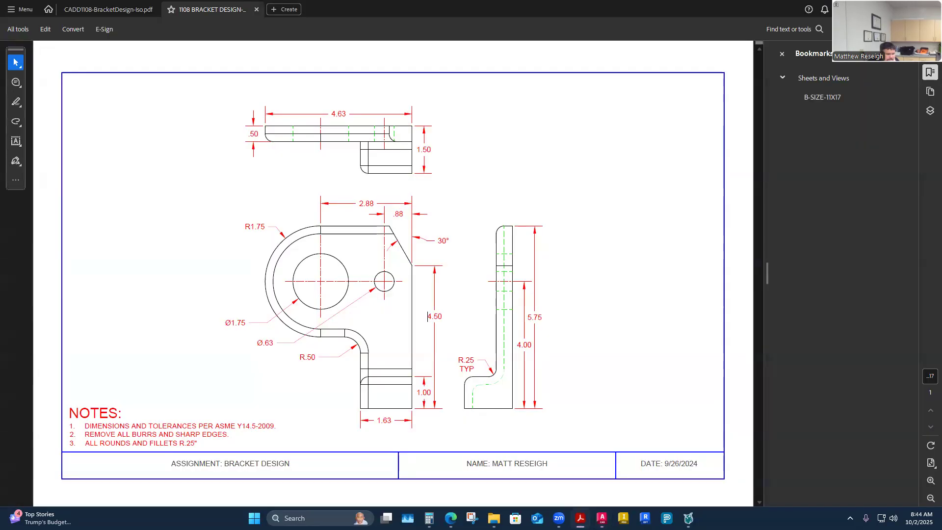
left_click(112, 11)
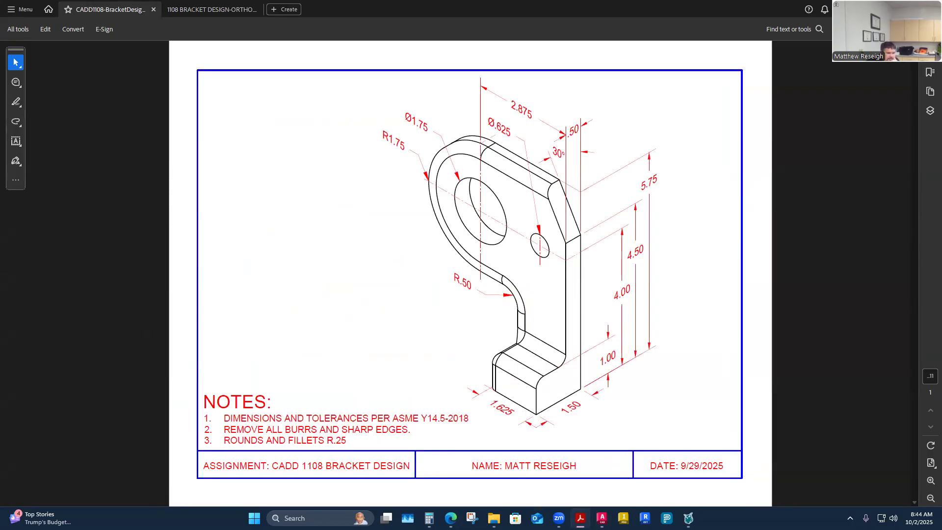
key("alt+Tab")
- Draw the small hole as a circle of radius .3125 centred on the lower end of the .88 construction line, and check its diameter
scroll(417, 250, "down", 2)
scroll(419, 180, "up", 2)
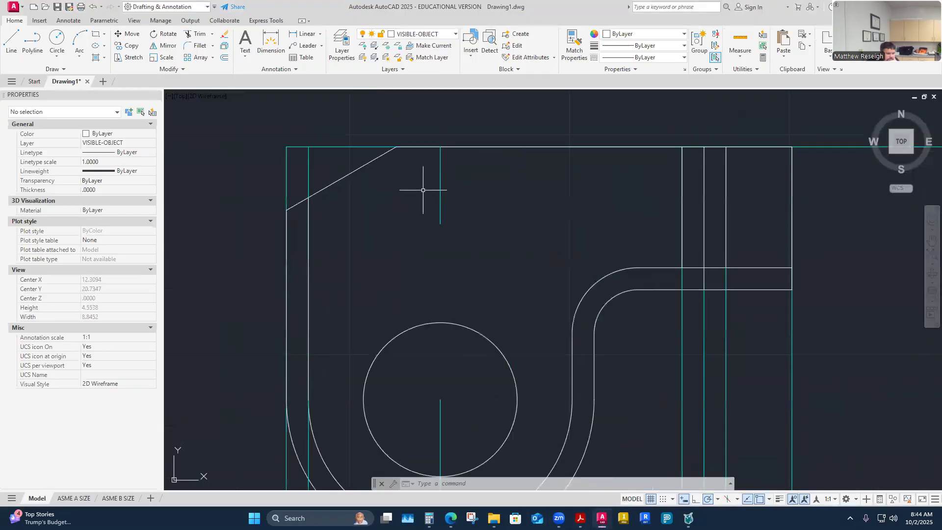
left_click(57, 40)
left_click(436, 220)
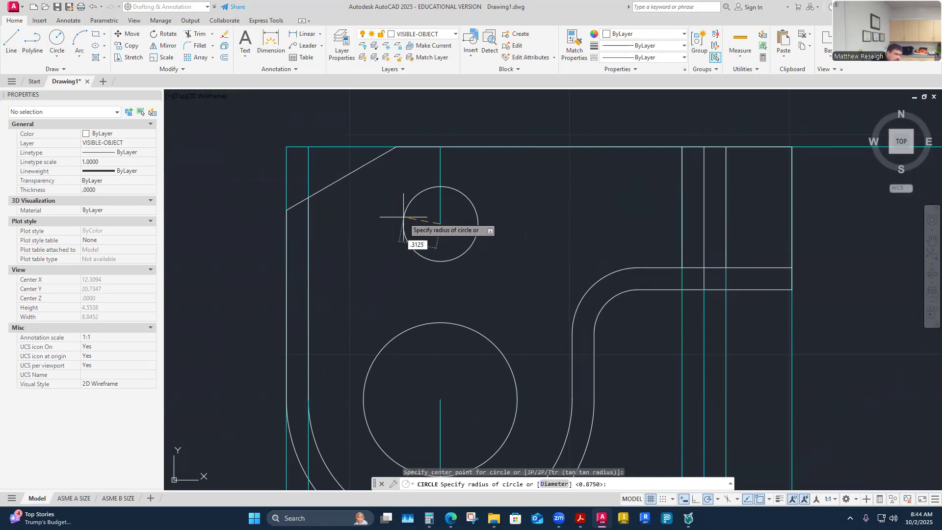
key("Return")
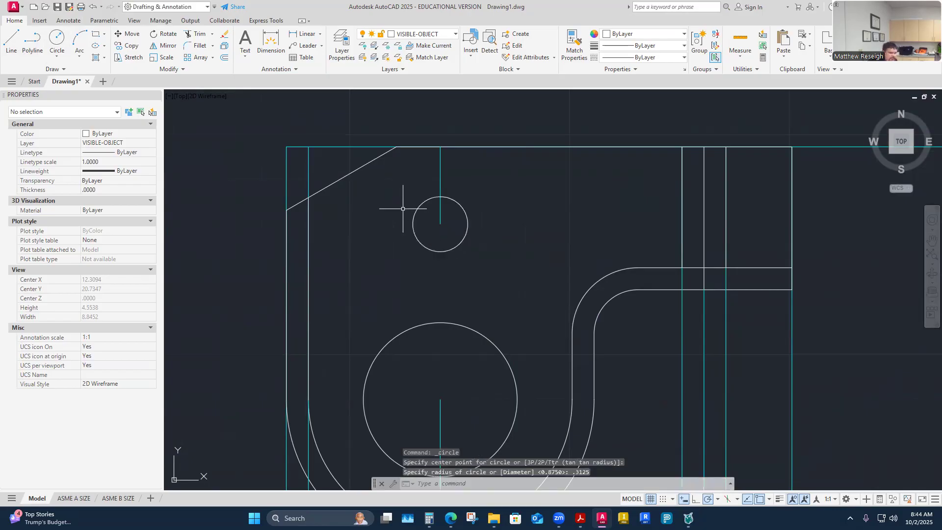
key("Escape")
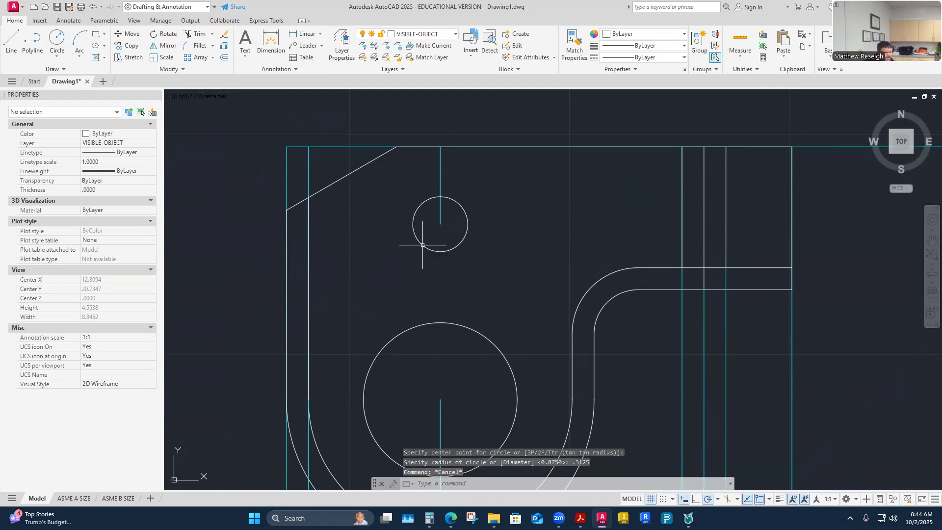
left_click(423, 245)
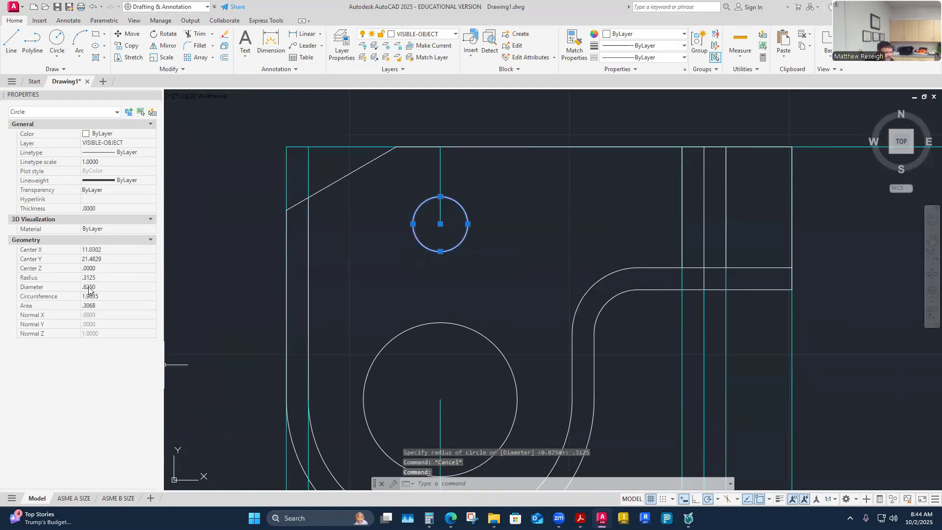
key("Escape")
- On the CONSTRUCTION layer, project the upper edge of the front view's thin plate horizontally to the outermost vertical construction line
scroll(382, 285, "down", 4)
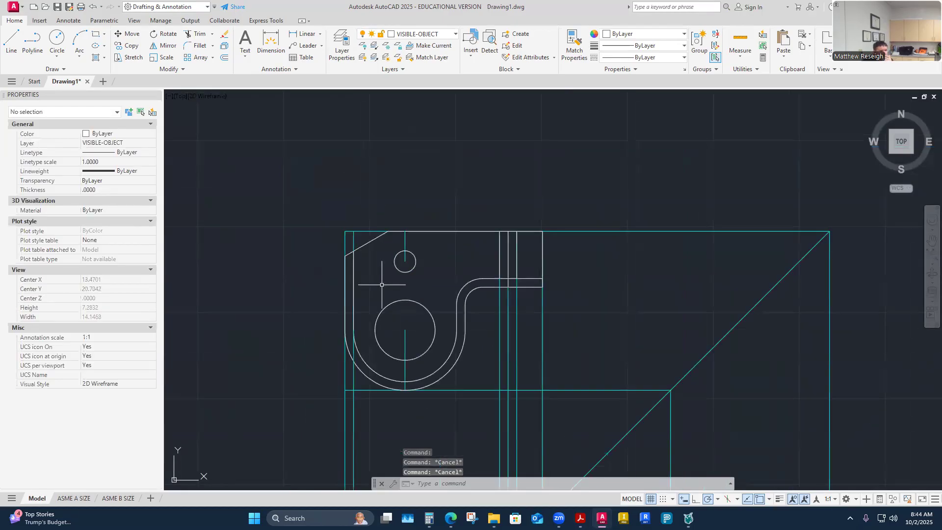
scroll(388, 282, "up", 2)
scroll(393, 280, "down", 8)
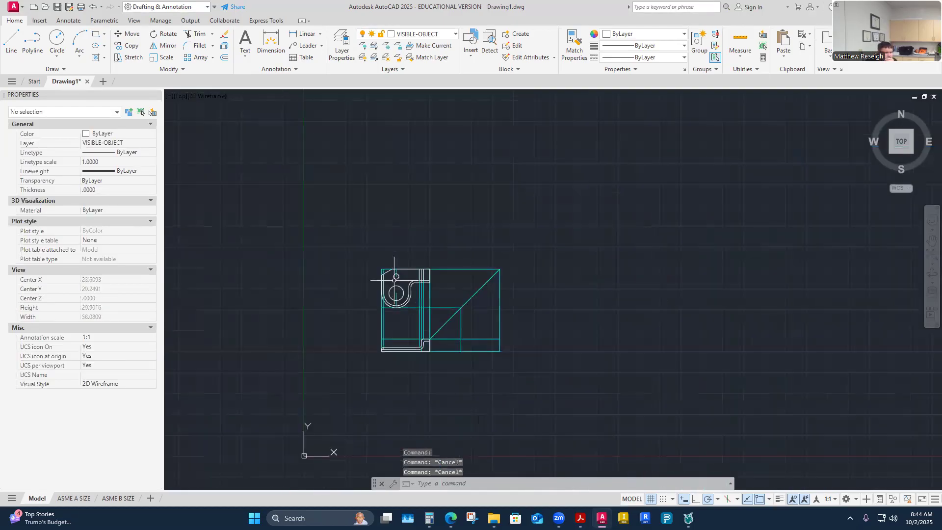
scroll(416, 343, "up", 4)
scroll(417, 344, "down", 2)
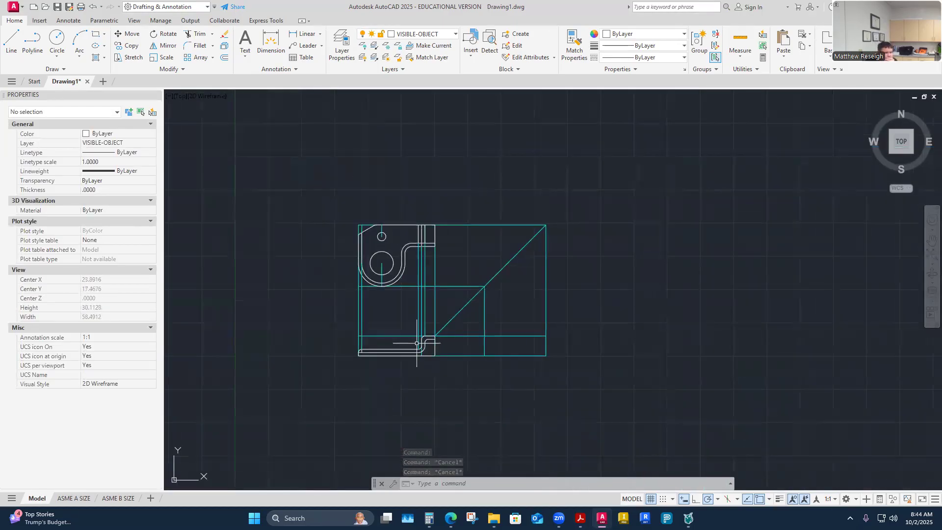
scroll(417, 343, "up", 2)
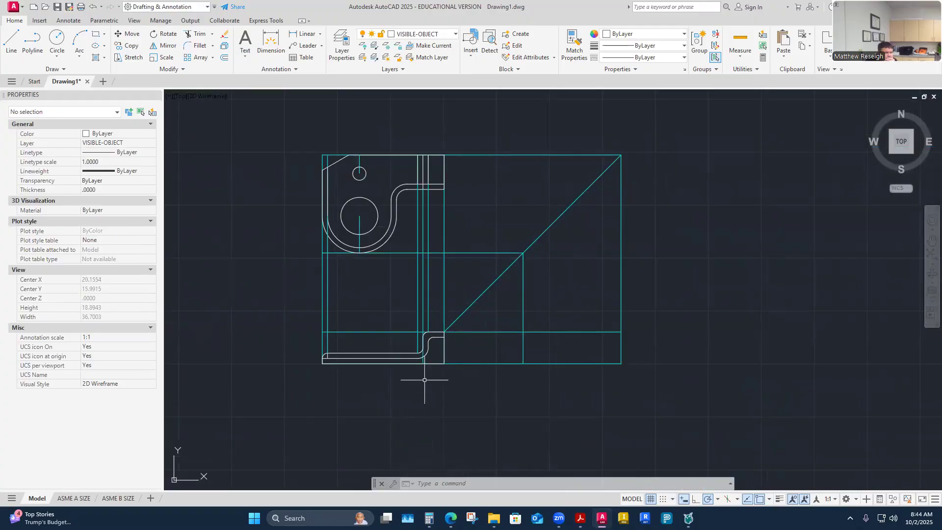
left_click(452, 34)
left_click(415, 117)
type("l")
key("Return")
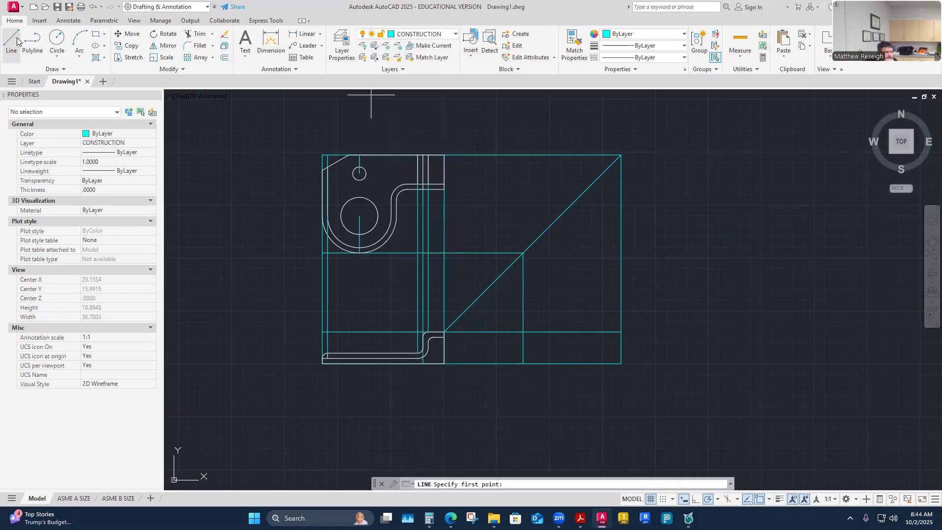
scroll(484, 337, "up", 2)
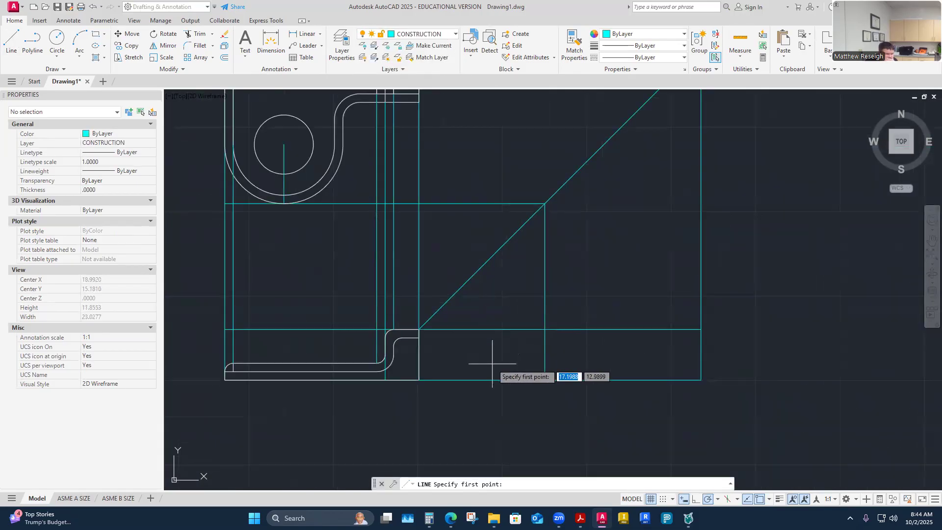
left_click(376, 363)
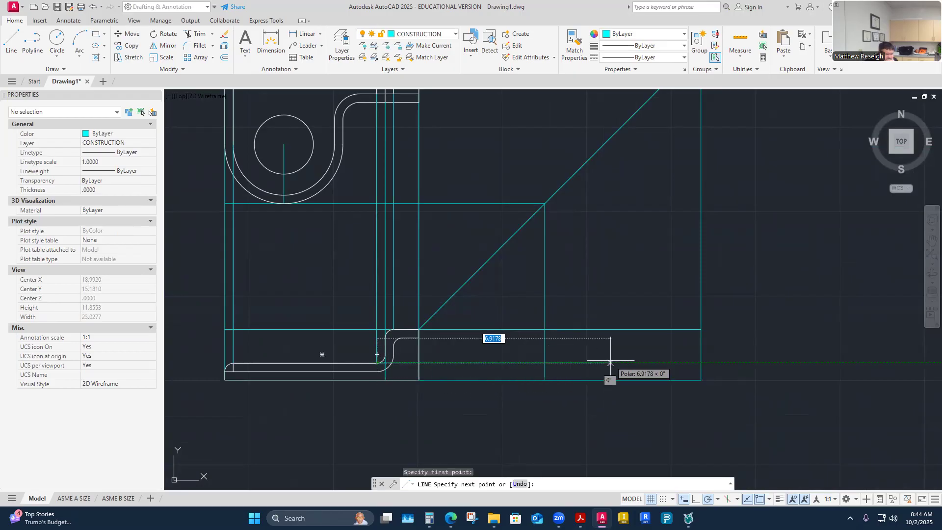
left_click(699, 364)
right_click(700, 367)
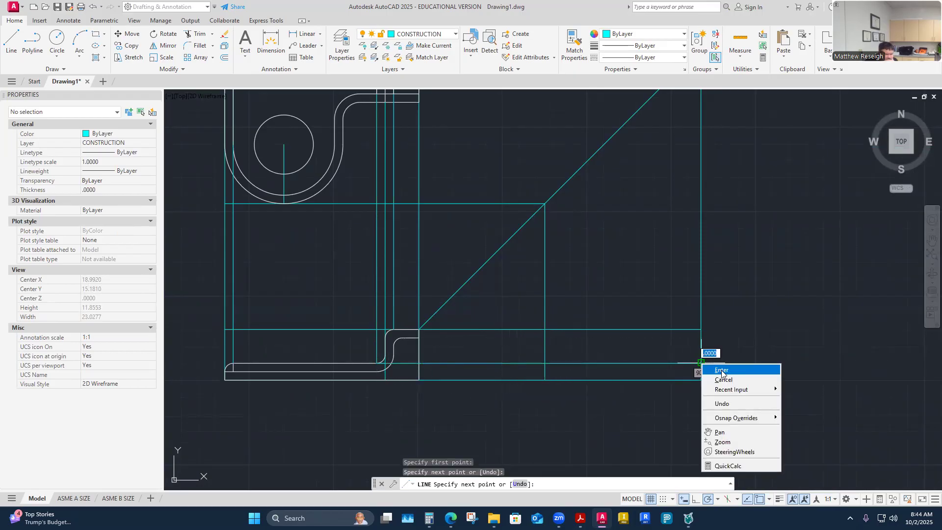
left_click(715, 371)
- Project the upper view's lower-right corner horizontally to the 45° line and then straight down to the side view's base line
scroll(626, 393, "down", 2)
scroll(557, 300, "up", 2)
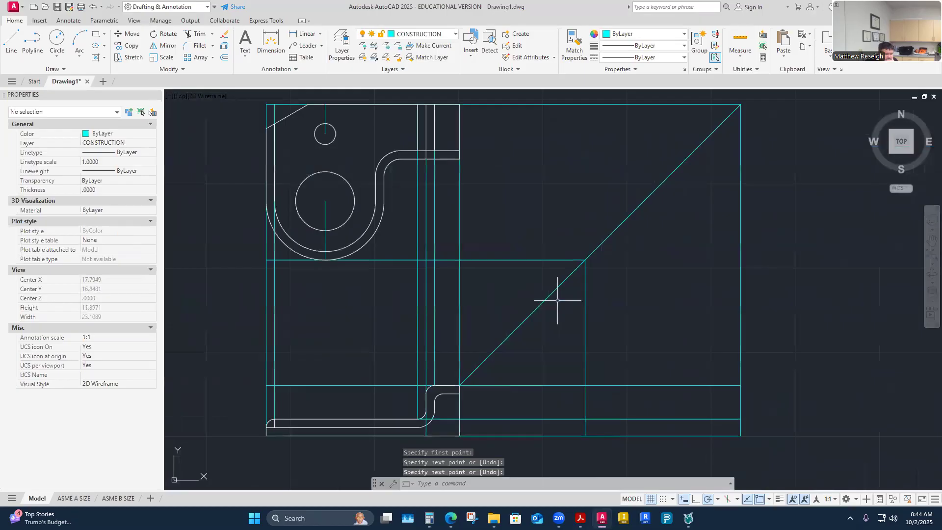
right_click(524, 223)
left_click(537, 229)
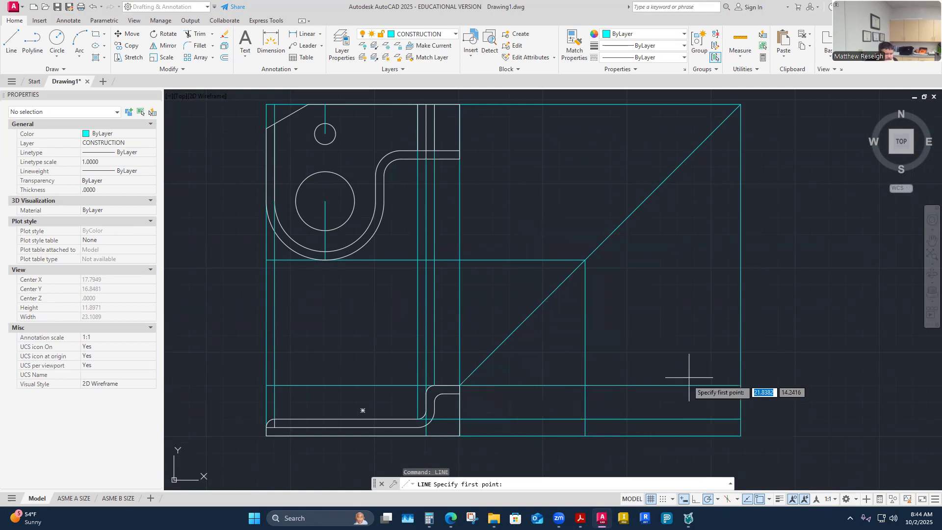
scroll(690, 374, "down", 3)
scroll(690, 375, "up", 3)
scroll(690, 374, "down", 3)
scroll(586, 229, "up", 2)
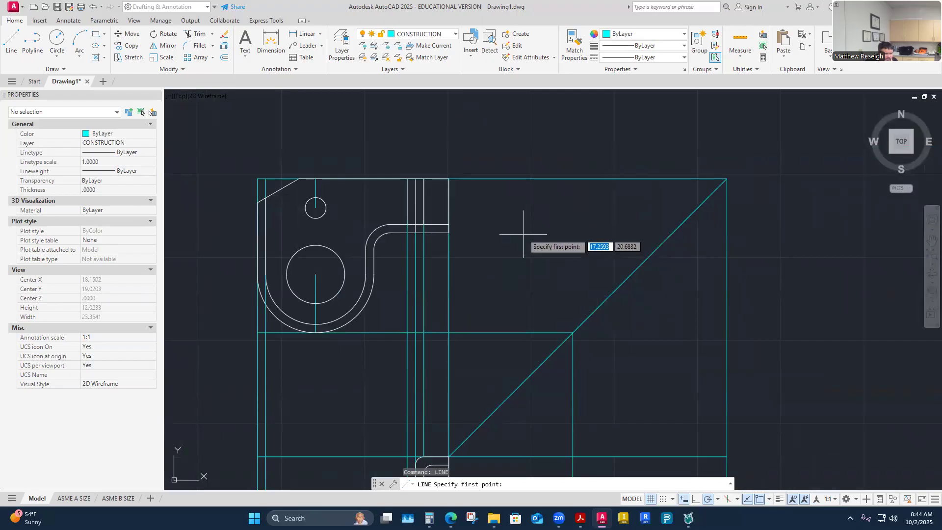
left_click(449, 232)
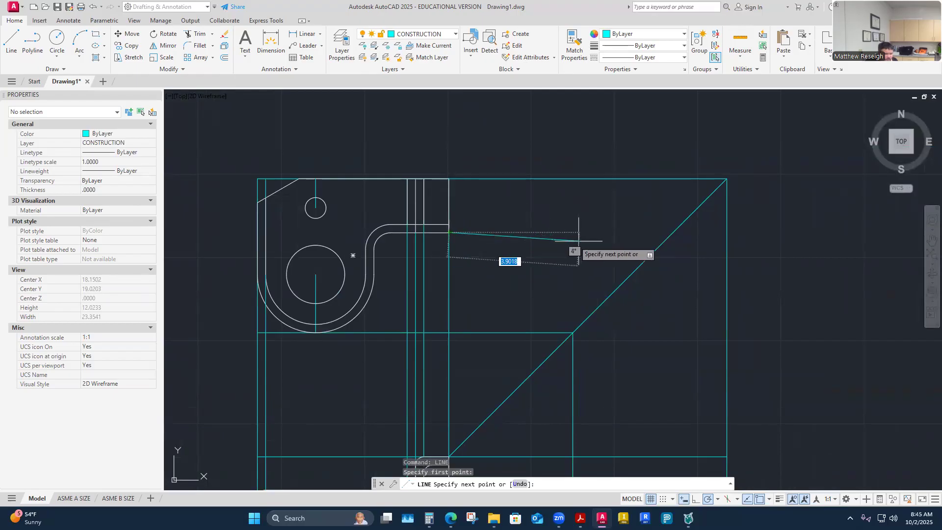
left_click(675, 233)
scroll(676, 272, "down", 4)
scroll(681, 348, "up", 4)
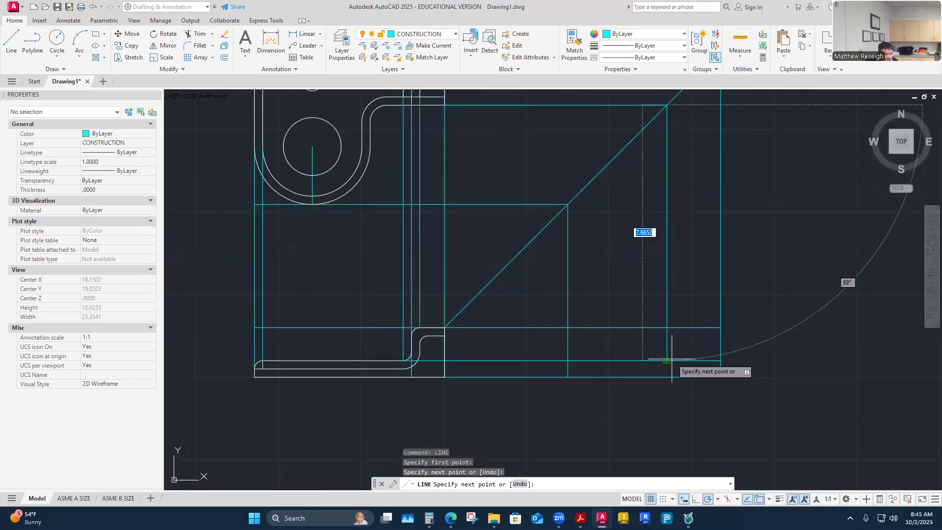
left_click(667, 378)
right_click(671, 384)
left_click(691, 387)
- Measure the horizontal distance between the outermost vertical and the new vertical projection line along the side view's top line
left_click(740, 56)
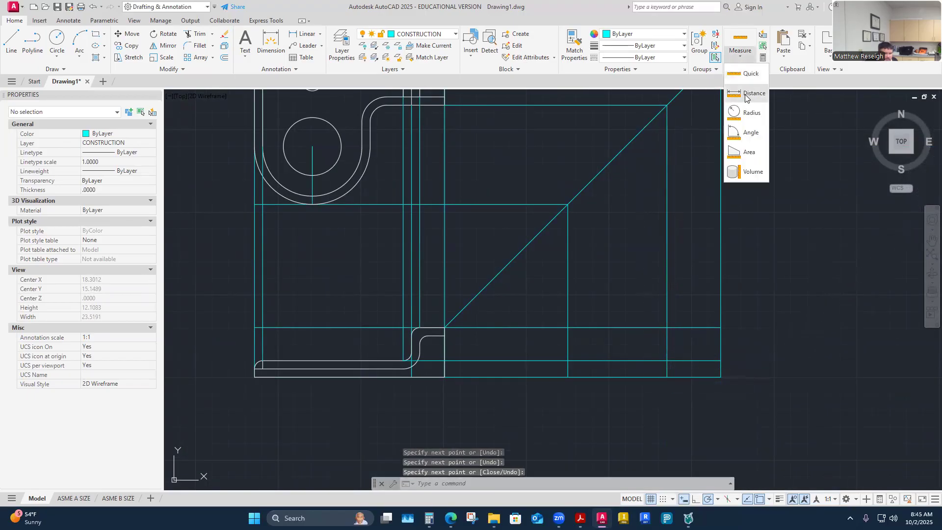
left_click(747, 97)
left_click(722, 328)
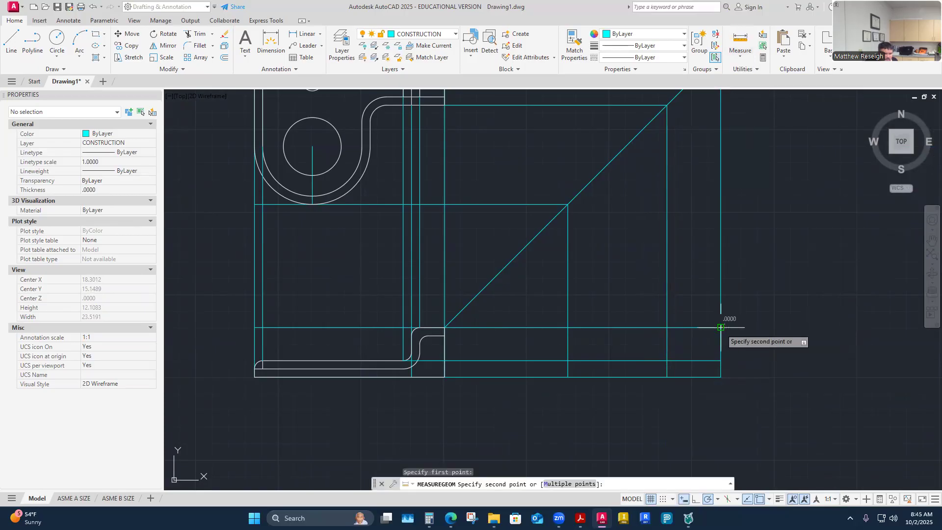
left_click(667, 327)
key("Escape")
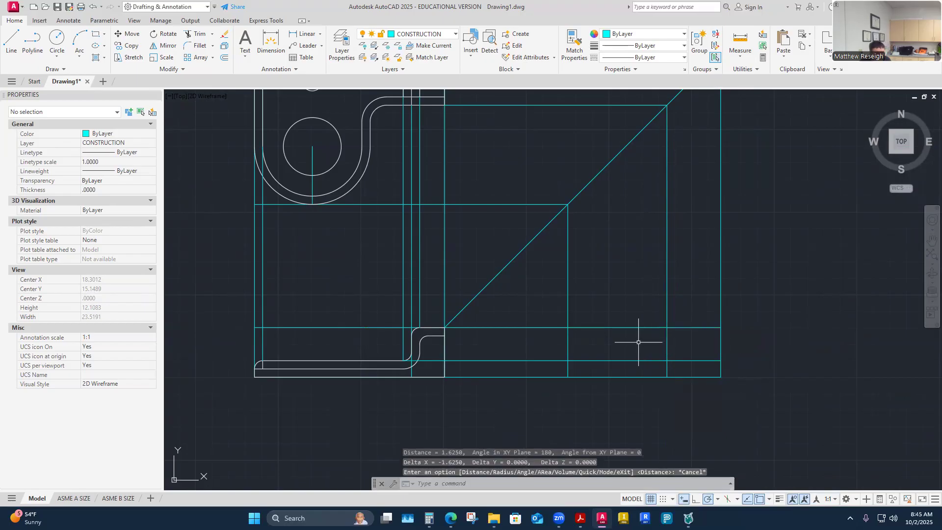
- Try to trace the side view's stepped outline over the intersections of the construction lines
scroll(615, 353, "down", 2)
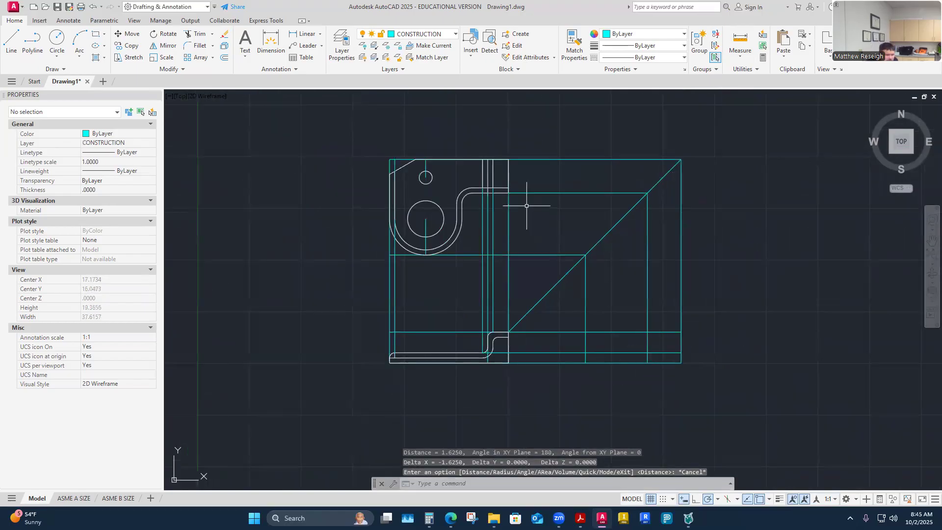
scroll(668, 358, "up", 2)
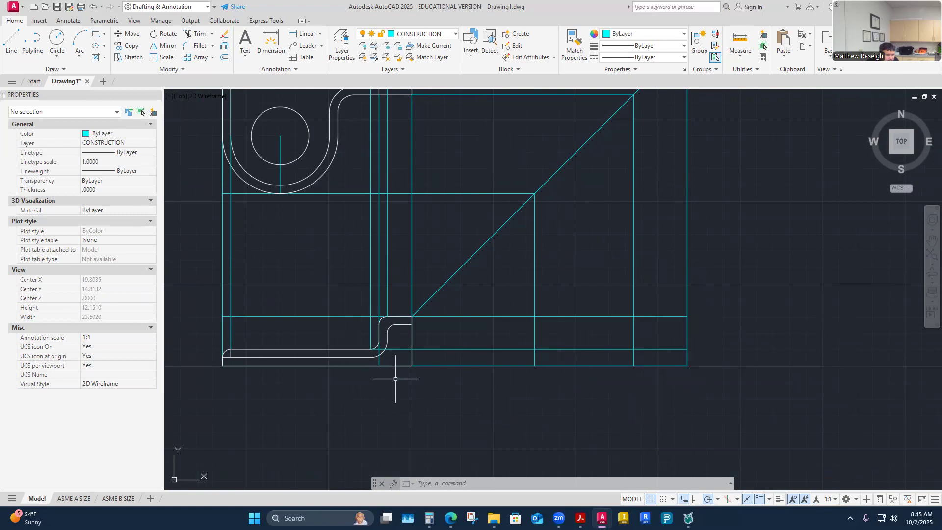
scroll(559, 391, "down", 2)
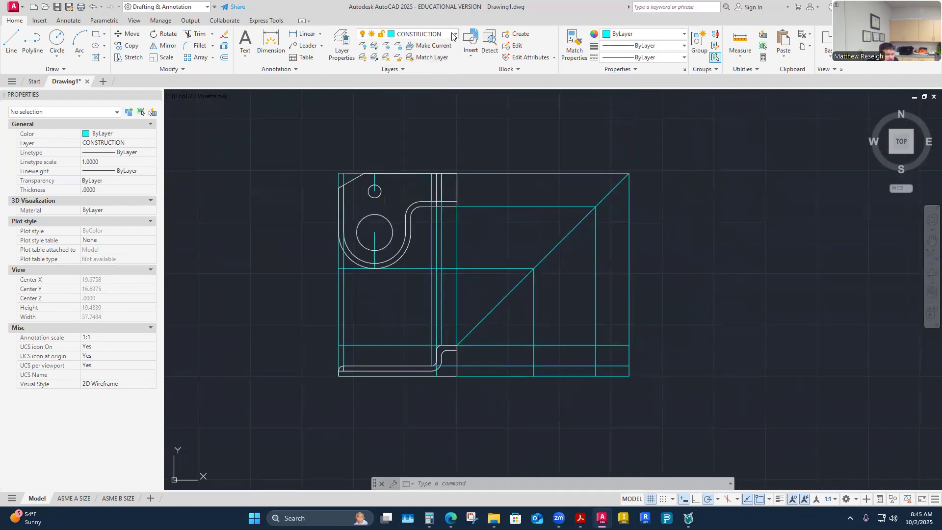
left_click(432, 34)
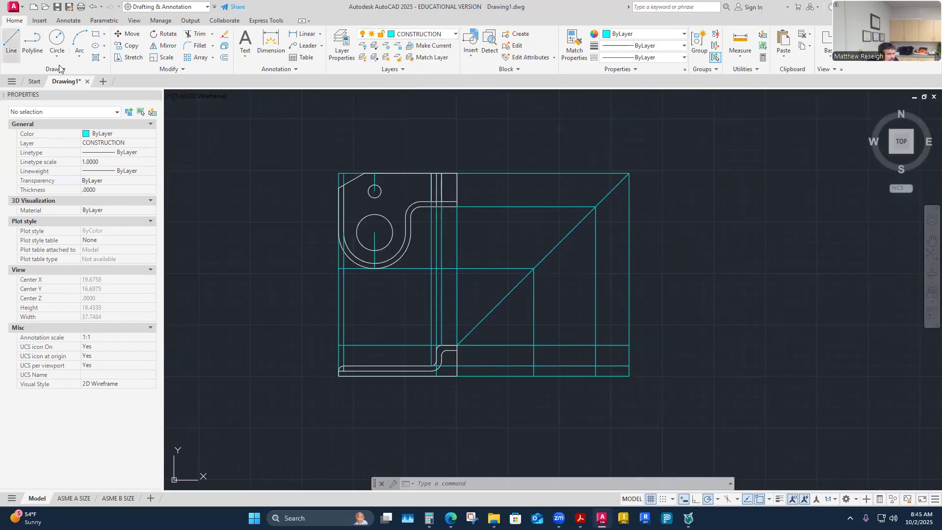
scroll(622, 391, "up", 2)
left_click(11, 40)
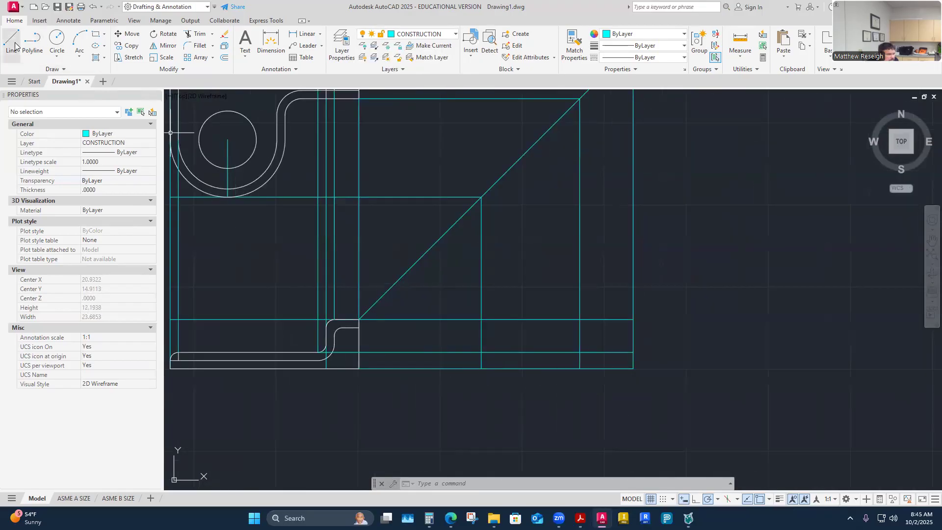
left_click(482, 352)
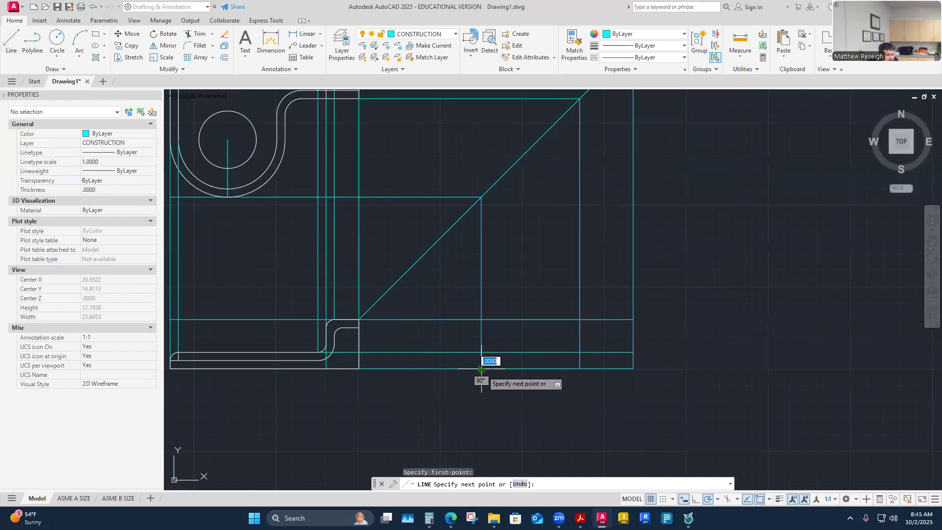
left_click(580, 352)
left_click(580, 319)
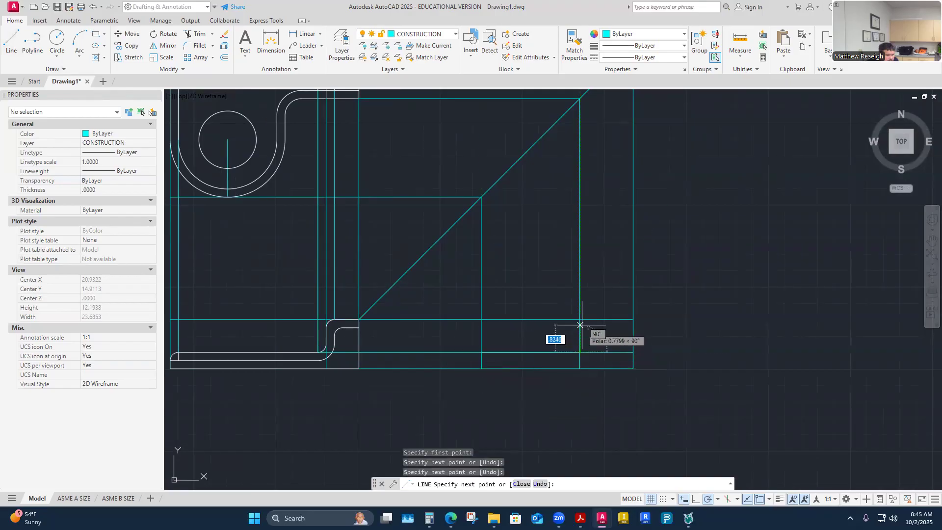
left_click(633, 319)
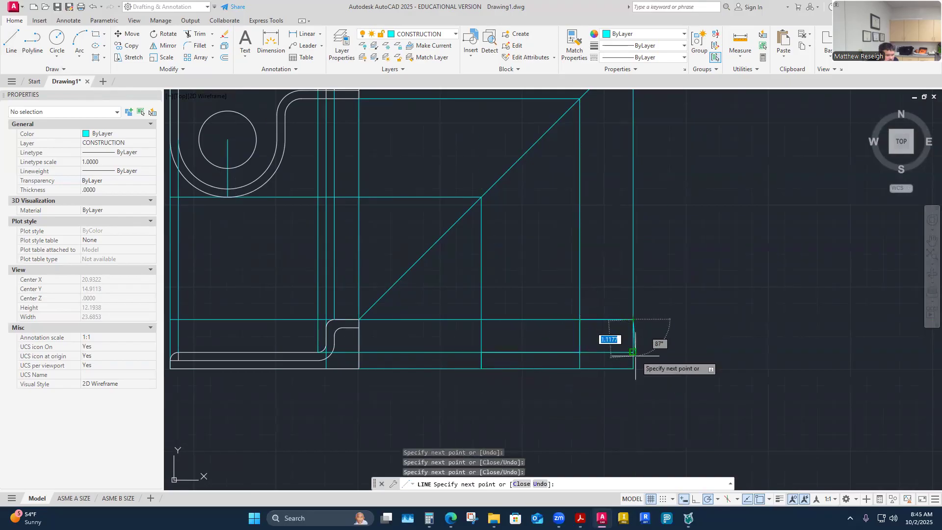
left_click(633, 369)
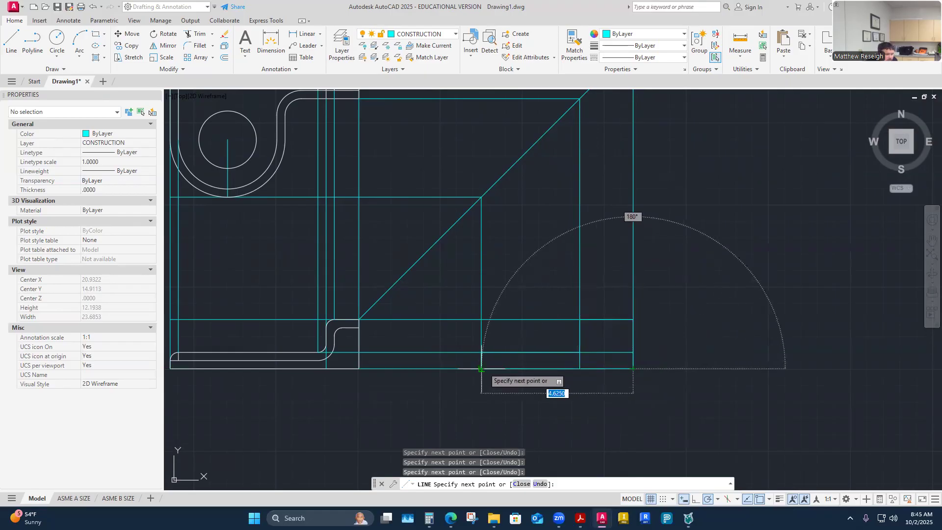
key("Escape")
key("Escape")
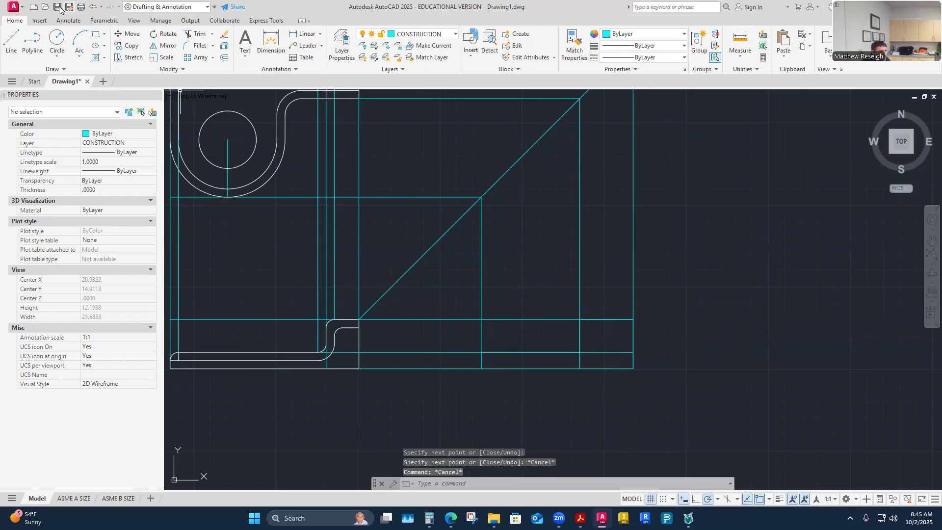
- Undo the side-view outline traced on the CONSTRUCTION layer, keeping the projection lines by redoing the one undo too many
left_click(94, 7)
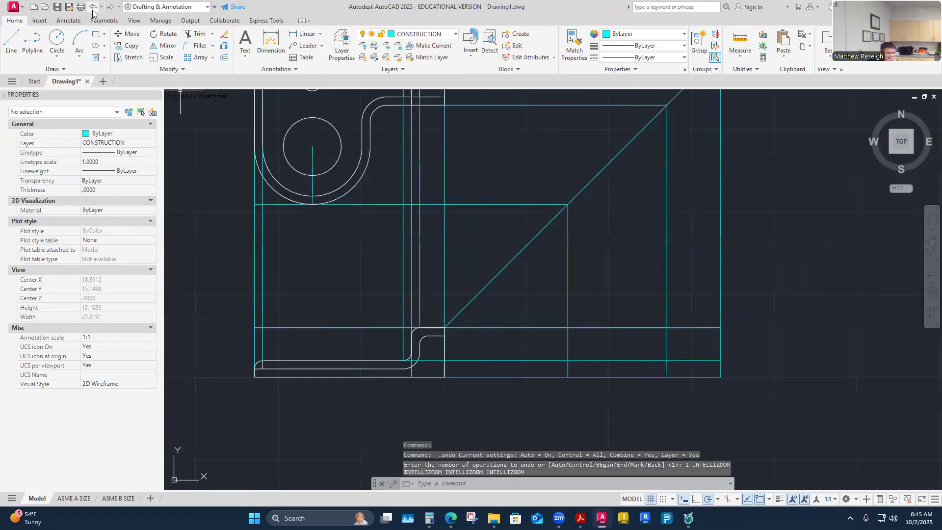
left_click(93, 7)
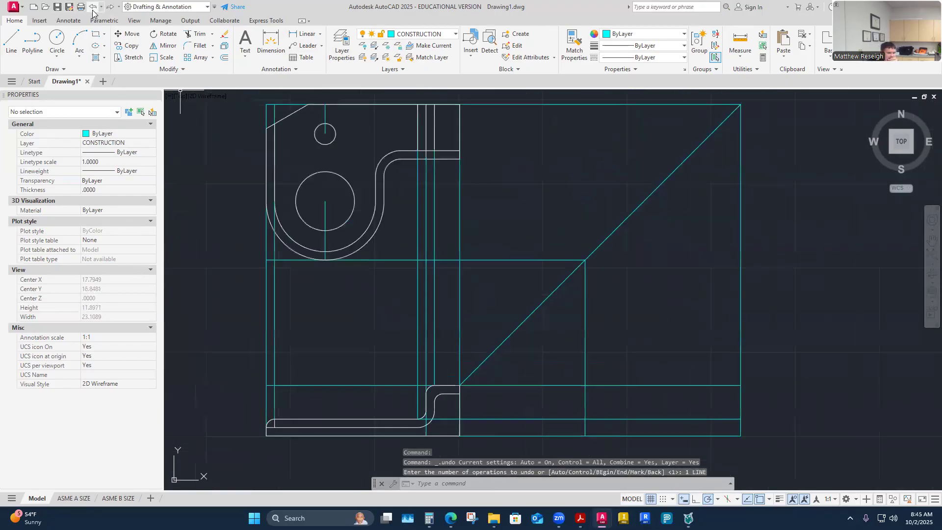
left_click(111, 8)
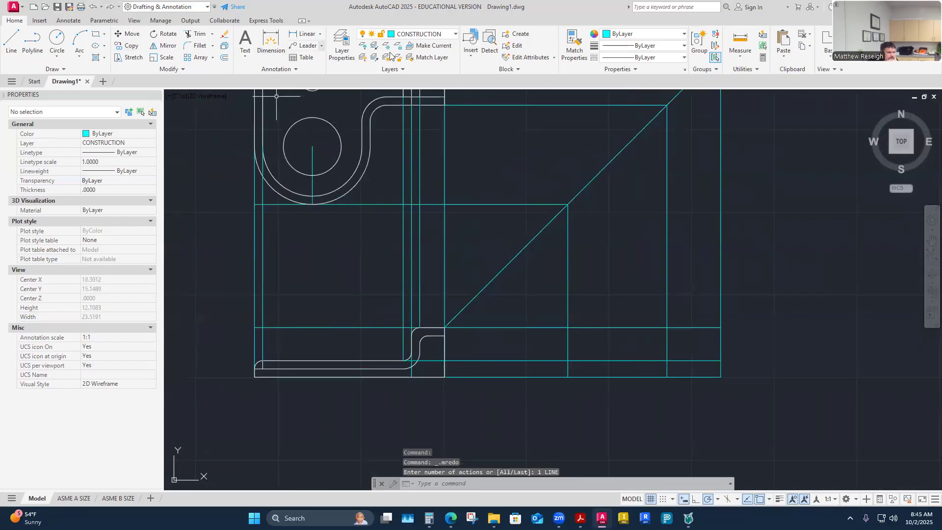
- Trace the side view's closed stepped outline on the VISIBLE-OBJECT layer with lines through the construction line intersections
left_click(458, 34)
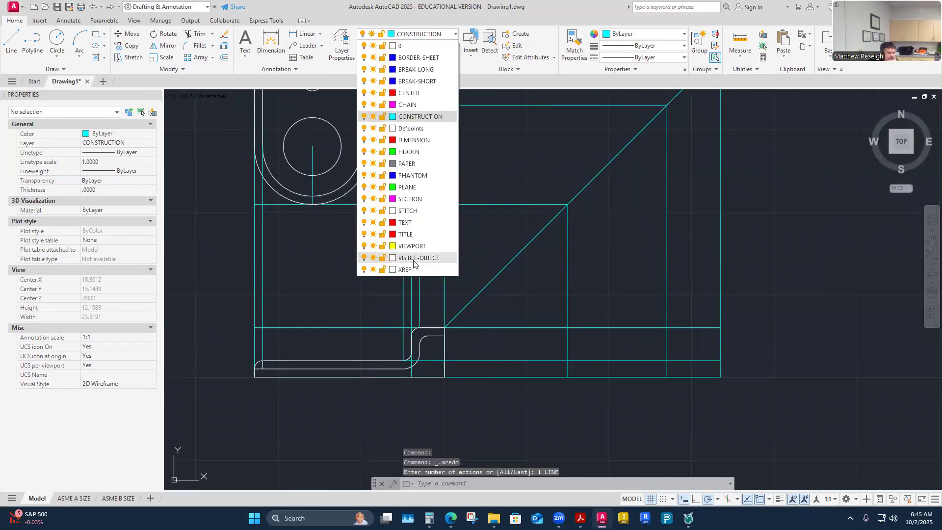
left_click(407, 256)
left_click(10, 39)
scroll(737, 380, "up", 2)
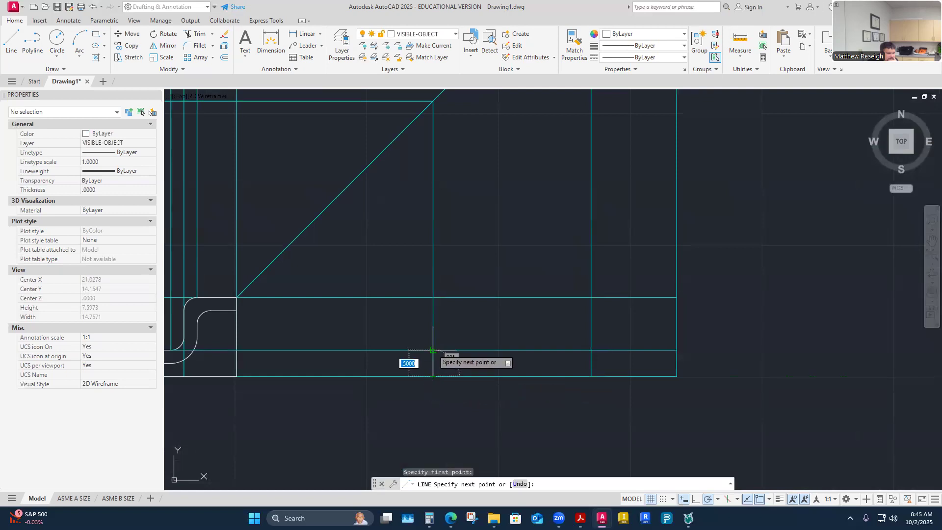
left_click(433, 350)
left_click(591, 351)
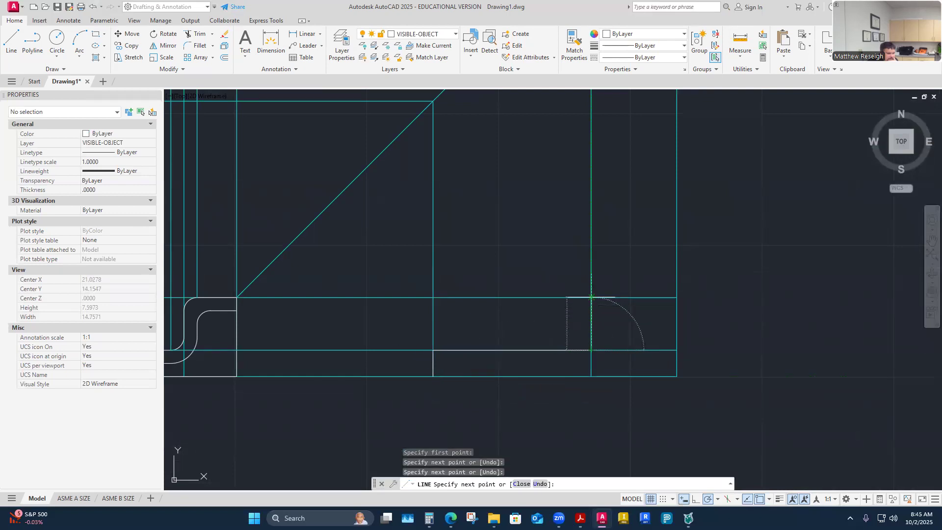
left_click(591, 297)
left_click(676, 297)
left_click(676, 376)
left_click(433, 377)
right_click(433, 377)
left_click(447, 384)
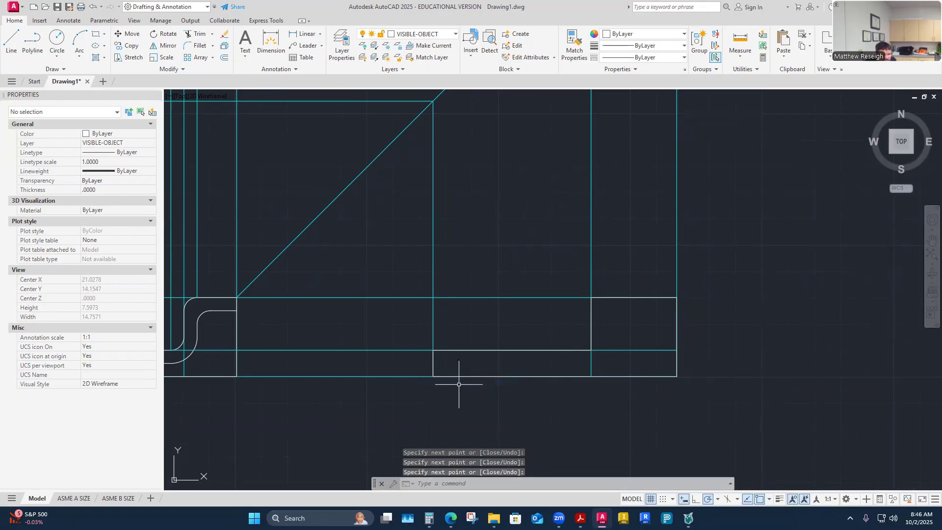
- Examine the side view's stepped outline, especially the corner where the raised block meets the low plate
scroll(456, 380, "down", 3)
scroll(459, 388, "up", 3)
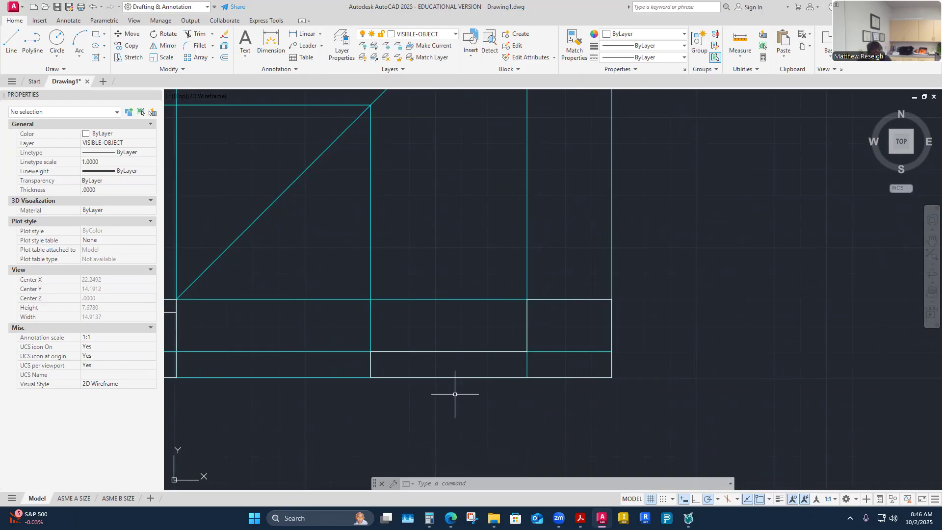
scroll(528, 338, "down", 2)
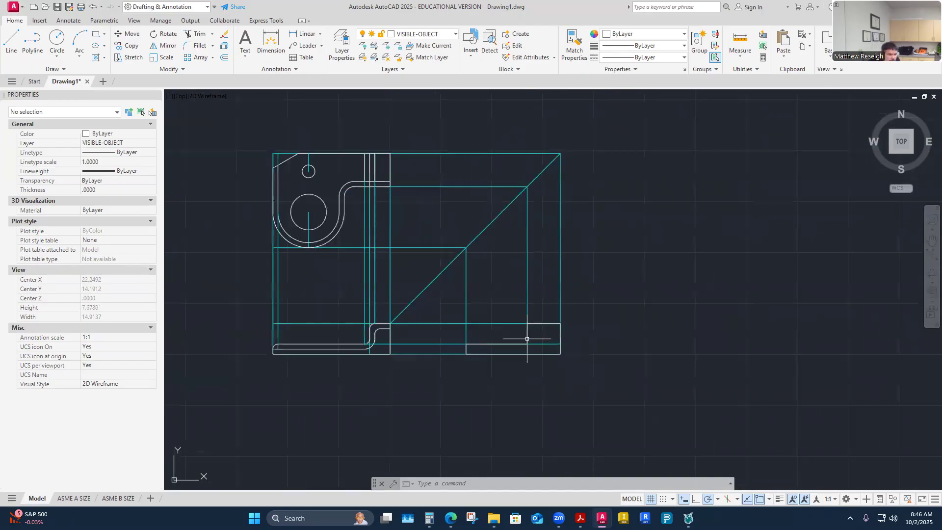
scroll(479, 305, "up", 1)
scroll(623, 400, "up", 2)
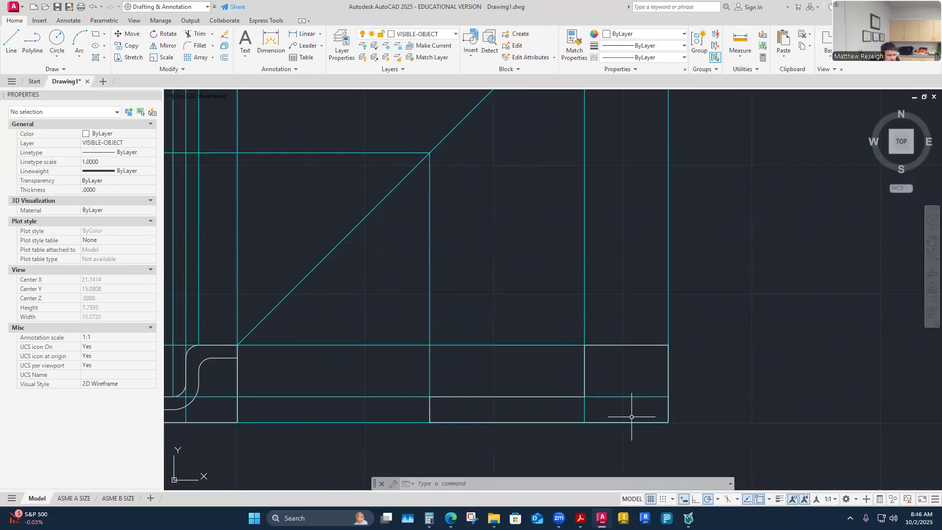
scroll(624, 410, "down", 3)
scroll(604, 397, "up", 3)
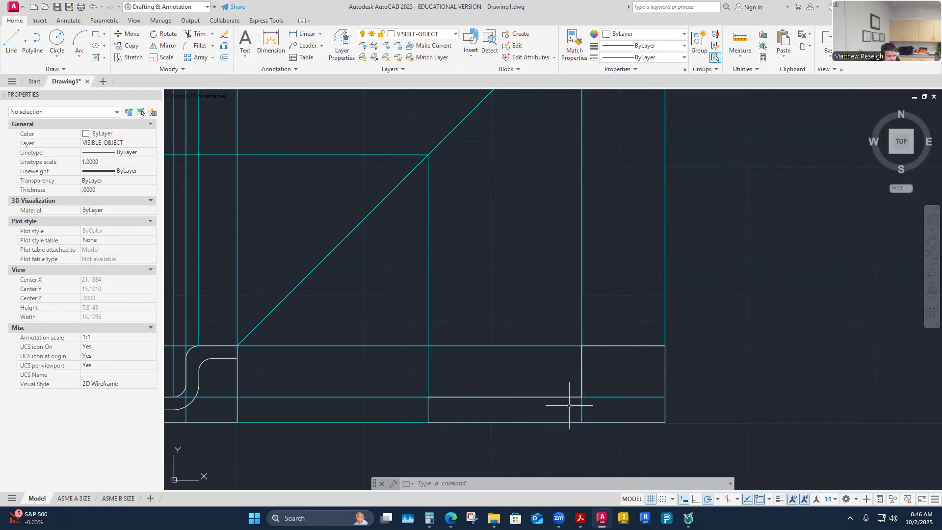
scroll(584, 410, "down", 5)
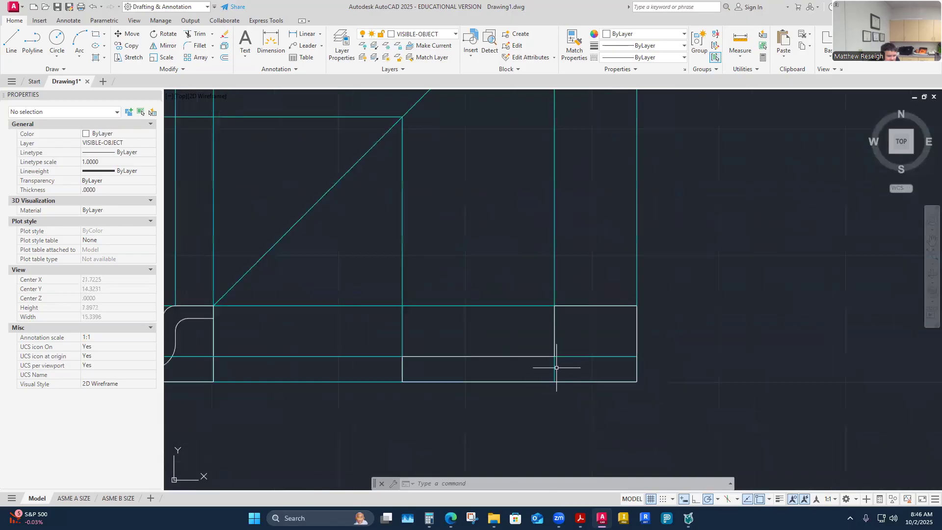
left_click(554, 332)
key("Escape")
key("Escape")
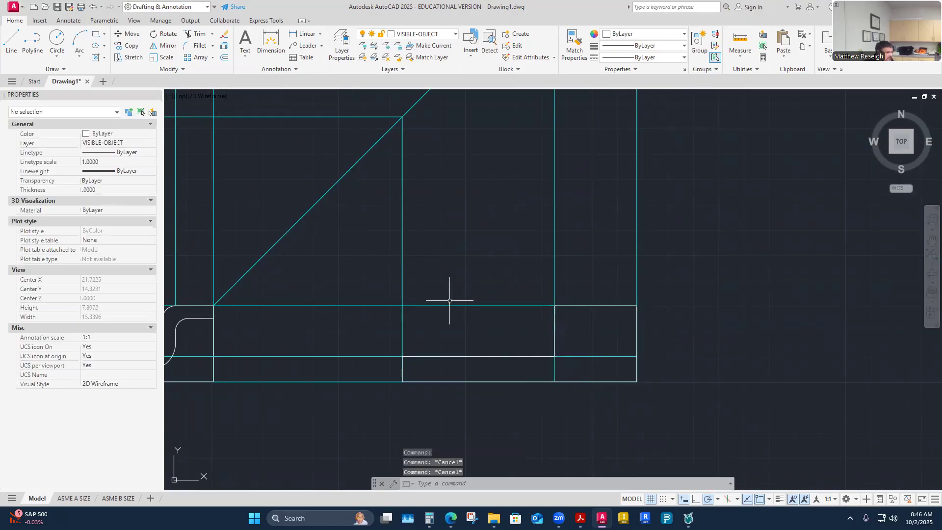
- Try to trim the vertical edge between the side view's raised block and low plate
left_click(210, 38)
left_click(212, 34)
scroll(539, 365, "up", 4)
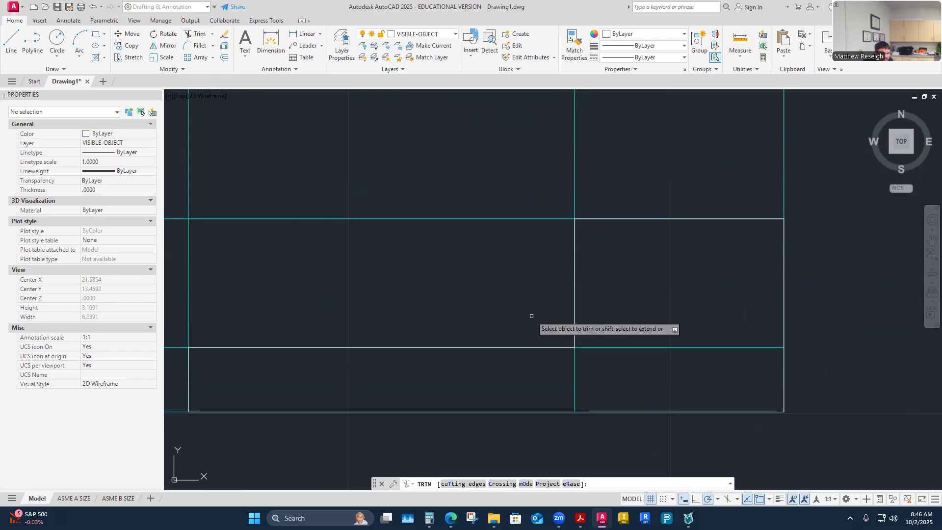
left_click(575, 325)
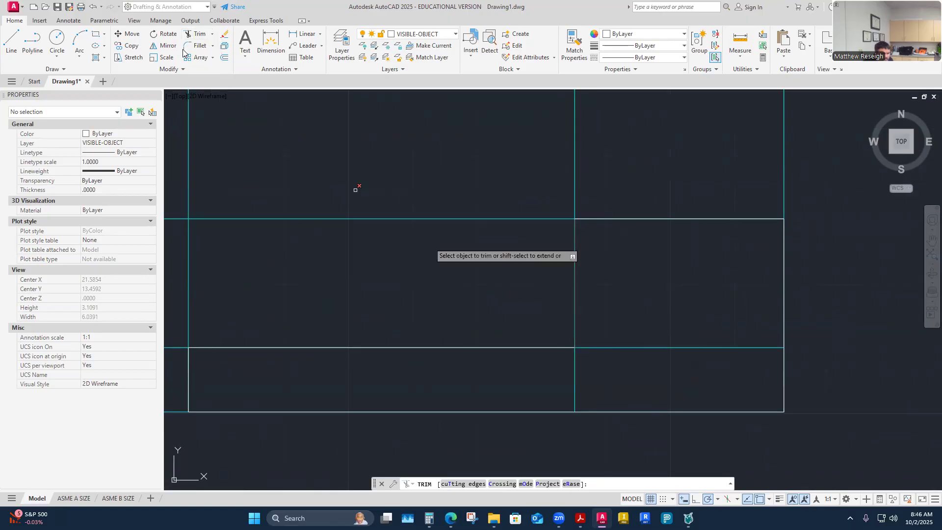
- Extend the vertical edge between the side view's raised block and low plate down to the base line
left_click(212, 34)
left_click(210, 69)
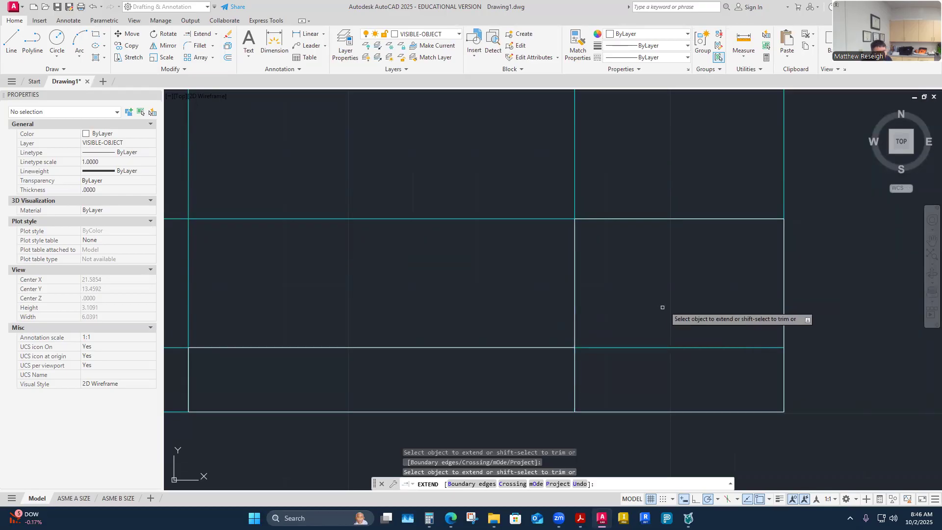
key("Escape")
scroll(660, 314, "down", 4)
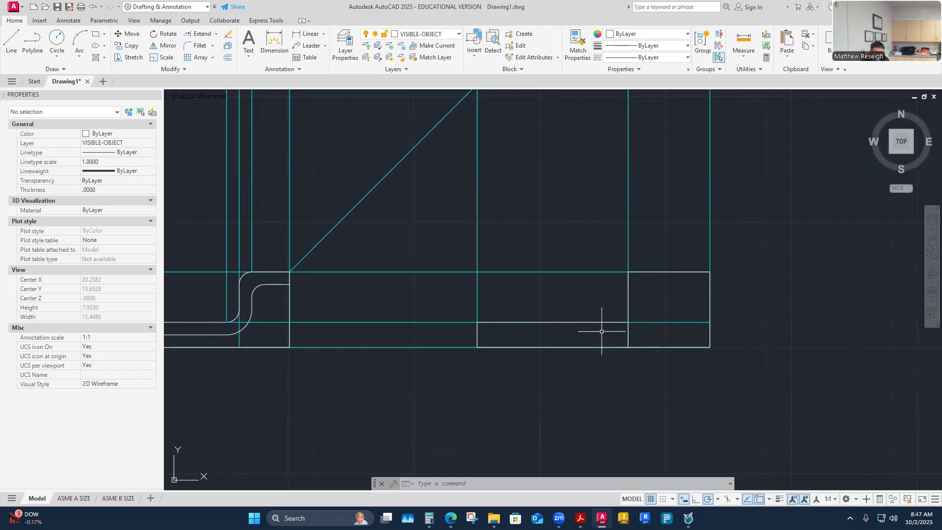
- Fillet the upper-left corners of the side view's raised block and low plate with the 0.25 radius
left_click(201, 46)
scroll(658, 285, "up", 2)
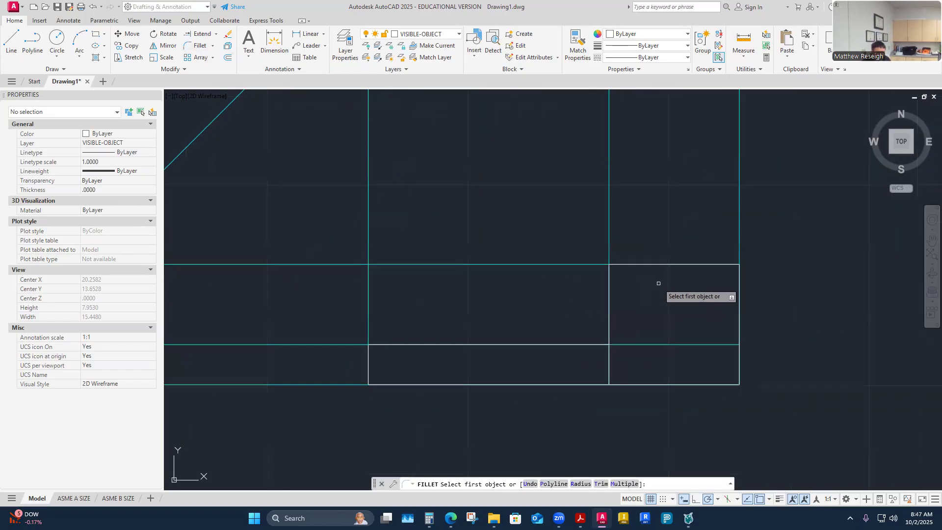
left_click(610, 292)
left_click(640, 264)
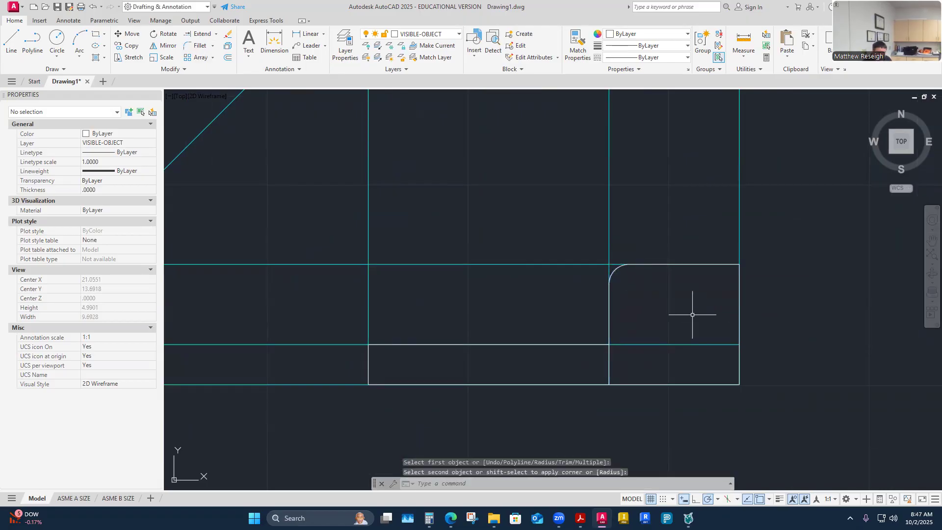
scroll(662, 295, "down", 2)
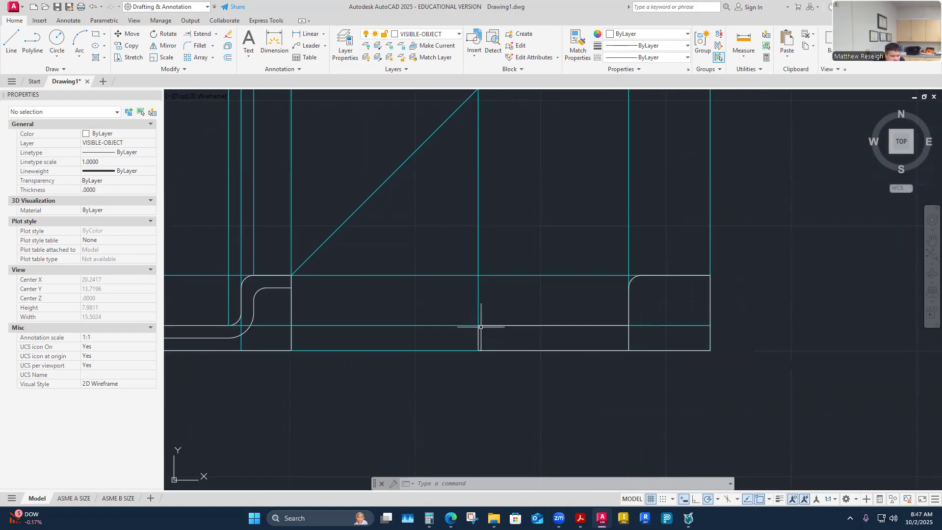
right_click(500, 404)
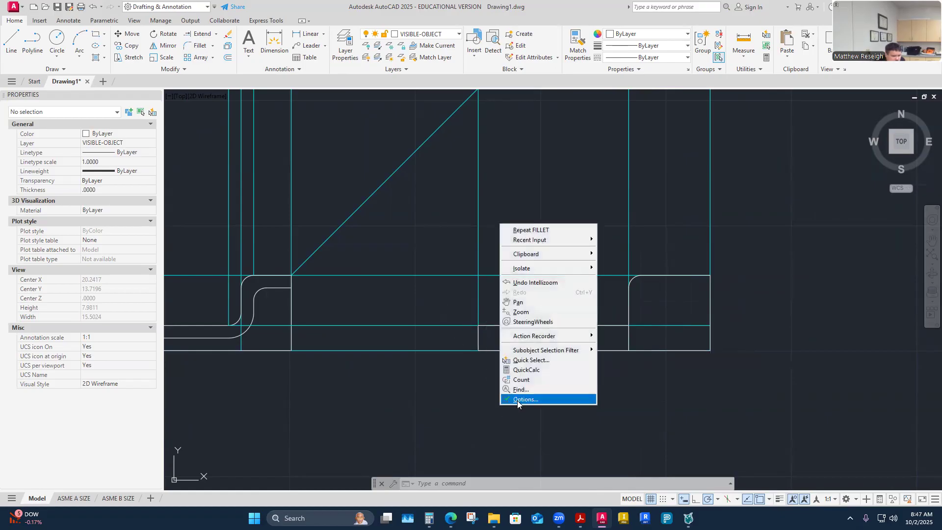
left_click(530, 230)
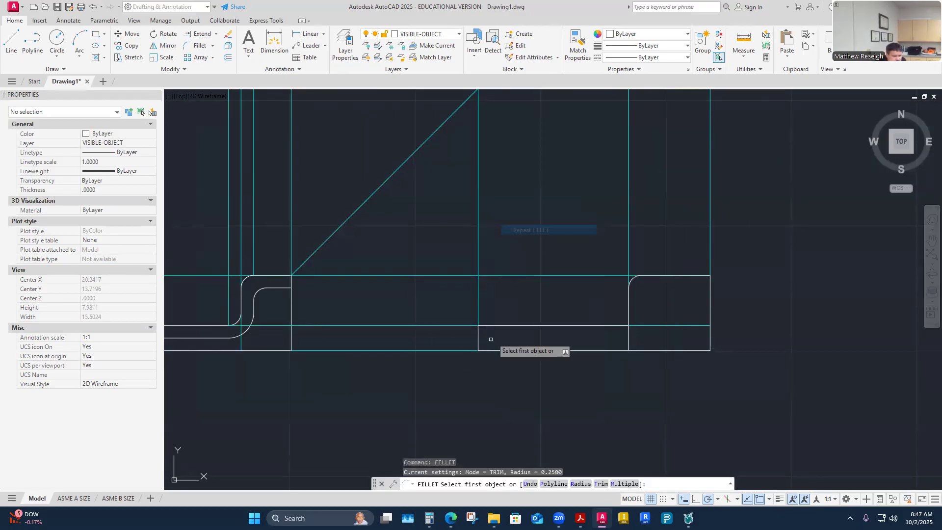
scroll(467, 326, "up", 5)
left_click(459, 322)
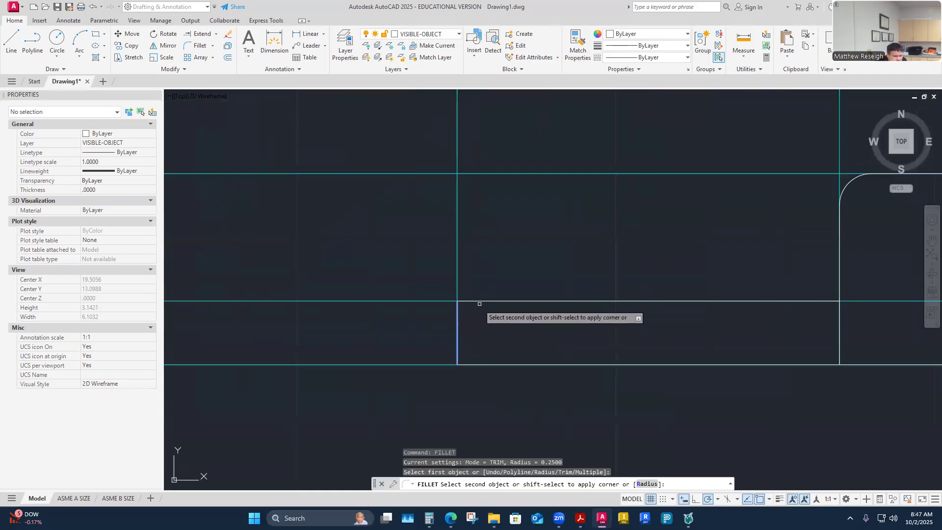
left_click(482, 302)
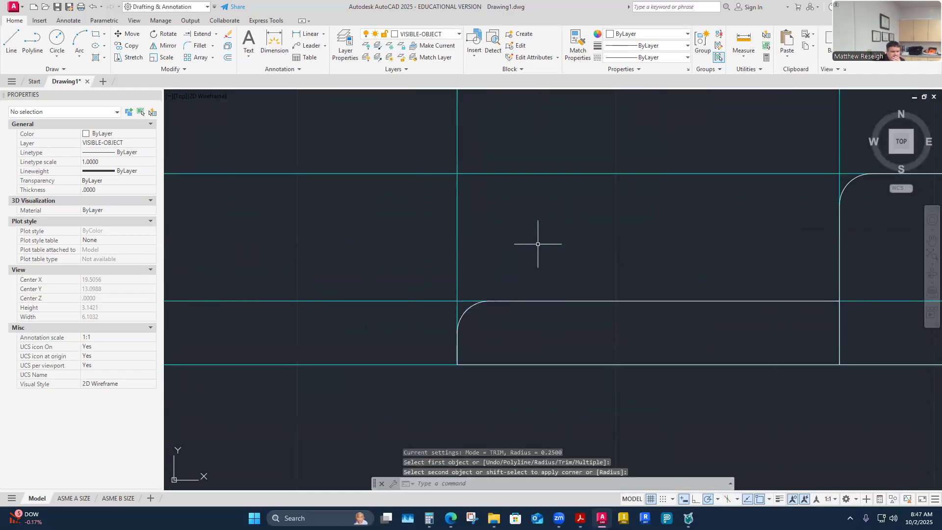
- Draw a 3.0 horizontal line from the lower end of the low plate's fillet to the raised block's vertical edge
left_click(12, 42)
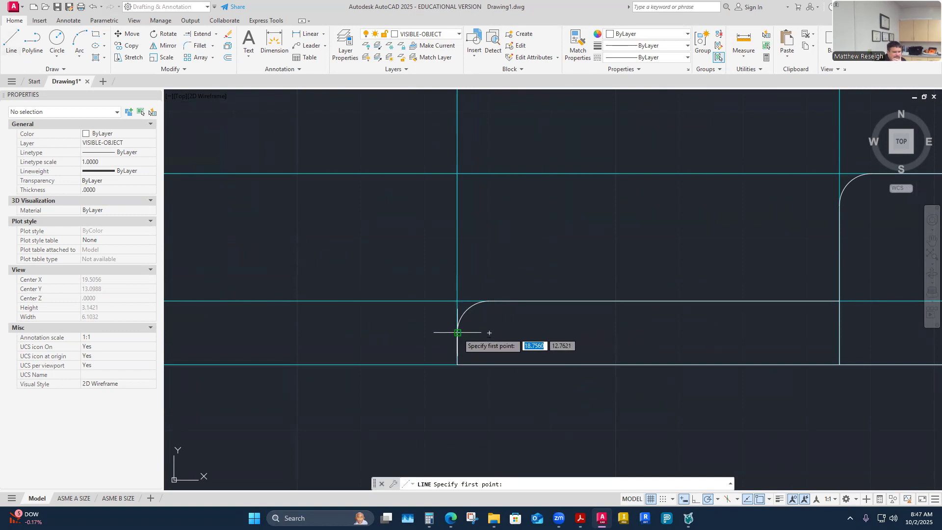
scroll(460, 333, "down", 3)
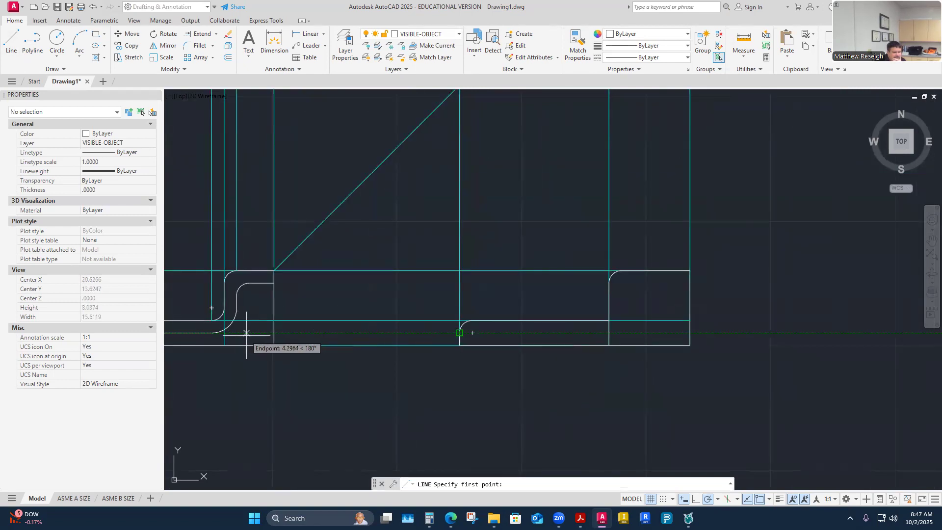
left_click(460, 333)
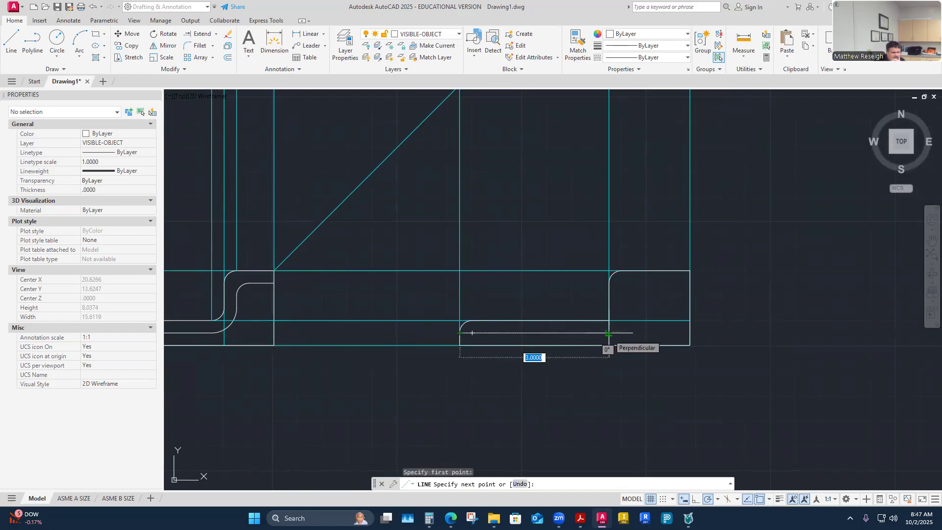
left_click(608, 333)
right_click(609, 335)
left_click(628, 341)
scroll(625, 361, "down", 2)
scroll(640, 349, "up", 2)
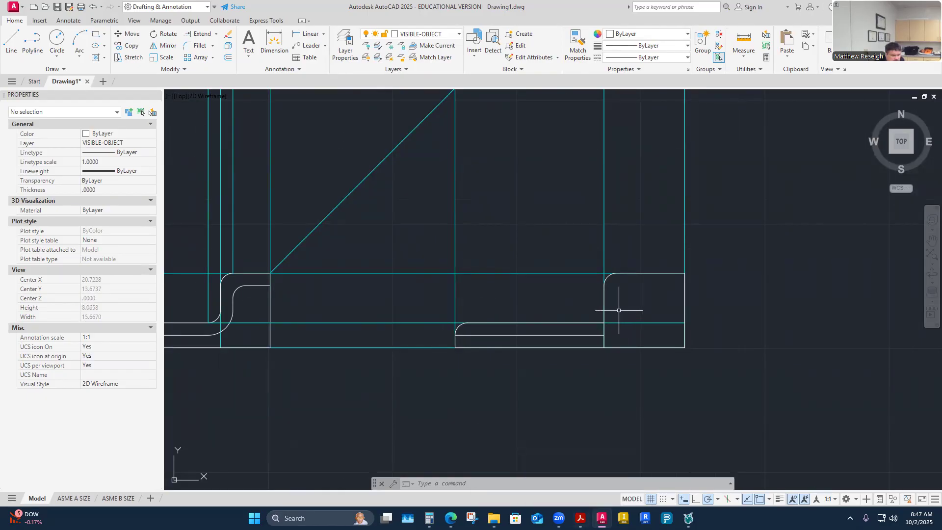
- Turn off the CONSTRUCTION layer so that only the object lines of the views are displayed
left_click(457, 35)
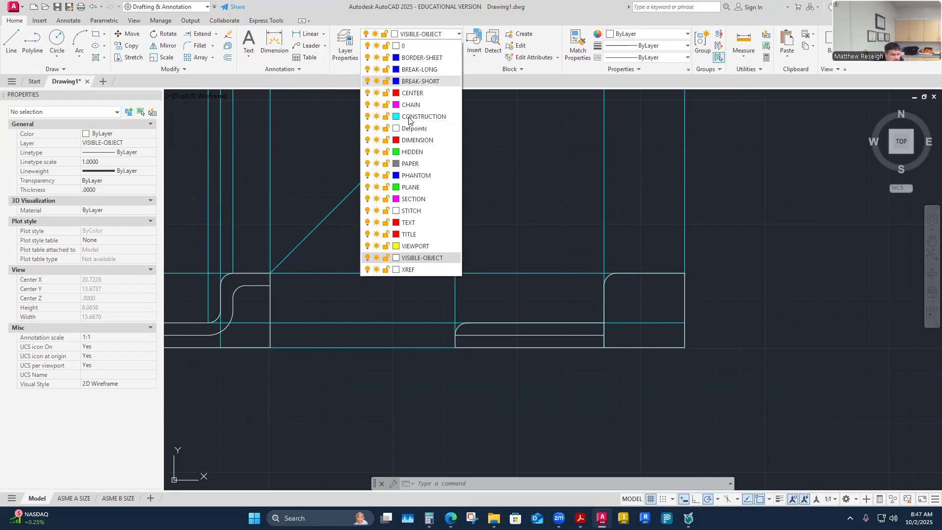
left_click(367, 117)
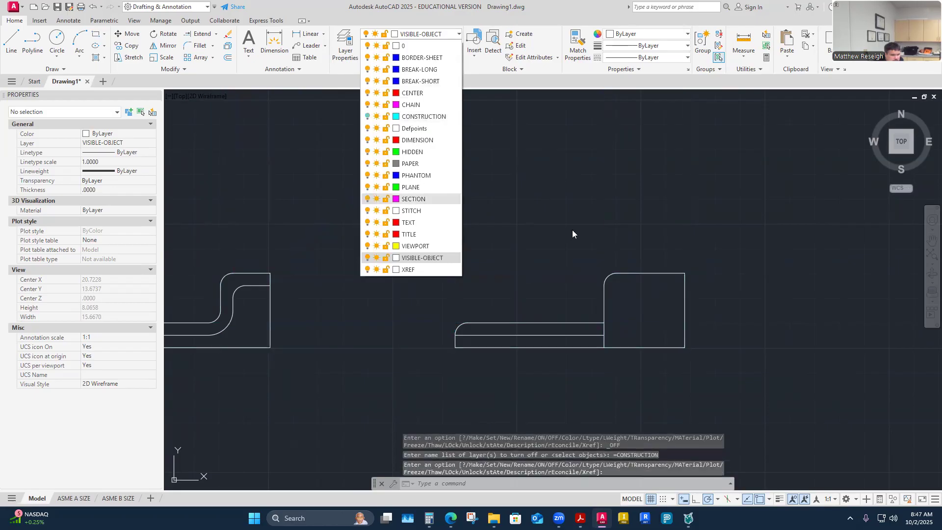
scroll(611, 378, "up", 2)
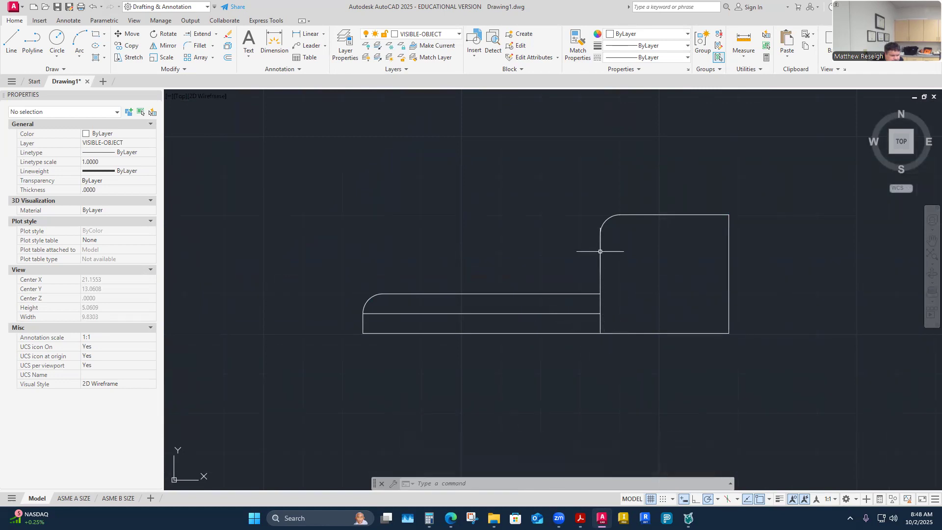
- Compare the AutoCAD views with the isometric bracket PDF in Acrobat, and open the 1108 BRACKET DESIGN orthographic PDF for reference
left_click(580, 518)
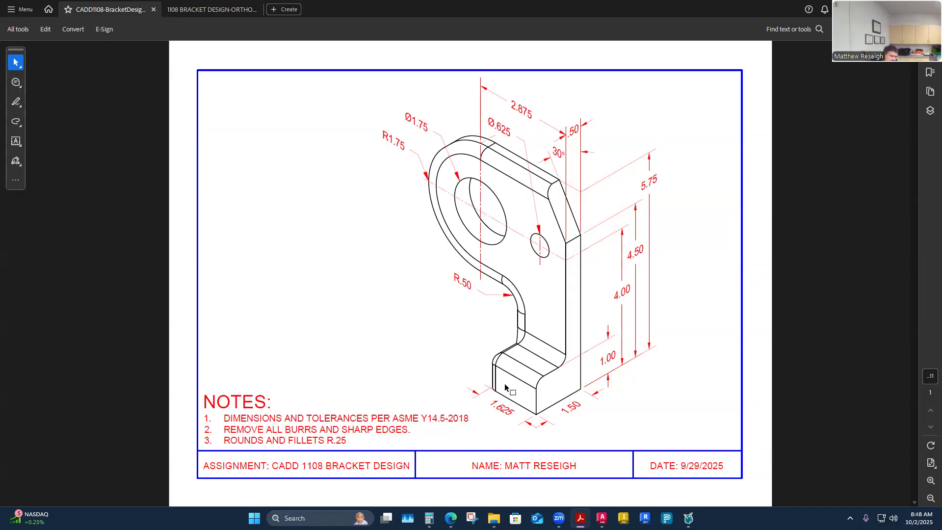
left_click(602, 518)
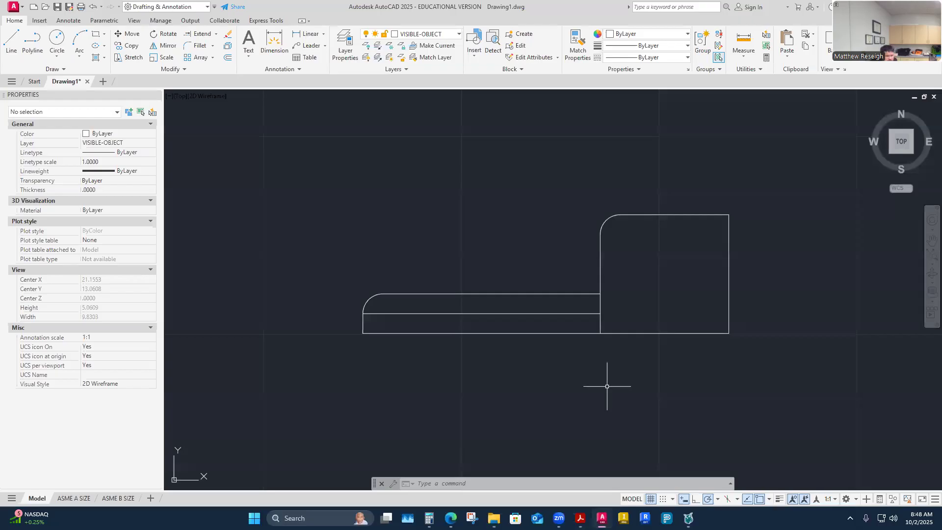
scroll(607, 386, "down", 5)
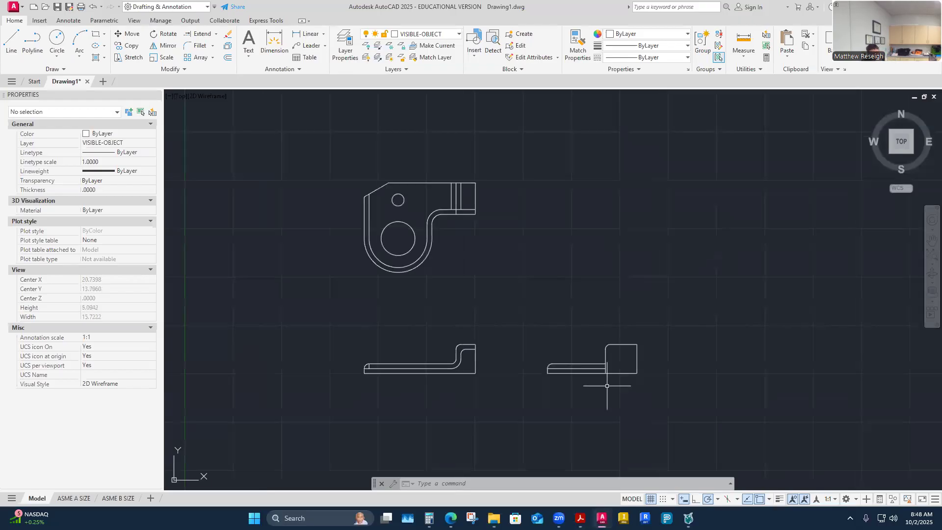
scroll(529, 374, "up", 2)
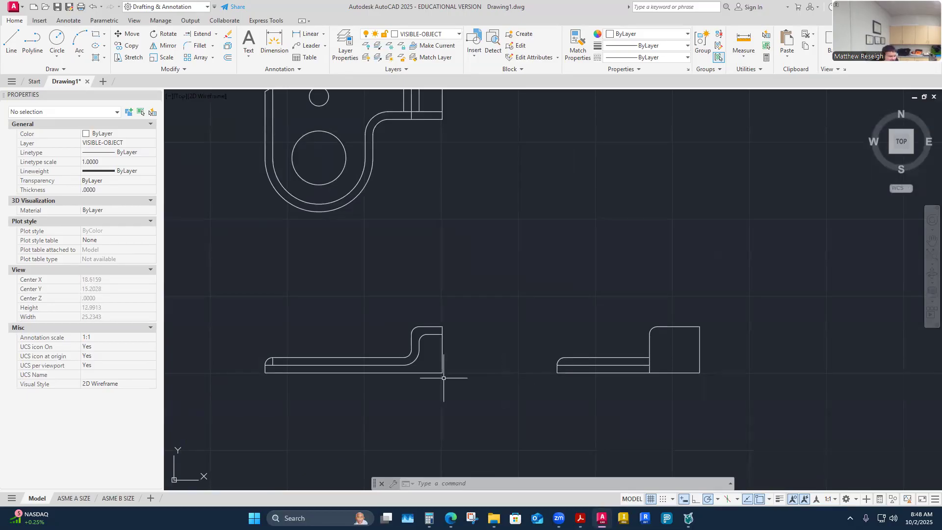
scroll(437, 314, "down", 2)
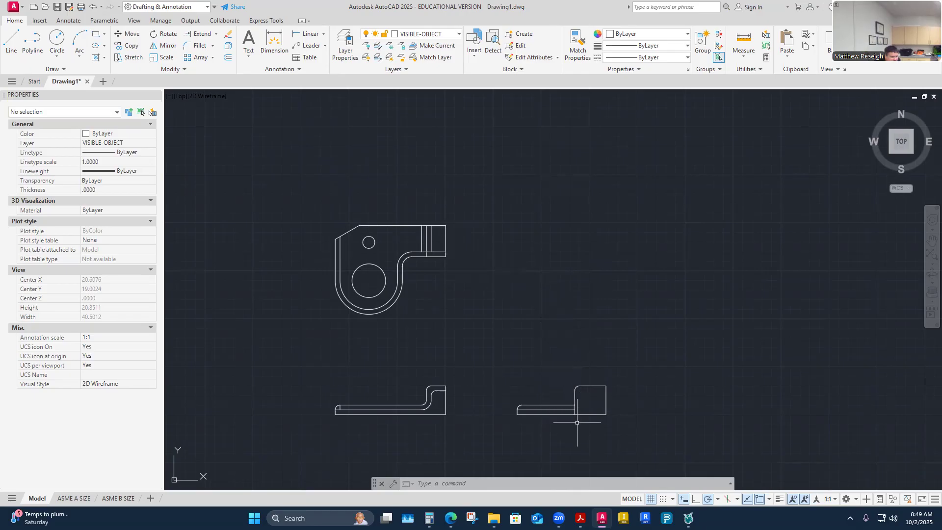
mouse_move(581, 519)
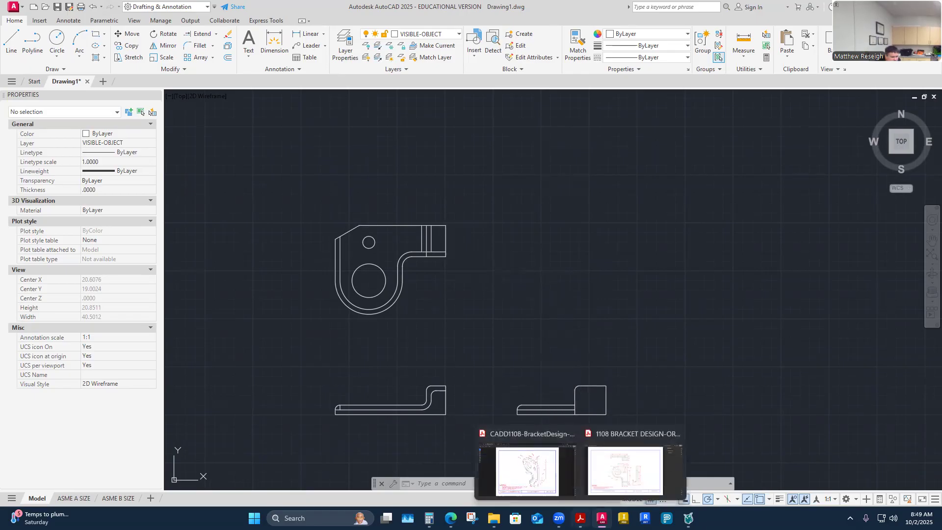
left_click(625, 483)
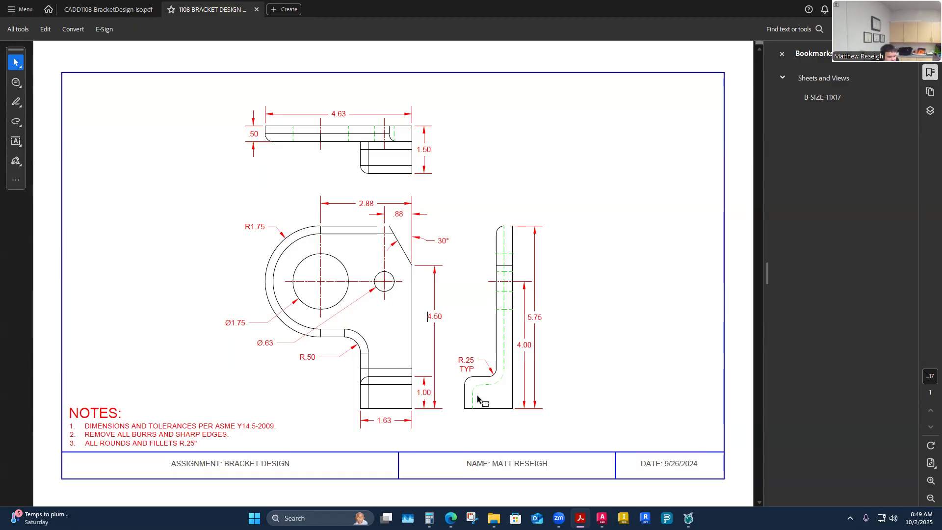
- Switch back to AutoCAD and turn the CONSTRUCTION layer on to display the projection lines between the views
left_click(601, 518)
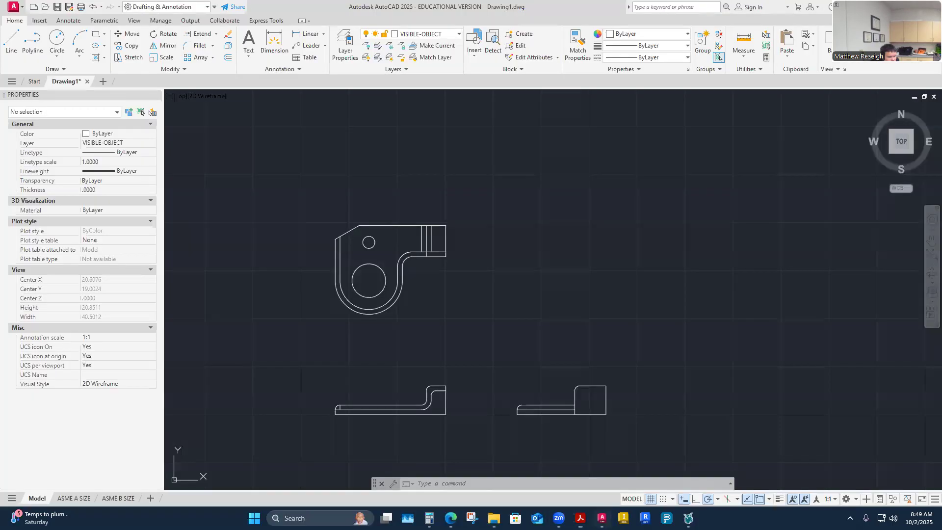
scroll(595, 388, "up", 4)
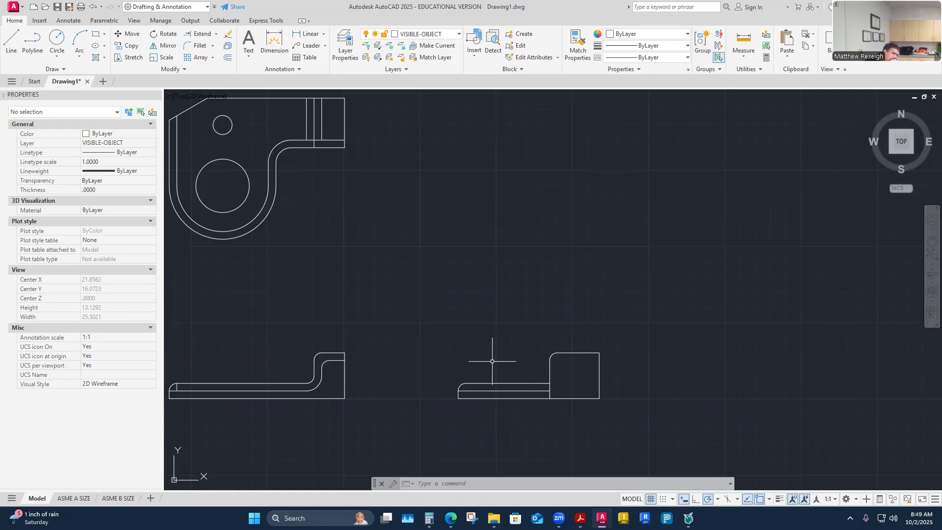
left_click(460, 34)
left_click(367, 117)
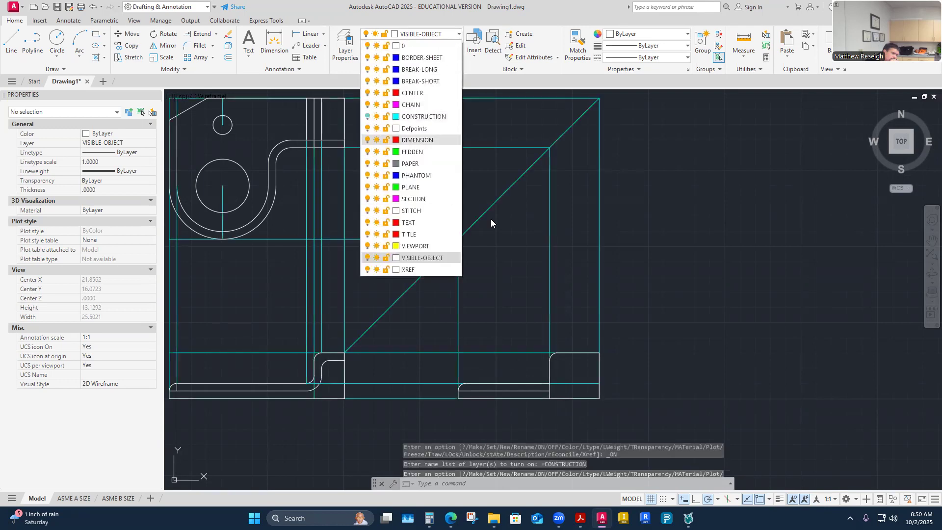
left_click(657, 265)
key("Escape")
scroll(657, 263, "down", 2)
scroll(657, 263, "down", 2)
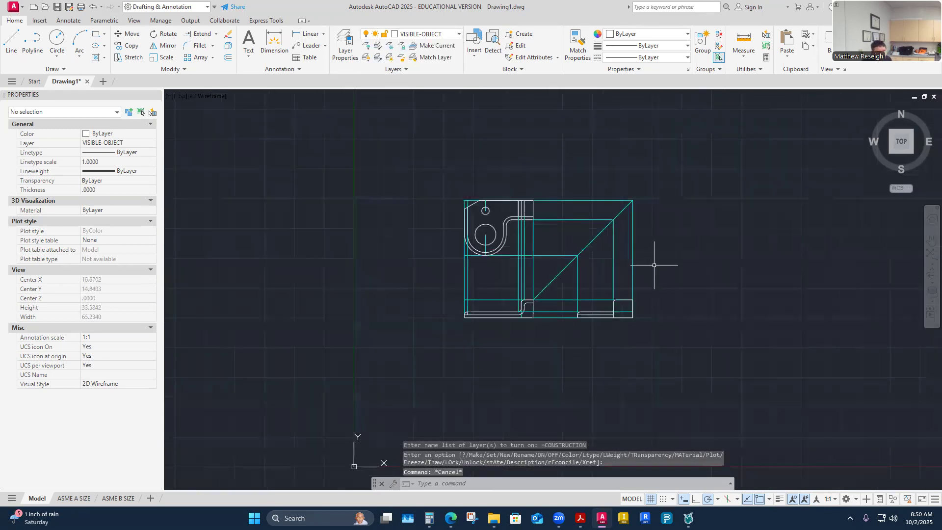
scroll(657, 263, "up", 2)
scroll(607, 358, "up", 2)
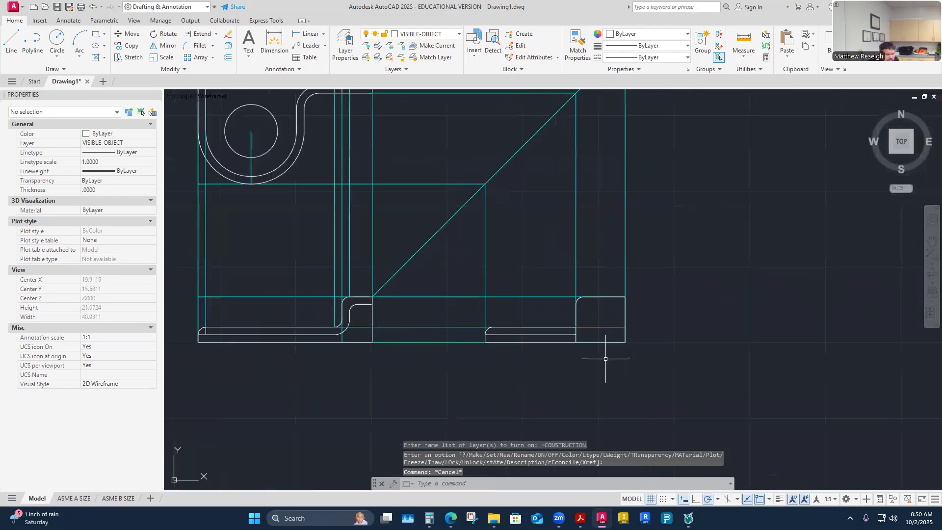
scroll(605, 359, "down", 2)
scroll(436, 345, "up", 2)
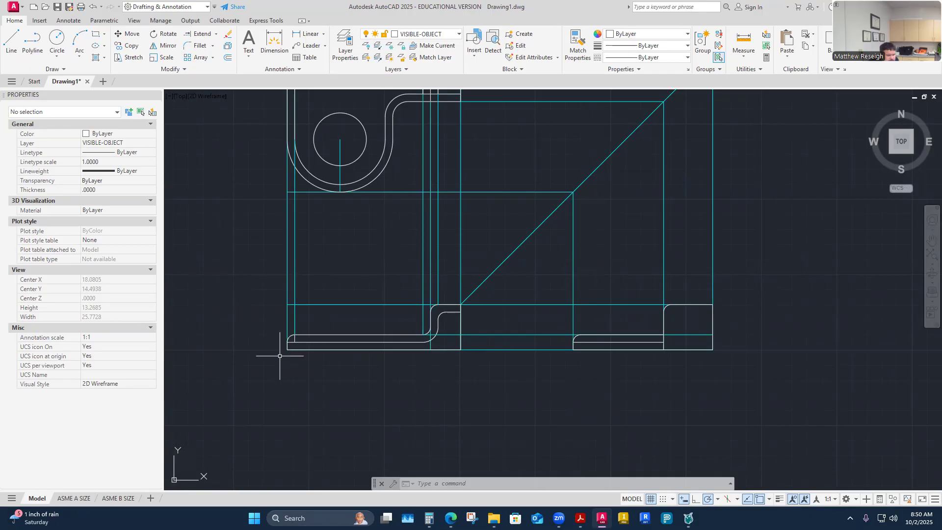
scroll(304, 326, "up", 3)
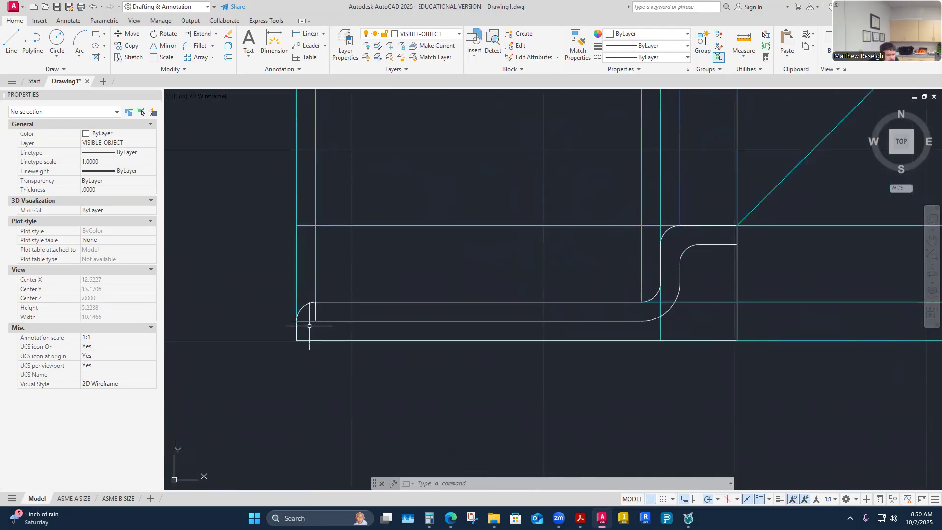
left_click(213, 46)
left_click(213, 45)
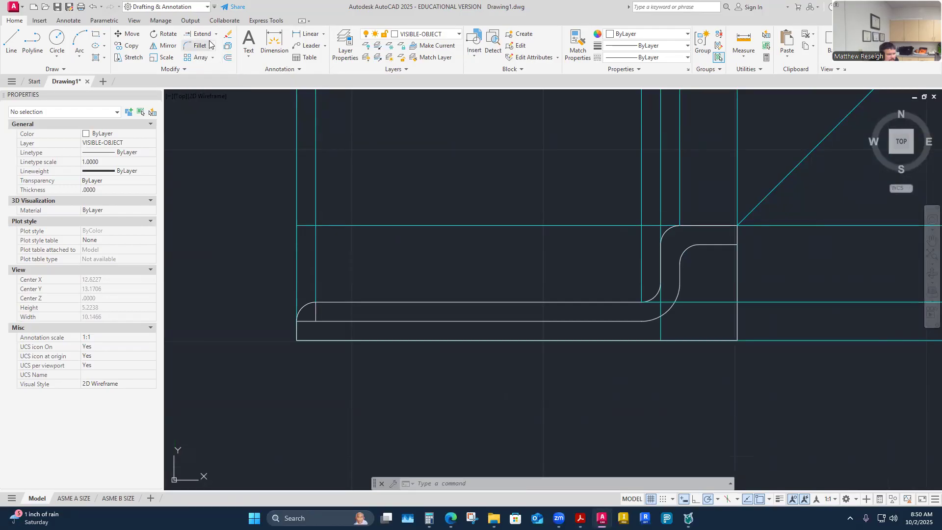
left_click(216, 33)
left_click(211, 54)
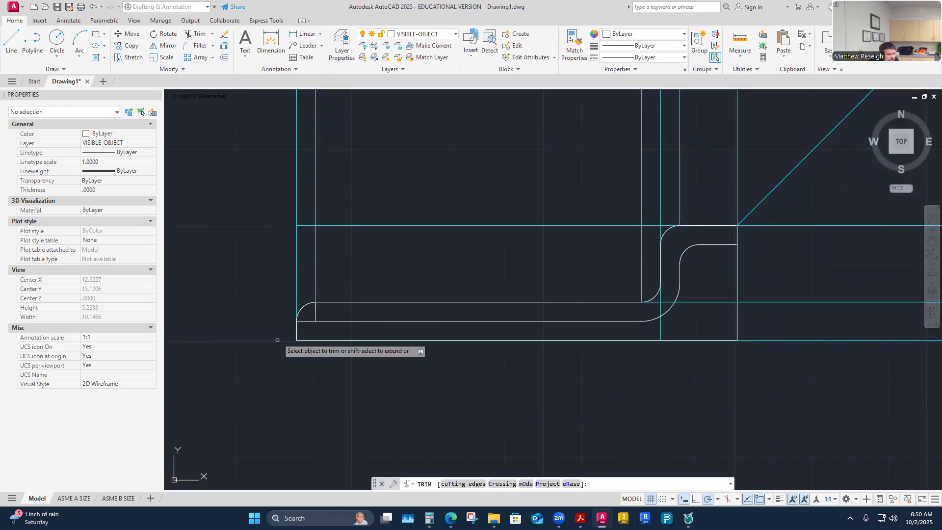
scroll(294, 357, "down", 2)
scroll(294, 357, "down", 2)
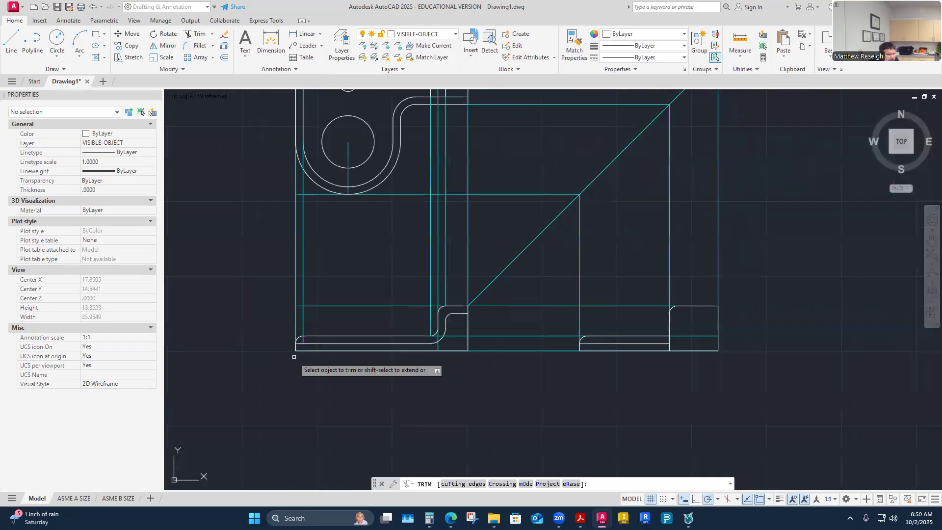
scroll(294, 357, "up", 2)
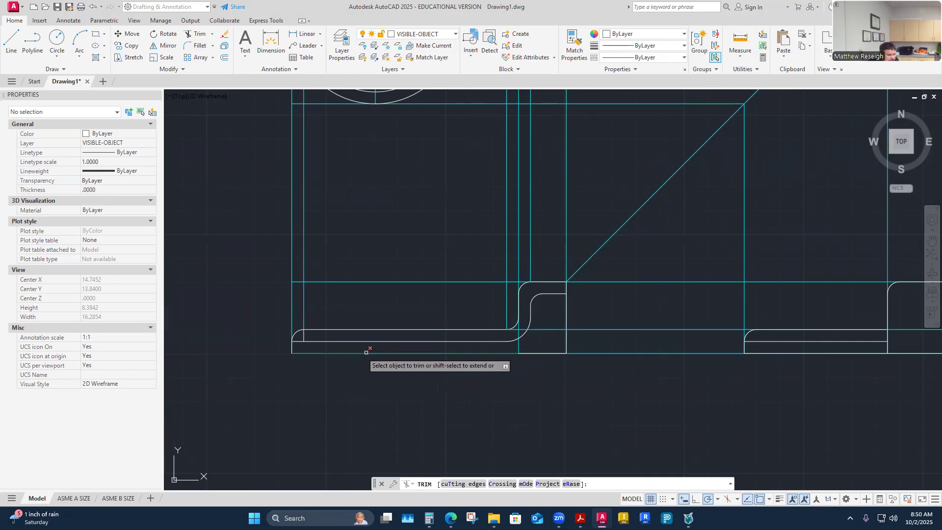
scroll(368, 351, "down", 2)
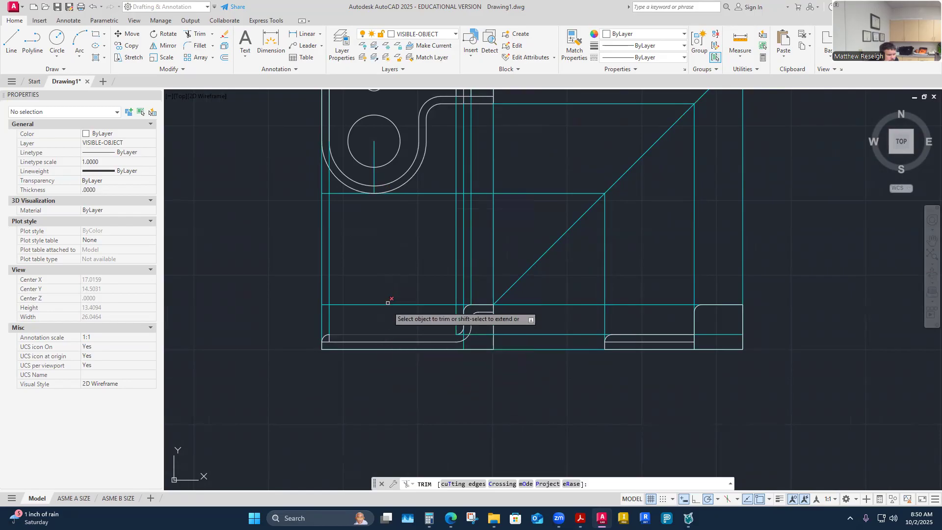
scroll(369, 342, "down", 2)
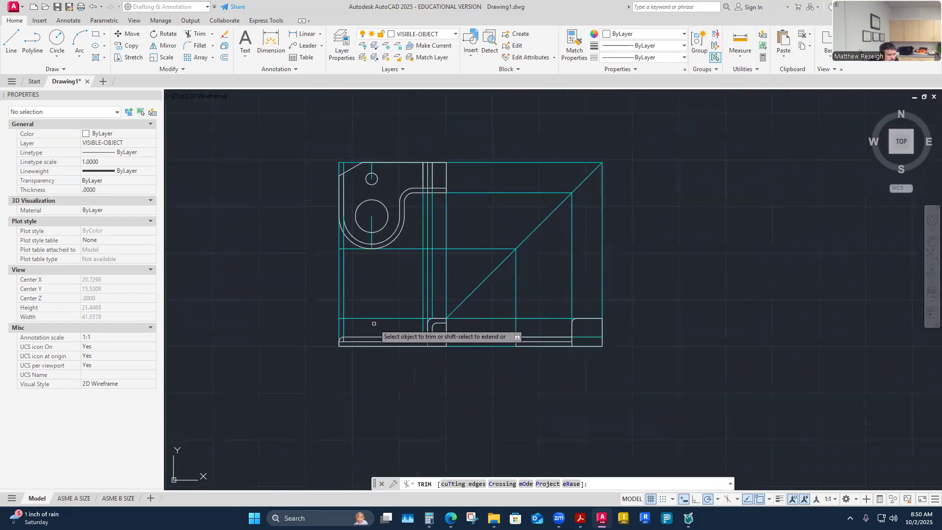
scroll(374, 323, "up", 2)
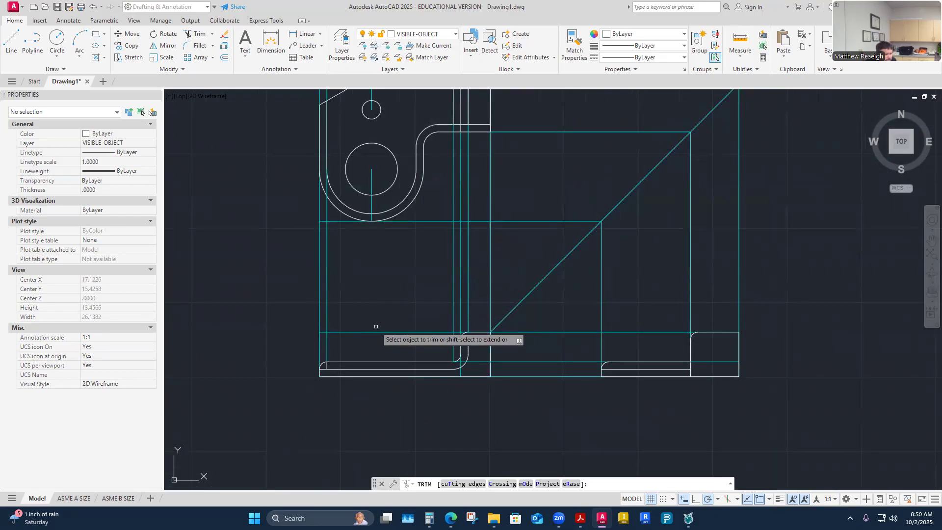
key("Escape")
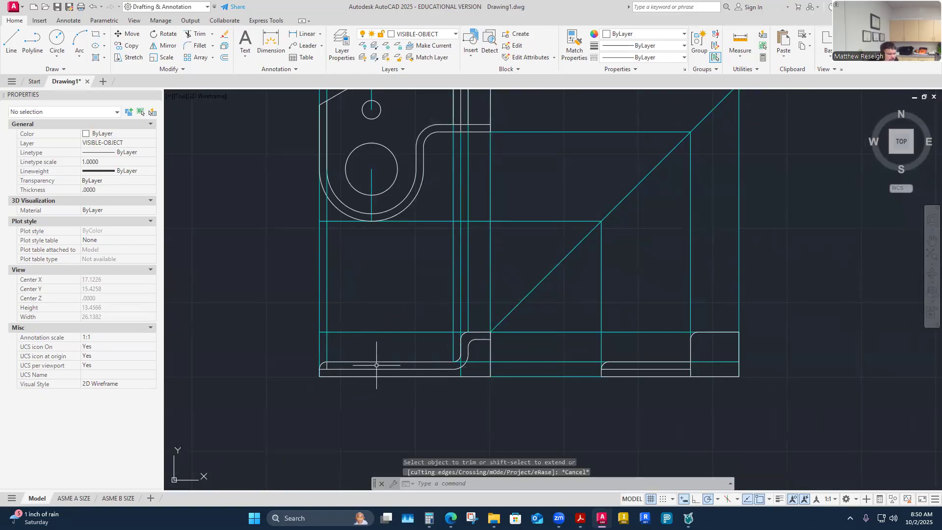
scroll(378, 367, "up", 2)
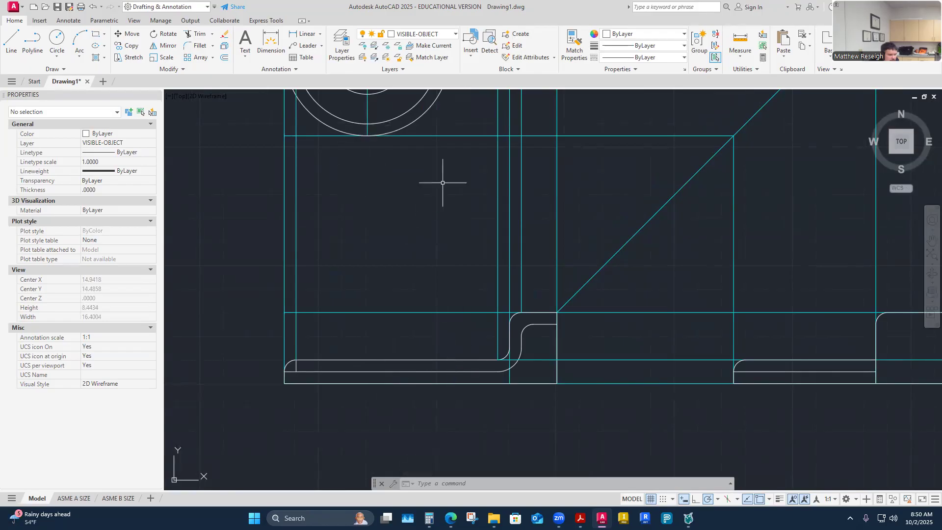
- On the CONSTRUCTION layer, draw a vertical projection line from the top view's outer arc right endpoint down to the front view's base
scroll(447, 185, "down", 2)
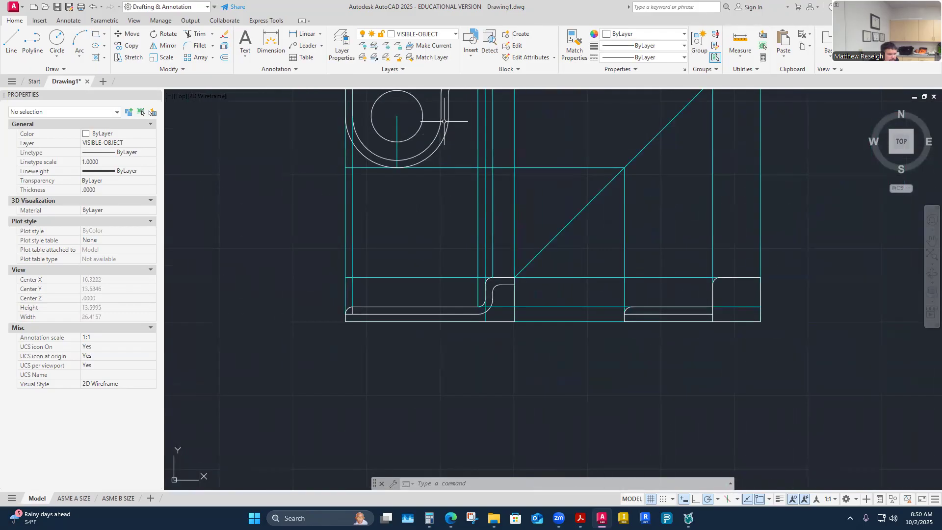
scroll(457, 340, "up", 4)
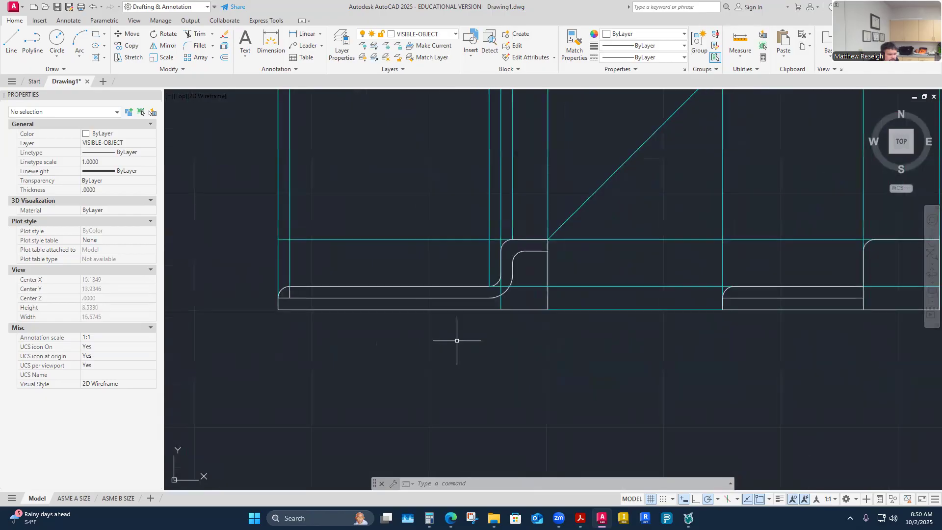
scroll(456, 340, "down", 4)
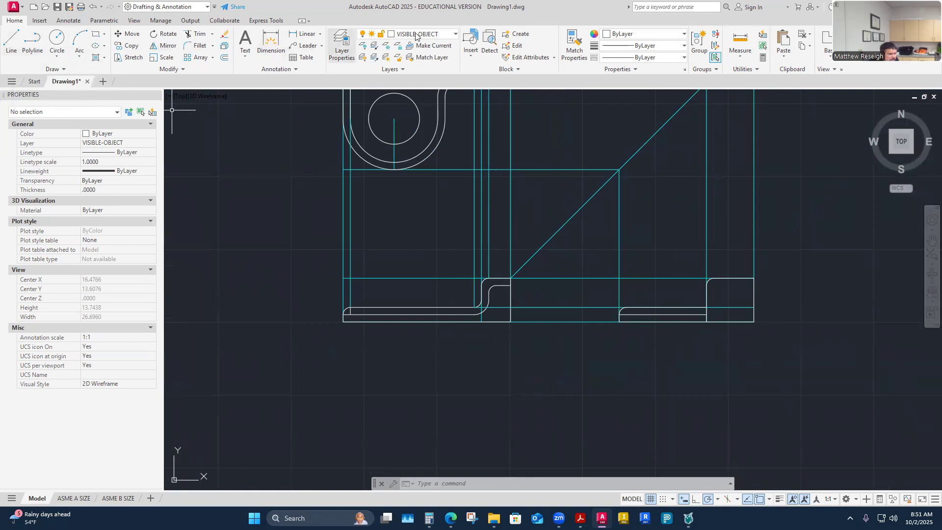
left_click(455, 34)
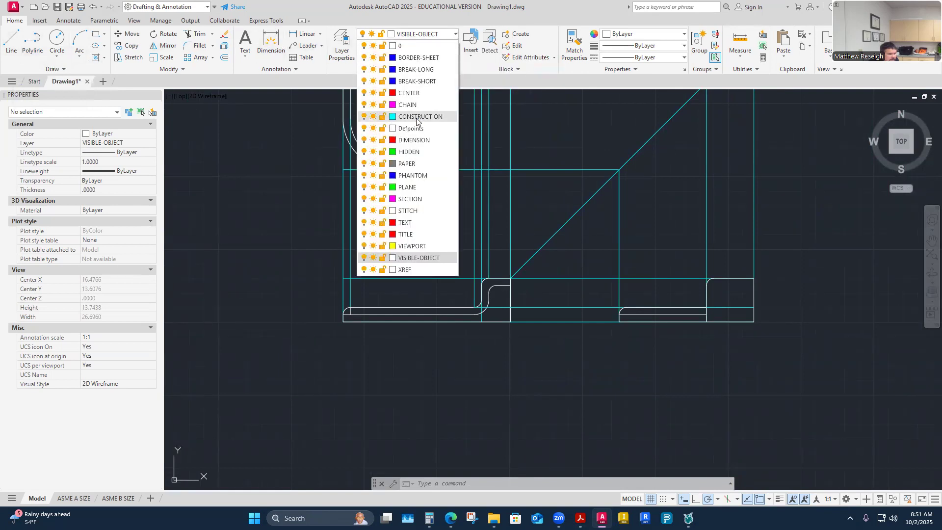
left_click(416, 117)
left_click(11, 42)
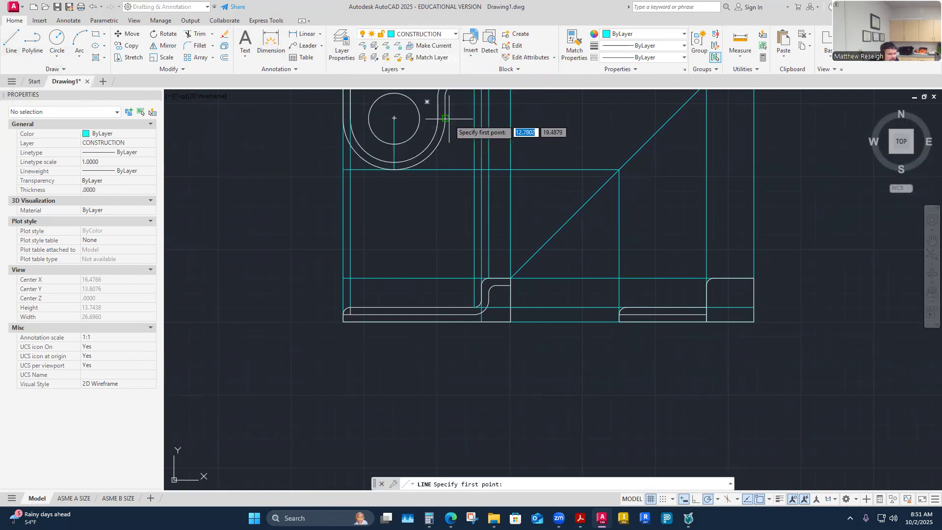
left_click(445, 118)
left_click(445, 307)
right_click(447, 329)
left_click(457, 332)
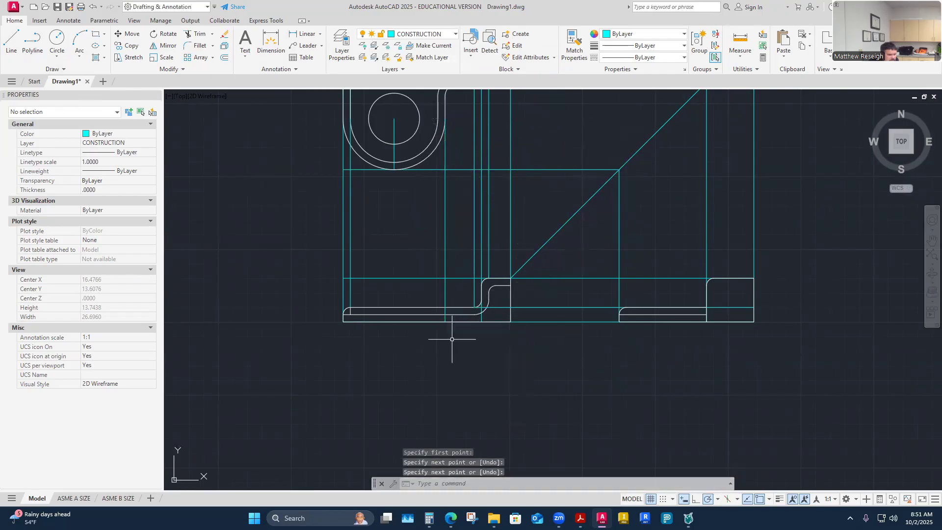
- On the VISIBLE-OBJECT layer, draw a vertical line 0.5 long along the new projection line, from the front view's plate top to its base
scroll(452, 339, "up", 4)
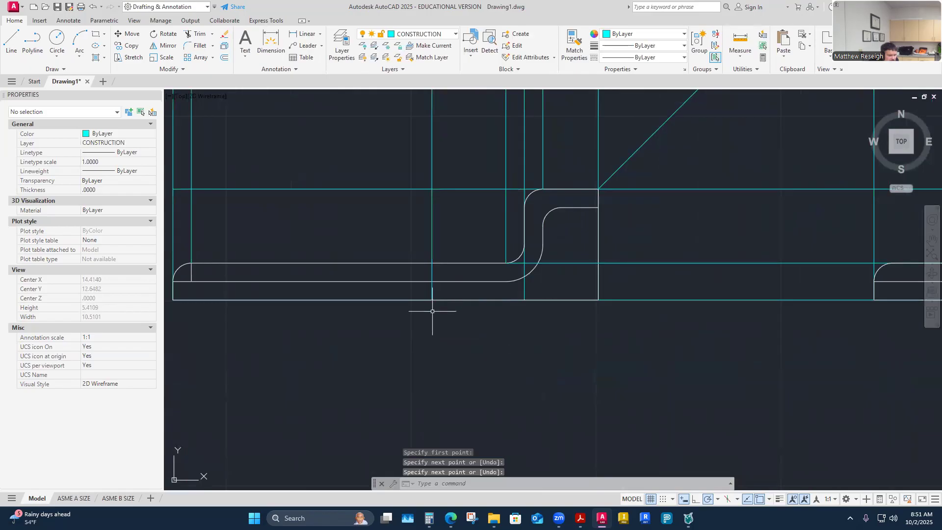
scroll(441, 314, "down", 4)
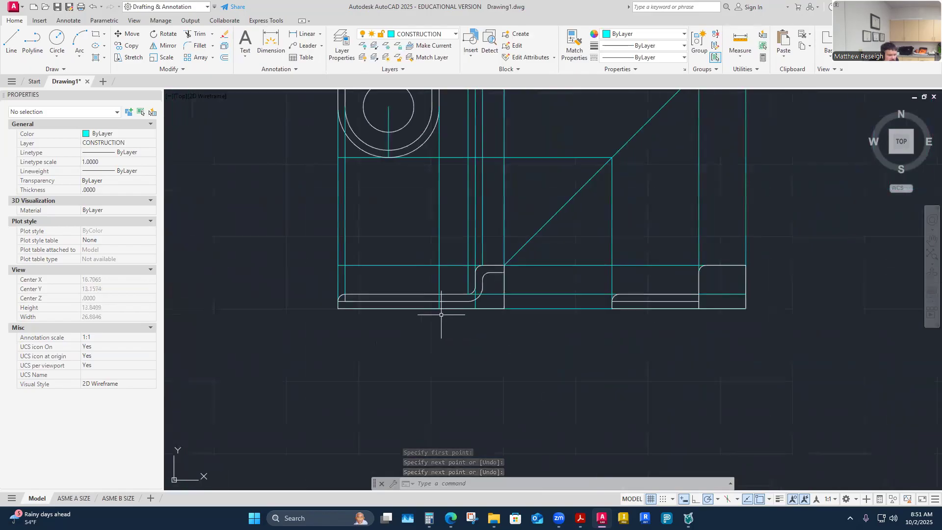
scroll(441, 317, "up", 2)
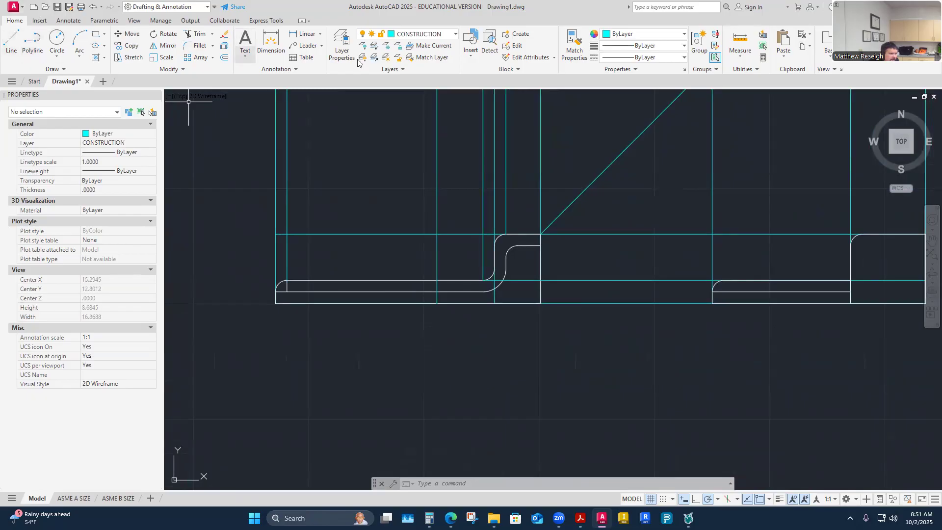
left_click(455, 34)
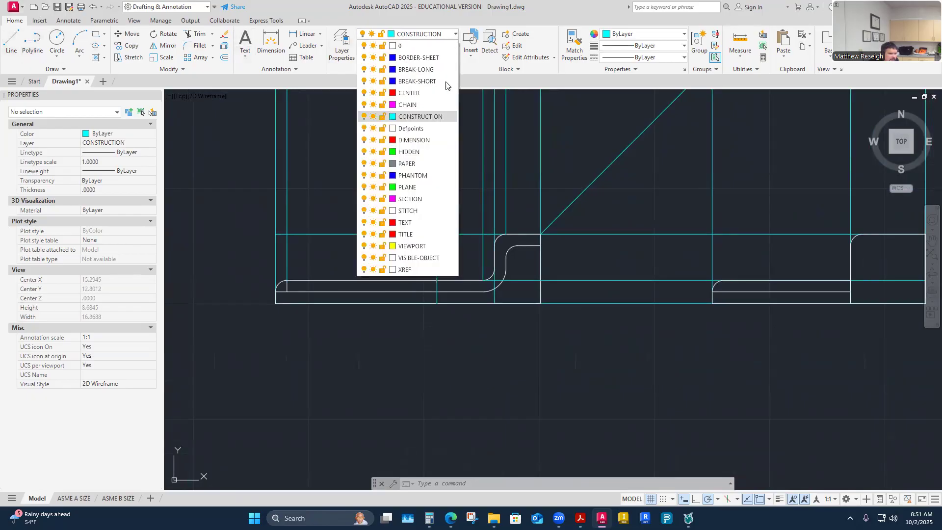
left_click(416, 258)
left_click(13, 40)
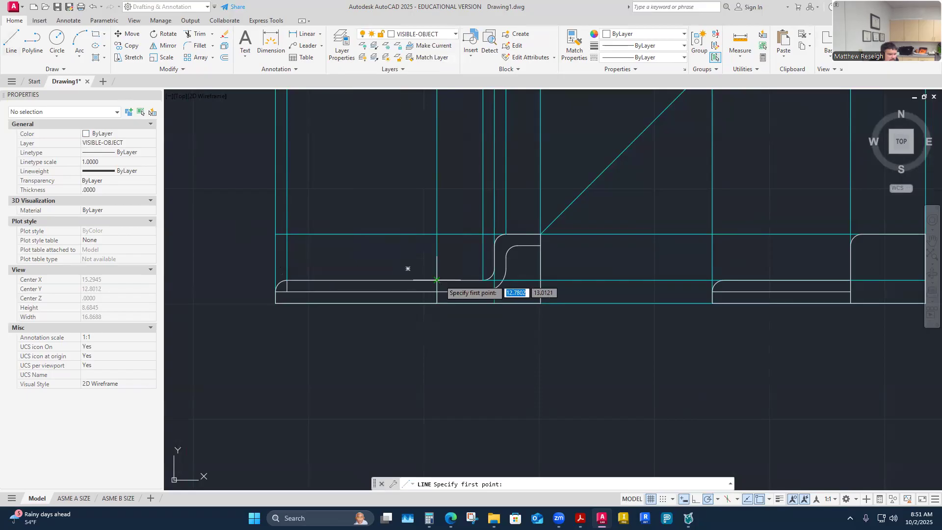
left_click(437, 293)
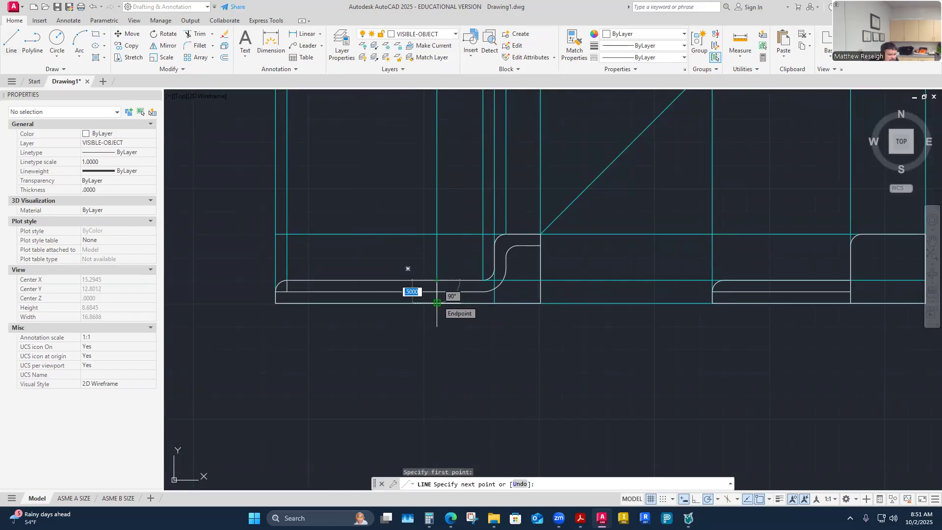
left_click(437, 303)
right_click(446, 322)
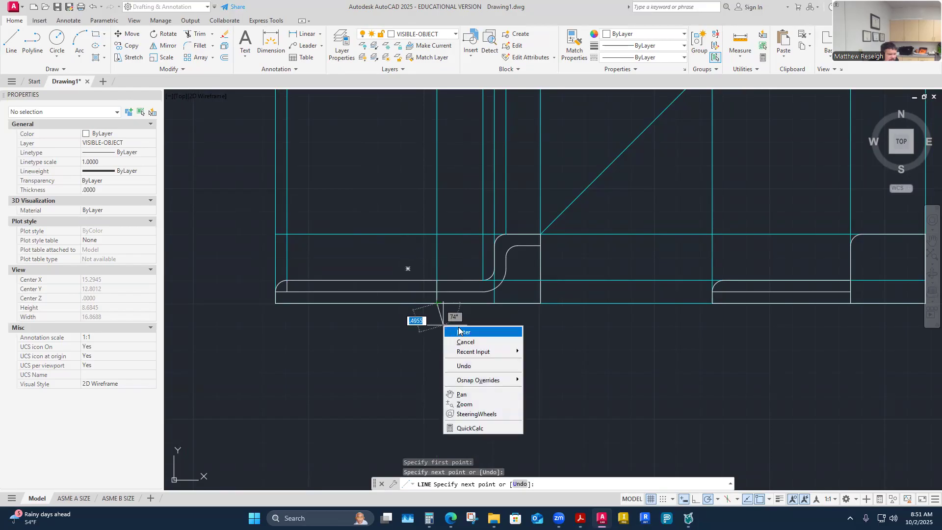
left_click(458, 327)
- Fillet the corner between the front view plate's top edge and the new vertical line, using the current radius
scroll(435, 285, "up", 2)
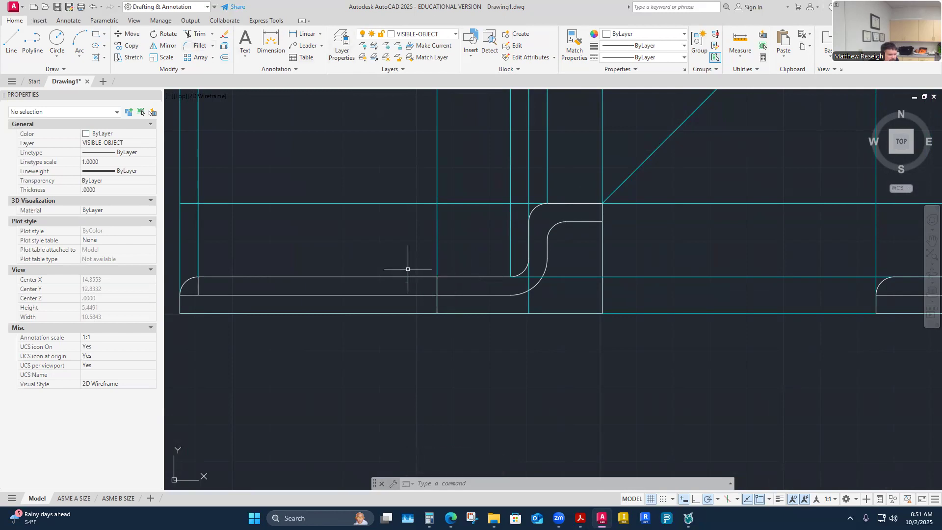
left_click(198, 45)
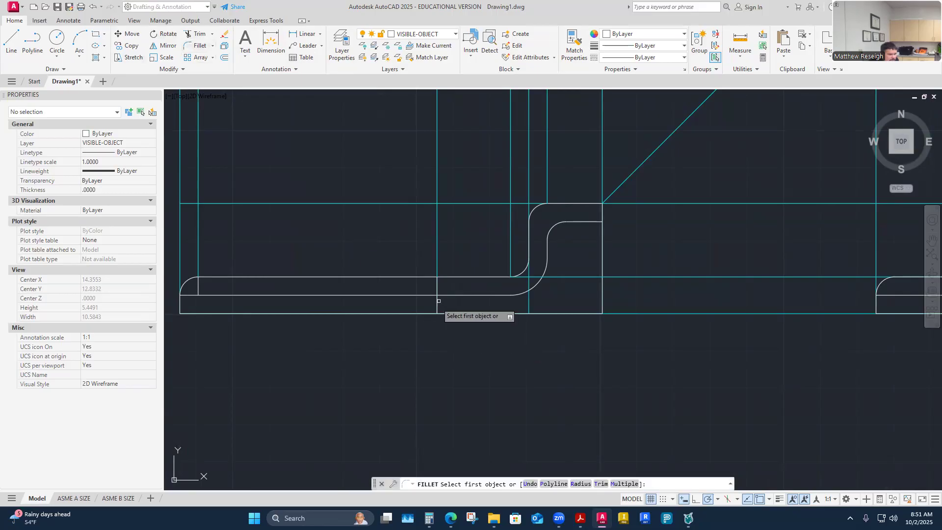
left_click(425, 278)
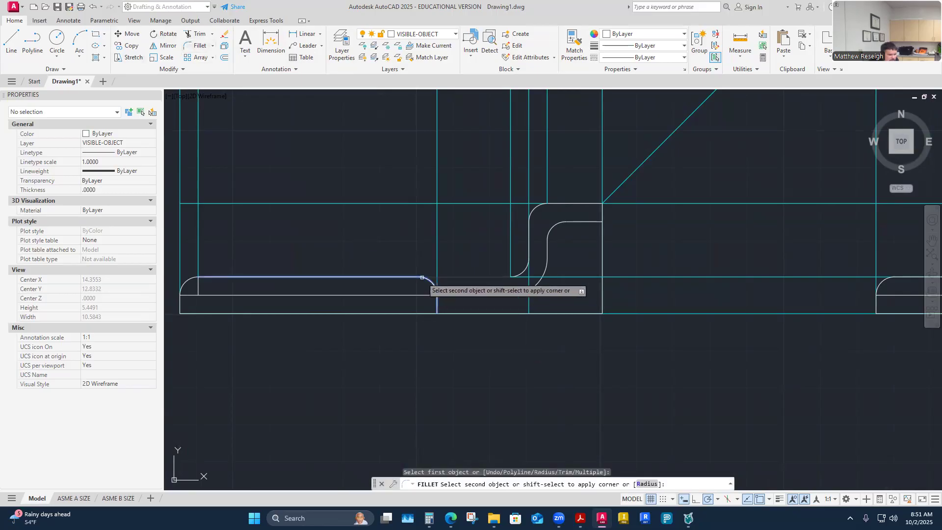
left_click(421, 277)
right_click(407, 245)
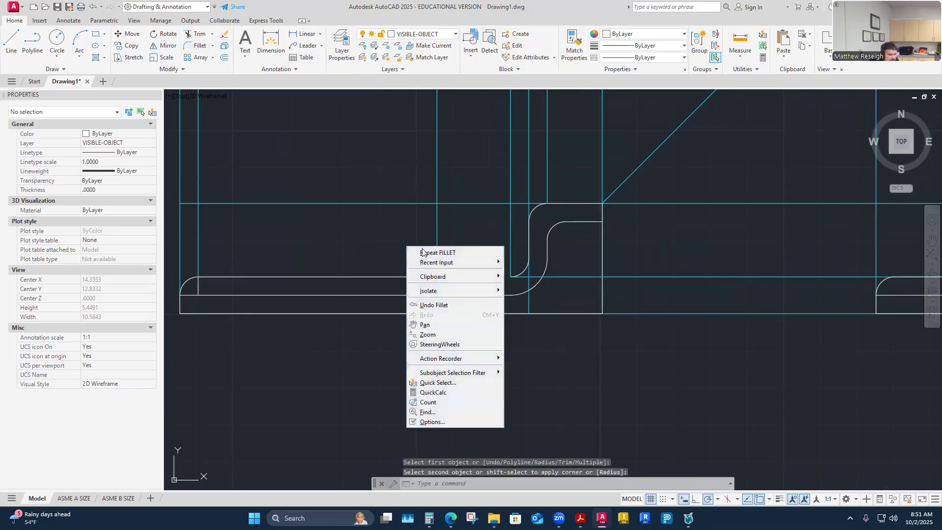
- Draw a horizontal line from the new fillet's upper end to the start of the front view's bend, closing the top edge gap
left_click(13, 40)
left_click(13, 40)
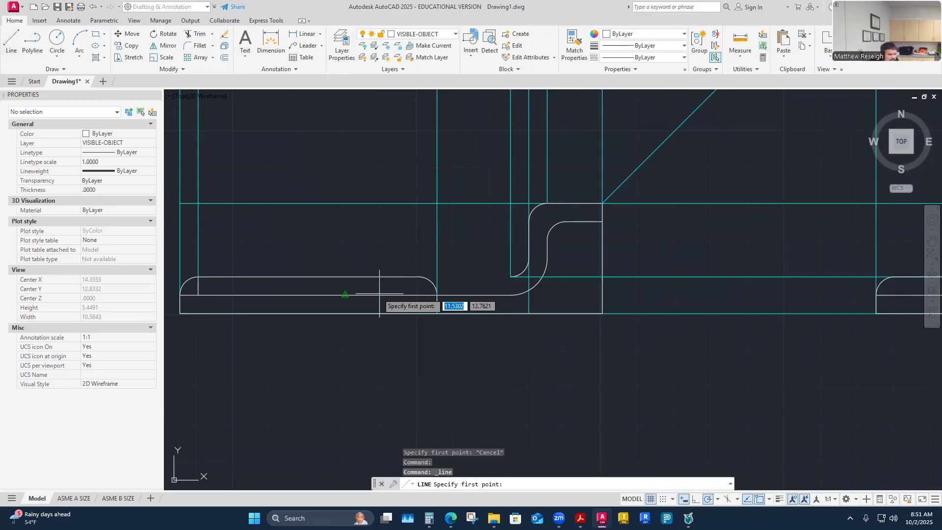
left_click(419, 277)
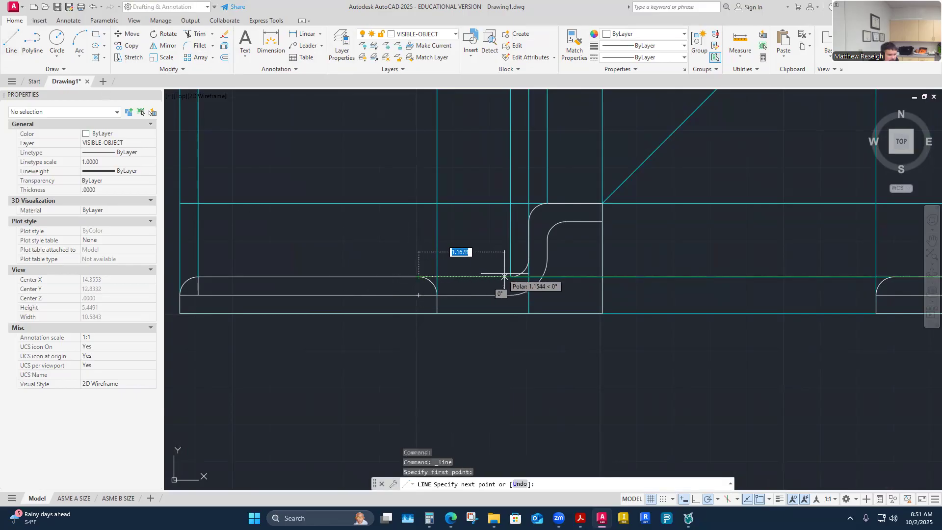
right_click(511, 277)
left_click(533, 283)
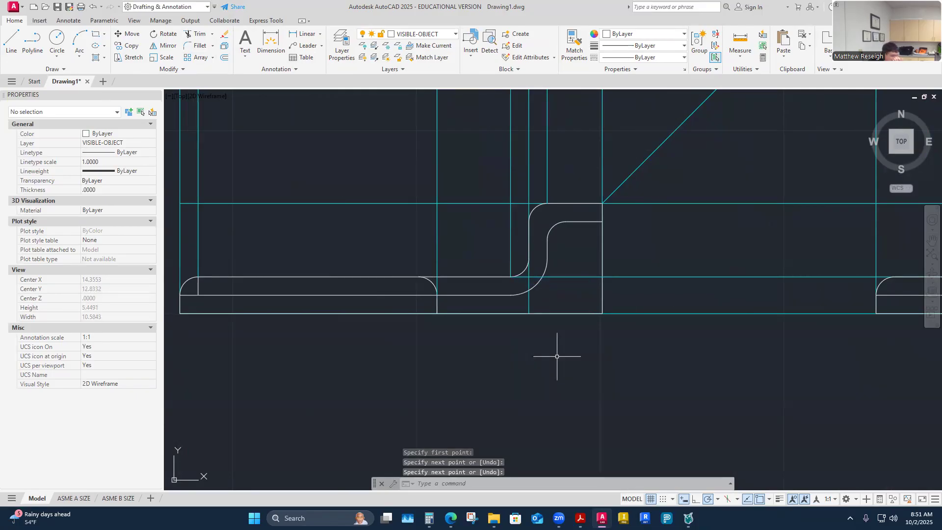
scroll(492, 346, "down", 1)
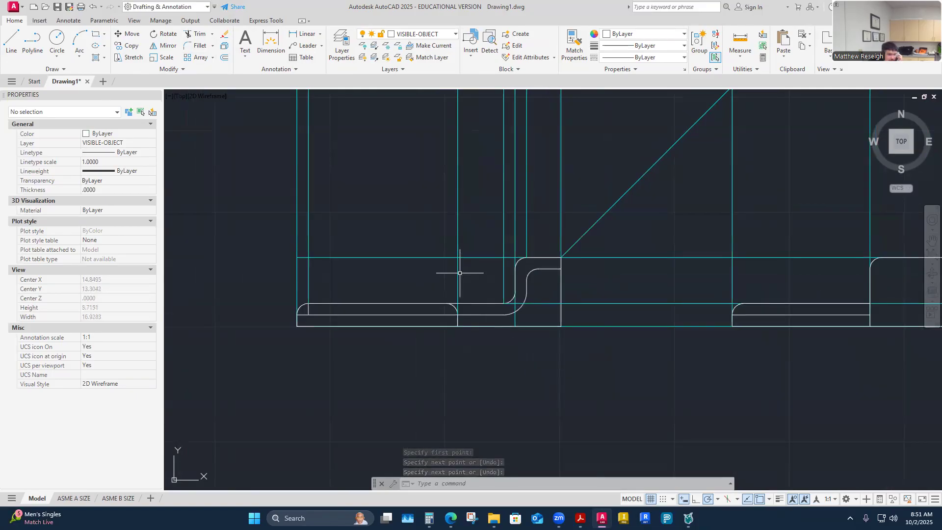
key("Escape")
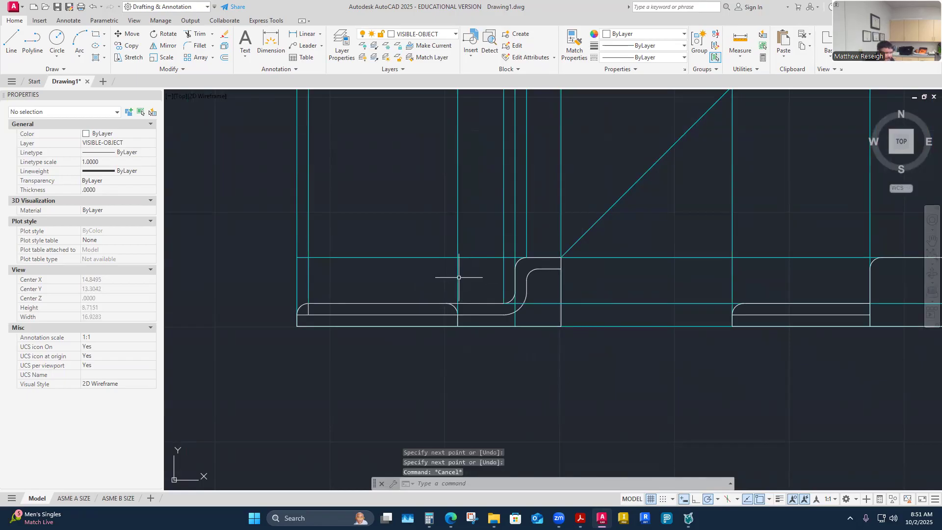
- Examine the projection line from the top view's outer arc to the front view's new vertical edge
left_click(459, 278)
scroll(459, 273, "down", 2)
scroll(444, 270, "up", 2)
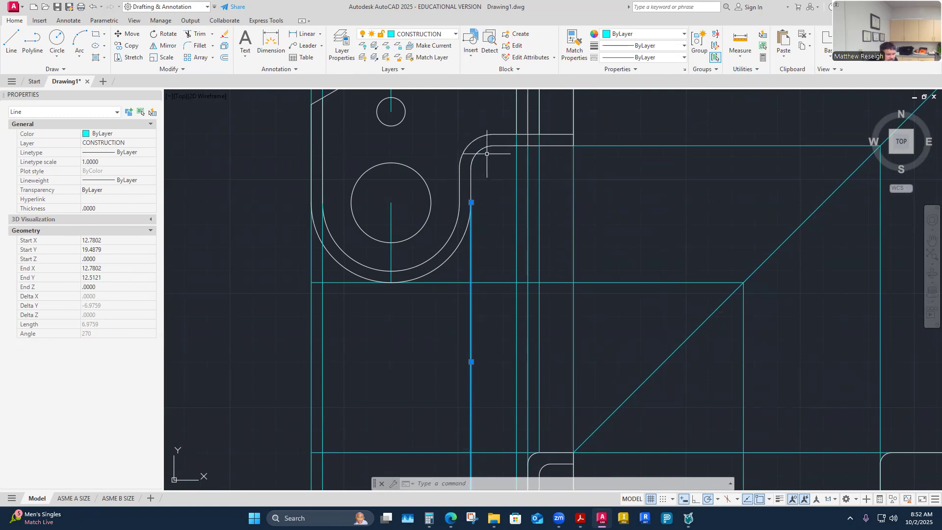
scroll(517, 276, "down", 2)
left_click(511, 360)
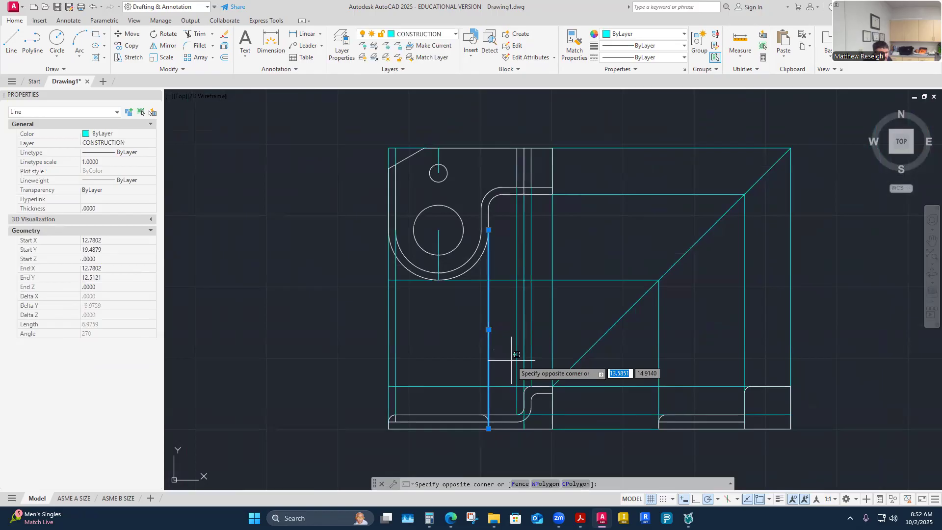
key("Escape")
key("Escape")
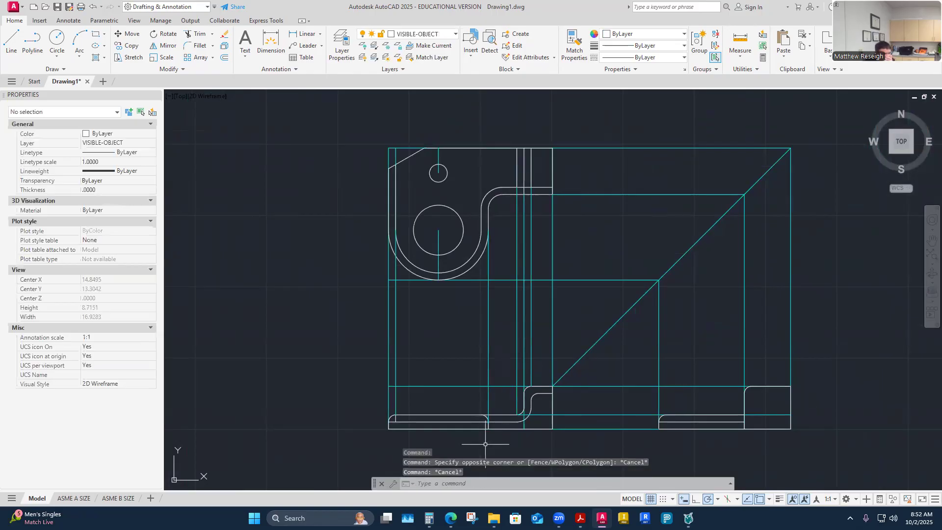
- Try trimming the short left end of the front view's inner horizontal line, and undo the trim
scroll(481, 443, "up", 2)
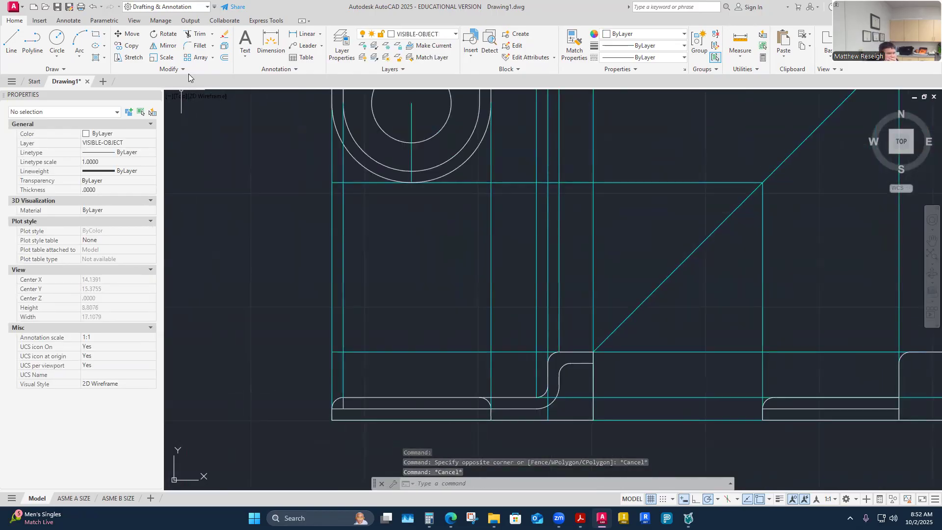
left_click(194, 34)
scroll(358, 436, "up", 4)
left_click(303, 366)
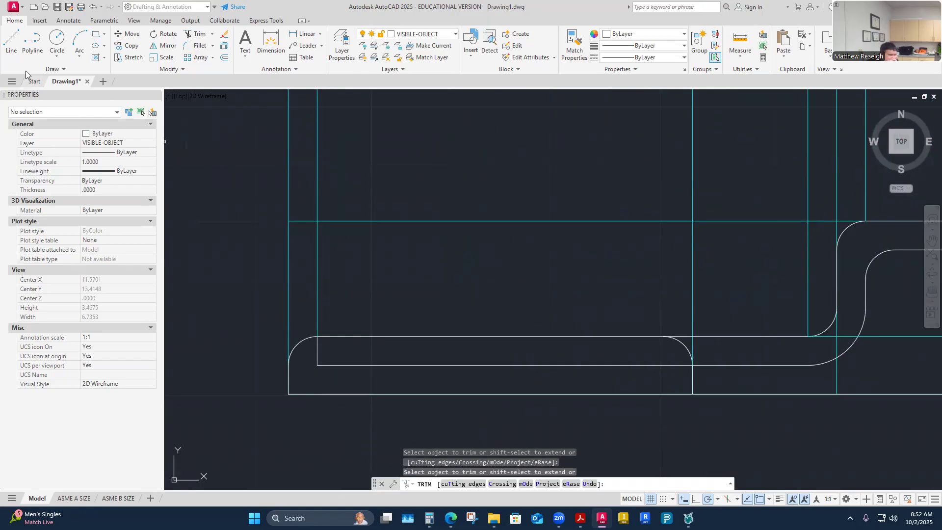
left_click(91, 10)
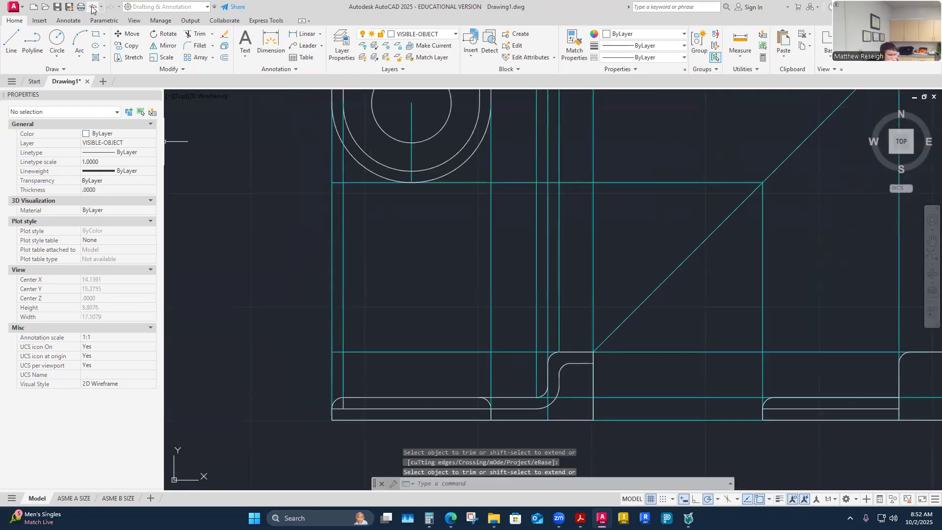
scroll(382, 463, "up", 4)
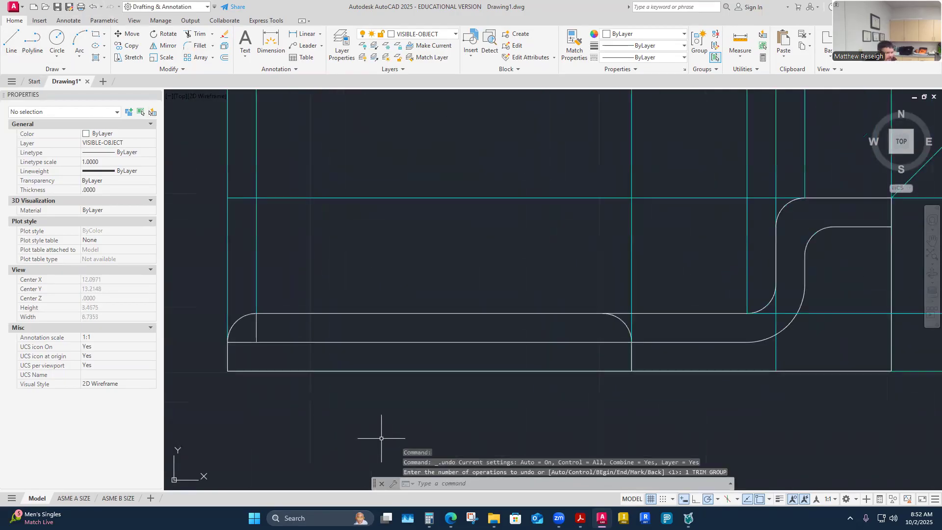
key("Escape")
key("Escape")
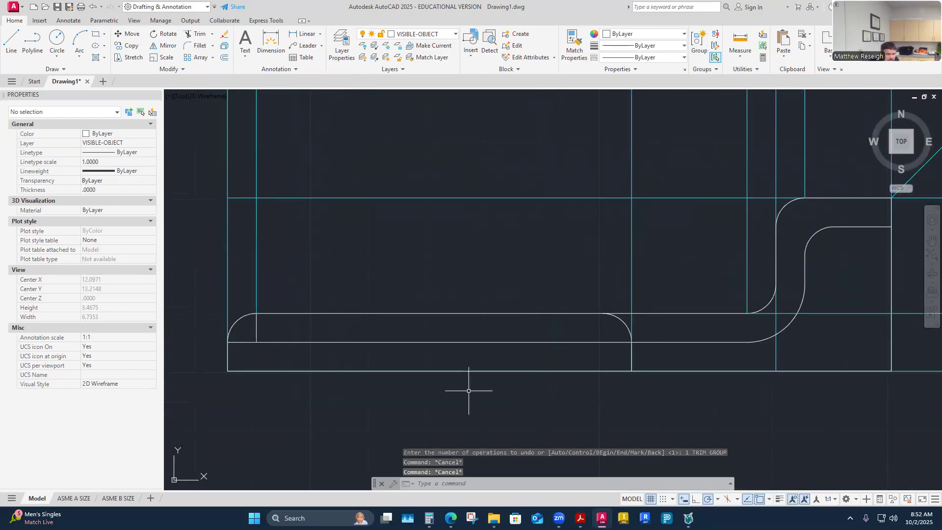
- Create a new layer named CONSTRUCTION2 with the same properties as the CONSTRUCTION layer
scroll(457, 380, "down", 4)
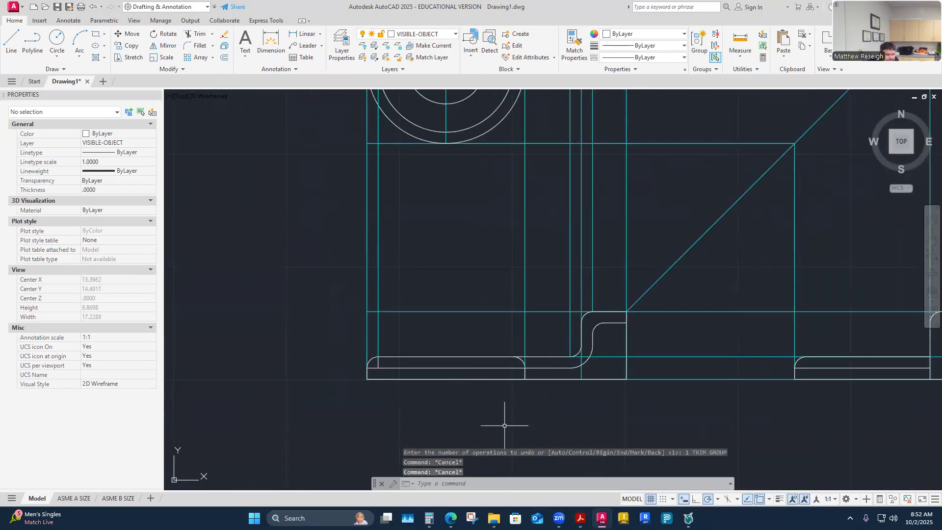
scroll(503, 410, "down", 2)
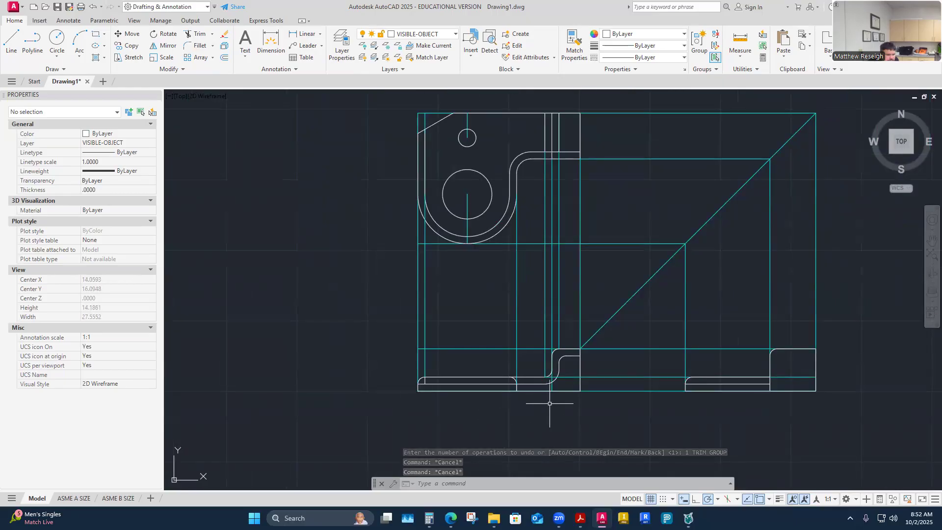
scroll(544, 315, "down", 1)
scroll(555, 311, "up", 1)
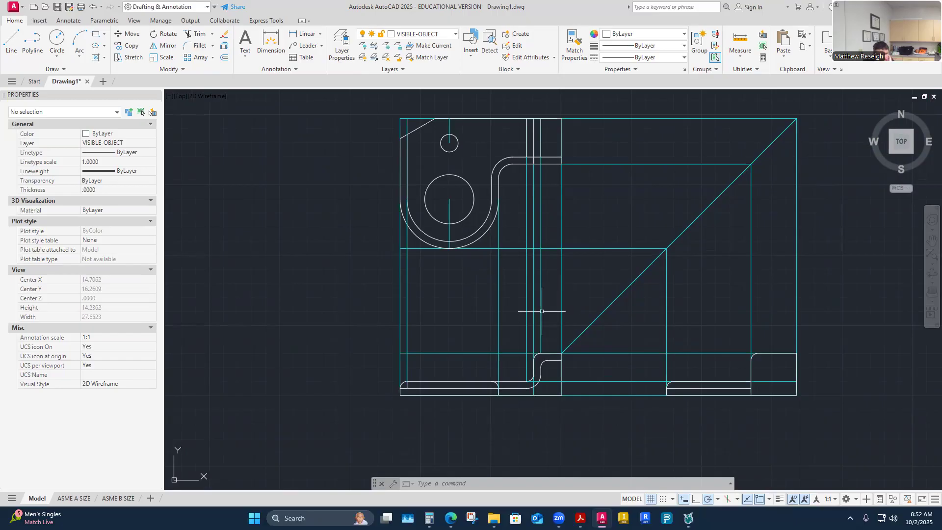
left_click(456, 34)
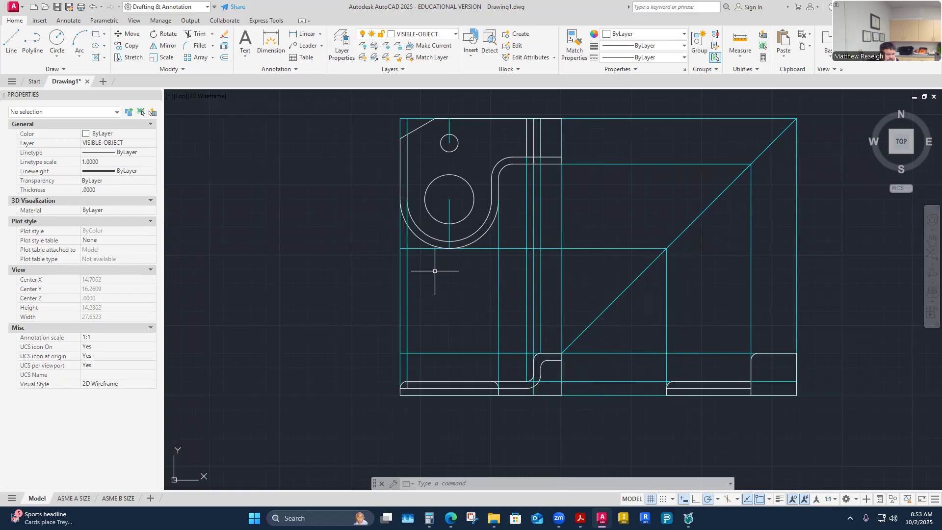
left_click(341, 47)
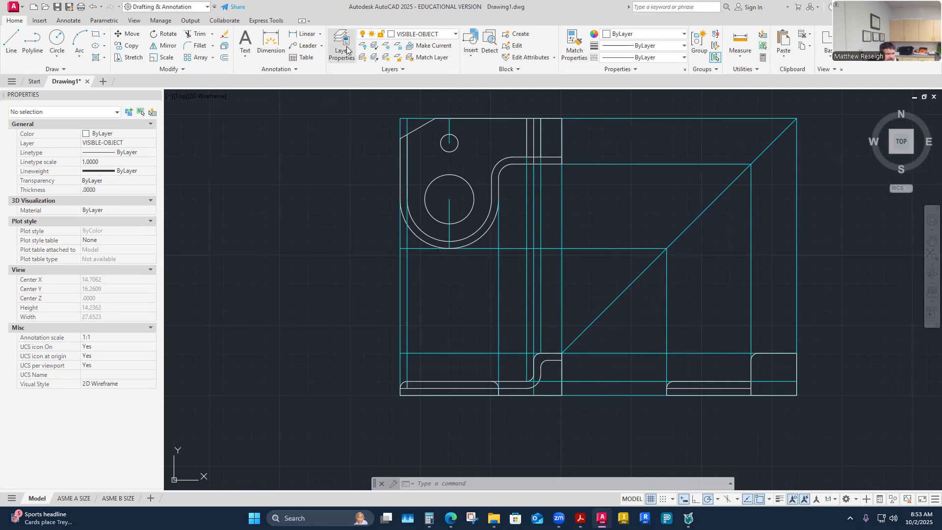
left_click(349, 219)
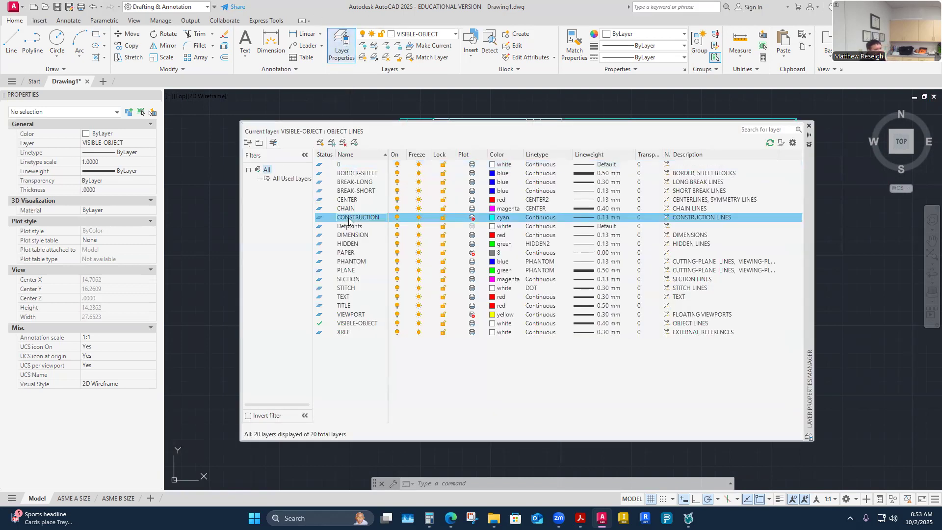
left_click(382, 221)
left_click(320, 143)
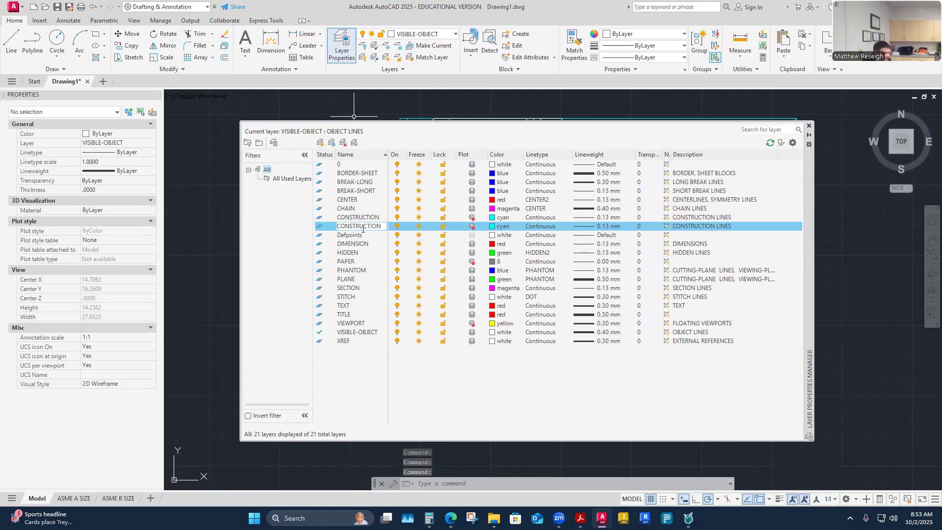
left_click(417, 385)
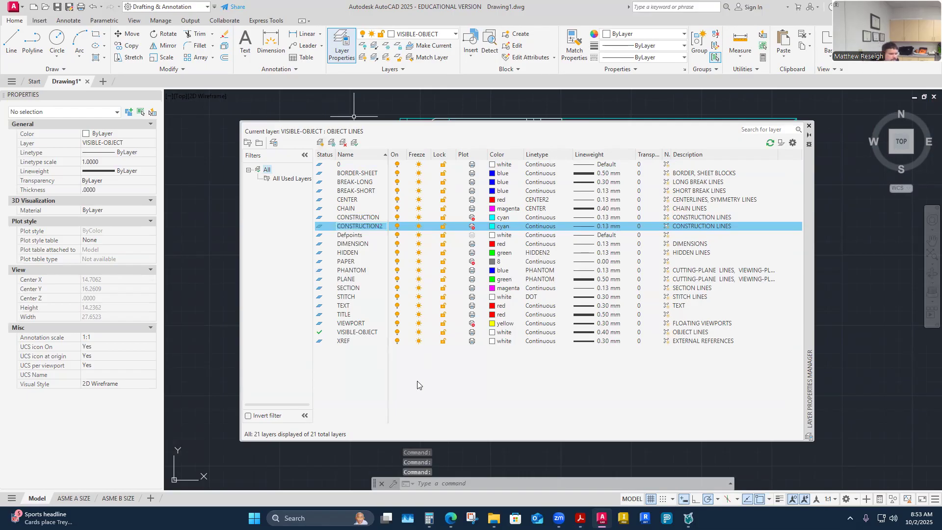
left_click(810, 126)
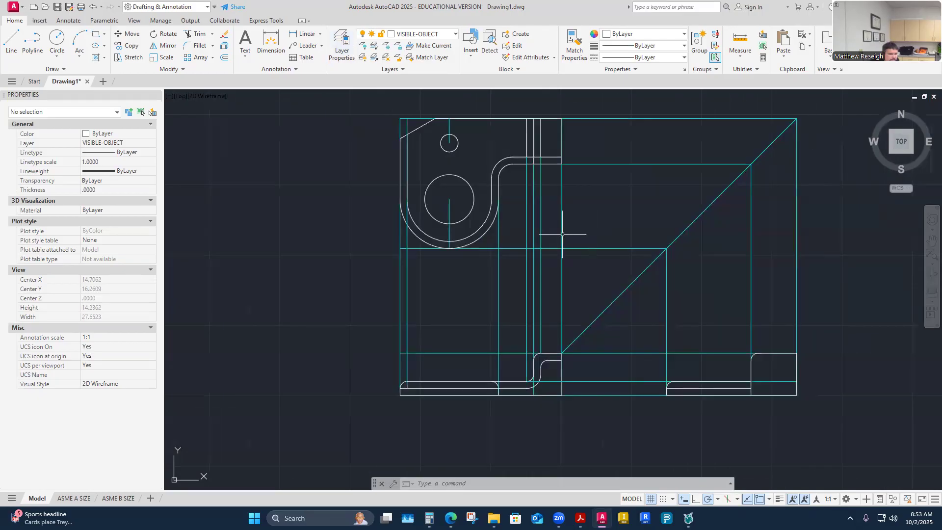
- Turn off the CONSTRUCTION layer and make CONSTRUCTION2 the current layer
left_click(456, 35)
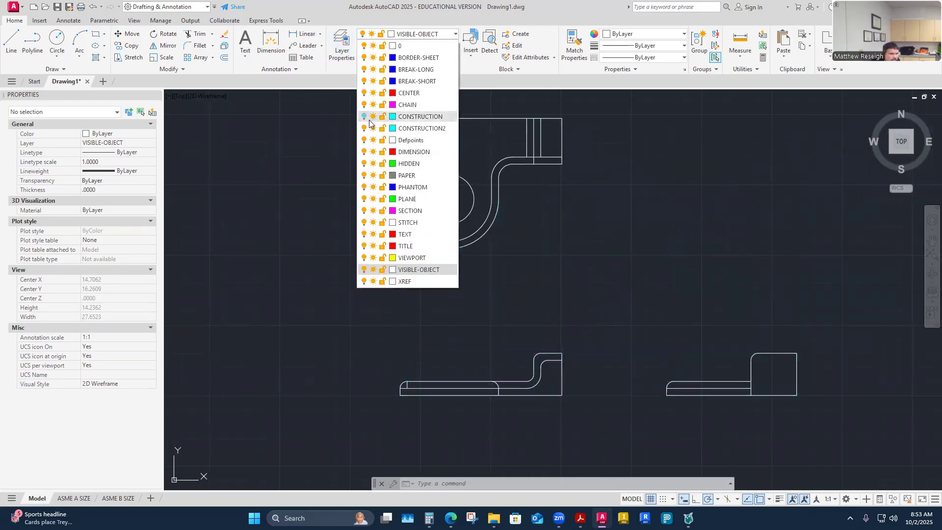
left_click(404, 129)
scroll(520, 270, "down", 1)
scroll(534, 276, "up", 1)
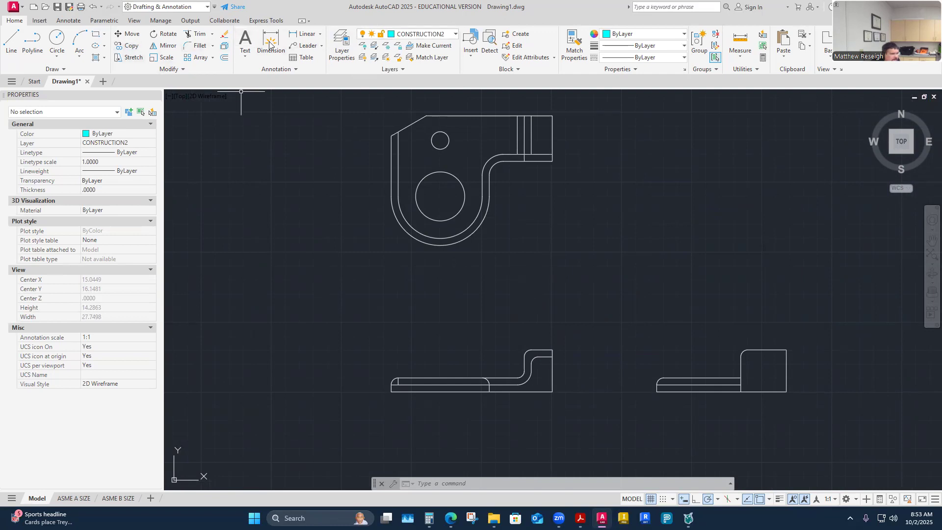
- Draw a vertical projection line from the large hole's left quadrant in the top view to the front view's bottom edge
left_click(11, 41)
scroll(447, 239, "up", 4)
scroll(417, 270, "down", 2)
left_click(395, 198)
scroll(385, 206, "down", 3)
scroll(391, 264, "up", 3)
scroll(391, 263, "up", 2)
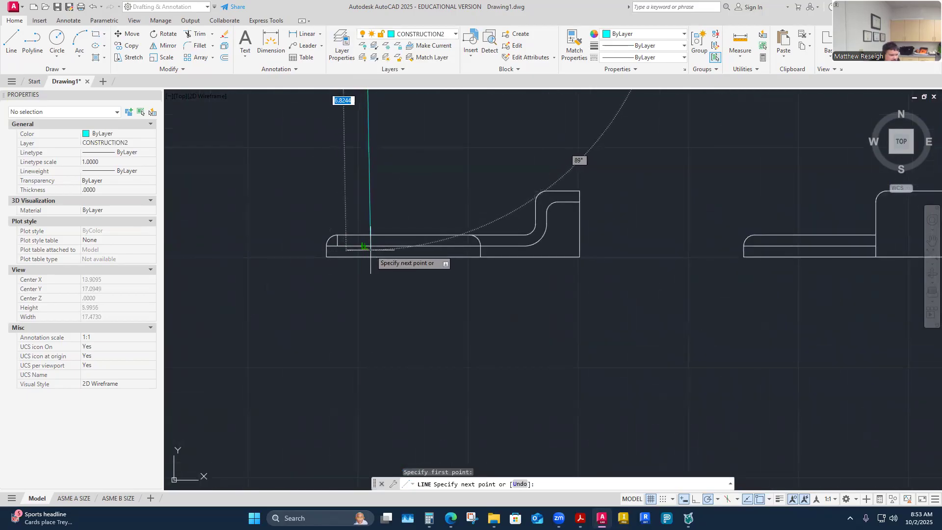
left_click(365, 257)
right_click(366, 256)
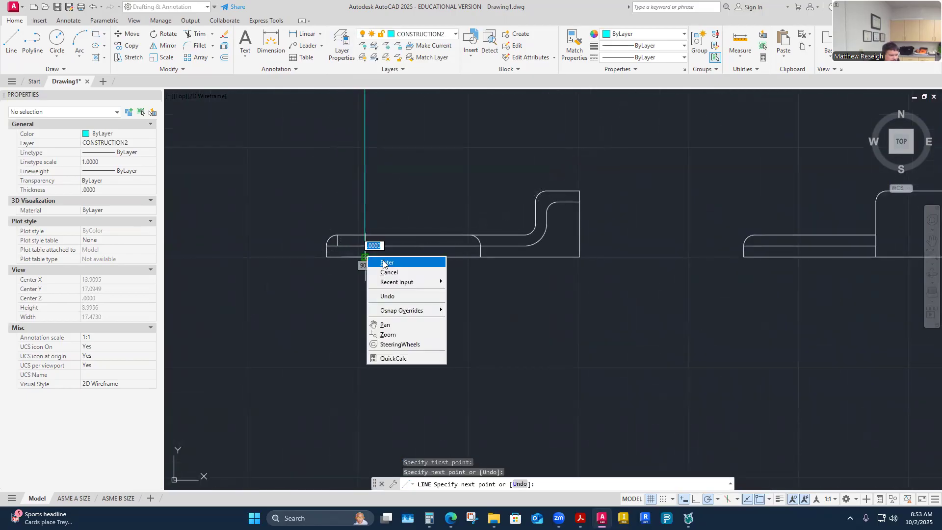
left_click(378, 262)
- Draw a vertical projection line from the large hole's right quadrant in the top view to the front view's bottom edge
right_click(409, 219)
left_click(423, 226)
scroll(410, 216, "down", 3)
scroll(424, 140, "up", 3)
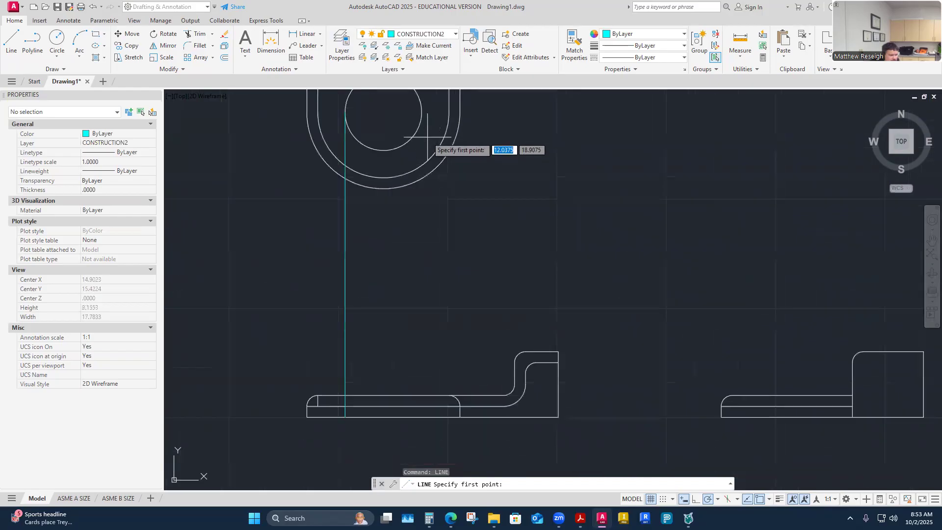
left_click(421, 112)
scroll(421, 114, "down", 4)
scroll(416, 243, "up", 4)
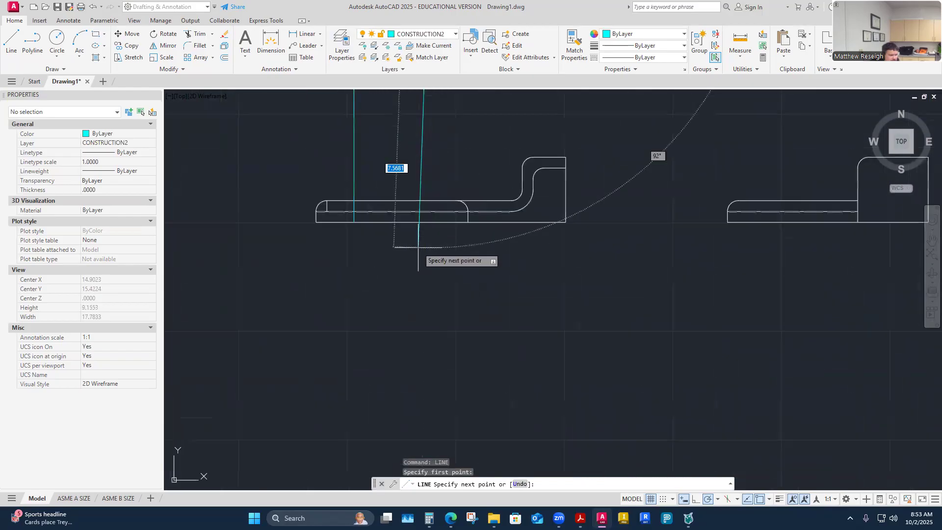
left_click(435, 212)
right_click(434, 219)
left_click(444, 227)
- Draw a vertical projection line from the small hole's left quadrant in the top view to the front view's bottom edge
scroll(444, 277, "down", 4)
right_click(375, 124)
left_click(383, 129)
scroll(414, 108, "up", 2)
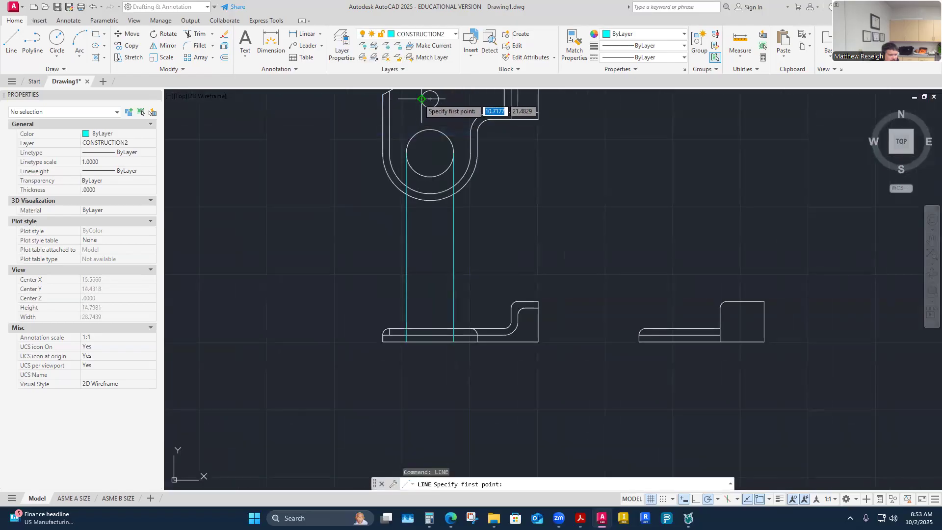
left_click(422, 99)
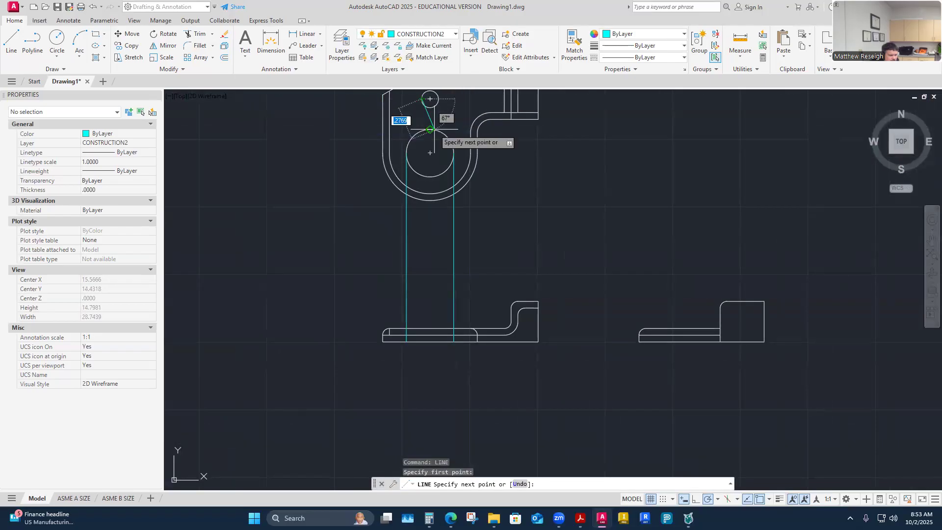
left_click(421, 335)
right_click(428, 339)
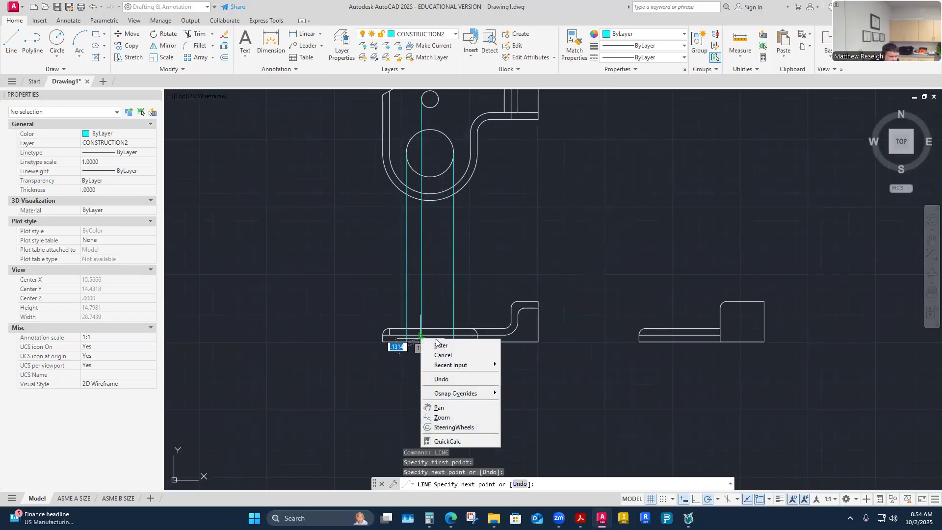
left_click(438, 344)
- Draw a vertical projection line from the small hole's right quadrant in the top view to the front view's bottom edge
right_click(432, 289)
left_click(447, 295)
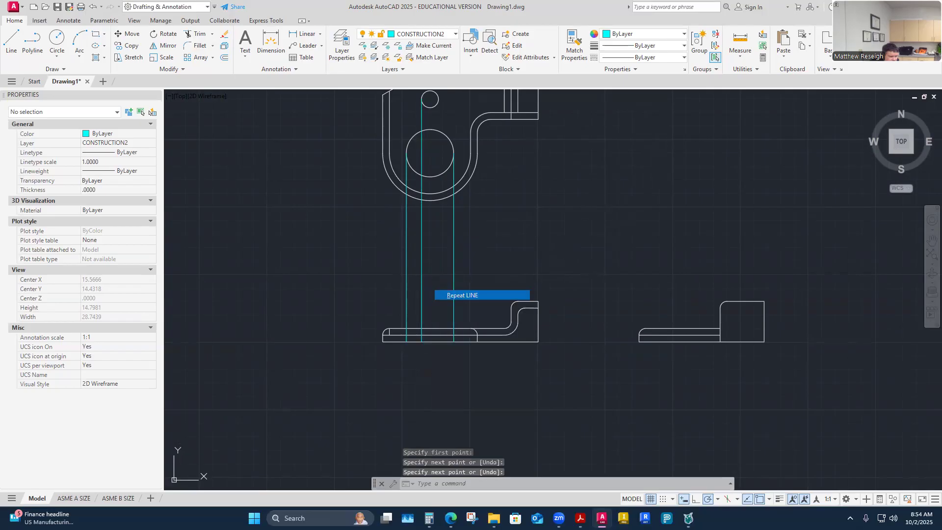
left_click(438, 99)
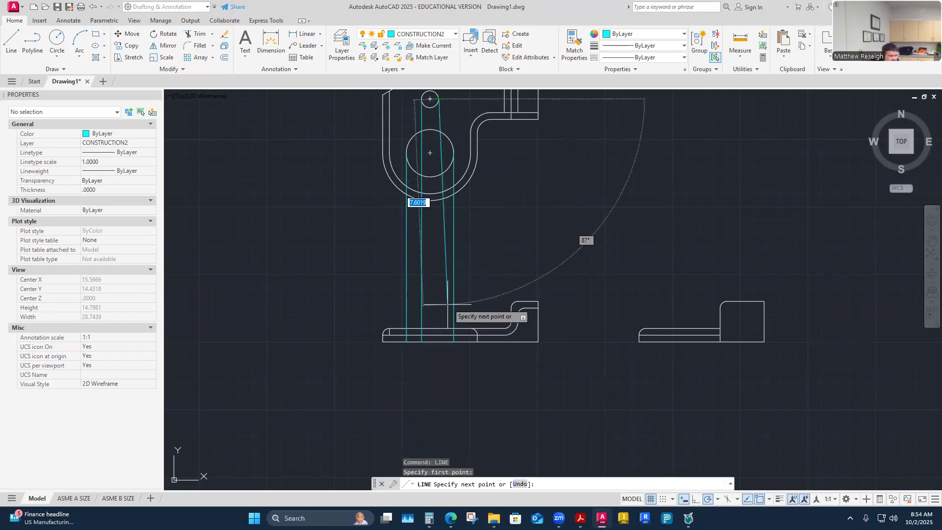
scroll(438, 342, "up", 4)
left_click(437, 342)
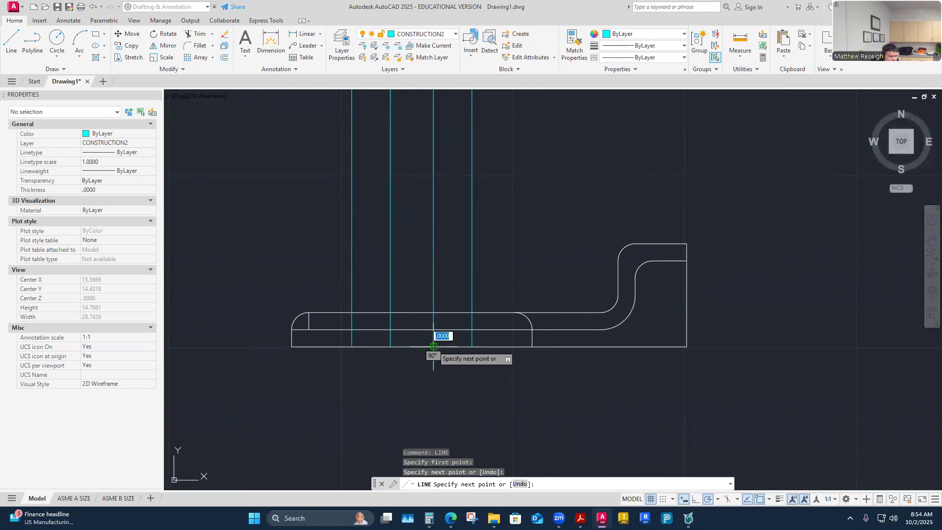
right_click(441, 347)
left_click(448, 350)
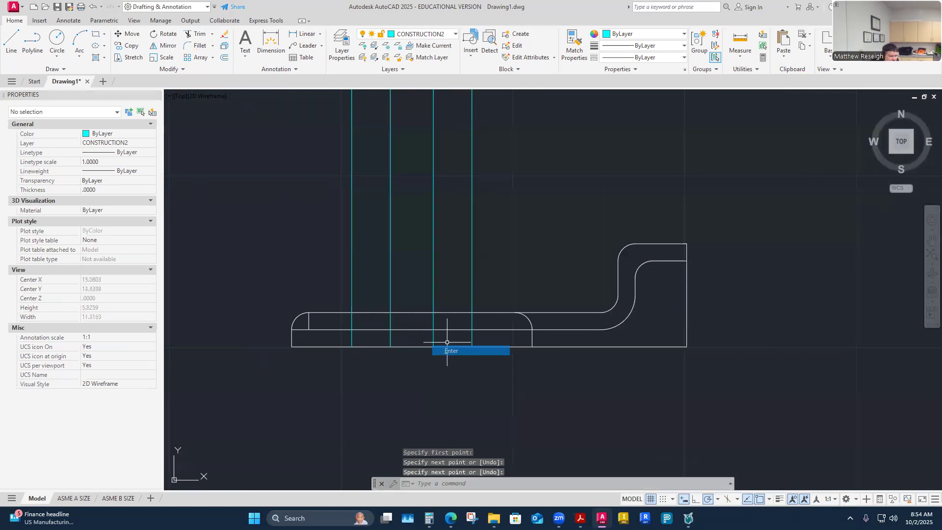
- Draw a vertical projection line from the upper end of the top view's angled corner to the front view's bottom edge
scroll(452, 307, "down", 4)
scroll(443, 177, "down", 2)
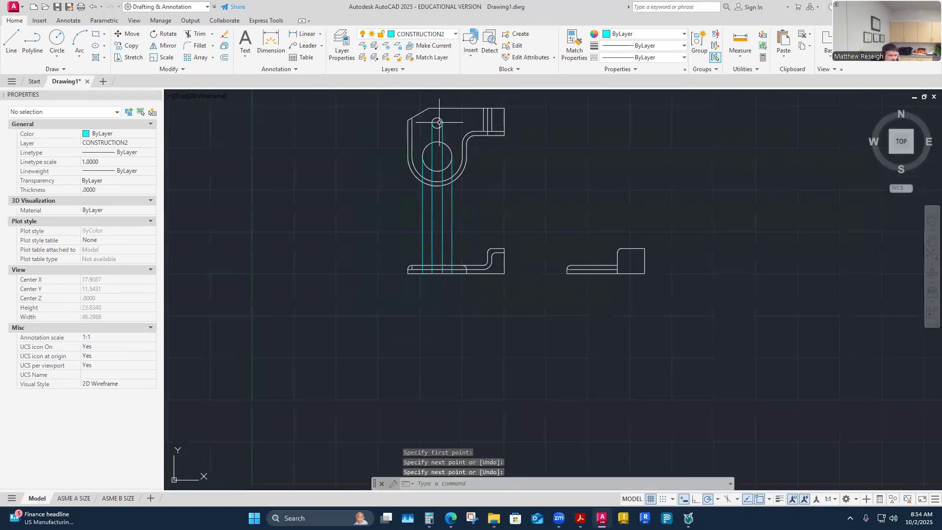
scroll(436, 127, "up", 2)
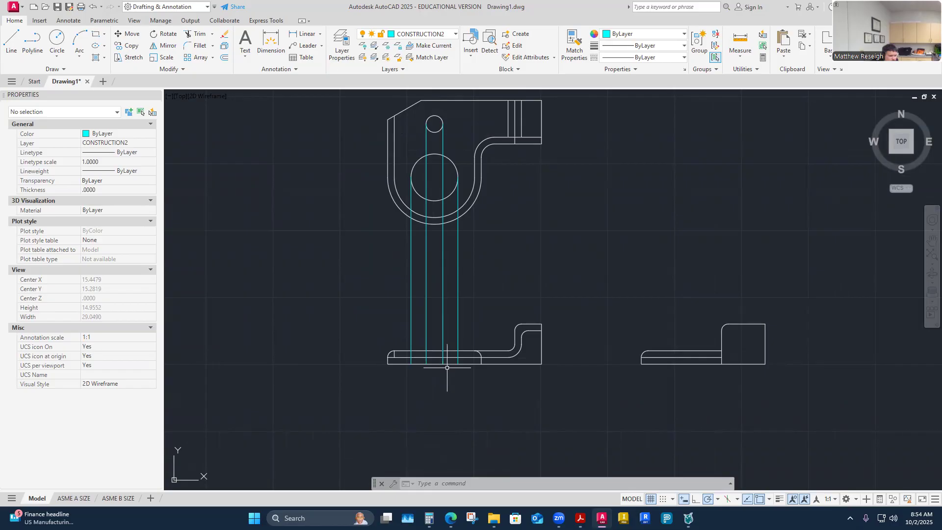
right_click(357, 284)
left_click(381, 289)
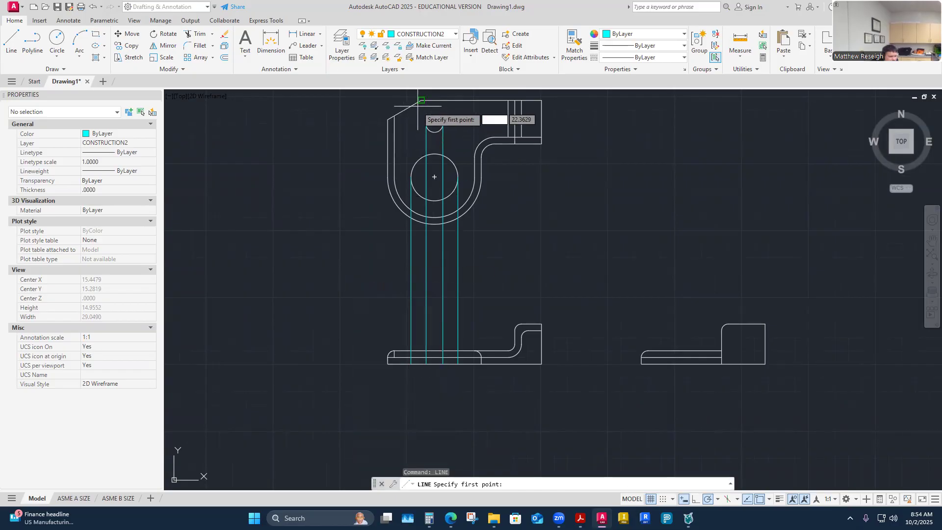
left_click(421, 100)
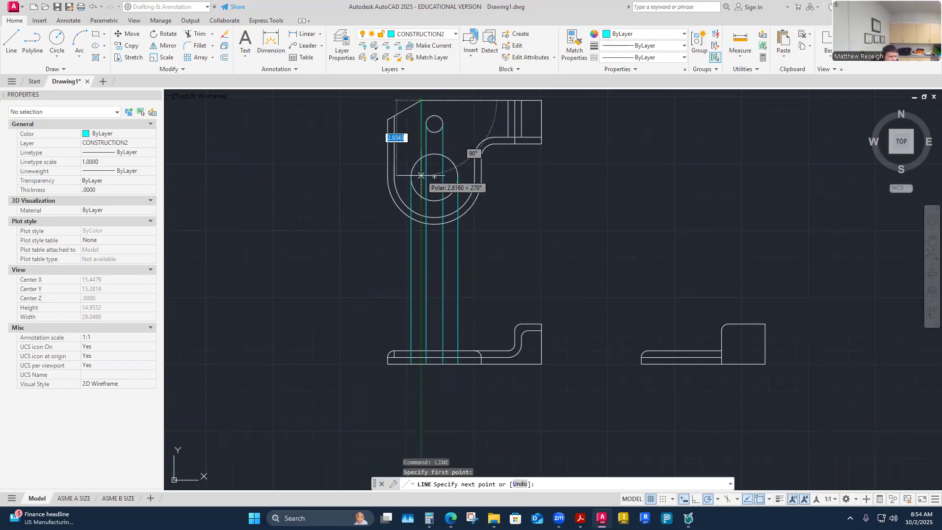
scroll(421, 351, "up", 4)
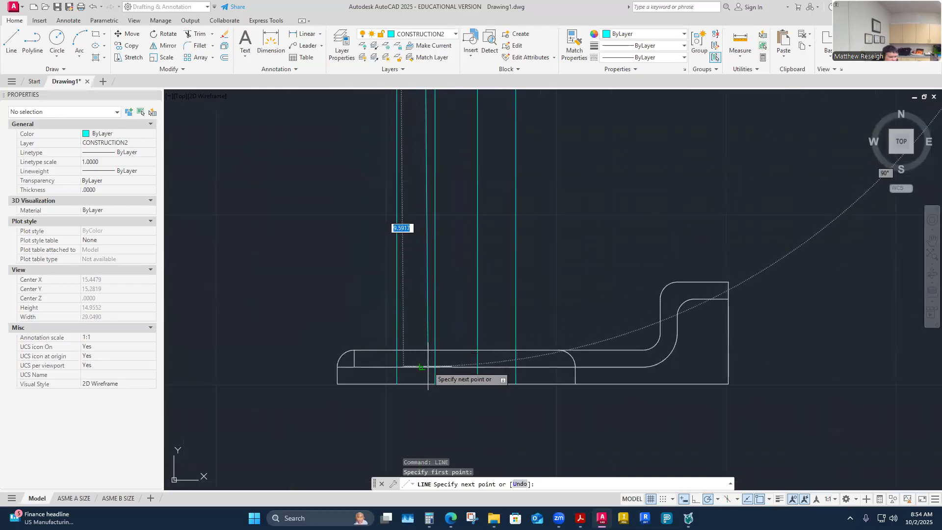
right_click(423, 382)
left_click(442, 388)
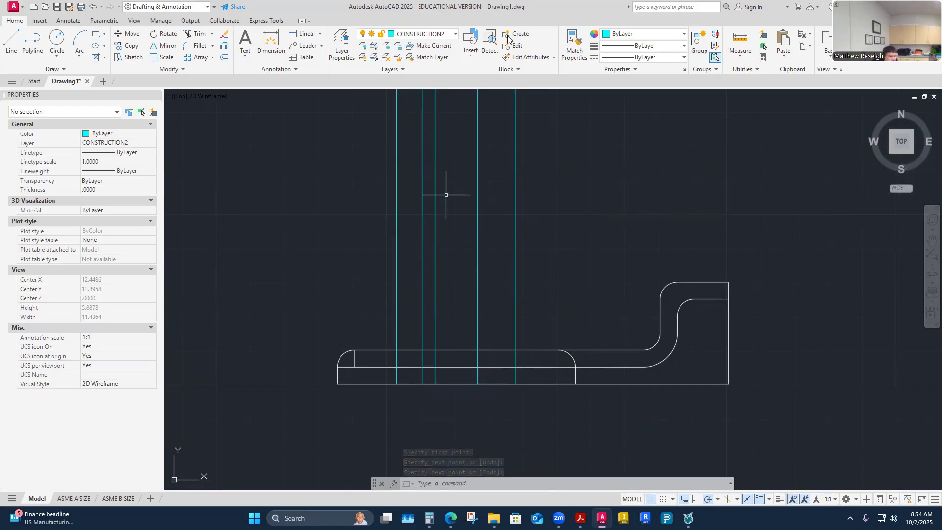
- Make HIDDEN the current layer and draw the large hole's left hidden line through the front view plate's full thickness
left_click(455, 34)
left_click(402, 164)
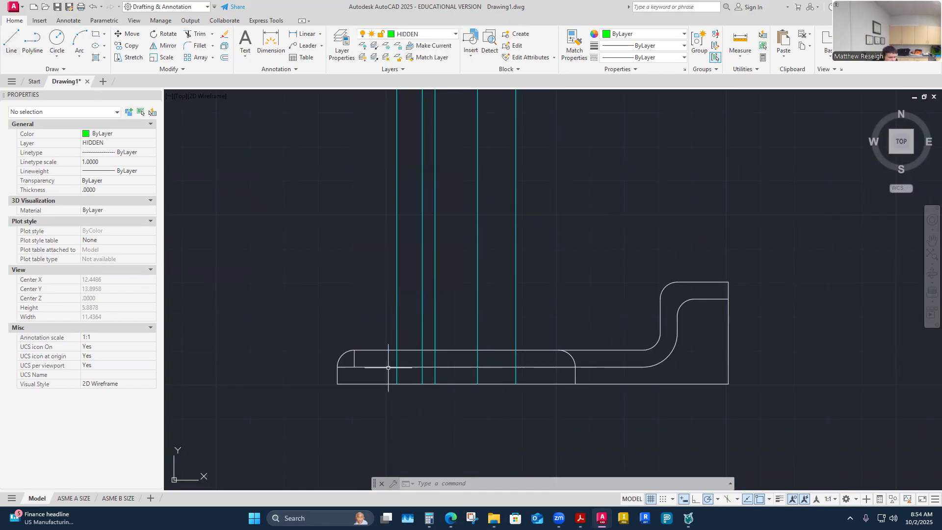
left_click(12, 48)
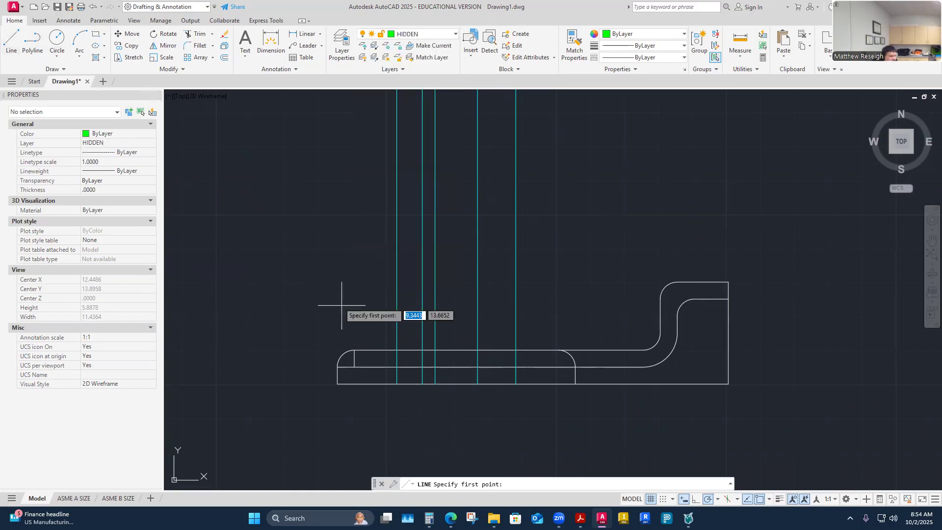
left_click(397, 350)
left_click(397, 384)
right_click(398, 384)
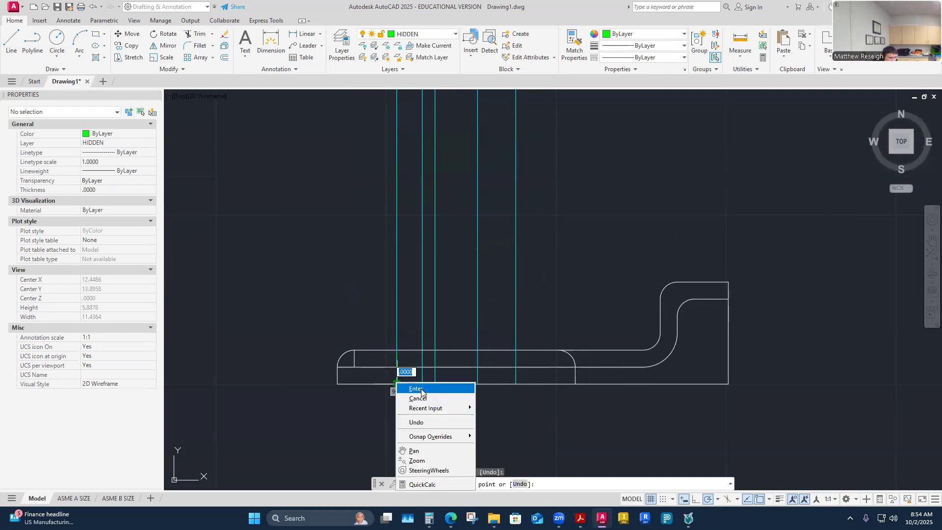
left_click(420, 389)
- Draw the large hole's right hidden line from the front view plate's top edge to its bottom edge
right_click(462, 419)
left_click(490, 246)
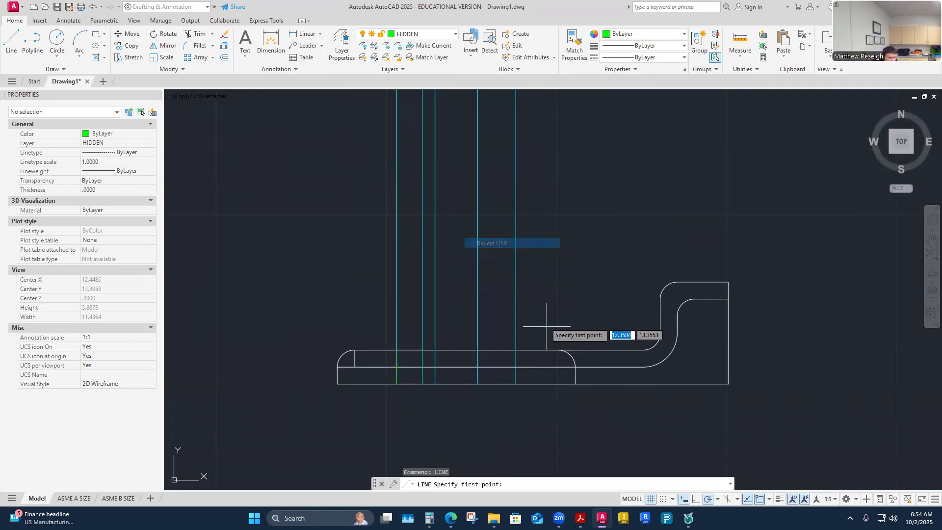
left_click(516, 350)
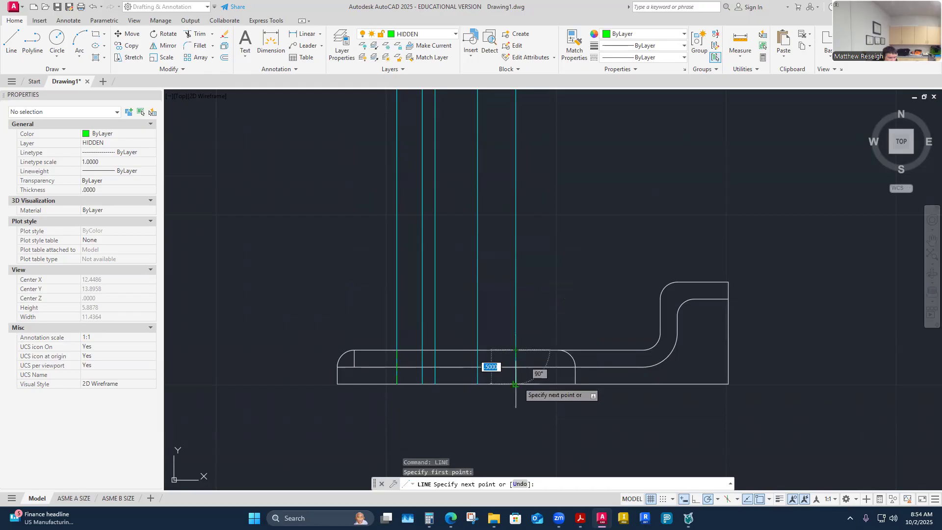
left_click(523, 384)
right_click(522, 385)
left_click(533, 391)
- Draw the small hole's right hidden line from the front view plate's top edge to its bottom edge
right_click(496, 322)
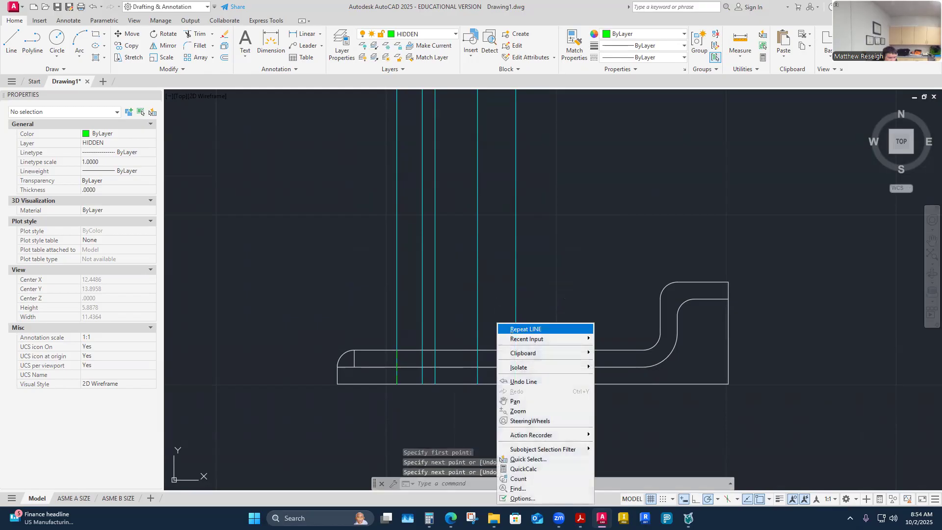
left_click(505, 327)
scroll(451, 365, "down", 4)
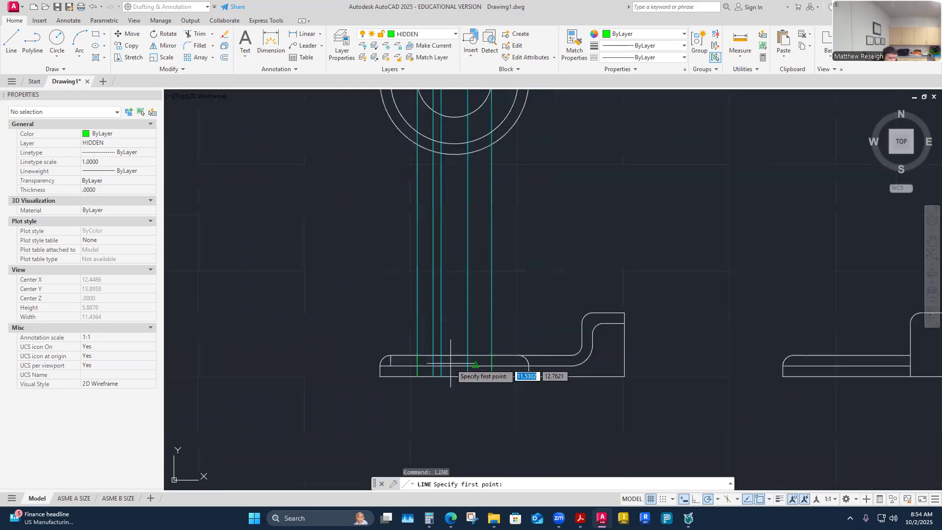
scroll(478, 427, "up", 4)
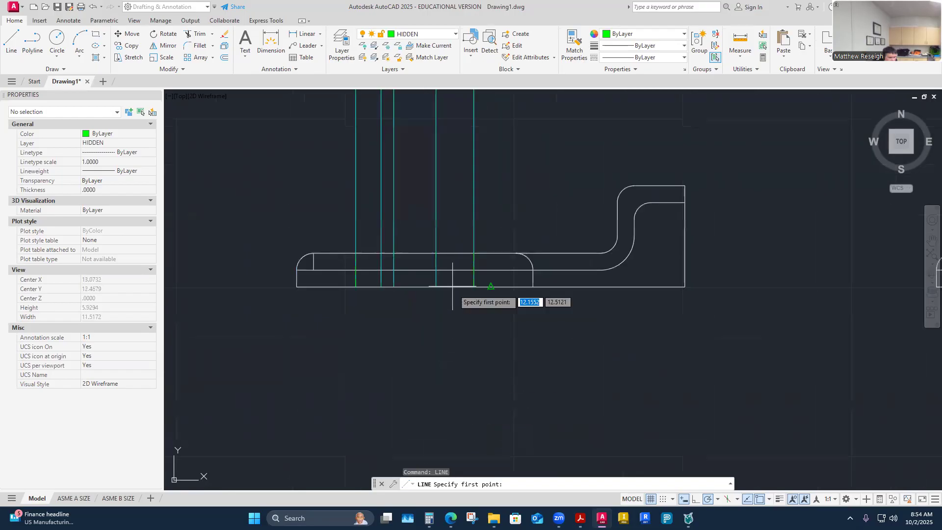
left_click(436, 253)
left_click(435, 287)
right_click(435, 287)
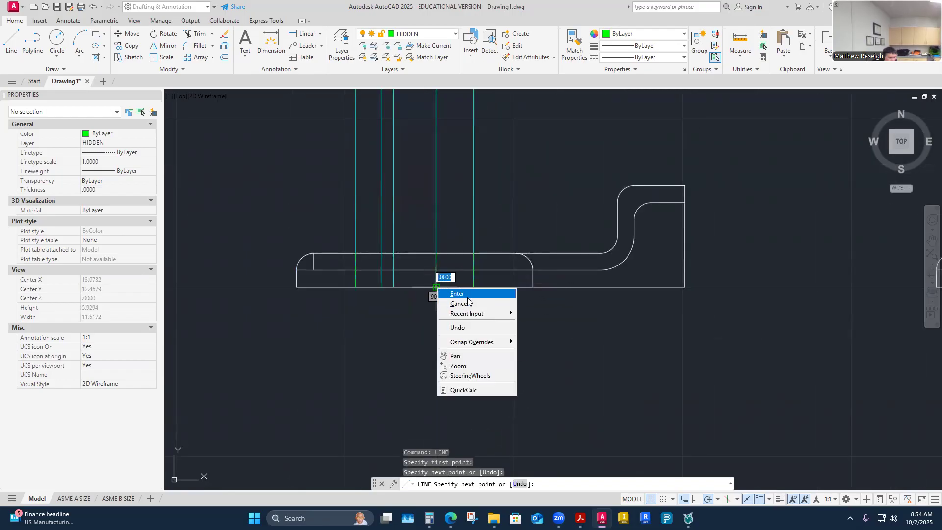
left_click(456, 294)
- Draw the small hole's left hidden line through the full thickness of the front view plate
right_click(430, 241)
left_click(442, 244)
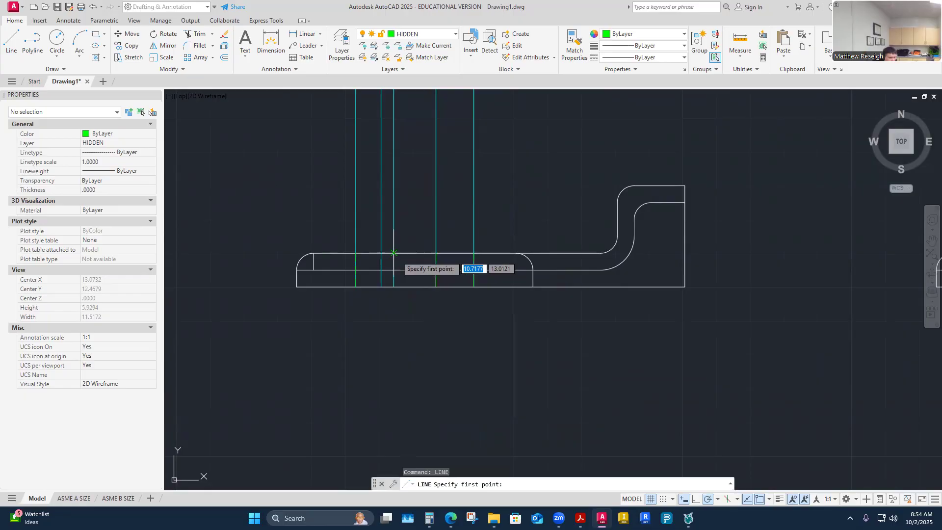
left_click(394, 254)
left_click(394, 287)
right_click(395, 283)
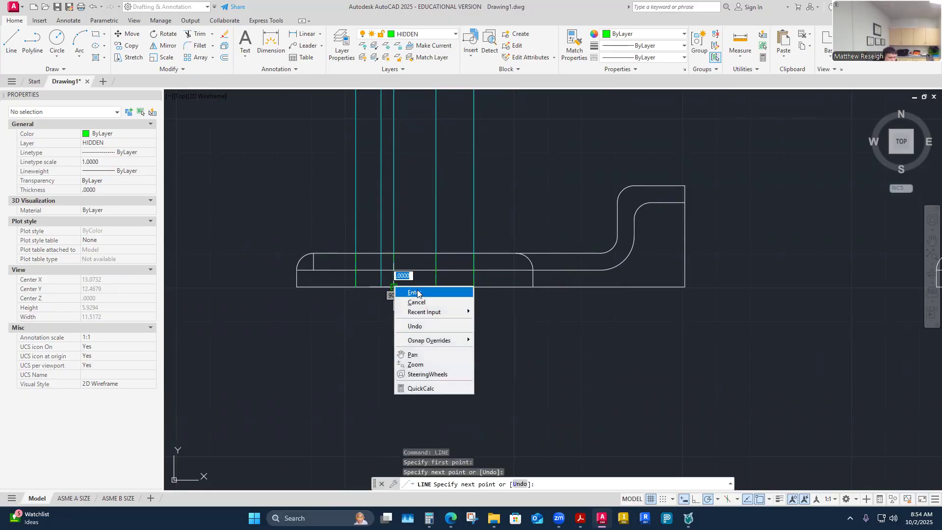
left_click(410, 291)
- Draw the angled corner's hidden line along its projection line, from the front view plate's top edge to its bottom edge
right_click(423, 236)
left_click(442, 244)
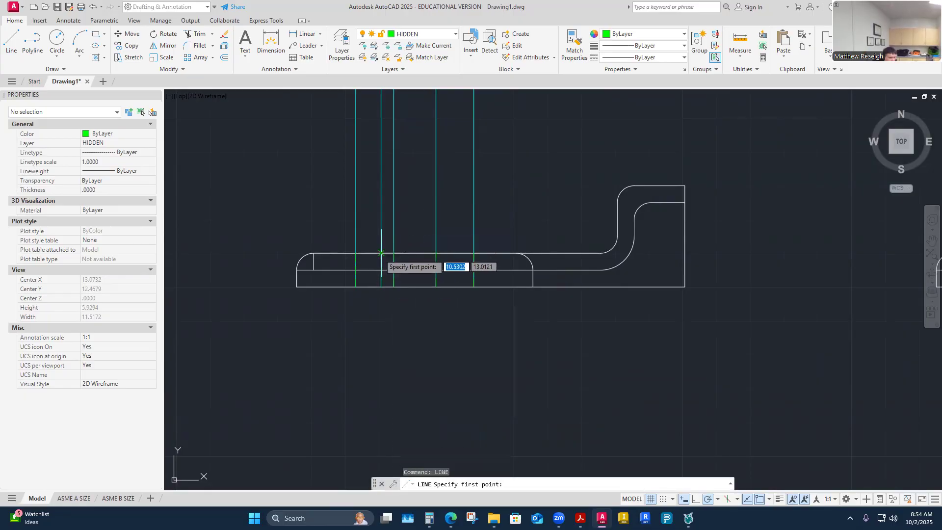
left_click(381, 253)
left_click(381, 287)
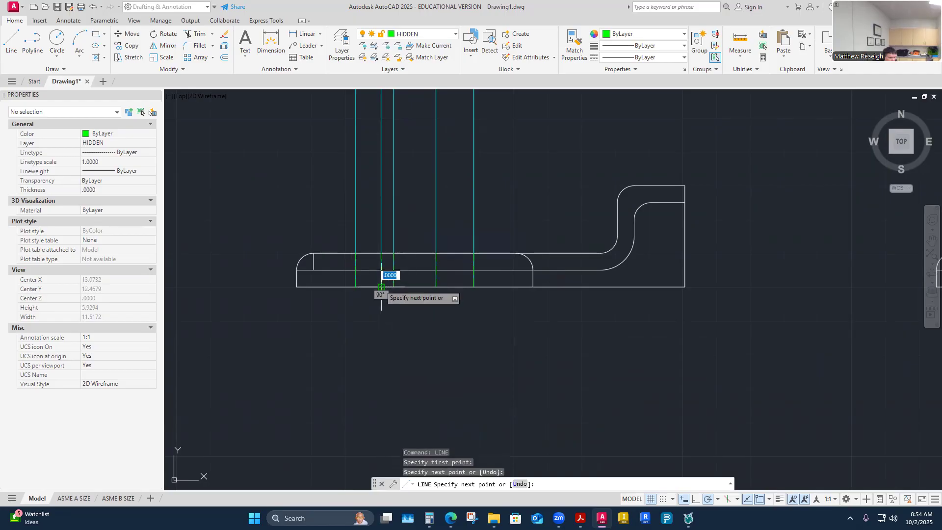
right_click(382, 287)
left_click(398, 293)
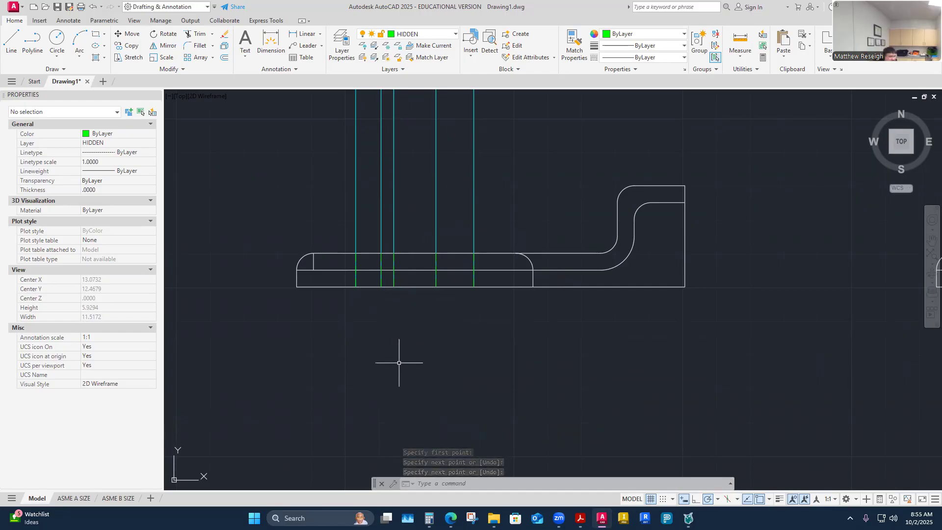
- Make CENTER the current layer and add a centerline between the large hole's two hidden lines in the front view
left_click(454, 35)
left_click(420, 92)
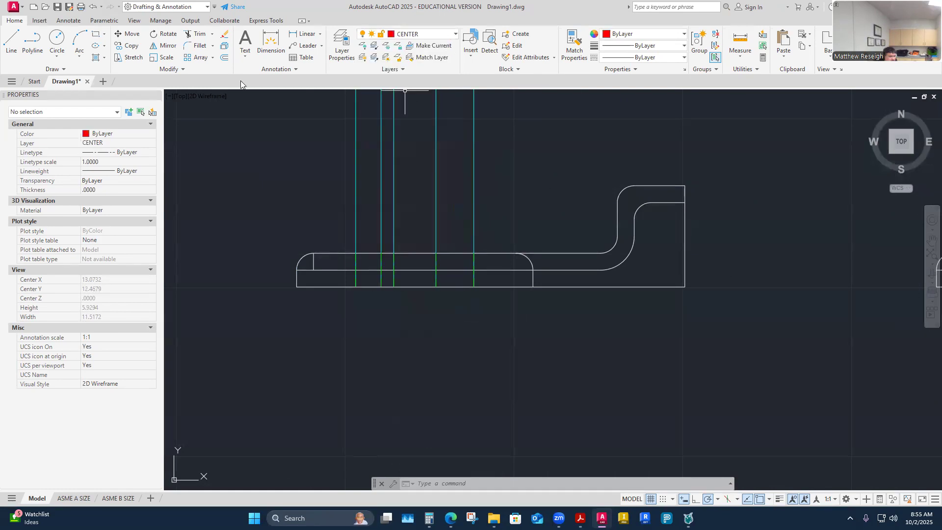
left_click(74, 22)
left_click(350, 48)
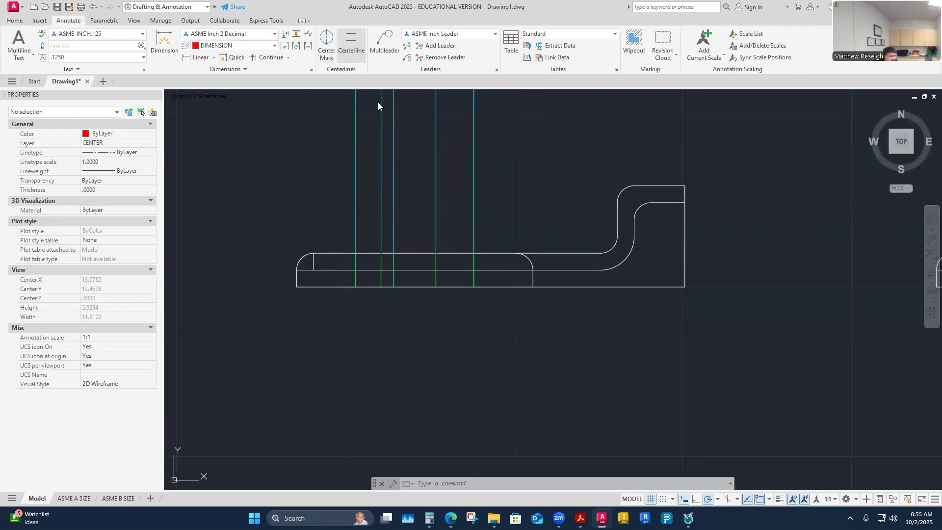
left_click(474, 280)
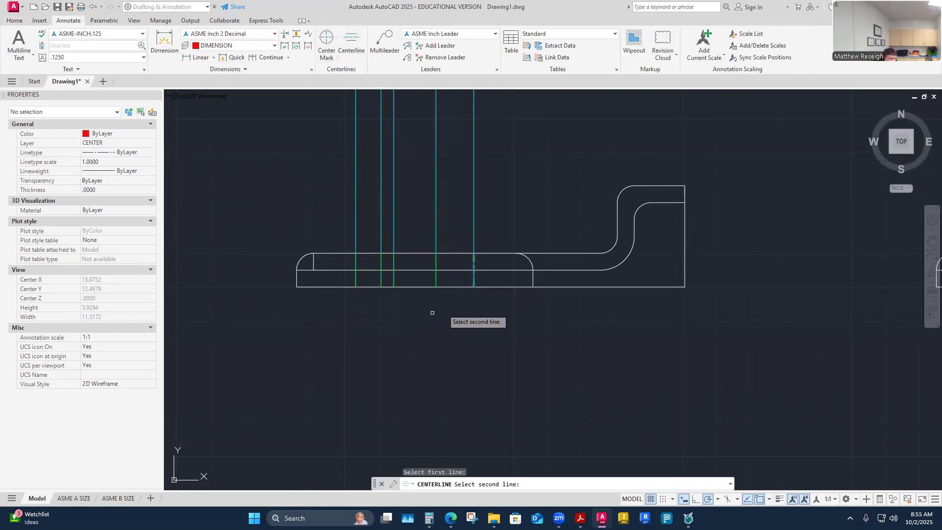
left_click(355, 280)
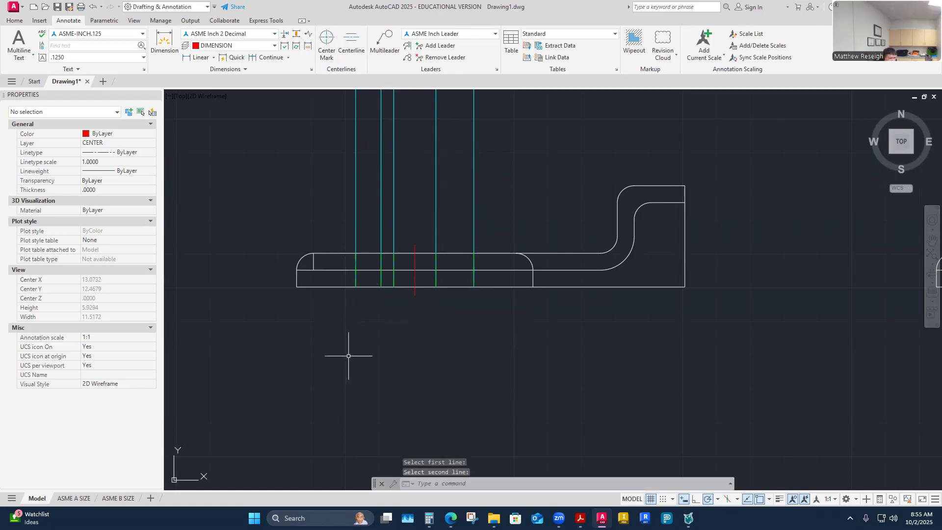
key("Escape")
key("Escape")
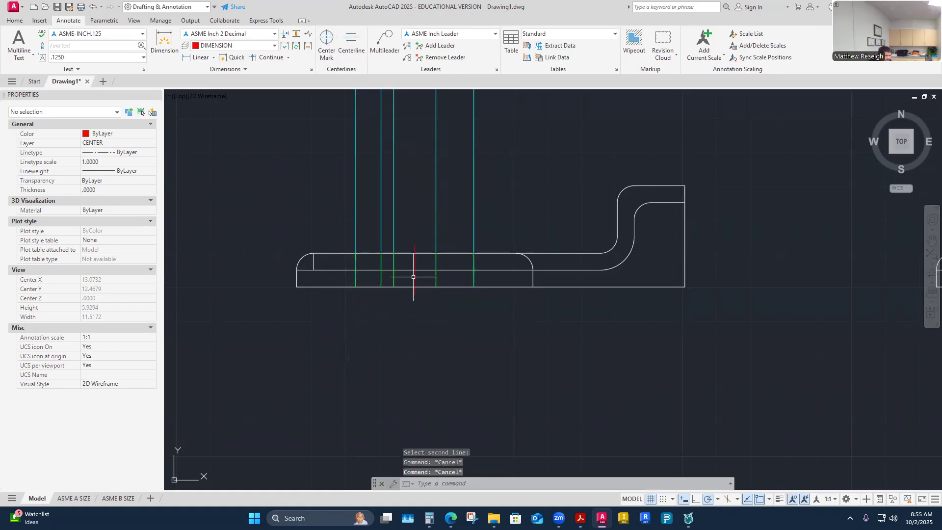
- Set the front view centerline's start and end extensions to .25
left_click(415, 277)
left_click(123, 305)
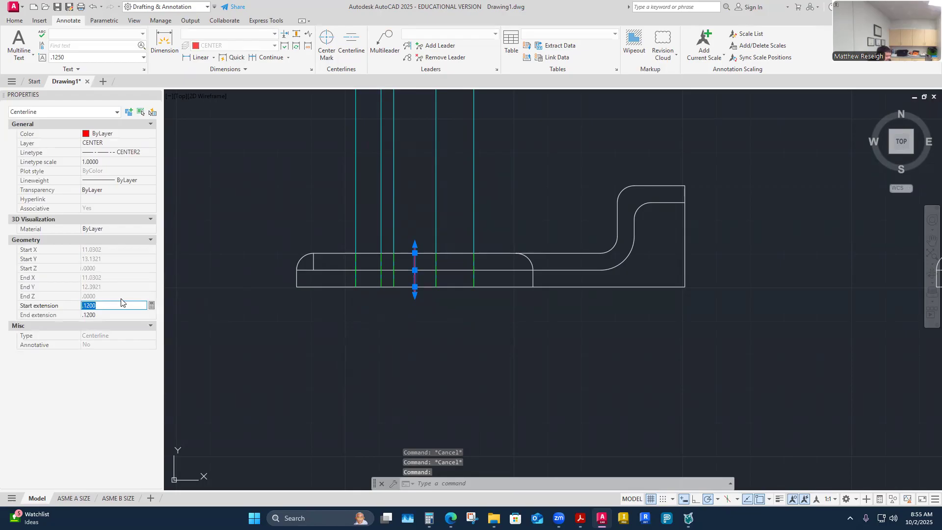
key("Tab")
type(".25")
key("Return")
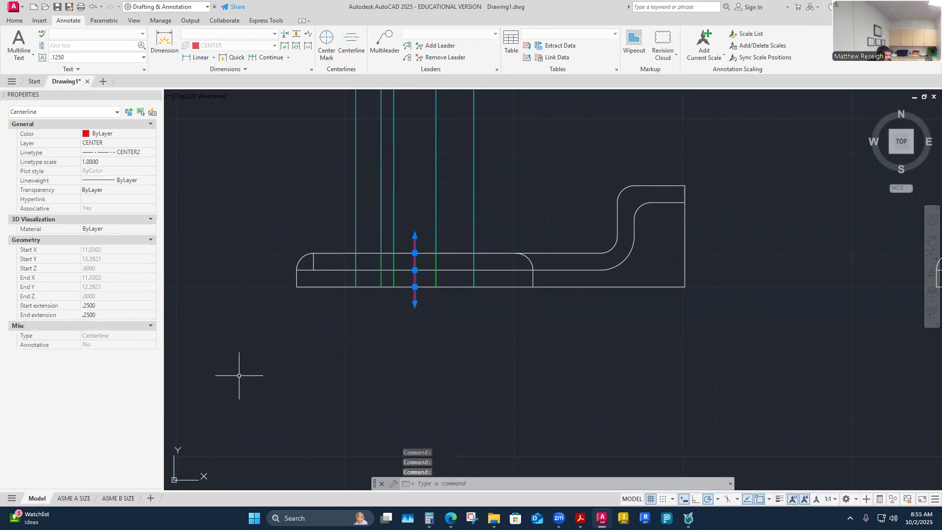
key("Escape")
key("Escape")
- Add center marks to the large hole and the small hole in the top view
scroll(403, 338, "down", 2)
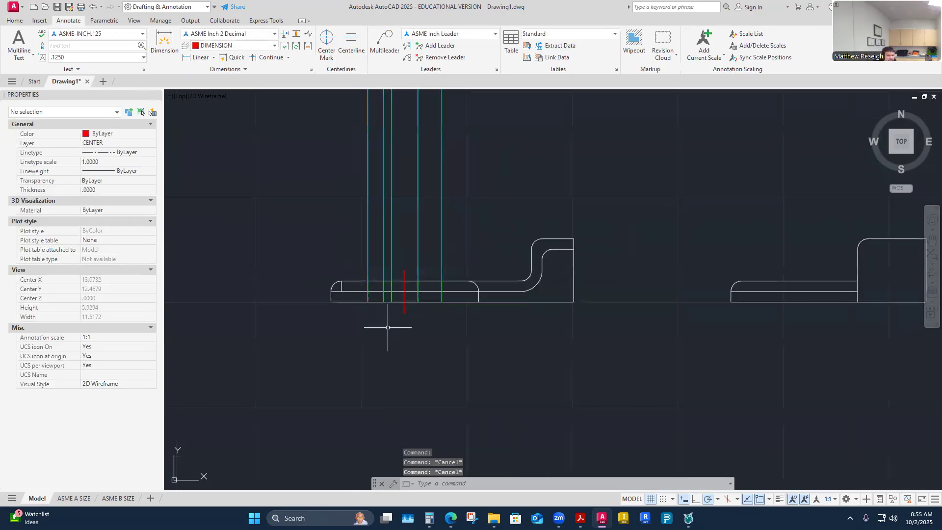
scroll(391, 330, "down", 2)
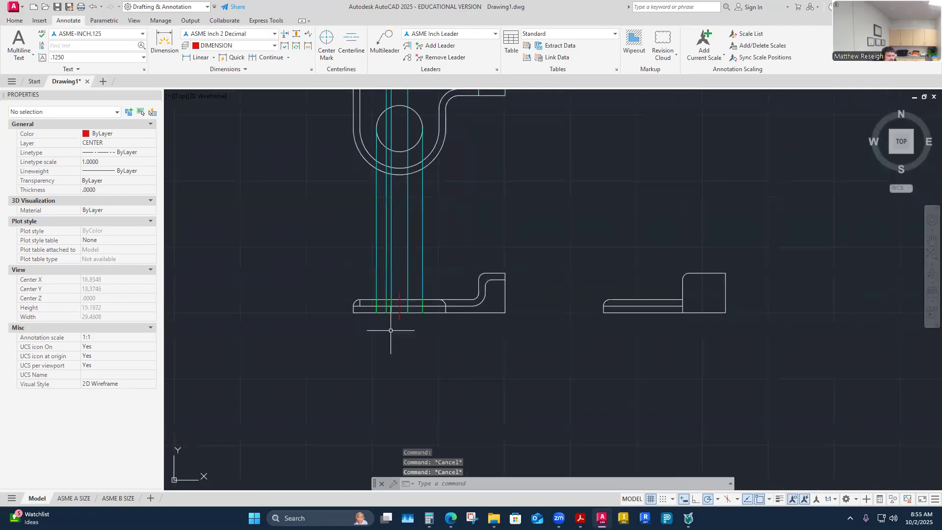
scroll(391, 331, "down", 2)
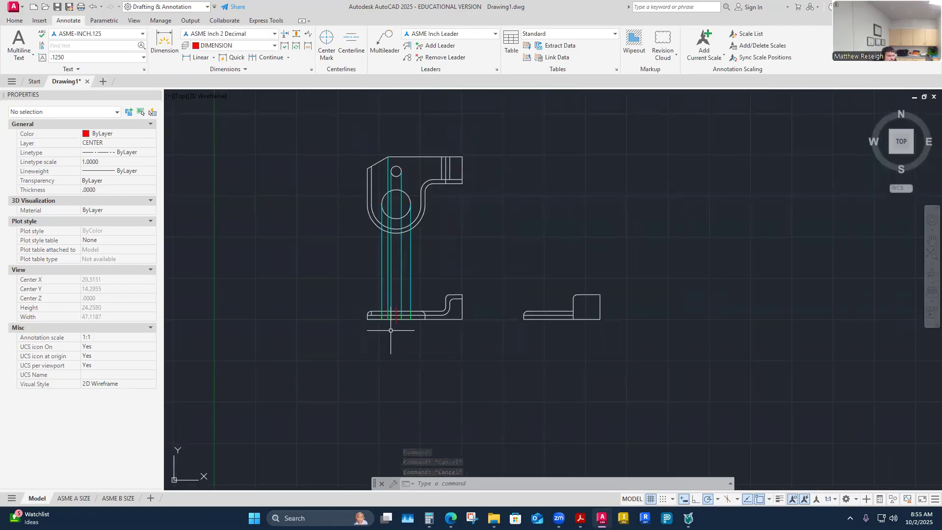
scroll(411, 329, "up", 2)
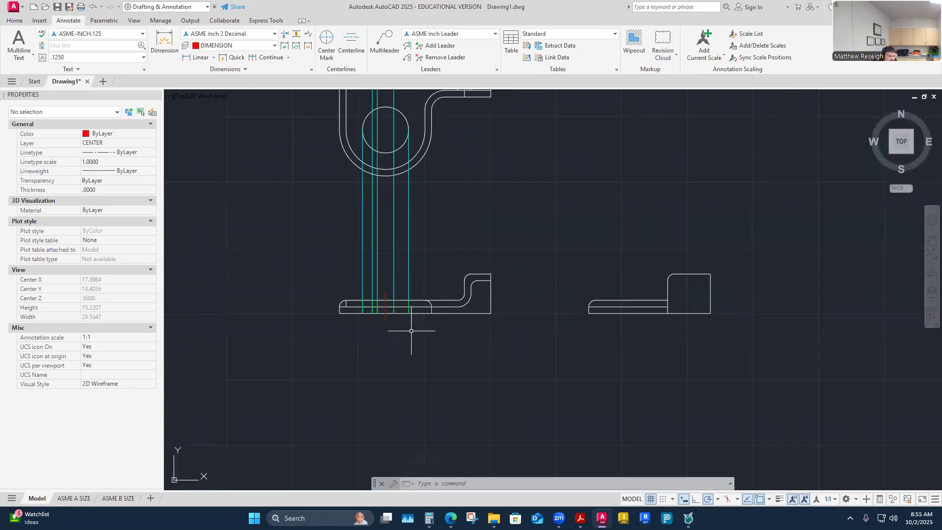
scroll(411, 331, "down", 2)
scroll(398, 174, "up", 2)
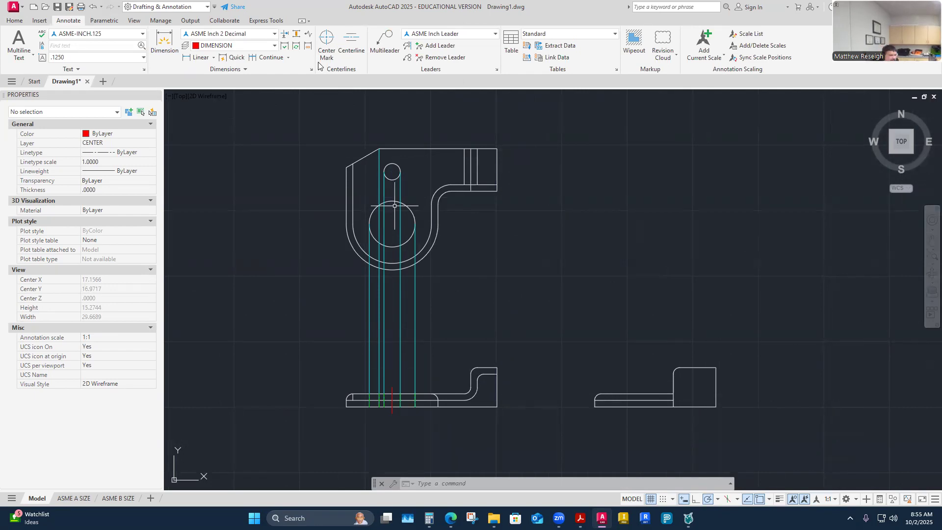
left_click(326, 45)
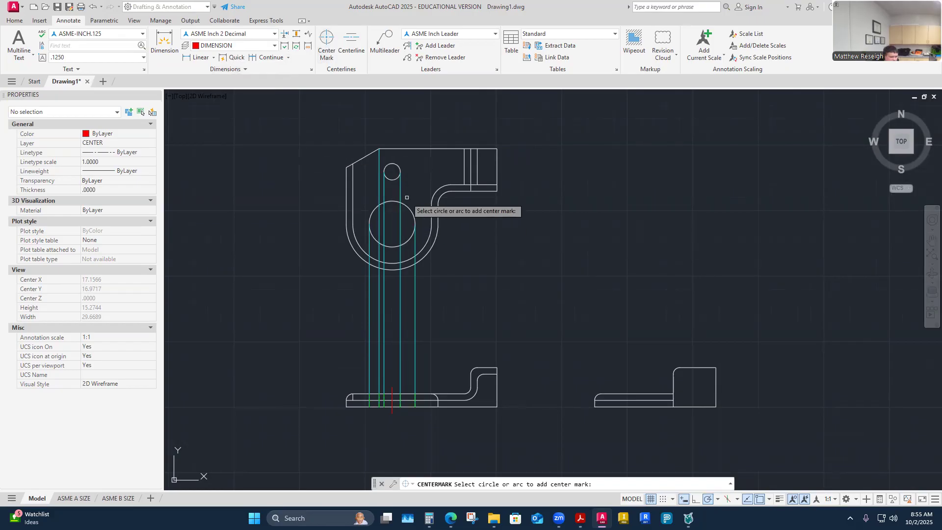
left_click(413, 212)
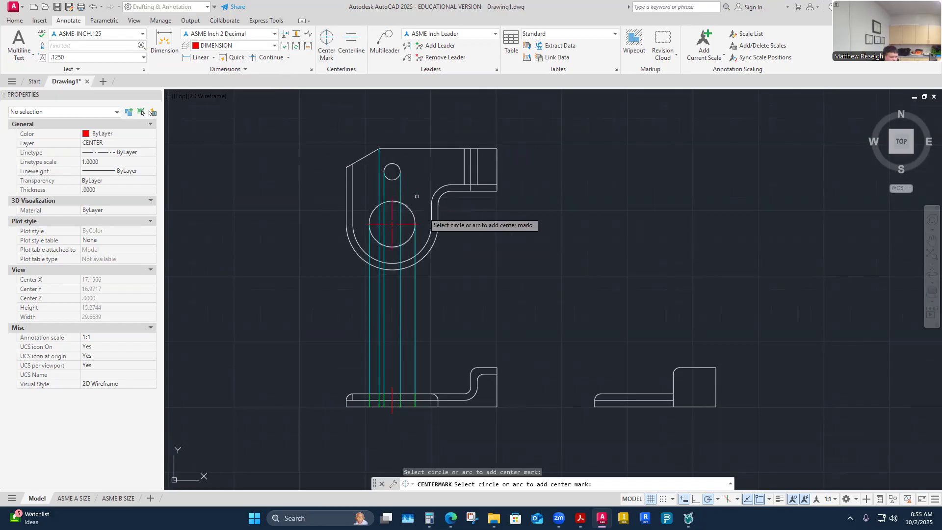
left_click(398, 166)
key("Return")
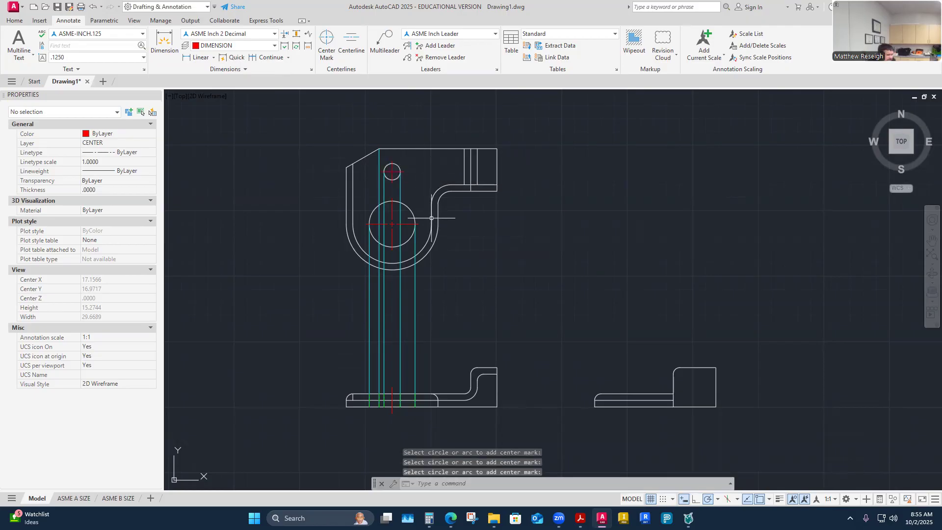
key("Escape")
- Set the left, right, top and bottom extensions of the large hole's center mark to .25
scroll(431, 218, "up", 4)
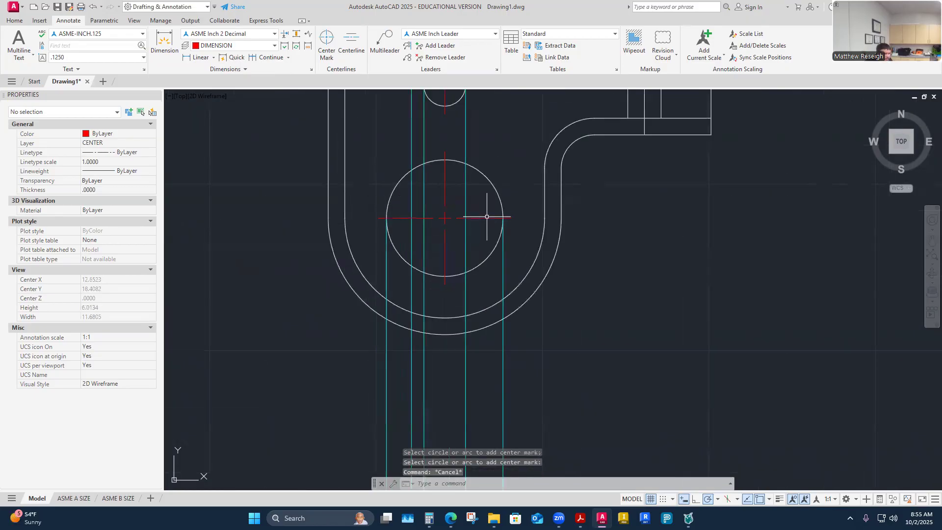
left_click(487, 217)
left_click(108, 269)
type(".25")
key("Tab")
type(".25")
key("Tab")
type(".25")
key("Tab")
type(".25")
key("Tab")
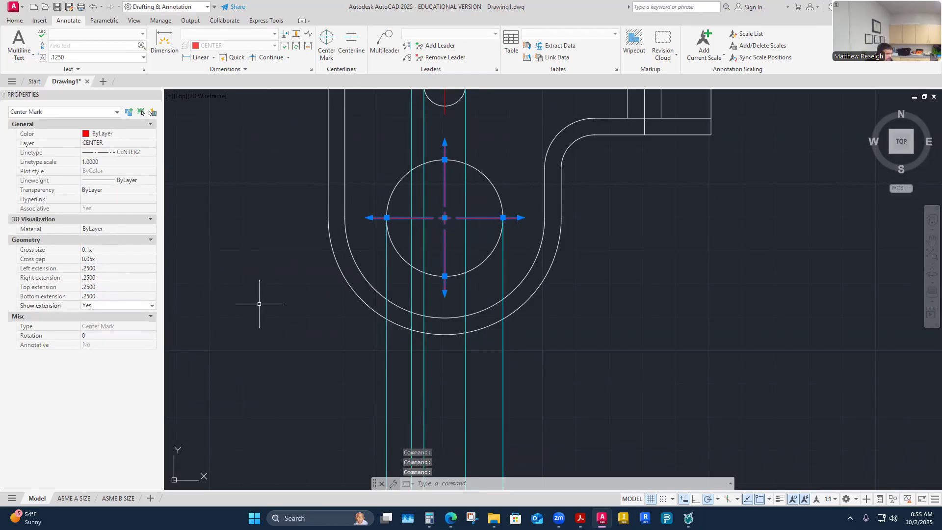
key("Escape")
key("Escape")
- Match the large hole's center mark properties onto the small hole's center mark
left_click(14, 20)
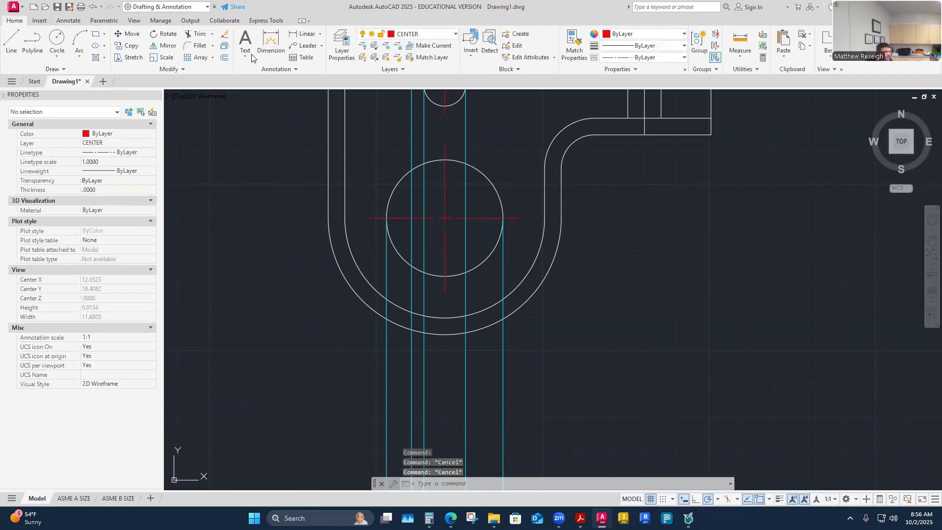
left_click(577, 54)
left_click(485, 219)
scroll(484, 216, "down", 4)
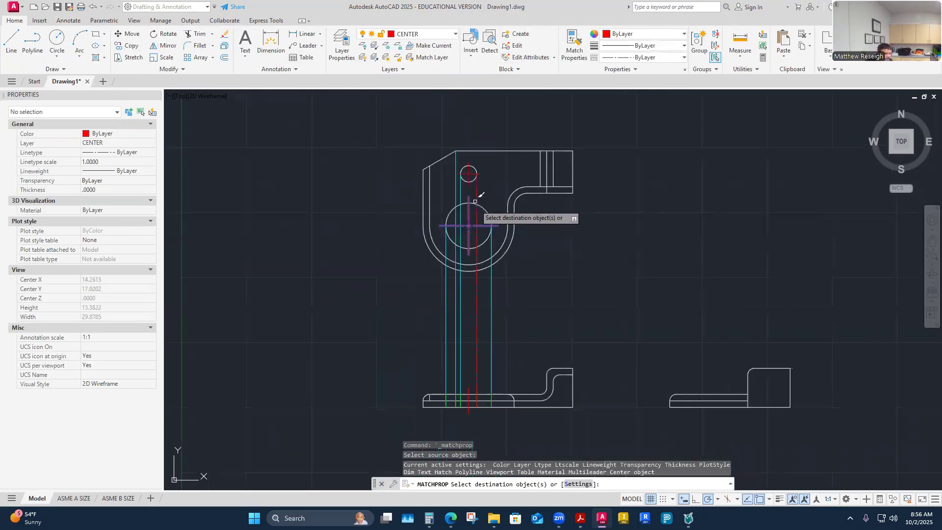
scroll(472, 174, "up", 4)
key("Escape")
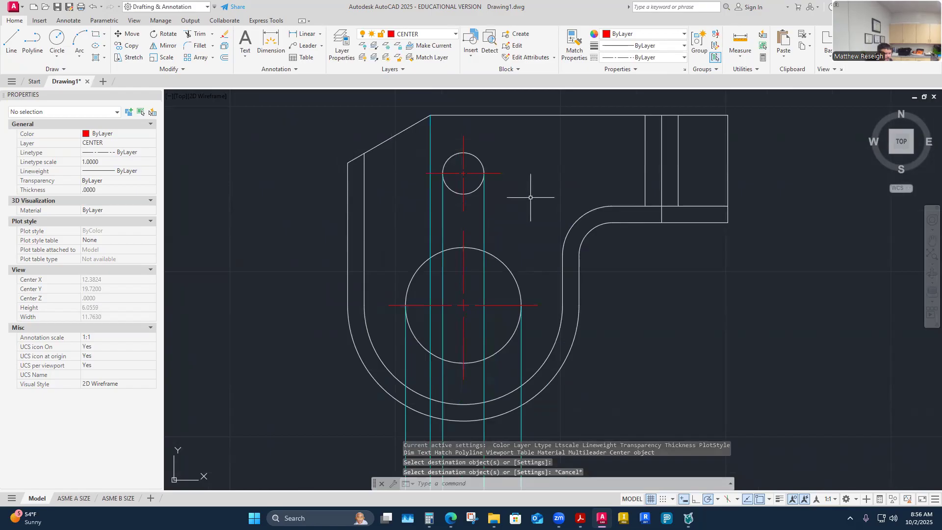
- Stretch the upper end of the large hole's center mark to the lower end of the small hole's center mark
scroll(468, 229, "up", 4)
left_click(457, 242)
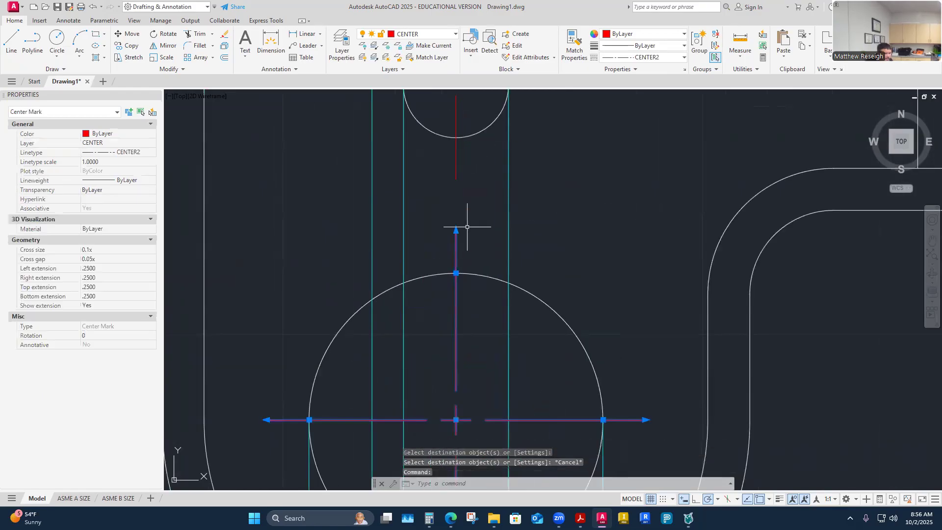
left_click(456, 273)
key("Escape")
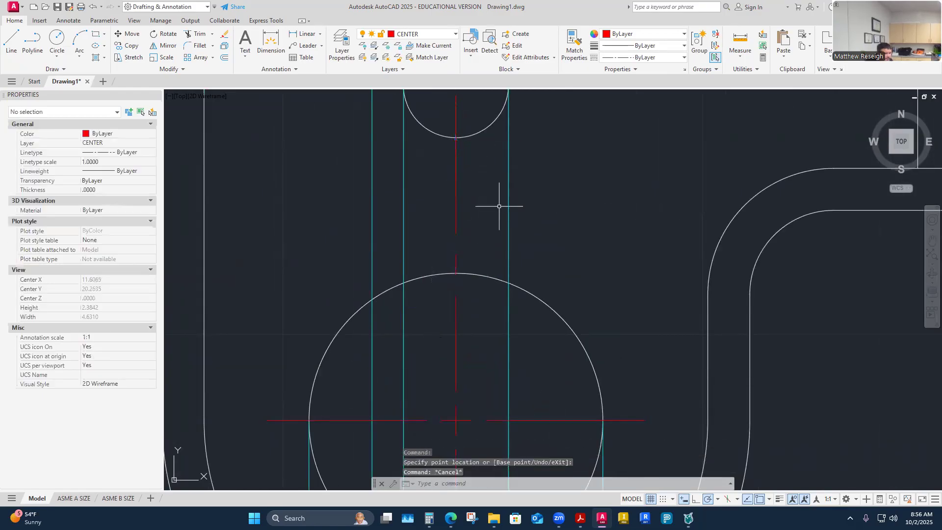
- Stretch the right end of the large hole's center mark to the plate's outer right edge in the top view
scroll(501, 211, "down", 6)
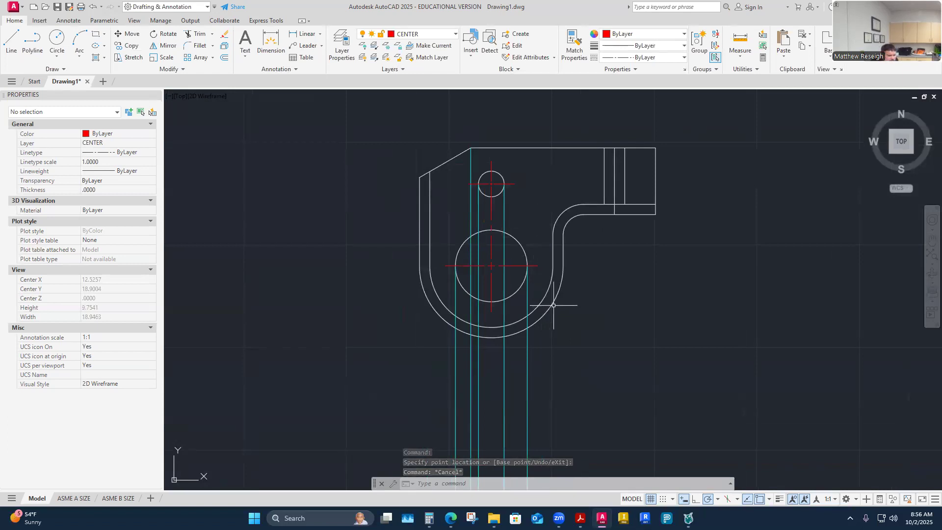
scroll(535, 272, "up", 2)
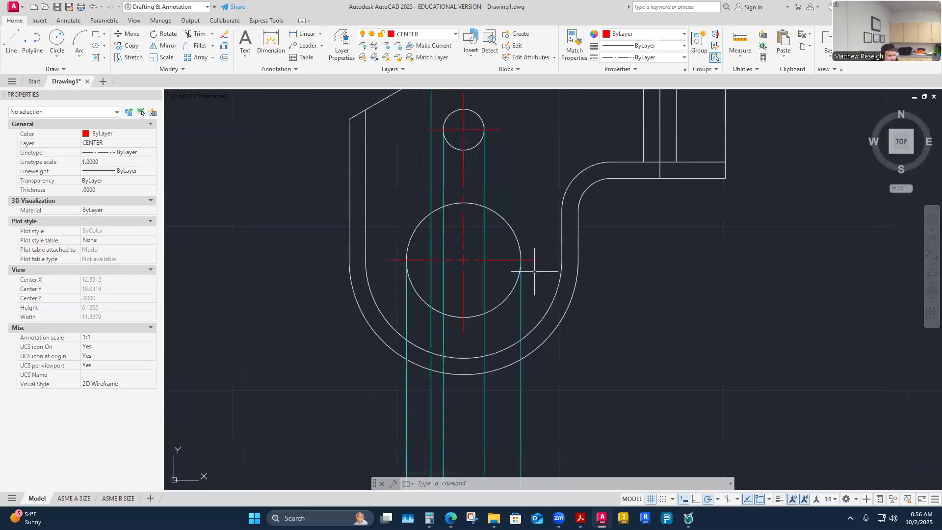
left_click(533, 260)
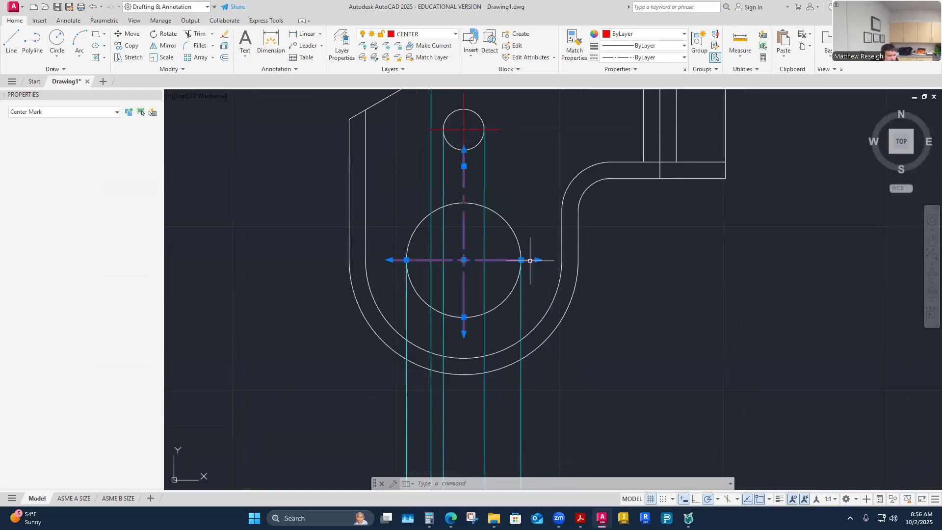
left_click(579, 259)
right_click(581, 259)
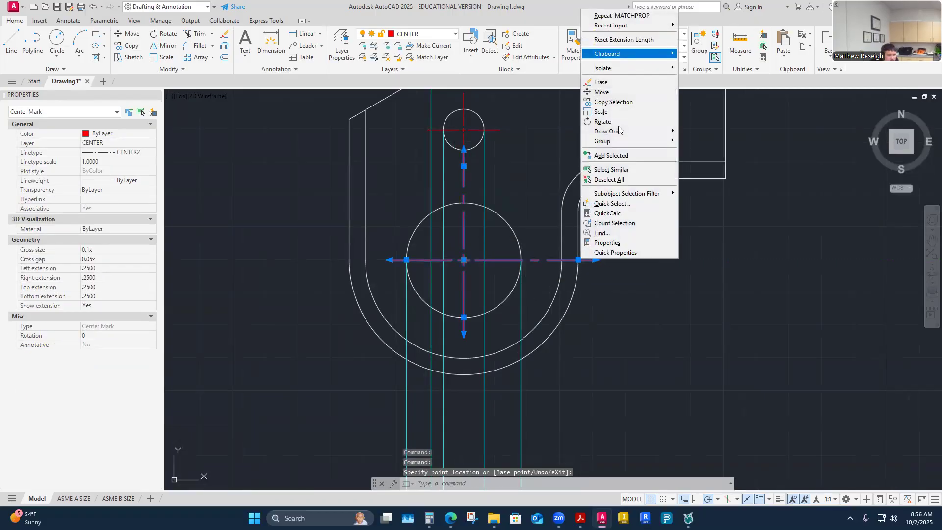
key("Escape")
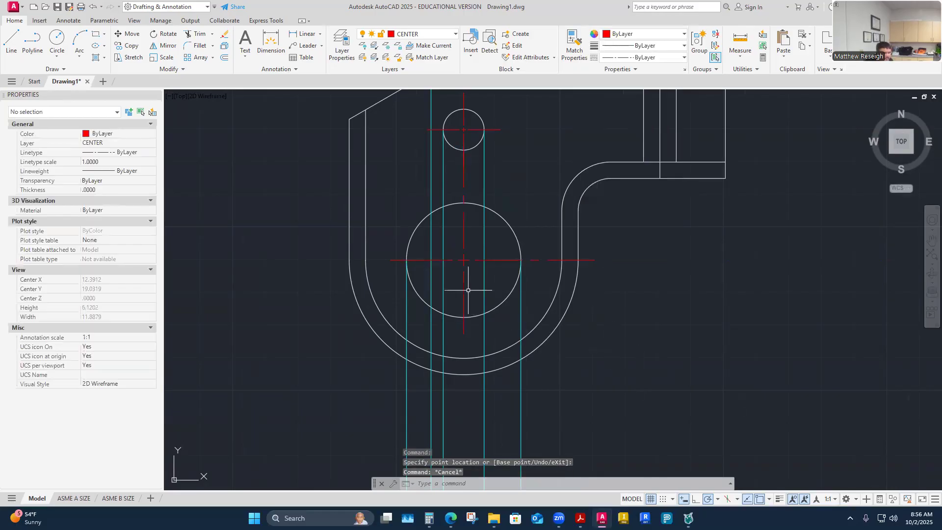
- Stretch the lower and left ends of the large hole's center mark to the plate's outer edges
left_click(465, 291)
left_click(464, 317)
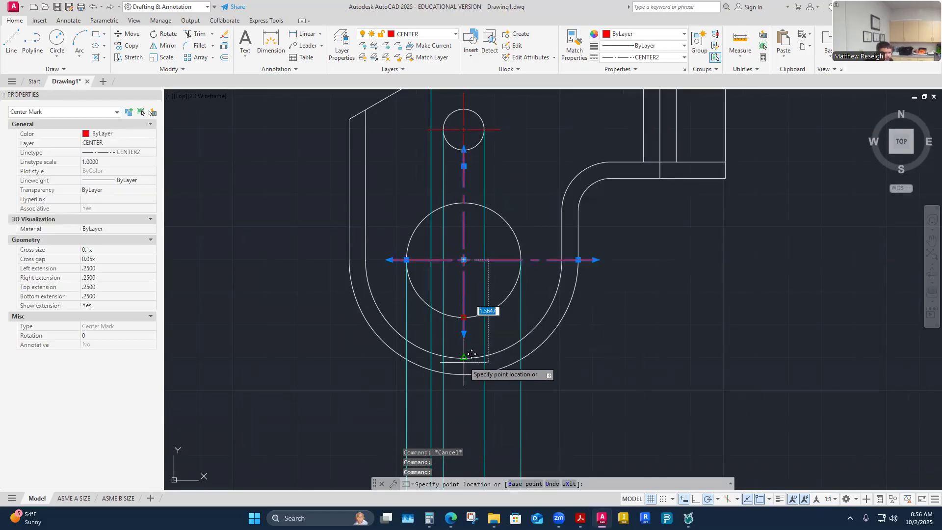
key("Escape")
left_click(419, 262)
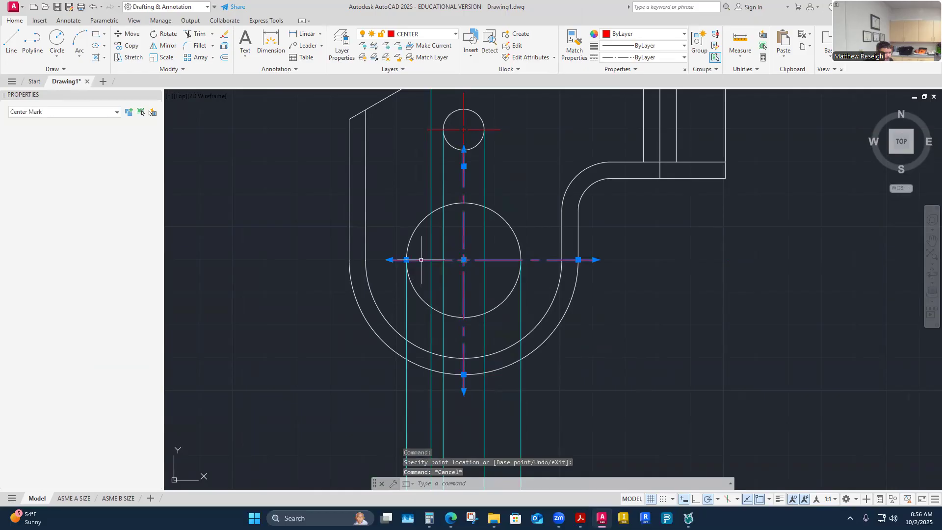
left_click(406, 260)
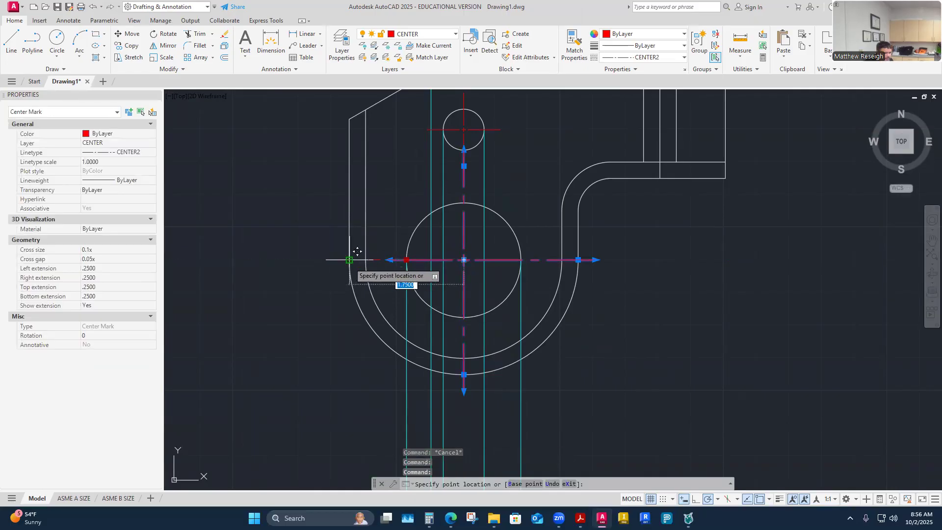
left_click(334, 260)
key("Escape")
scroll(310, 277, "down", 2)
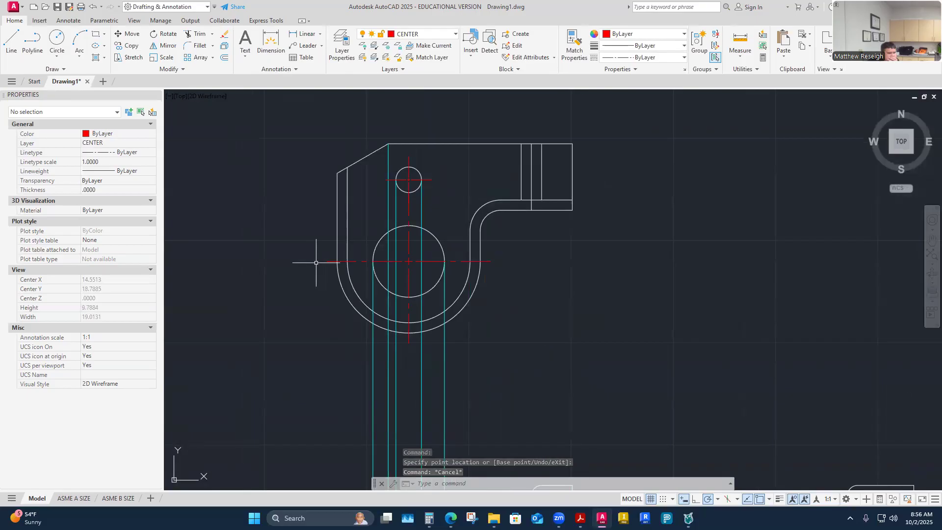
- Turn on the CONSTRUCTION layer, turn off CONSTRUCTION2, and make CONSTRUCTION the current layer
scroll(309, 283, "down", 6)
scroll(438, 338, "up", 2)
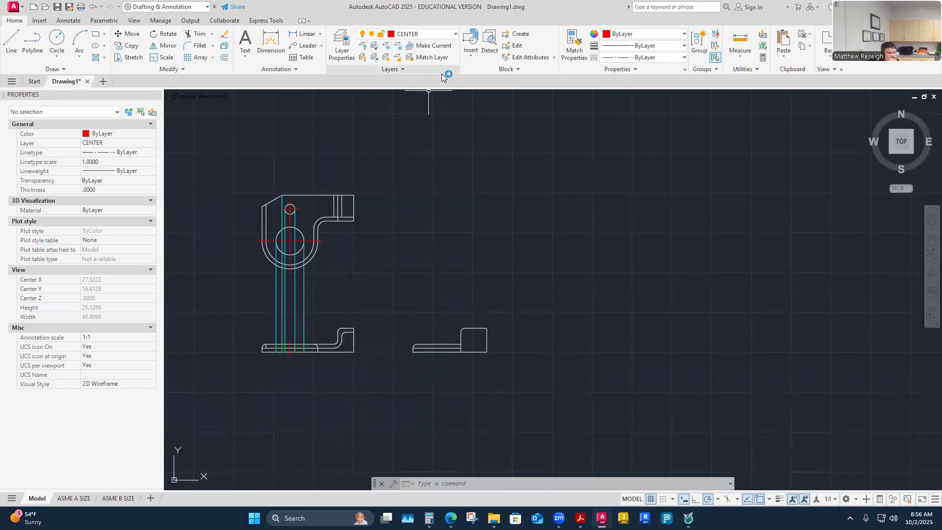
left_click(456, 35)
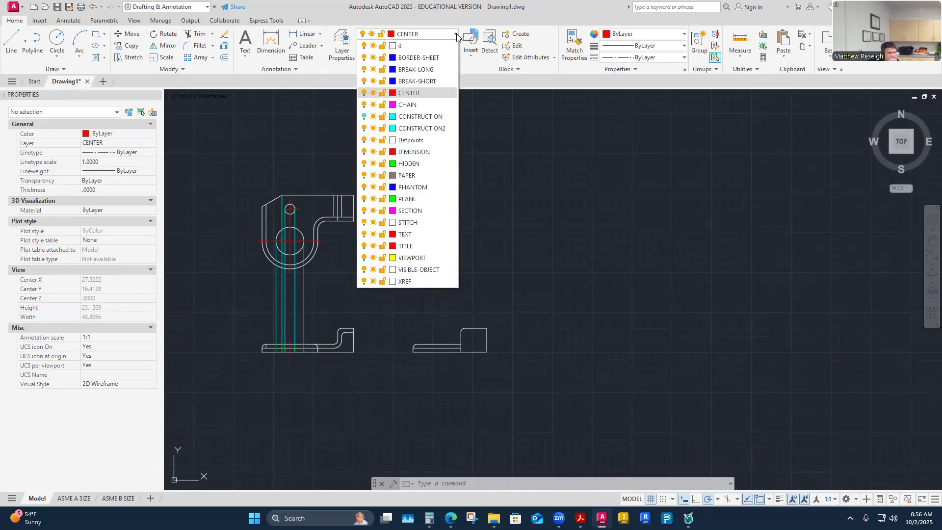
left_click(364, 117)
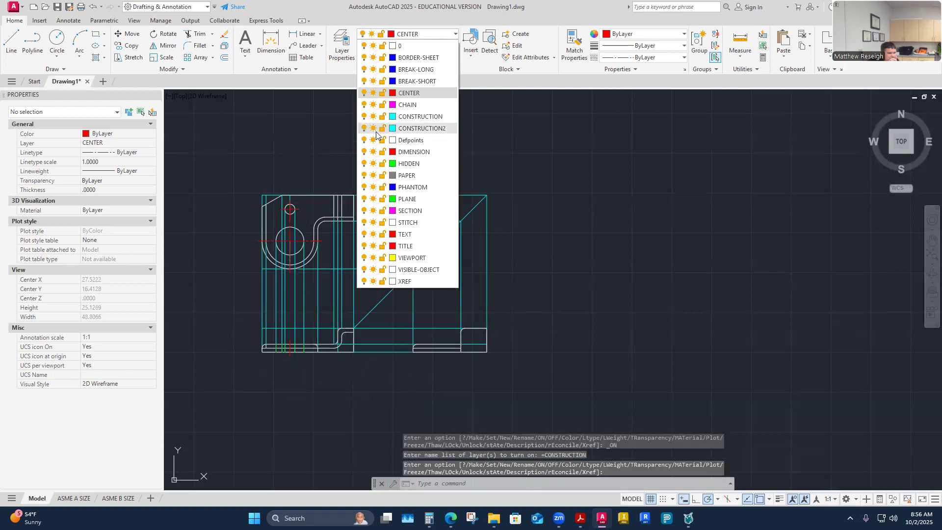
left_click(364, 128)
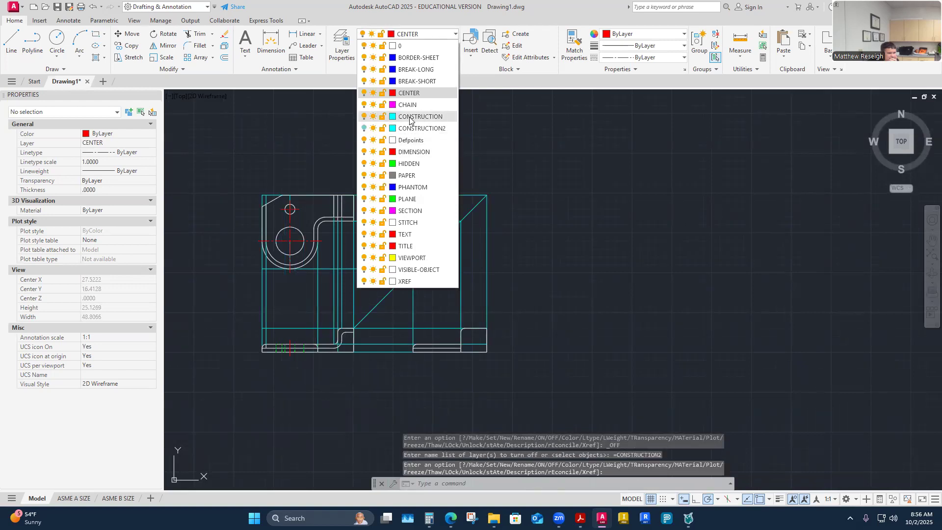
left_click(412, 118)
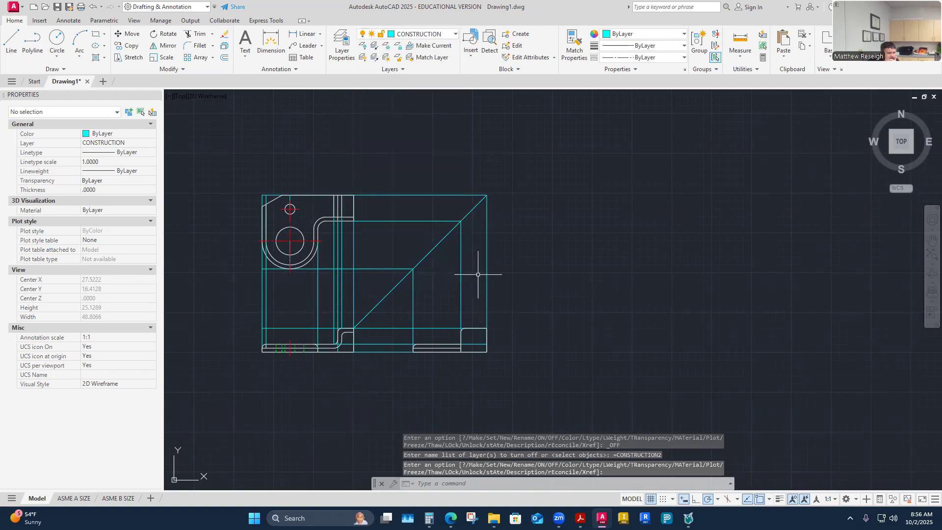
- Project the large hole's bottom quadrant with a construction line across to the miter line and down to the side view's base
left_click(16, 44)
scroll(373, 283, "up", 2)
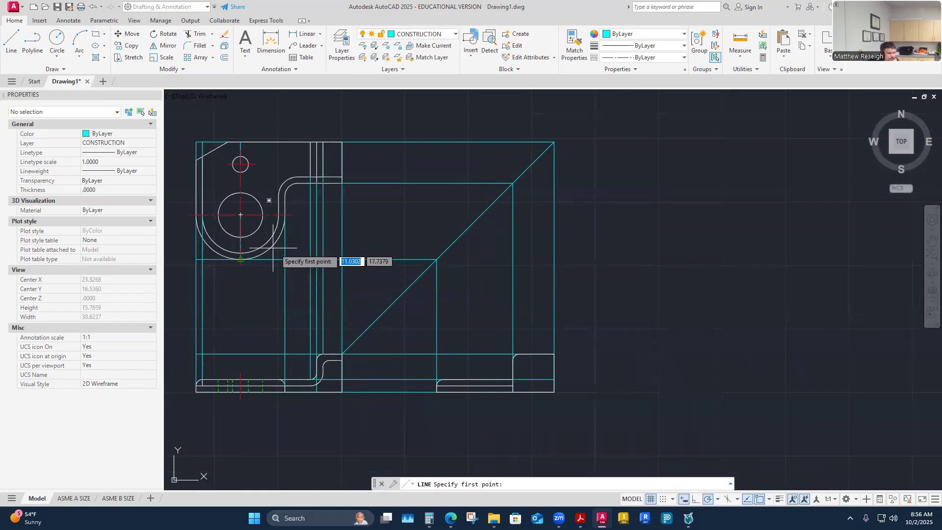
left_click(241, 237)
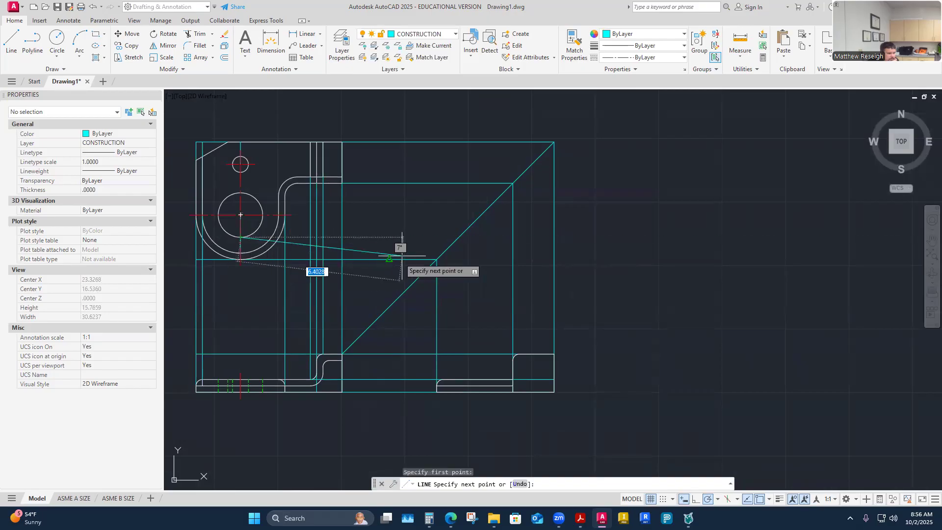
left_click(459, 237)
scroll(458, 388, "up", 4)
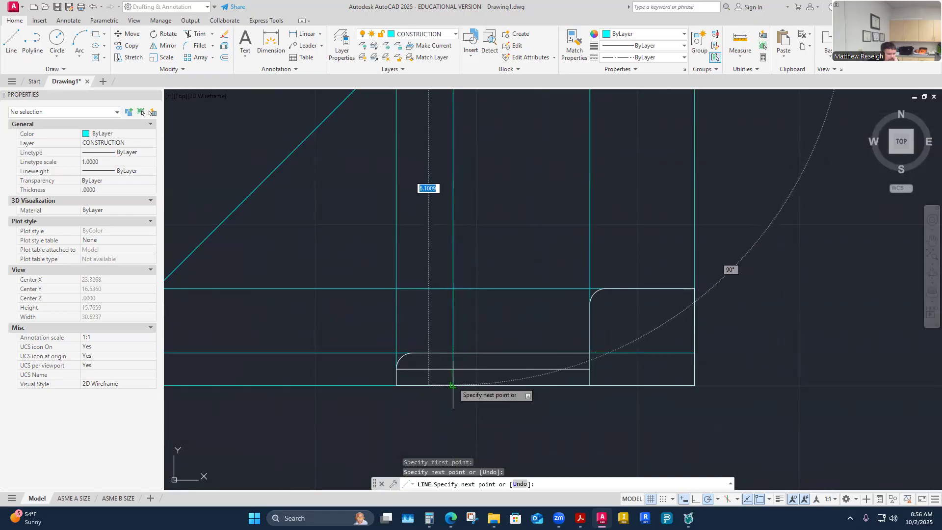
left_click(452, 385)
right_click(454, 385)
left_click(468, 389)
- Project the large hole's top quadrant with a construction line across to the miter line and down to the side view's base
scroll(467, 388, "down", 4)
scroll(432, 321, "up", 1)
scroll(432, 322, "up", 2)
right_click(432, 322)
left_click(450, 329)
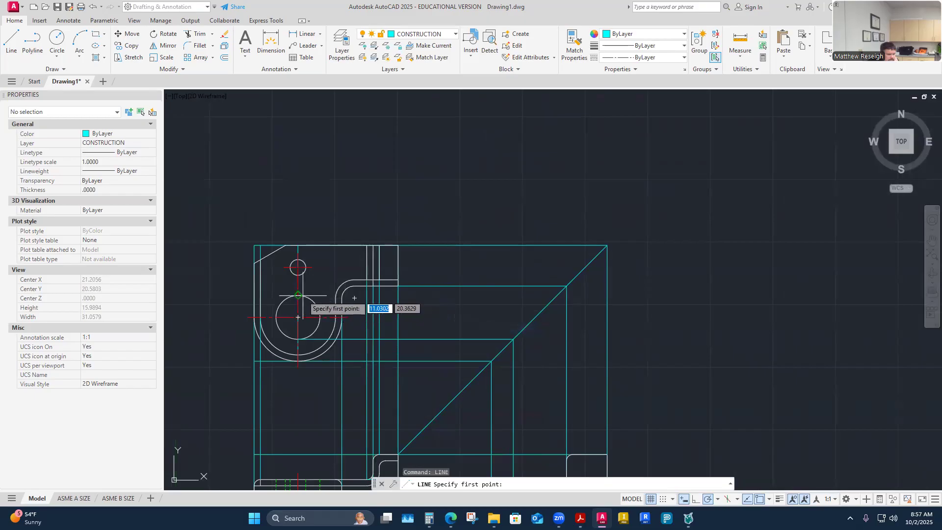
left_click(299, 296)
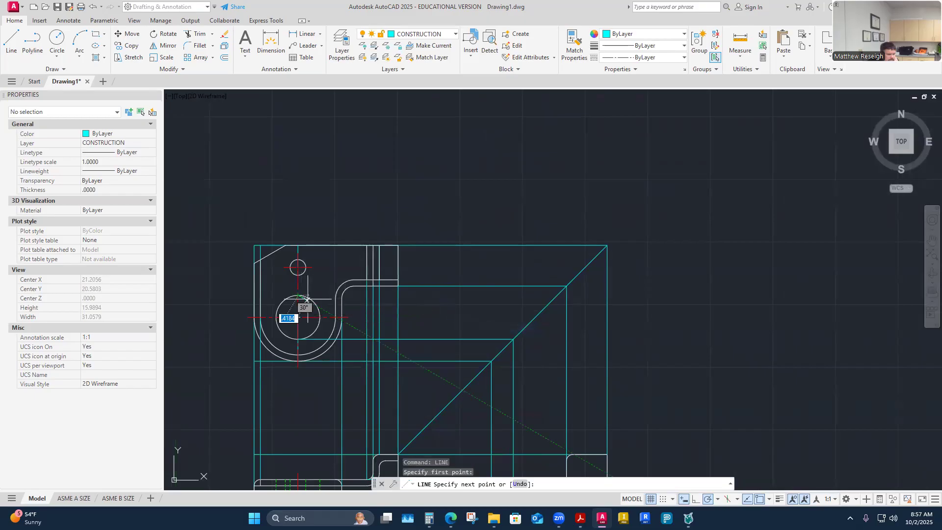
left_click(557, 295)
scroll(558, 295, "down", 5)
scroll(541, 357, "up", 5)
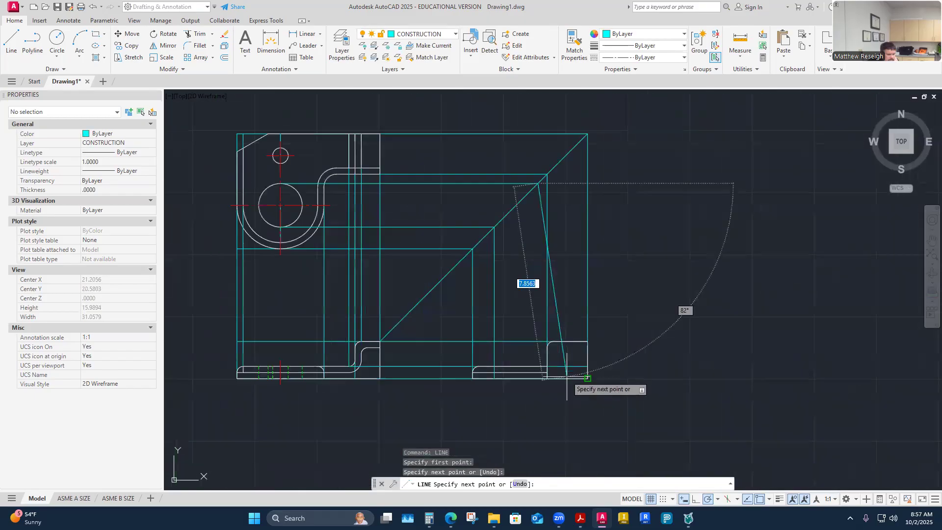
scroll(533, 378, "up", 5)
left_click(540, 379)
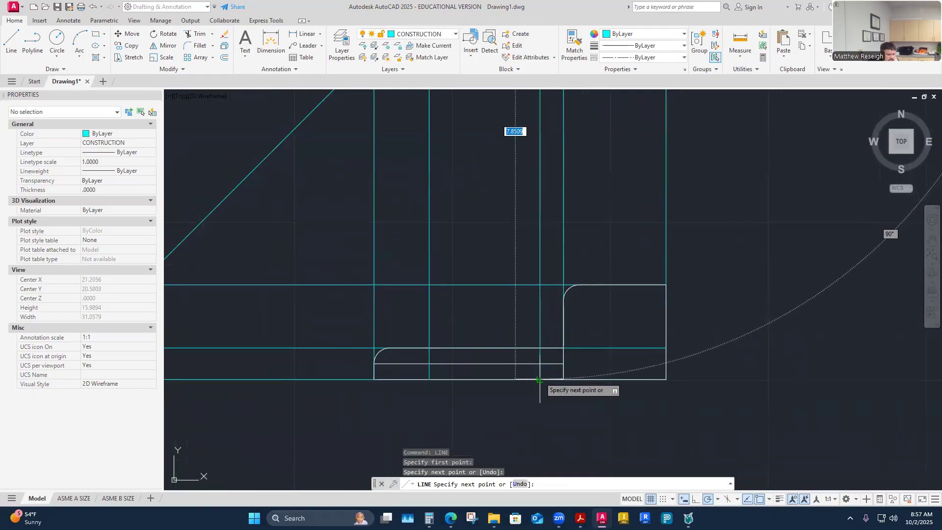
right_click(541, 379)
left_click(563, 385)
- Project the small hole's top quadrant with a construction line across to the miter line and down to the side view's base
scroll(534, 381, "down", 4)
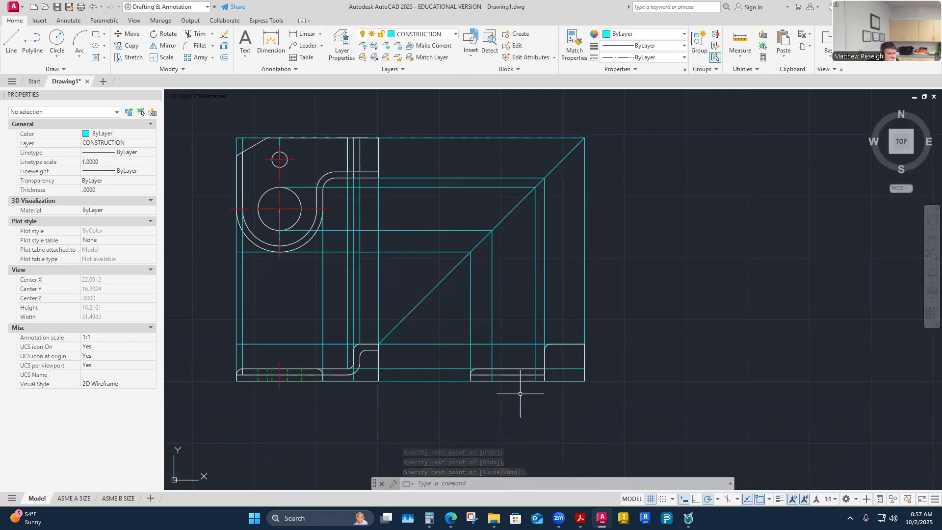
right_click(428, 200)
left_click(441, 205)
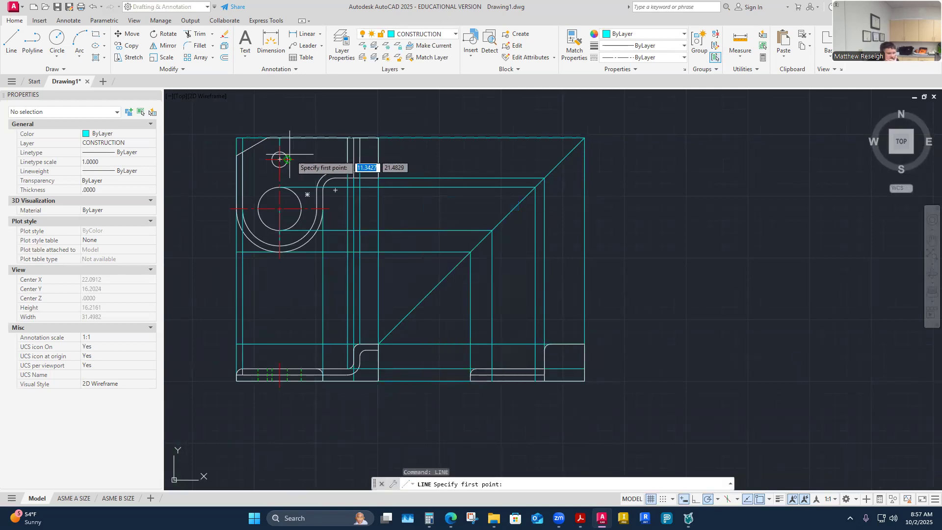
left_click(280, 151)
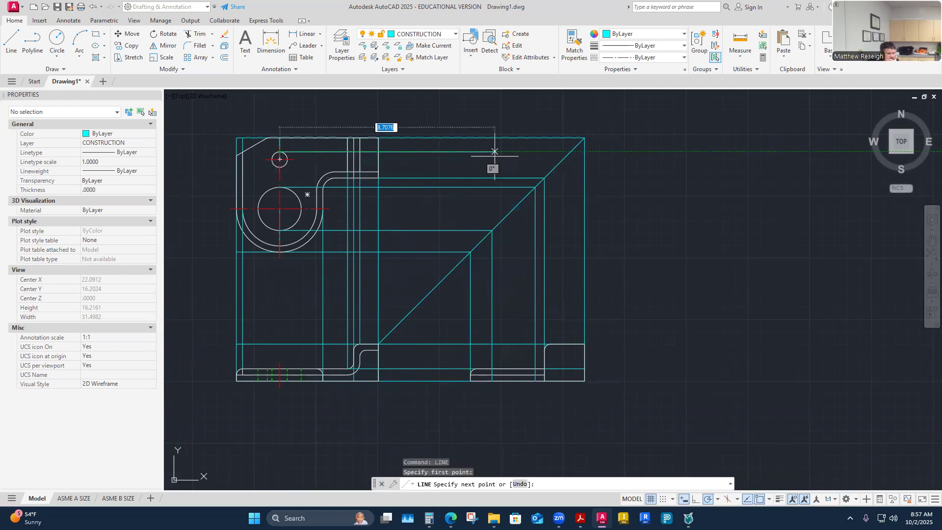
left_click(570, 151)
scroll(588, 377, "up", 2)
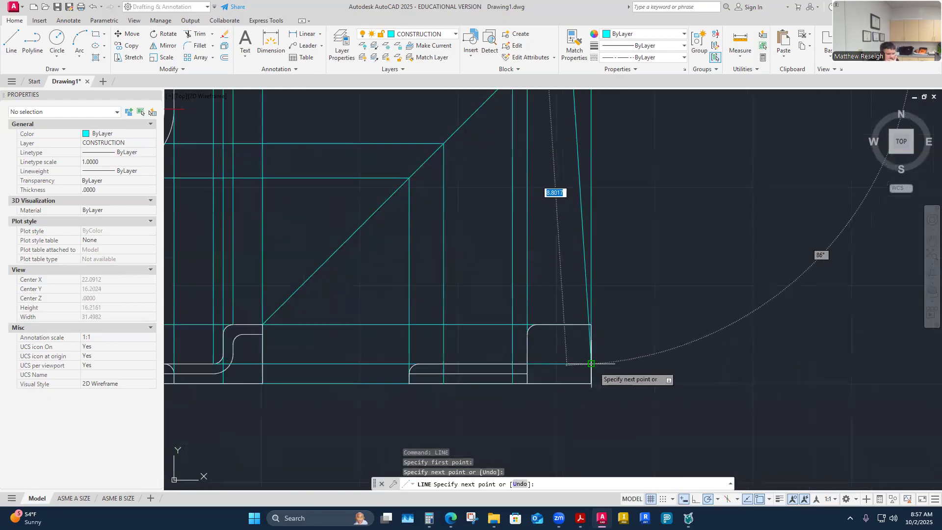
left_click(569, 383)
right_click(569, 384)
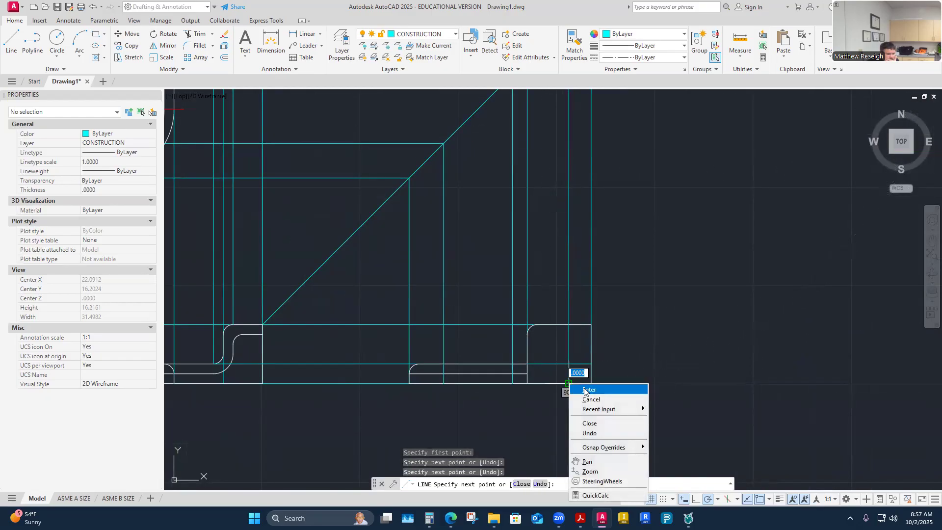
left_click(585, 391)
- Project the small hole's bottom quadrant with a construction line across to the miter line and down to the side view's base
right_click(470, 291)
left_click(486, 293)
scroll(343, 199, "down", 3)
scroll(349, 210, "up", 2)
left_click(337, 196)
scroll(339, 208, "down", 3)
scroll(473, 199, "up", 2)
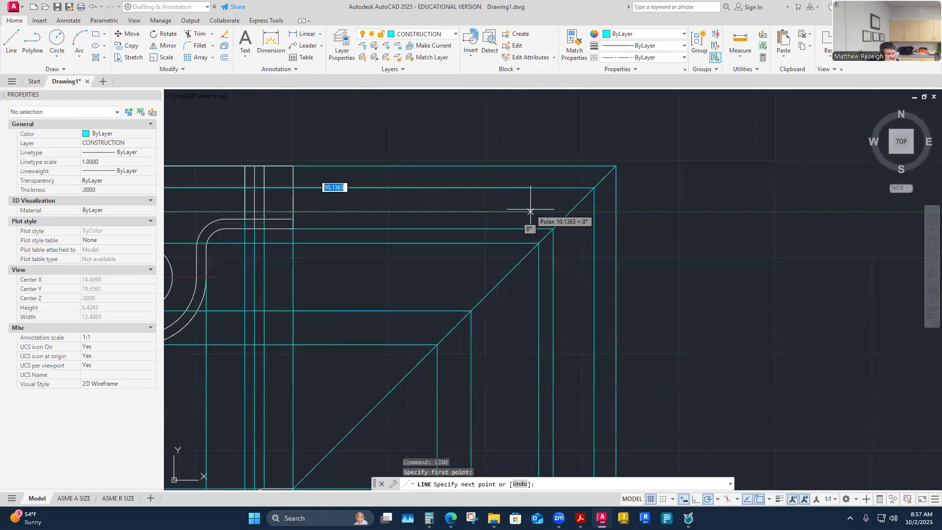
left_click(568, 214)
scroll(567, 216, "down", 3)
scroll(579, 312, "up", 3)
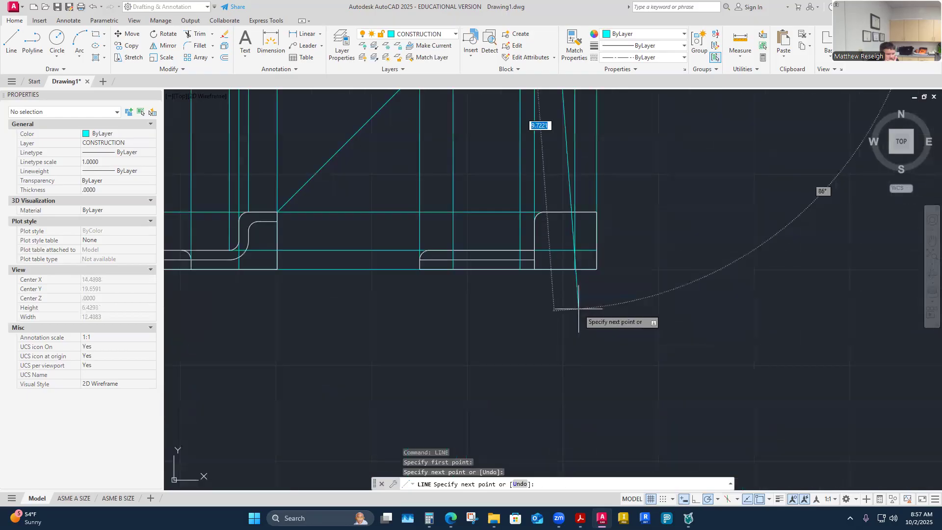
left_click(551, 269)
right_click(552, 269)
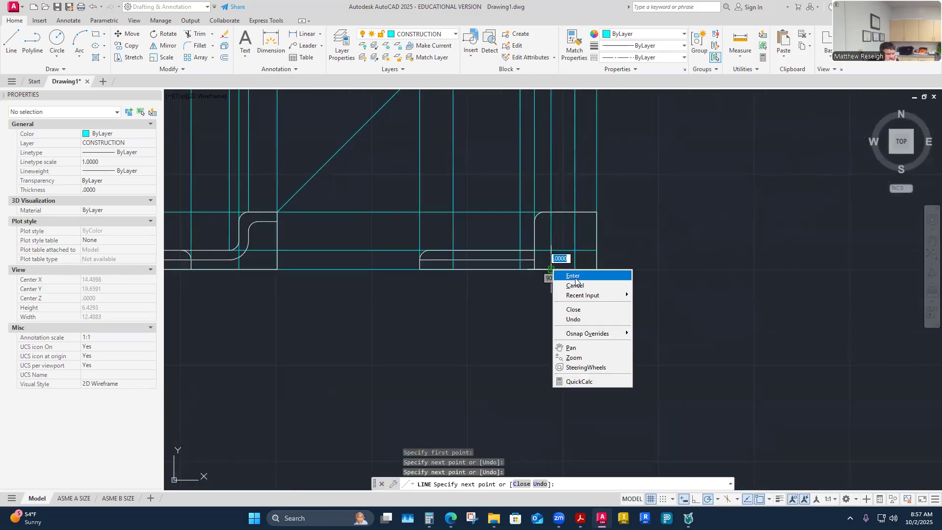
left_click(574, 275)
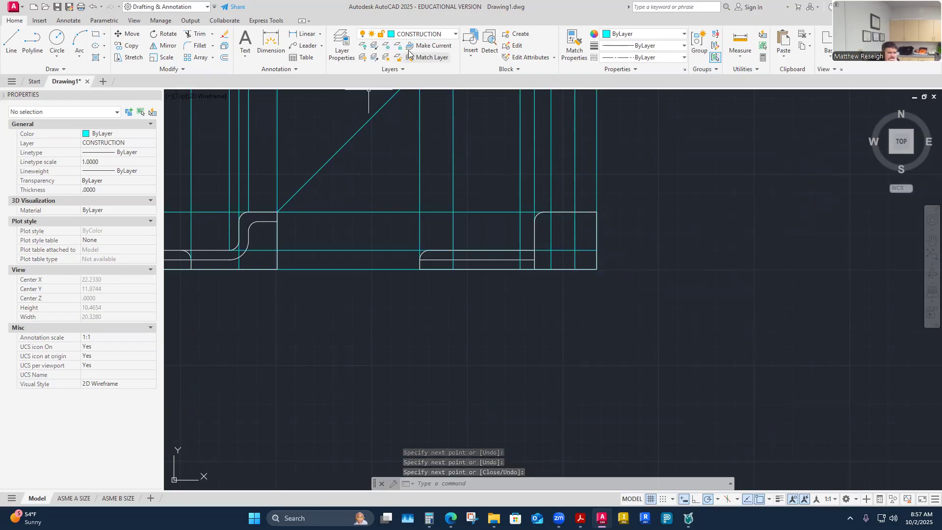
- Project the angled corner's lower endpoint with a construction line across to the miter line and down to the side view's base
scroll(497, 301, "down", 2)
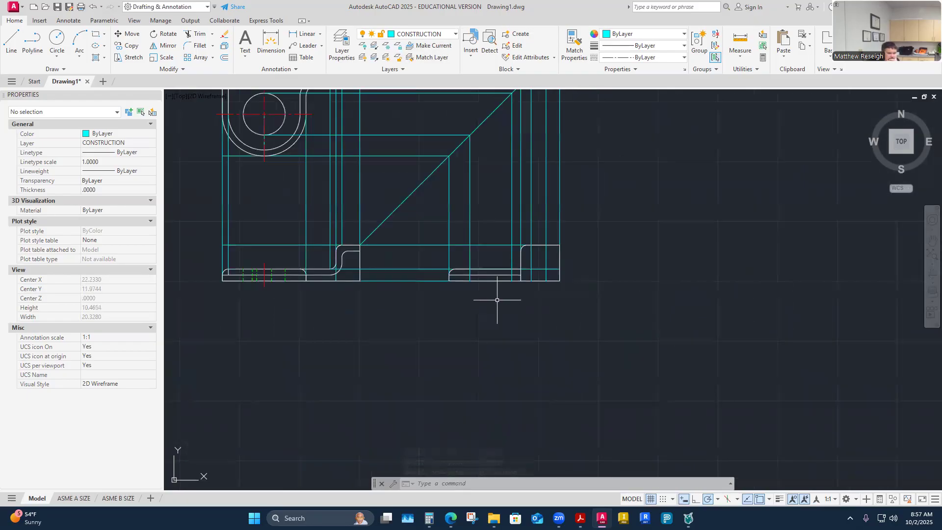
scroll(379, 178, "up", 2)
right_click(458, 195)
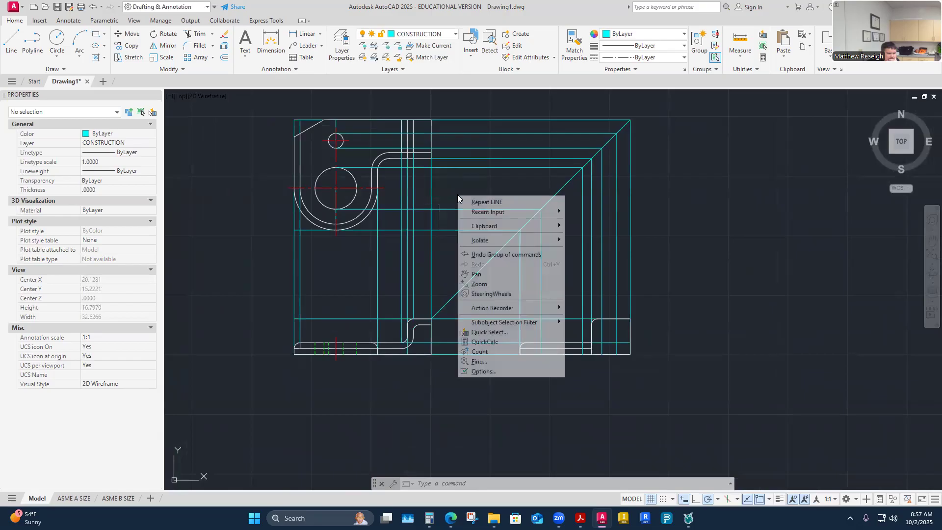
left_click(474, 202)
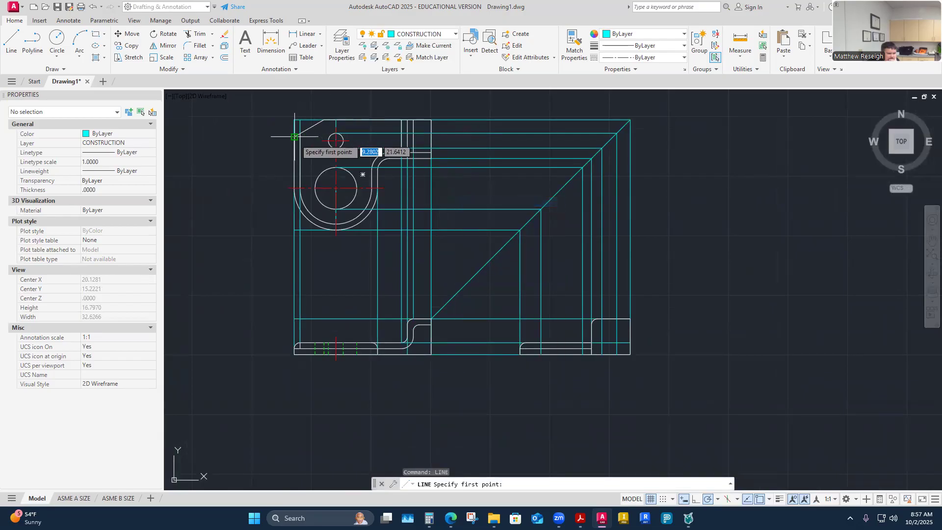
left_click(295, 136)
scroll(591, 140, "up", 2)
left_click(633, 139)
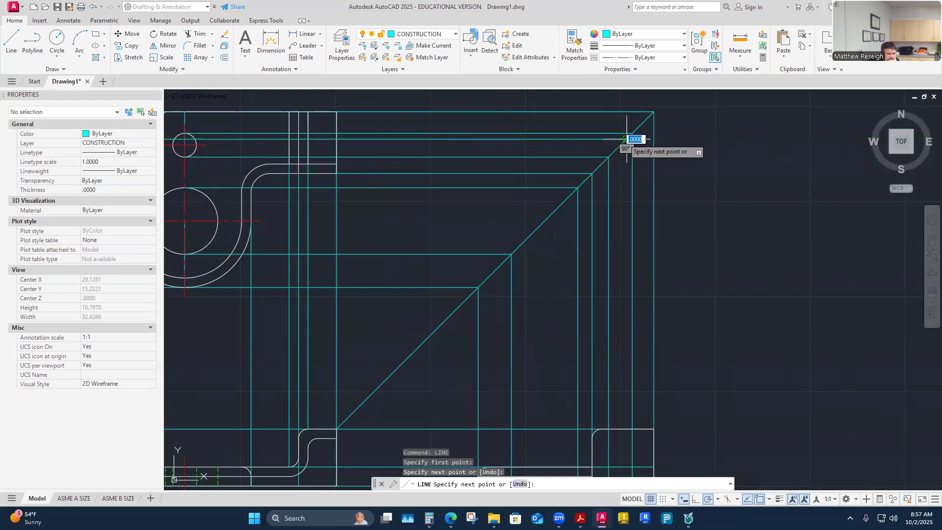
scroll(634, 141, "down", 2)
scroll(652, 289, "up", 2)
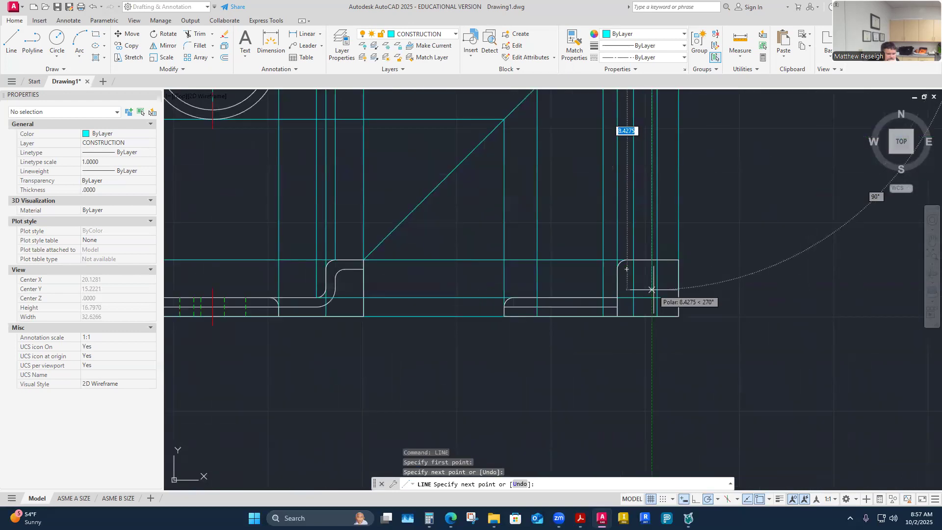
left_click(652, 317)
right_click(653, 317)
left_click(665, 322)
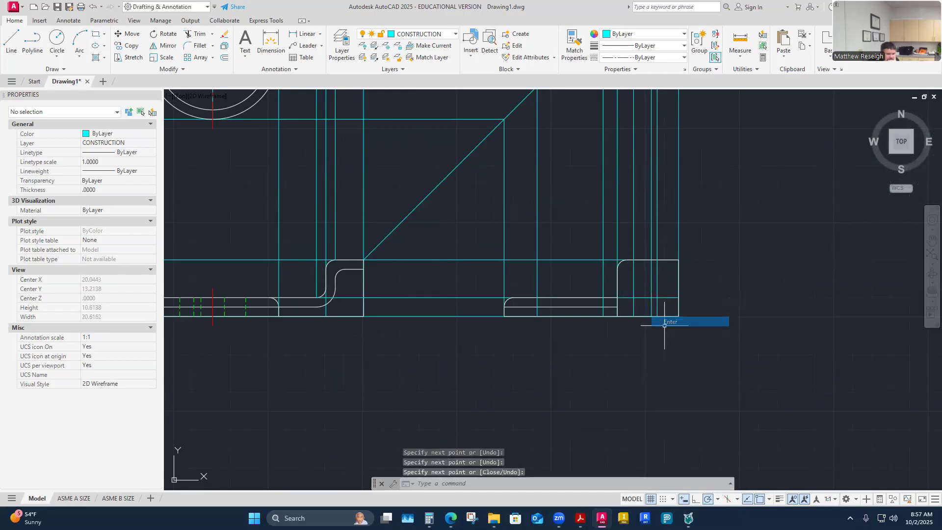
- Make HIDDEN the current layer and draw the large hole's front edge in the side view, from the plate's top down to its base
scroll(639, 317, "down", 5)
scroll(687, 221, "up", 3)
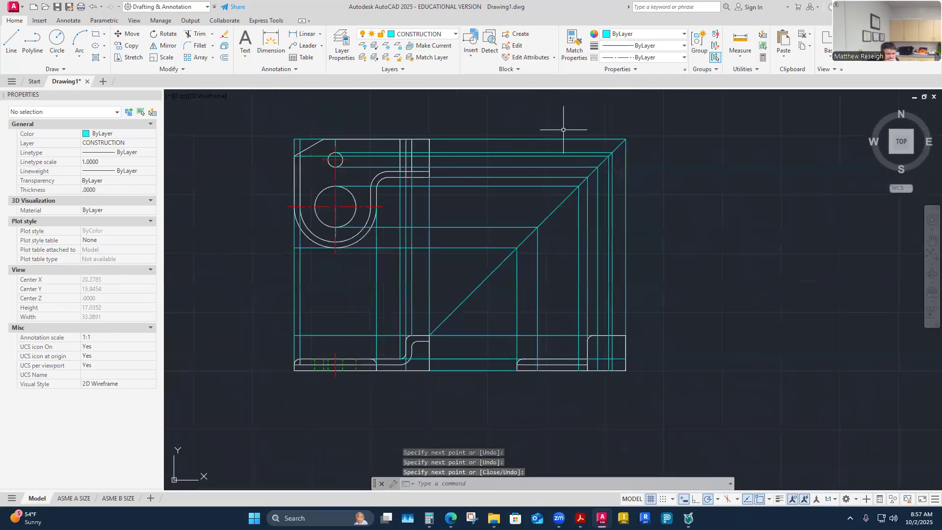
left_click(454, 34)
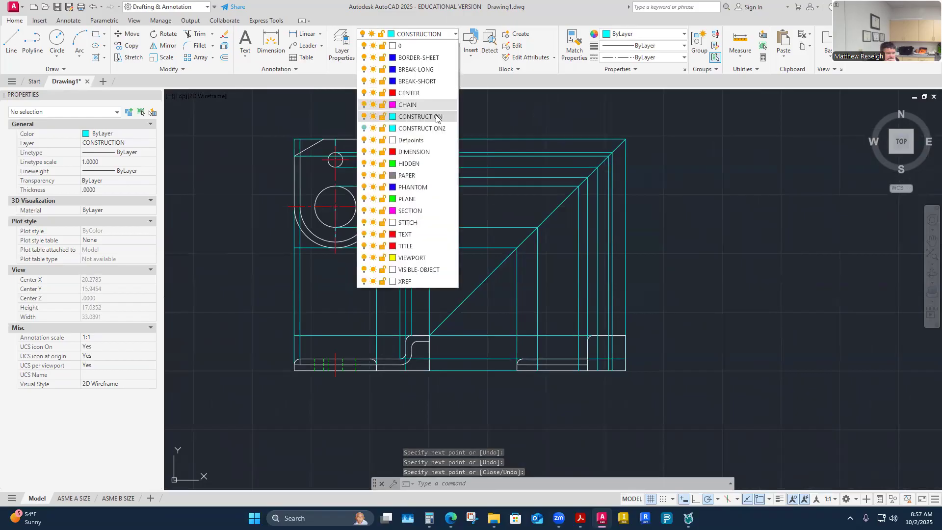
left_click(420, 166)
scroll(546, 397, "up", 2)
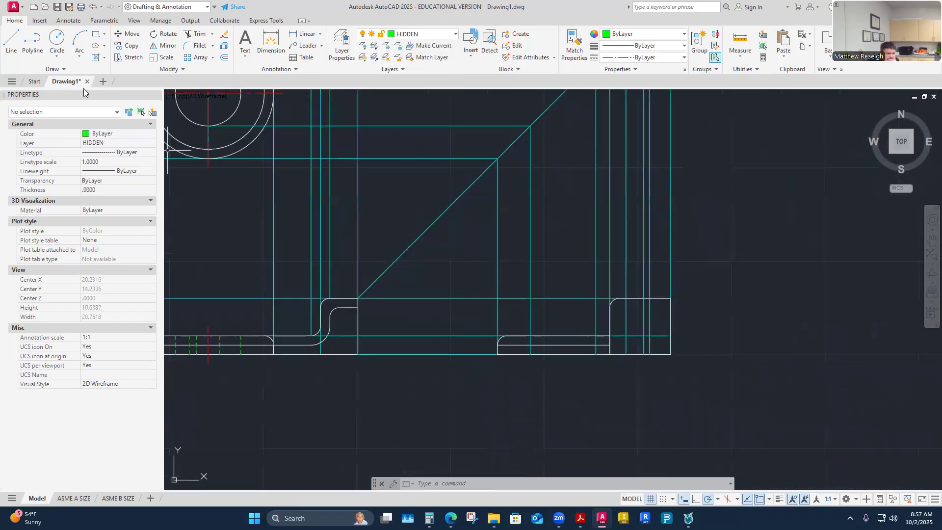
left_click(11, 41)
scroll(491, 380, "up", 4)
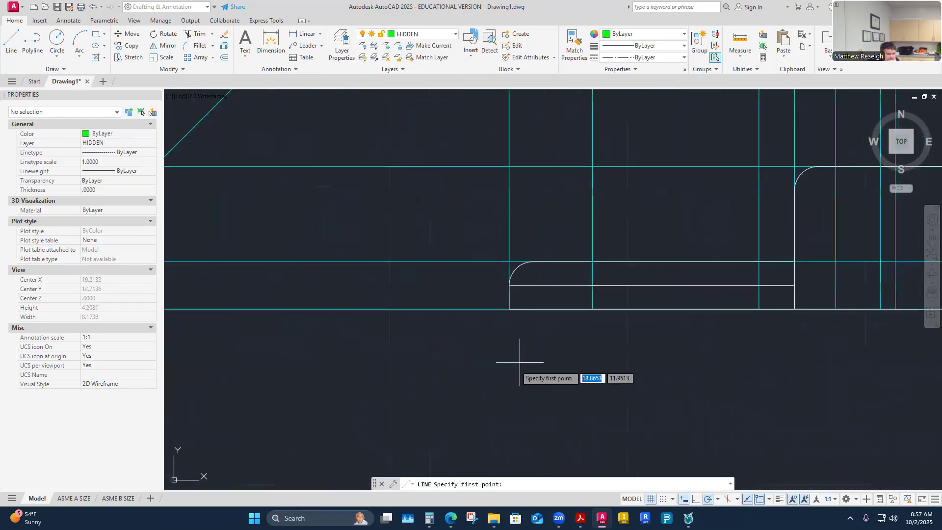
left_click(593, 261)
right_click(599, 309)
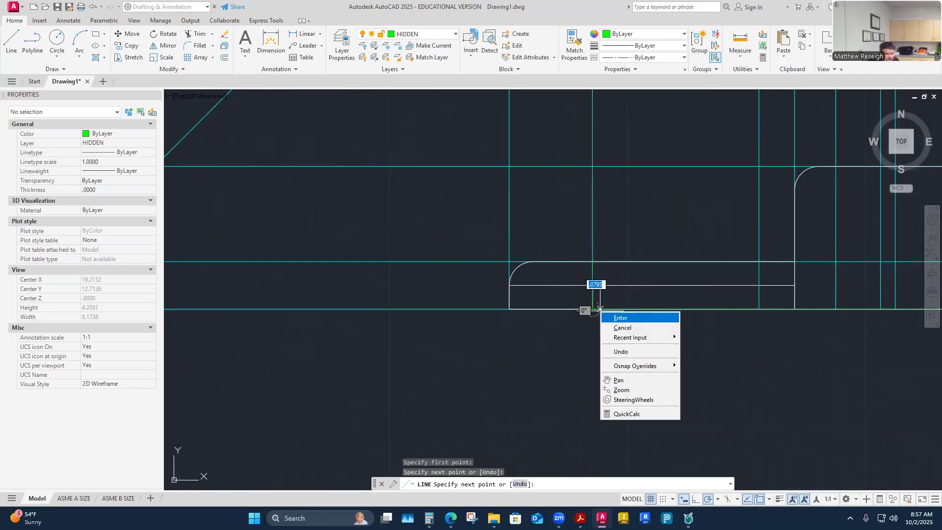
left_click(620, 318)
- Draw the large hole's rear edge in the side view as a vertical hidden line between the plate's top and base
scroll(638, 319, "down", 3)
scroll(673, 325, "up", 3)
right_click(674, 329)
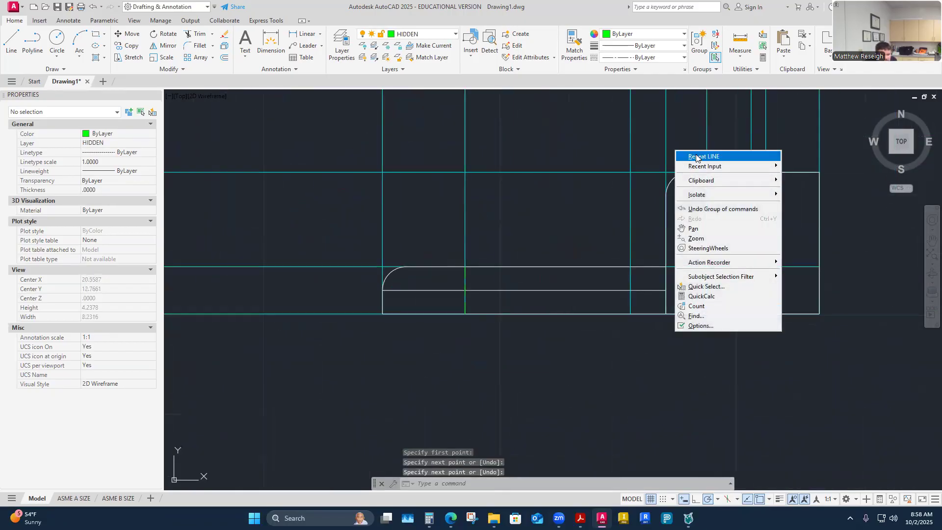
left_click(697, 157)
left_click(630, 313)
right_click(630, 313)
left_click(638, 318)
- Draw a horizontal hidden line at the plate's top level across the side view's raised block, ending at its rear edge
scroll(605, 328, "down", 3)
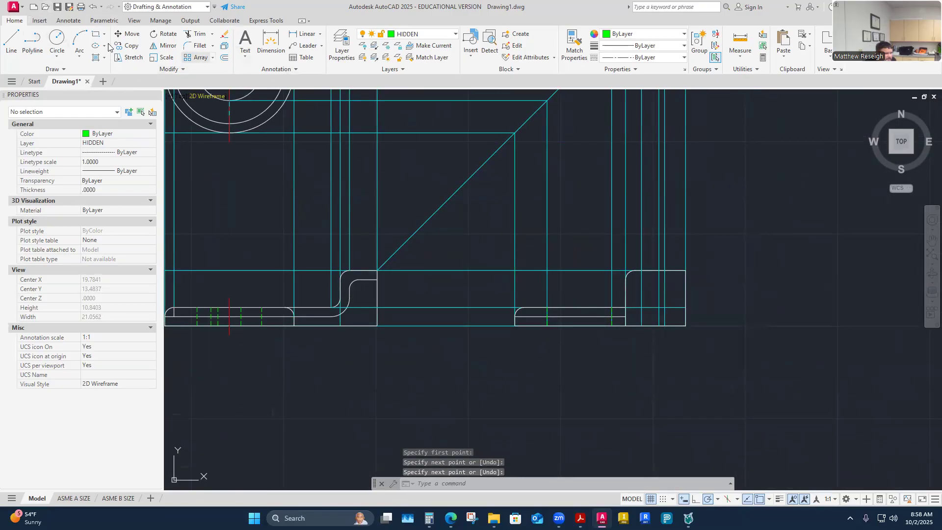
right_click(700, 395)
left_click(716, 215)
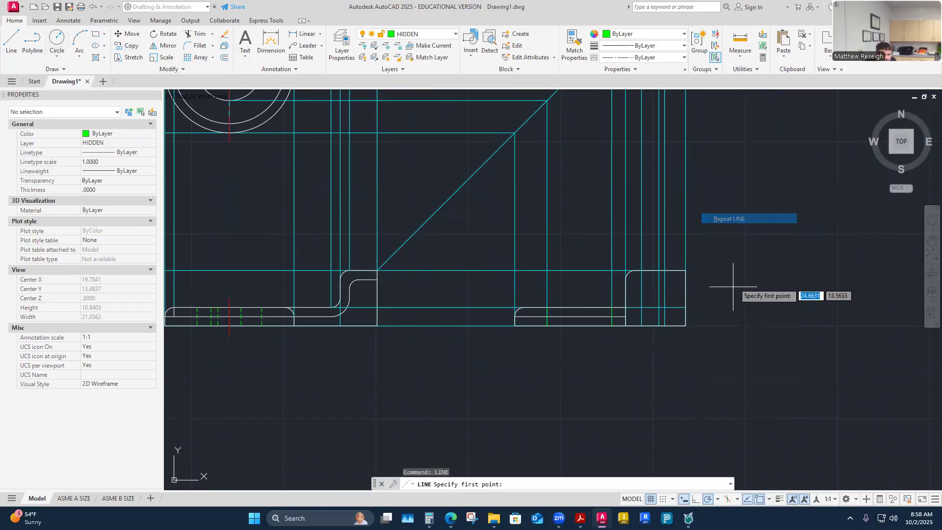
scroll(730, 294, "up", 2)
left_click(563, 312)
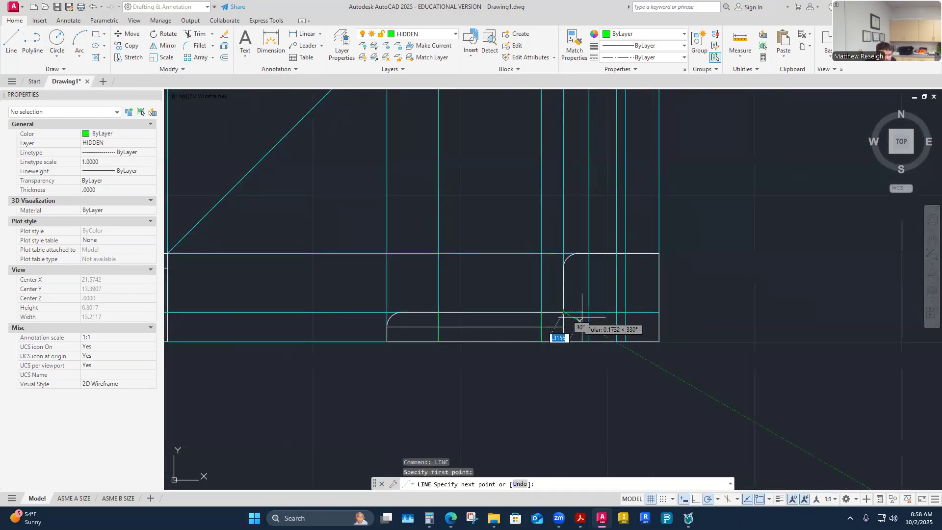
left_click(659, 312)
right_click(659, 313)
left_click(673, 320)
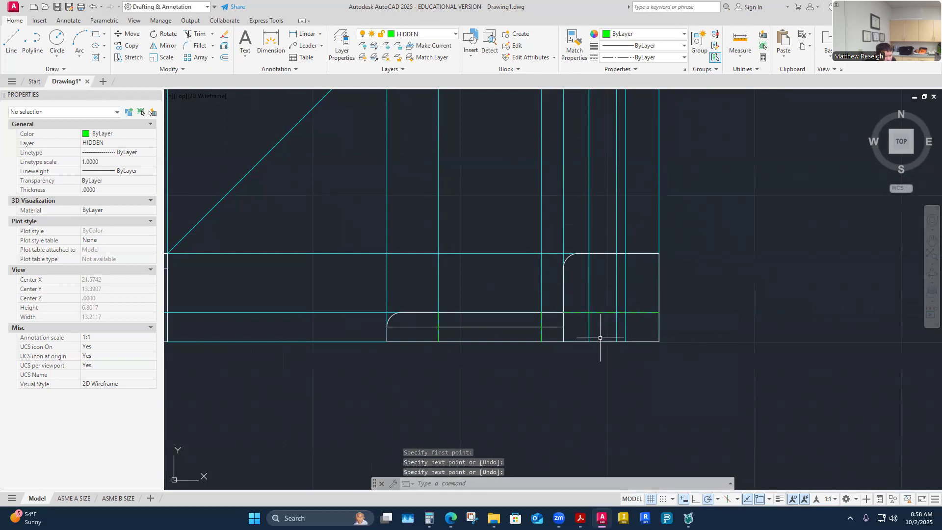
- Draw the small hole's front edge in the side view as a hidden line from the horizontal hidden line down to the base
right_click(603, 366)
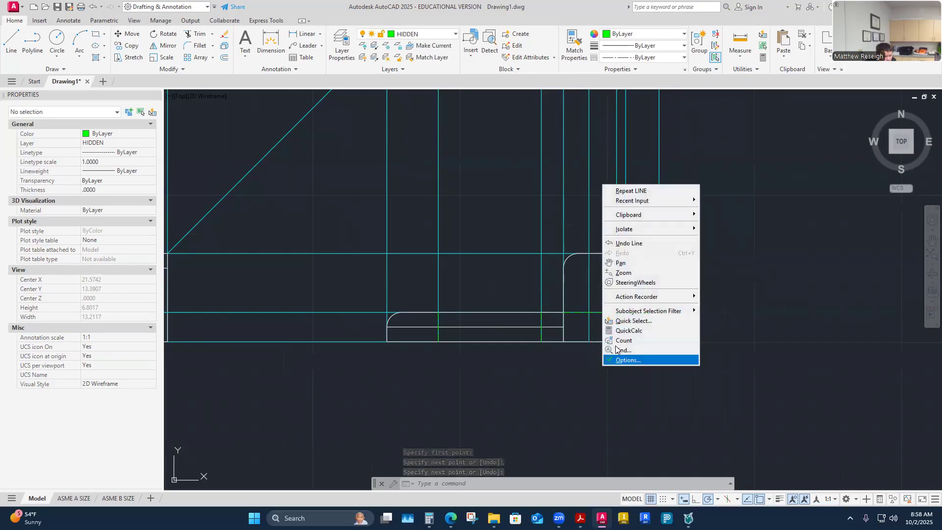
left_click(616, 191)
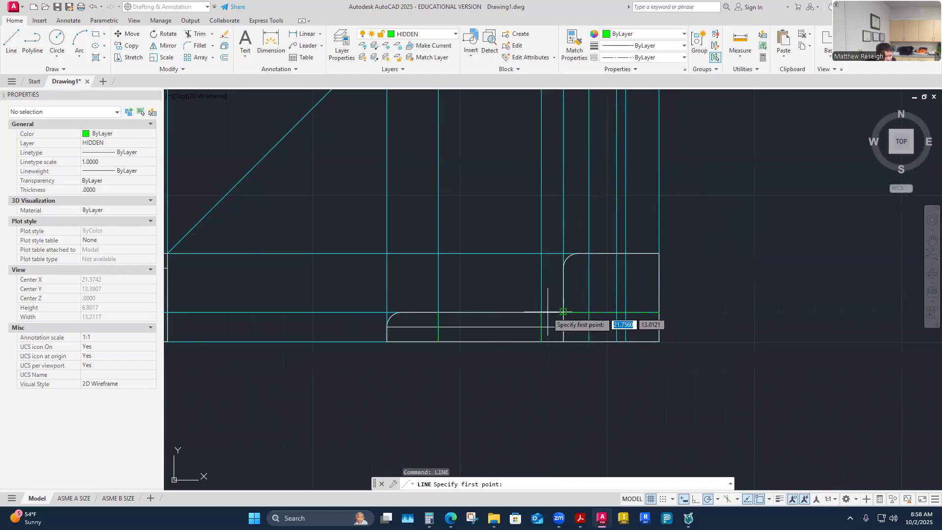
scroll(564, 377, "down", 2)
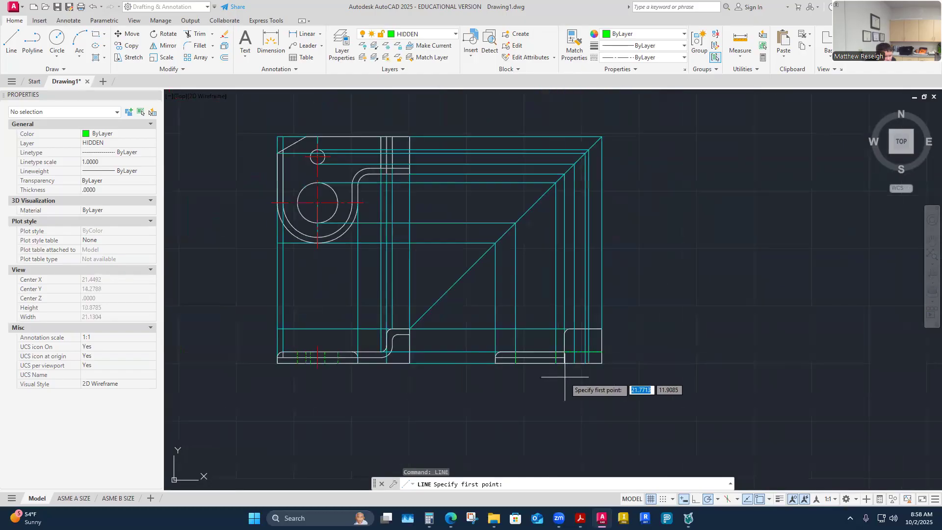
scroll(324, 165, "up", 2)
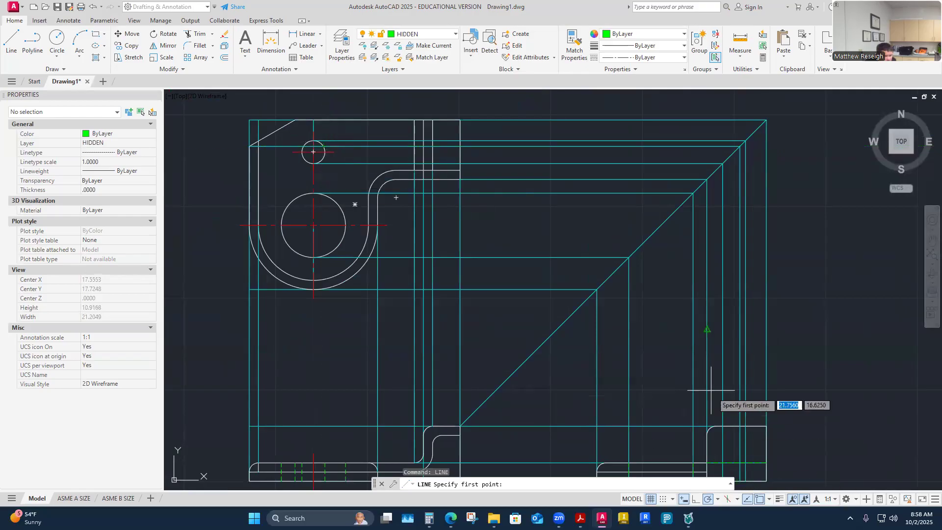
scroll(711, 390, "up", 2)
left_click(687, 422)
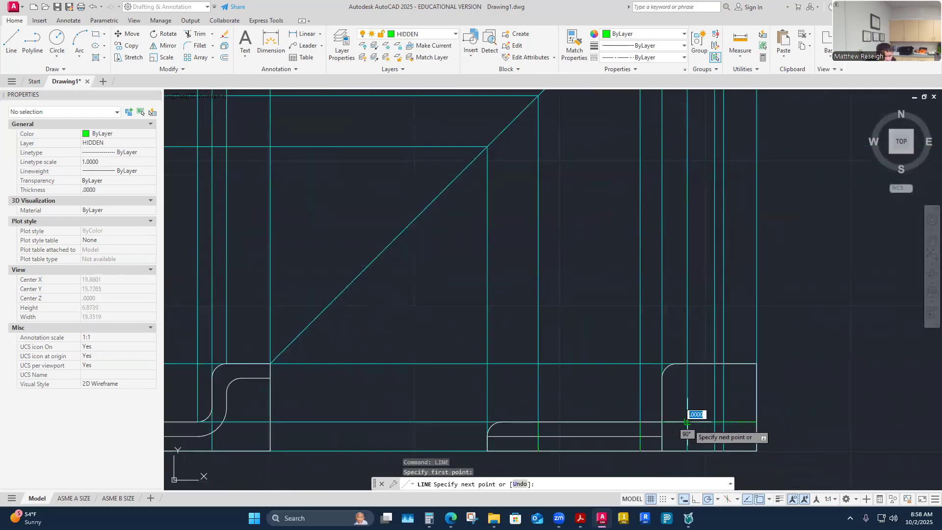
left_click(687, 450)
right_click(693, 450)
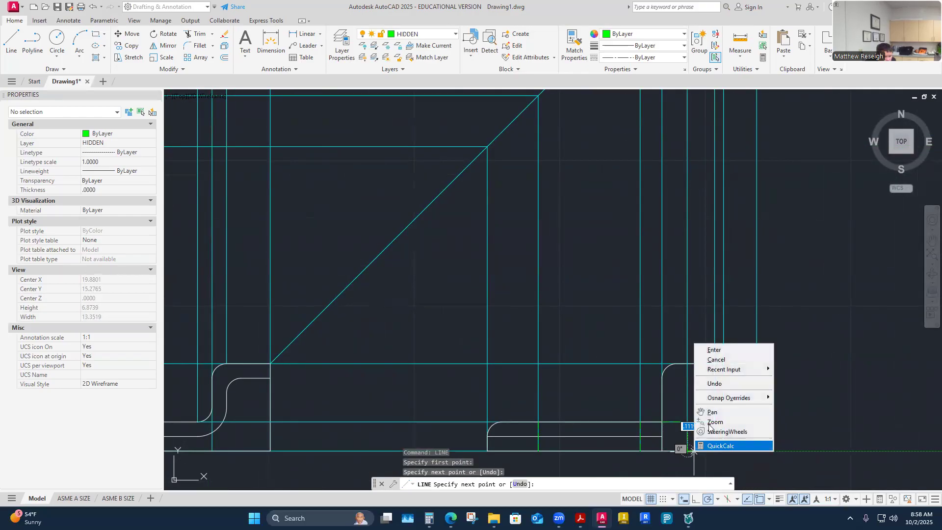
left_click(713, 349)
- Draw the small hole's rear edge in the side view as a hidden line from the horizontal hidden line down to the base
scroll(697, 414, "down", 2)
scroll(670, 436, "up", 5)
right_click(672, 440)
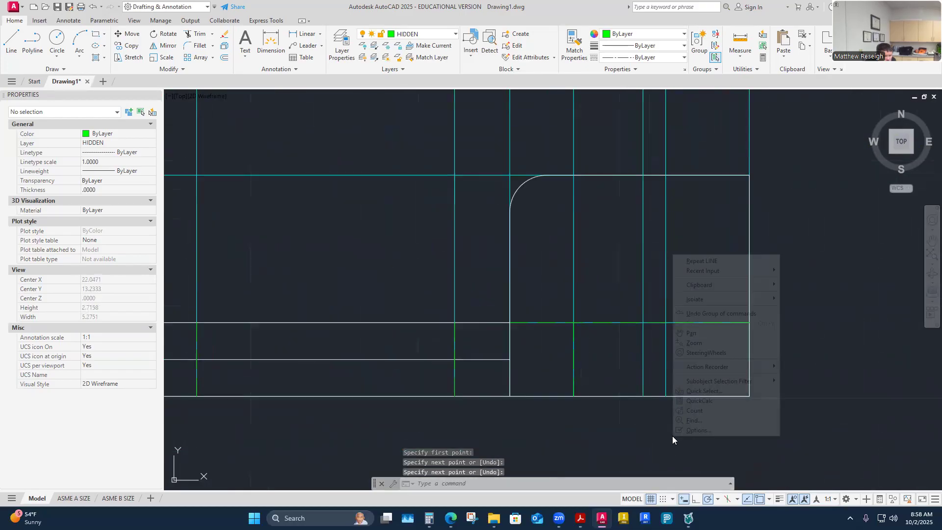
left_click(702, 260)
left_click(666, 323)
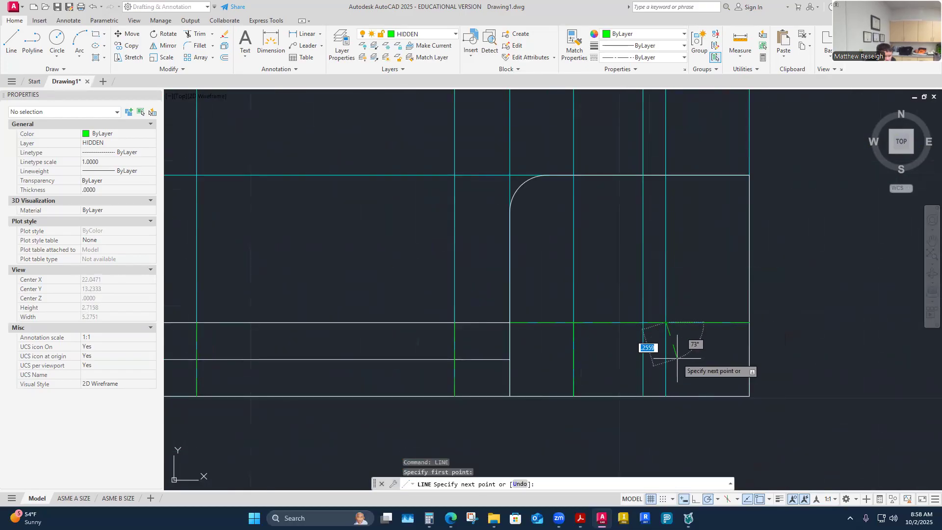
left_click(667, 396)
right_click(673, 398)
left_click(693, 403)
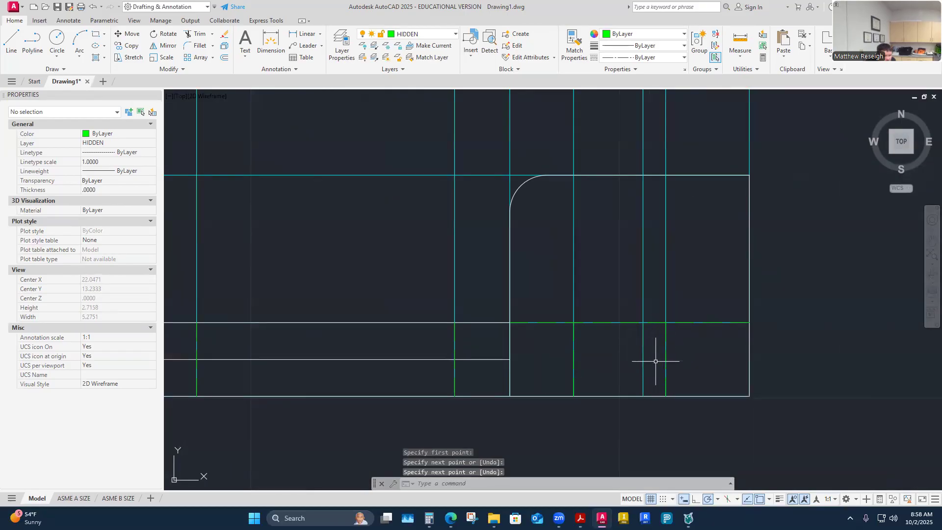
- Draw the angled corner's edge in the side view as a hidden line from the base up to the horizontal hidden line
scroll(655, 361, "down", 11)
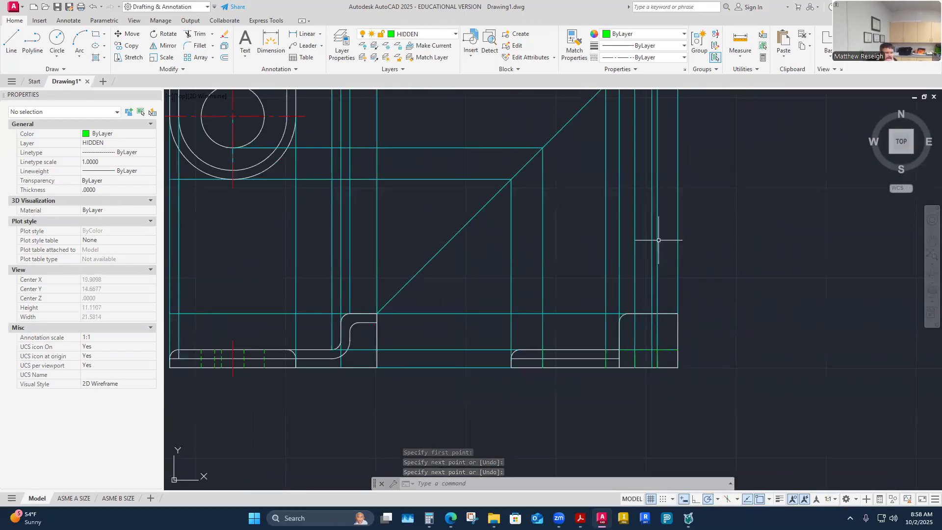
scroll(458, 137, "up", 1)
scroll(458, 138, "up", 4)
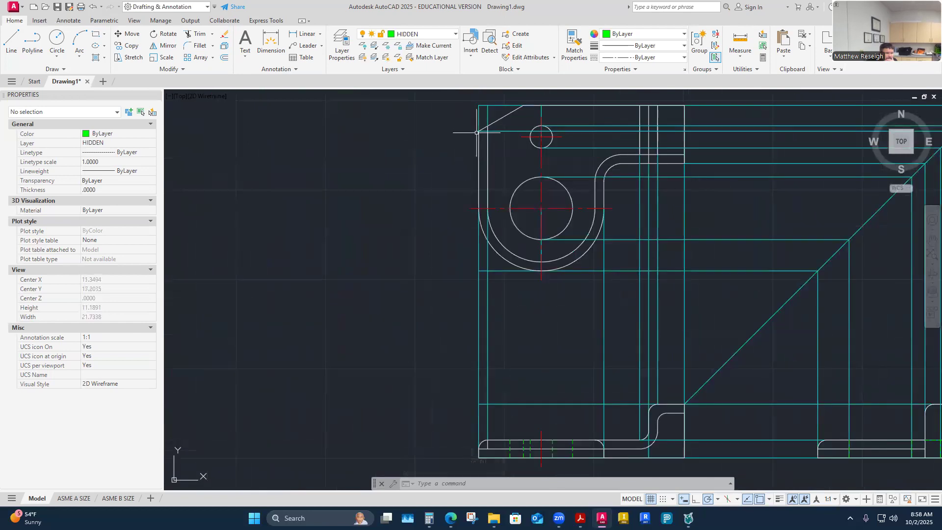
scroll(471, 133, "down", 4)
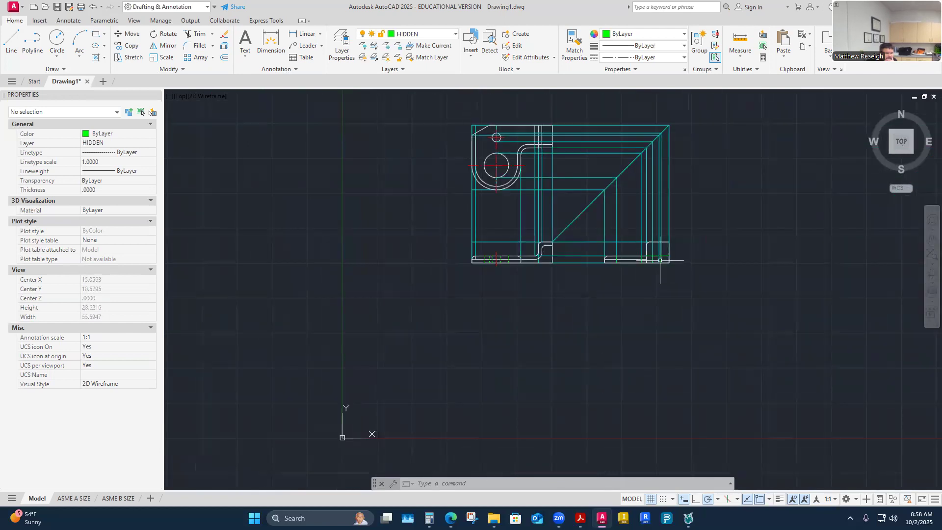
scroll(660, 261, "up", 6)
scroll(666, 269, "up", 2)
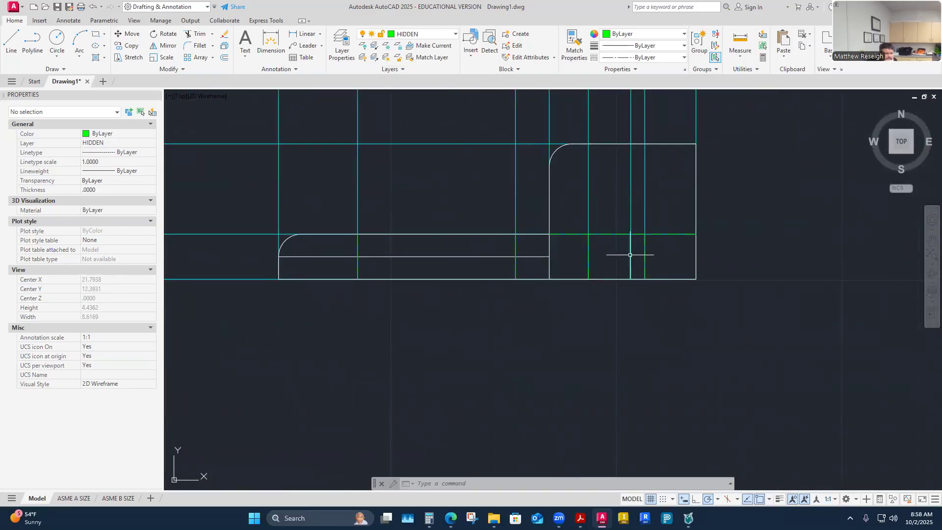
right_click(470, 202)
left_click(486, 207)
left_click(631, 279)
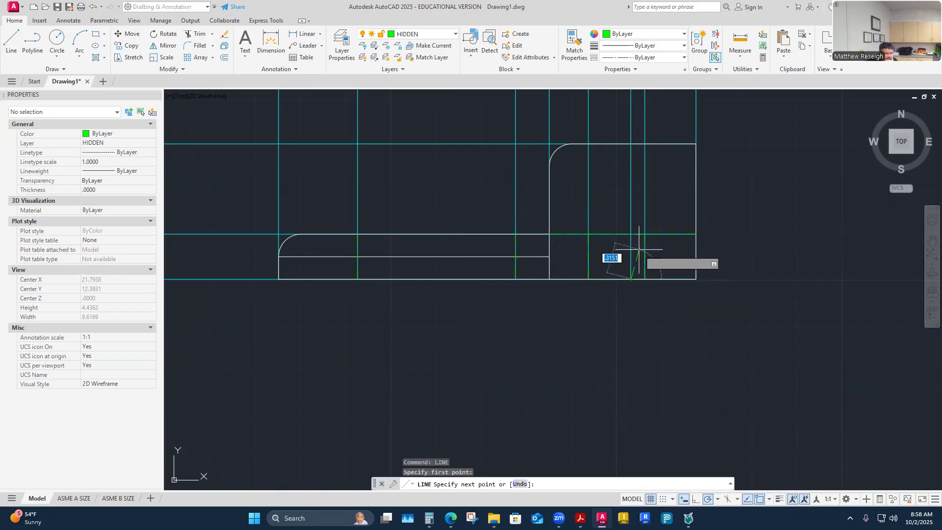
left_click(632, 235)
key("Escape")
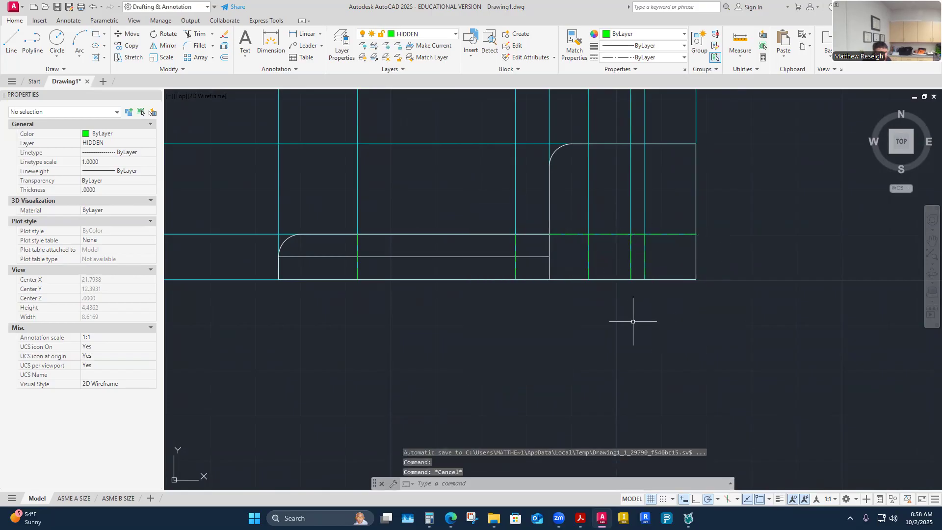
- Make CENTER the current layer and add a centerline between the small hole's two hidden edges in the side view
left_click(455, 34)
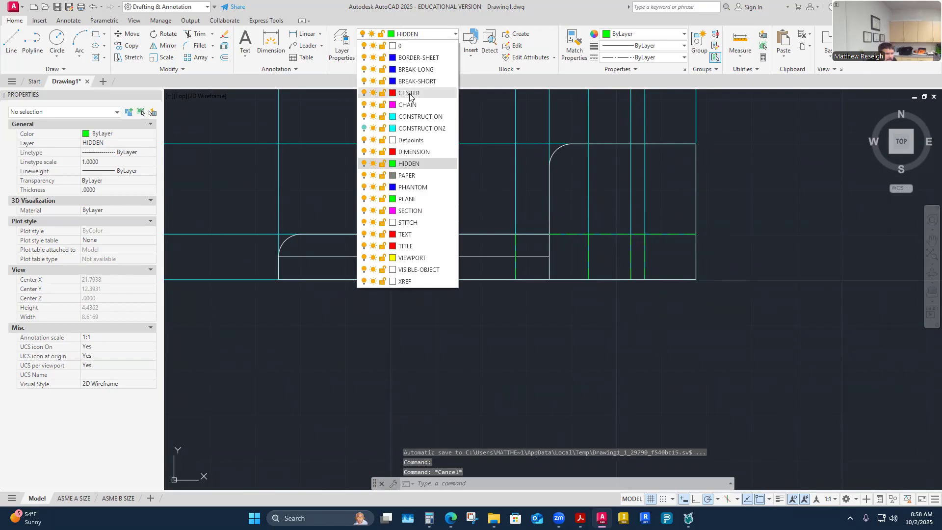
left_click(411, 93)
left_click(66, 22)
left_click(350, 42)
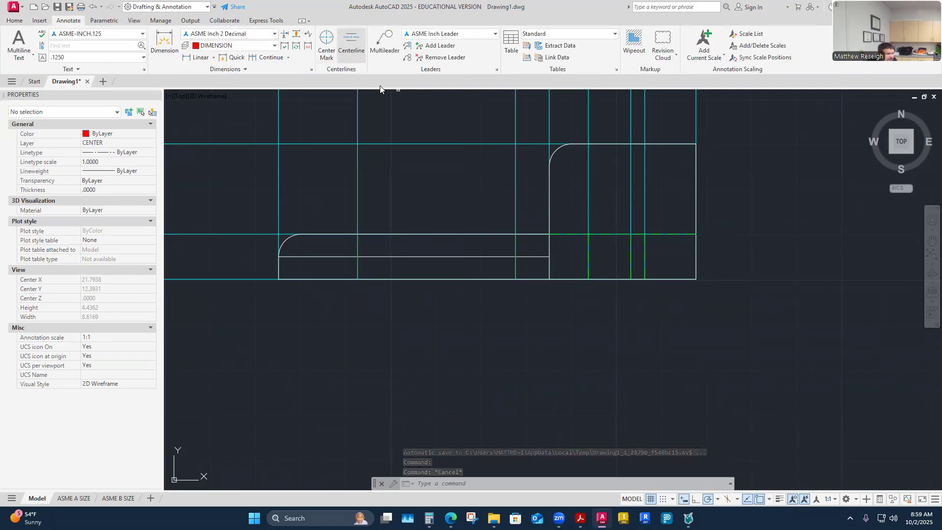
left_click(589, 270)
left_click(645, 261)
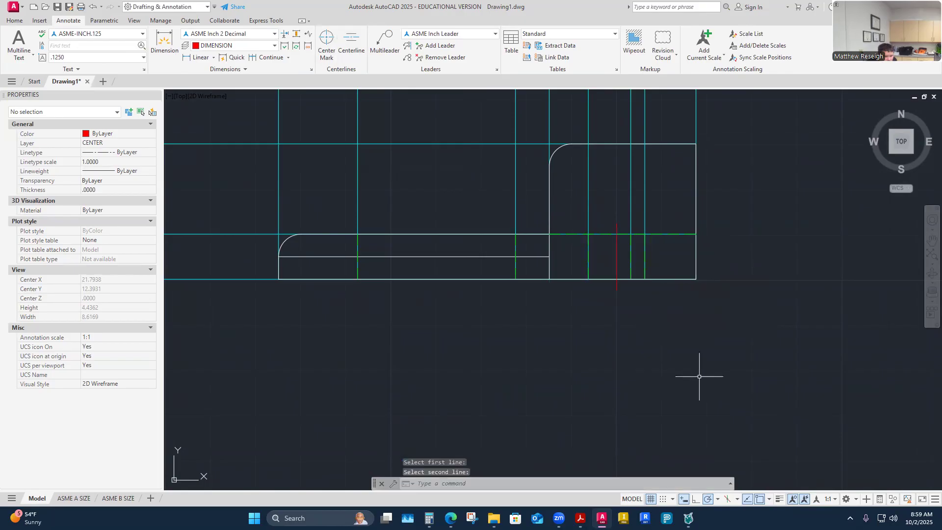
- Add a centerline between the large hole's two hidden edges in the side view
right_click(375, 319)
left_click(393, 324)
left_click(358, 272)
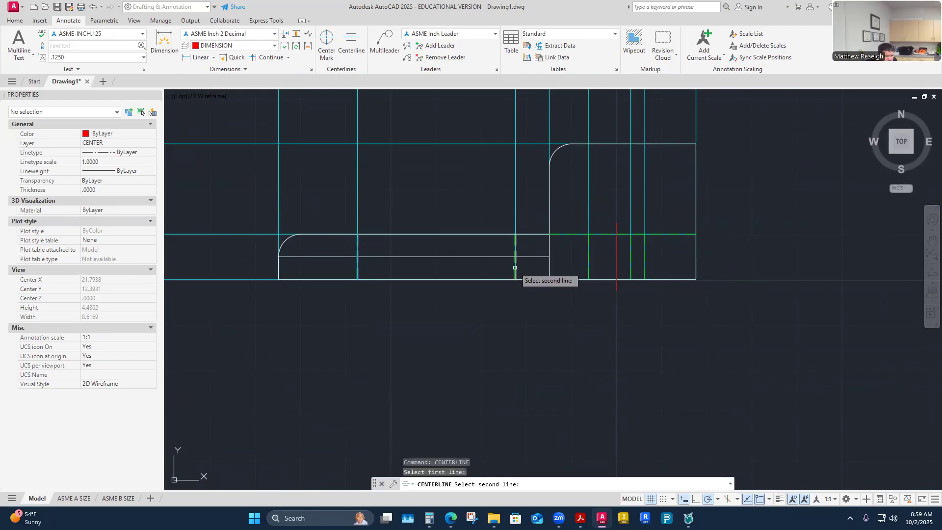
left_click(515, 268)
key("Escape")
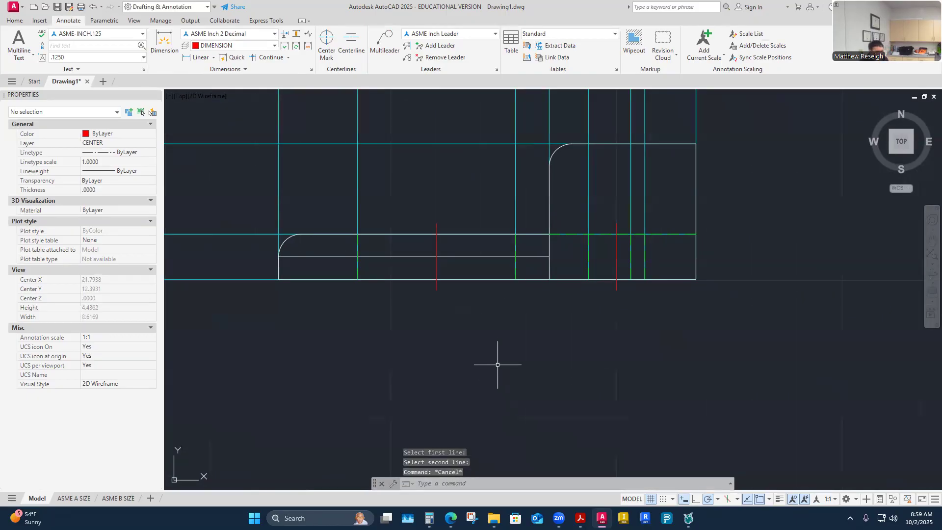
- Match the properties of the front view's hole centerline onto both hole centerlines in the side view
scroll(506, 362, "down", 3)
scroll(196, 337, "up", 4)
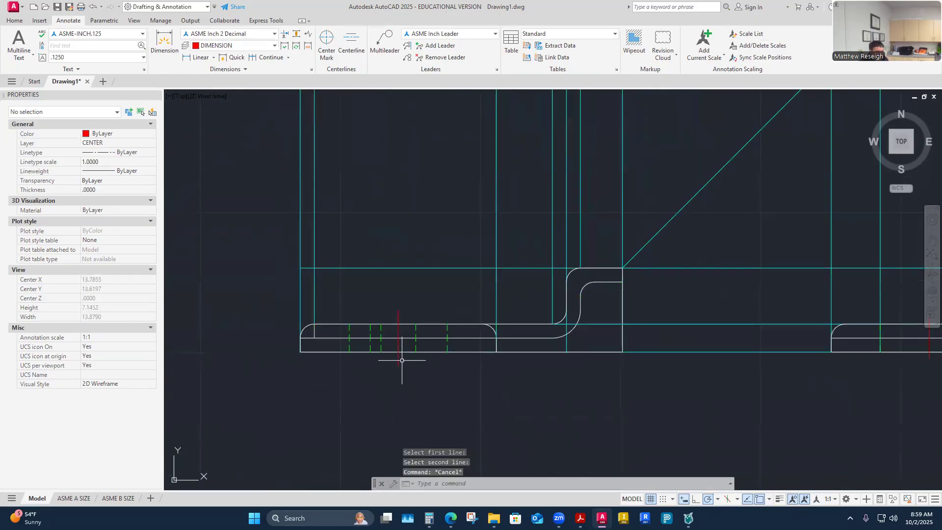
left_click(400, 361)
key("Escape")
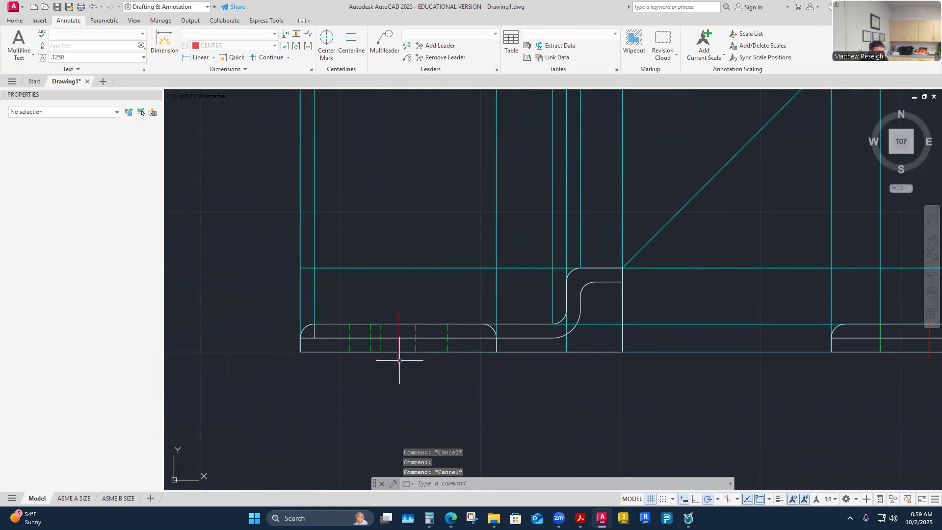
left_click(14, 21)
left_click(574, 43)
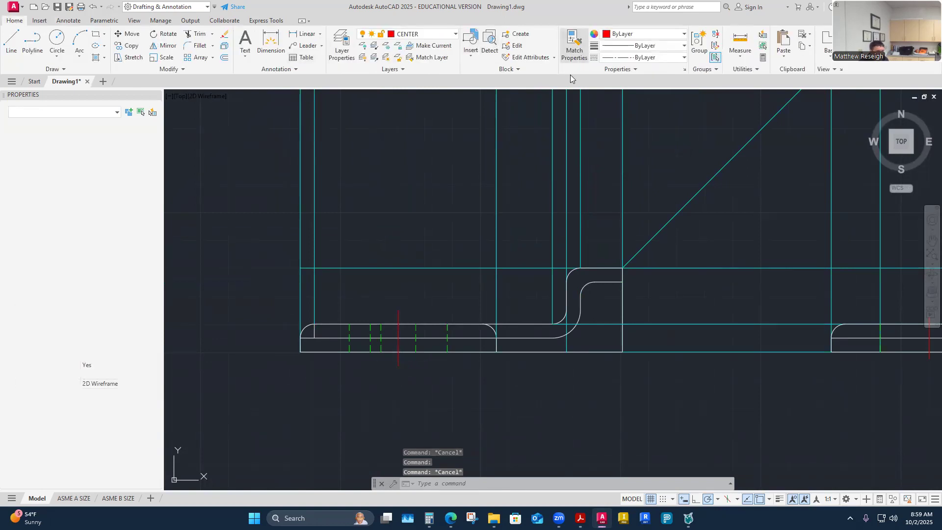
left_click(398, 330)
scroll(391, 332, "down", 5)
scroll(616, 378, "up", 6)
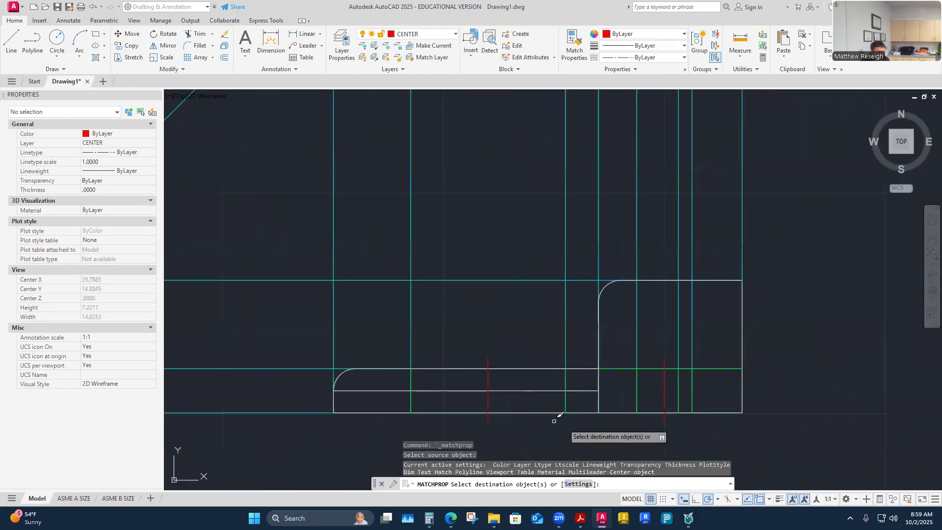
left_click(488, 396)
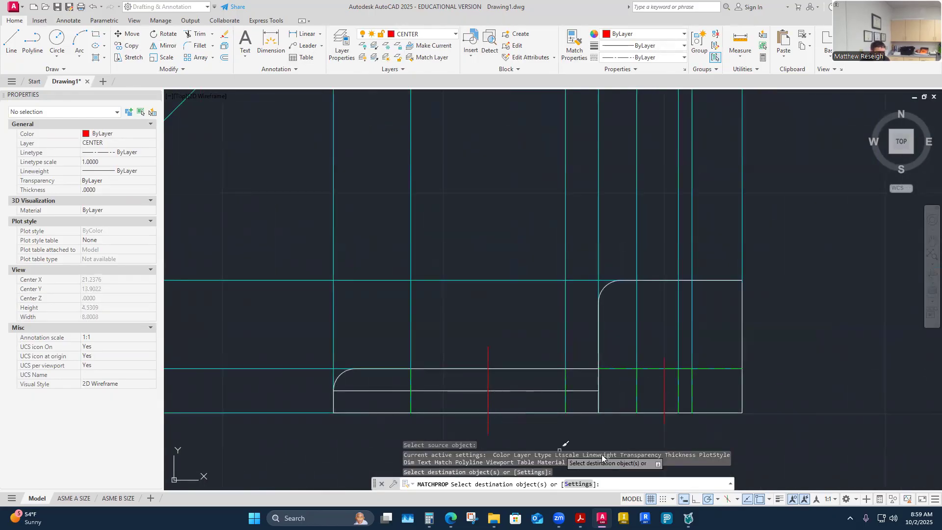
left_click(664, 400)
key("Escape")
- Inspect the side view's hidden lines for the small hole and the angled corner, checking their layer and linetype properties
scroll(408, 253, "down", 3)
scroll(383, 287, "down", 4)
scroll(310, 223, "up", 2)
scroll(321, 280, "up", 2)
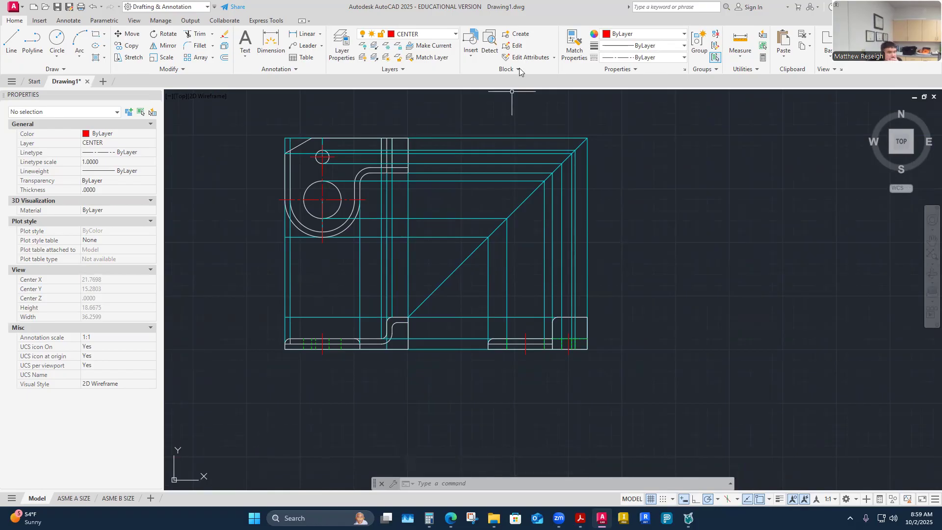
scroll(541, 357, "up", 2)
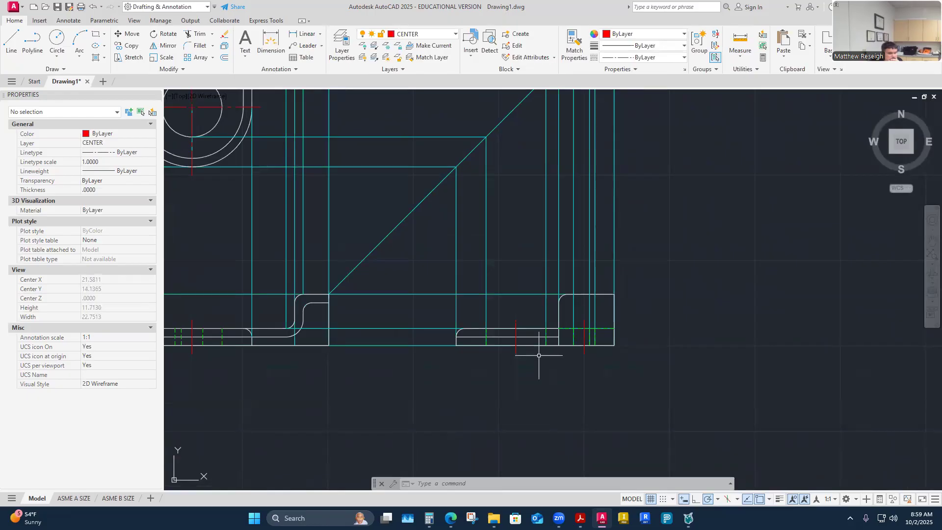
scroll(600, 341, "up", 4)
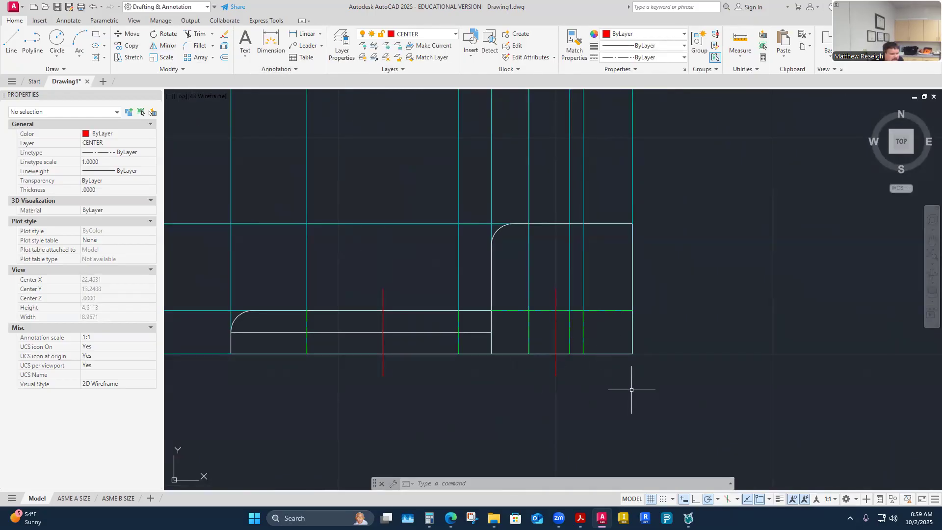
scroll(607, 352, "up", 4)
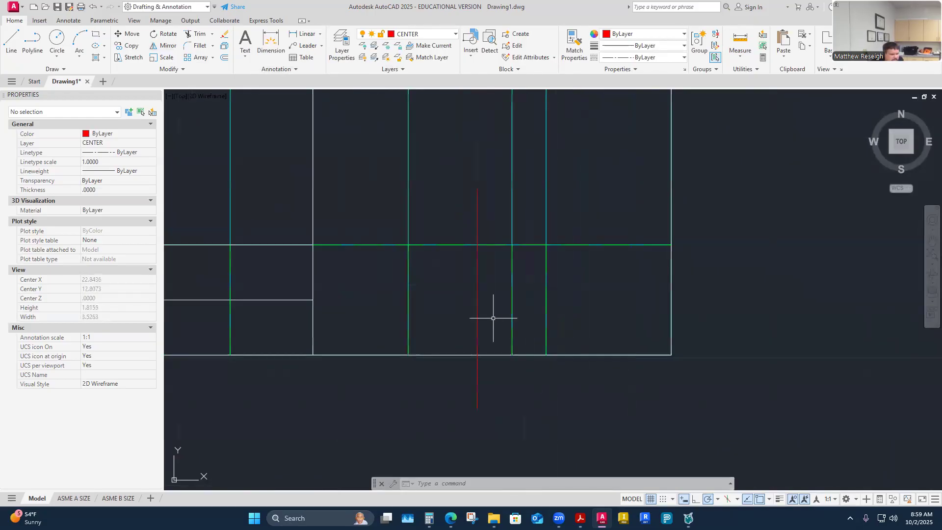
key("Escape")
left_click(409, 294)
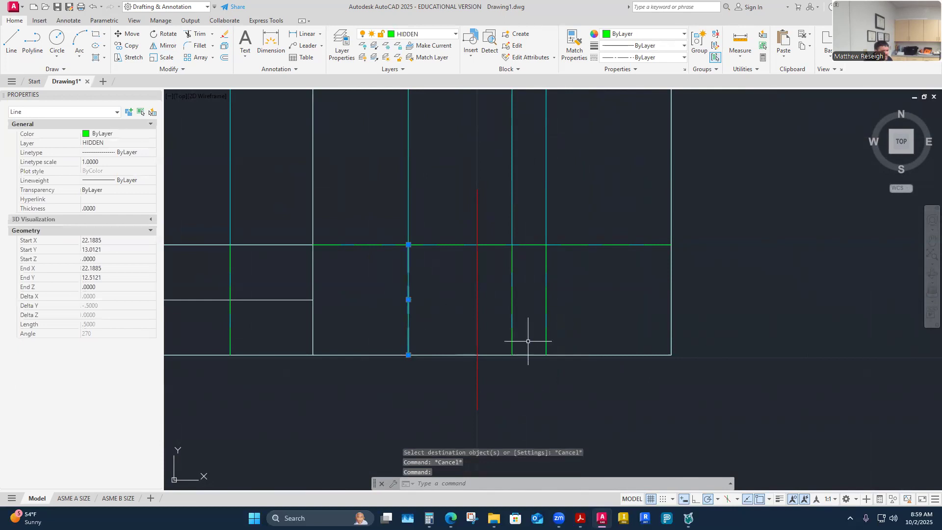
key("Escape")
left_click(548, 311)
key("Escape")
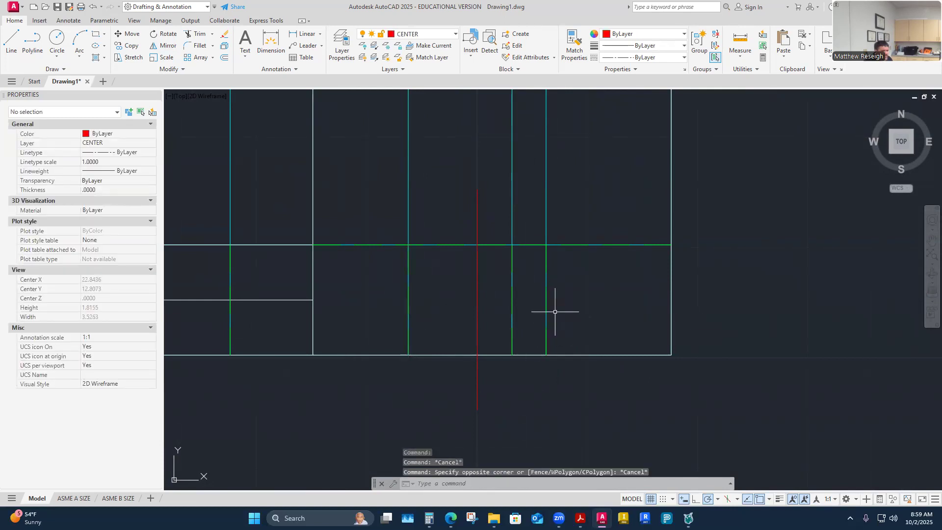
left_click(547, 307)
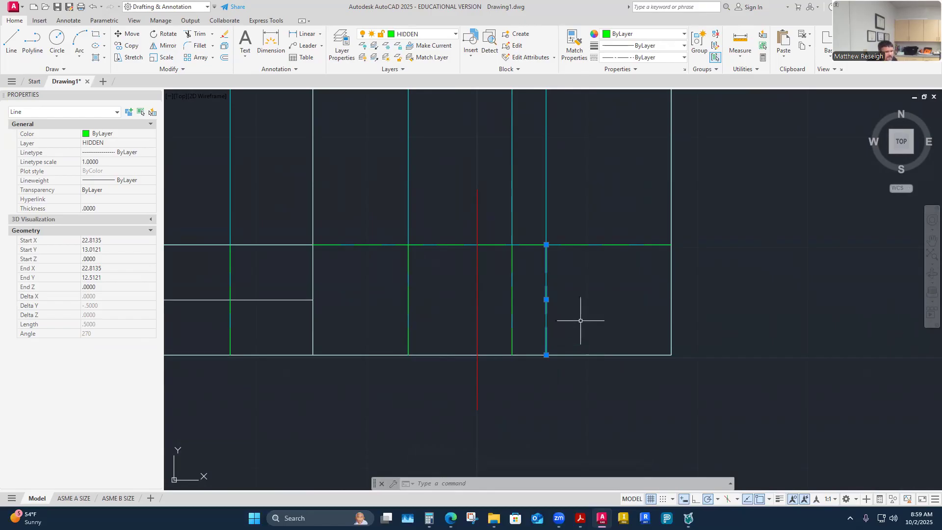
key("Escape")
scroll(578, 320, "down", 2)
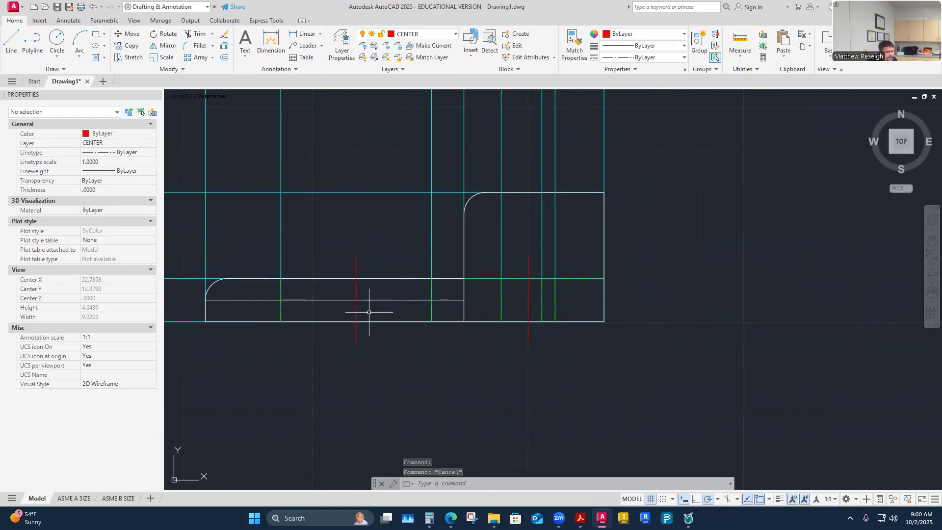
- Compare the top, front and side views to check for missing hidden lines and centerlines
left_click(69, 20)
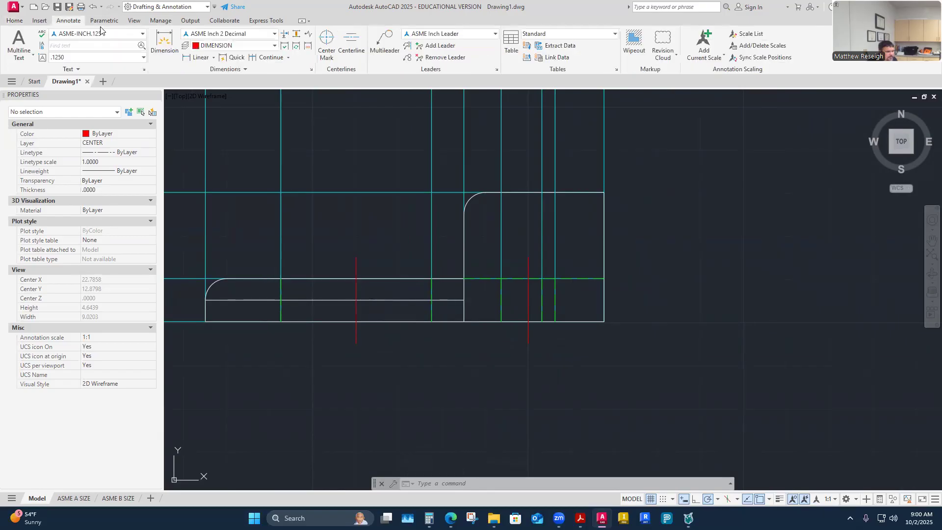
left_click(352, 47)
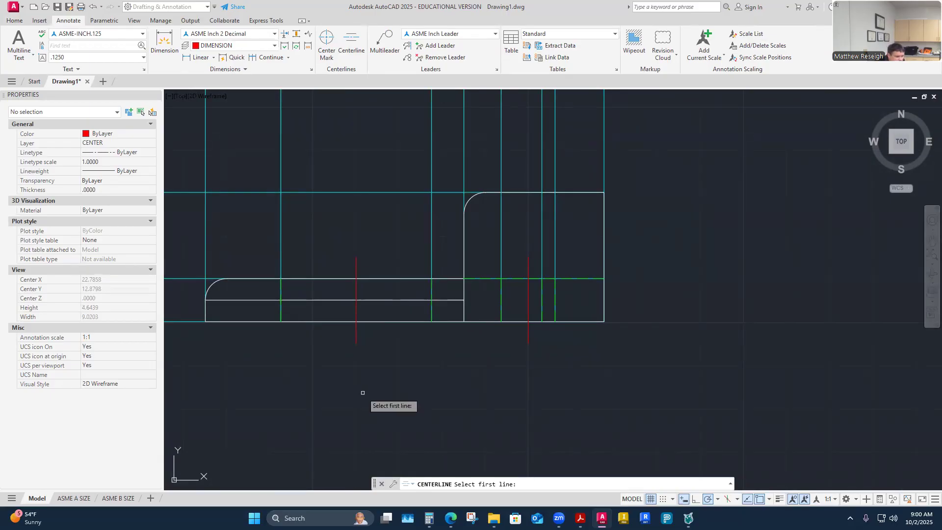
scroll(566, 317, "up", 2)
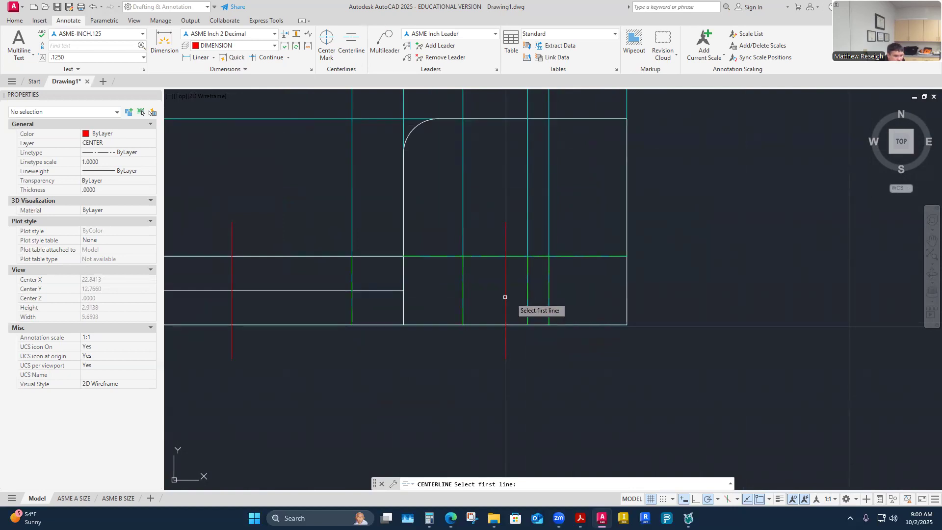
scroll(467, 333, "down", 4)
scroll(467, 334, "down", 4)
scroll(362, 224, "up", 1)
scroll(196, 108, "up", 1)
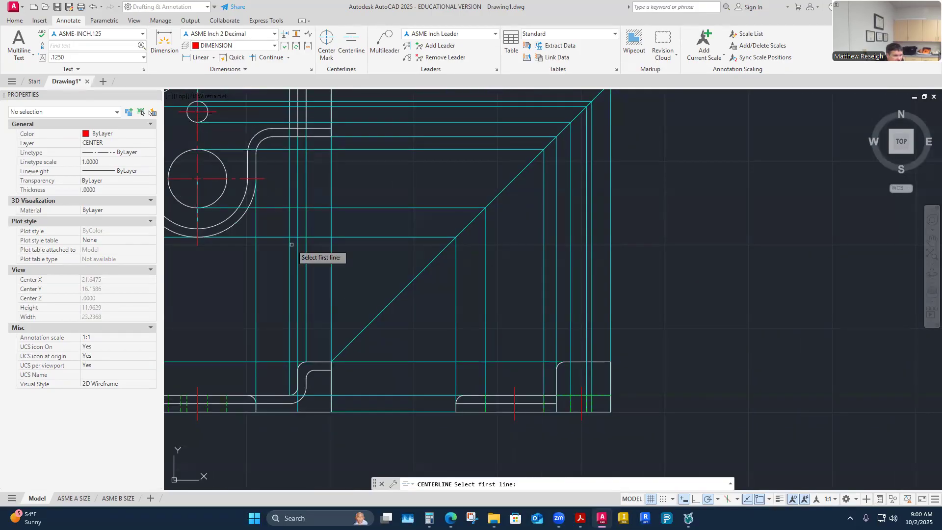
scroll(615, 426, "up", 4)
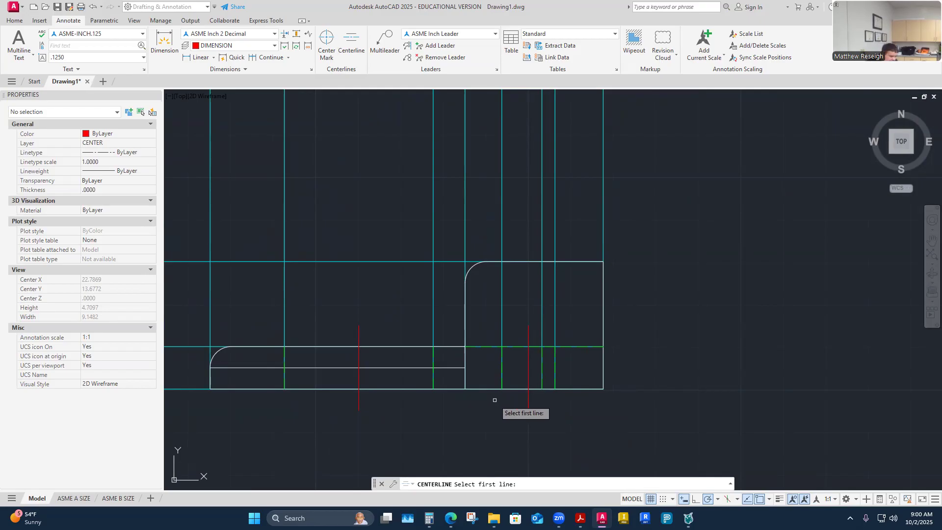
scroll(564, 348, "down", 5)
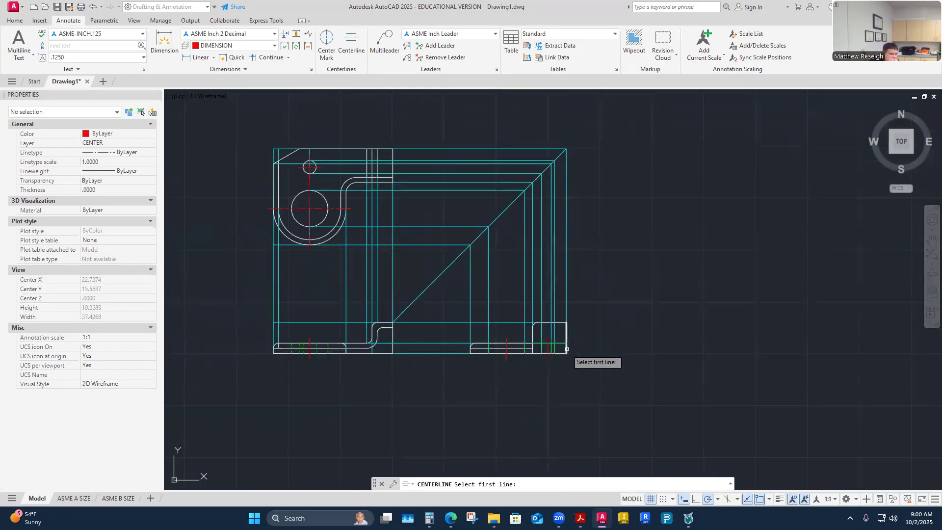
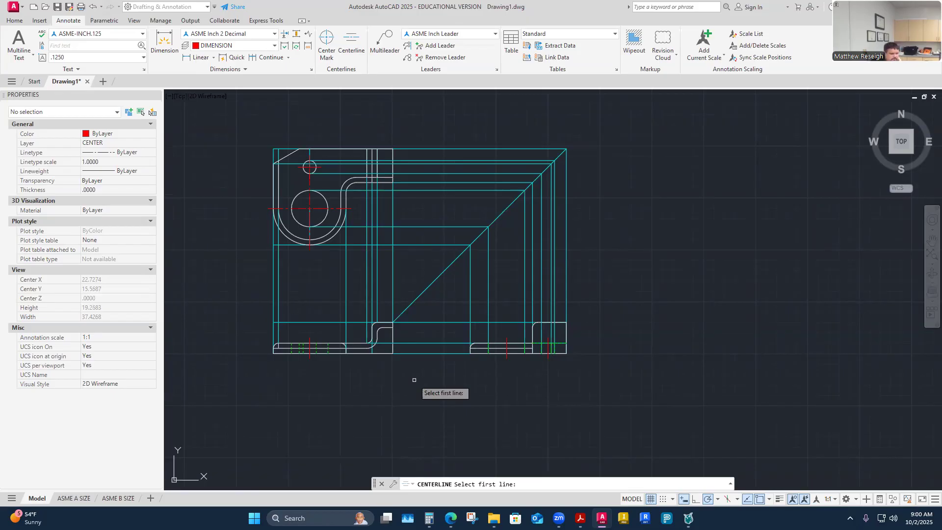
scroll(378, 340, "up", 4)
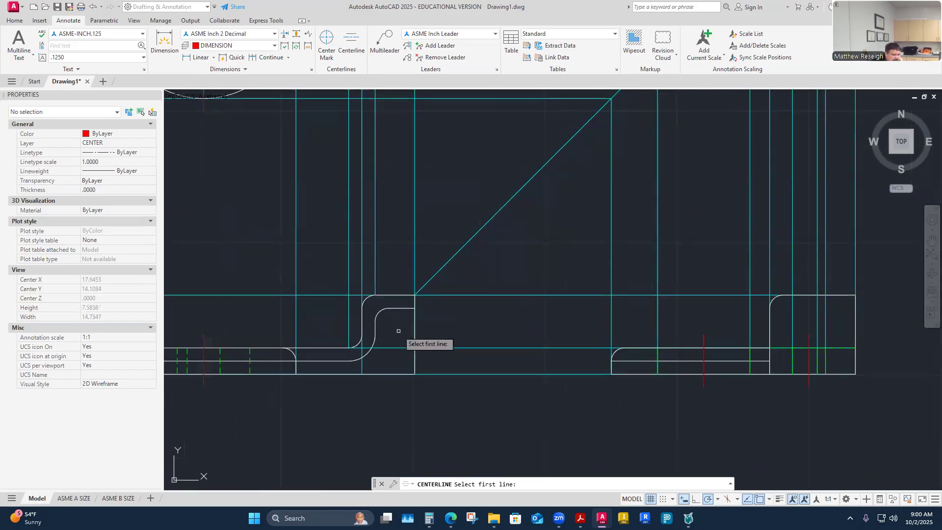
scroll(384, 320, "up", 2)
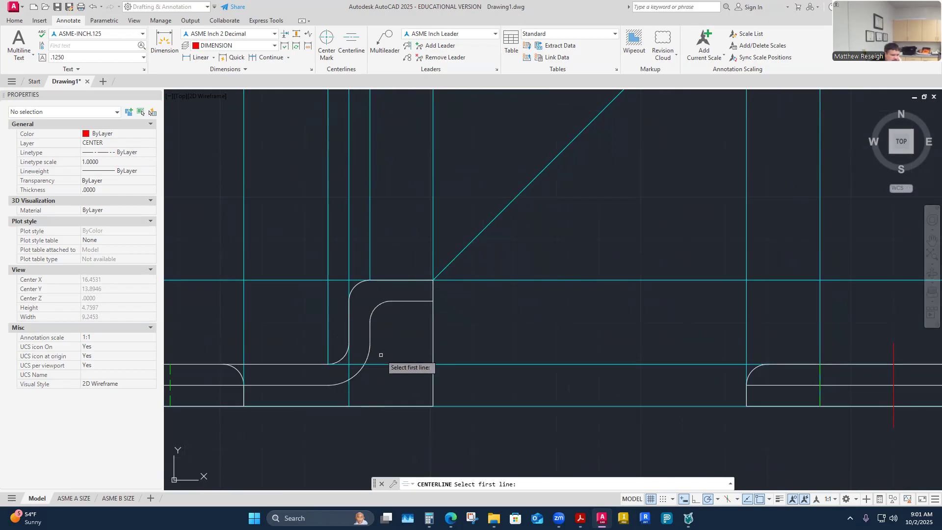
scroll(388, 348, "down", 2)
scroll(395, 340, "down", 2)
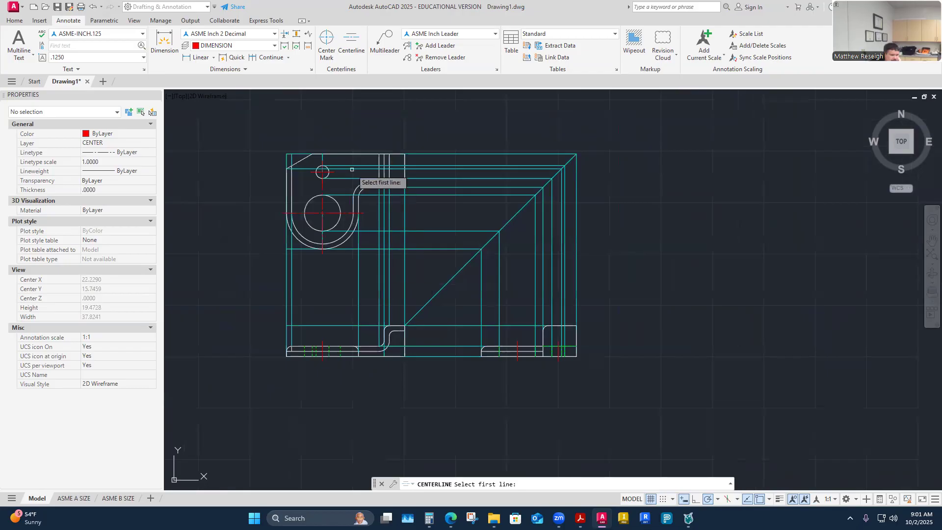
scroll(353, 168, "up", 2)
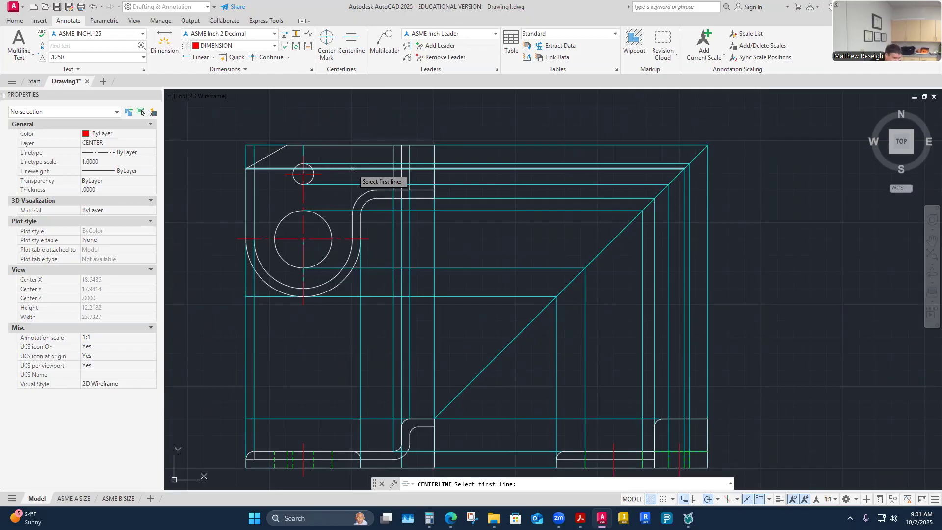
scroll(343, 371, "down", 2)
scroll(320, 437, "up", 4)
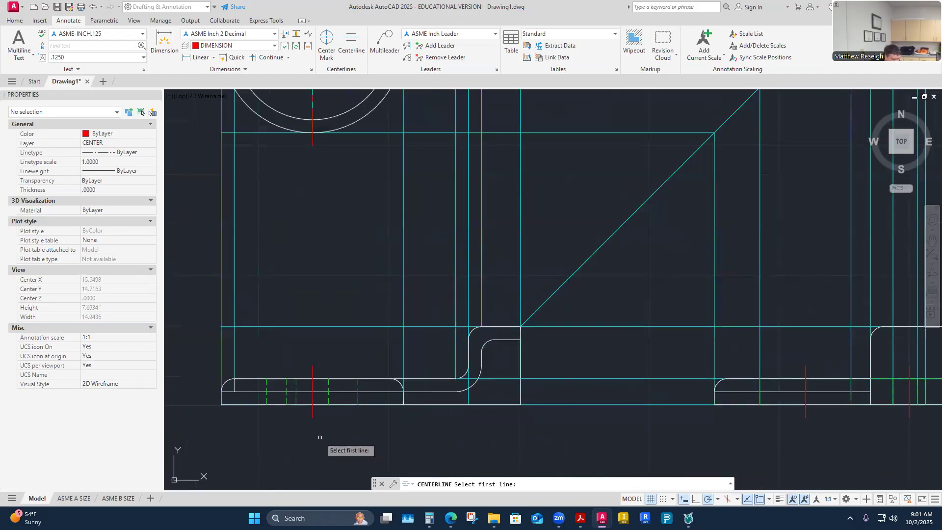
key("Escape")
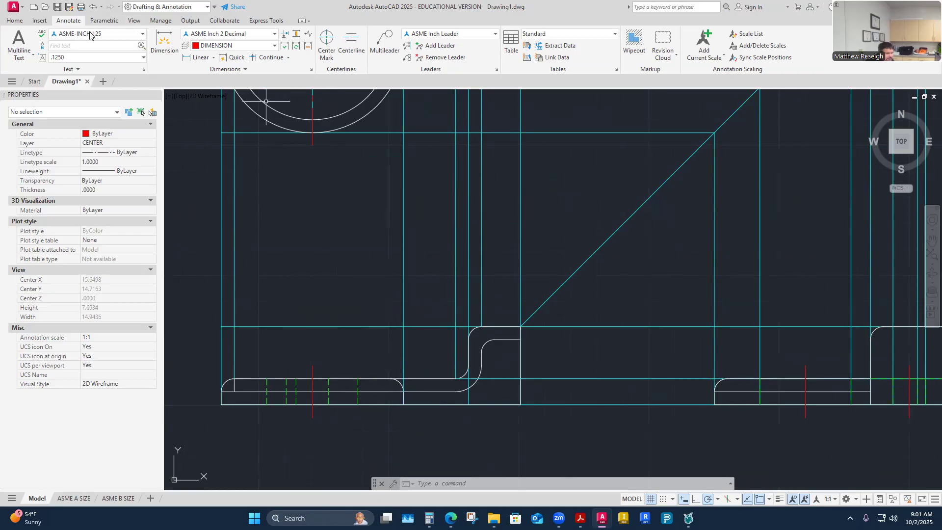
- Turn off the CONSTRUCTION layer to hide the projection lines between the views
left_click(14, 20)
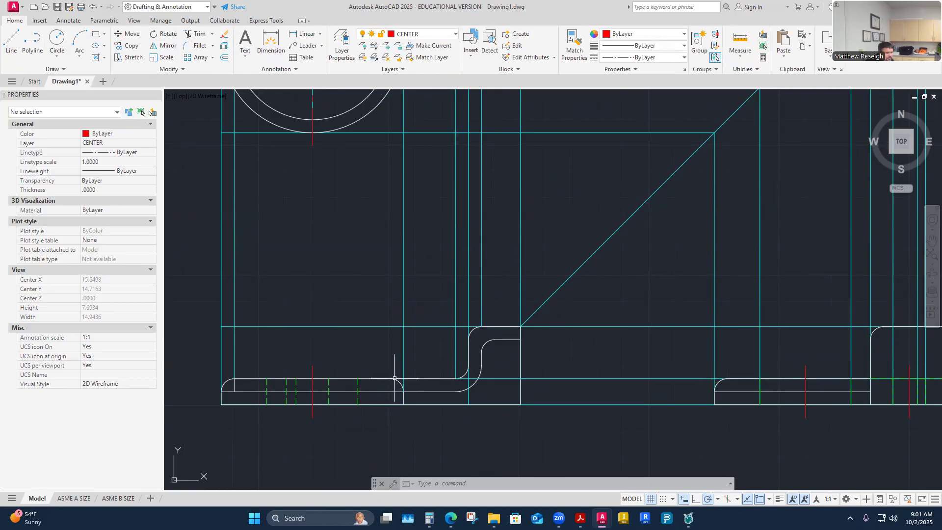
left_click(454, 34)
left_click(364, 116)
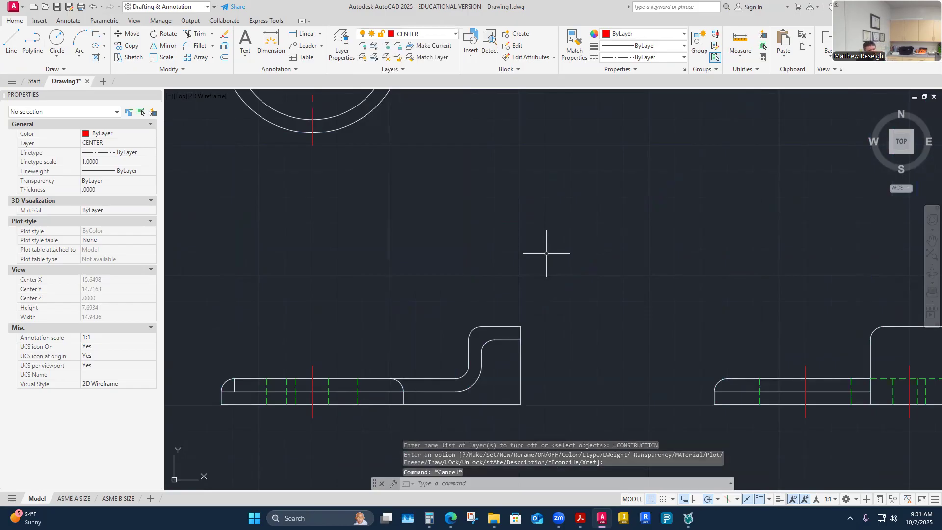
- Draw a short vertical line in the side view from the end of the base plate's rounded corner down to the plate's middle edge
scroll(488, 273, "down", 4)
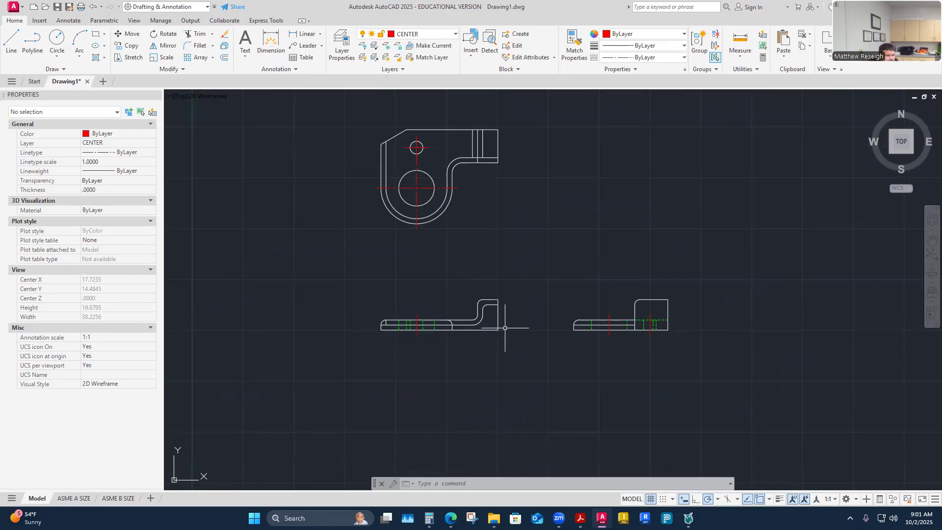
scroll(700, 318, "up", 2)
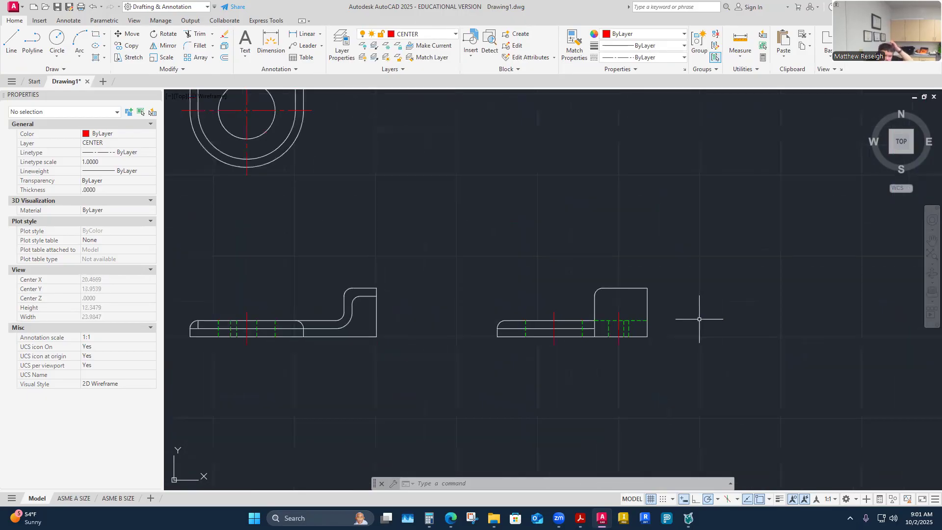
scroll(658, 328, "down", 2)
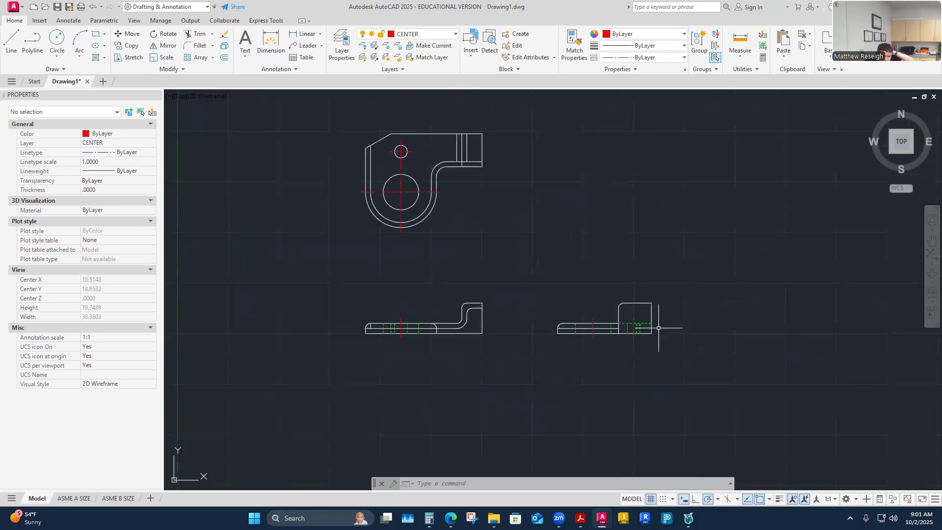
scroll(582, 325, "up", 4)
scroll(569, 329, "down", 2)
scroll(218, 331, "up", 2)
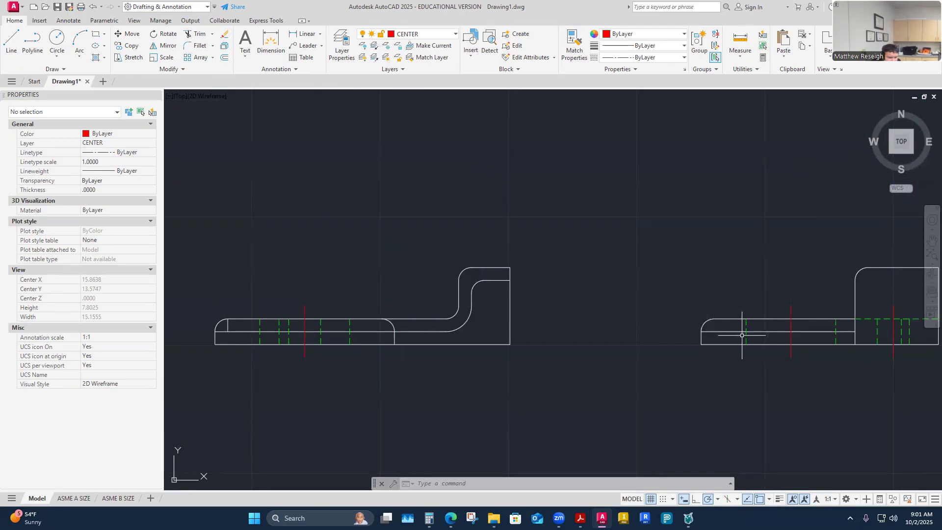
left_click(10, 40)
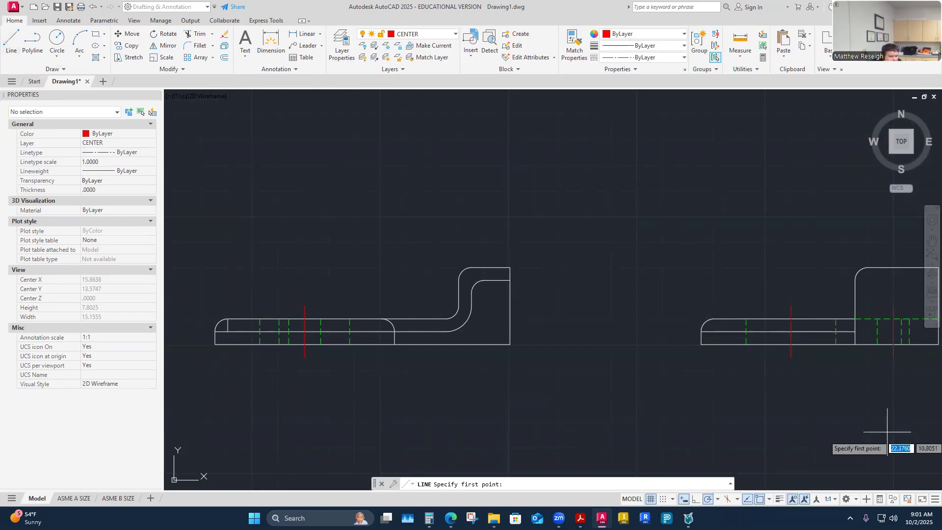
scroll(876, 320, "up", 4)
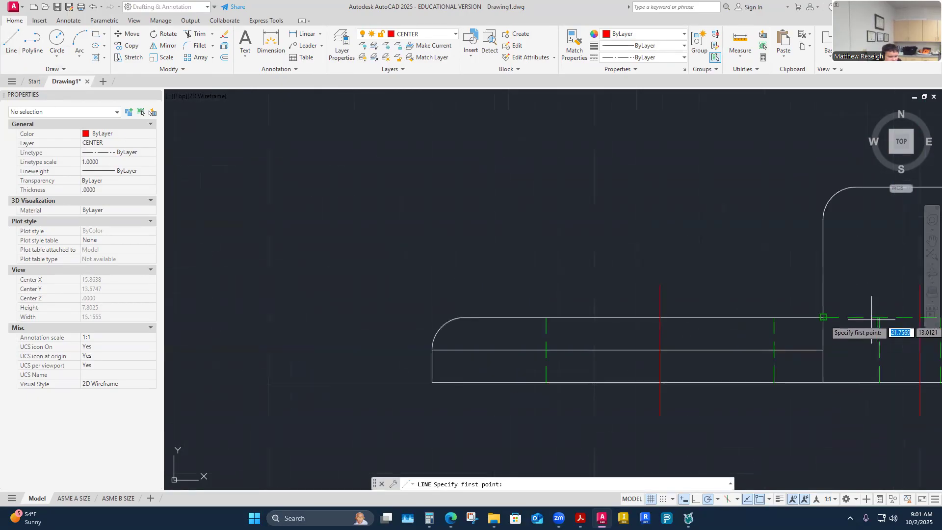
left_click(465, 317)
right_click(465, 346)
left_click(481, 353)
key("Escape")
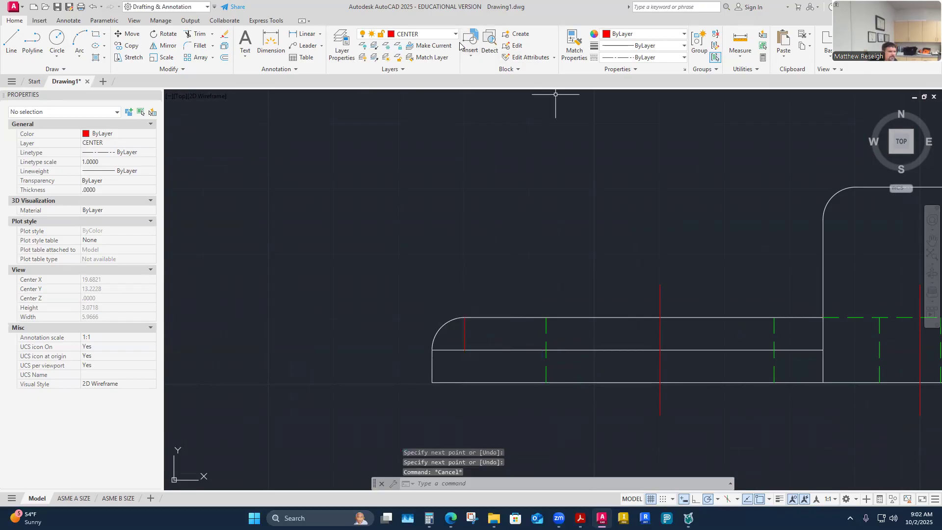
- Make VISIBLE-OBJECT the current layer and match a visible line's properties onto the short vertical line at the side view's rounded corner
left_click(455, 34)
left_click(414, 271)
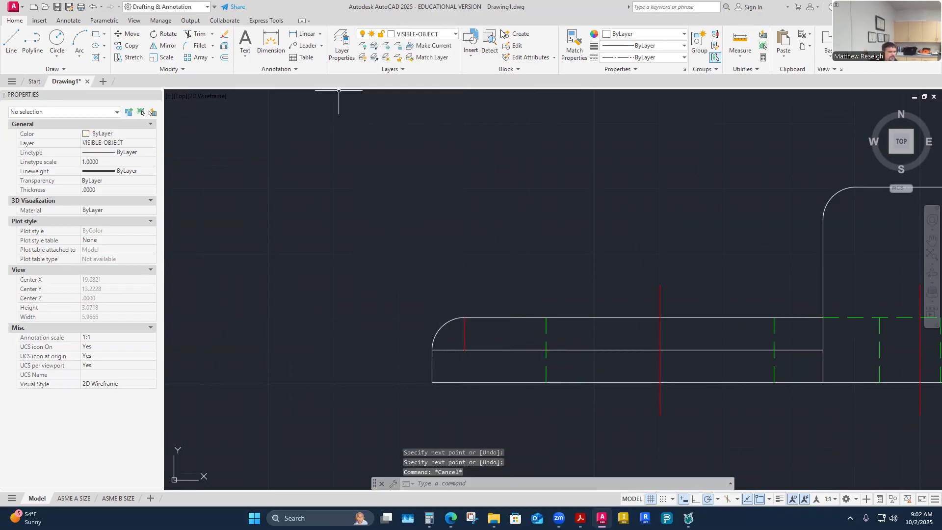
left_click(574, 44)
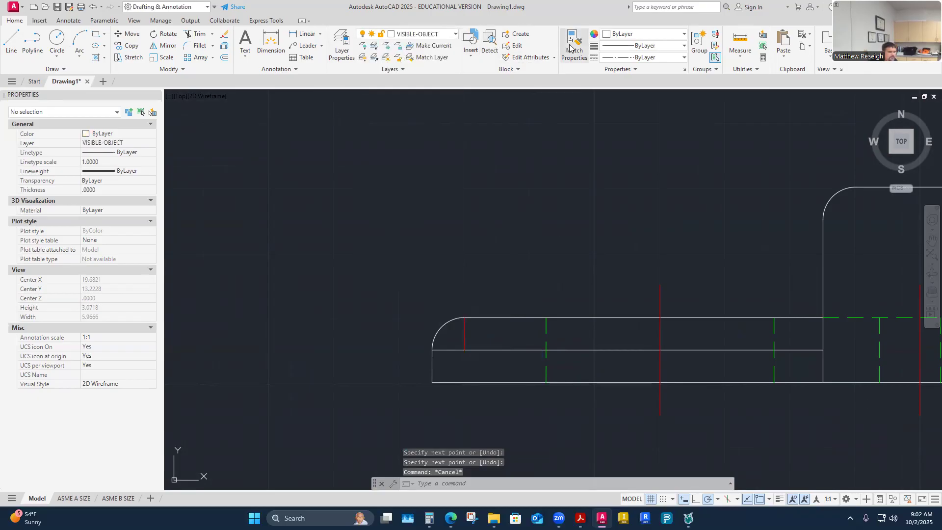
left_click(484, 349)
key("Escape")
scroll(504, 230, "down", 2)
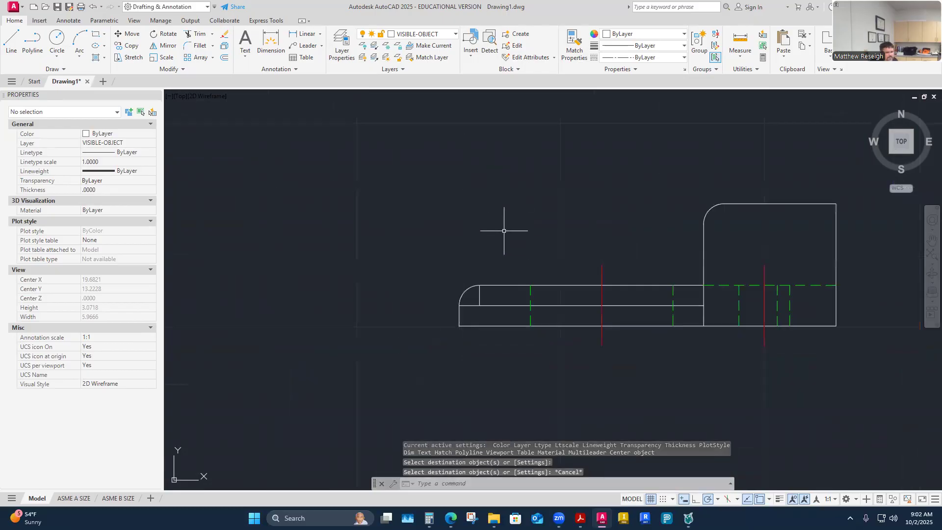
- Compare the side view's base plate and upright with the front view to check for missing lines
scroll(505, 230, "down", 4)
scroll(574, 254, "up", 4)
scroll(598, 260, "up", 2)
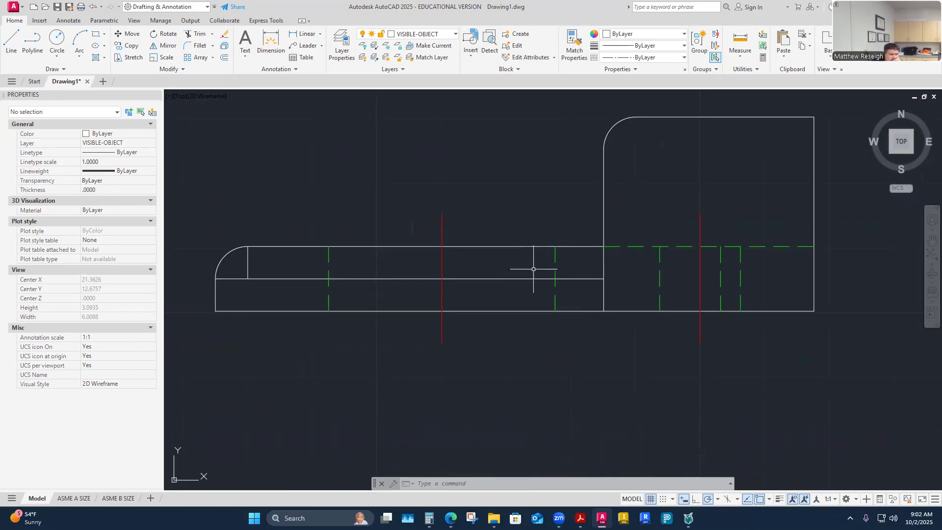
scroll(589, 284, "down", 4)
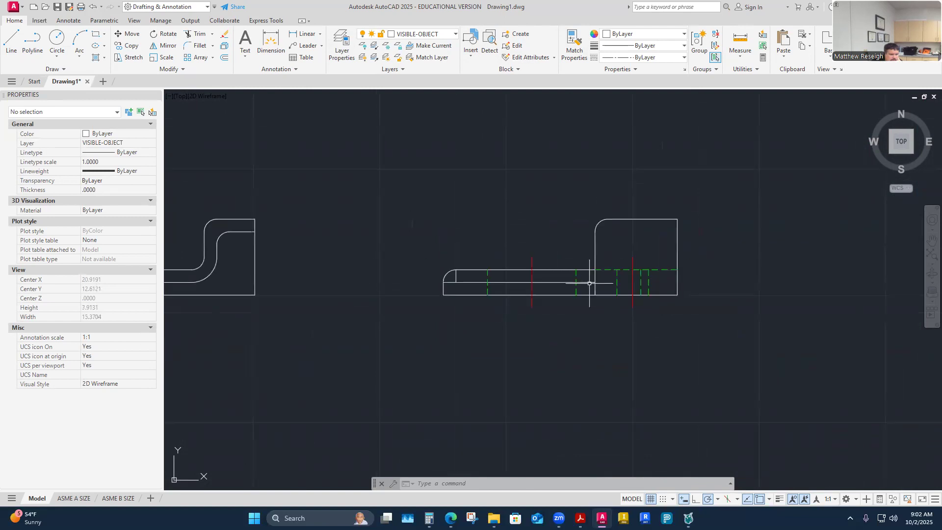
scroll(589, 284, "down", 3)
scroll(456, 275, "up", 3)
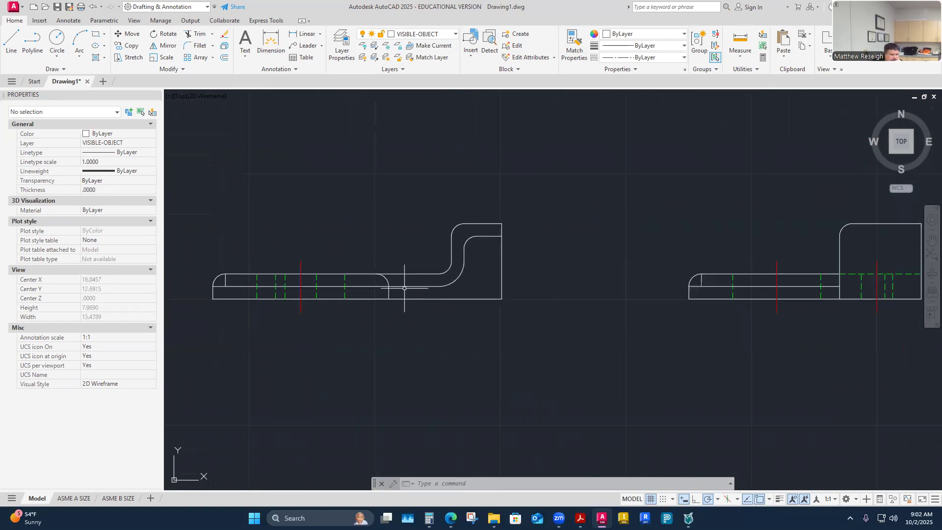
scroll(391, 285, "up", 2)
scroll(388, 285, "down", 4)
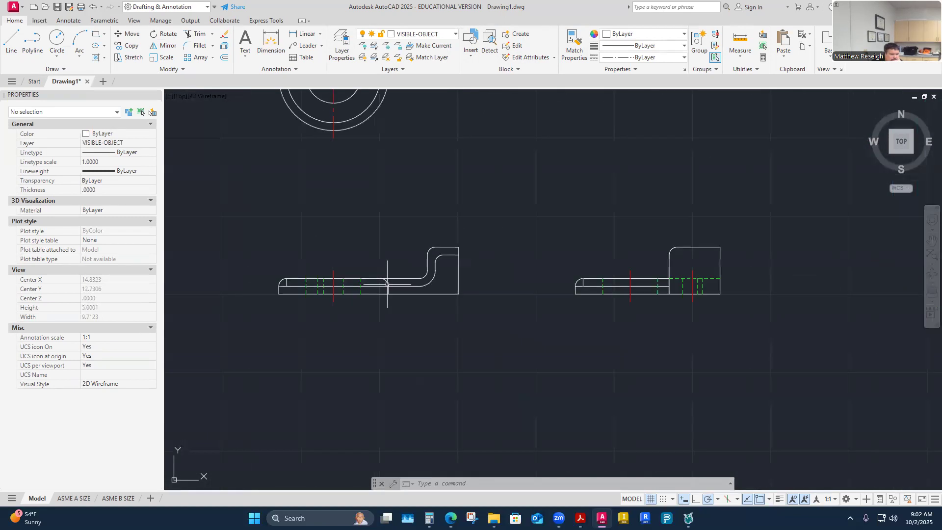
scroll(515, 287, "down", 2)
scroll(536, 275, "up", 6)
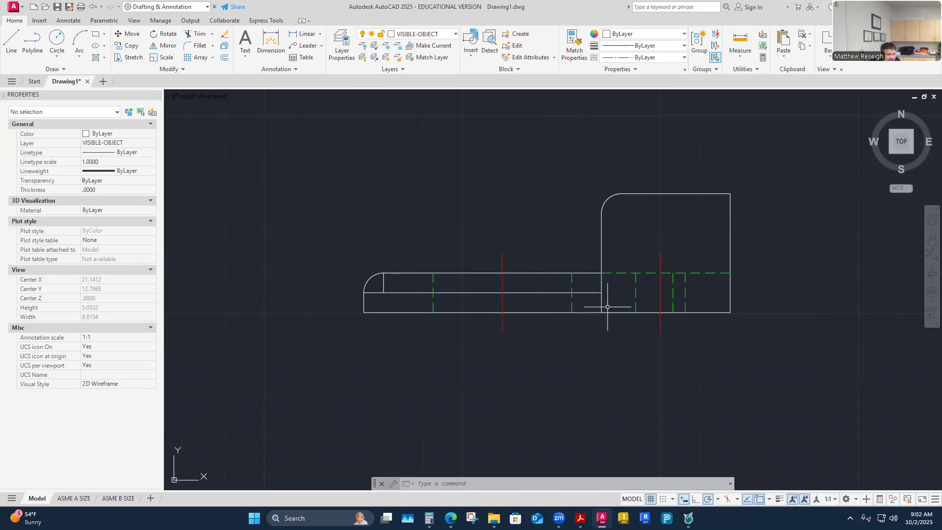
- Draw a visible vertical line across the full thickness of the side view's base plate, starting .5 left of the upright's bottom corner
left_click(455, 34)
left_click(420, 210)
left_click(11, 41)
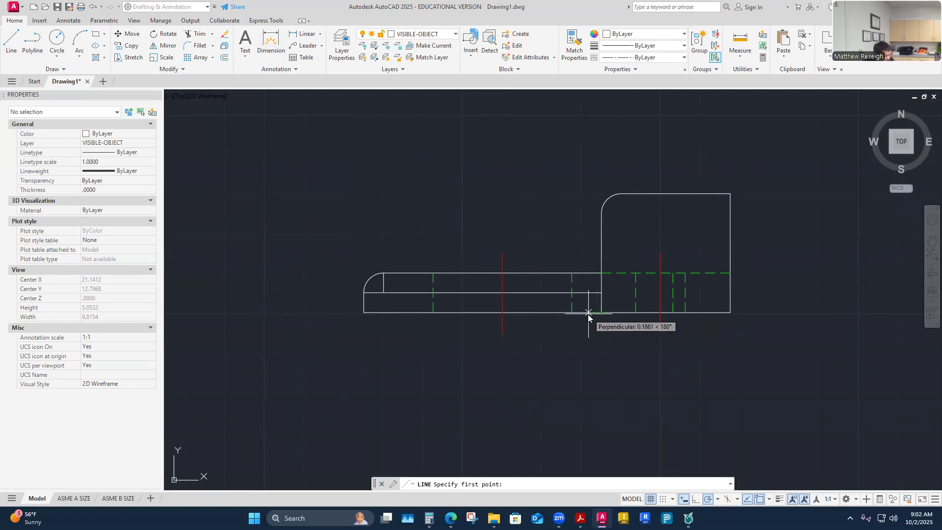
type(".5")
key("Return")
scroll(566, 304, "up", 2)
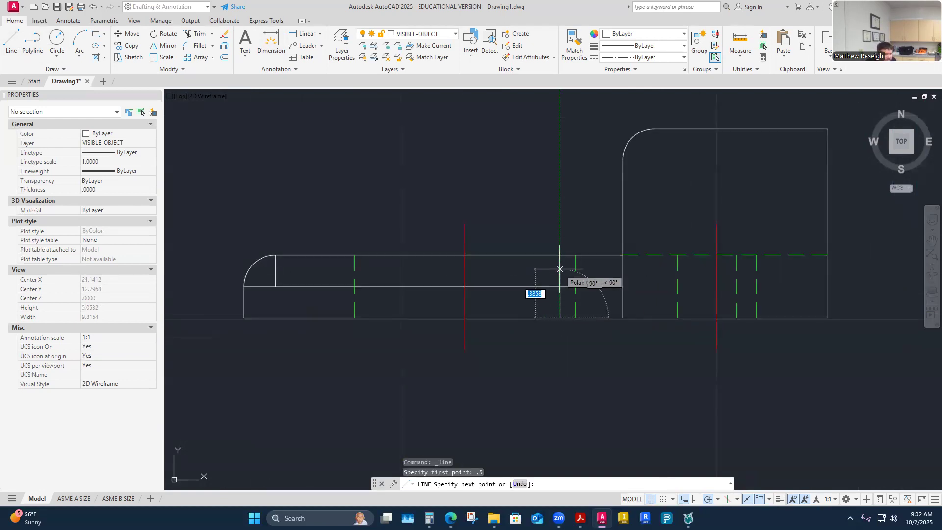
right_click(560, 257)
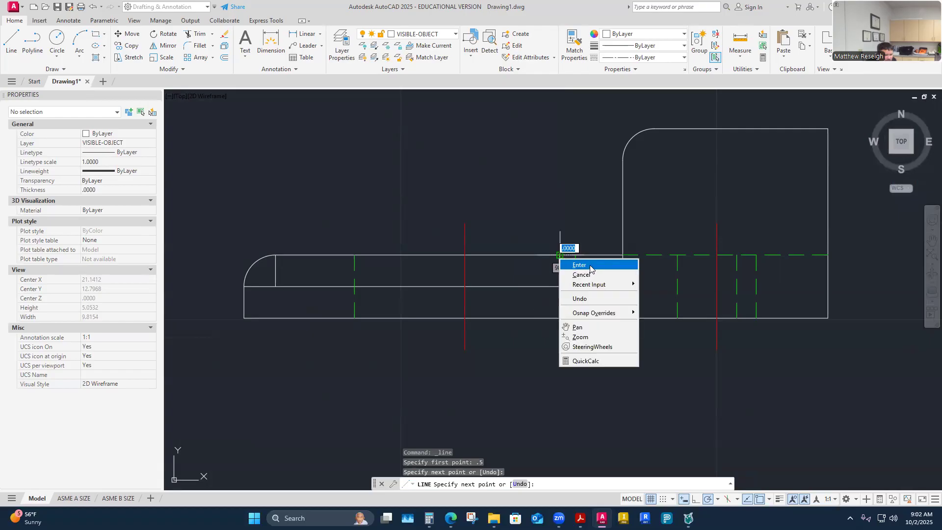
left_click(590, 266)
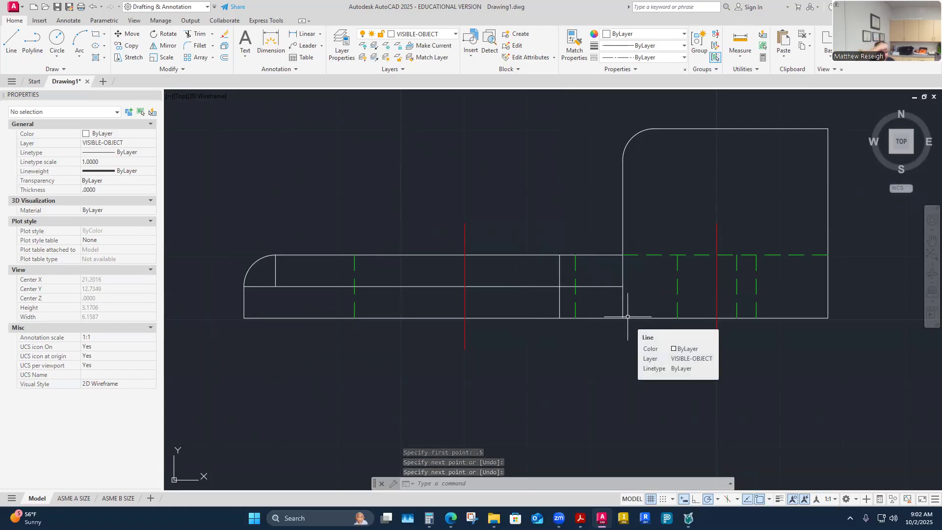
- Check the side view's added plate line against the top and front views
scroll(627, 317, "down", 6)
scroll(628, 320, "down", 2)
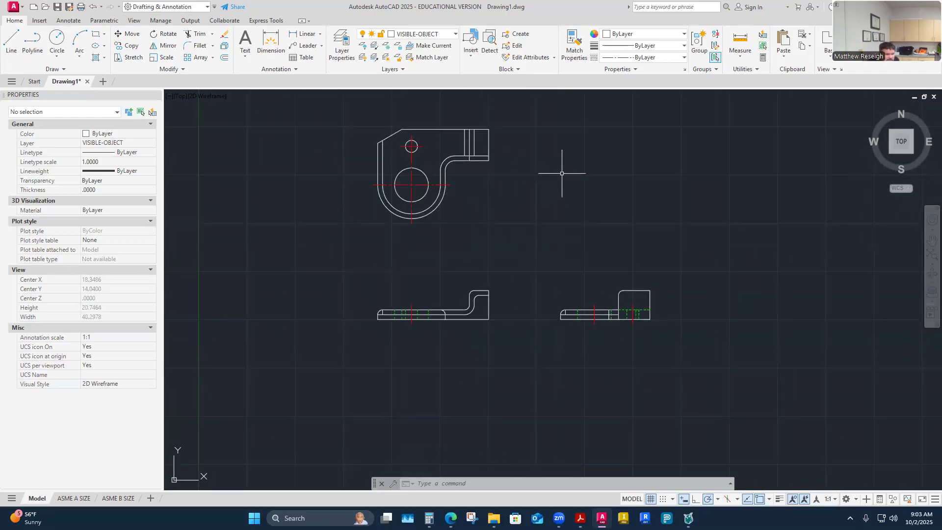
scroll(613, 324, "up", 6)
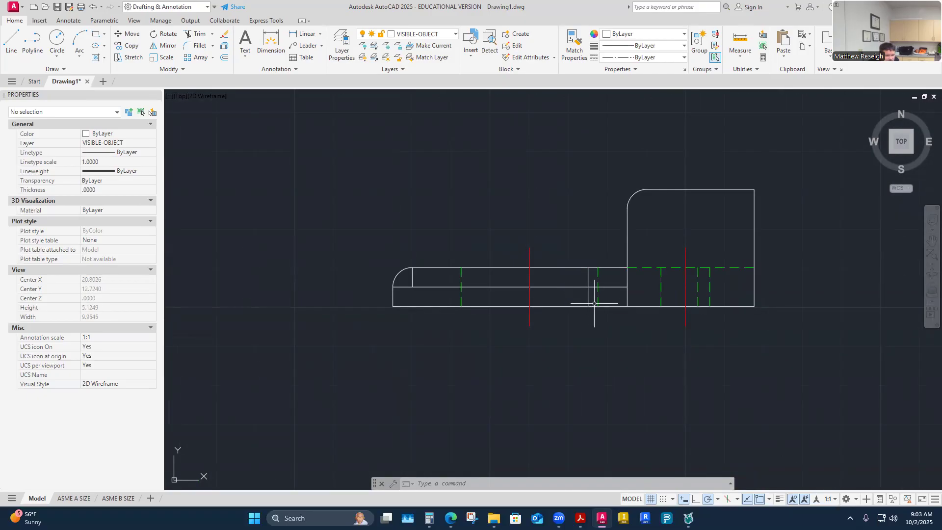
scroll(594, 304, "down", 2)
scroll(498, 336, "down", 4)
scroll(409, 312, "up", 2)
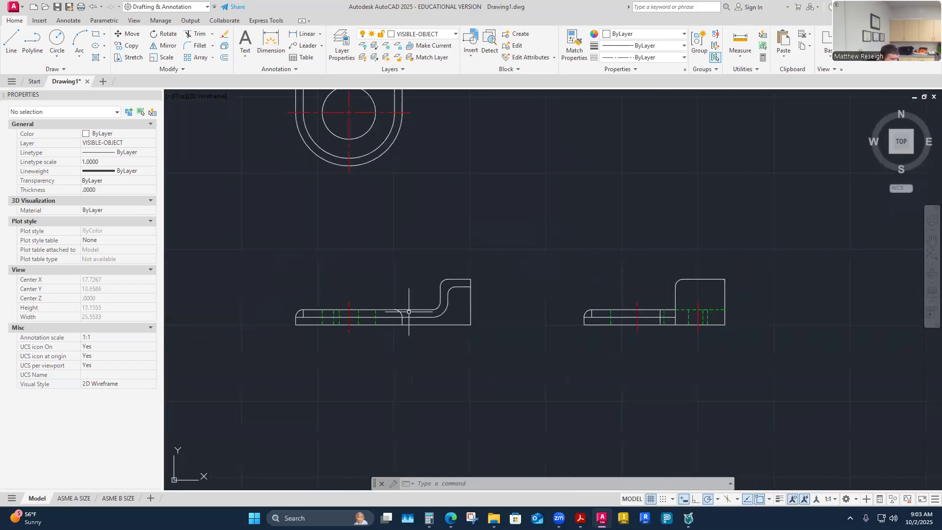
scroll(404, 312, "up", 2)
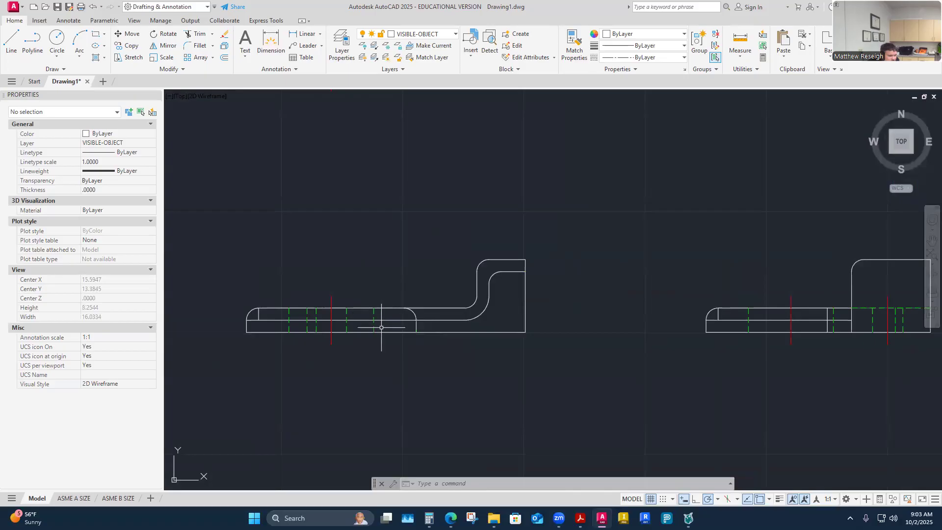
- Draw a short vertical line in the front view from the upper end of the right rounded corner down to the plate's middle edge
scroll(381, 326, "up", 4)
left_click(8, 40)
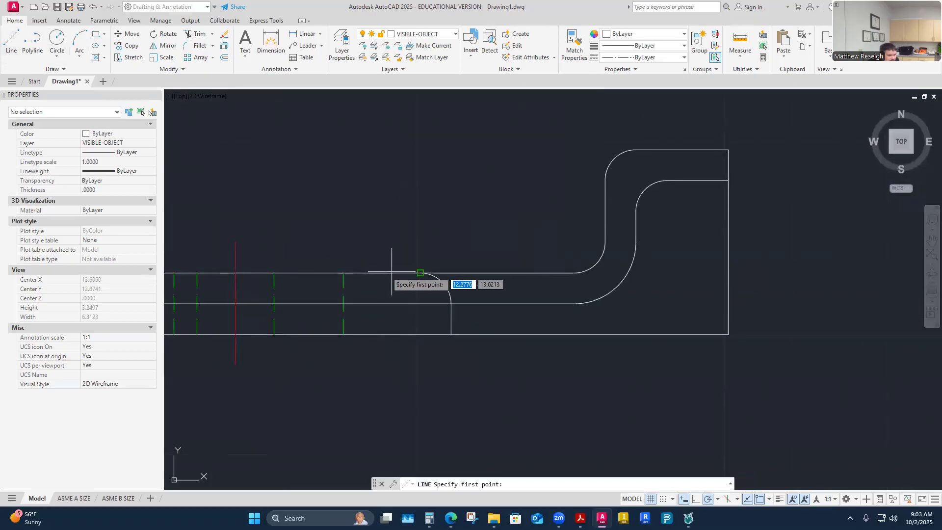
left_click(420, 273)
left_click(420, 304)
right_click(418, 305)
left_click(434, 313)
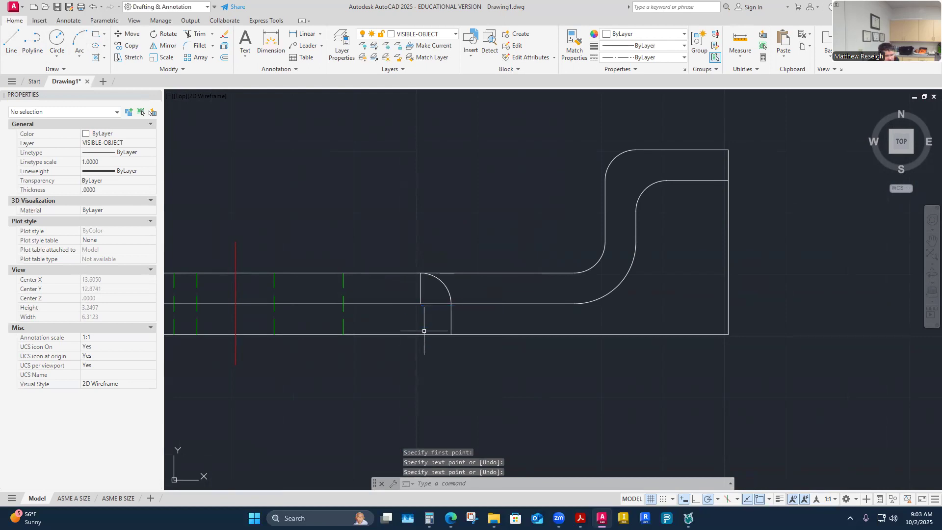
- Draw a vertical line across the front view's full plate thickness, starting on the top edge .5 right of the right rounded corner's upper end
left_click(9, 40)
scroll(415, 306, "down", 2)
scroll(416, 302, "up", 2)
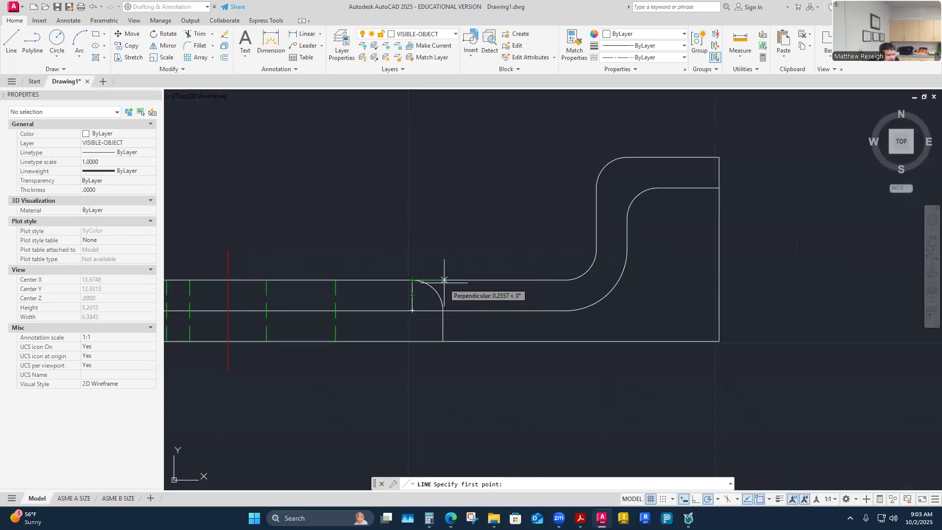
type(".5")
key("Return")
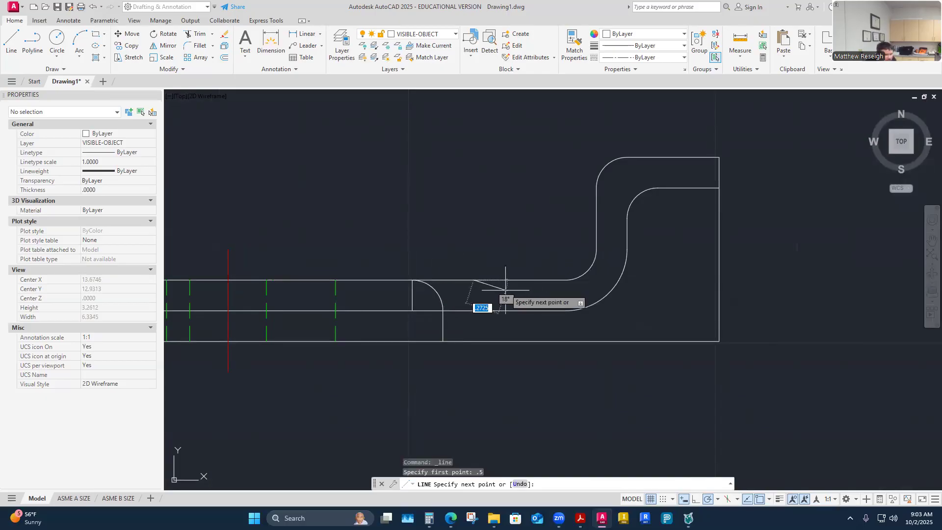
left_click(472, 342)
right_click(472, 342)
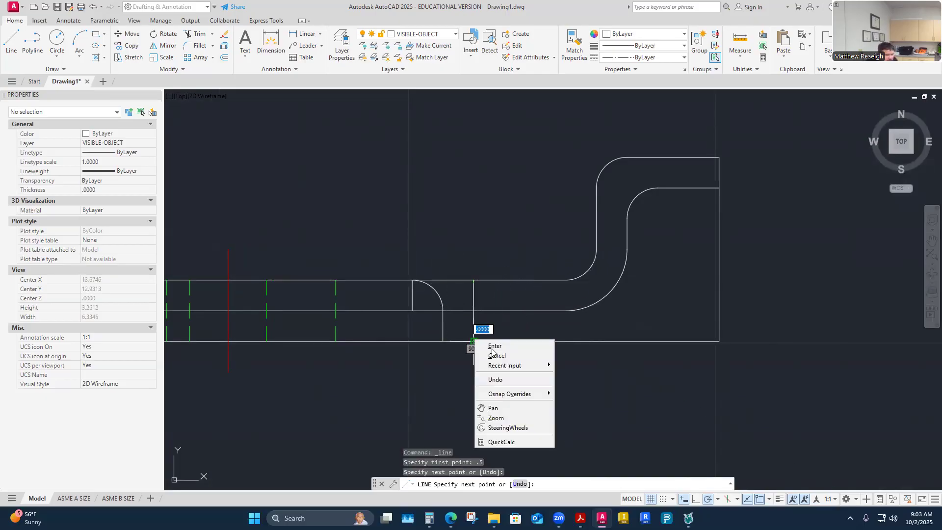
left_click(490, 349)
scroll(406, 364, "down", 3)
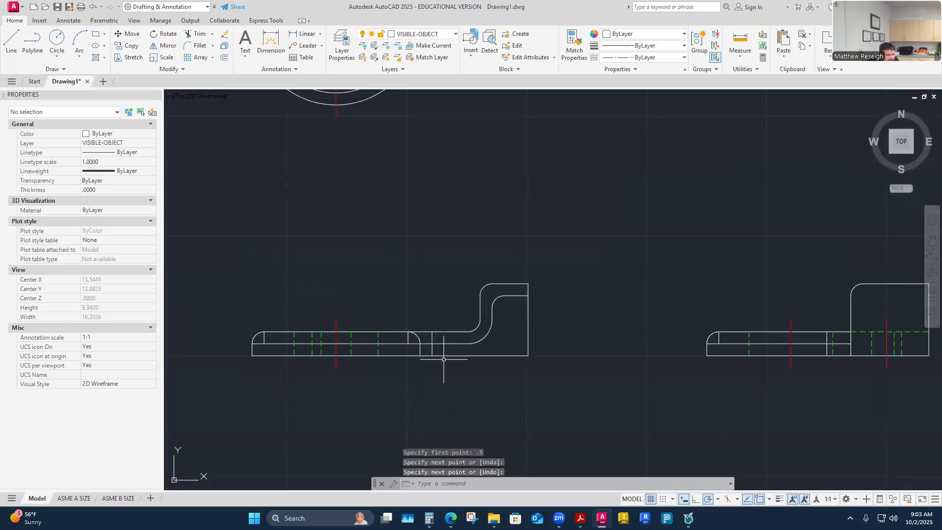
- Draw a vertical line across the plate thickness where the front view's lower bend begins, joining the endpoints of its two arcs
scroll(478, 353, "up", 2)
right_click(452, 389)
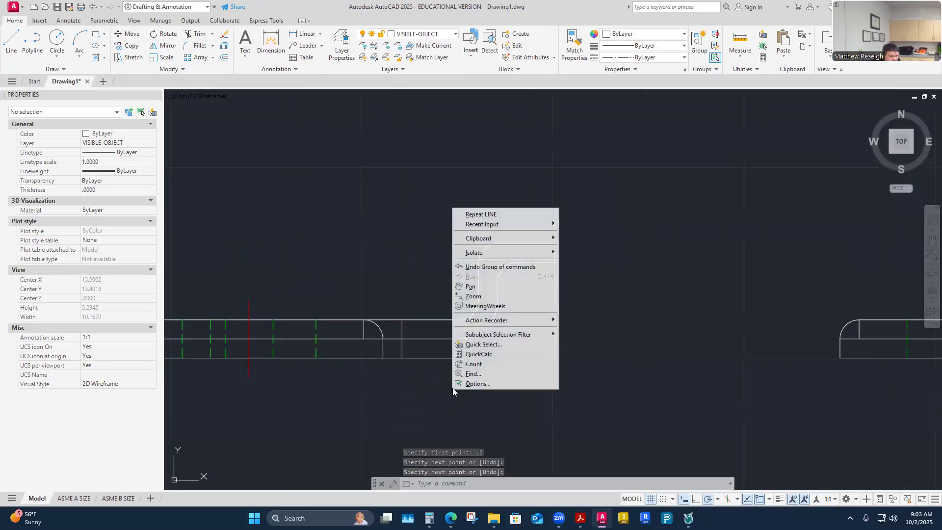
left_click(484, 213)
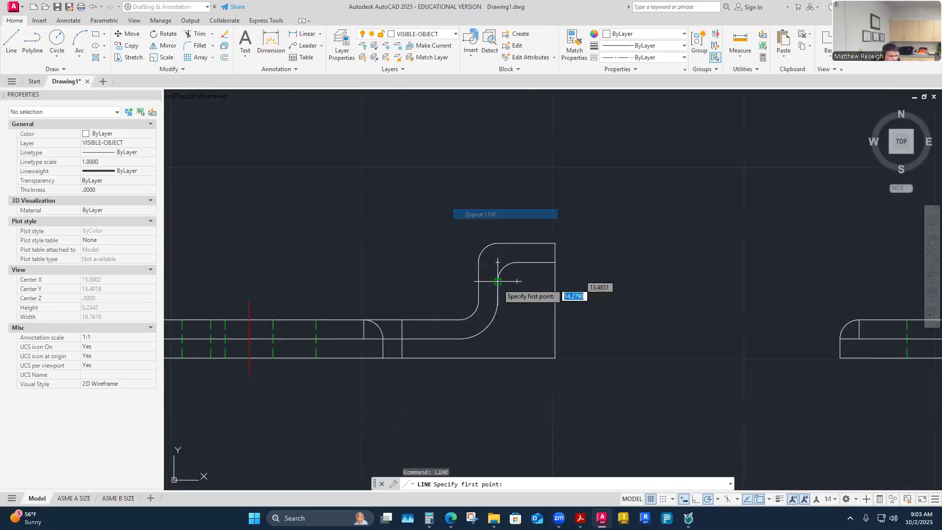
left_click(459, 338)
right_click(459, 319)
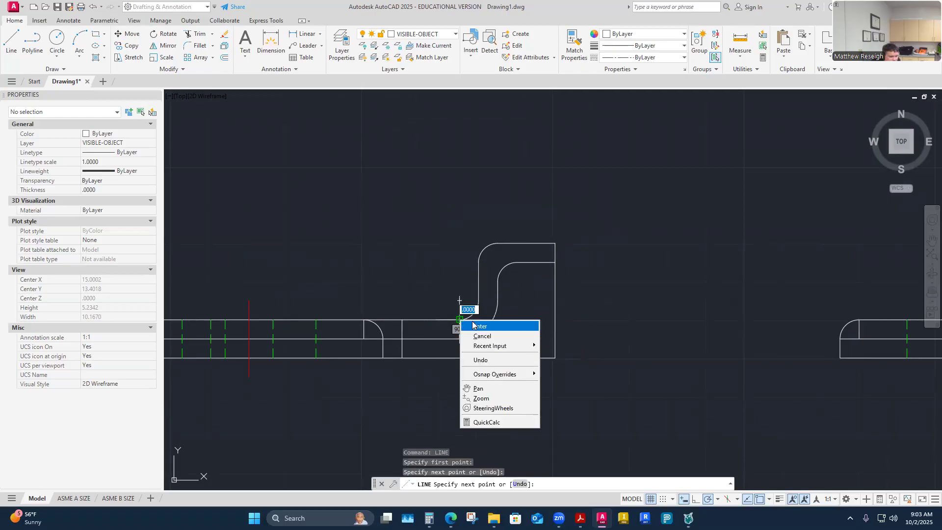
left_click(469, 325)
- Draw a horizontal line across the front view's vertical leg where the lower bend ends, joining the inner and outer edges
right_click(463, 305)
left_click(506, 311)
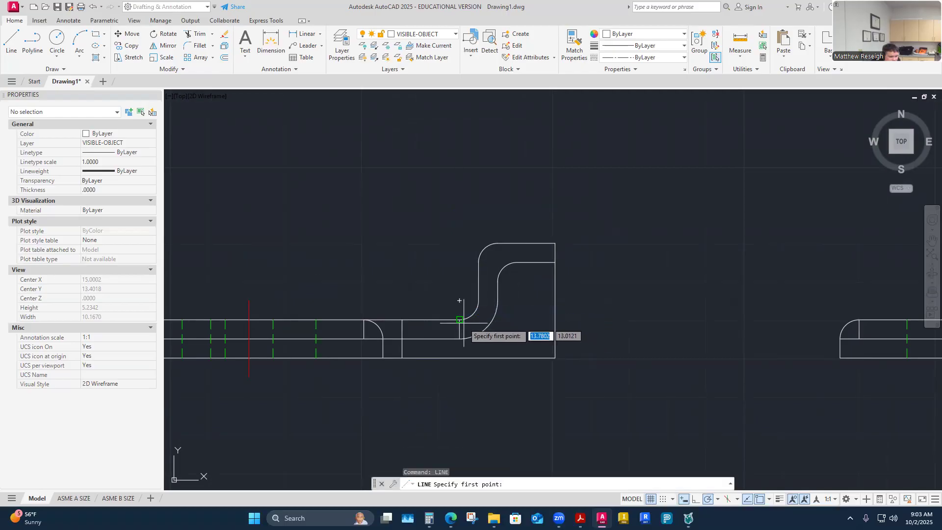
left_click(478, 301)
left_click(498, 300)
right_click(498, 301)
left_click(507, 311)
- Draw a horizontal line across the front view's vertical leg where the inner arc of the upper bend begins
right_click(445, 288)
left_click(455, 294)
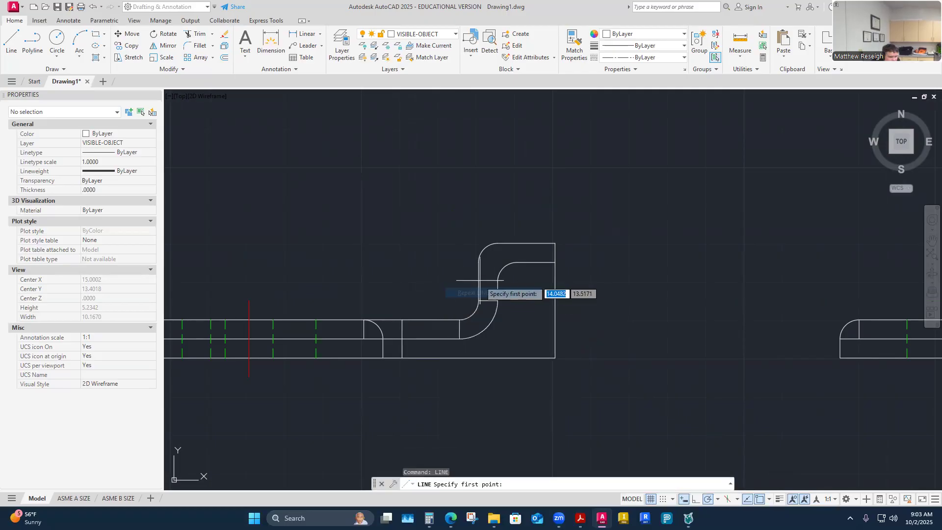
left_click(498, 281)
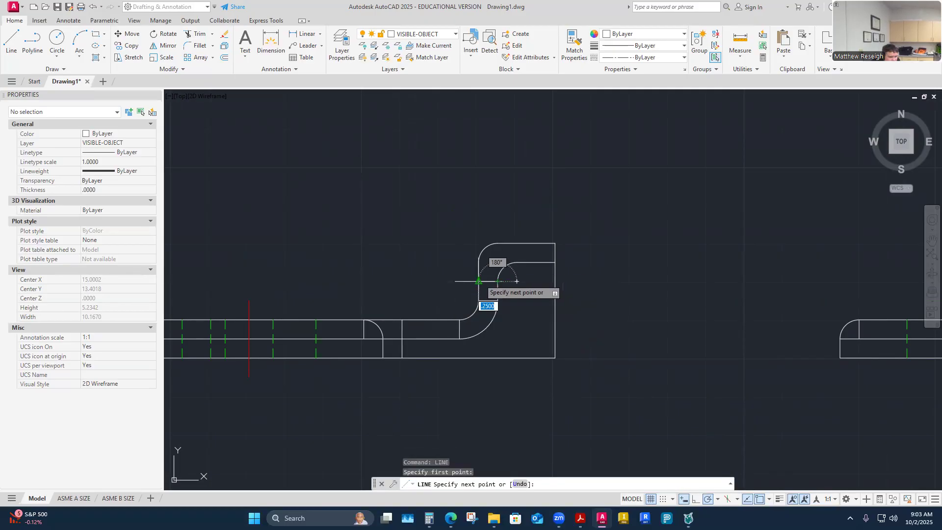
left_click(479, 281)
right_click(474, 275)
left_click(496, 284)
right_click(449, 279)
left_click(454, 281)
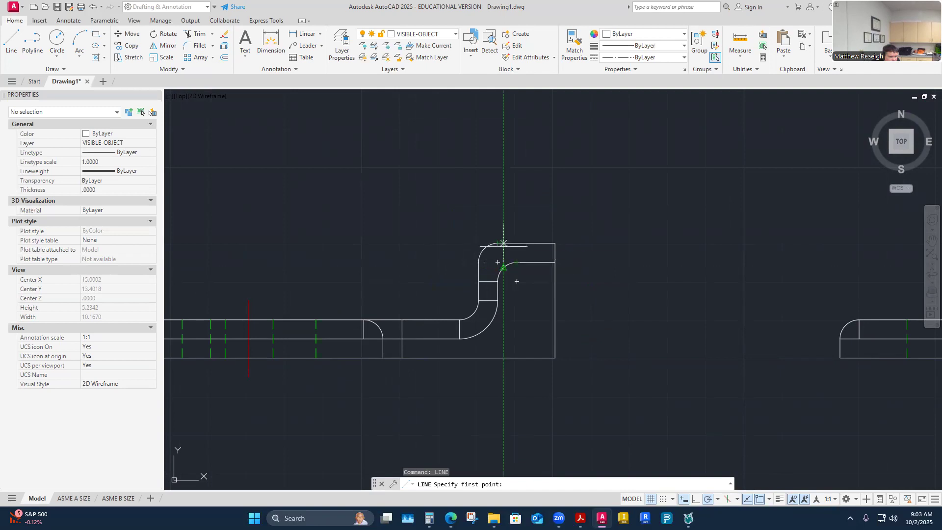
key("Escape")
- Erase the horizontal line across the vertical leg at the start of the front view's upper bend
left_click(496, 277)
left_click(490, 282)
key("Delete")
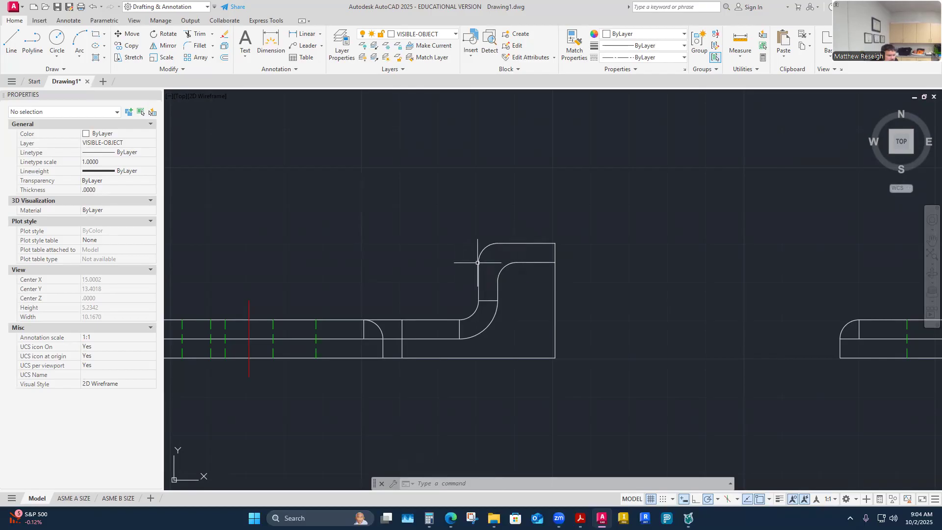
right_click(458, 272)
left_click(478, 275)
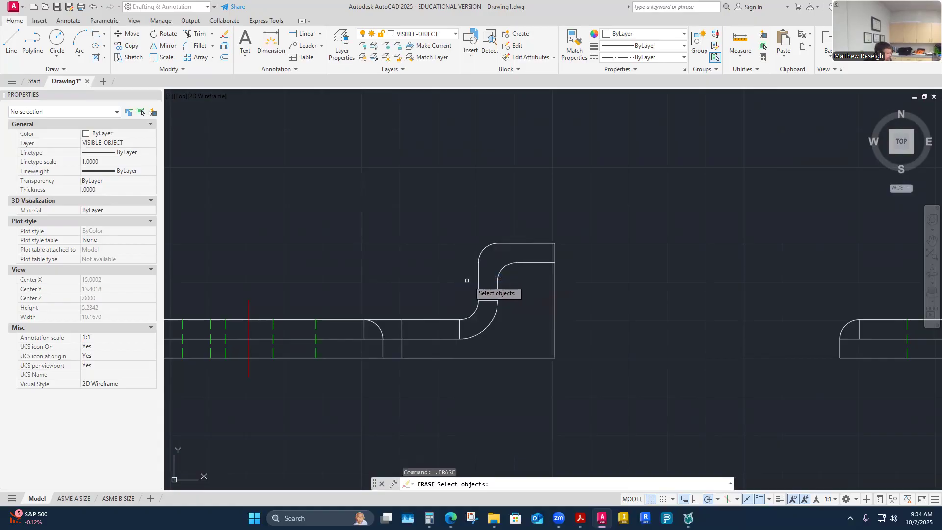
key("Escape")
- Draw a .25 horizontal line from the square inner corner position of the front view's upper bend to the inner arc's upper endpoint
left_click(11, 39)
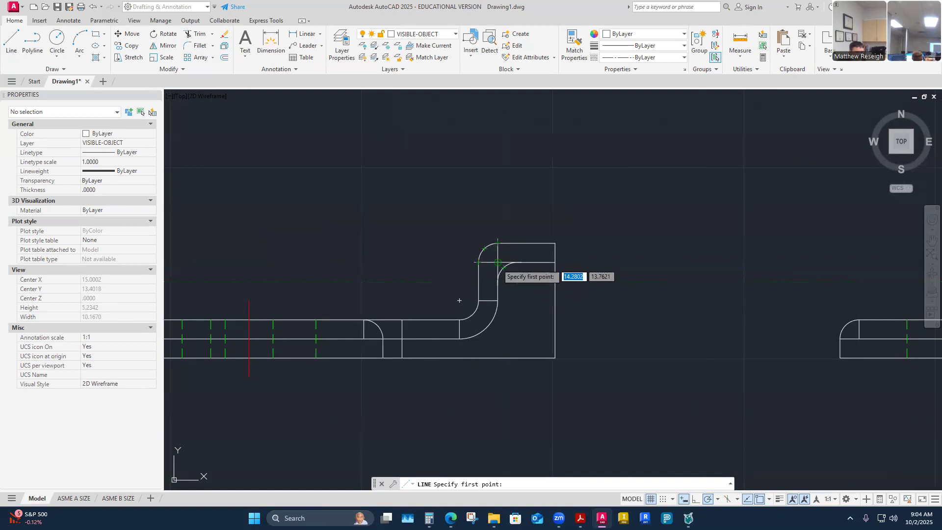
left_click(498, 262)
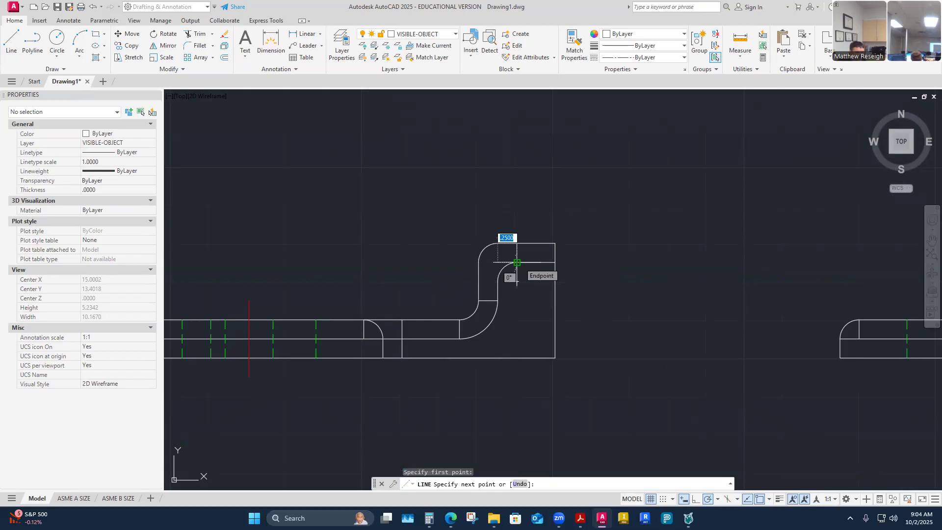
left_click(518, 263)
key("Return")
right_click(526, 301)
left_click(540, 304)
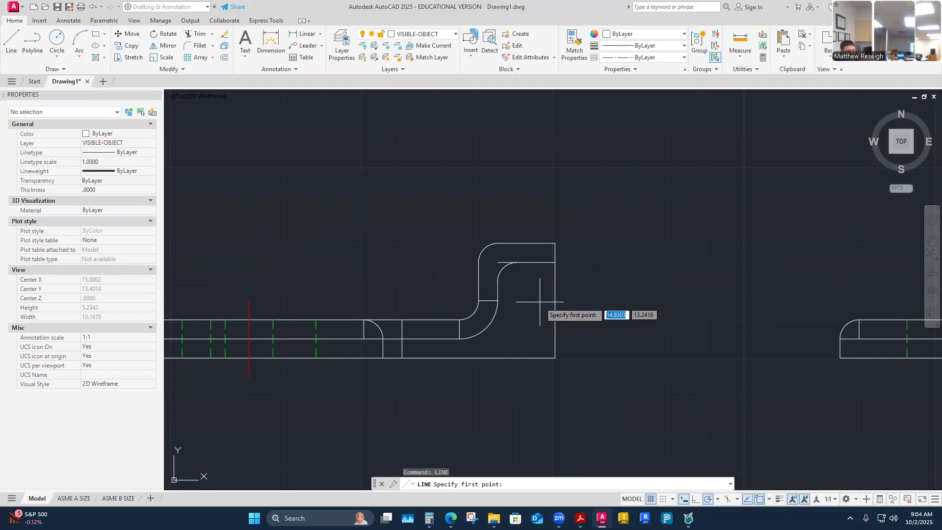
left_click(504, 293)
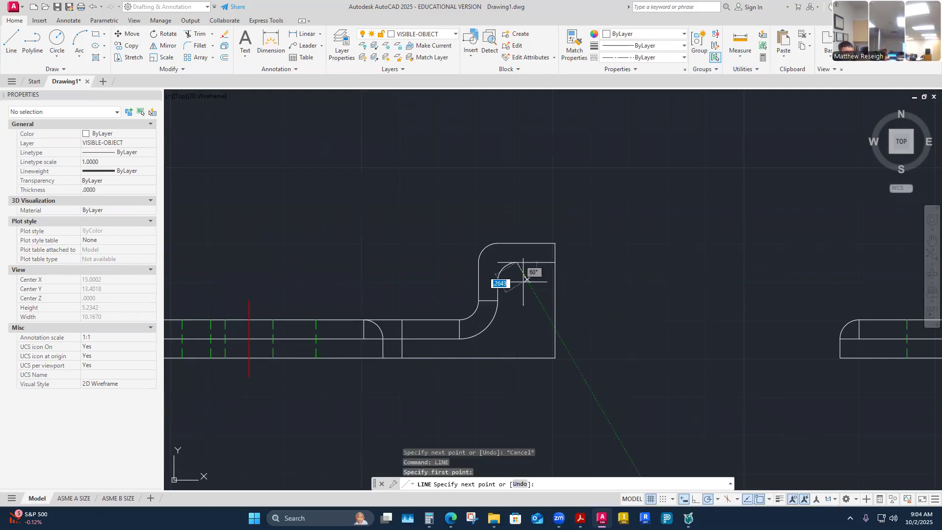
key("Escape")
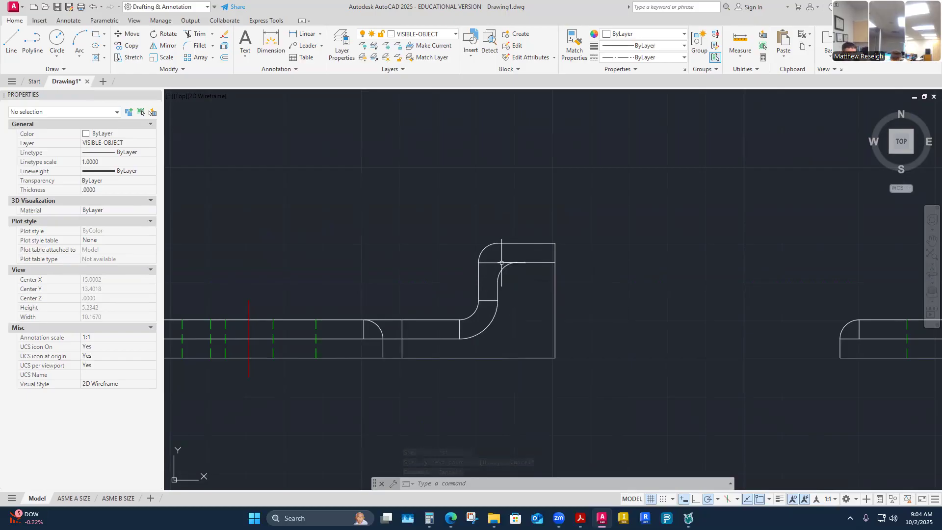
- Draw a vertical line from the inner arc's lower endpoint up to the start of the short horizontal line, closing the square corner
right_click(523, 294)
left_click(545, 297)
left_click(498, 281)
left_click(498, 262)
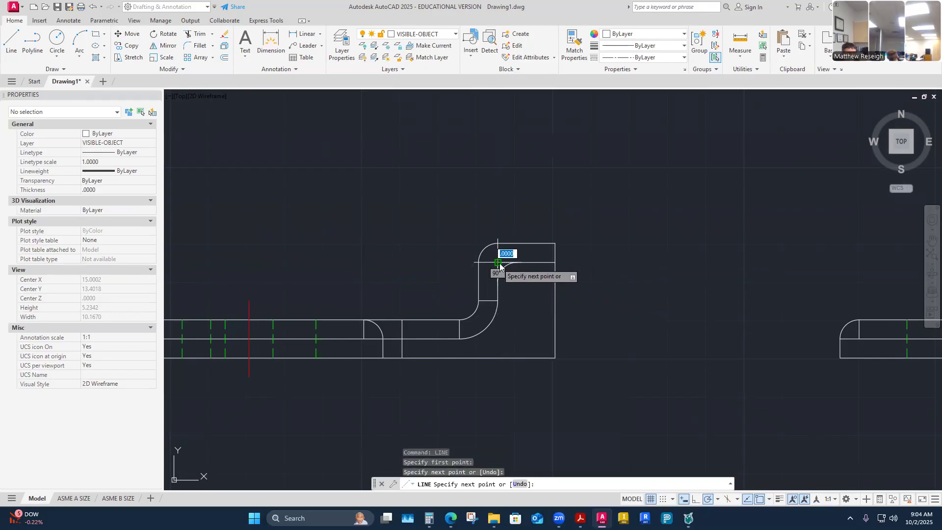
right_click(499, 265)
left_click(513, 269)
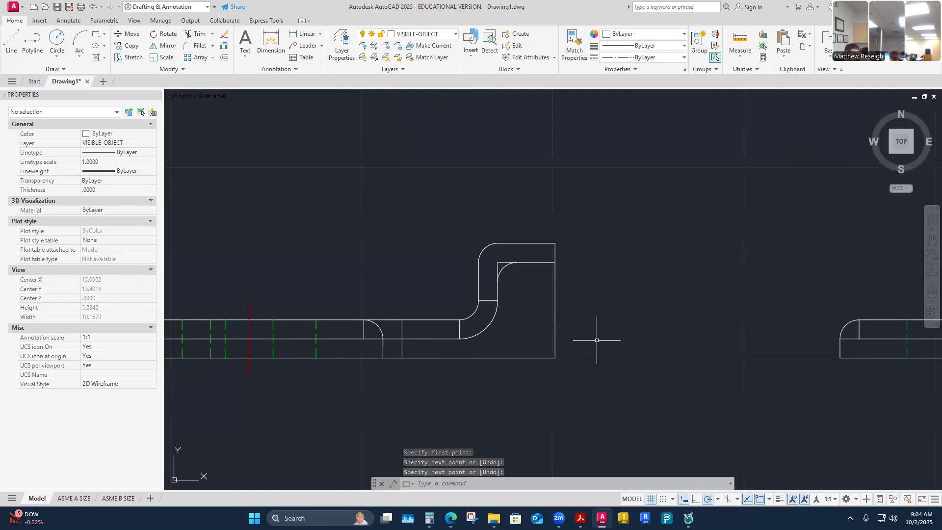
- Erase the inner arc of the front view's upper bend, leaving the square corner
left_click(510, 265)
left_click(504, 270)
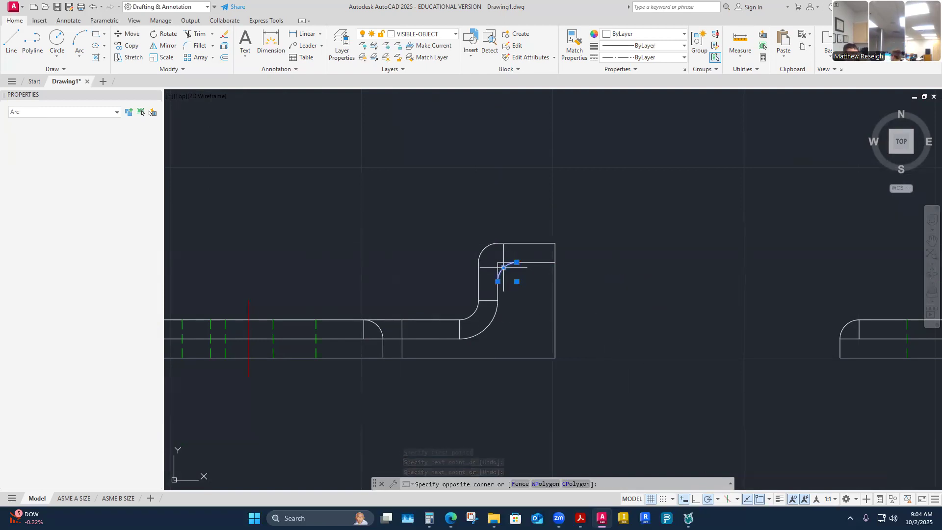
key("Delete")
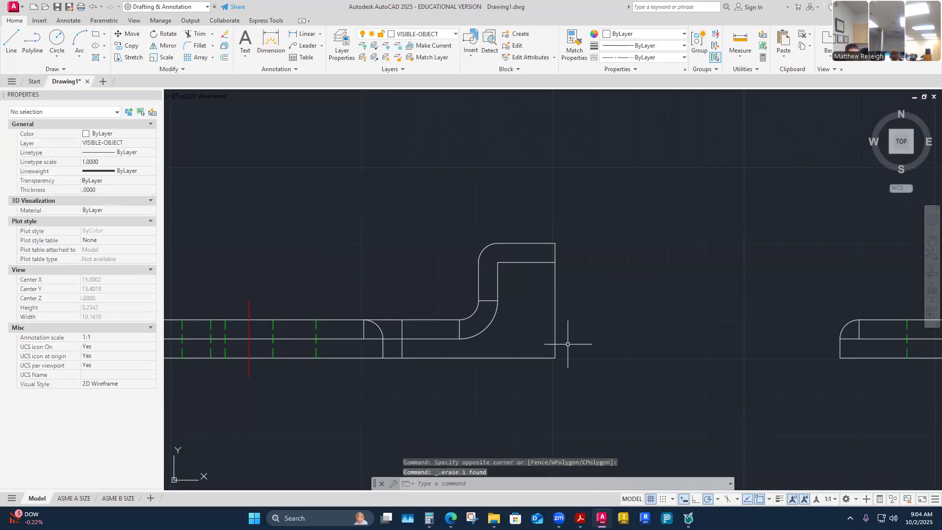
- Make HIDDEN the current layer and try a horizontal line starting .25 below the side view's upper right corner
scroll(540, 345, "down", 2)
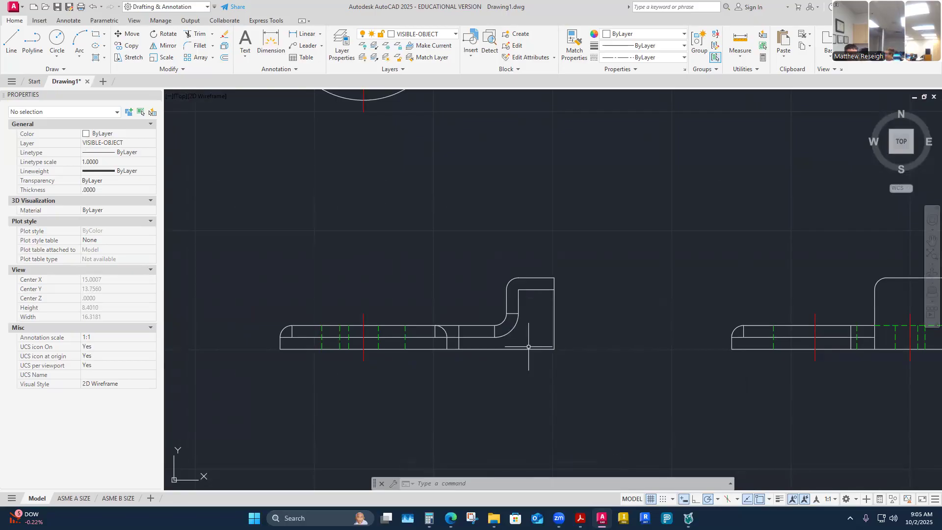
scroll(488, 342, "down", 4)
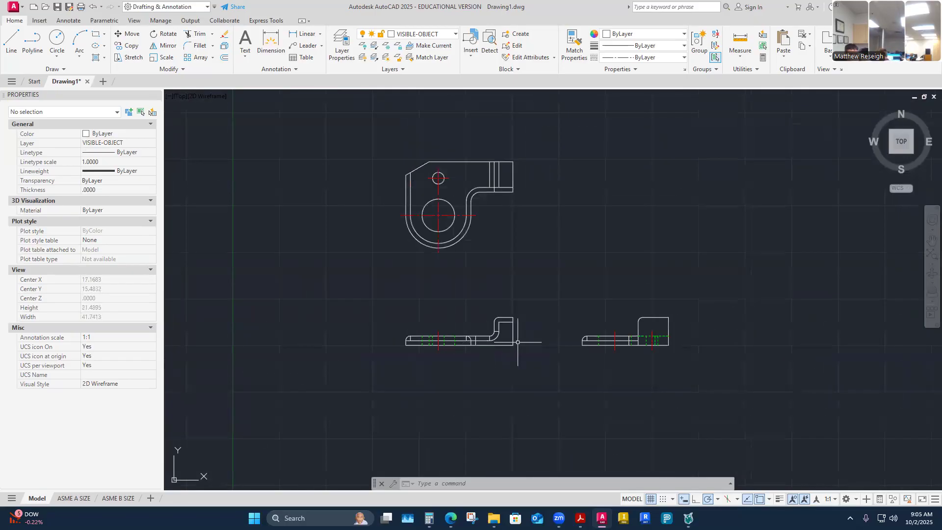
scroll(620, 347, "up", 4)
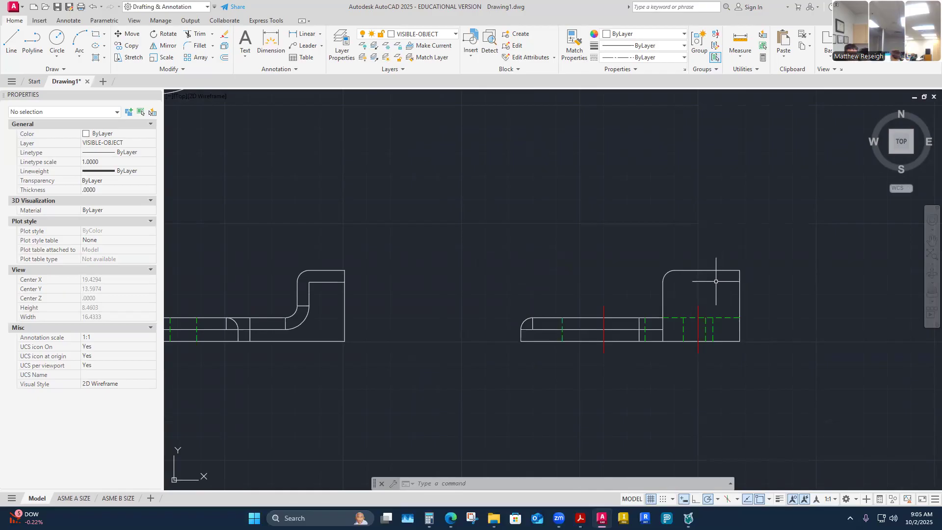
scroll(718, 281, "up", 2)
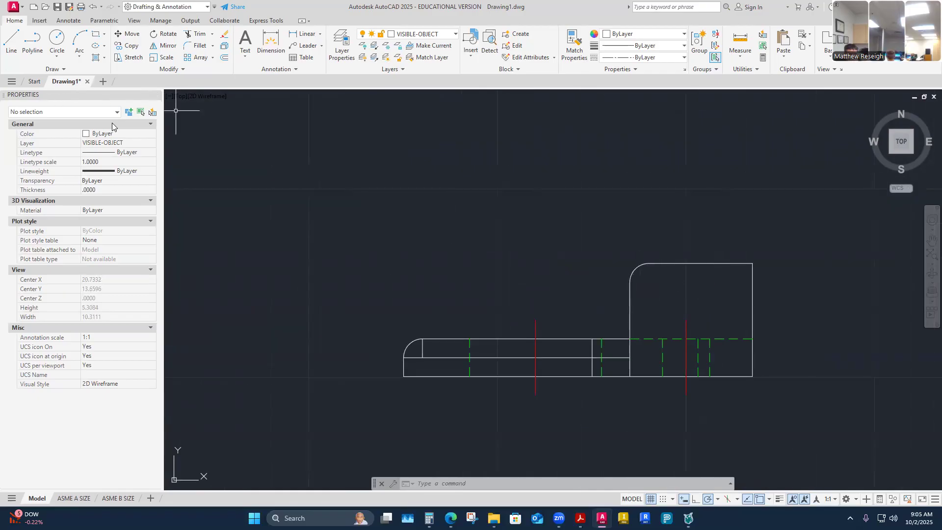
left_click(8, 43)
left_click(456, 34)
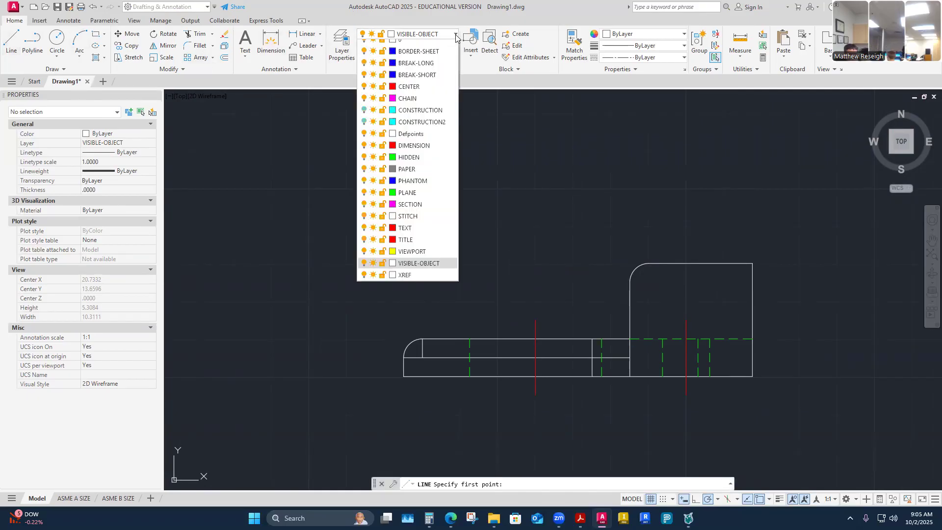
left_click(410, 164)
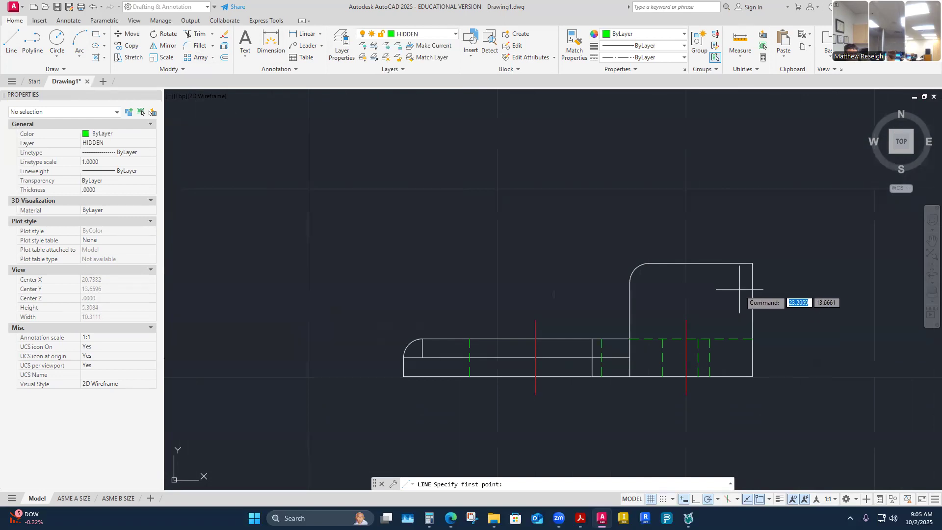
type(".25")
key("Return")
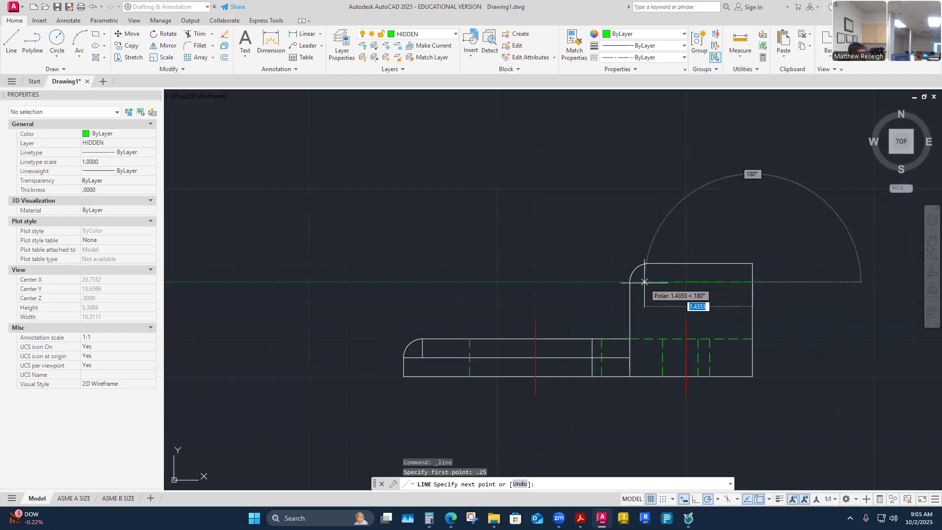
key("Escape")
- Examine the hidden lines in the 1108 BRACKET DESIGN PDF in Acrobat, and compare them with the three bracket views in AutoCAD
scroll(625, 270, "down", 4)
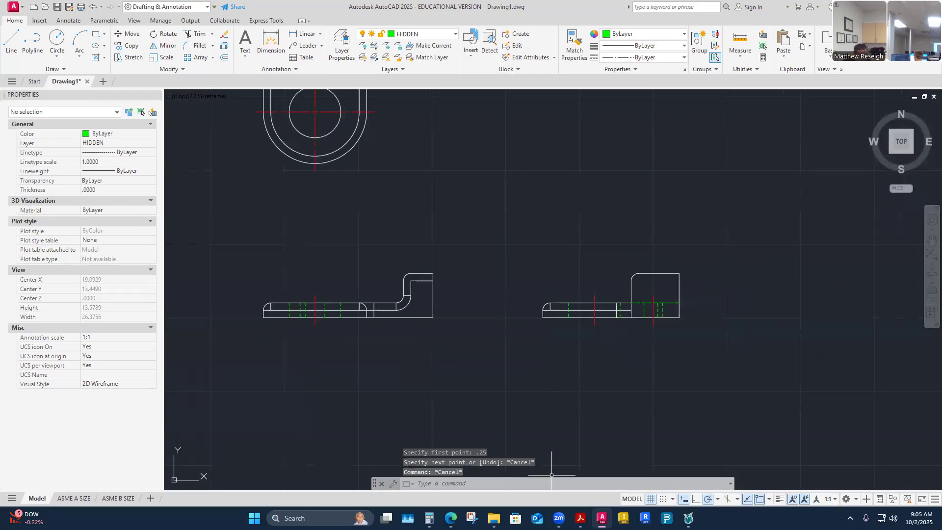
mouse_move(580, 518)
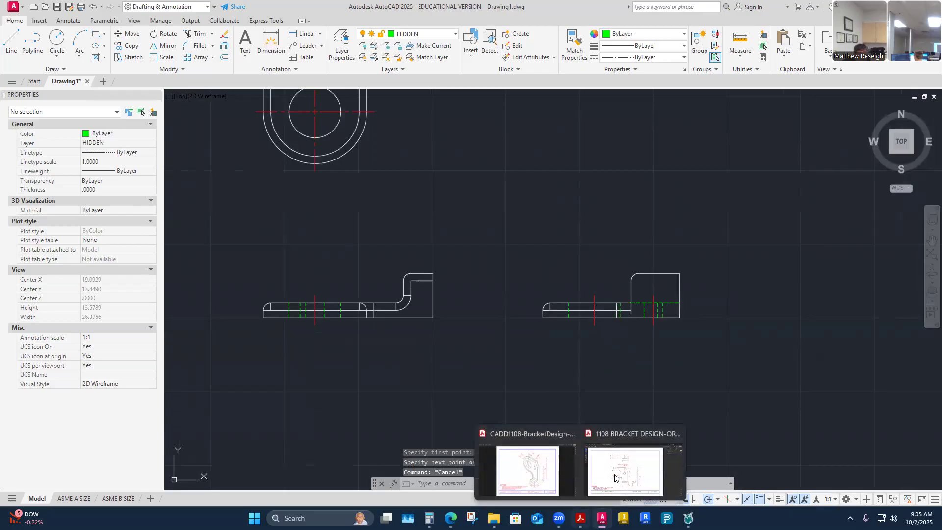
left_click(615, 477)
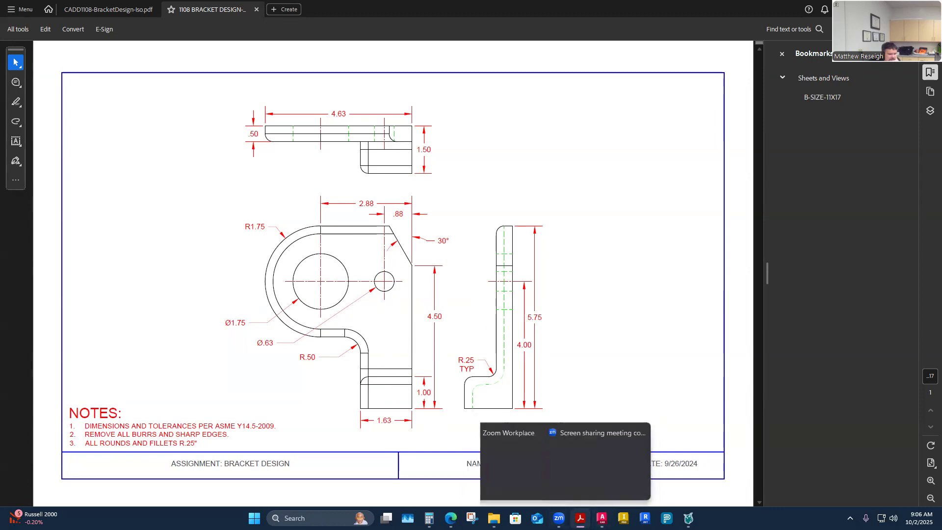
left_click(602, 518)
scroll(452, 316, "down", 2)
scroll(442, 305, "up", 2)
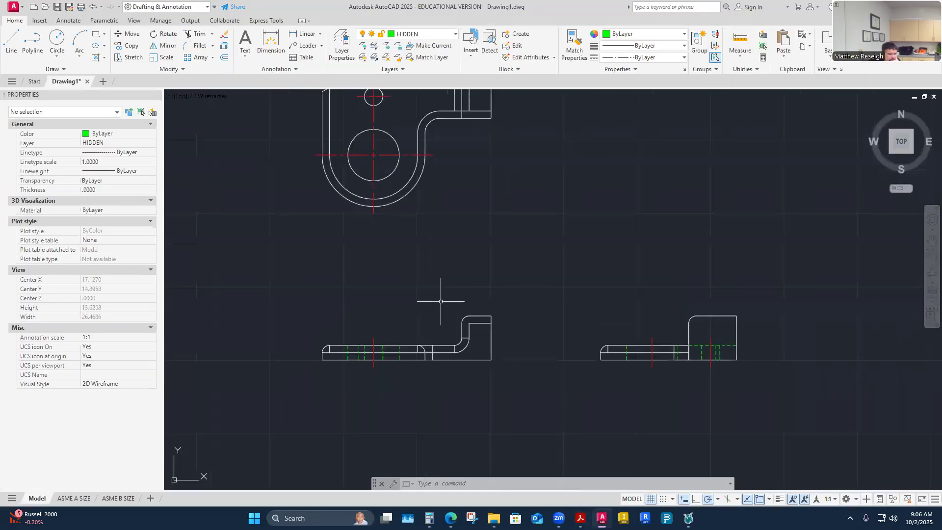
scroll(471, 336, "down", 3)
scroll(504, 339, "up", 4)
scroll(504, 343, "down", 2)
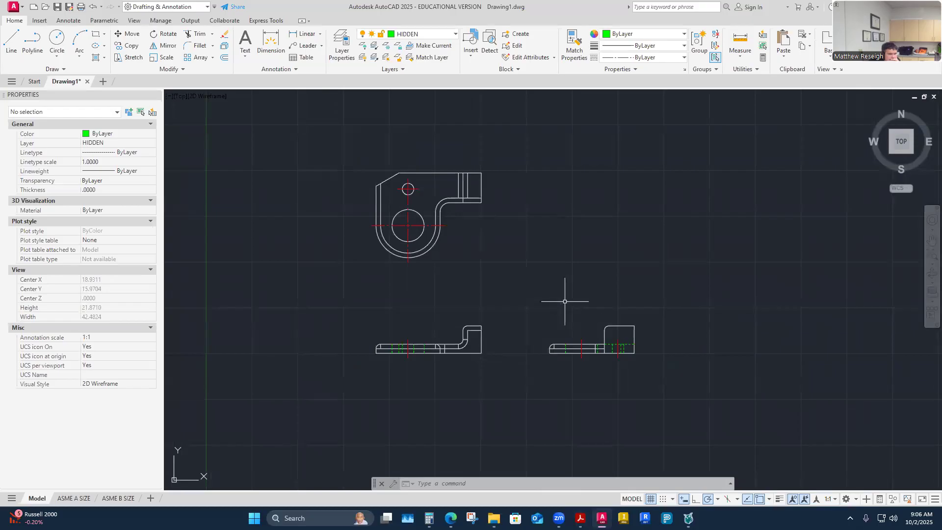
scroll(531, 222, "up", 2)
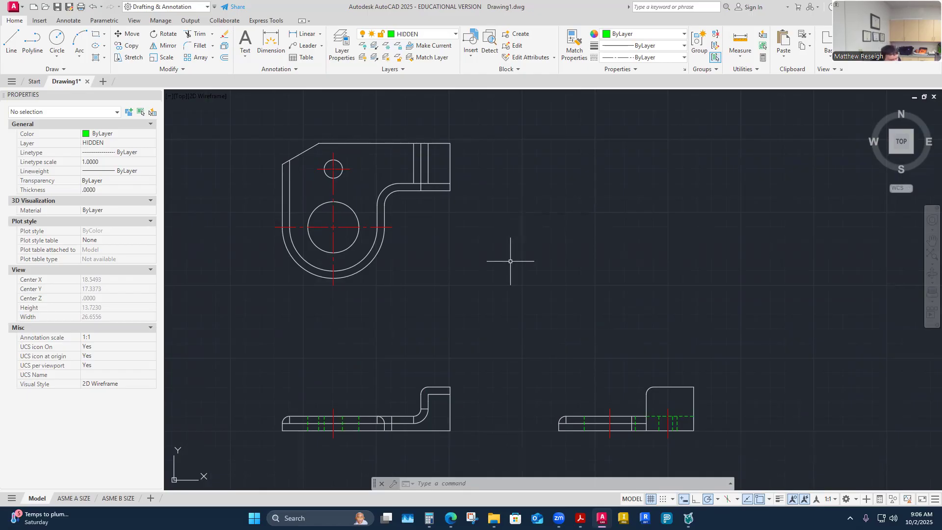
scroll(372, 462, "up", 2)
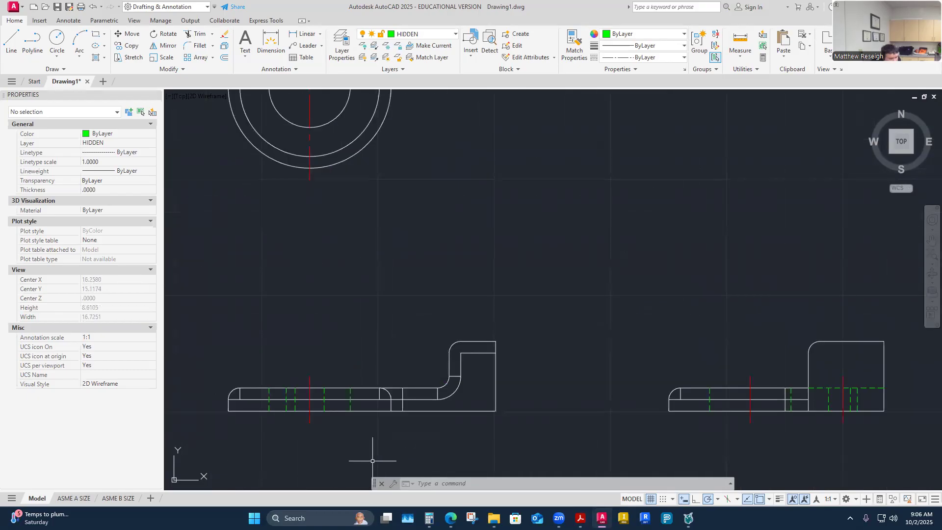
scroll(372, 461, "down", 2)
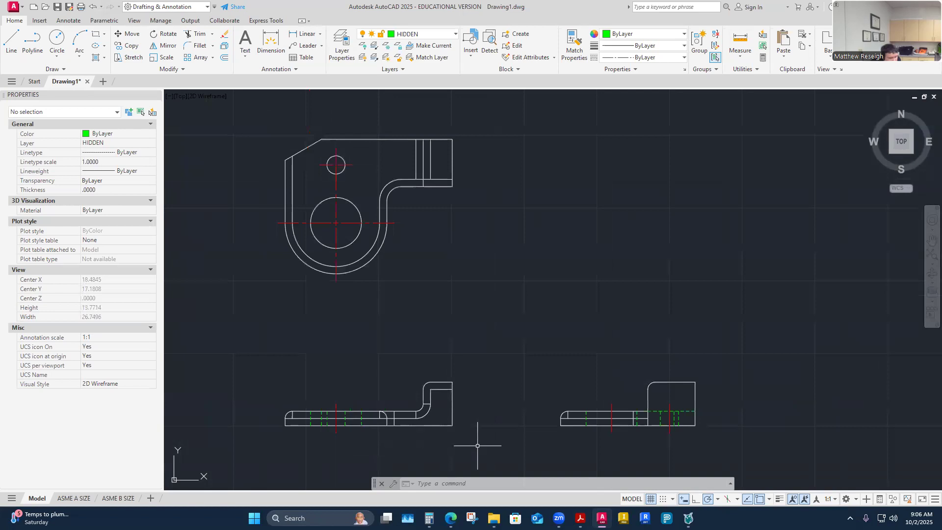
- Offset the left and top edges of the side view's raised block inward by .25
scroll(729, 448, "up", 2)
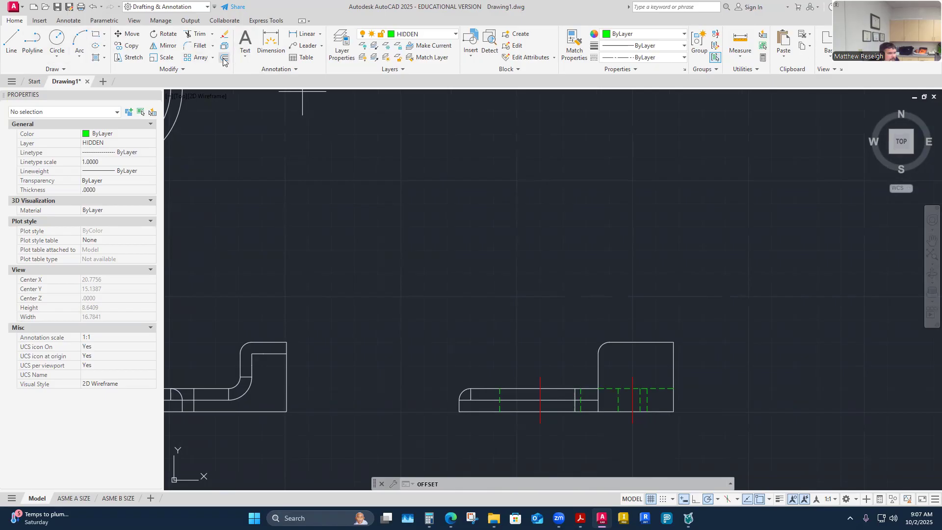
scroll(711, 385, "up", 4)
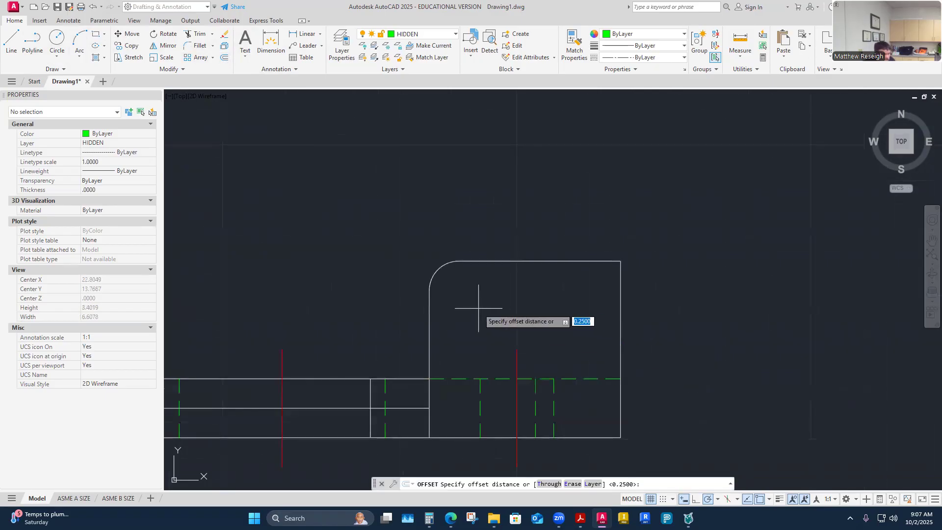
key("Return")
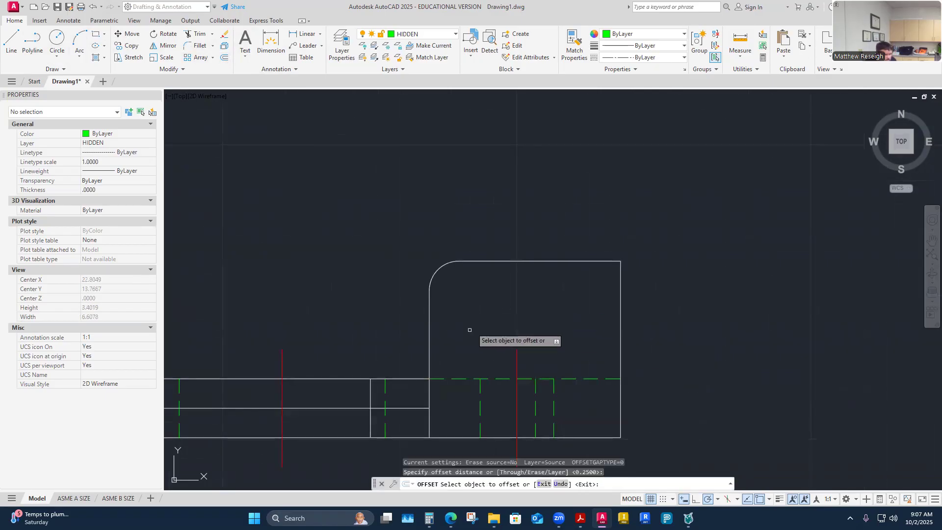
left_click(429, 353)
left_click(446, 342)
left_click(519, 261)
left_click(519, 273)
key("Escape")
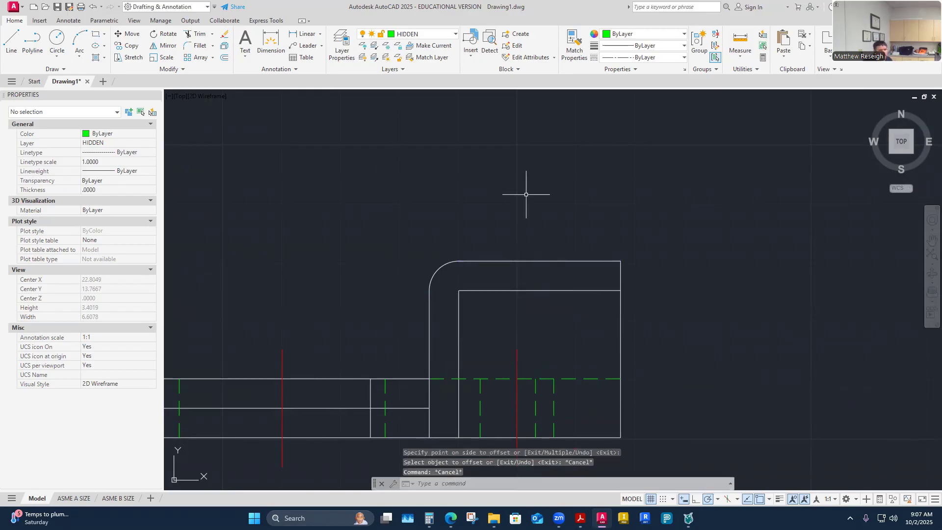
- Match the properties of the existing dashed hidden line onto the two offset lines in the side view's raised block
left_click(574, 41)
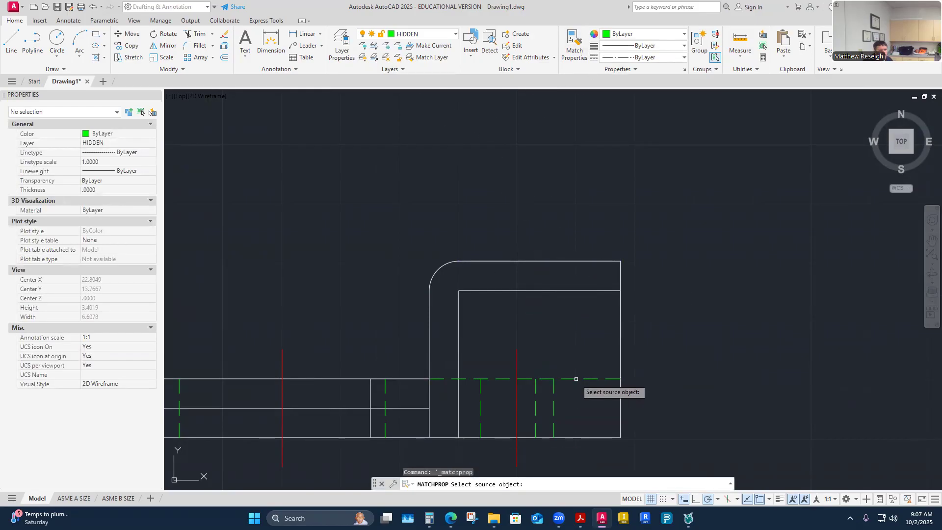
left_click(564, 379)
left_click(460, 355)
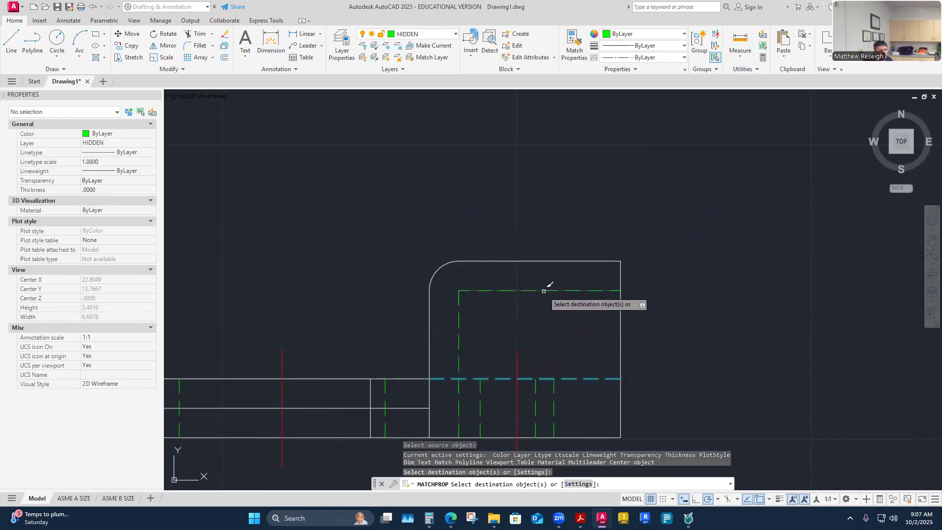
- Apply the dashed hidden line's properties to the upper horizontal offset line in the side view's raised block
left_click(546, 290)
key("Escape")
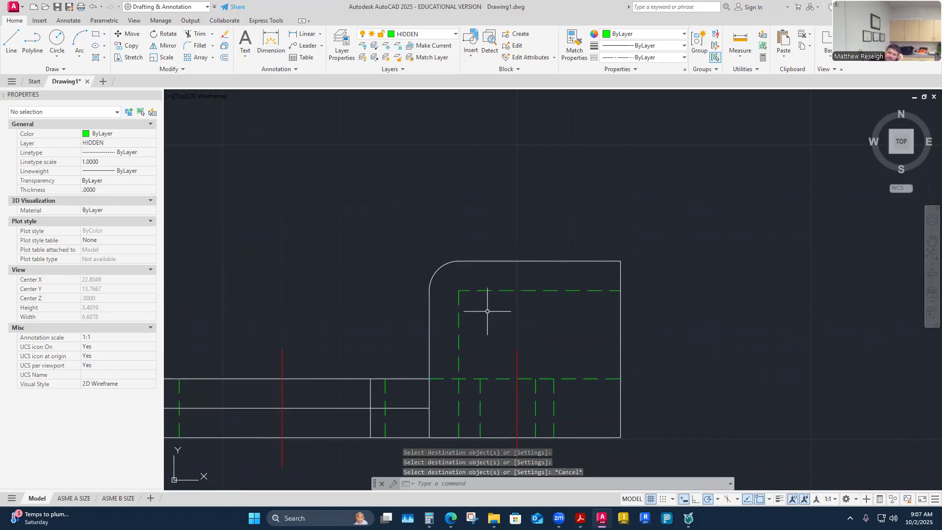
scroll(489, 311, "up", 2)
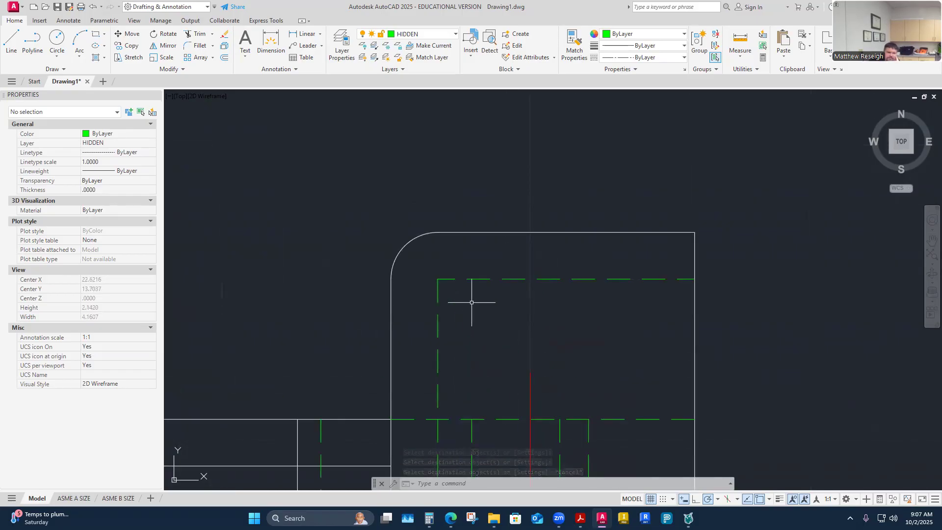
scroll(473, 302, "down", 2)
scroll(471, 302, "down", 2)
scroll(449, 305, "up", 2)
- Make VISIBLE-OBJECT the current layer
left_click(10, 39)
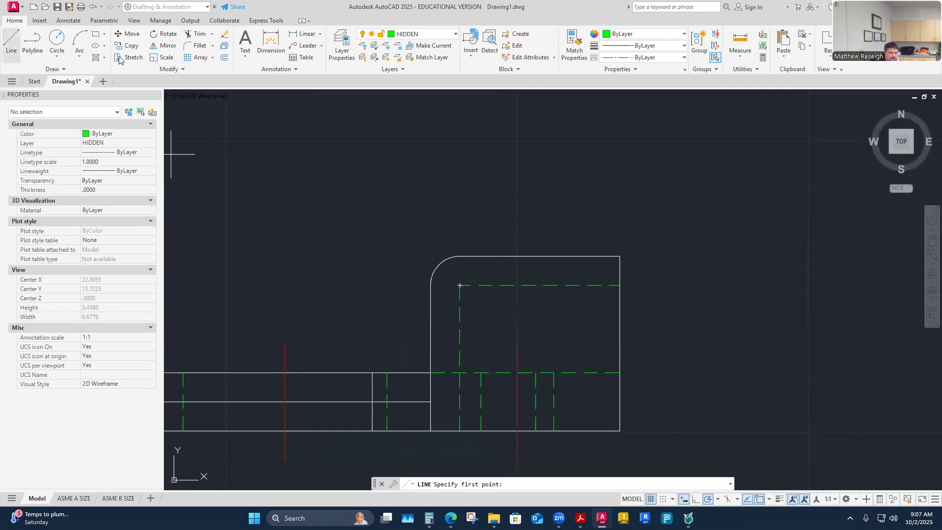
left_click(453, 35)
left_click(419, 269)
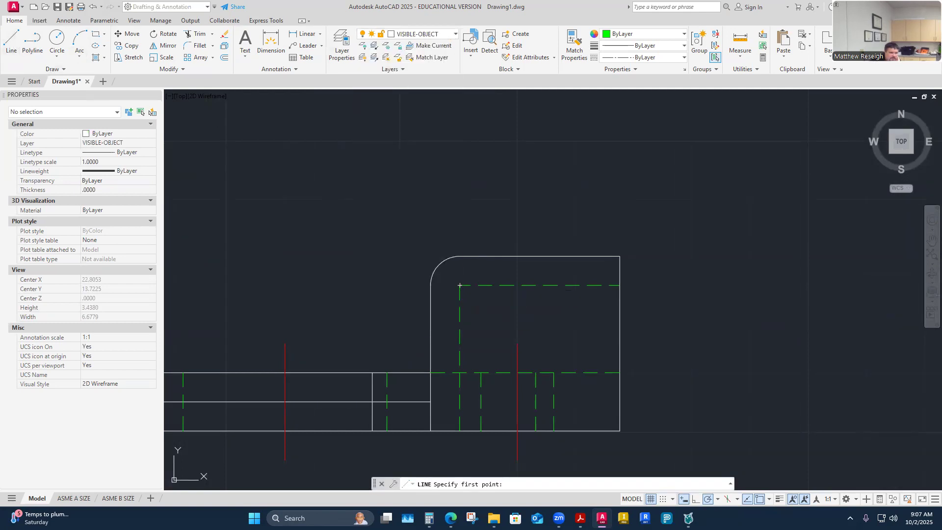
left_click(10, 39)
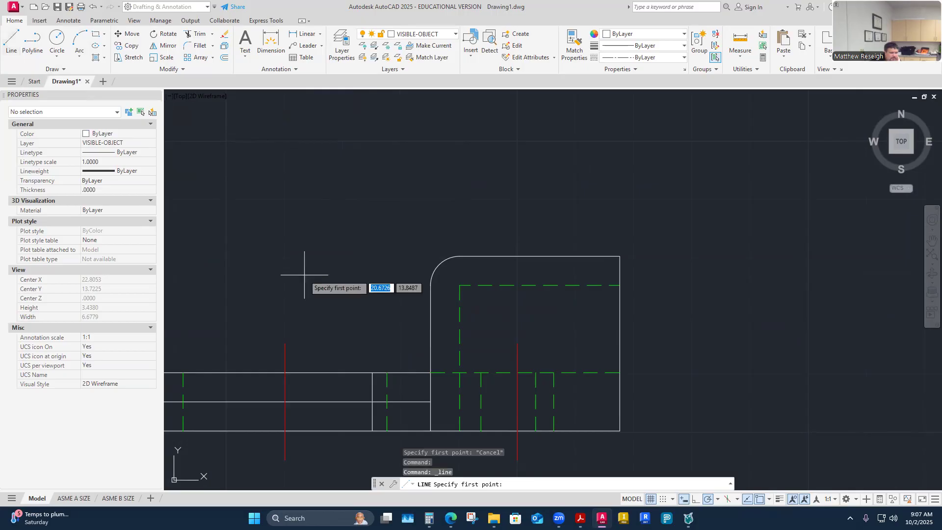
key("Escape")
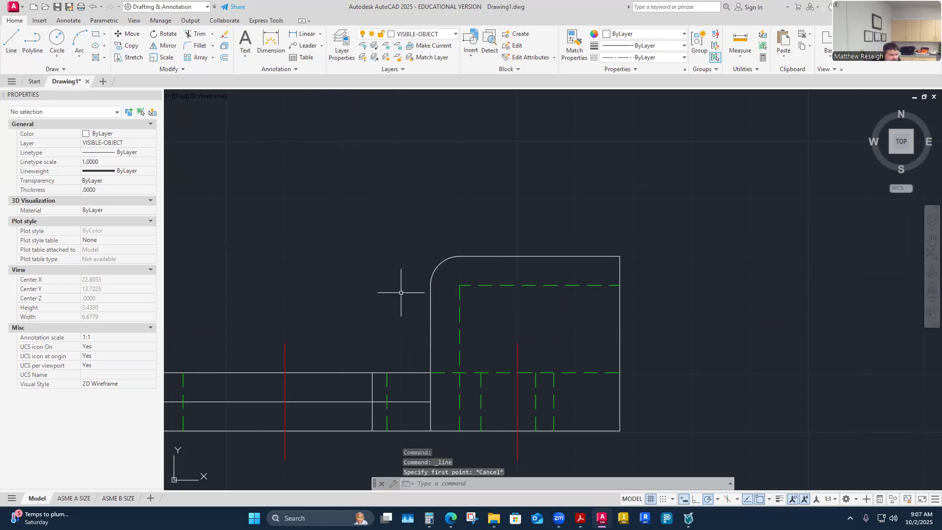
- Extend the side view's two offset hidden lines to the raised block's left and top edges
left_click(212, 33)
left_click(201, 69)
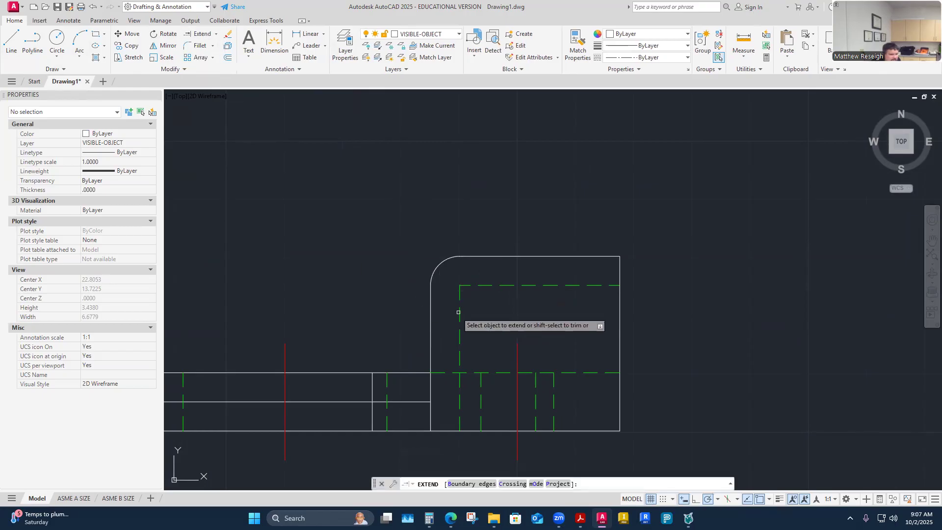
left_click(483, 285)
right_click(423, 200)
left_click(444, 206)
scroll(648, 228, "down", 4)
scroll(668, 228, "up", 2)
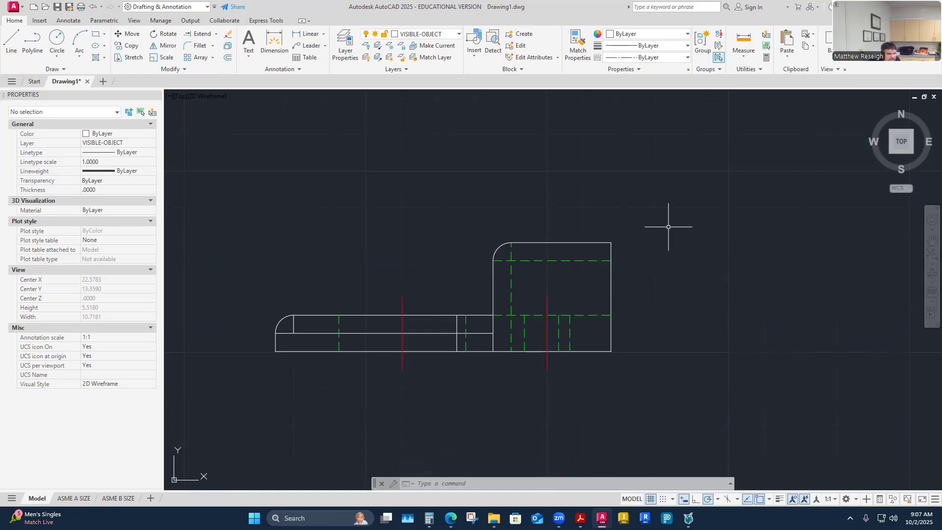
- Draw a vertical visible line from the inner corner of the front view's upper bend to the top edge
scroll(533, 323, "down", 2)
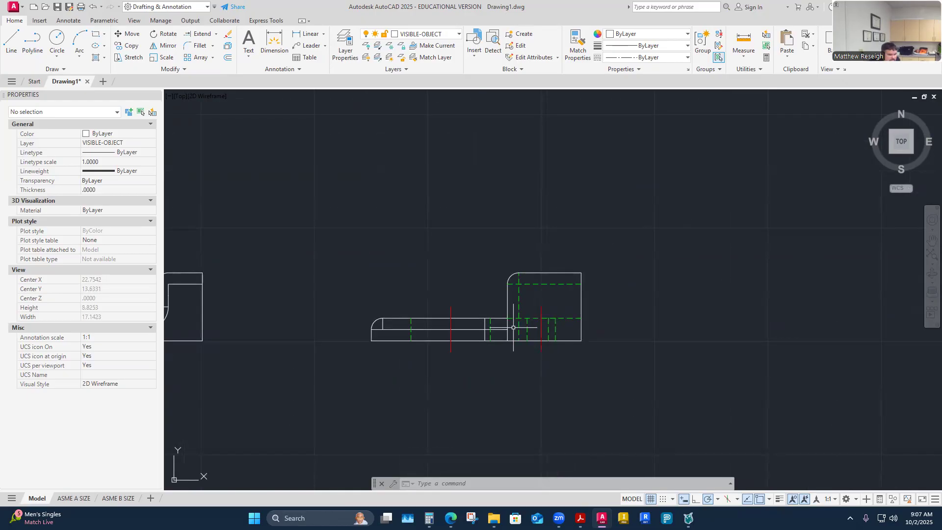
scroll(495, 359, "down", 2)
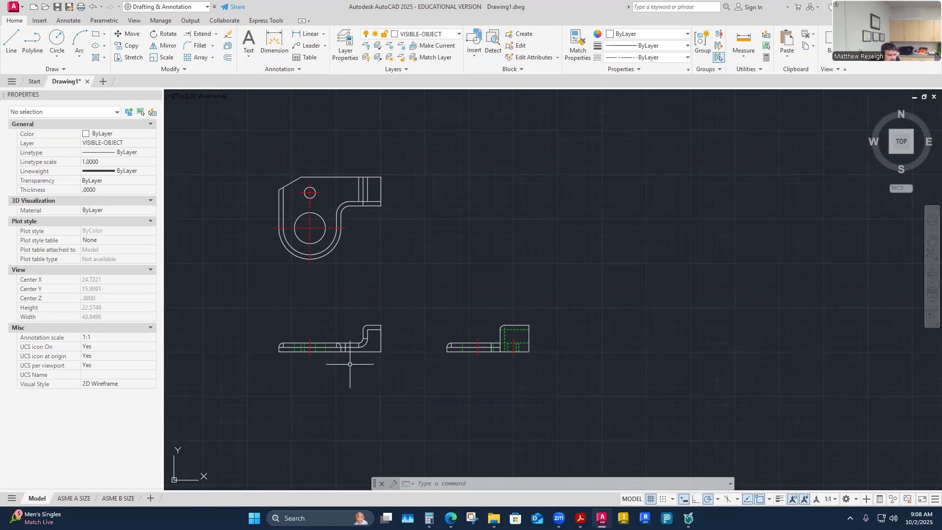
scroll(356, 367, "up", 2)
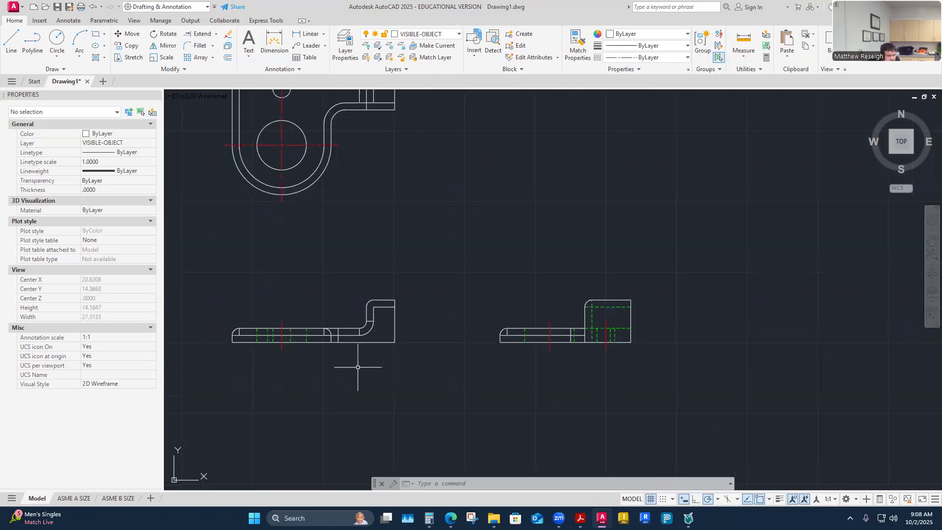
scroll(376, 317, "up", 2)
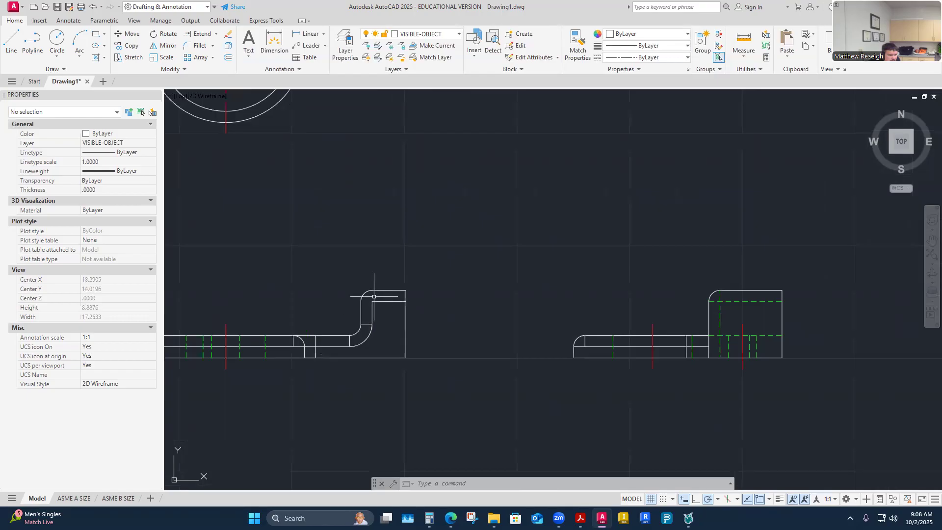
scroll(348, 294, "up", 2)
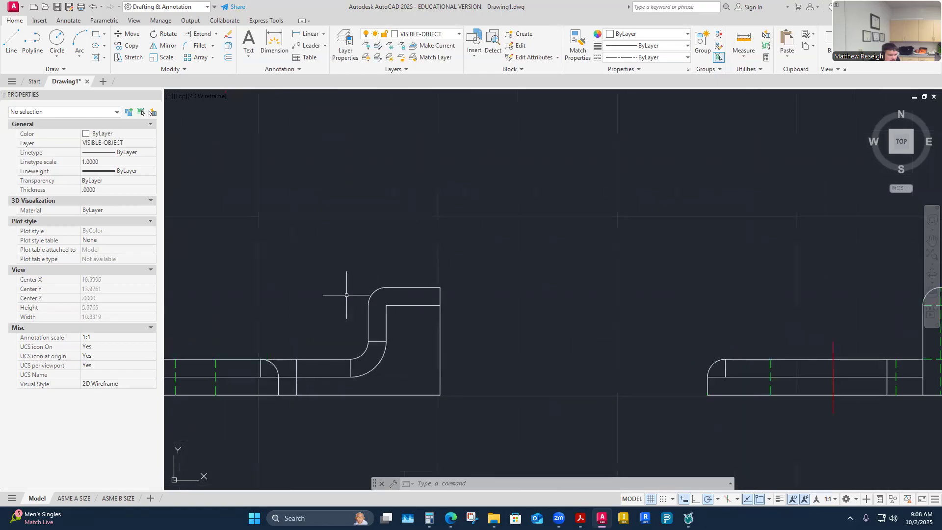
right_click(349, 290)
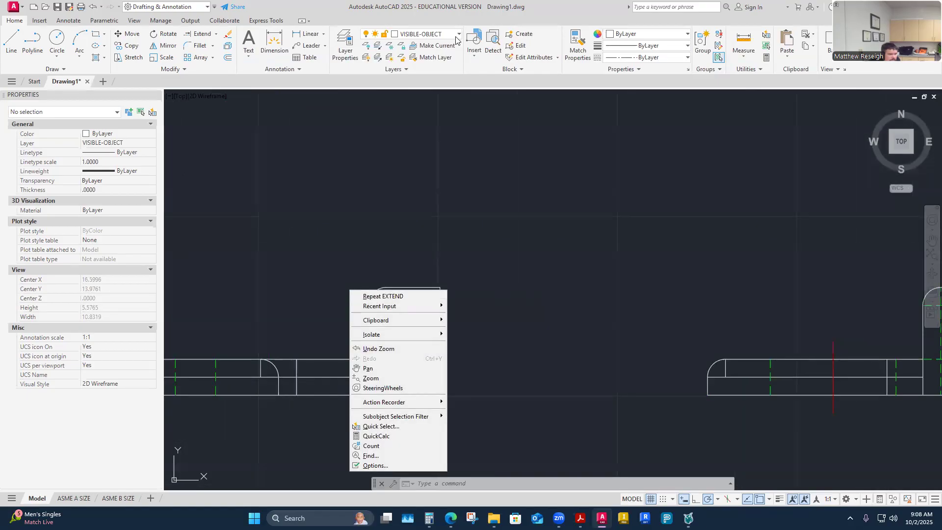
left_click(17, 42)
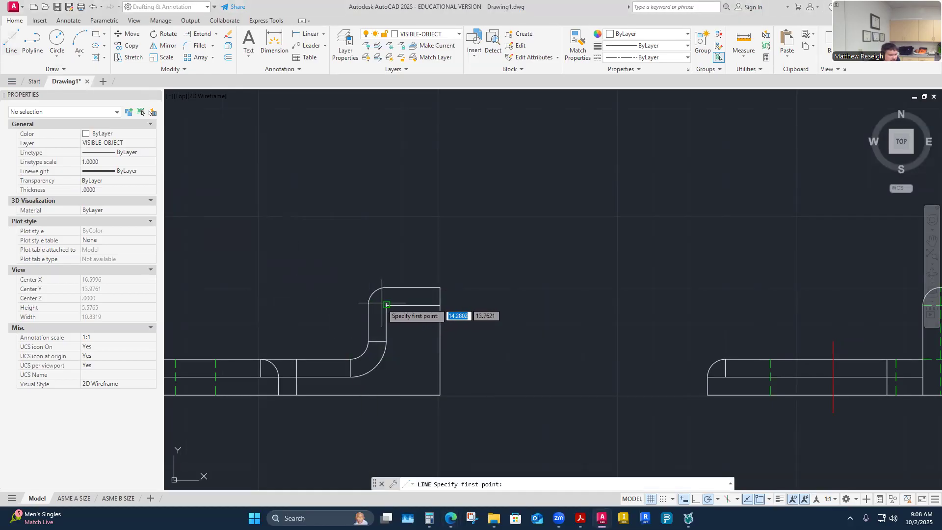
left_click(386, 306)
left_click(387, 288)
right_click(389, 284)
left_click(409, 291)
- Draw a horizontal visible line from the same inner corner to the left edge of the front view's upper bend
right_click(397, 274)
left_click(415, 279)
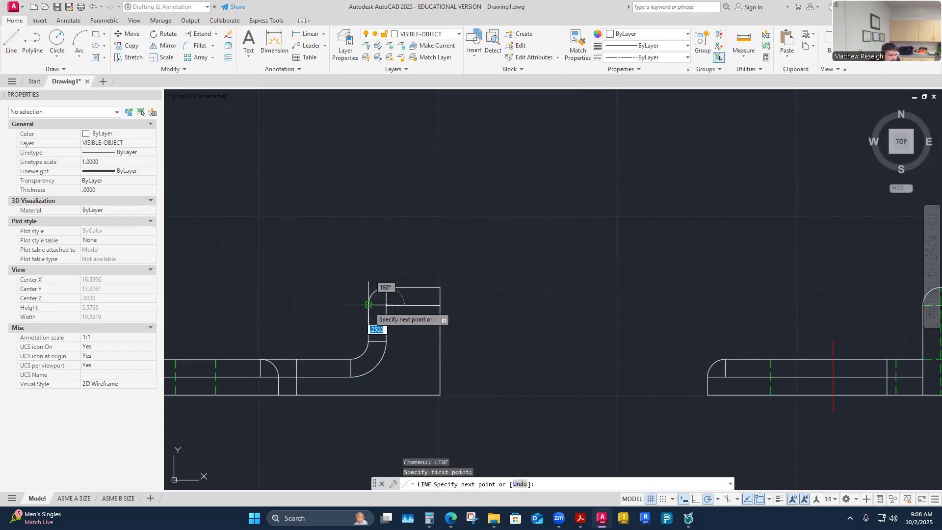
left_click(369, 304)
right_click(368, 305)
left_click(390, 311)
scroll(538, 297, "down", 2)
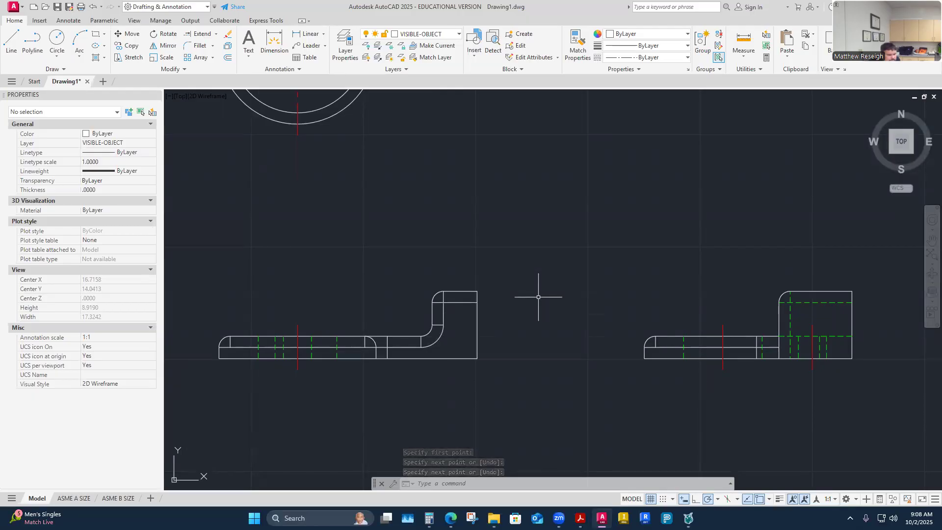
- Compare the front view's edges with the orthographic and isometric bracket PDFs in Acrobat, and return to AutoCAD to check all three views
scroll(373, 358, "up", 4)
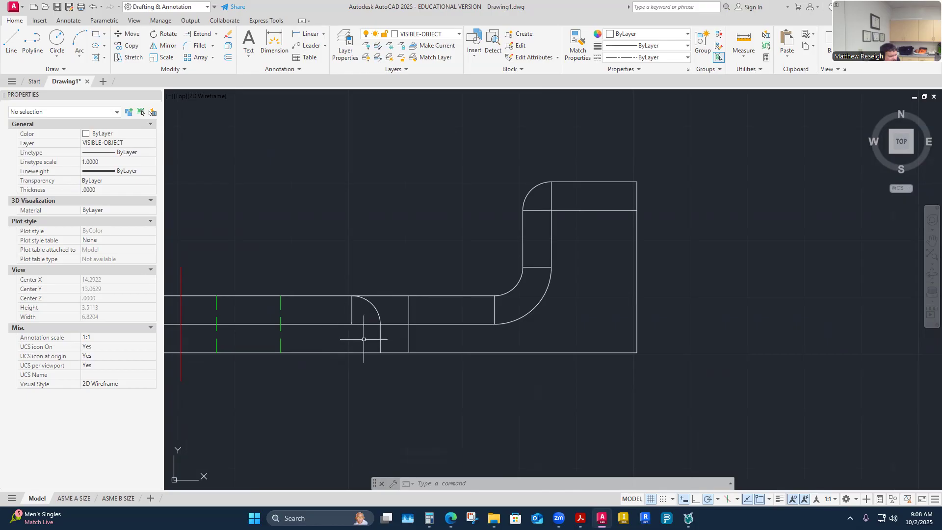
scroll(367, 370, "down", 2)
scroll(335, 372, "up", 2)
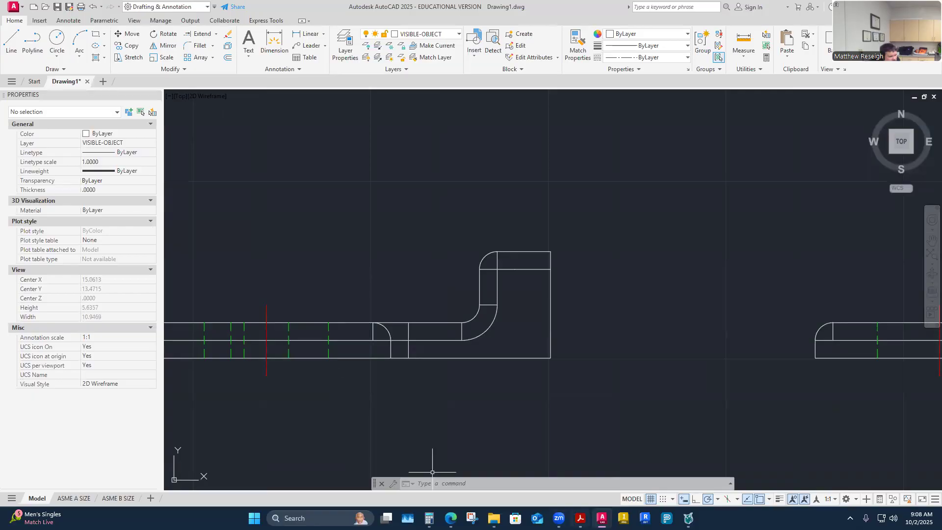
left_click(580, 518)
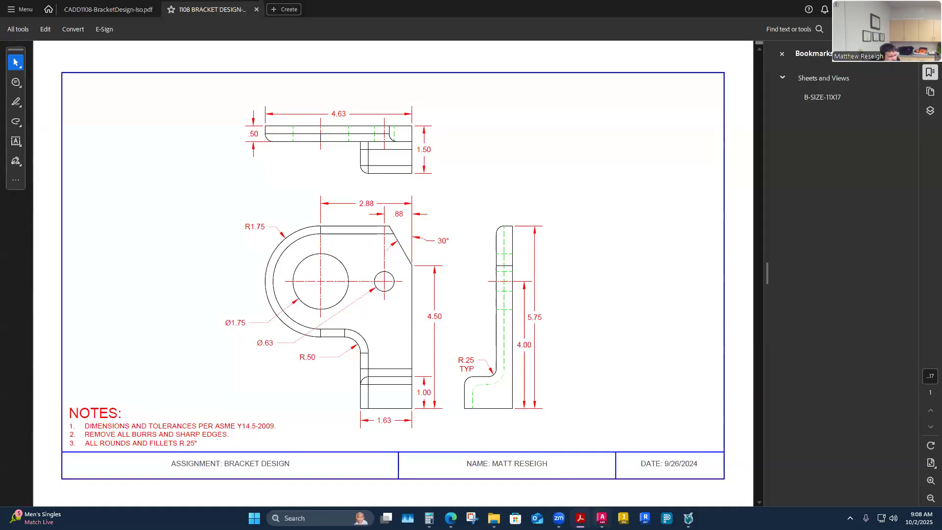
left_click(126, 12)
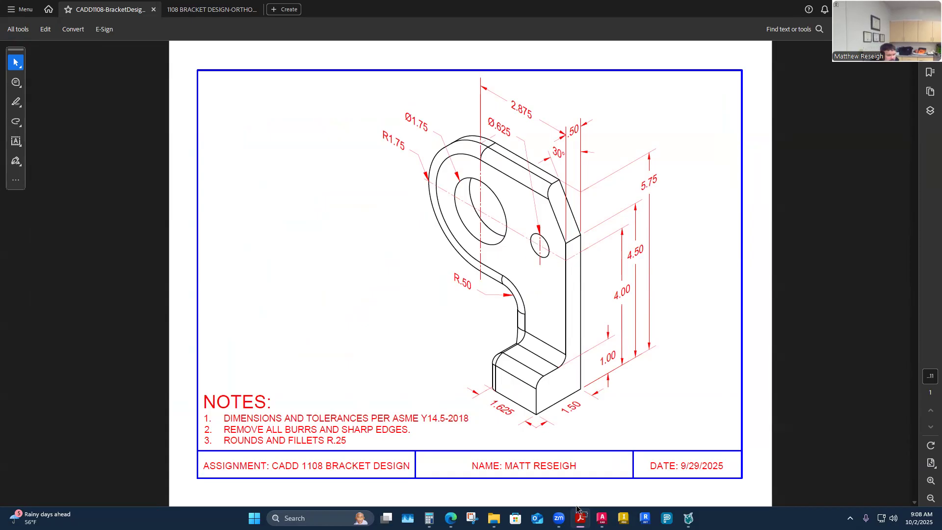
left_click(602, 518)
scroll(578, 391, "down", 6)
scroll(622, 337, "up", 2)
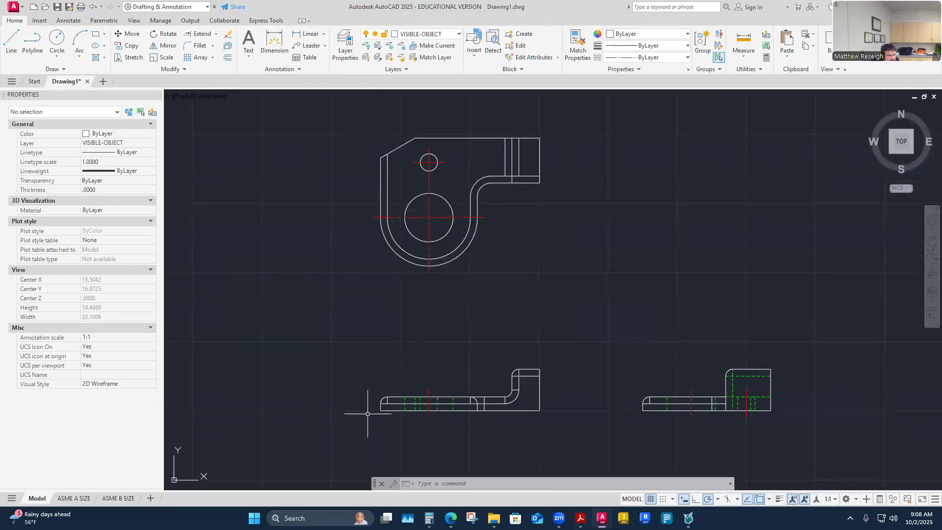
- On the ASME B SIZE layout, activate and unlock the viewport and bring all three bracket views into it
mouse_move(75, 499)
left_click(119, 499)
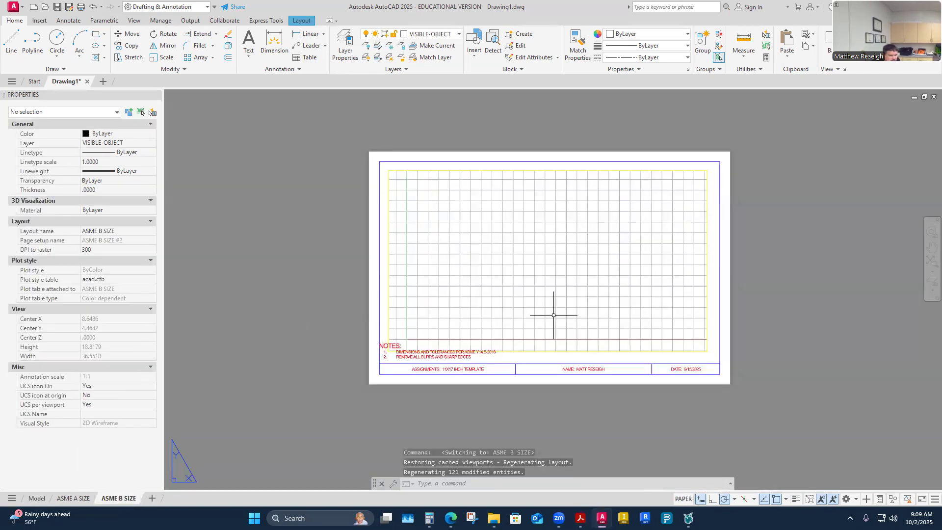
double_click(552, 305)
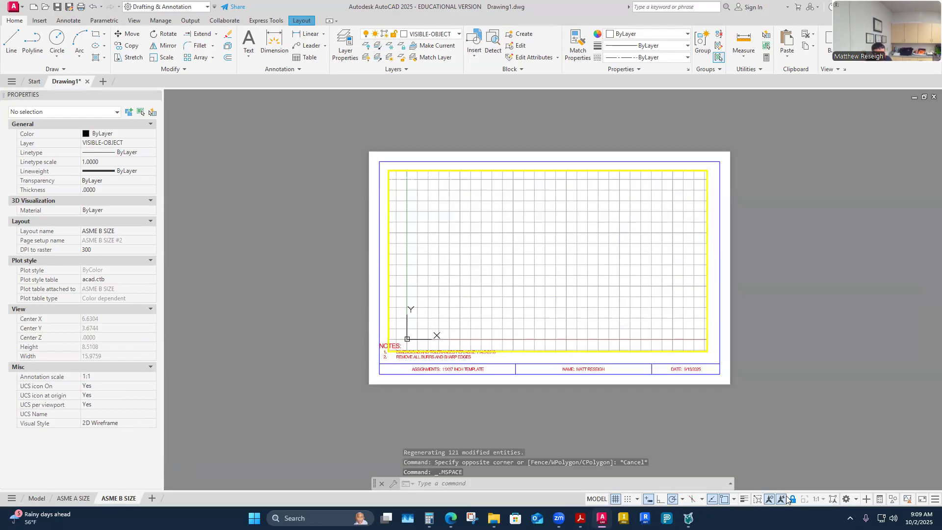
scroll(521, 204, "down", 5)
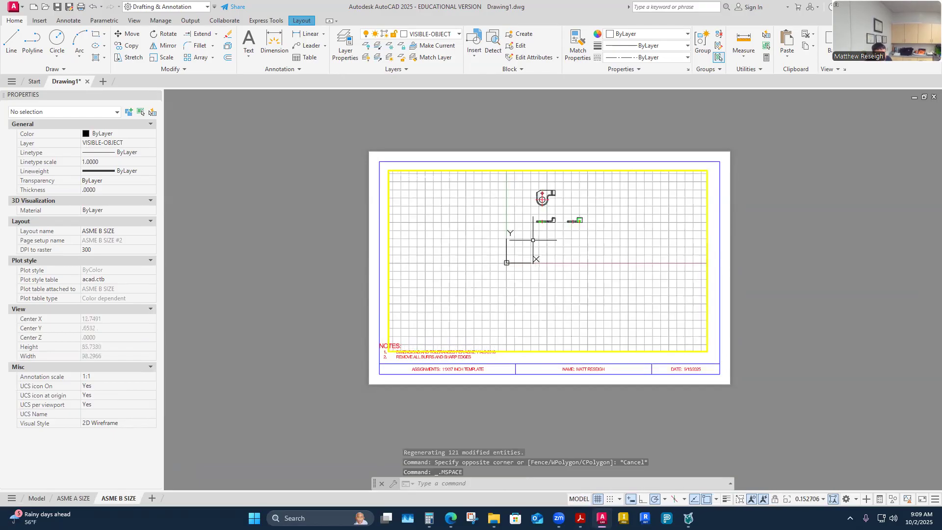
scroll(559, 184, "up", 2)
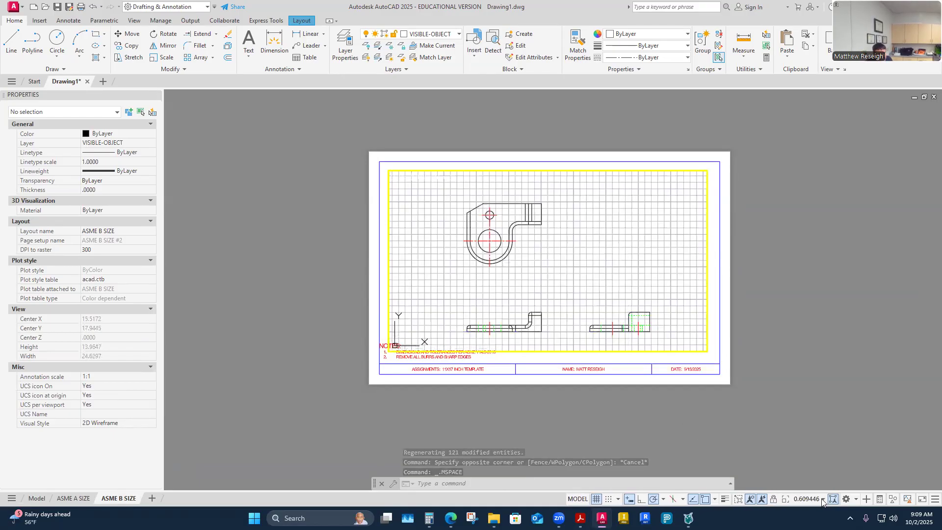
- Set the viewport scale to 1:1, place the front view in its lower left area, and return to paper space
left_click(823, 499)
left_click(800, 215)
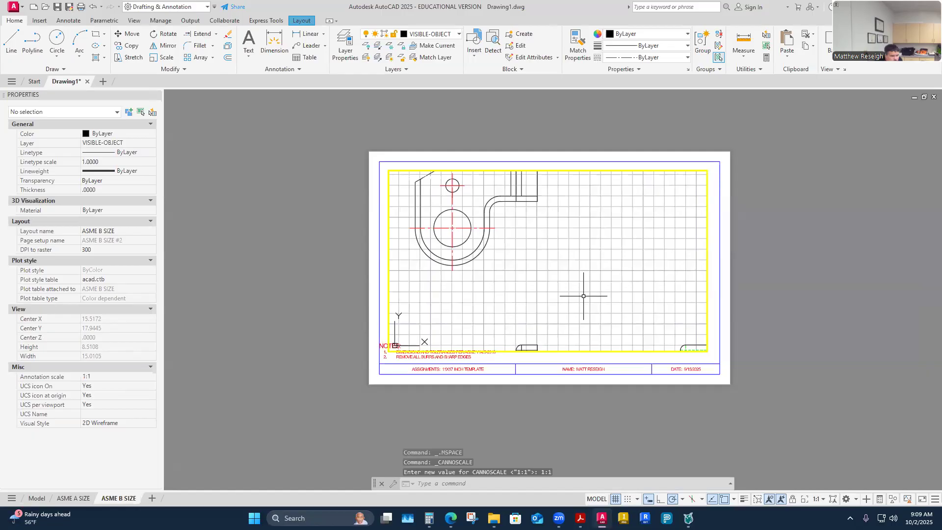
mouse_move(572, 284)
middle_mouse_down()
mouse_move(582, 307)
mouse_move(540, 216)
mouse_move(542, 234)
mouse_move(605, 244)
mouse_move(584, 235)
mouse_move(561, 241)
mouse_move(572, 240)
middle_mouse_up()
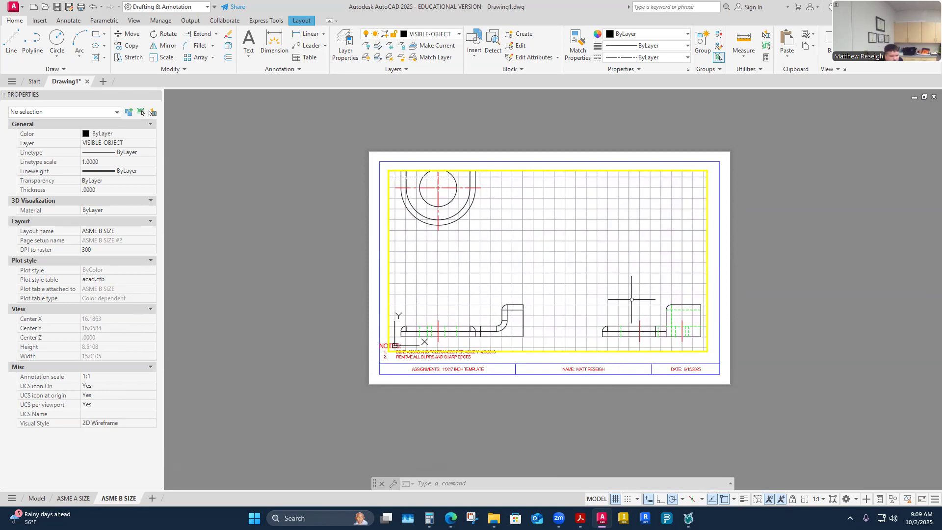
double_click(765, 216)
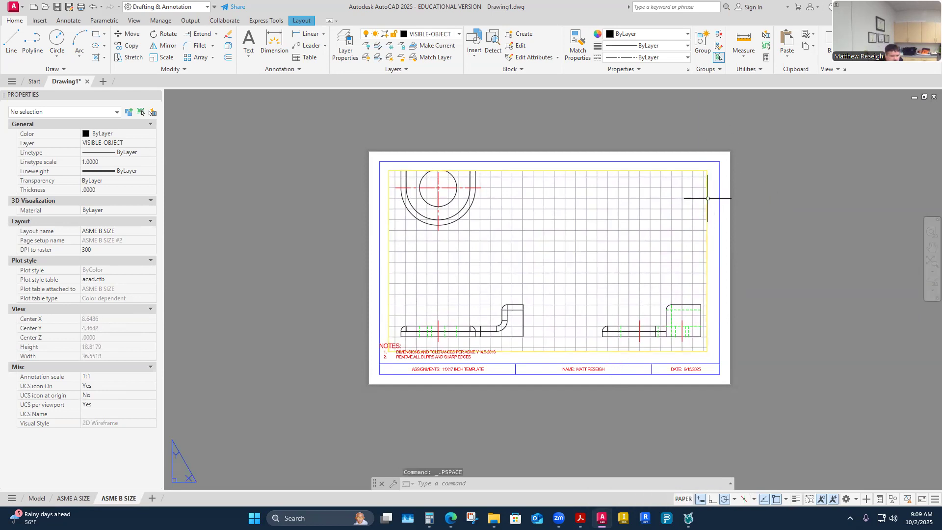
- Shrink the viewport around the front view to about 7.5 wide by 4.8 high
left_click(708, 169)
left_click(707, 169)
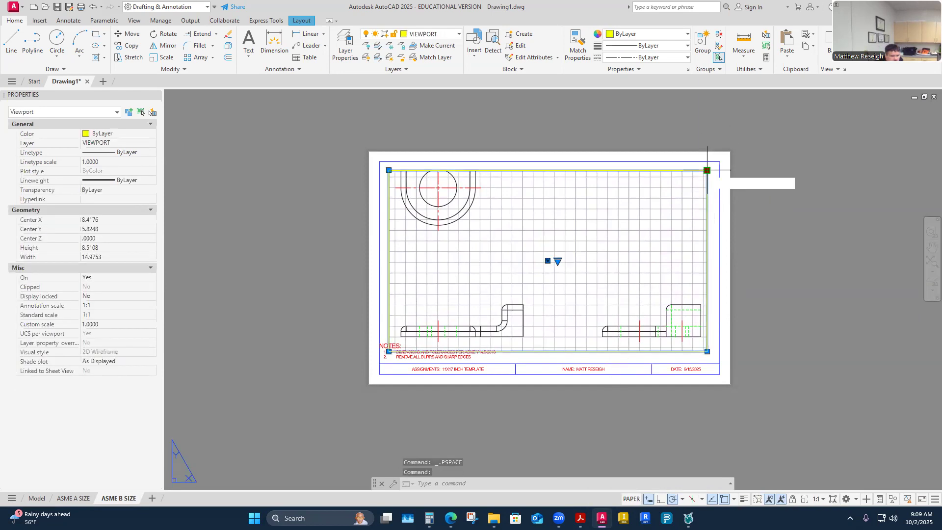
left_click(548, 204)
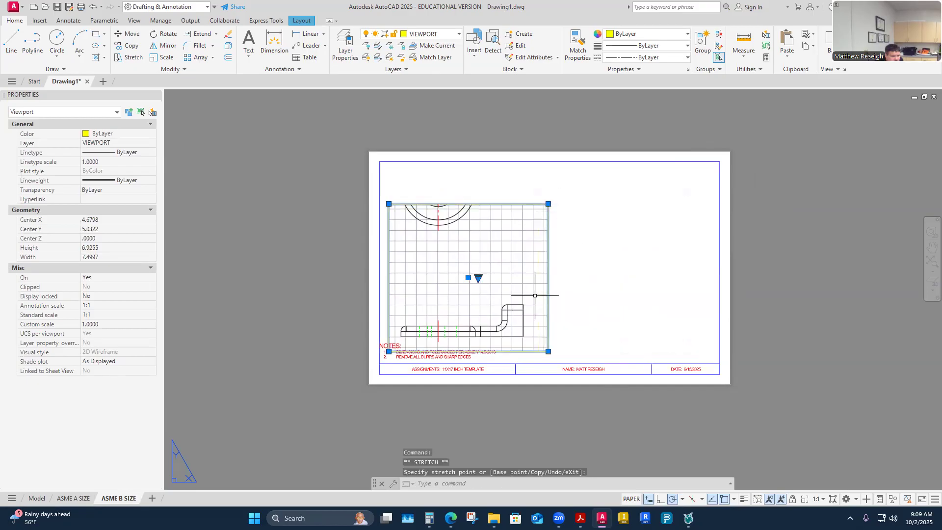
left_click(388, 203)
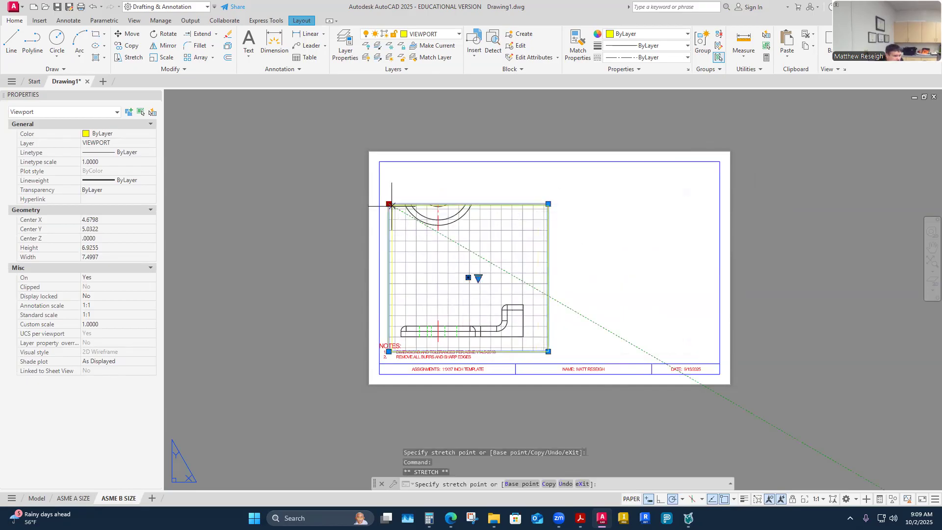
left_click(389, 249)
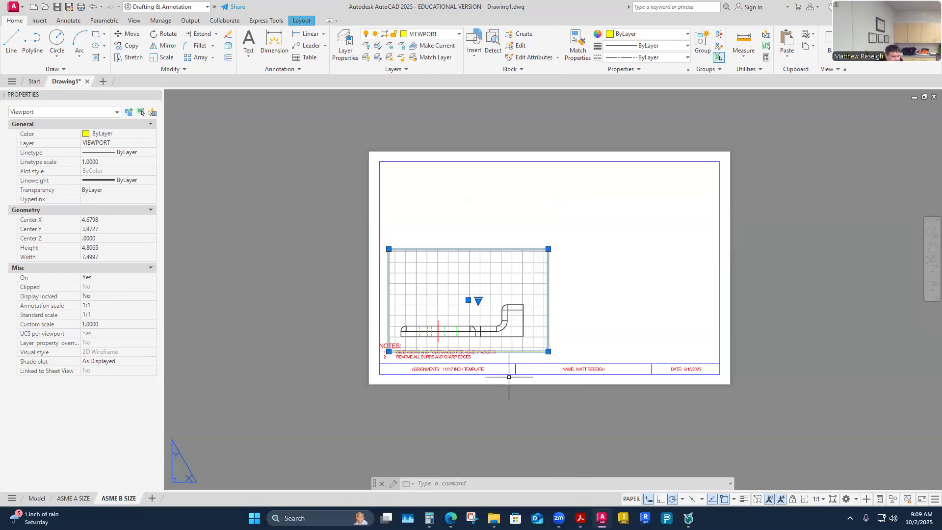
- Move the front view's viewport up above the notes and reduce its height to about 4.03
left_click(468, 299)
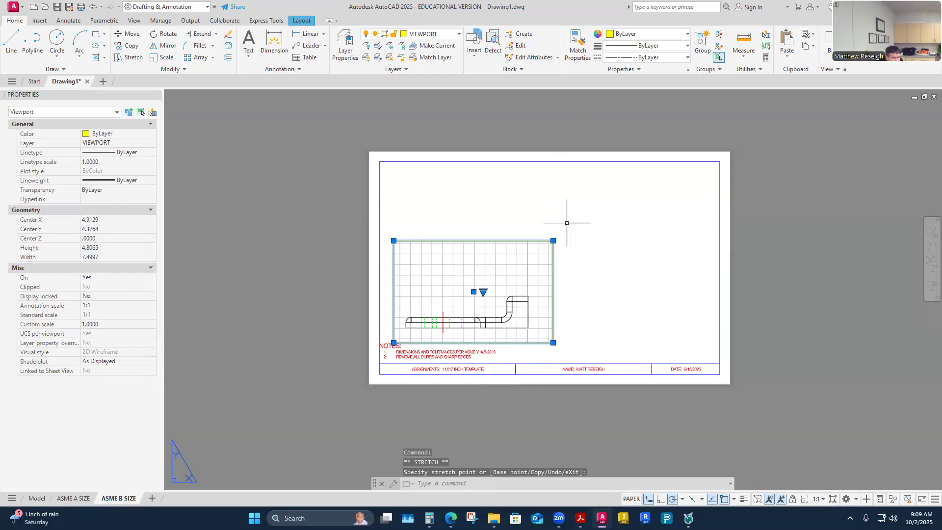
left_click(553, 240)
left_click(553, 256)
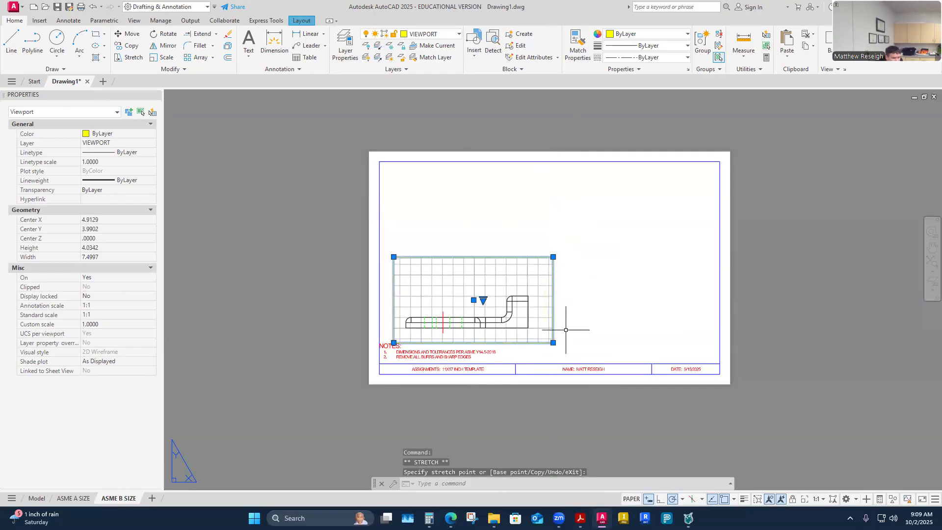
- Clear the viewport selection, check the bracket dimensions in the isometric reference PDF, and return to the layout in AutoCAD
left_click(627, 313)
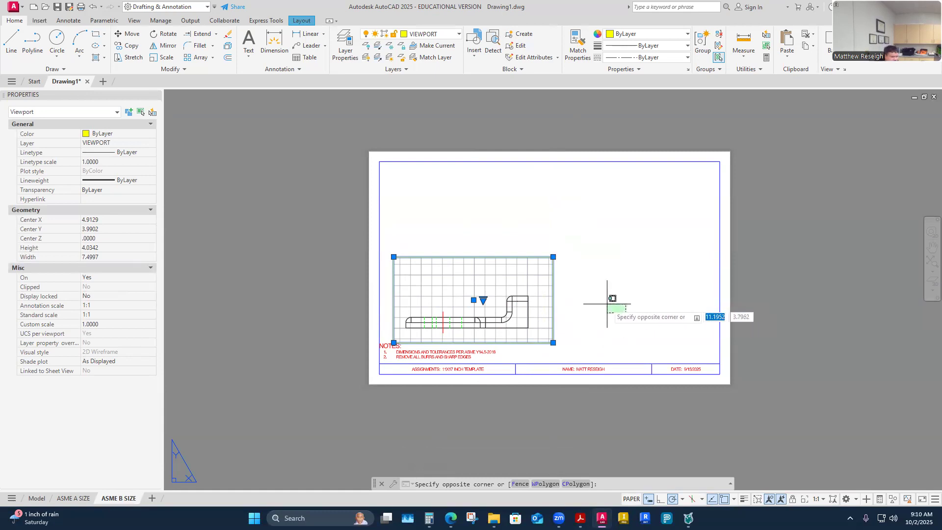
key("Escape")
key("Escape")
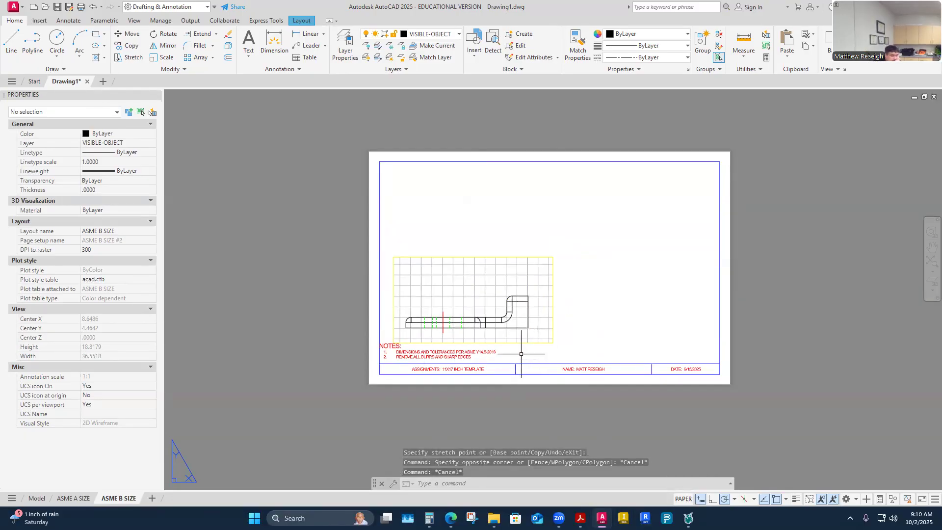
scroll(521, 354, "up", 2)
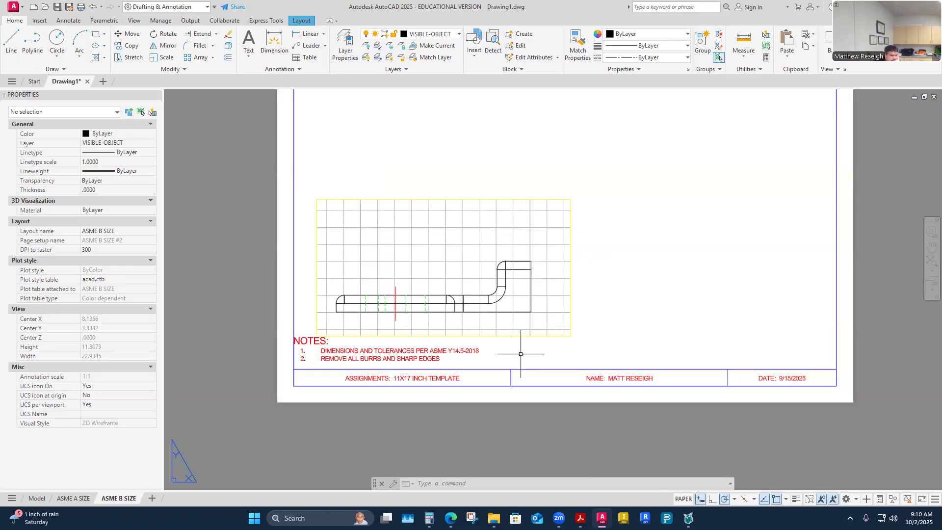
left_click(581, 518)
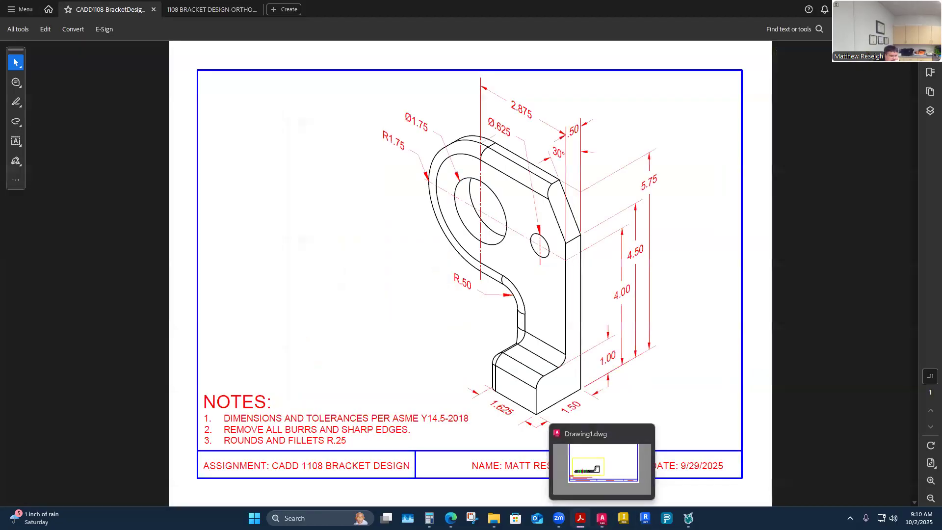
left_click(602, 464)
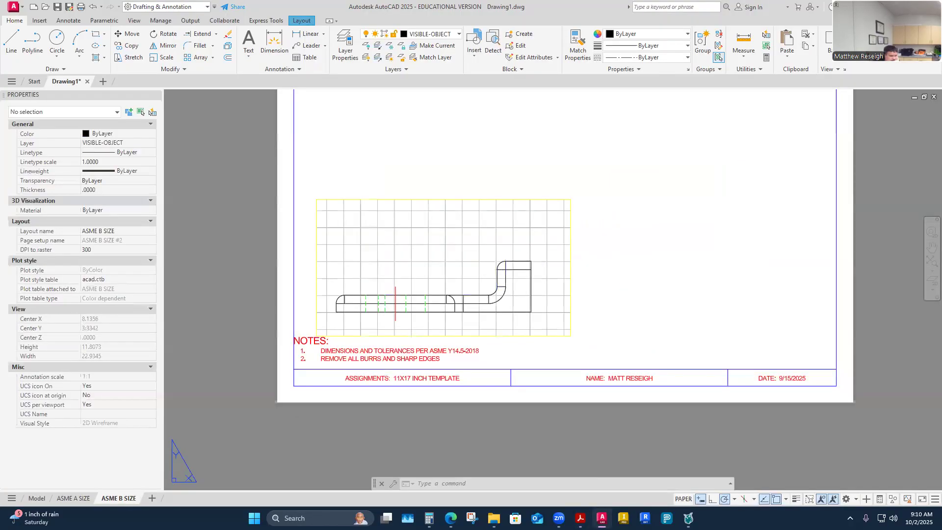
scroll(508, 437, "down", 3)
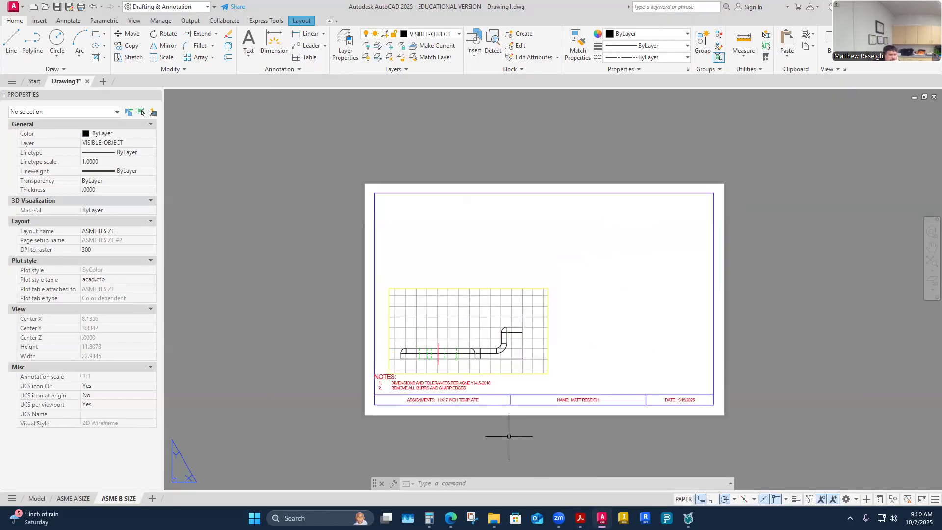
- Create a rectangular viewport above the front view, starting at the border's upper left corner, about 8.04 wide by 4.22 high
left_click(300, 21)
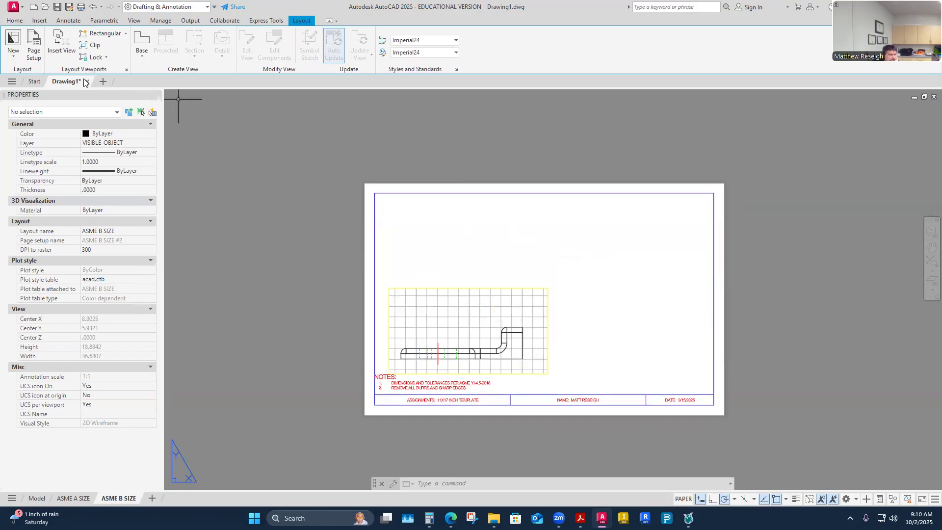
left_click(111, 32)
left_click(374, 193)
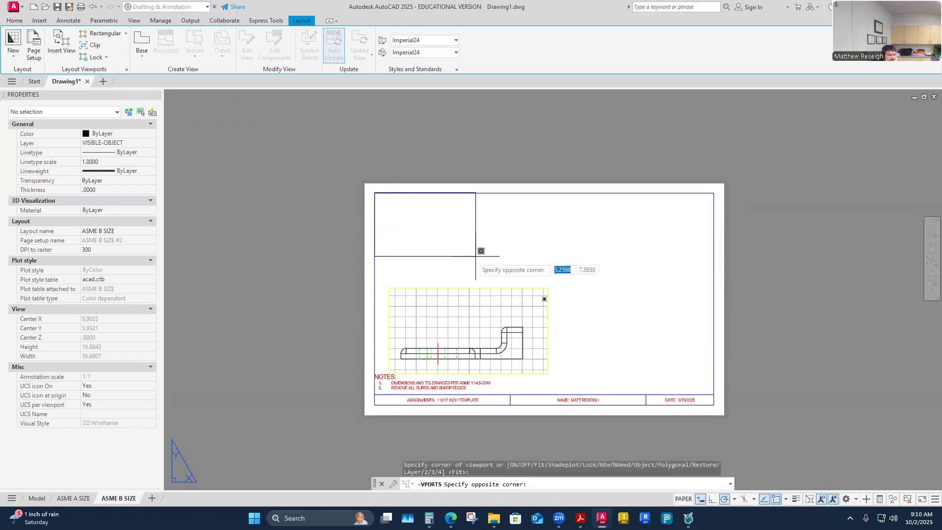
left_click(545, 283)
- Create another rectangular viewport in the sheet's lower right area, beside the front view's viewport
right_click(588, 284)
left_click(612, 290)
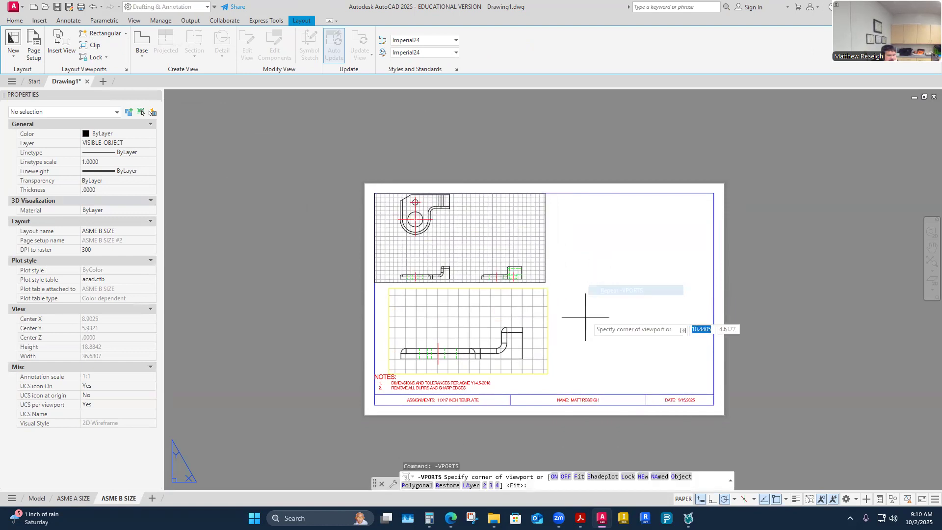
left_click(571, 295)
left_click(697, 382)
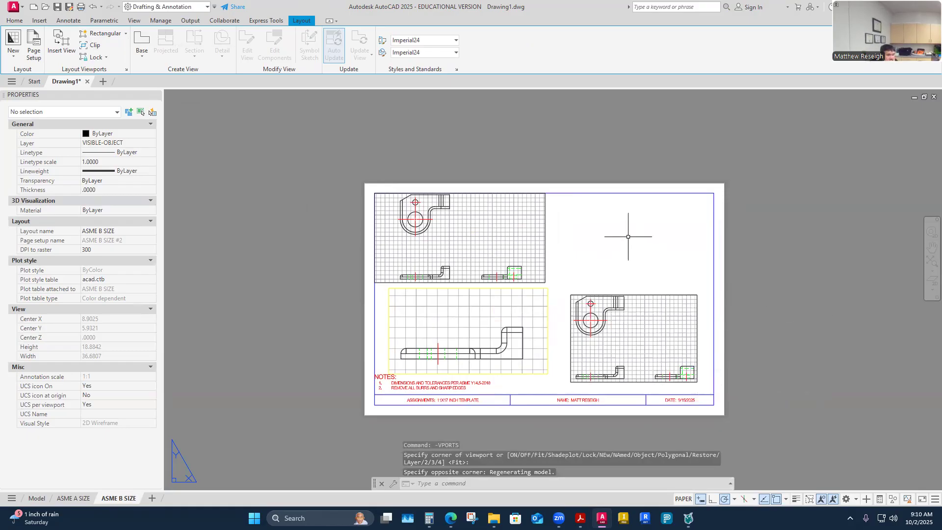
key("Escape")
key("Escape")
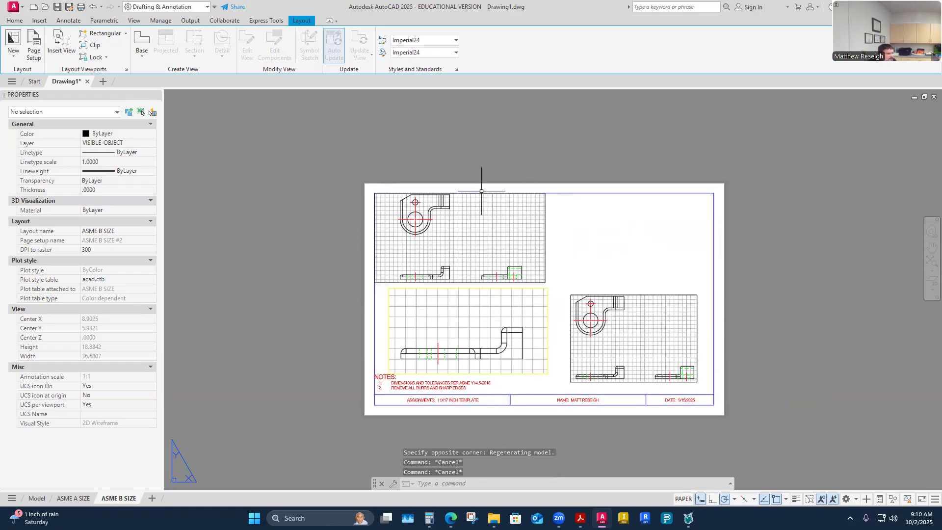
- Match the front view viewport's properties onto the new viewport above it
left_click(15, 20)
left_click(578, 46)
scroll(439, 307, "up", 2)
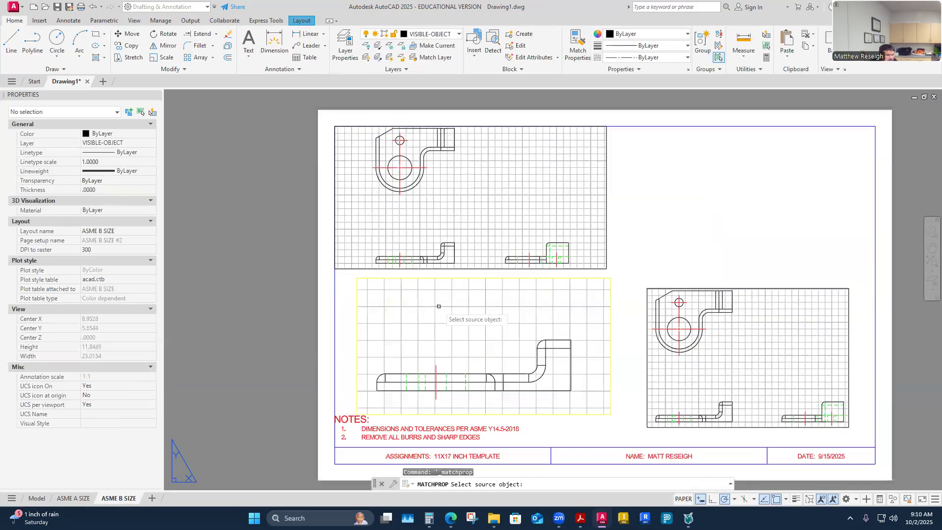
left_click(439, 307)
left_click(469, 265)
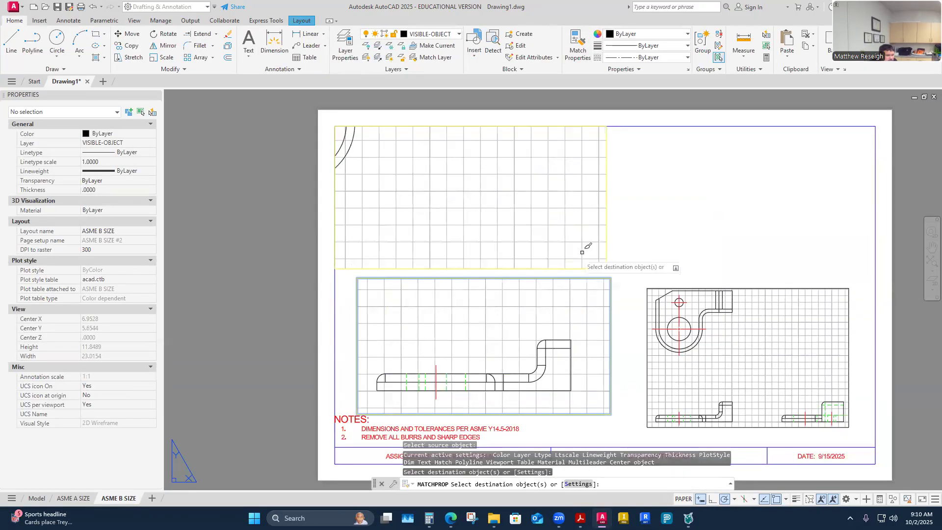
right_click(639, 230)
left_click(658, 235)
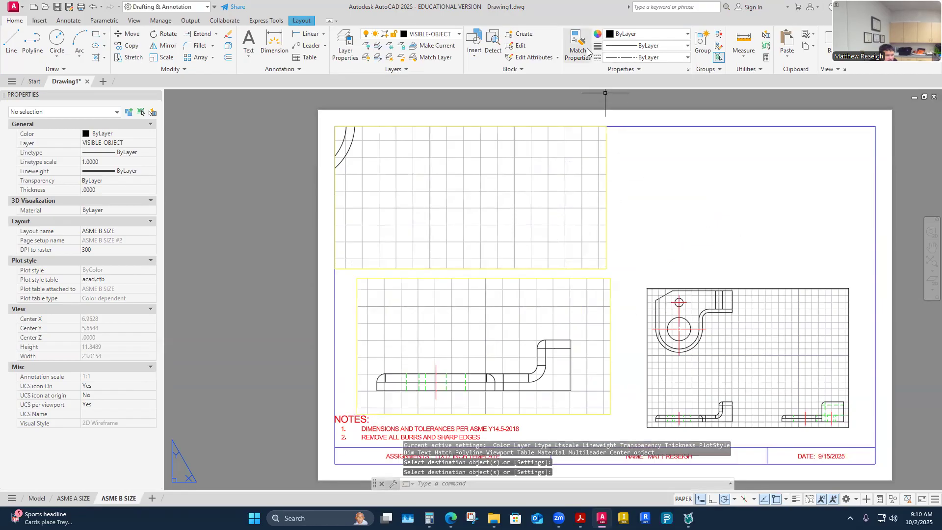
- Match the front view viewport's properties onto the viewport in the sheet's lower right area
left_click(578, 47)
left_click(611, 309)
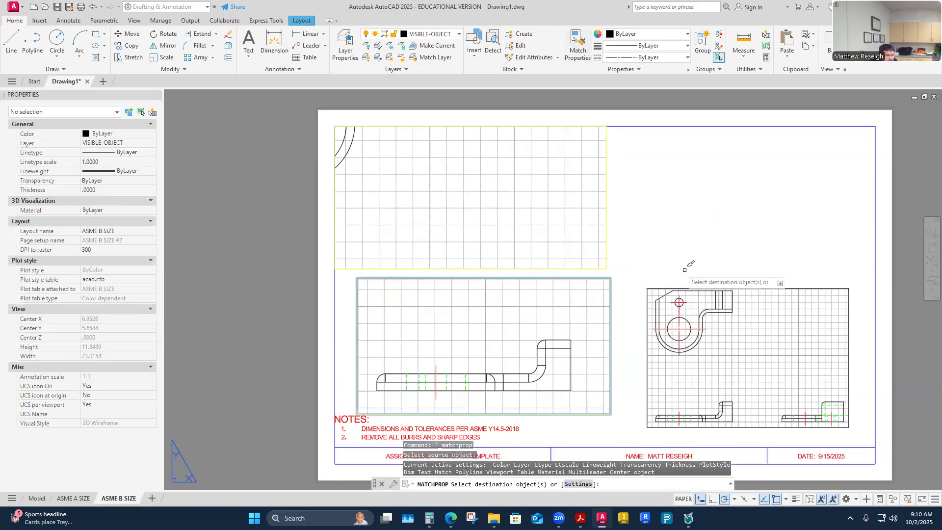
left_click(741, 289)
right_click(681, 236)
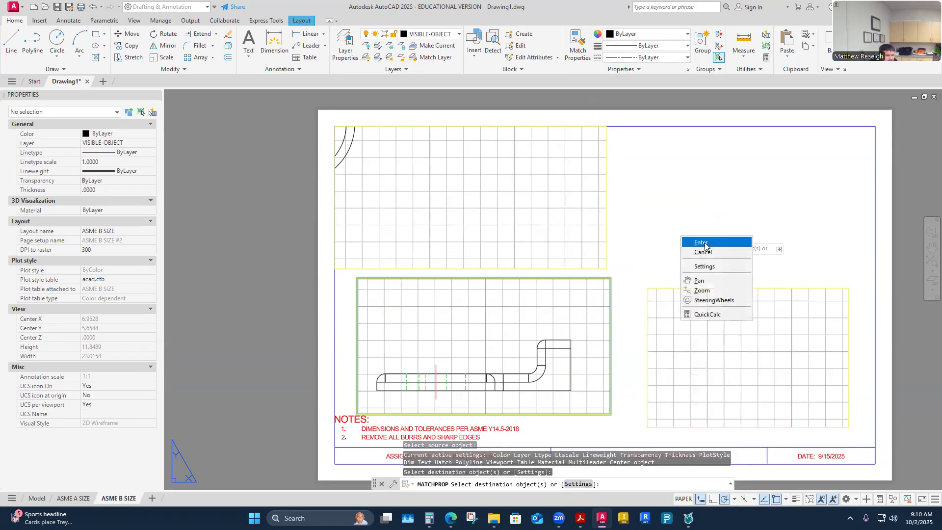
left_click(703, 242)
- Bring the bracket's top view into the upper viewport, set its scale to 1:1, and return to paper space
double_click(442, 219)
scroll(442, 218, "down", 2)
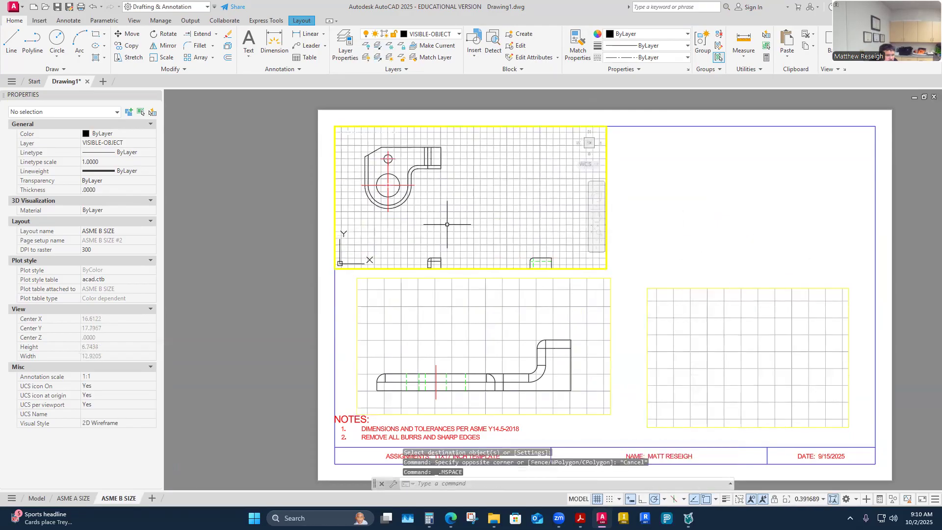
scroll(379, 190, "up", 2)
left_click(824, 499)
left_click(790, 206)
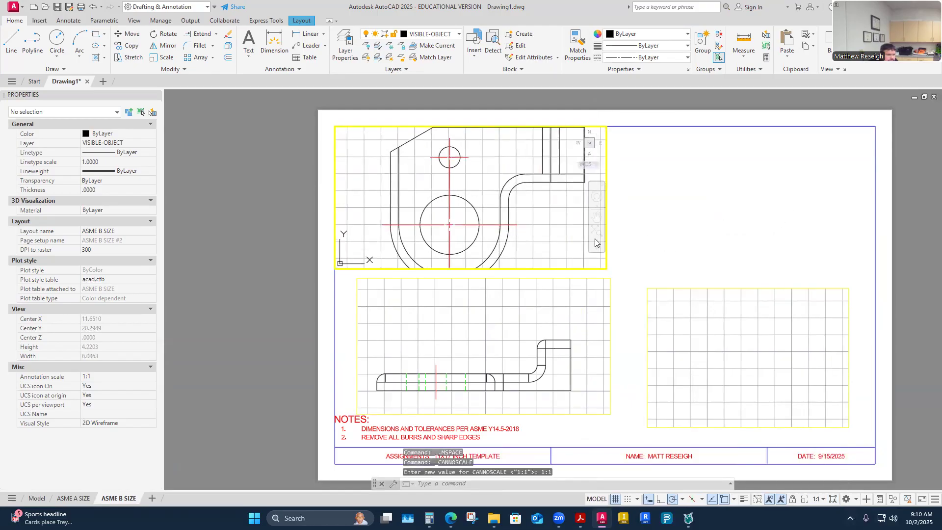
double_click(658, 255)
- Enlarge the top view's viewport to about 8.52 wide, extending it below the bracket's large arc and slightly above the sheet border
left_click(608, 268)
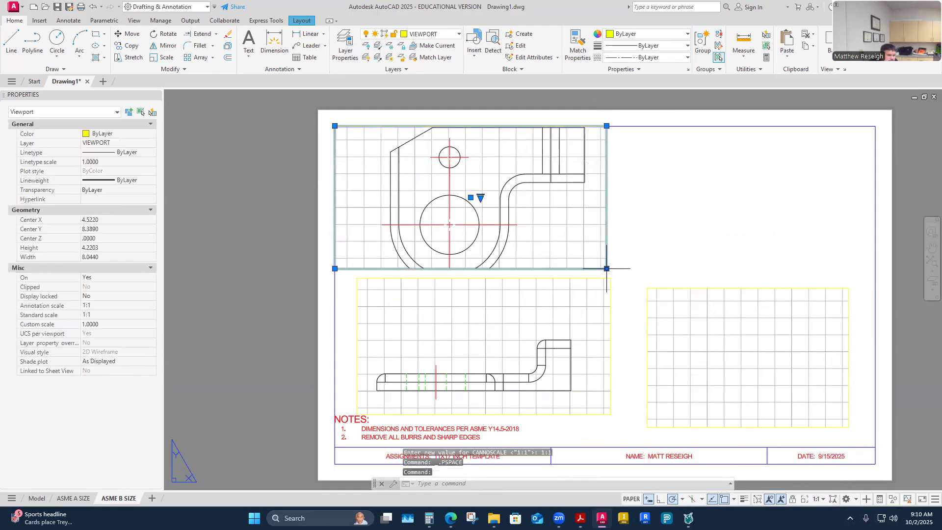
left_click(607, 268)
left_click(623, 296)
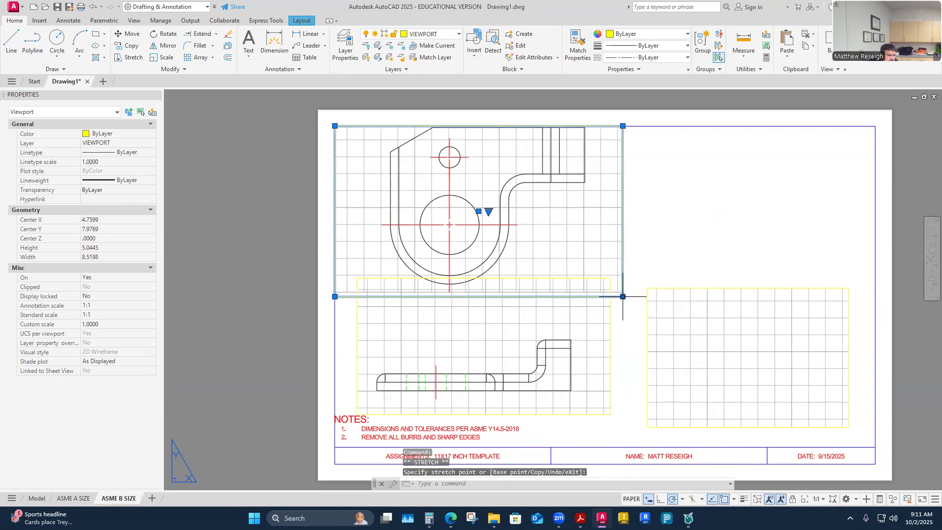
left_click(623, 306)
left_click(623, 127)
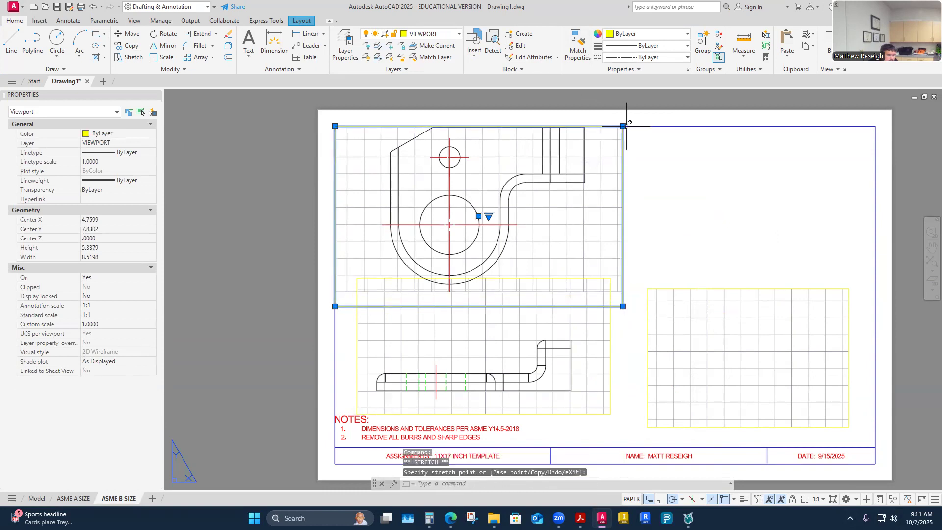
left_click(626, 126)
left_click(625, 126)
left_click(623, 126)
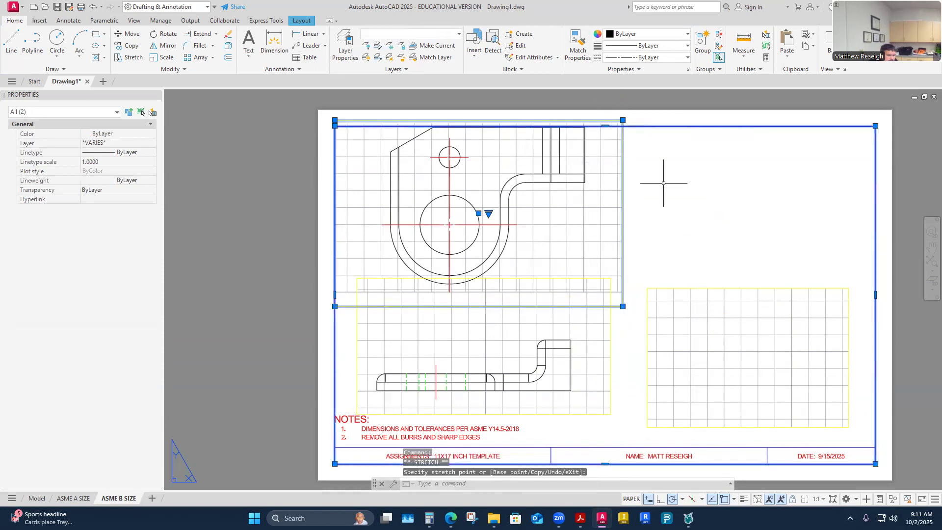
- Move the top view's viewport down until its upper edge sits just inside the sheet border, and clear the selection
left_click(478, 214)
left_click(480, 225)
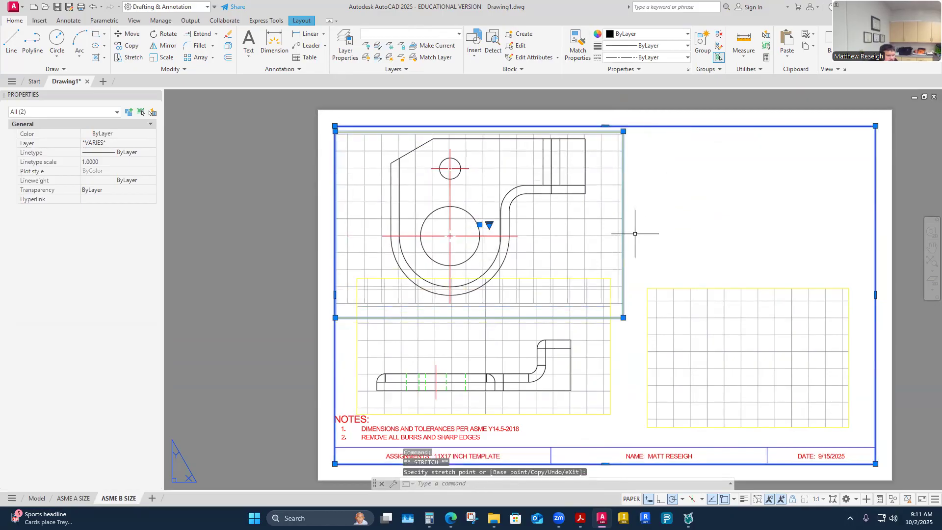
left_click(684, 221)
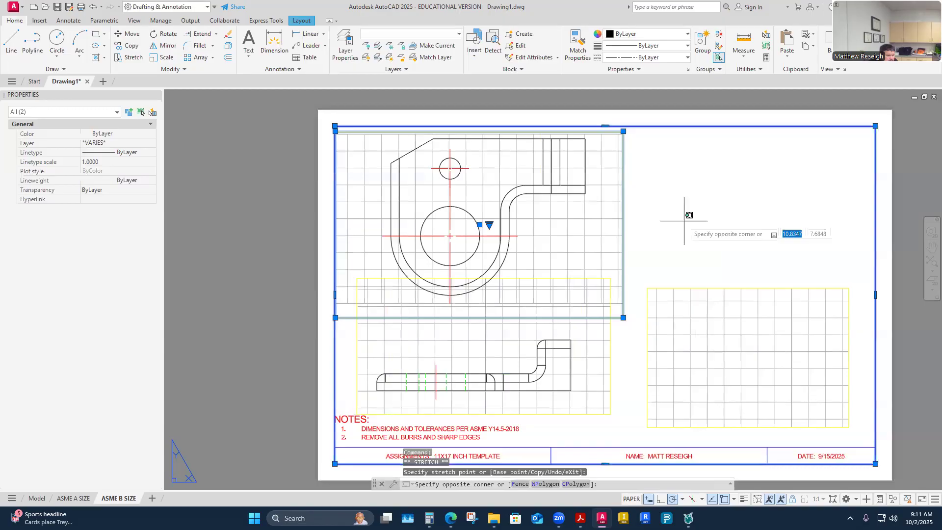
key("Escape")
key("Escape")
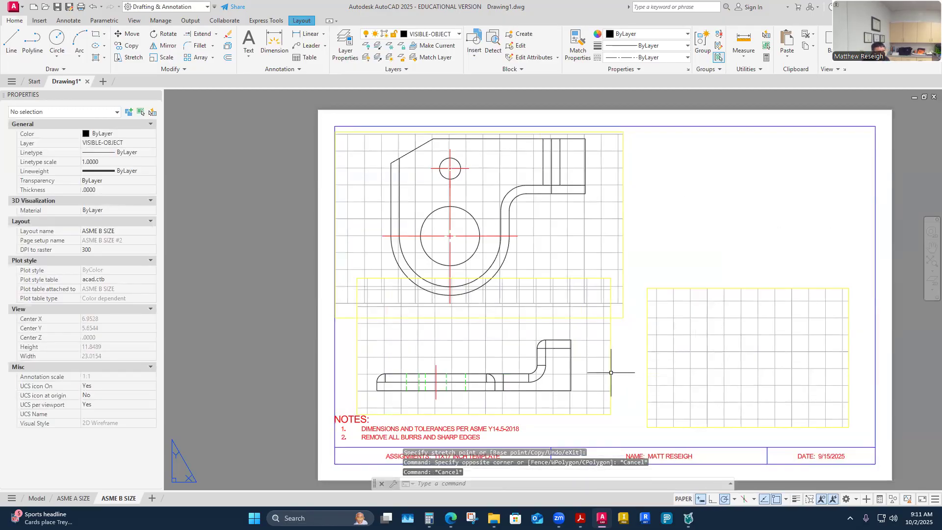
double_click(611, 373)
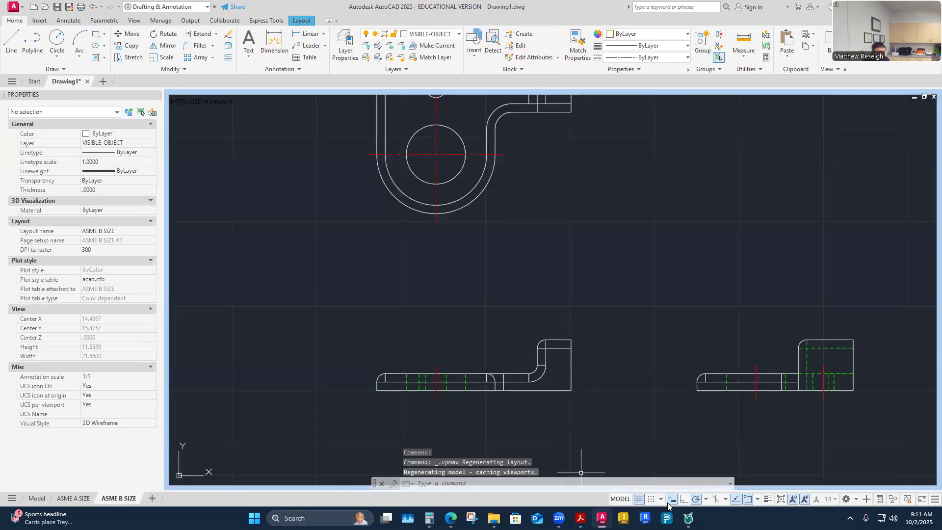
left_click(782, 499)
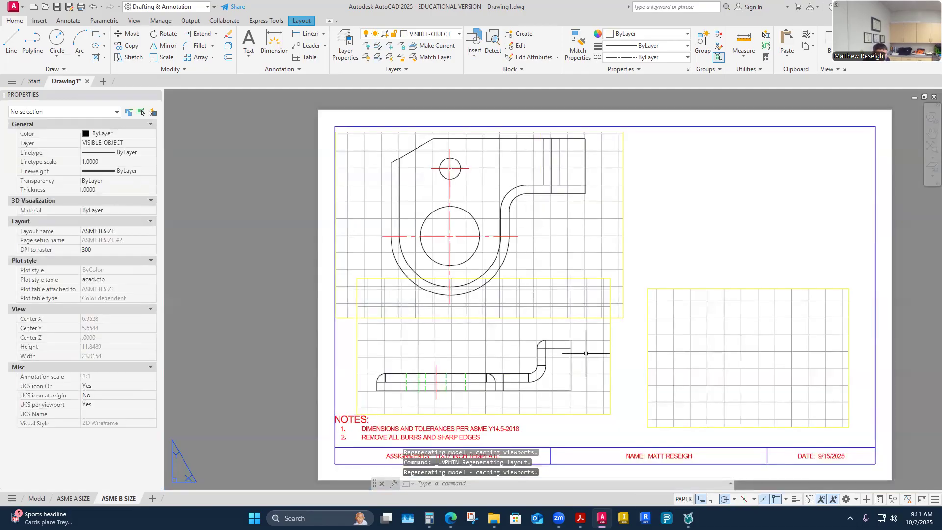
left_click(622, 354)
key("Escape")
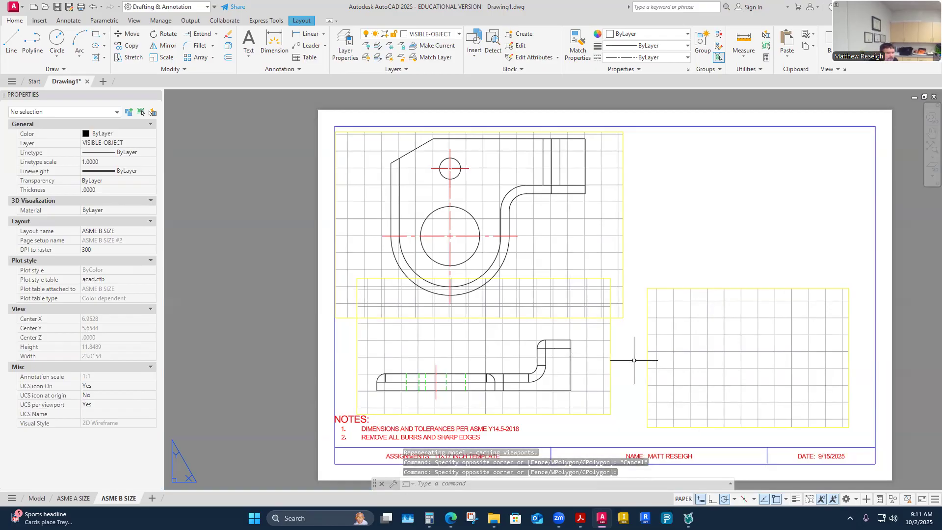
left_click(260, 359)
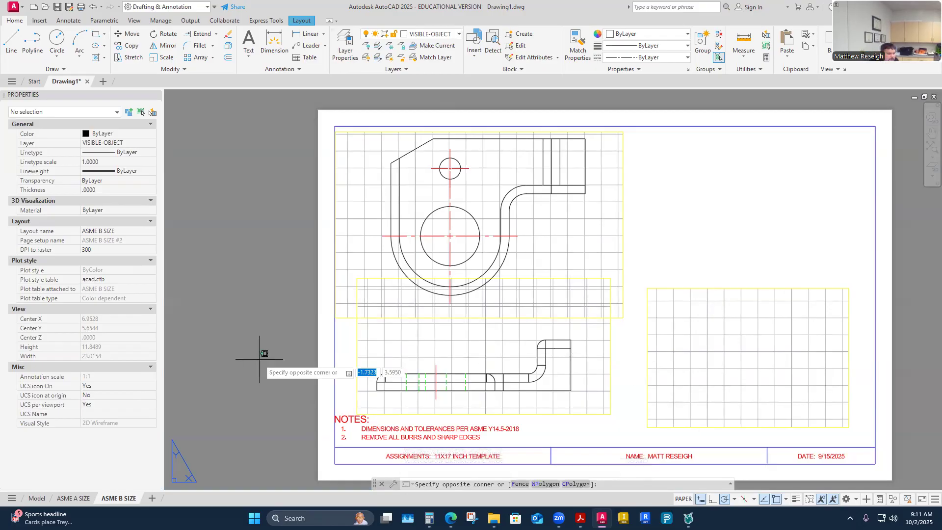
key("Escape")
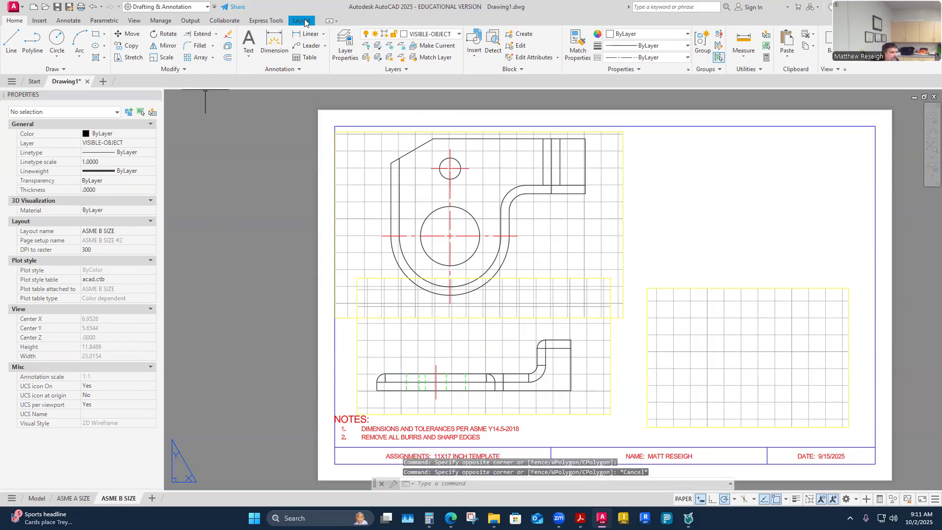
left_click(37, 498)
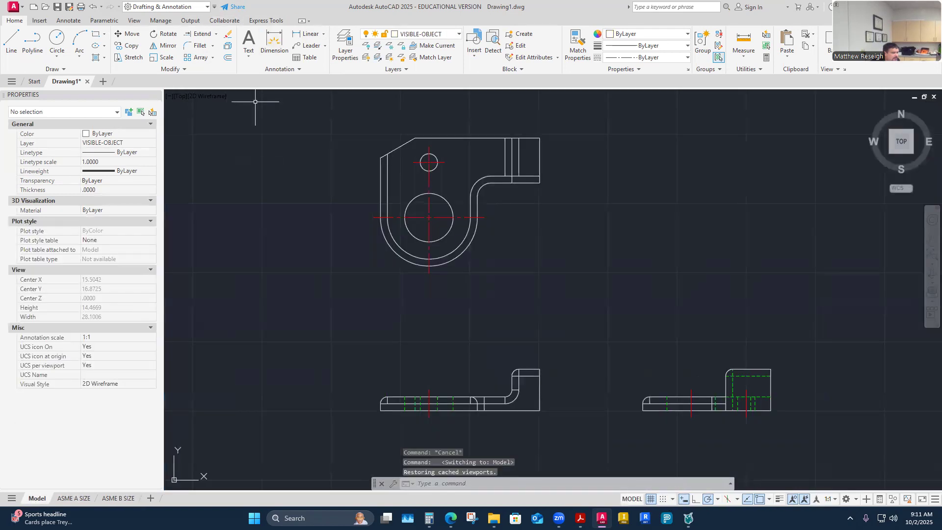
left_click(73, 498)
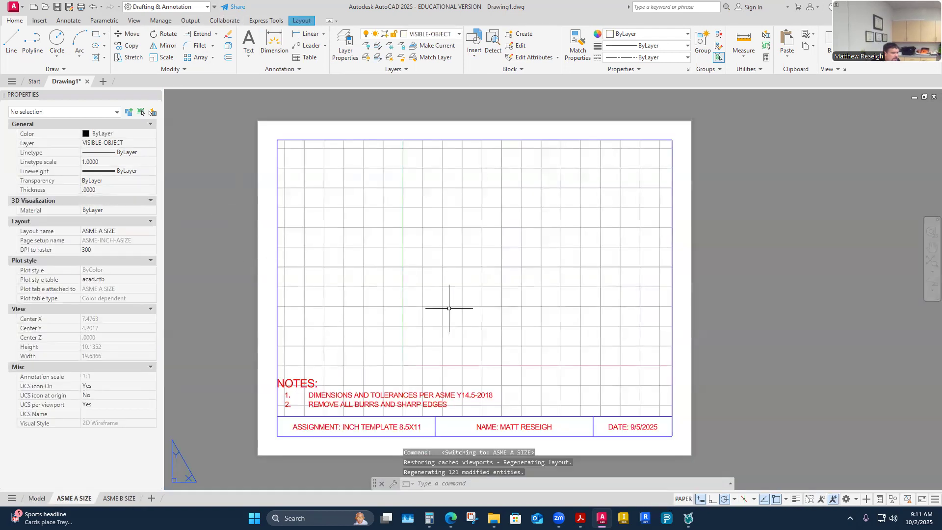
left_click(297, 22)
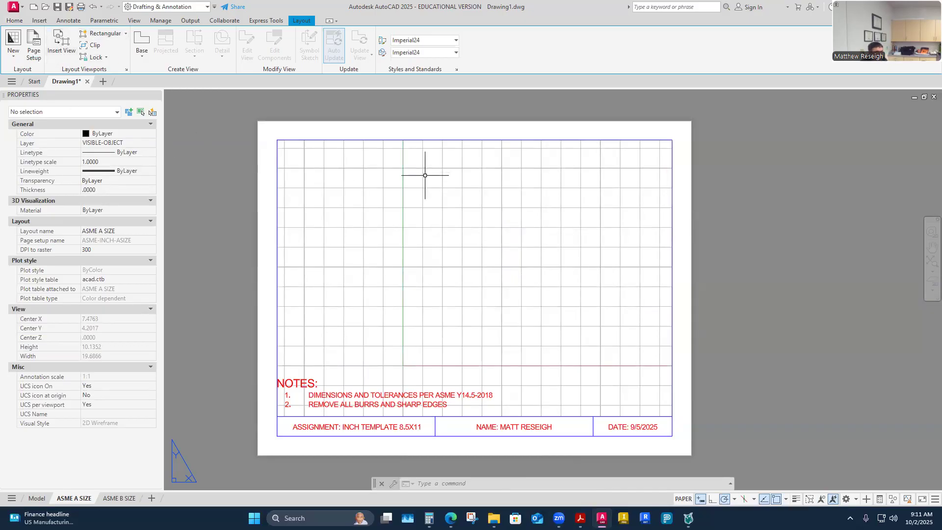
- Switch to the ASME B SIZE layout
left_click(119, 498)
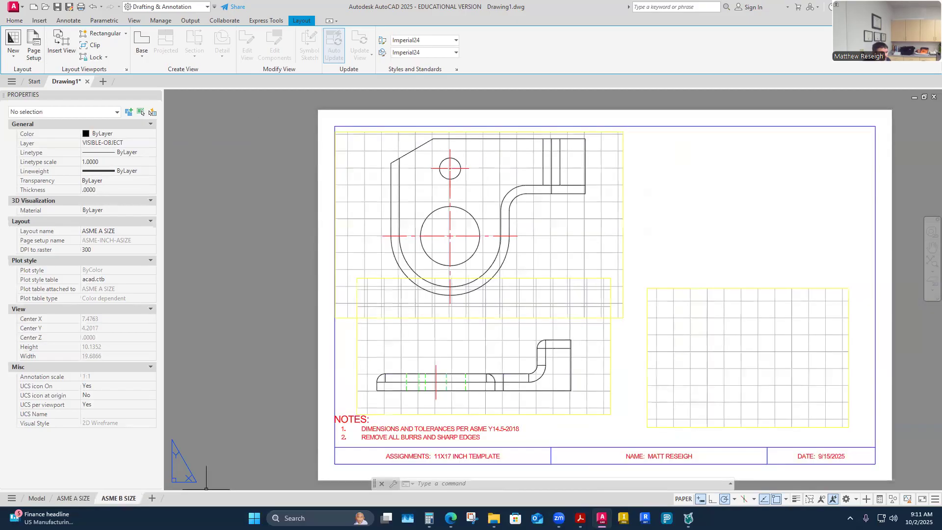
type("v")
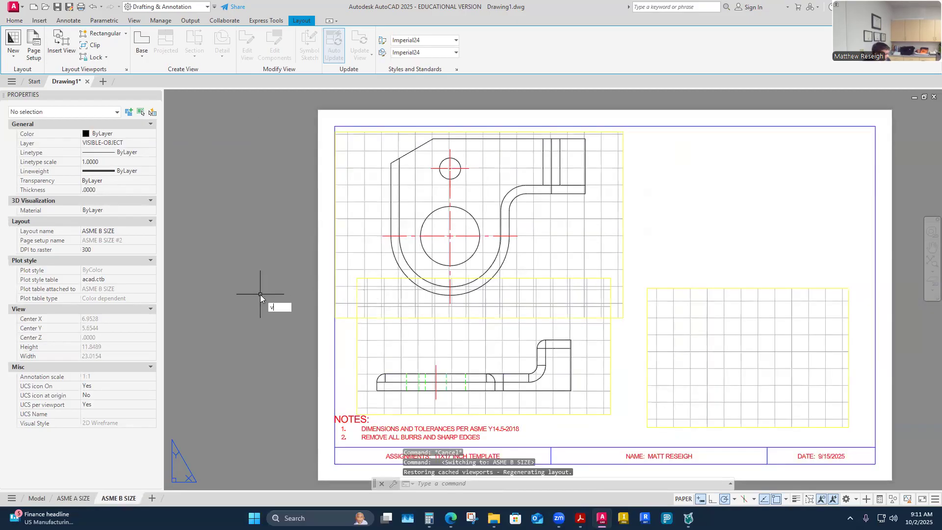
type("ie")
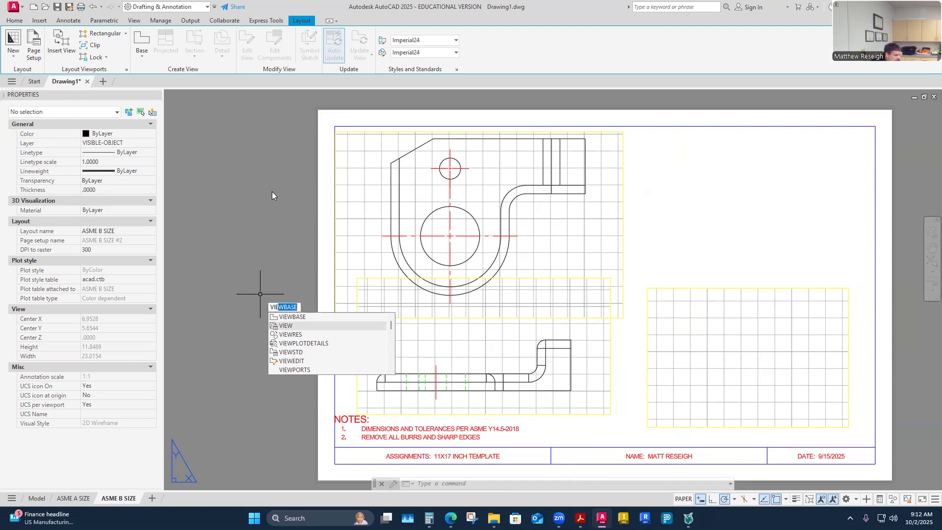
key("Escape")
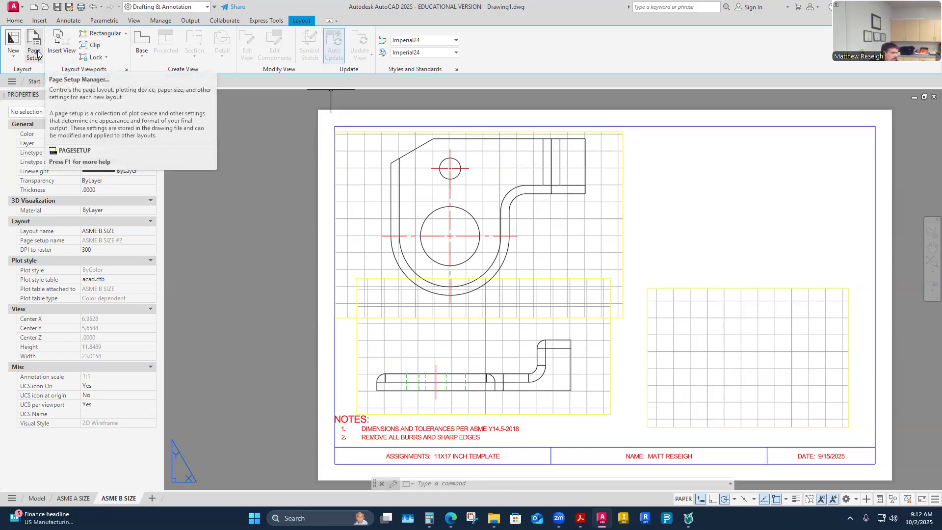
left_click(127, 36)
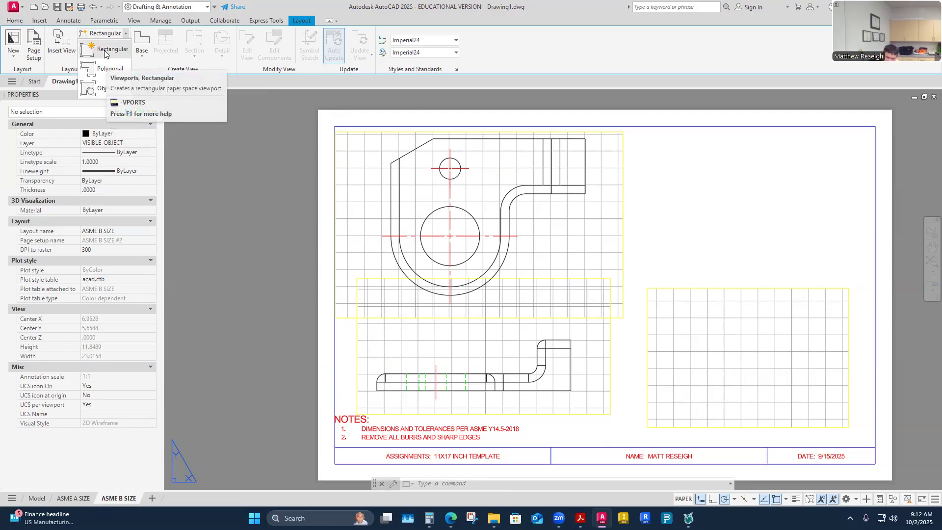
left_click(683, 224)
key("Escape")
key("Escape")
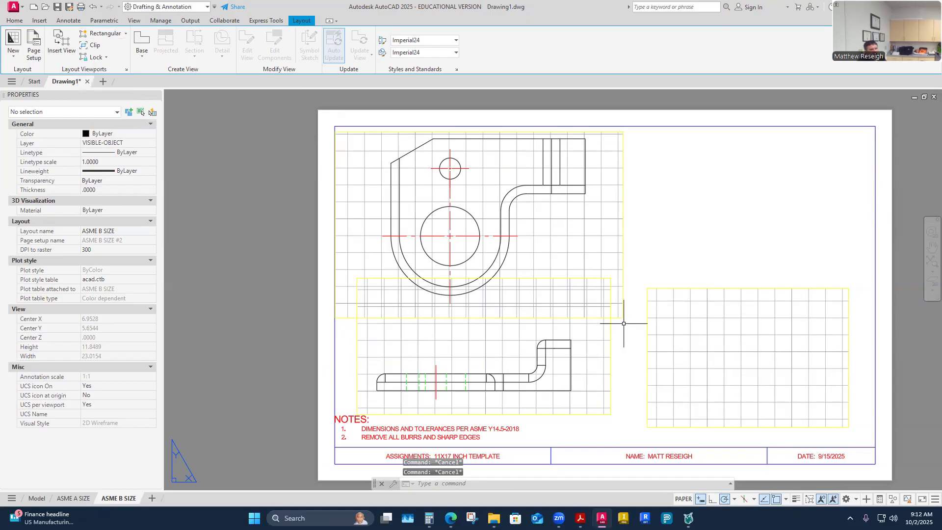
- Lower the upper edge of the front view's viewport to meet the bottom of the top view's viewport, and clear the selection
left_click(610, 353)
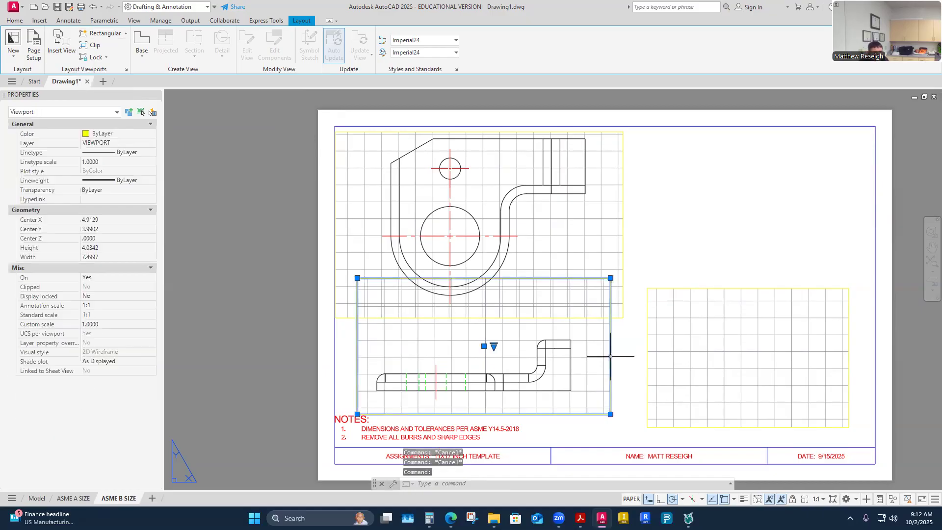
left_click(610, 278)
left_click(610, 317)
key("Escape")
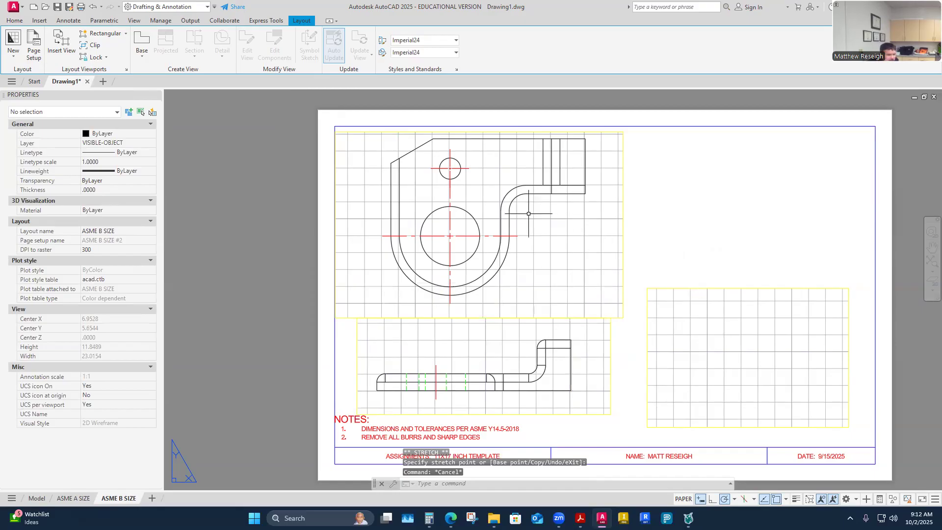
- Bring the bracket's side view into the empty viewport, set its scale to 1:1, and return to paper space
scroll(653, 238, "down", 1)
scroll(671, 258, "up", 1)
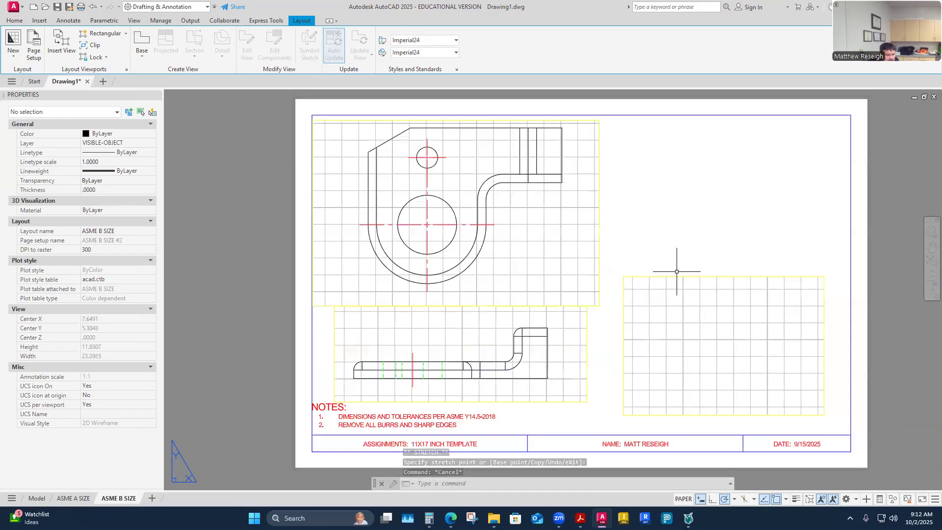
double_click(677, 286)
scroll(690, 339, "down", 2)
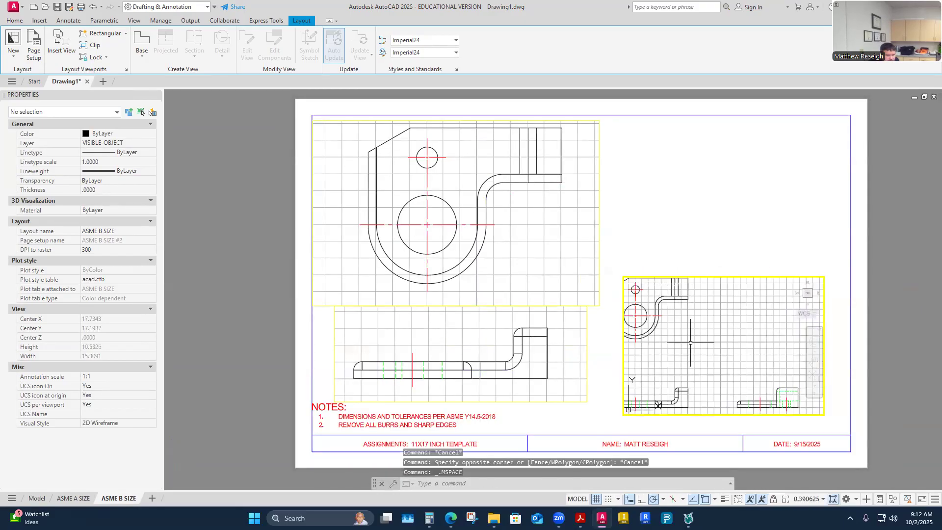
scroll(690, 343, "up", 4)
scroll(762, 305, "up", 6)
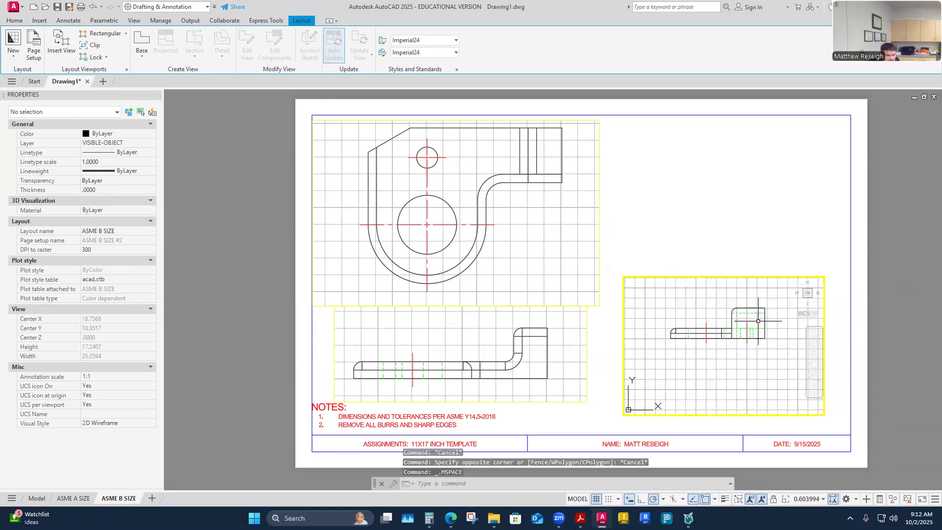
scroll(761, 305, "down", 2)
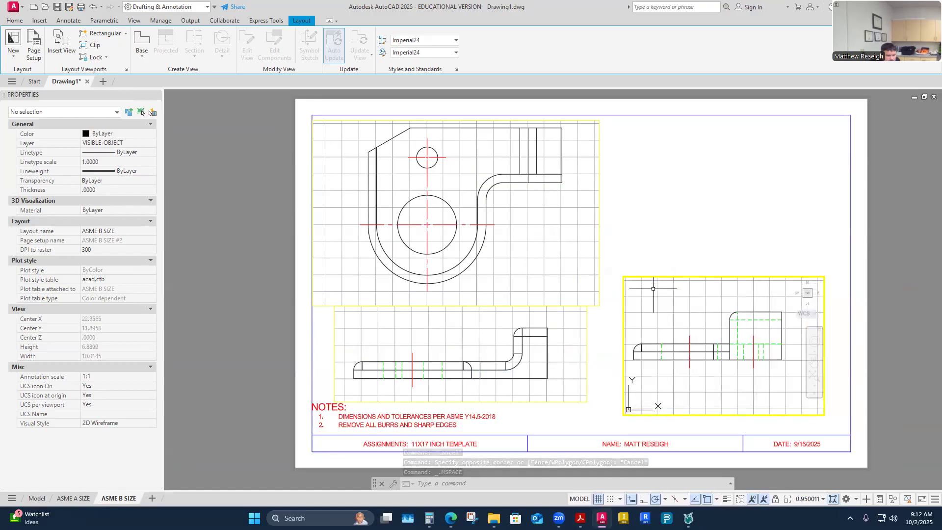
left_click(825, 500)
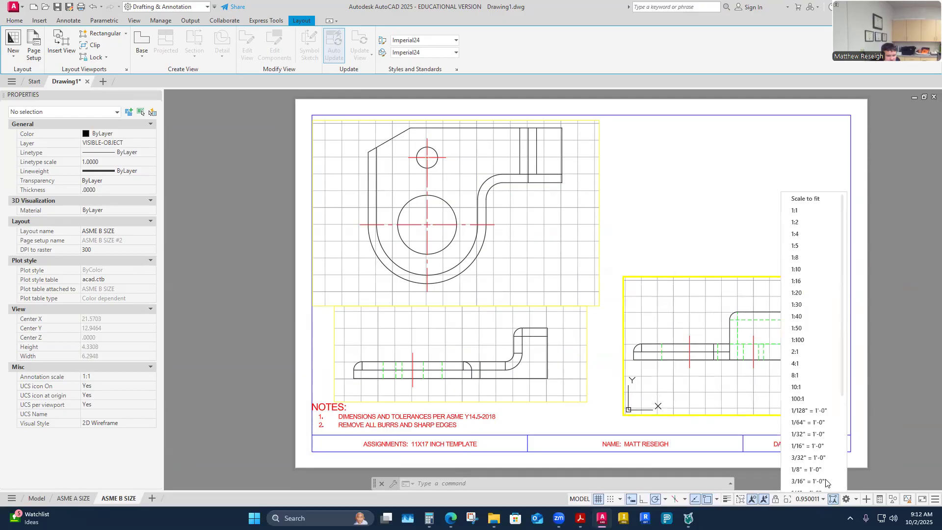
left_click(798, 210)
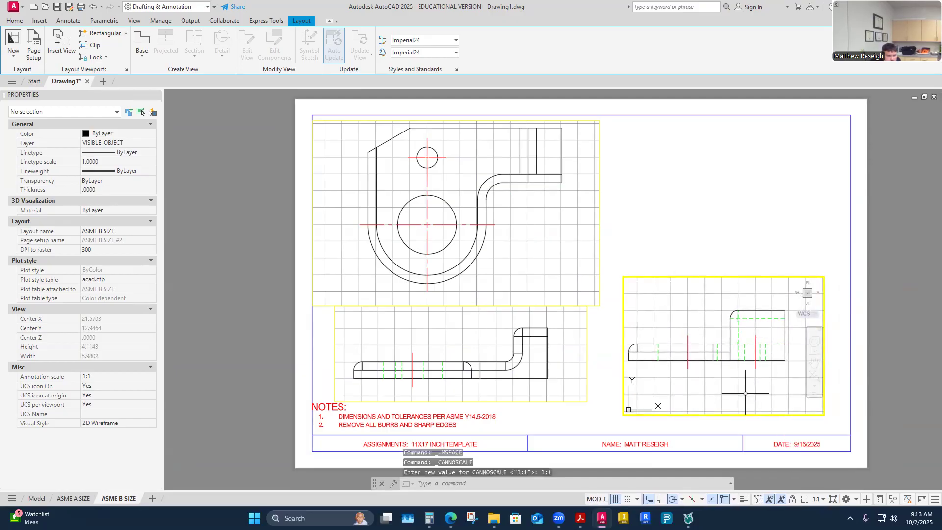
double_click(716, 236)
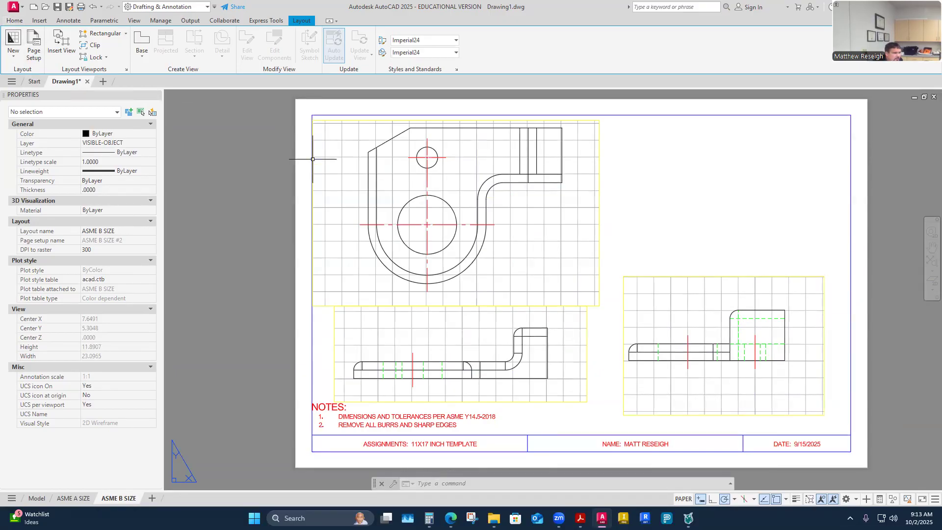
- Create a layer named CONSTRUCTION3 with the same properties as CONSTRUCTION2, and close the layer manager
left_click(16, 20)
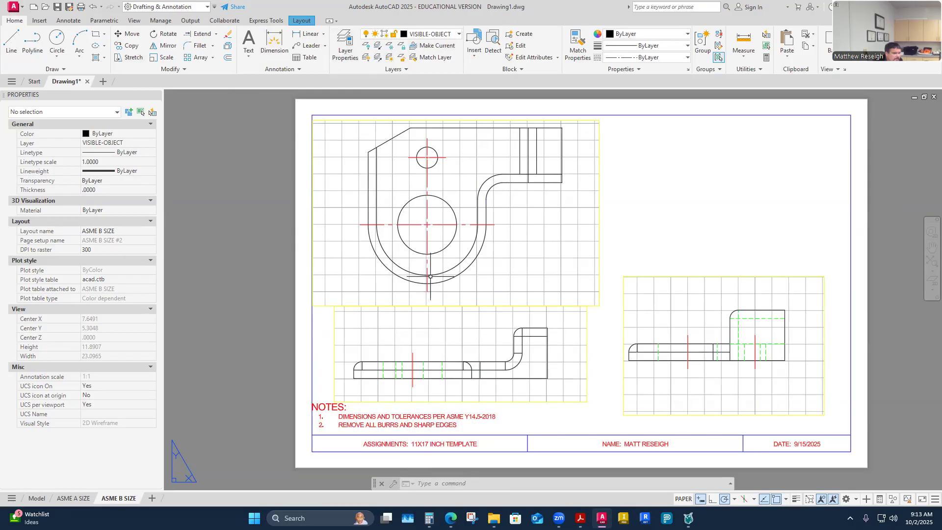
left_click(349, 51)
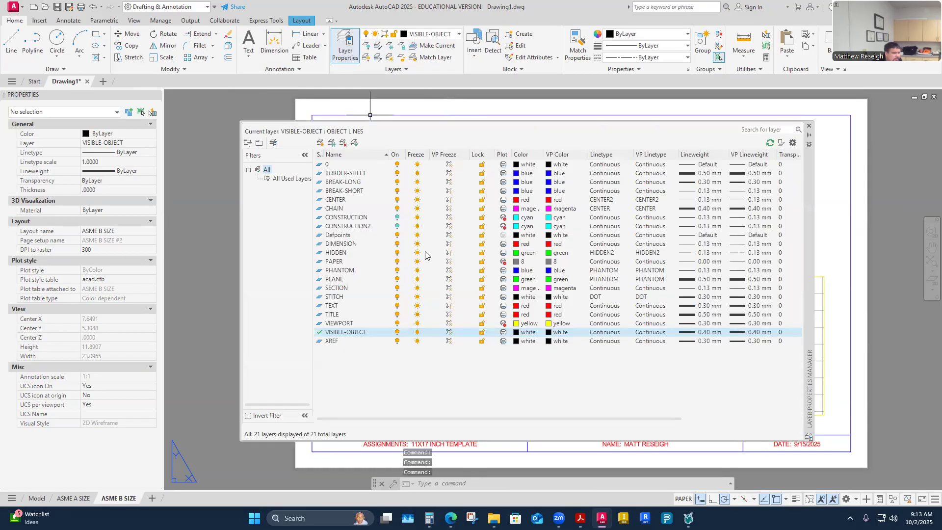
left_click(348, 227)
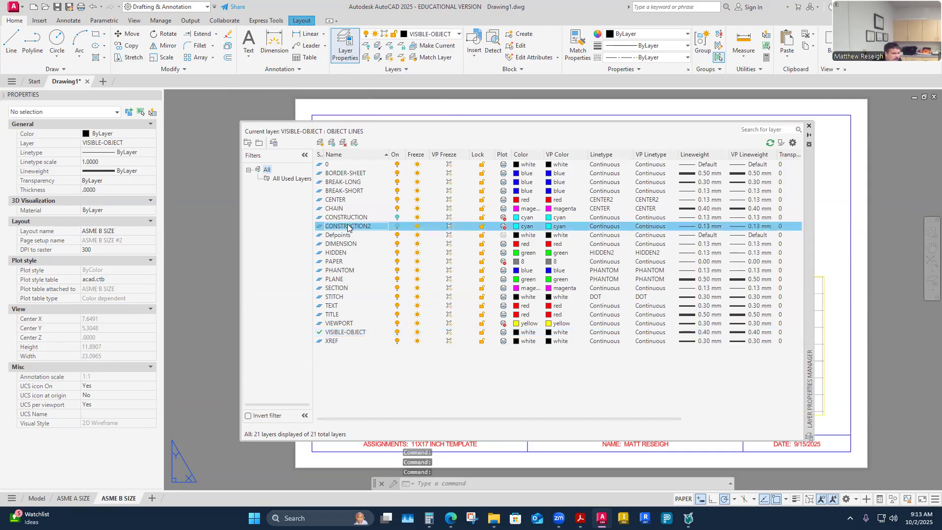
left_click(373, 227)
key("ctrl+c")
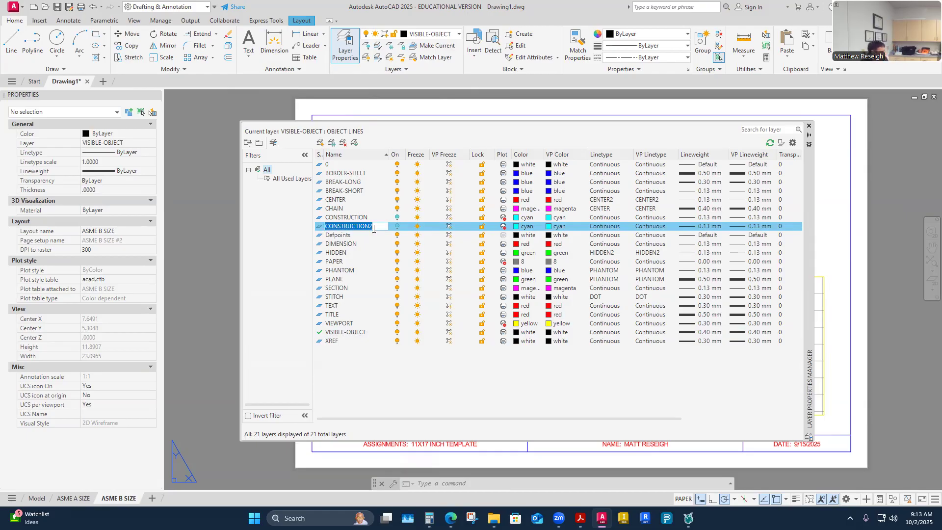
left_click(322, 144)
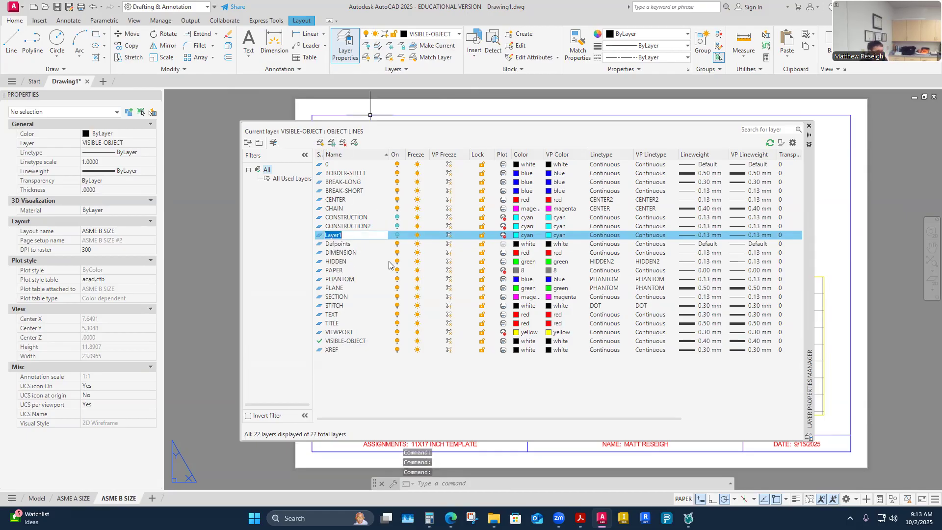
key("ctrl+v")
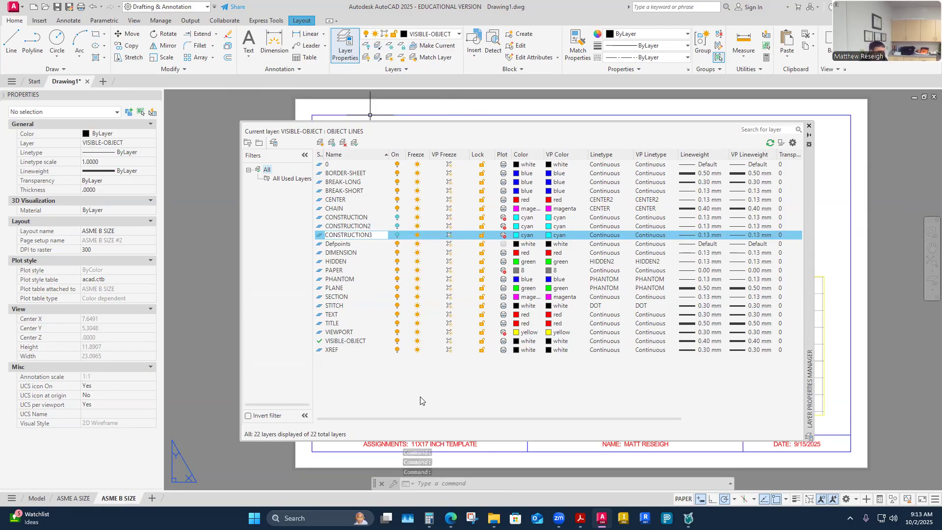
key("Return")
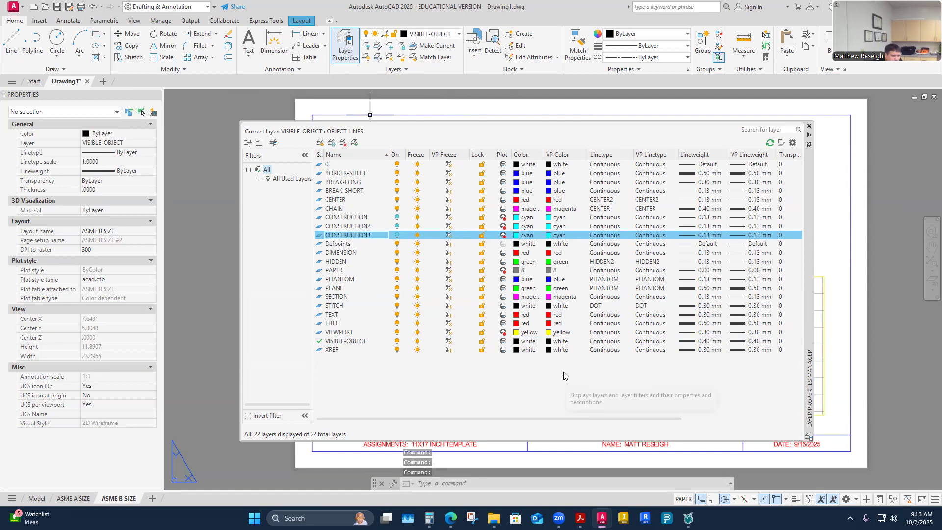
left_click(810, 126)
- Turn on the CONSTRUCTION3 layer and make it the current layer
scroll(537, 292, "down", 3)
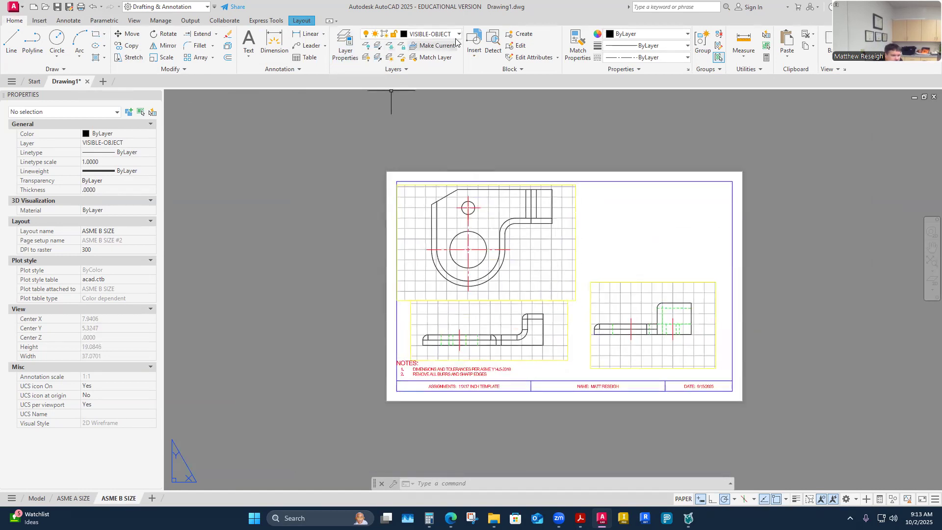
left_click(432, 34)
left_click(366, 140)
left_click(429, 141)
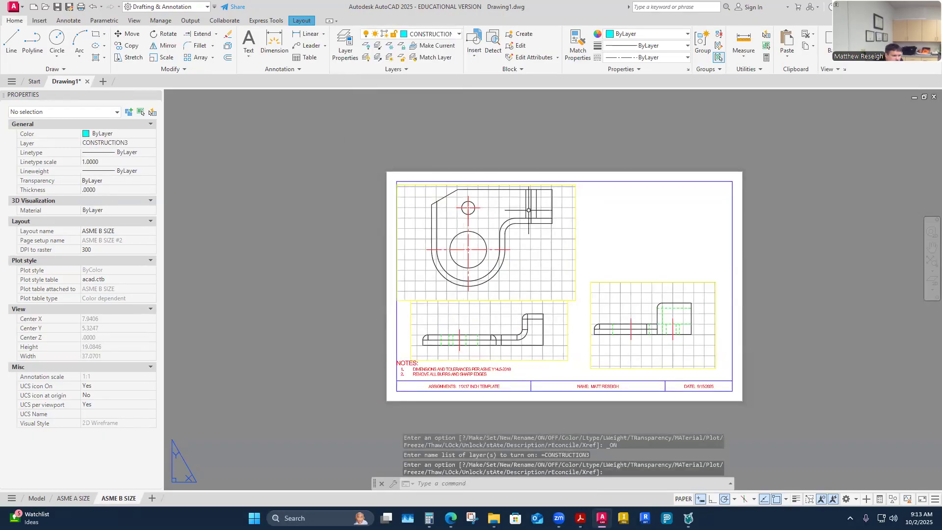
- Draw a vertical construction line along the top view's outer left edge, running past the sheet both above and below
scroll(528, 210, "down", 3)
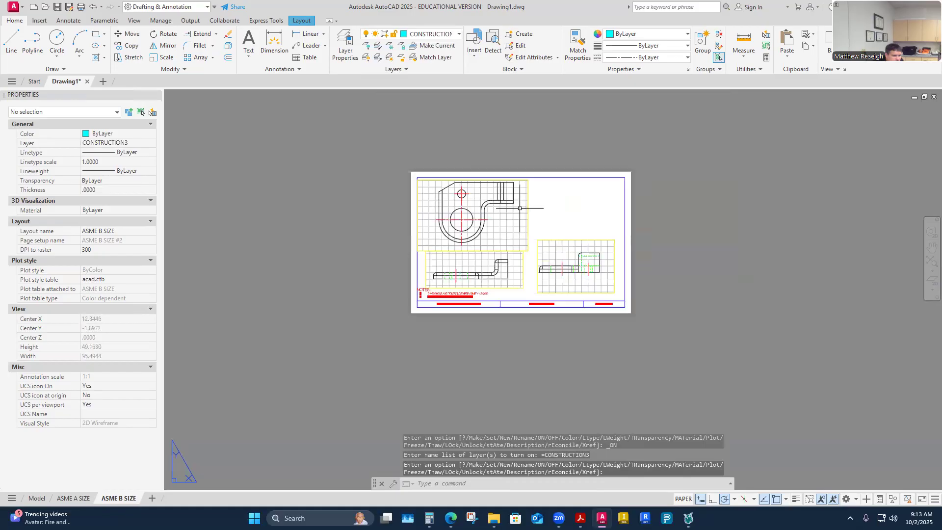
left_click(10, 40)
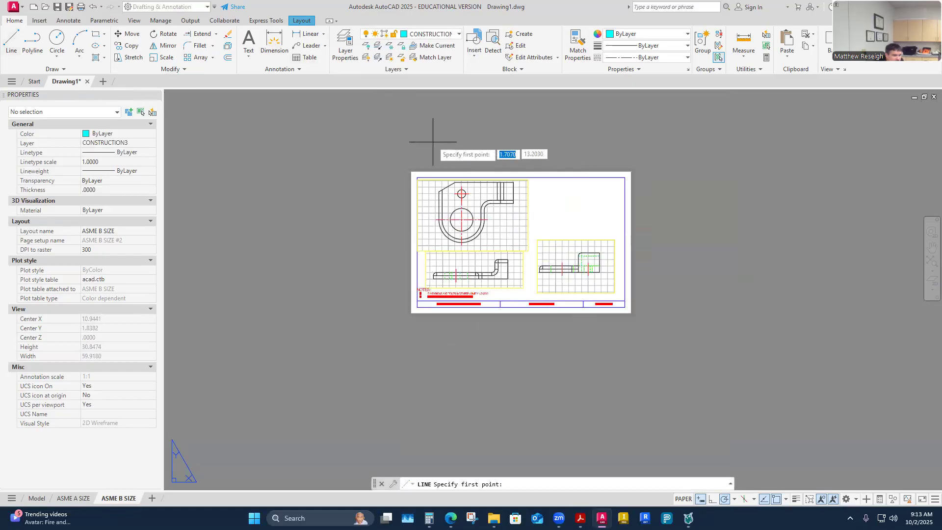
scroll(435, 160, "up", 3)
scroll(444, 192, "down", 3)
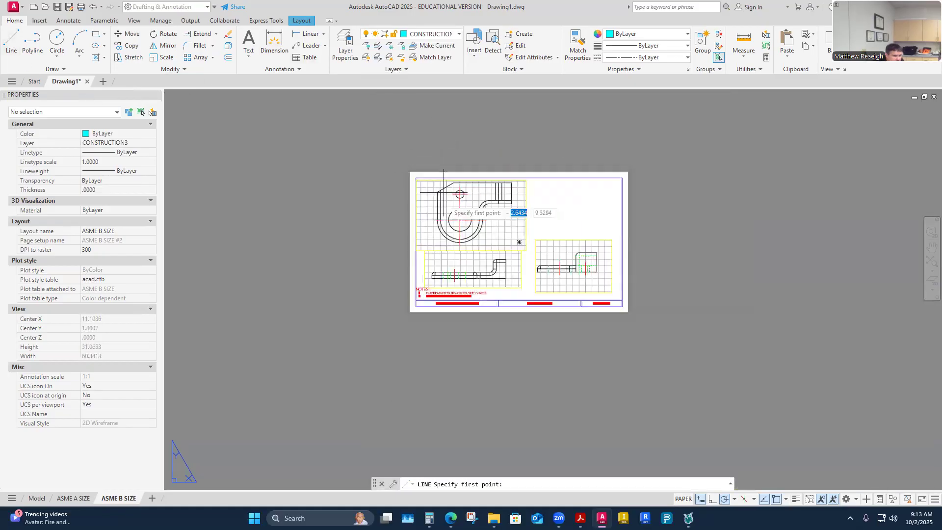
scroll(444, 193, "up", 3)
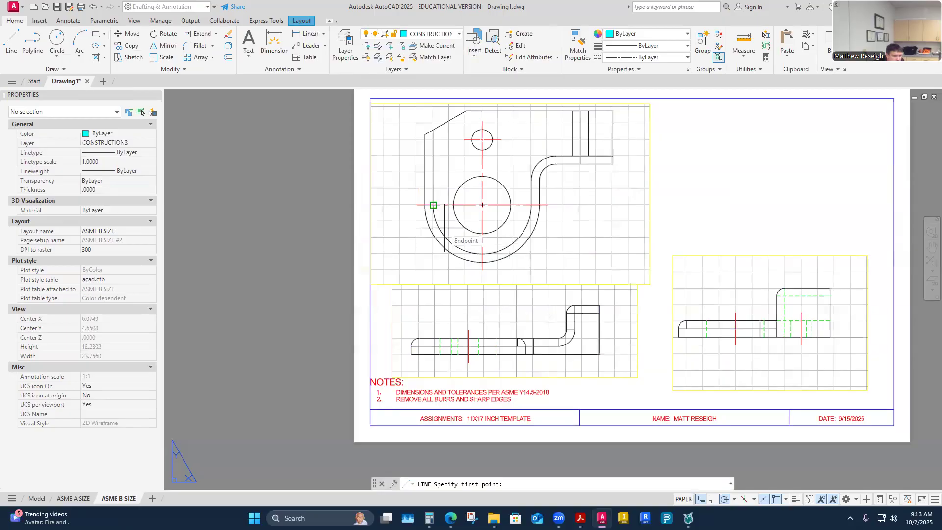
scroll(467, 296, "down", 2)
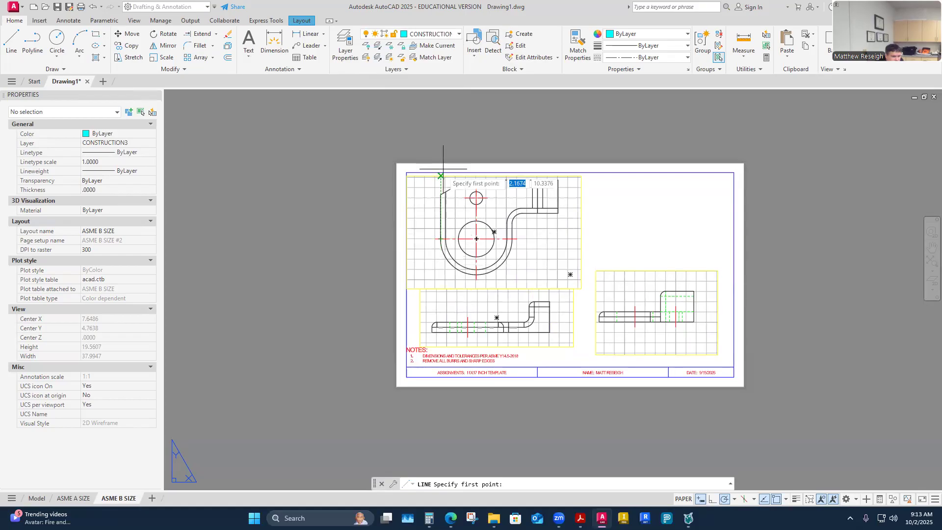
left_click(445, 192)
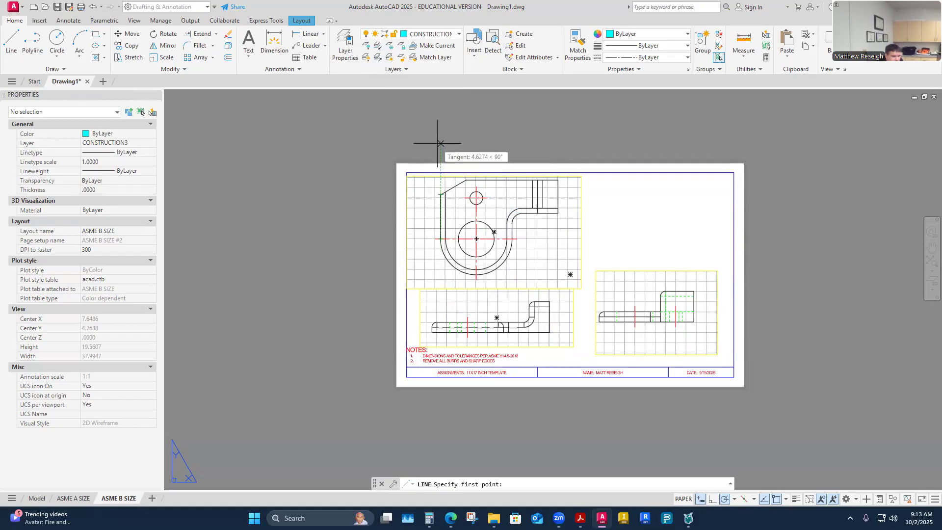
right_click(441, 411)
left_click(465, 309)
- Draw a horizontal construction line along the front view's bottom edge, running past the sheet on both sides
scroll(477, 330, "down", 1)
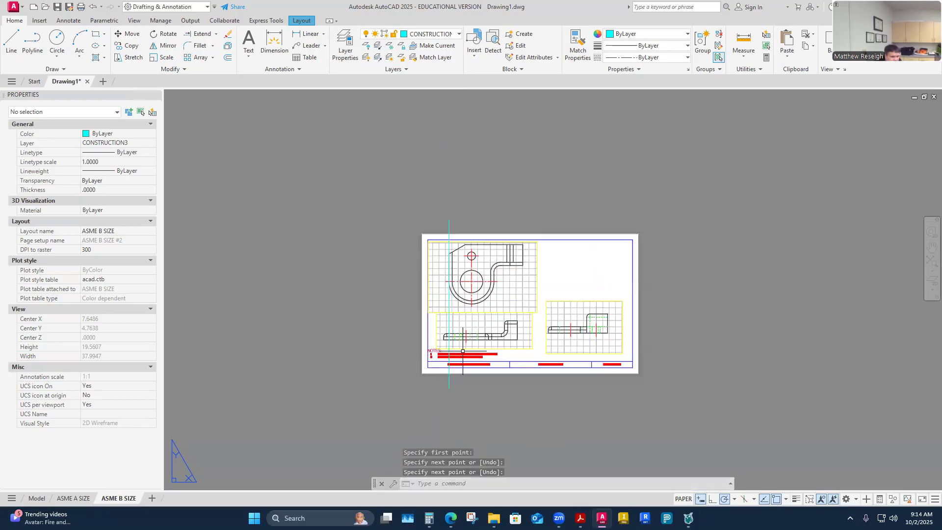
scroll(477, 331, "up", 1)
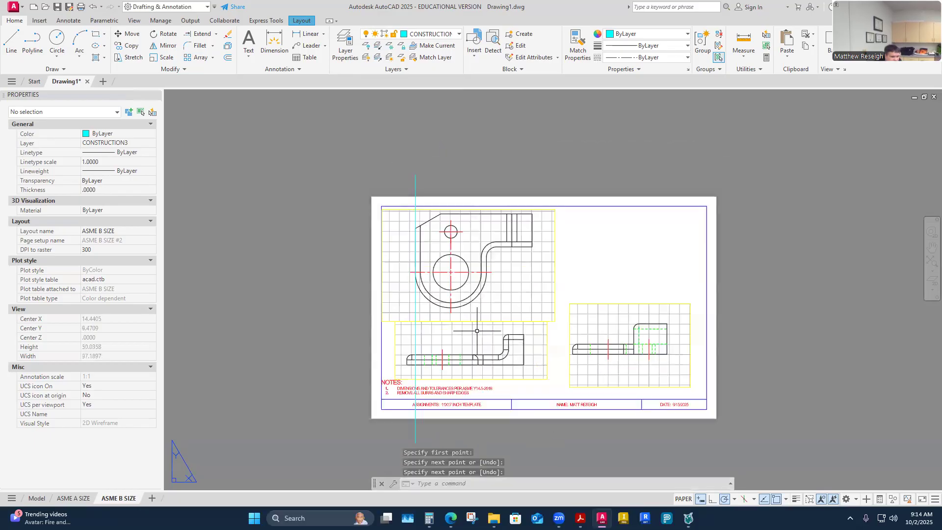
right_click(319, 319)
left_click(346, 134)
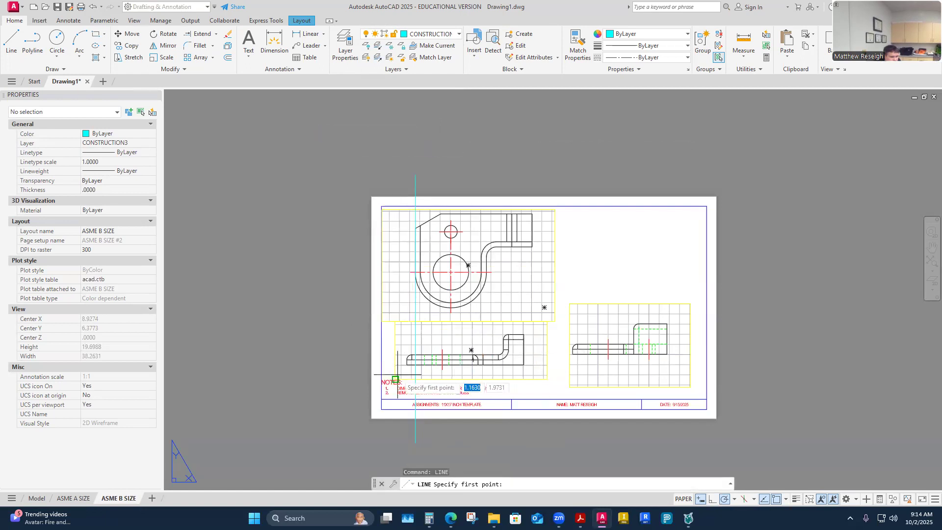
scroll(442, 376, "up", 2)
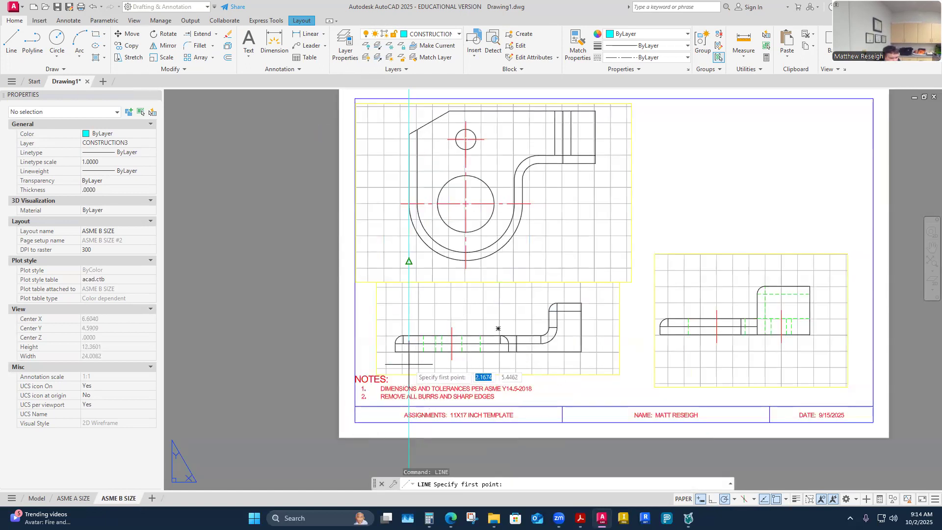
left_click(314, 351)
scroll(313, 351, "down", 2)
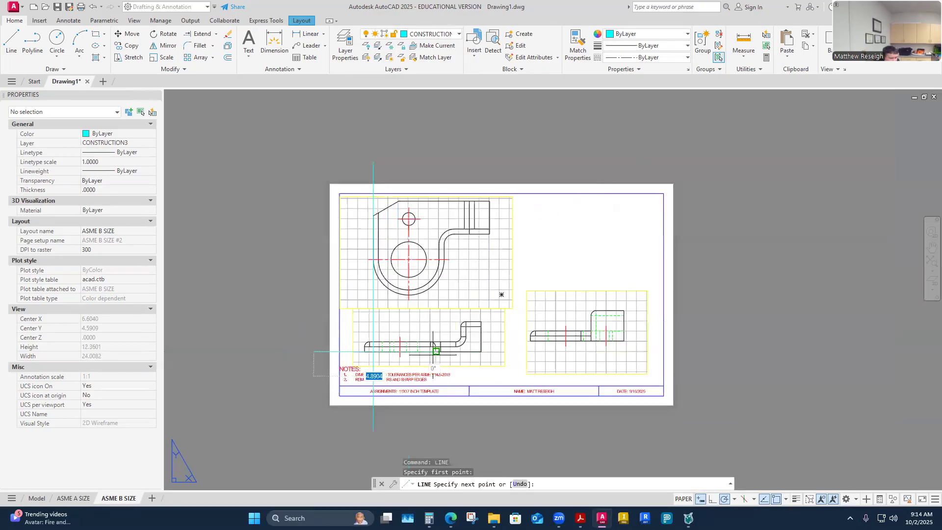
left_click(728, 351)
right_click(728, 352)
left_click(755, 362)
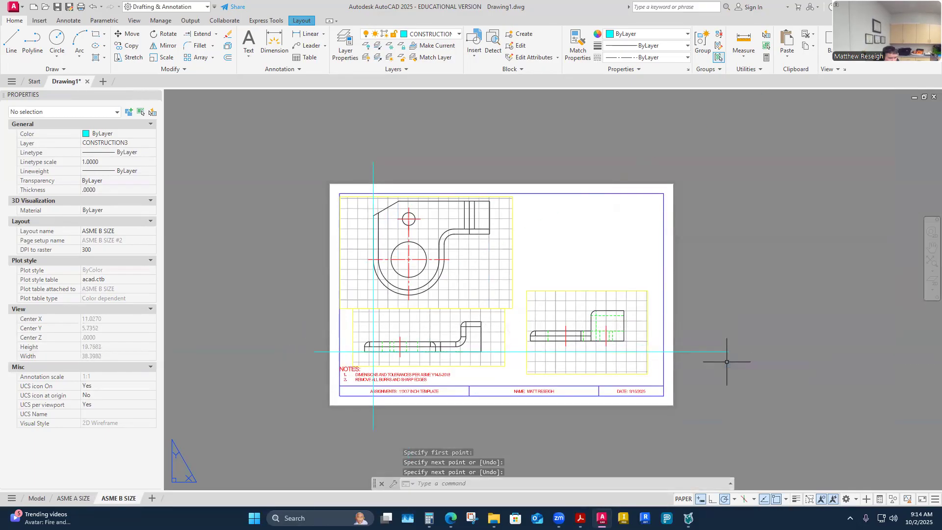
- Lock the top, front and side view viewports one after another, and return to paper space
scroll(369, 371, "down", 4)
scroll(367, 367, "up", 6)
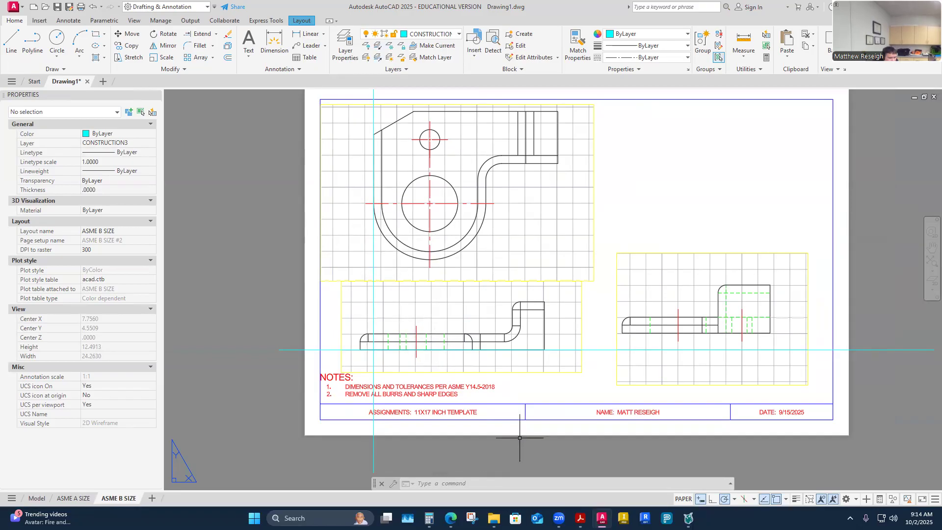
key("Escape")
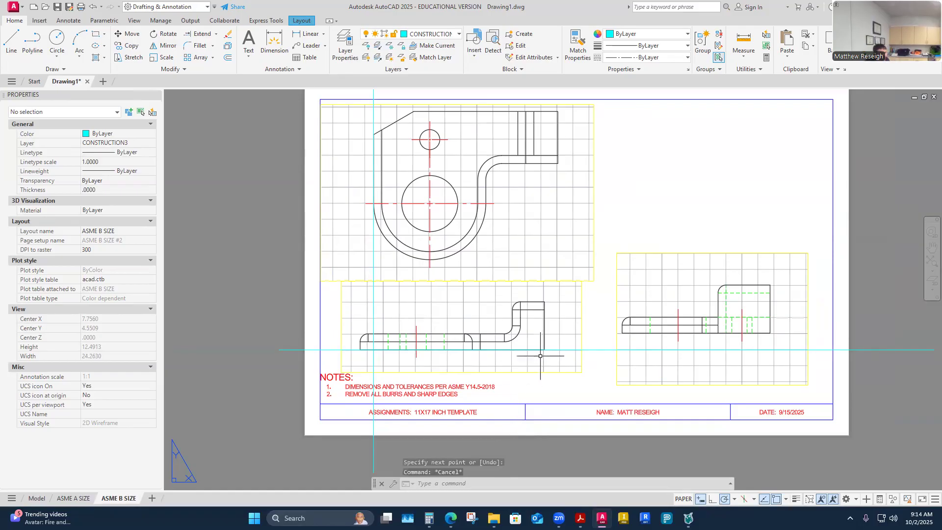
left_click(556, 234)
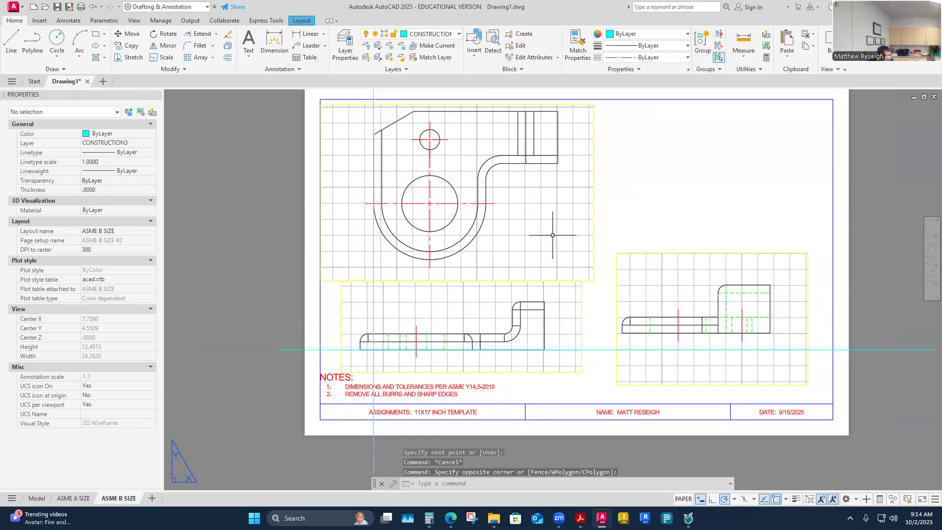
double_click(545, 231)
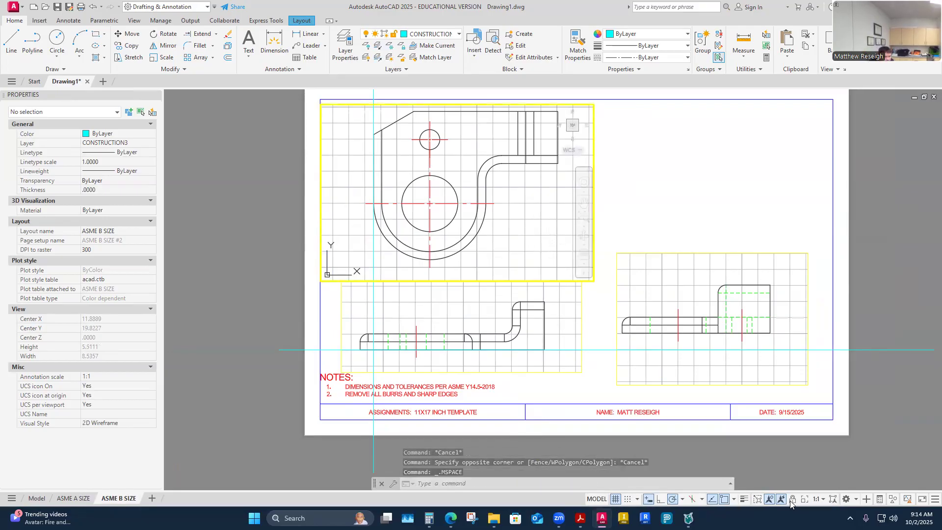
key("Escape")
left_click(564, 322)
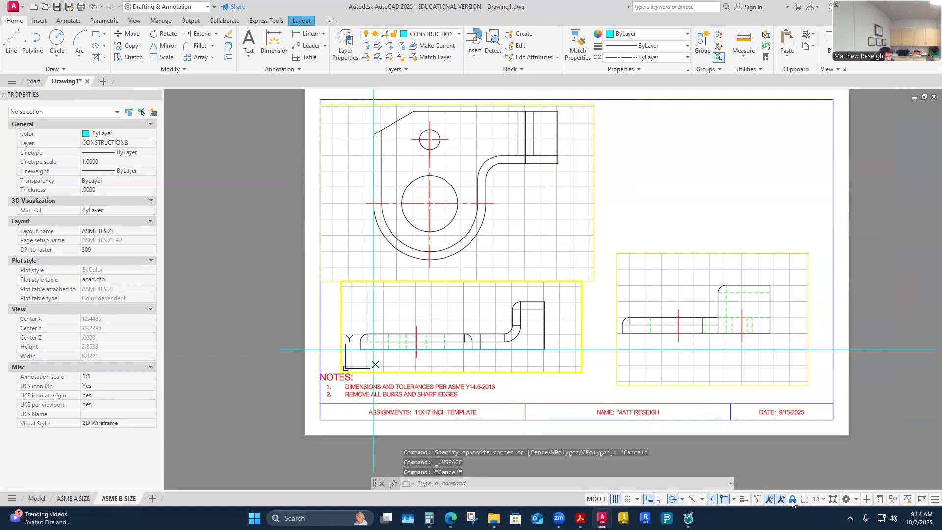
left_click(693, 293)
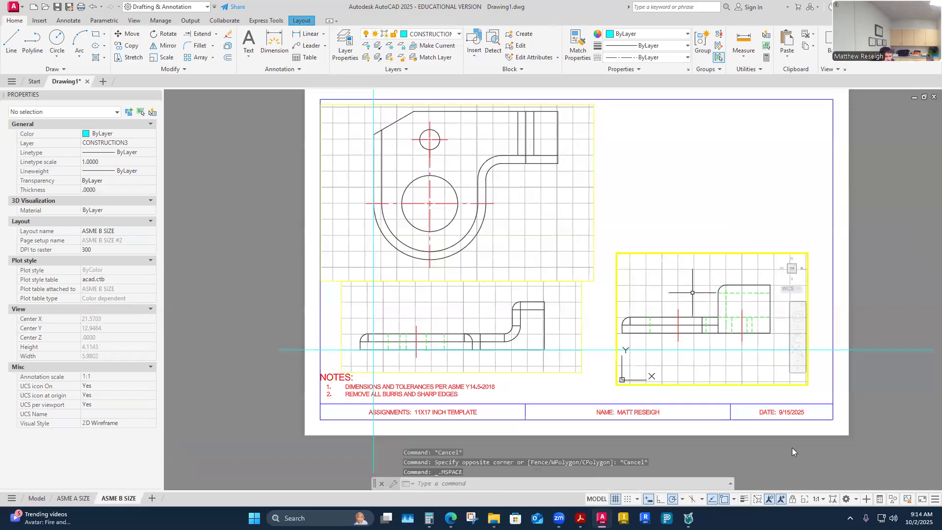
key("Escape")
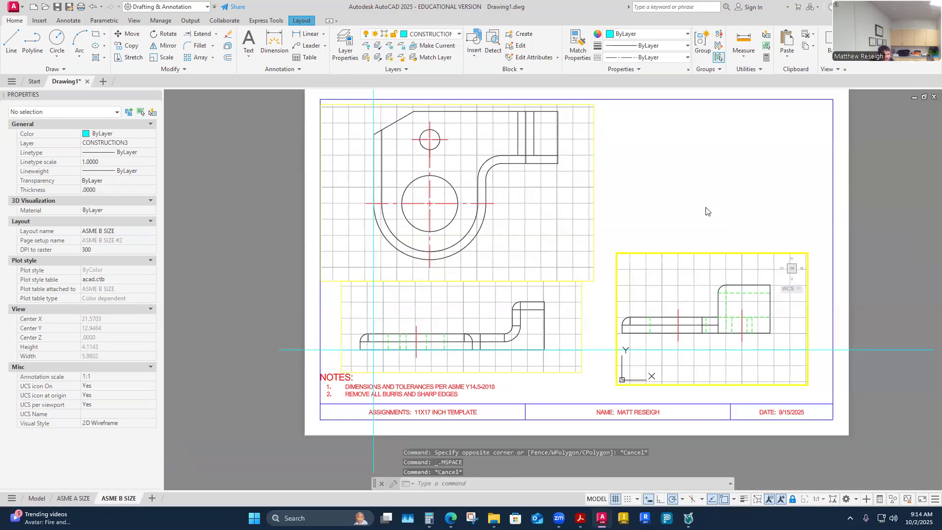
double_click(709, 206)
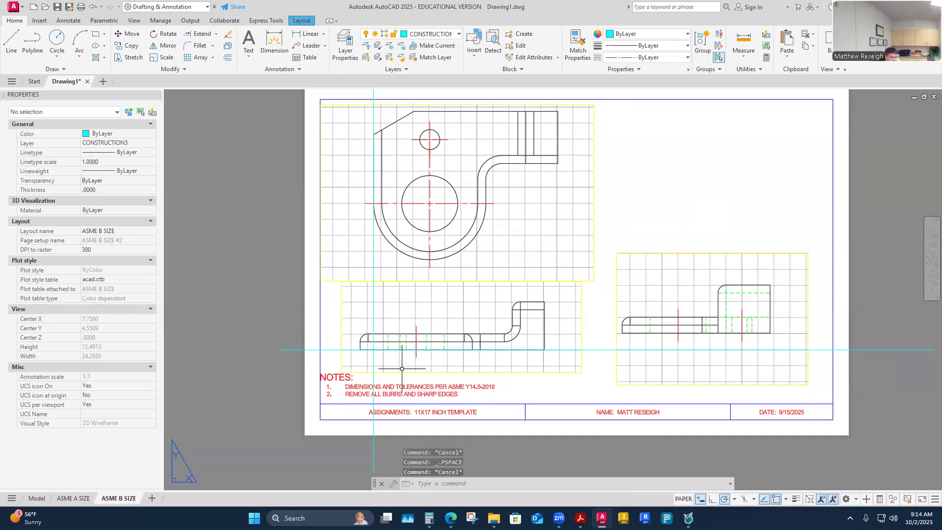
- Move the front view's viewport from the bracket's lower-left corner to the intersection of the two construction lines
left_click(132, 34)
scroll(344, 363, "up", 2)
left_click(331, 362)
key("Return")
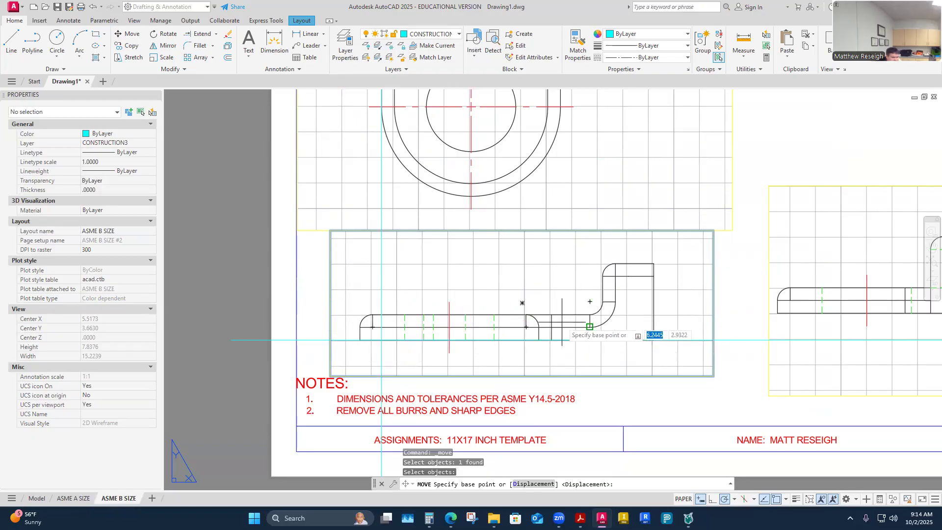
left_click(590, 326)
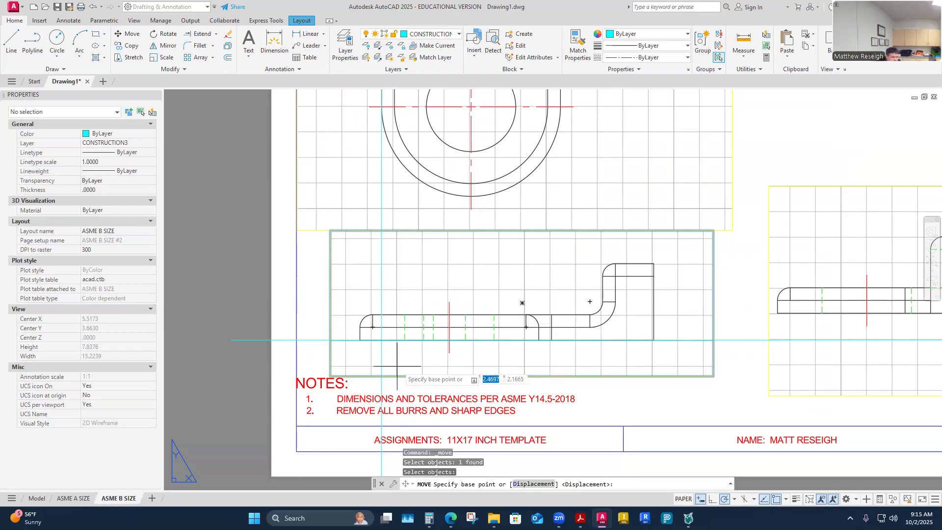
left_click(382, 340)
key("Escape")
key("Escape")
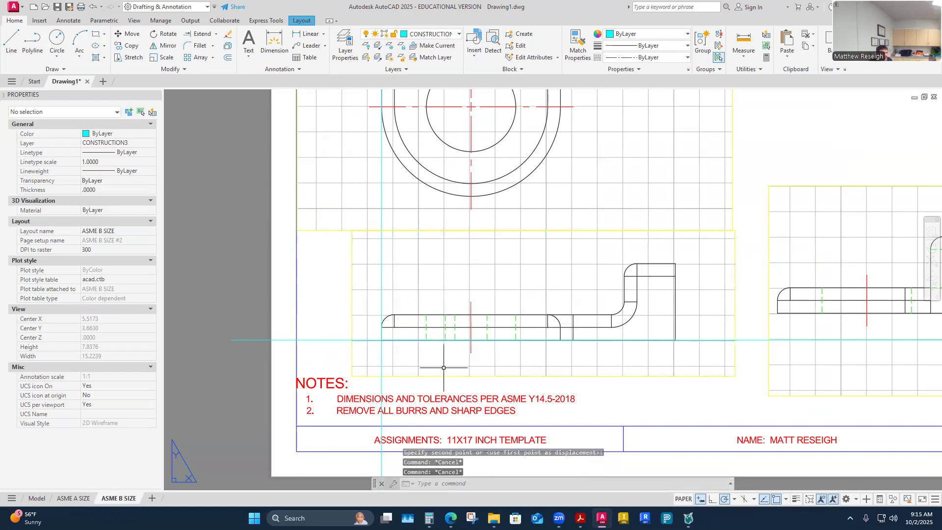
- Move the side view's viewport from the bracket's lower-left corner straight onto the horizontal construction line, keeping it beside the front view
scroll(403, 311, "down", 2)
scroll(403, 311, "down", 2)
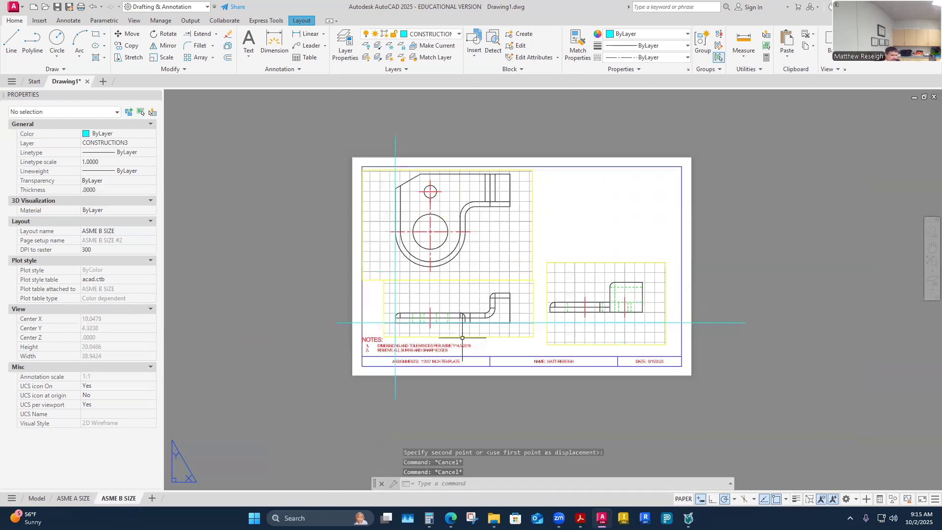
scroll(456, 344, "up", 2)
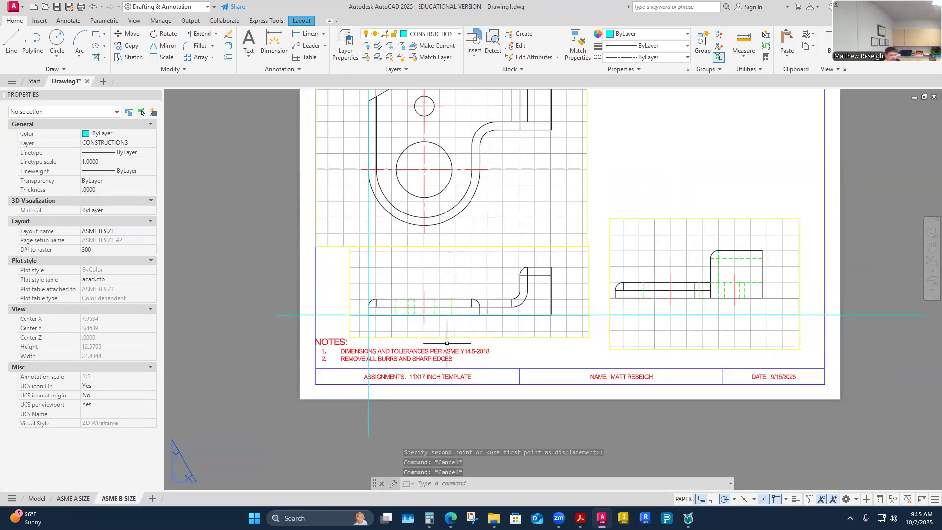
scroll(447, 343, "down", 2)
scroll(463, 268, "up", 2)
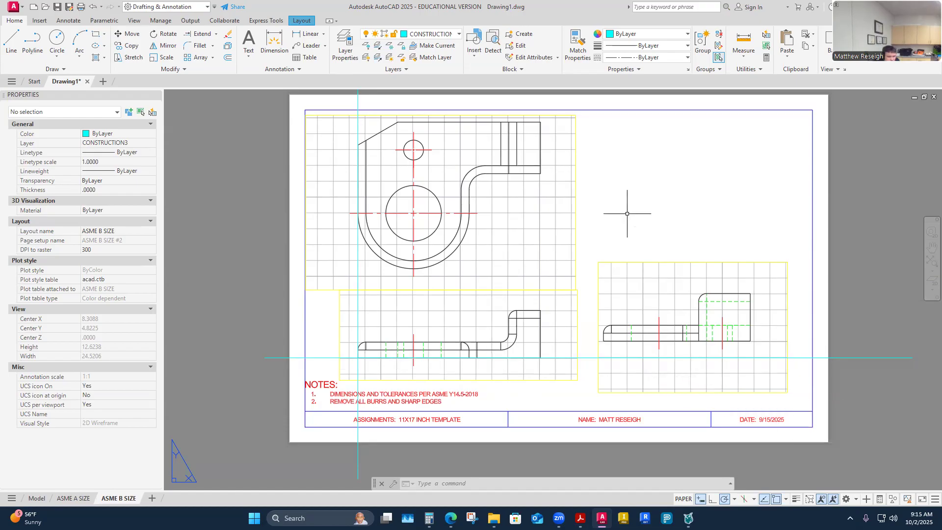
left_click(121, 35)
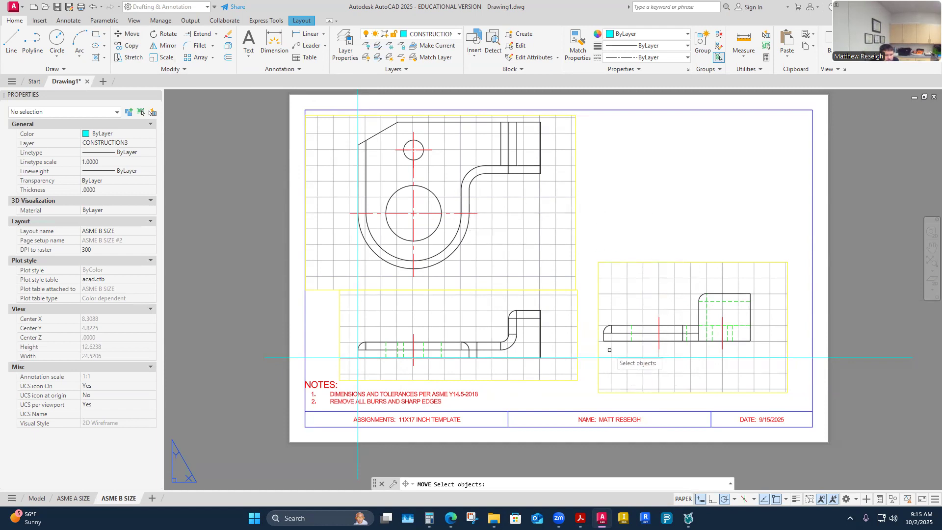
left_click(608, 262)
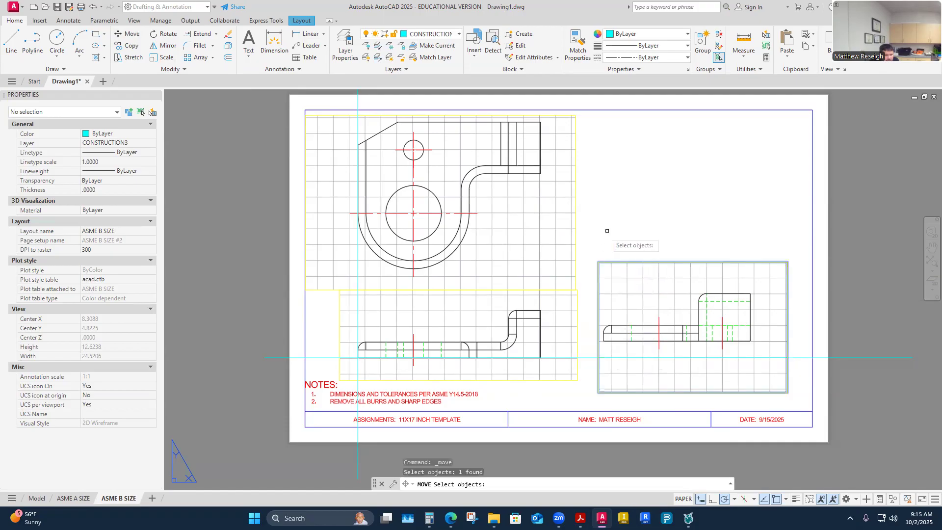
key("Return")
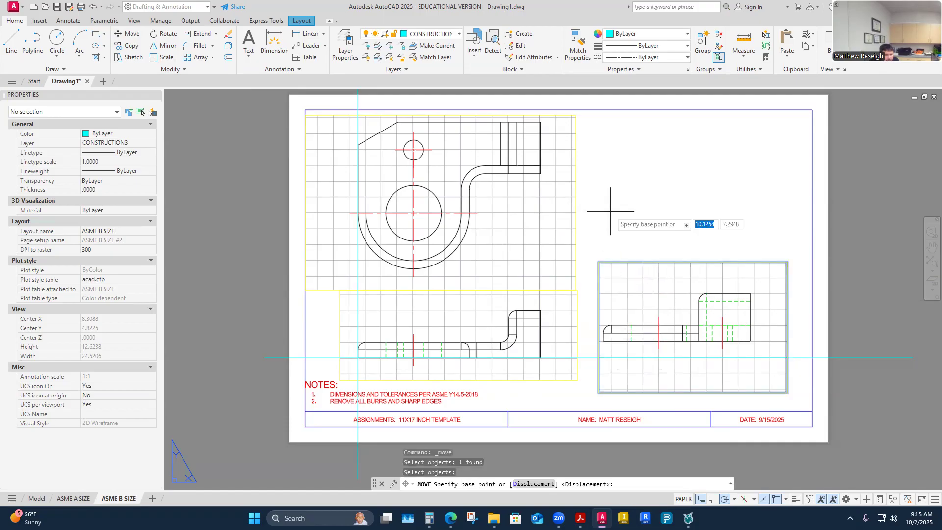
scroll(604, 340, "up", 4)
left_click(604, 341)
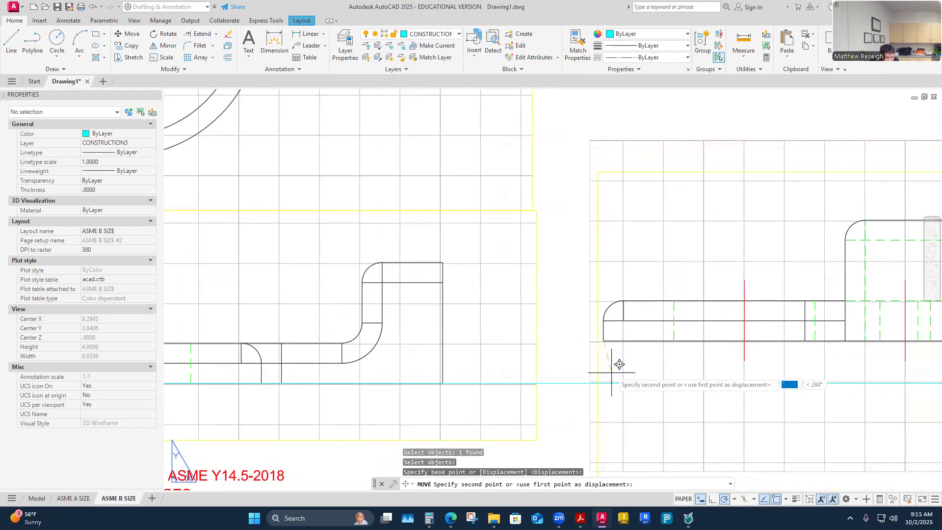
scroll(619, 364, "up", 1)
scroll(611, 356, "down", 5)
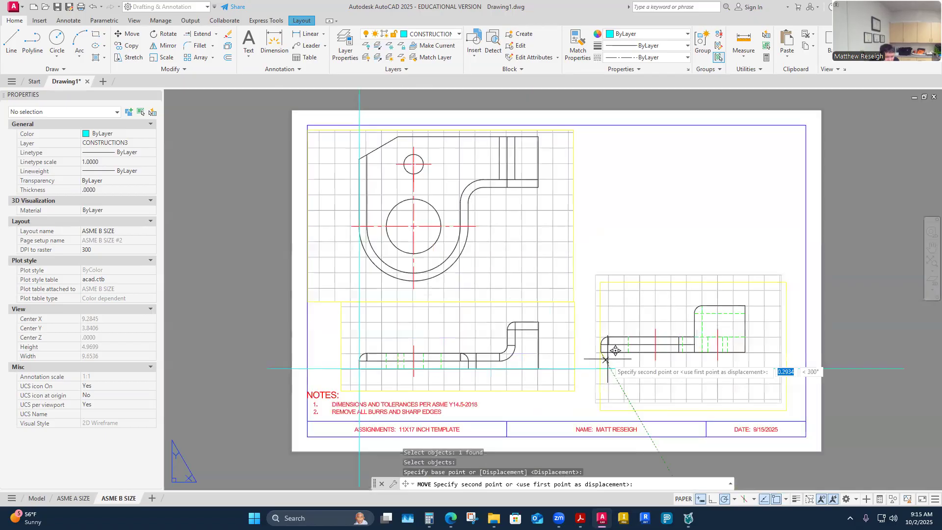
scroll(615, 351, "up", 2)
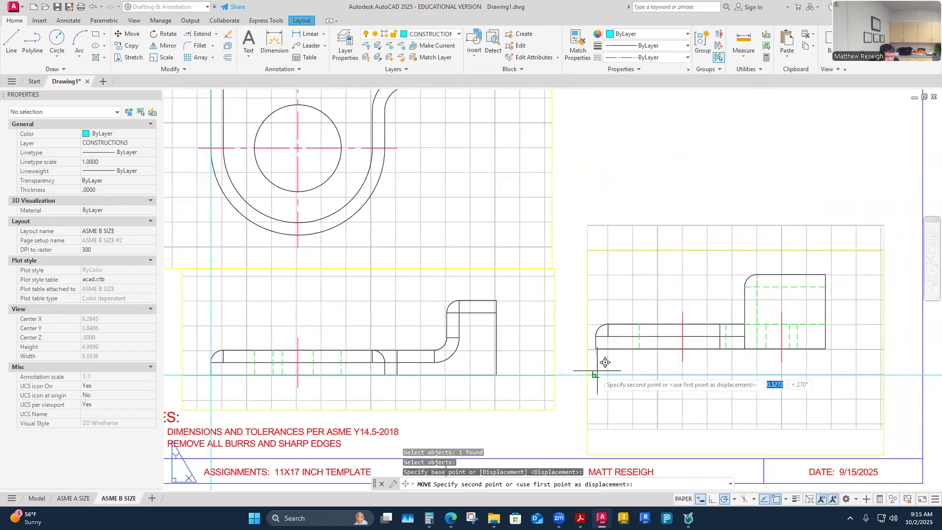
left_click(612, 375)
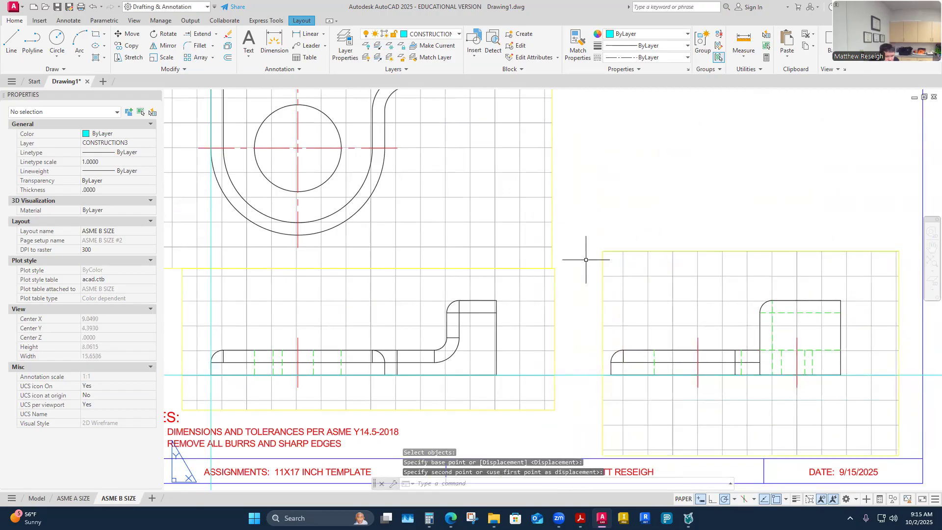
scroll(586, 259, "down", 2)
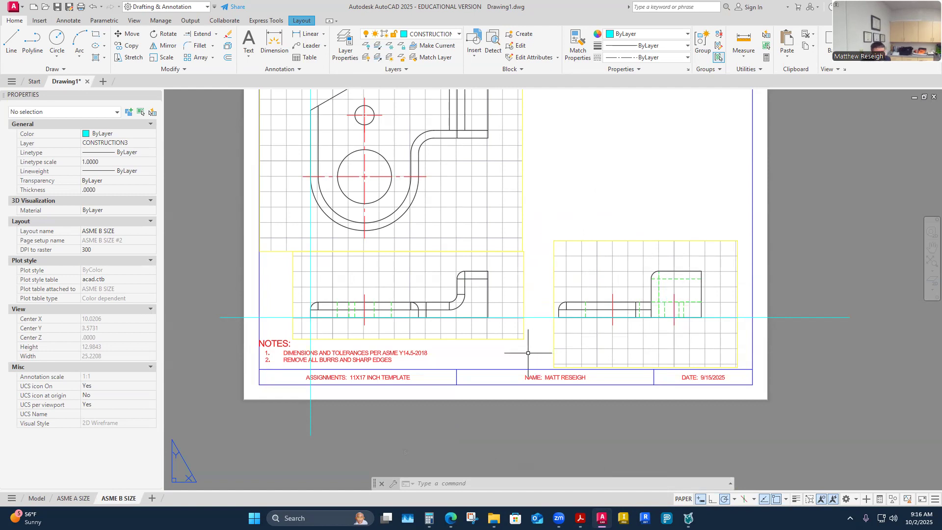
scroll(528, 352, "down", 4)
scroll(526, 352, "up", 2)
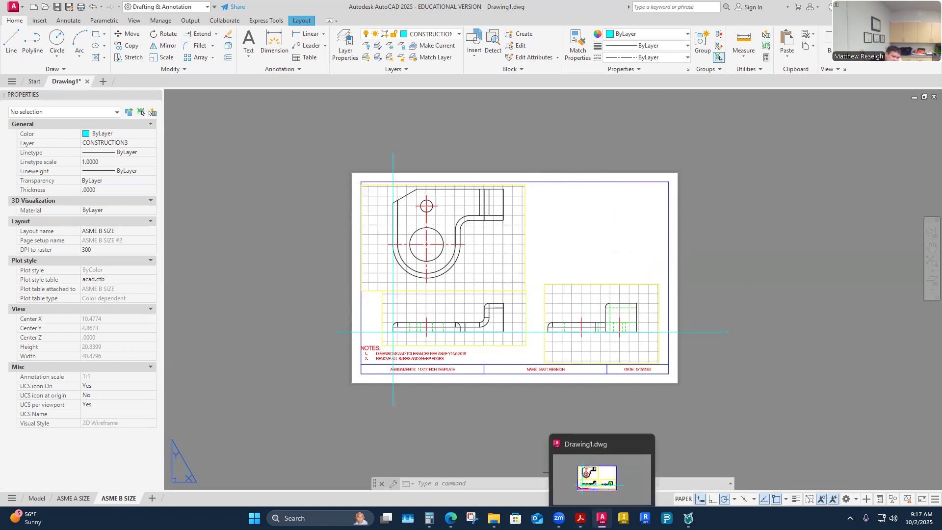
- Switch to the bracket design PDF to examine the dimensioned isometric drawing and its notes, and return to the AutoCAD layout
left_click(581, 518)
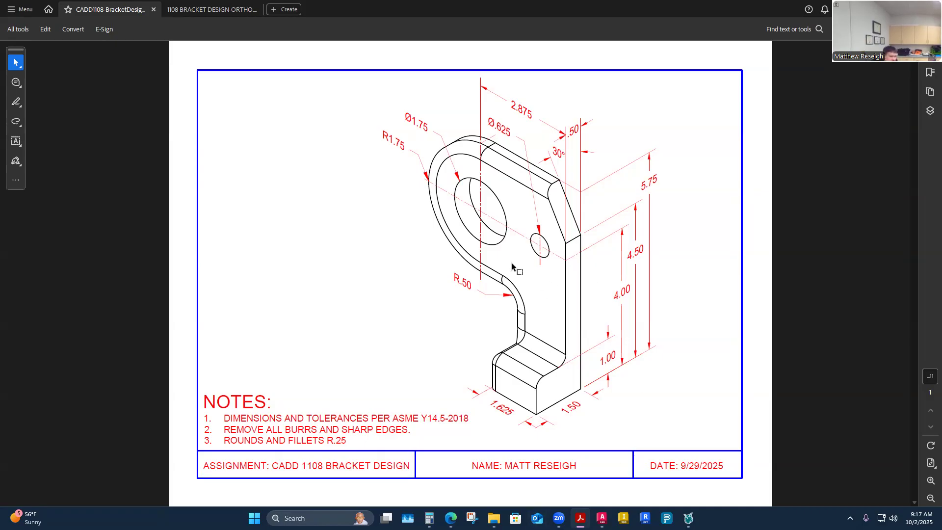
mouse_move(602, 518)
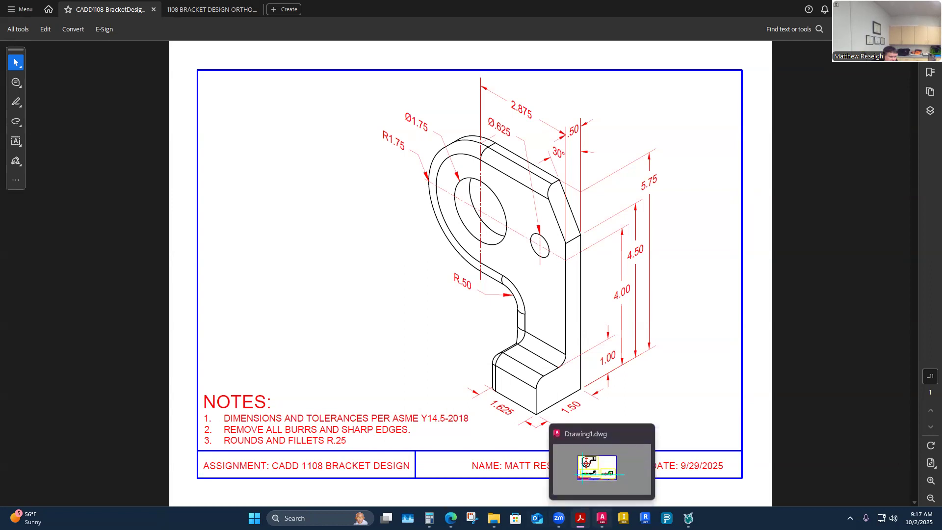
left_click(602, 519)
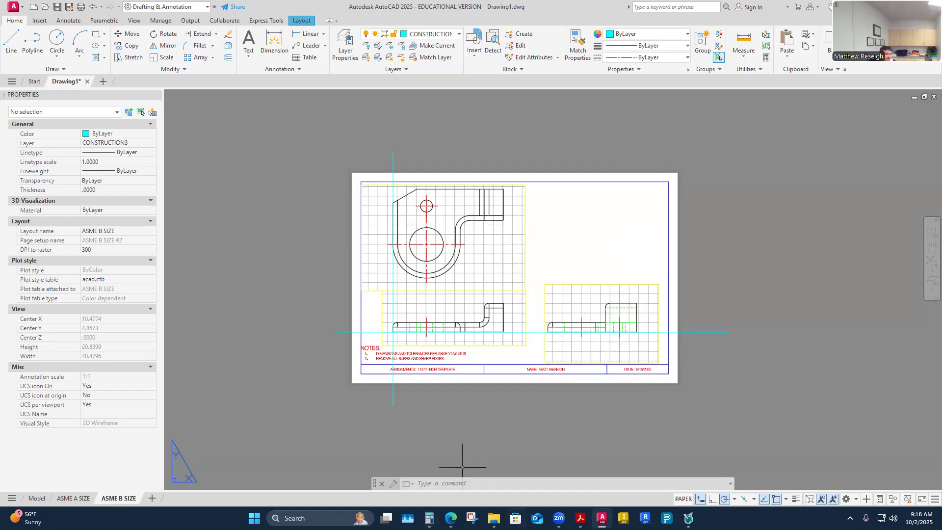
mouse_move(559, 519)
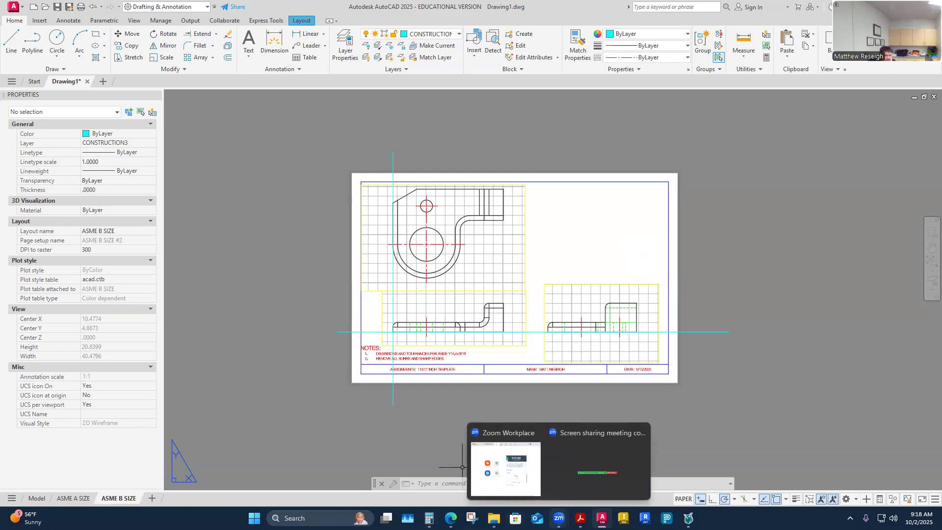